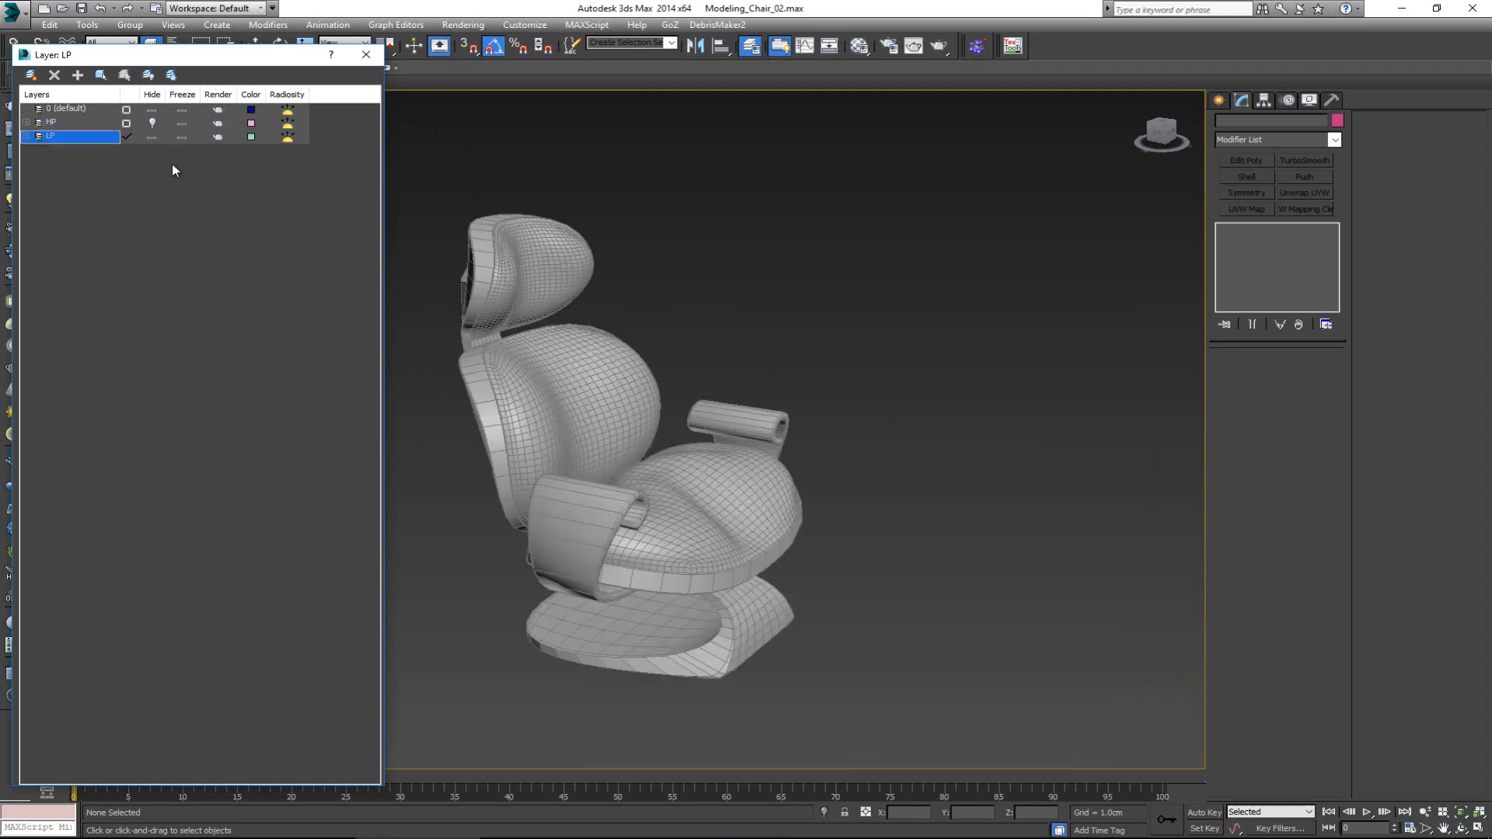
- Close the layer manager and examine the low-poly chair model from several angles and distances
{"action": "middle_click_drag", "start_coordinate": [648, 499], "coordinate": [581, 409], "text": "alt"}
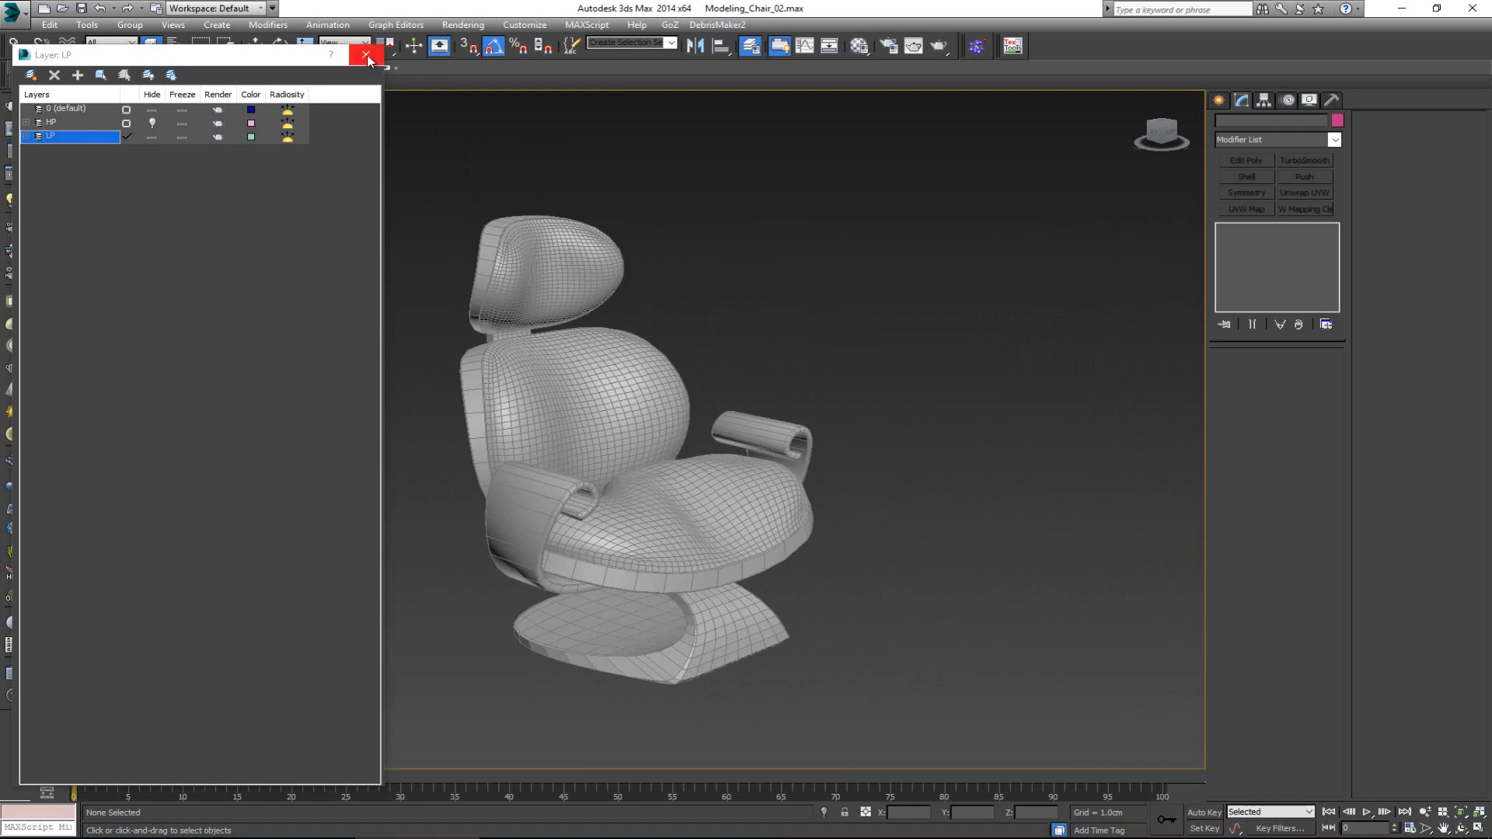
{"action": "left_click", "coordinate": [366, 56]}
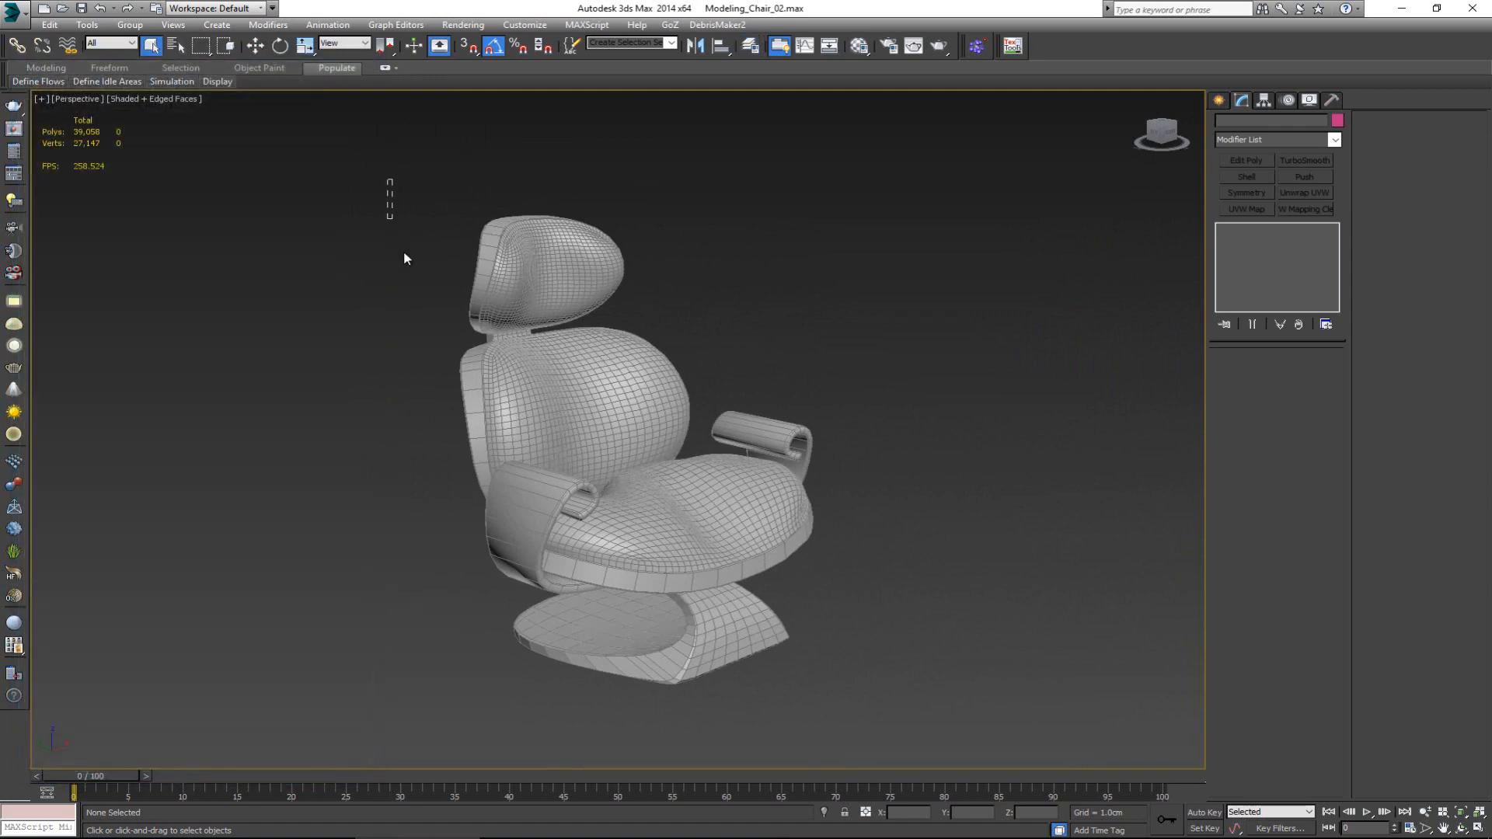
{"action": "middle_click_drag", "start_coordinate": [416, 305], "coordinate": [407, 330], "text": "alt"}
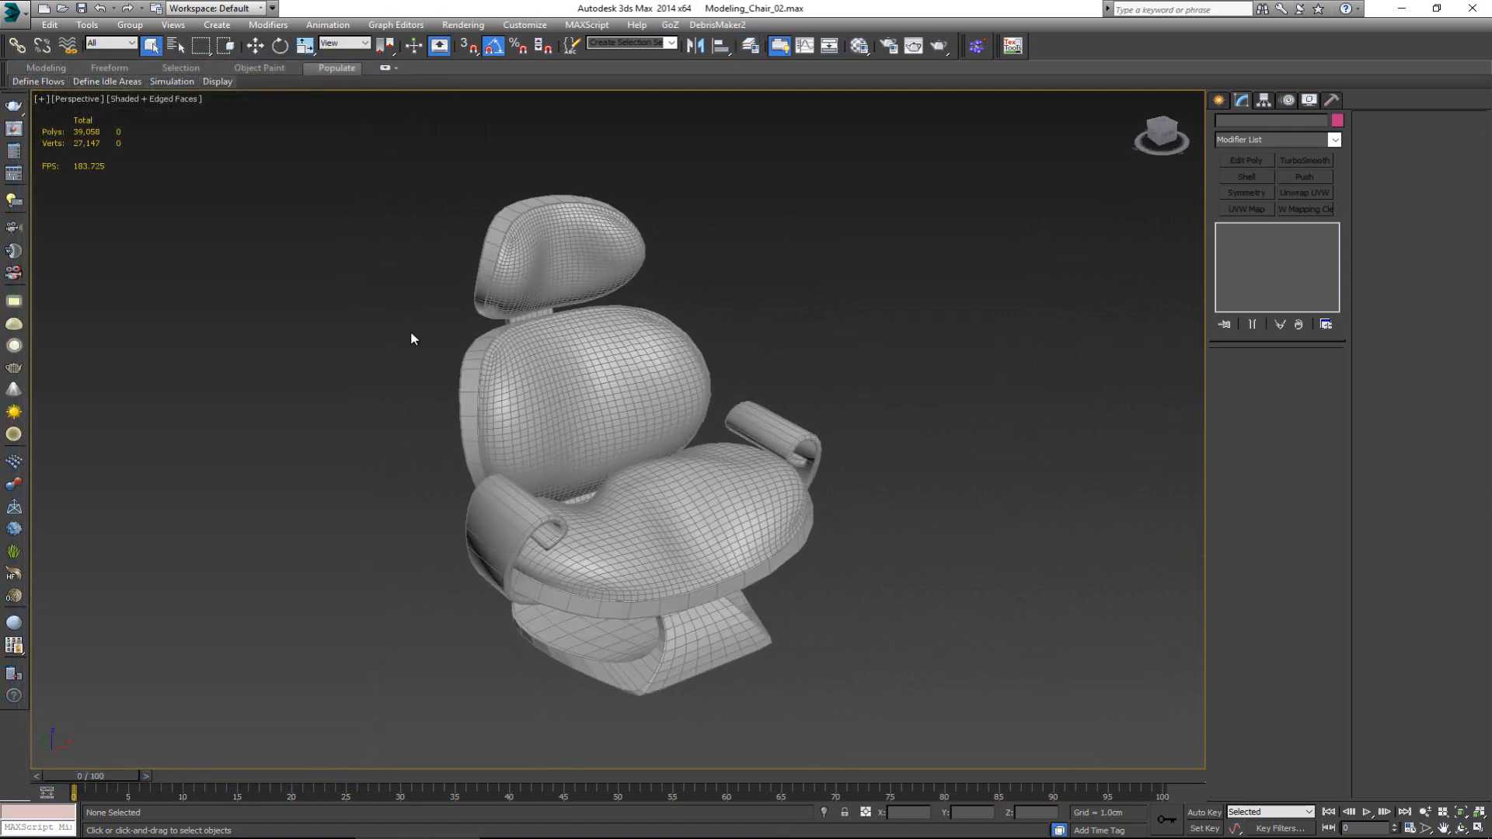
{"action": "middle_click_drag", "start_coordinate": [463, 456], "coordinate": [509, 416], "text": "alt"}
{"action": "scroll", "coordinate": [523, 504], "scroll_direction": "up", "scroll_amount": 3}
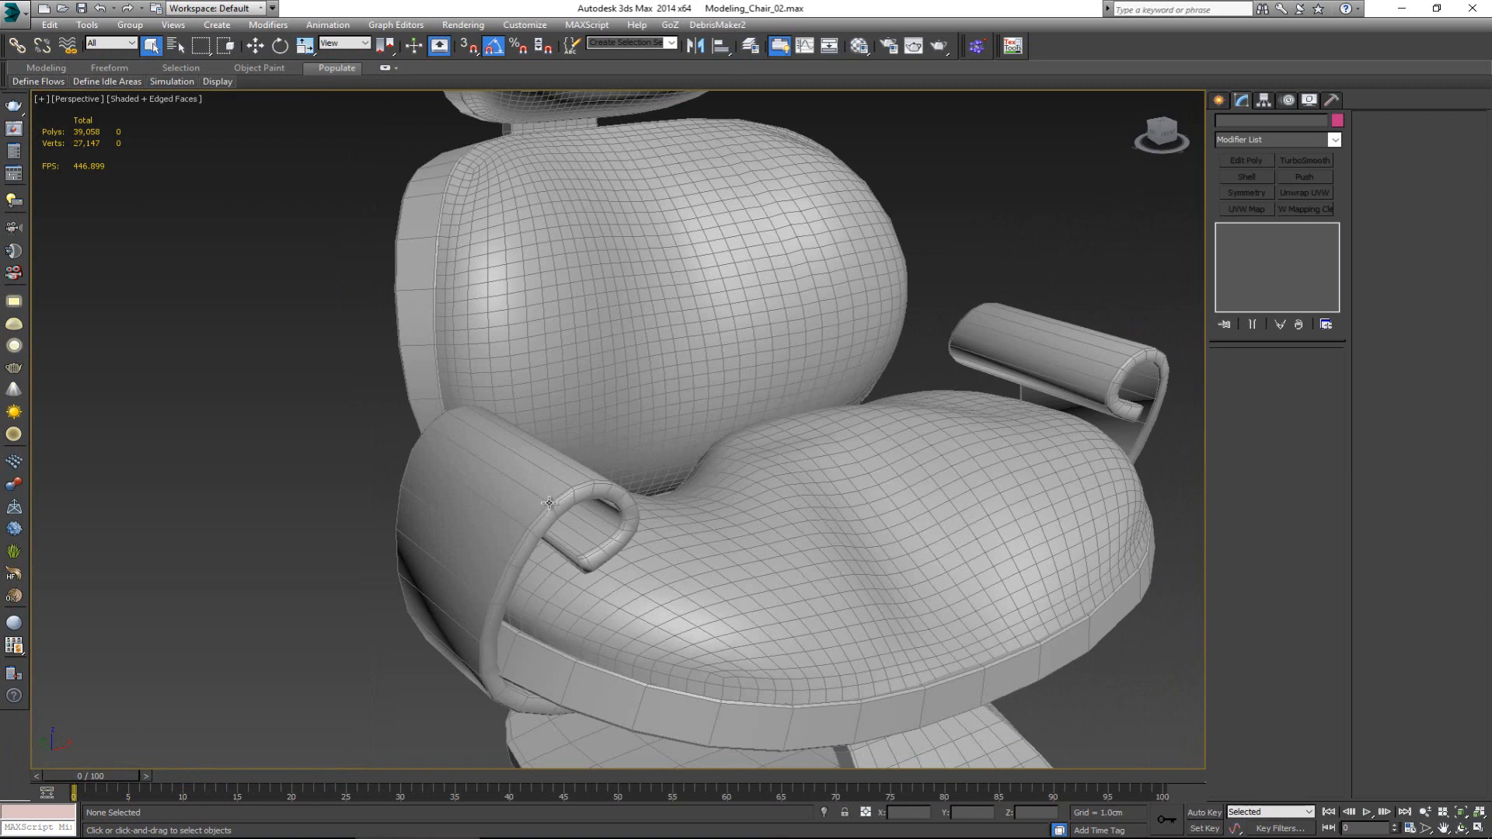
{"action": "scroll", "coordinate": [549, 503], "scroll_direction": "down", "scroll_amount": 6}
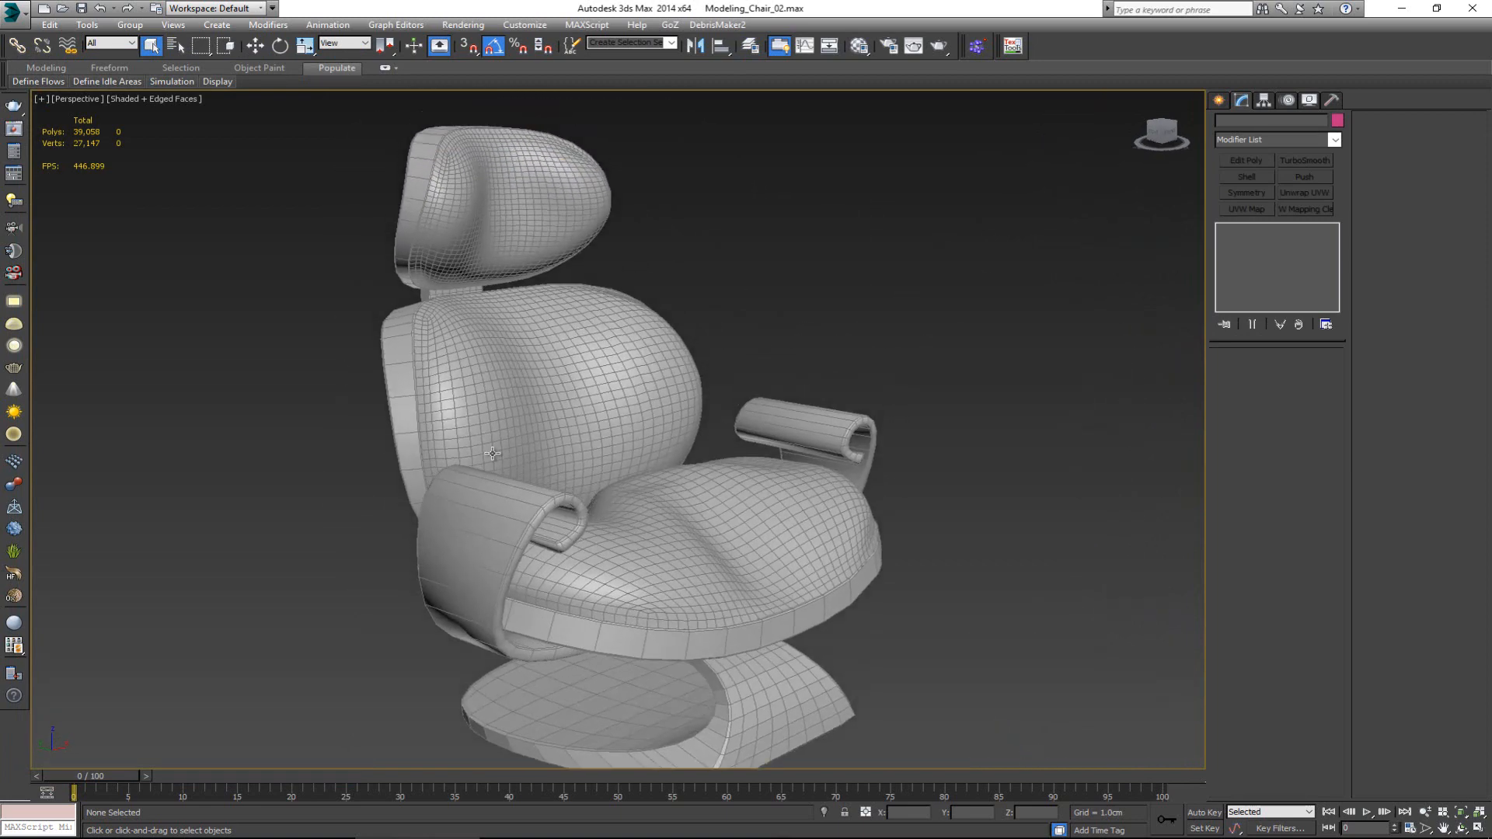
{"action": "scroll", "coordinate": [492, 453], "scroll_direction": "down", "scroll_amount": 3}
{"action": "middle_click_drag", "start_coordinate": [492, 453], "coordinate": [483, 443], "text": "alt"}
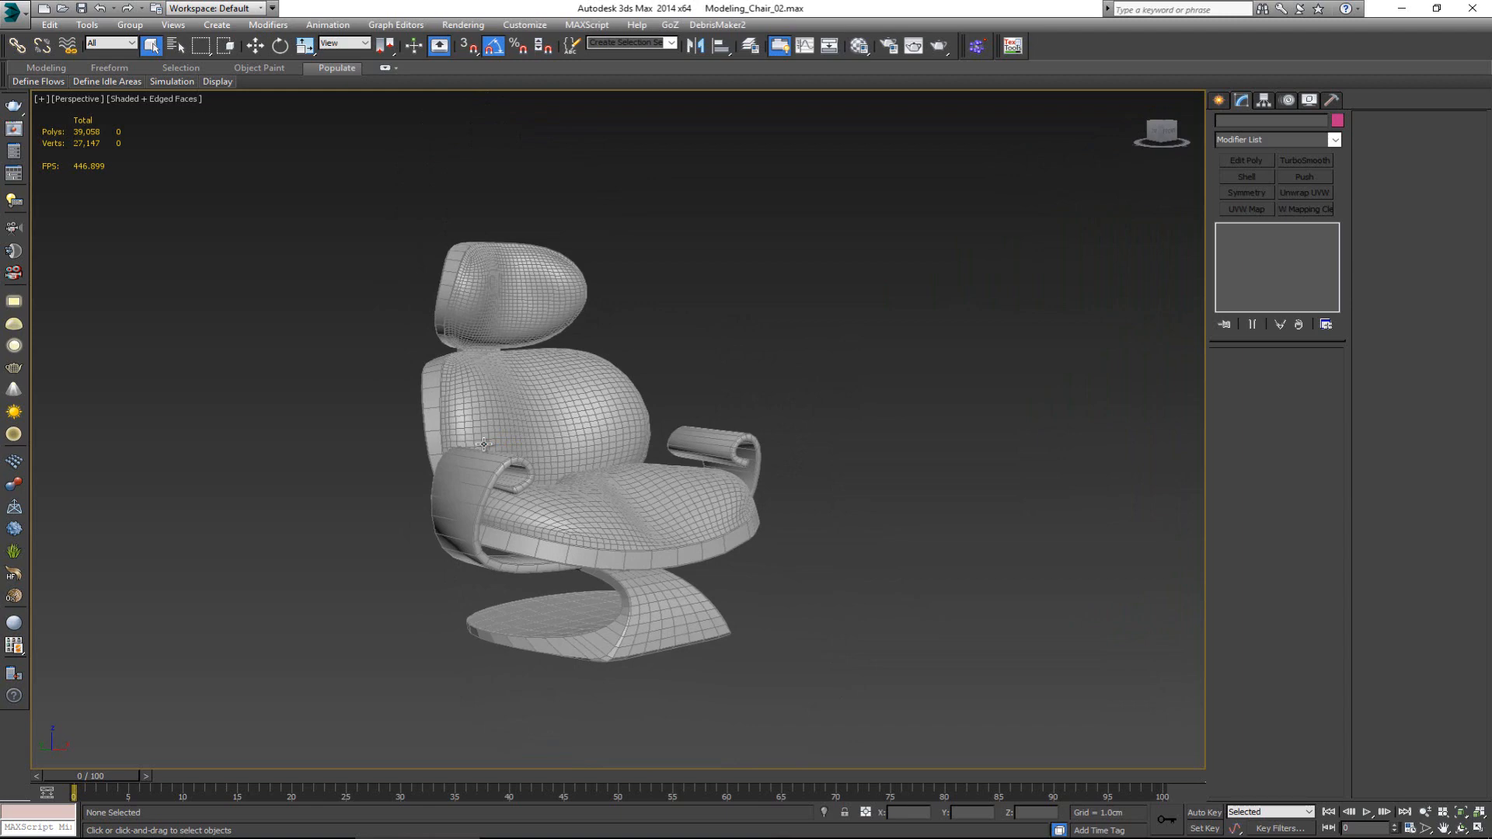
{"action": "mouse_move", "coordinate": [605, 463]}
{"action": "middle_mouse_down", "text": "alt"}
{"action": "mouse_move", "coordinate": [552, 470]}
{"action": "mouse_move", "coordinate": [704, 474]}
{"action": "mouse_move", "coordinate": [598, 484]}
{"action": "mouse_move", "coordinate": [615, 484]}
{"action": "middle_mouse_up", "text": "alt"}
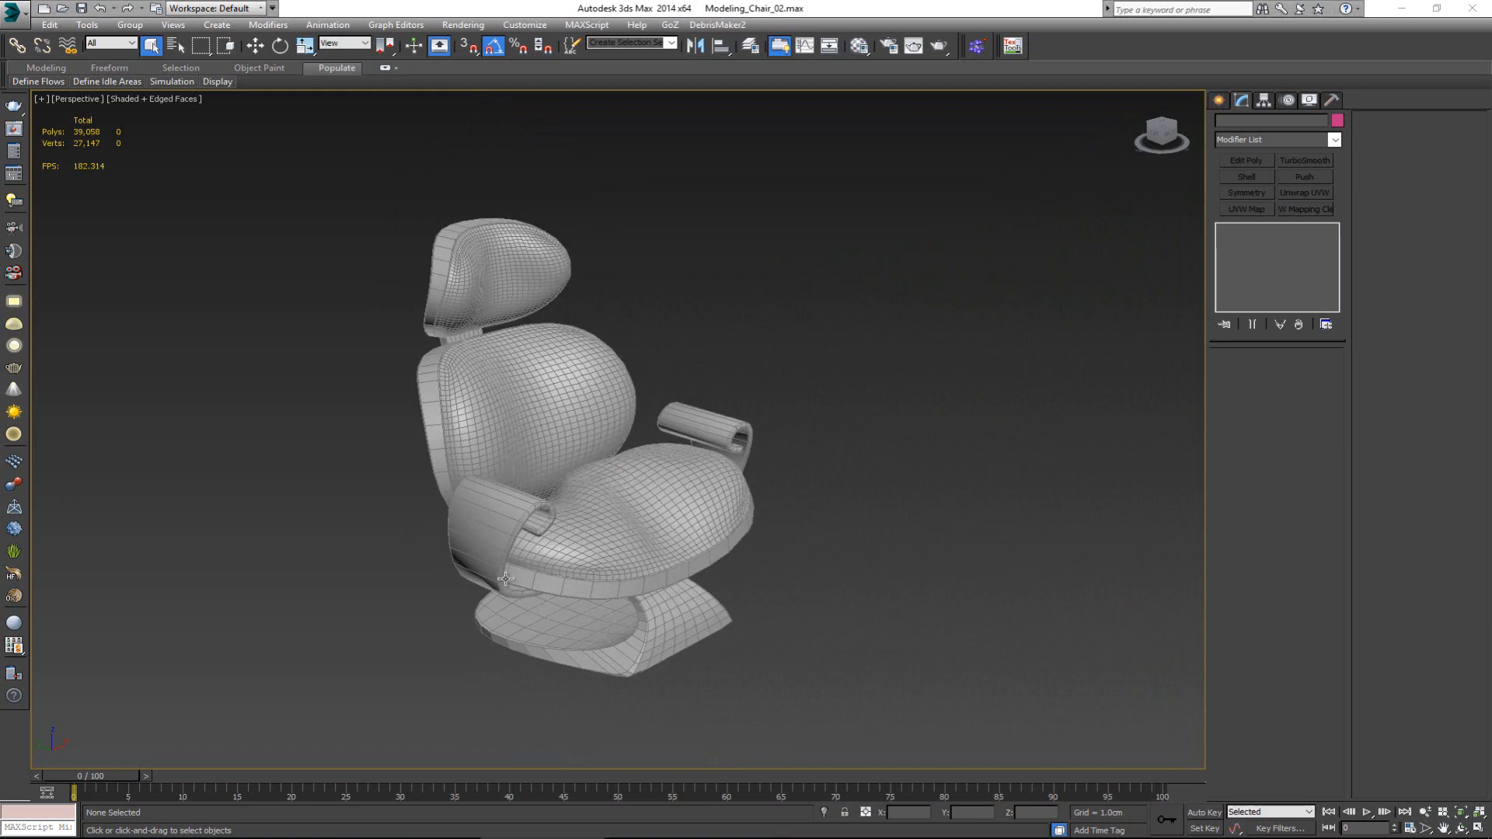
{"action": "scroll", "coordinate": [511, 591], "scroll_direction": "up", "scroll_amount": 5}
{"action": "scroll", "coordinate": [518, 595], "scroll_direction": "down", "scroll_amount": 5}
- Select the chair's base frame and attach the seat, backrest and headrest shells plus the dark mounting pieces behind the backrest and headrest
{"action": "left_click", "coordinate": [589, 635]}
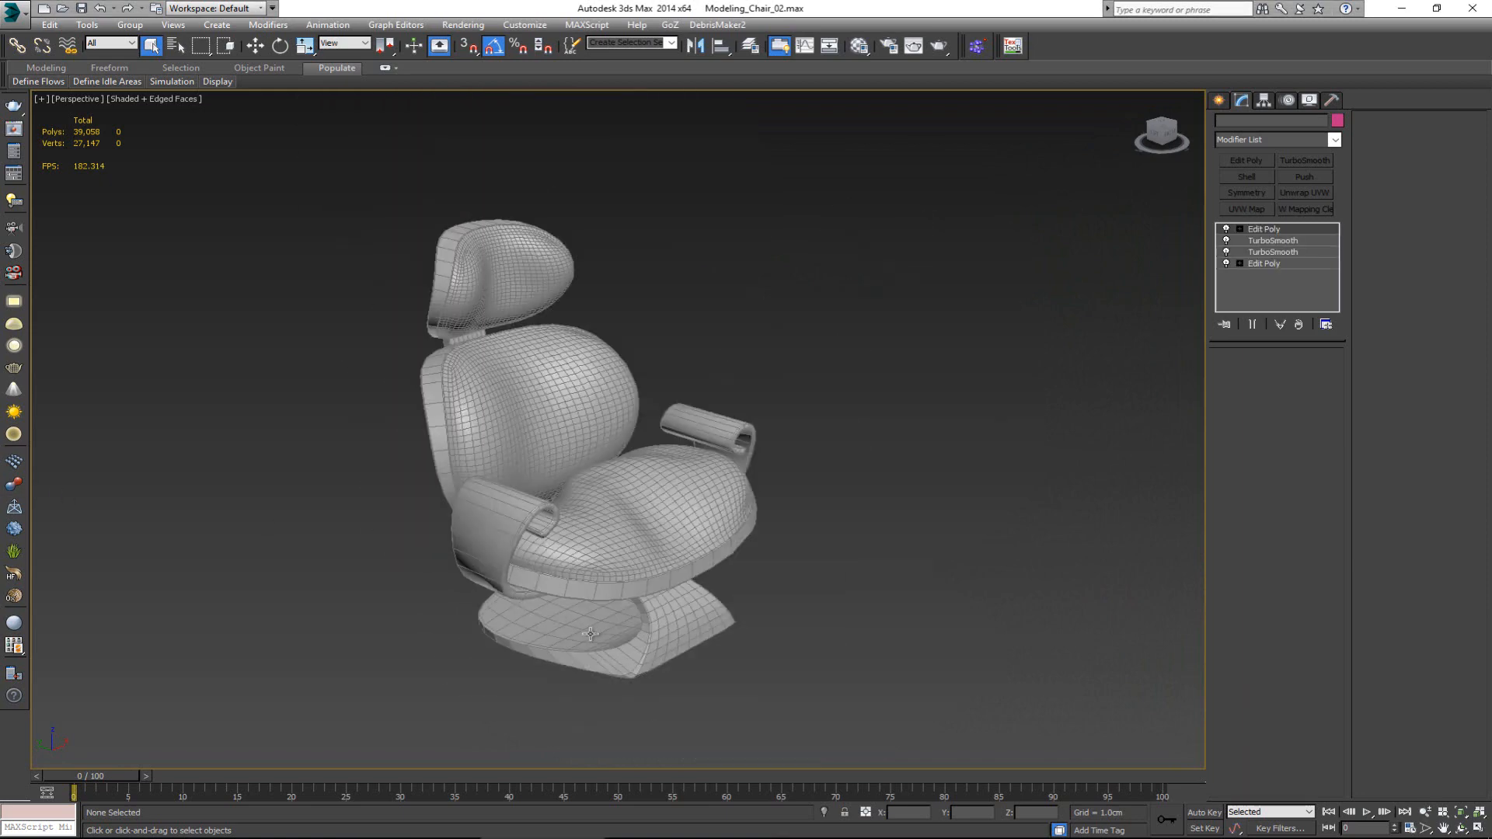
{"action": "middle_click_drag", "start_coordinate": [524, 634], "coordinate": [746, 624], "text": "alt"}
{"action": "left_click", "coordinate": [1383, 226]}
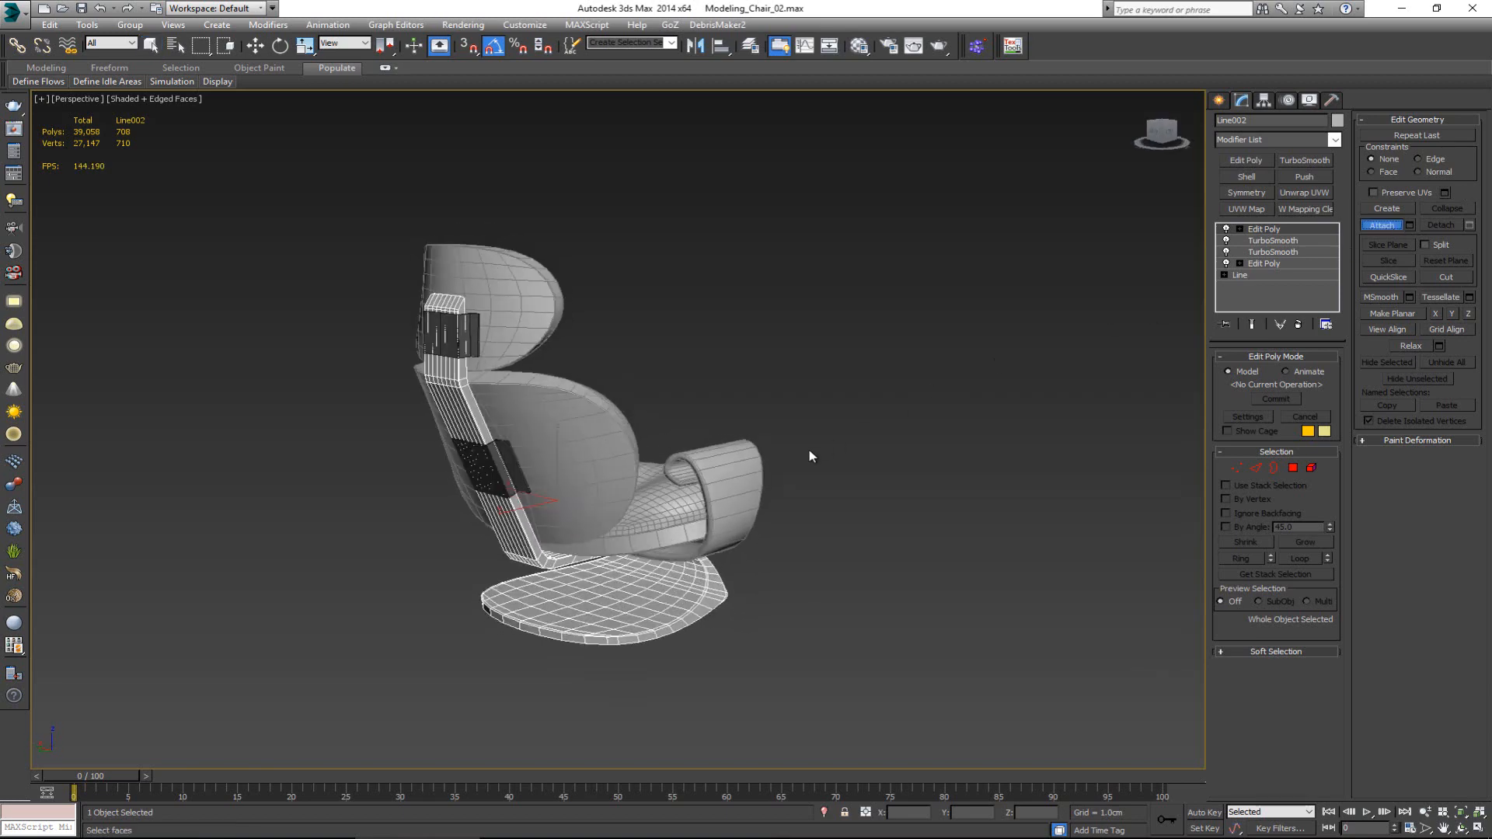
{"action": "left_click", "coordinate": [649, 545]}
{"action": "left_click", "coordinate": [573, 478]}
{"action": "left_click", "coordinate": [513, 316]}
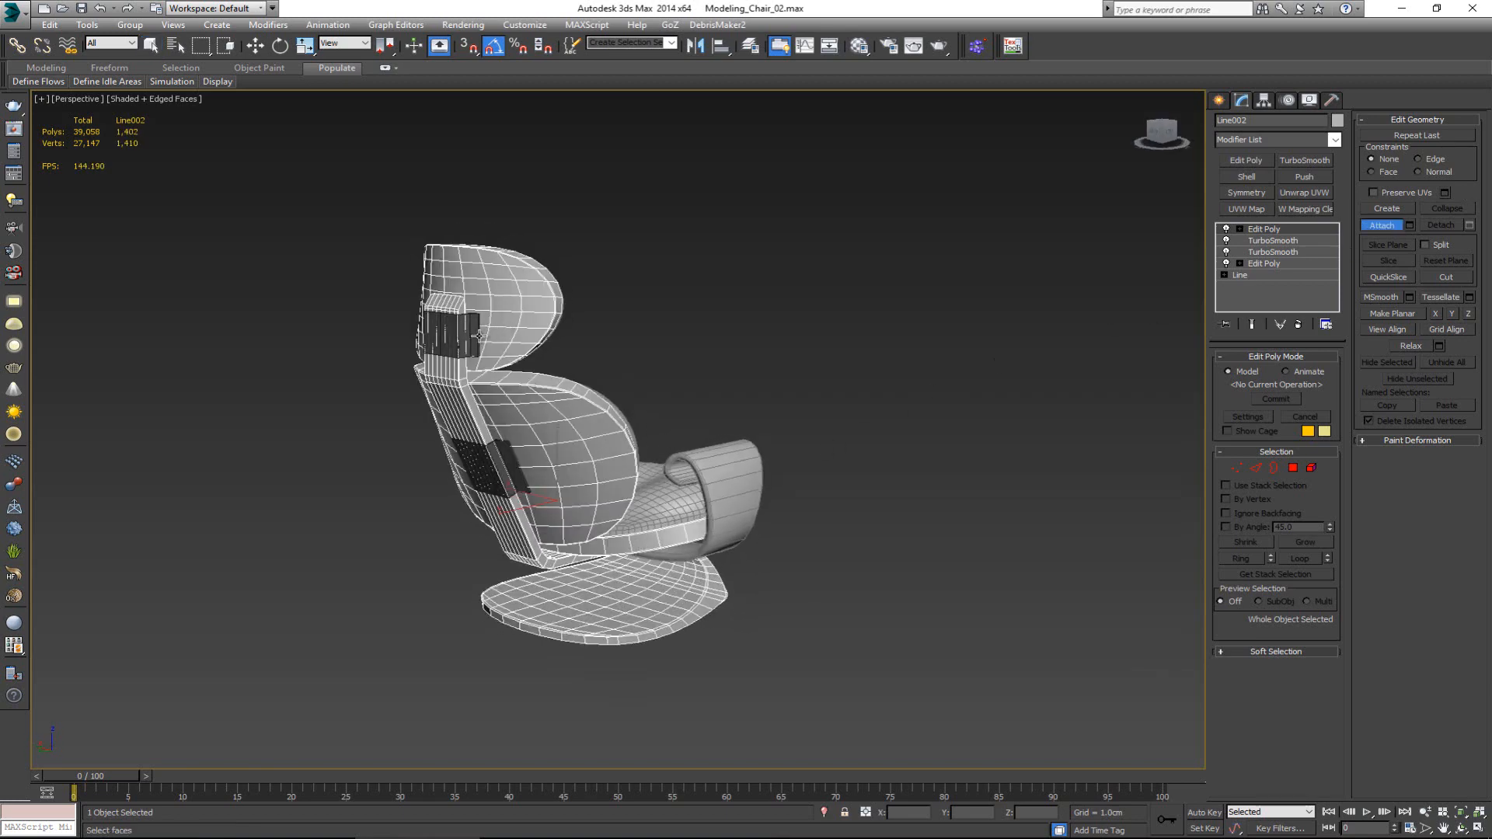
{"action": "left_click", "coordinate": [477, 335]}
{"action": "left_click", "coordinate": [509, 465]}
- Attach the seat, backrest and headrest cushions and the armrests to the same chair mesh
{"action": "middle_click_drag", "start_coordinate": [509, 465], "coordinate": [556, 561], "text": "alt"}
{"action": "left_click", "coordinate": [625, 528]}
{"action": "left_click", "coordinate": [569, 522]}
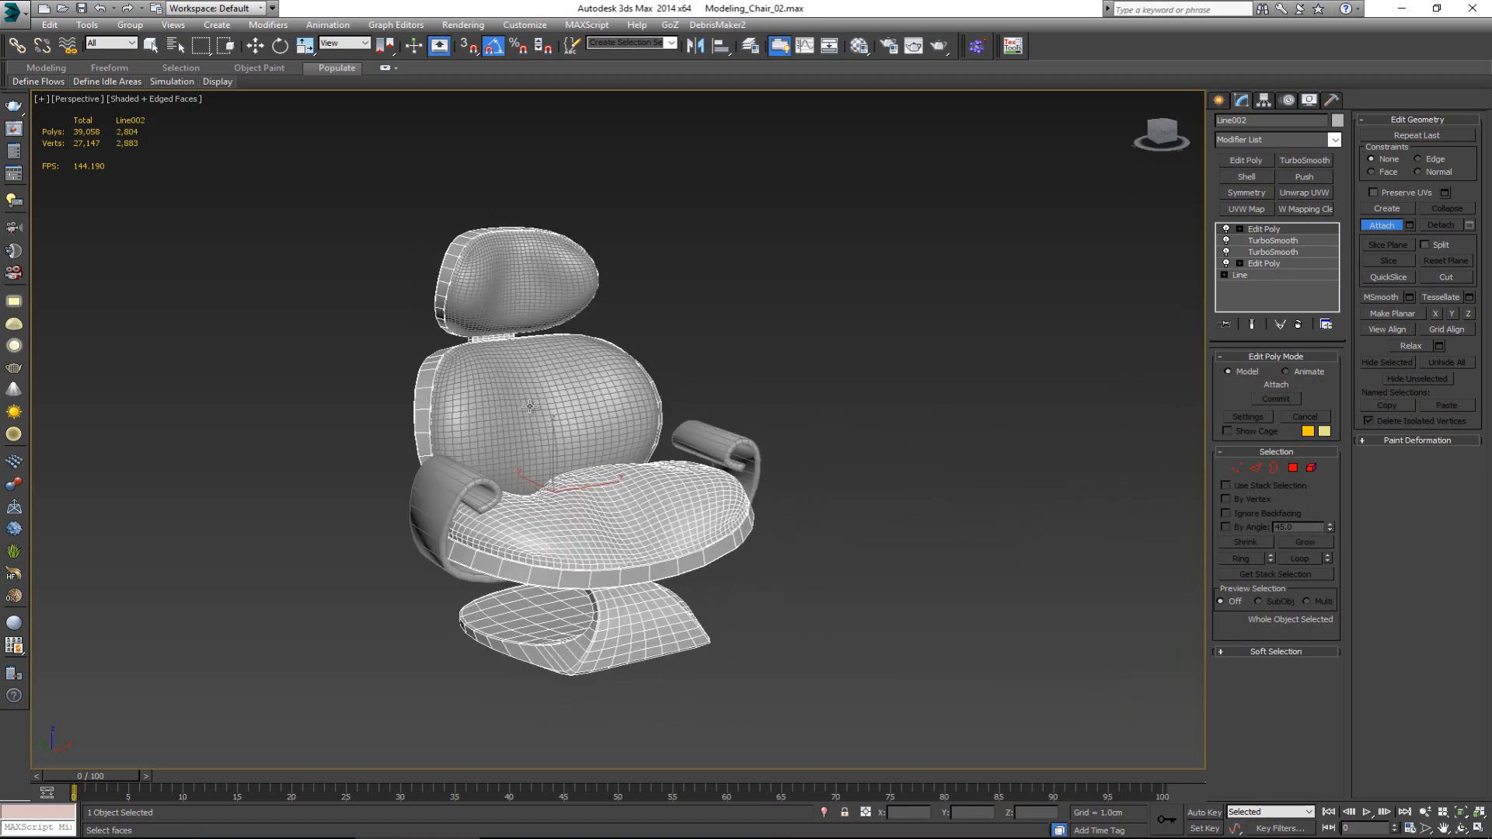
{"action": "left_click", "coordinate": [530, 407]}
{"action": "left_click", "coordinate": [507, 255]}
{"action": "key", "text": "w"}
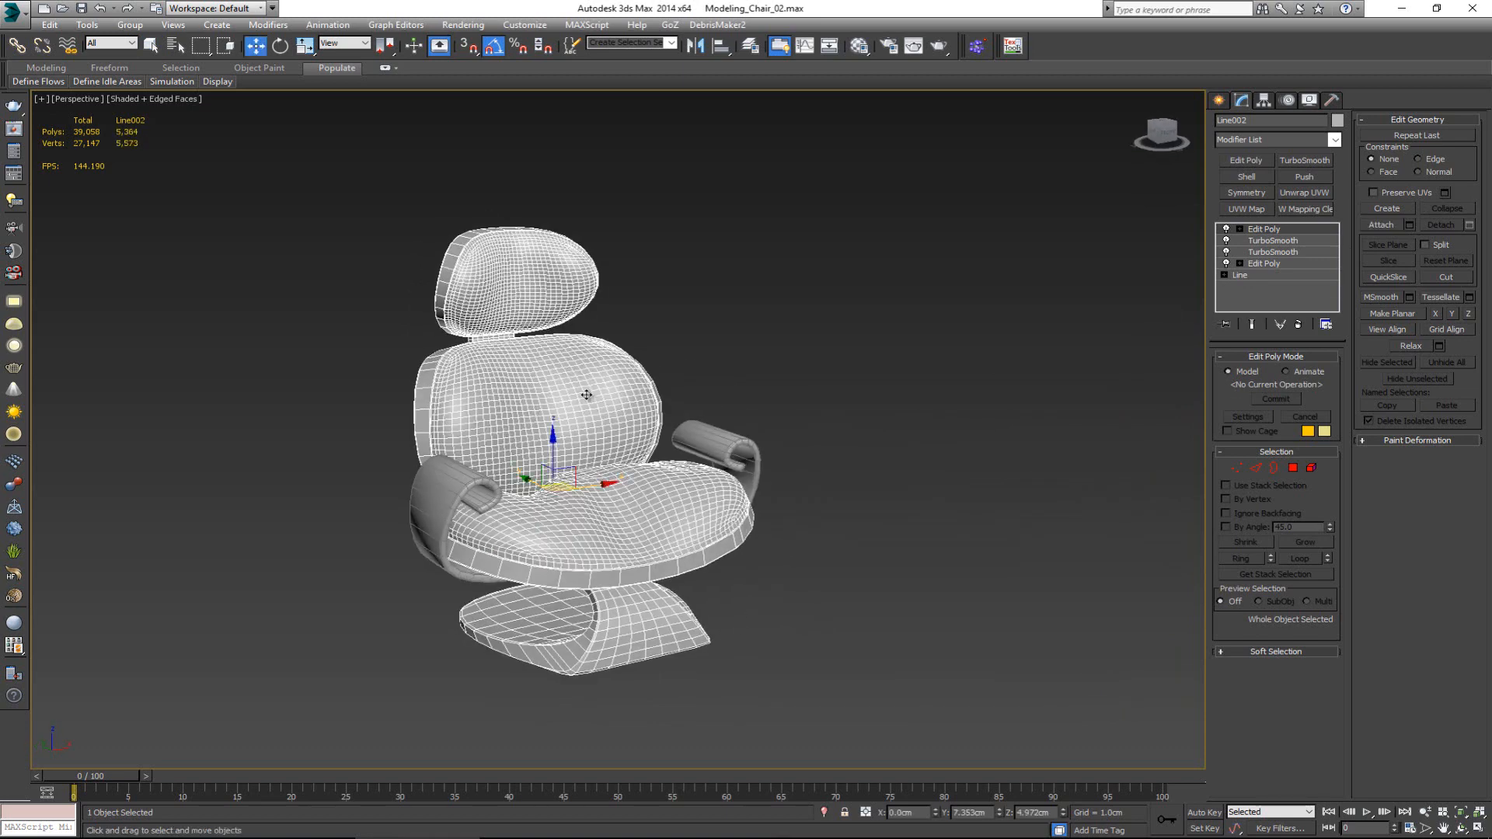
{"action": "left_click", "coordinate": [1382, 224]}
{"action": "left_click", "coordinate": [441, 505]}
{"action": "key", "text": "w"}
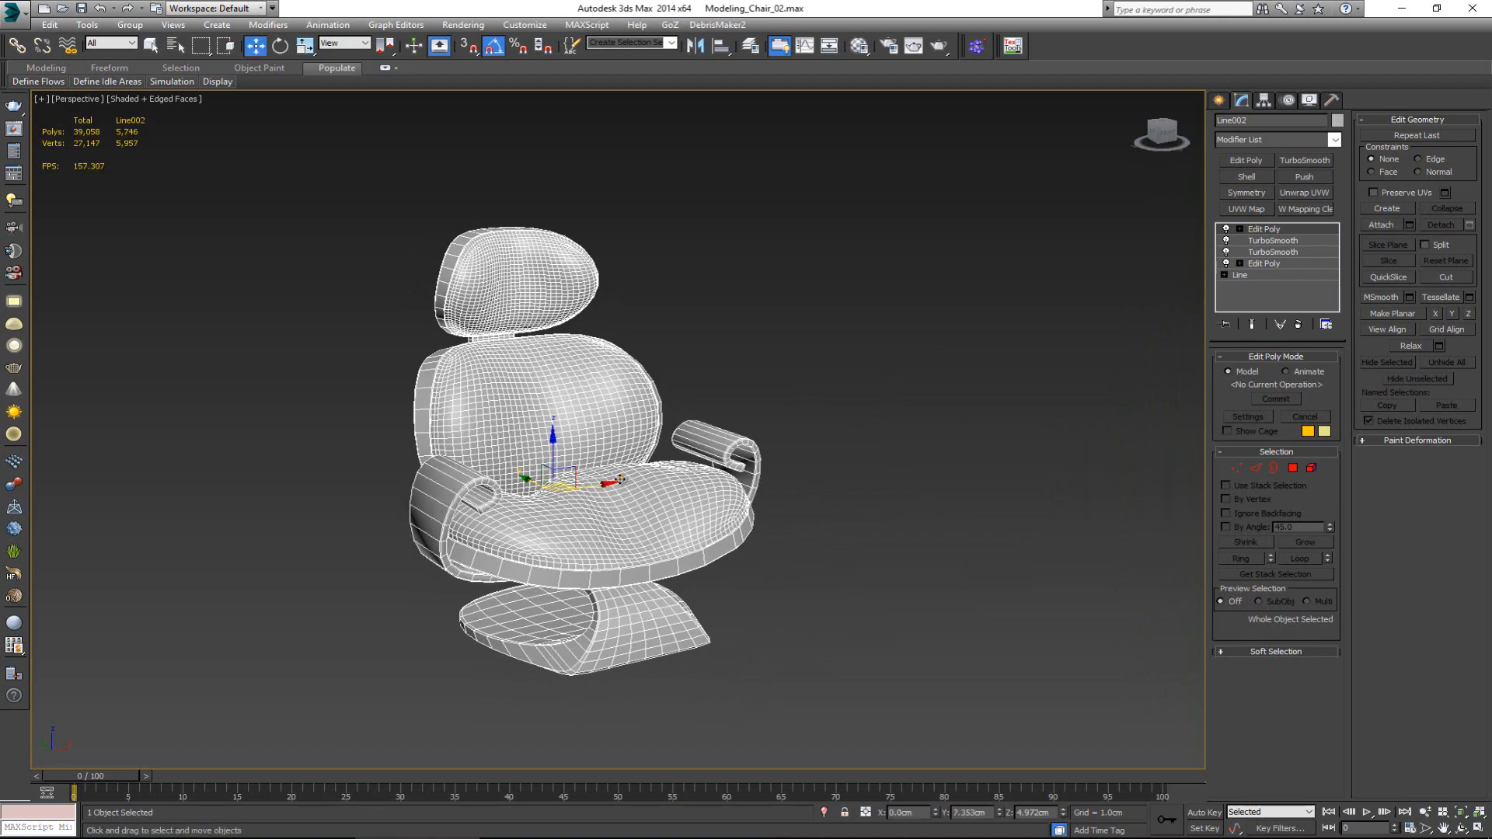
- Move the joined chair sideways as a test, undo the move and inspect the model
{"action": "left_click_drag", "start_coordinate": [616, 481], "coordinate": [350, 519]}
{"action": "key", "text": "ctrl+z"}
{"action": "middle_click_drag", "start_coordinate": [549, 452], "coordinate": [419, 518], "text": "alt"}
{"action": "scroll", "coordinate": [578, 477], "scroll_direction": "up", "scroll_amount": 4}
{"action": "scroll", "coordinate": [578, 491], "scroll_direction": "down", "scroll_amount": 4}
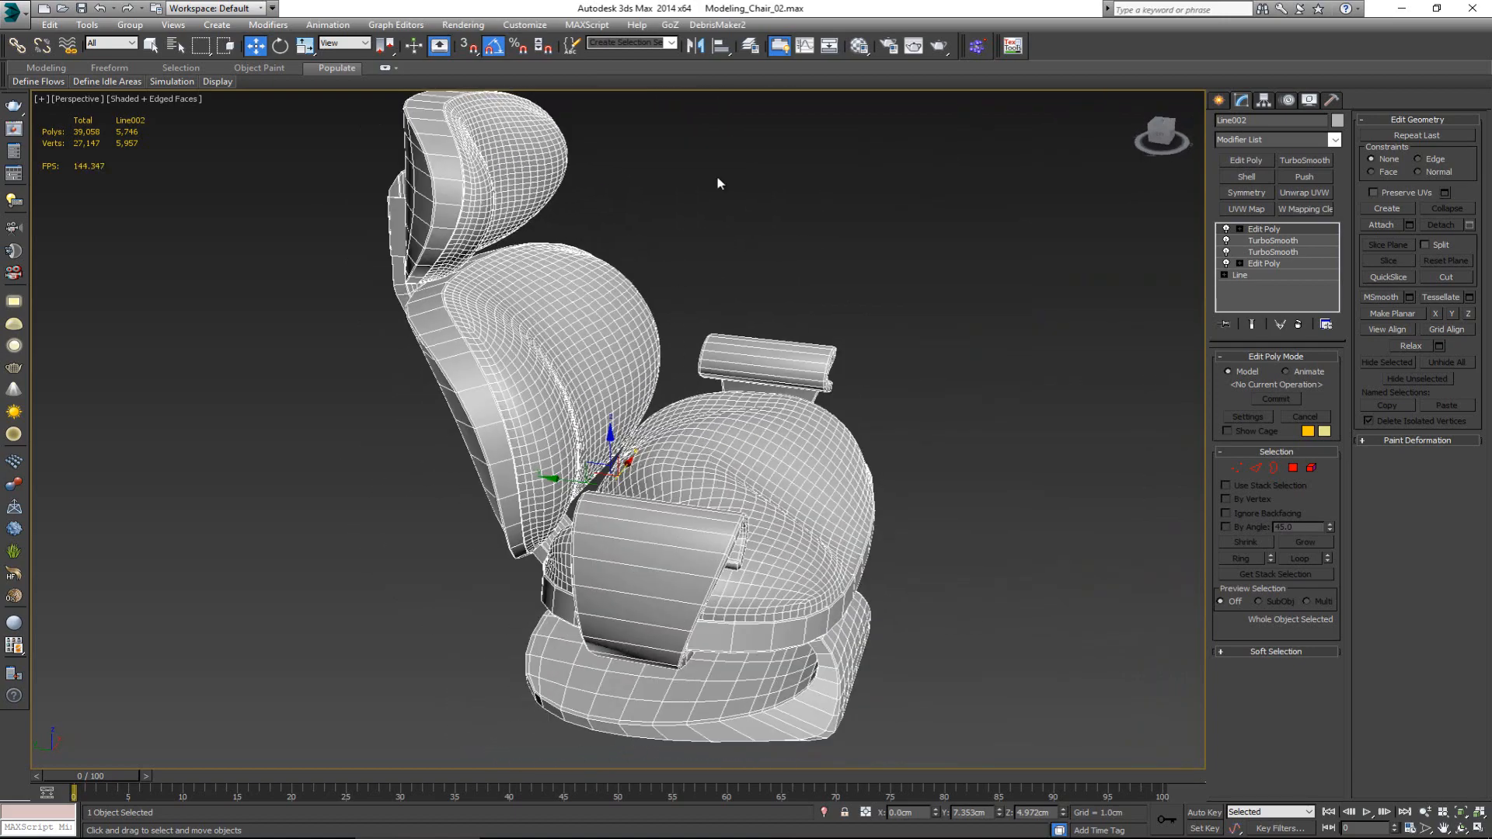
- Toggle the HP layer's visibility to compare it with the low-poly chair, leave HP hidden and close the layer manager
{"action": "left_click", "coordinate": [753, 48]}
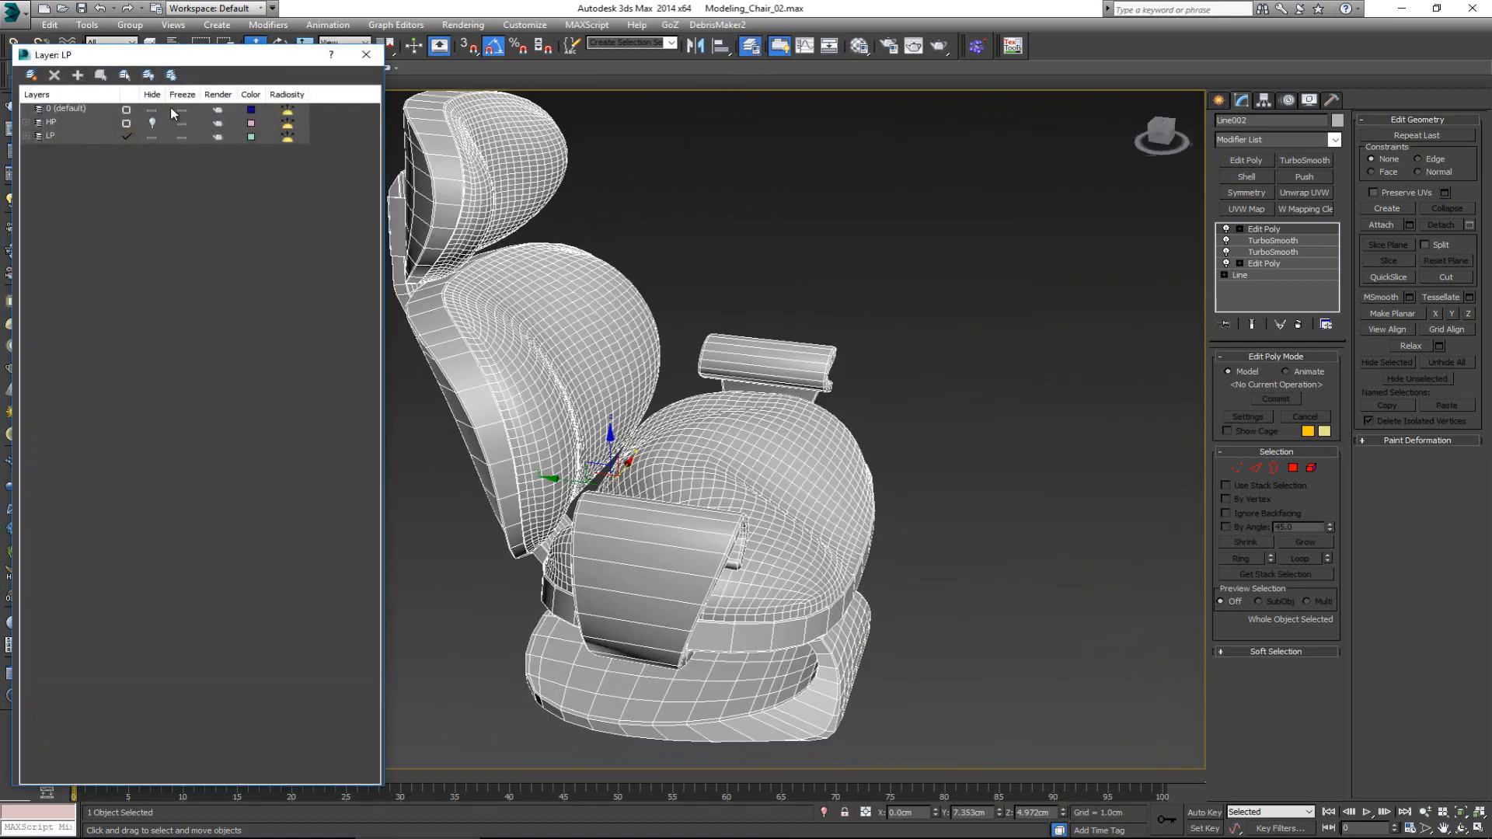
{"action": "left_click", "coordinate": [152, 124]}
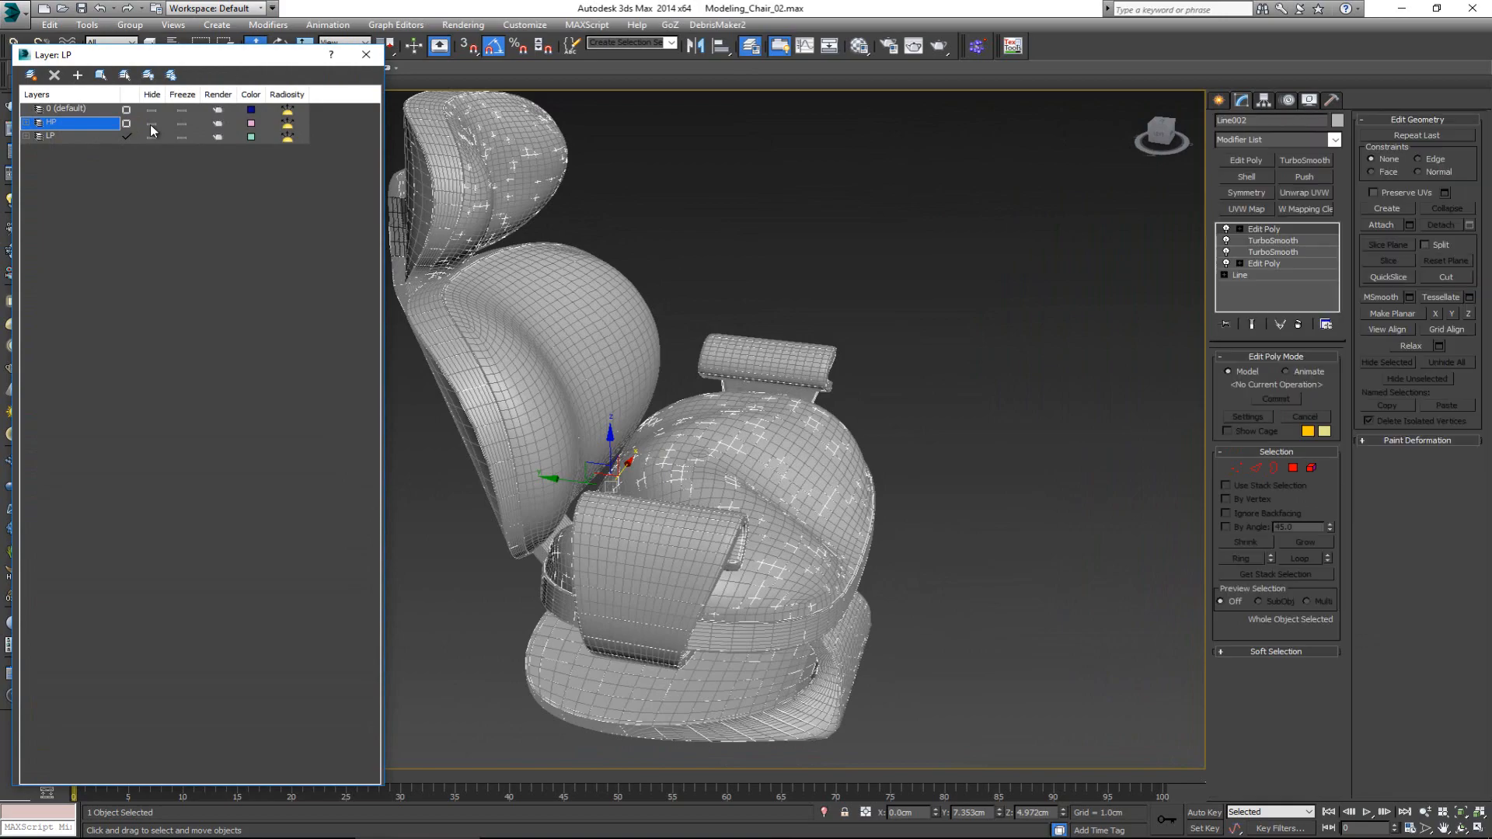
{"action": "left_click", "coordinate": [152, 124]}
{"action": "left_click", "coordinate": [151, 125]}
{"action": "left_click", "coordinate": [152, 124]}
{"action": "left_click", "coordinate": [366, 54]}
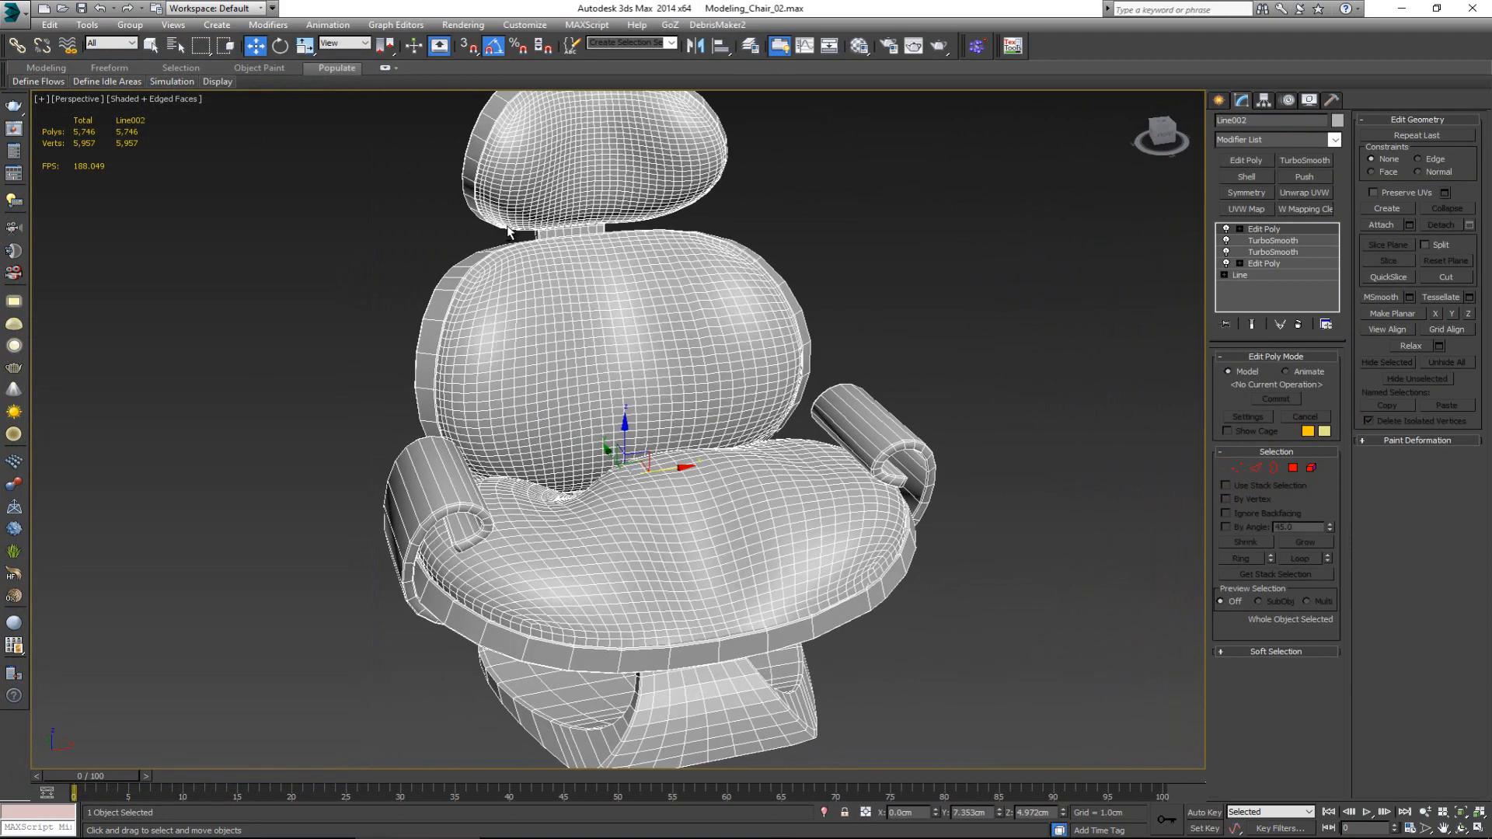
- Add UVW Mapping Clear and Unwrap UVW modifiers to the chair and open the UV editor beside the model
{"action": "middle_click_drag", "start_coordinate": [509, 230], "coordinate": [539, 231], "text": "alt"}
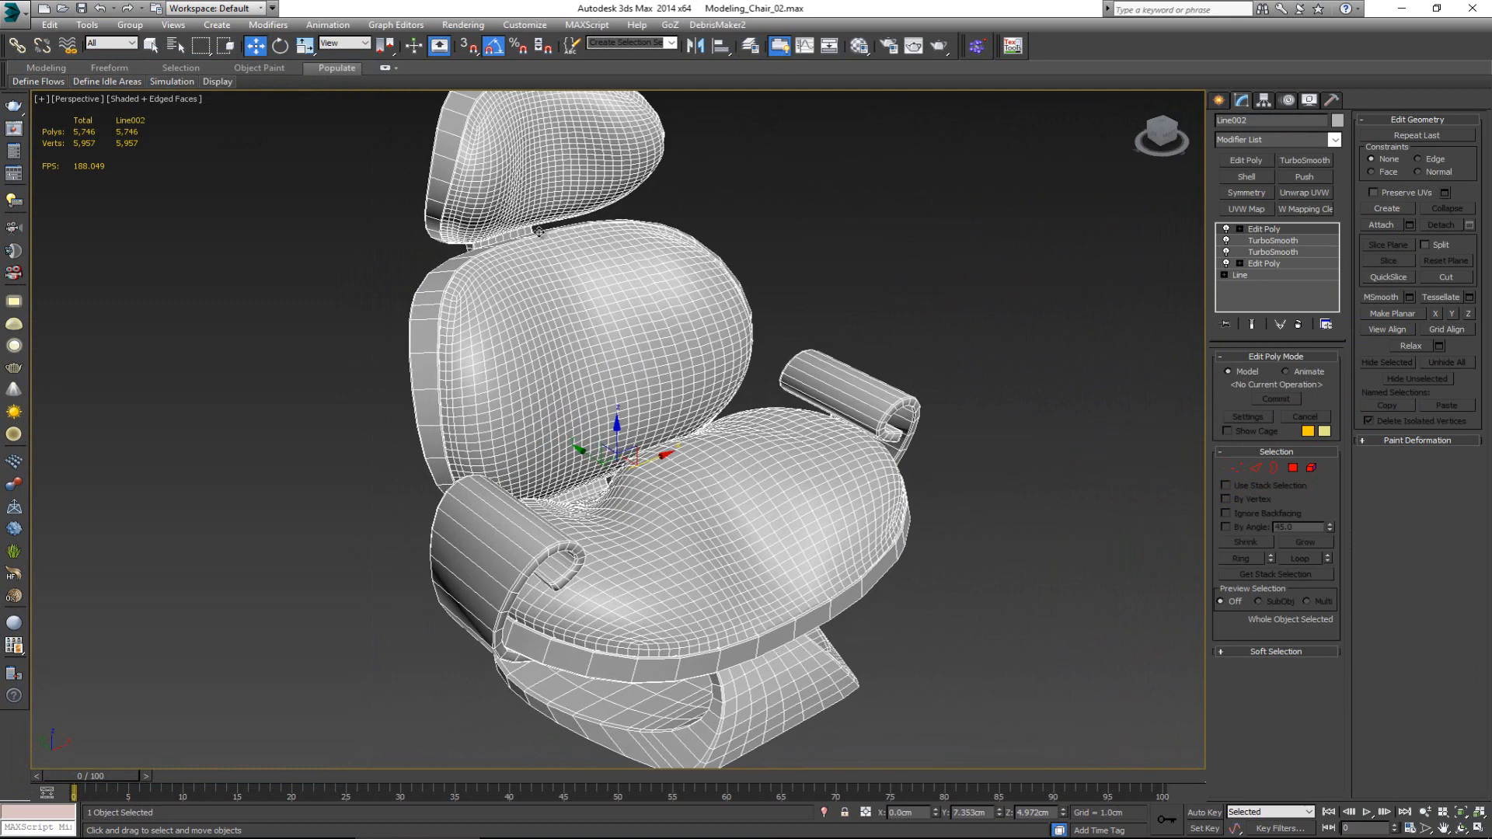
{"action": "left_click", "coordinate": [1298, 211]}
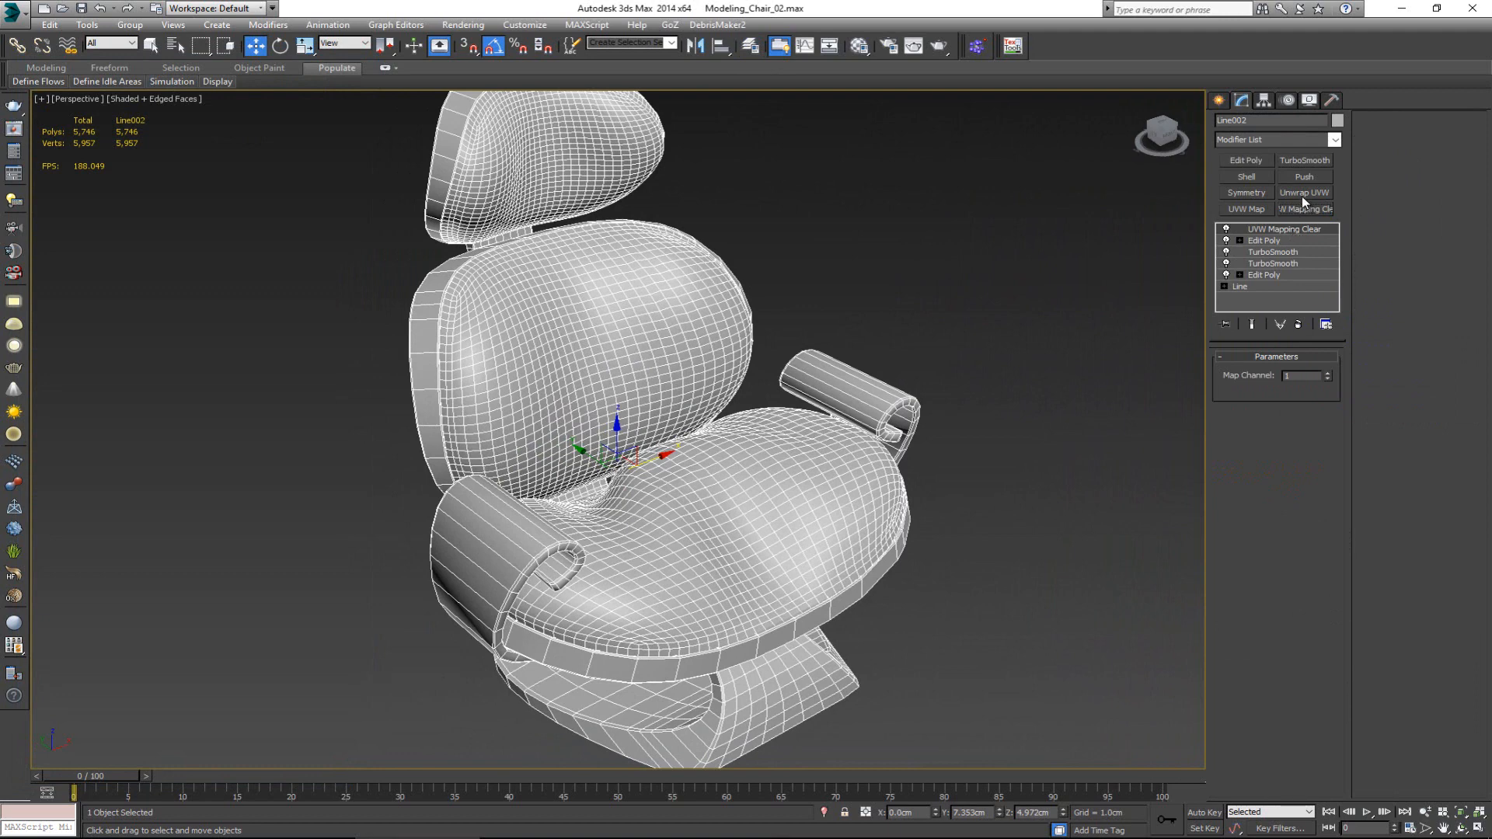
{"action": "left_click", "coordinate": [1303, 194]}
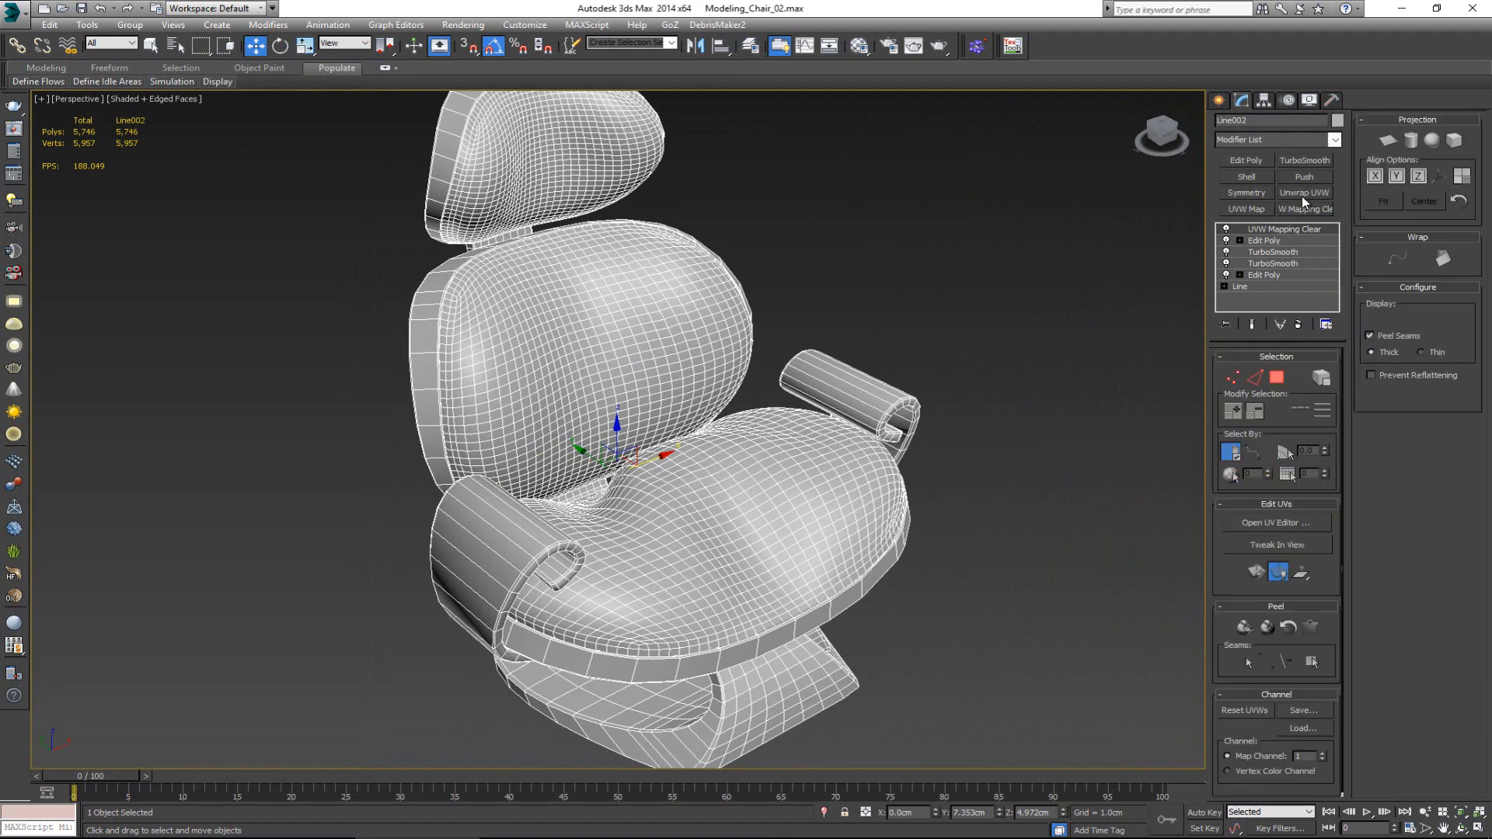
{"action": "left_click", "coordinate": [1283, 521]}
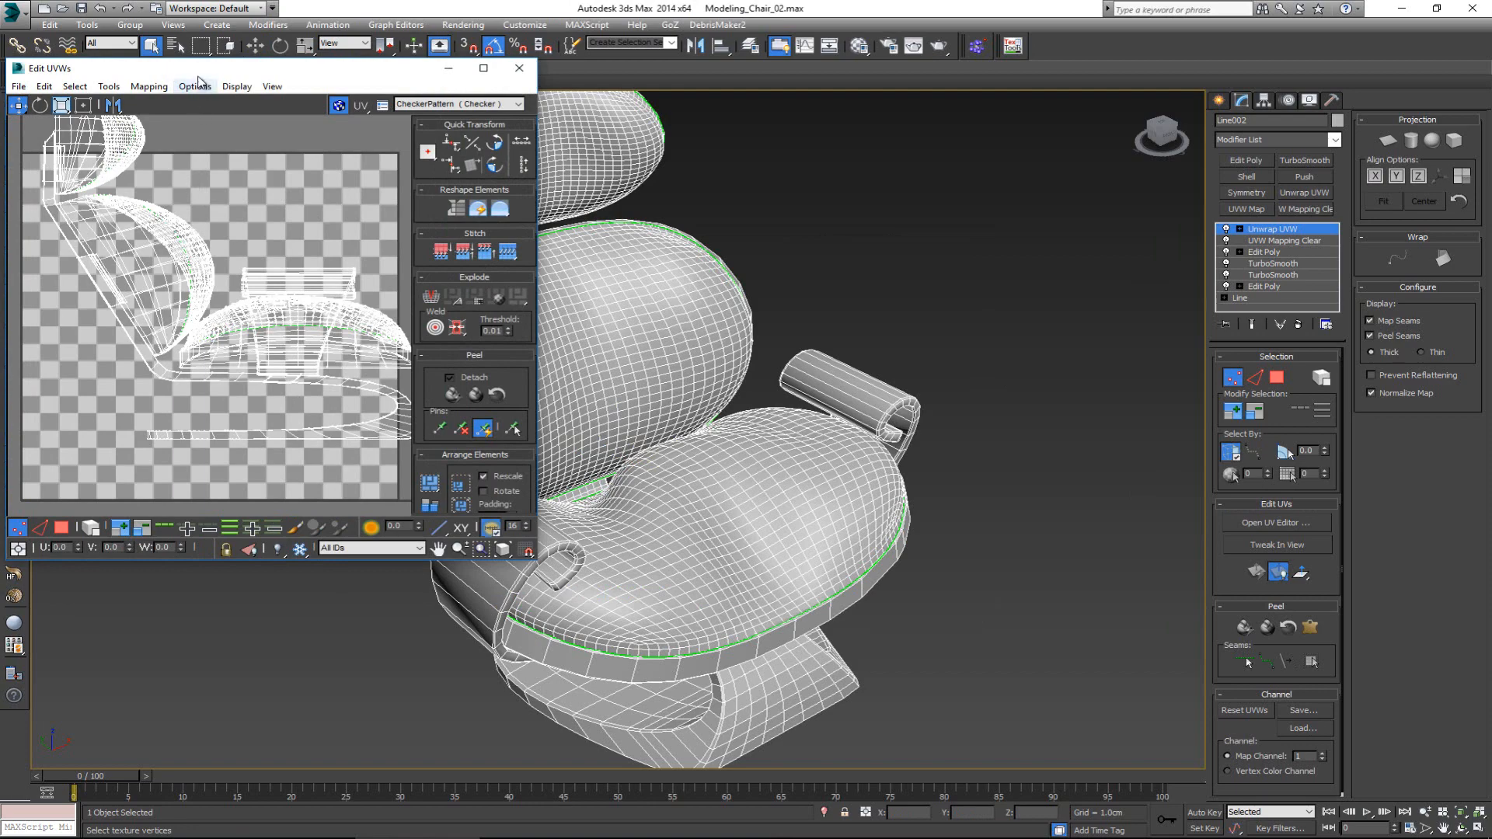
{"action": "left_click_drag", "start_coordinate": [198, 68], "coordinate": [305, 145]}
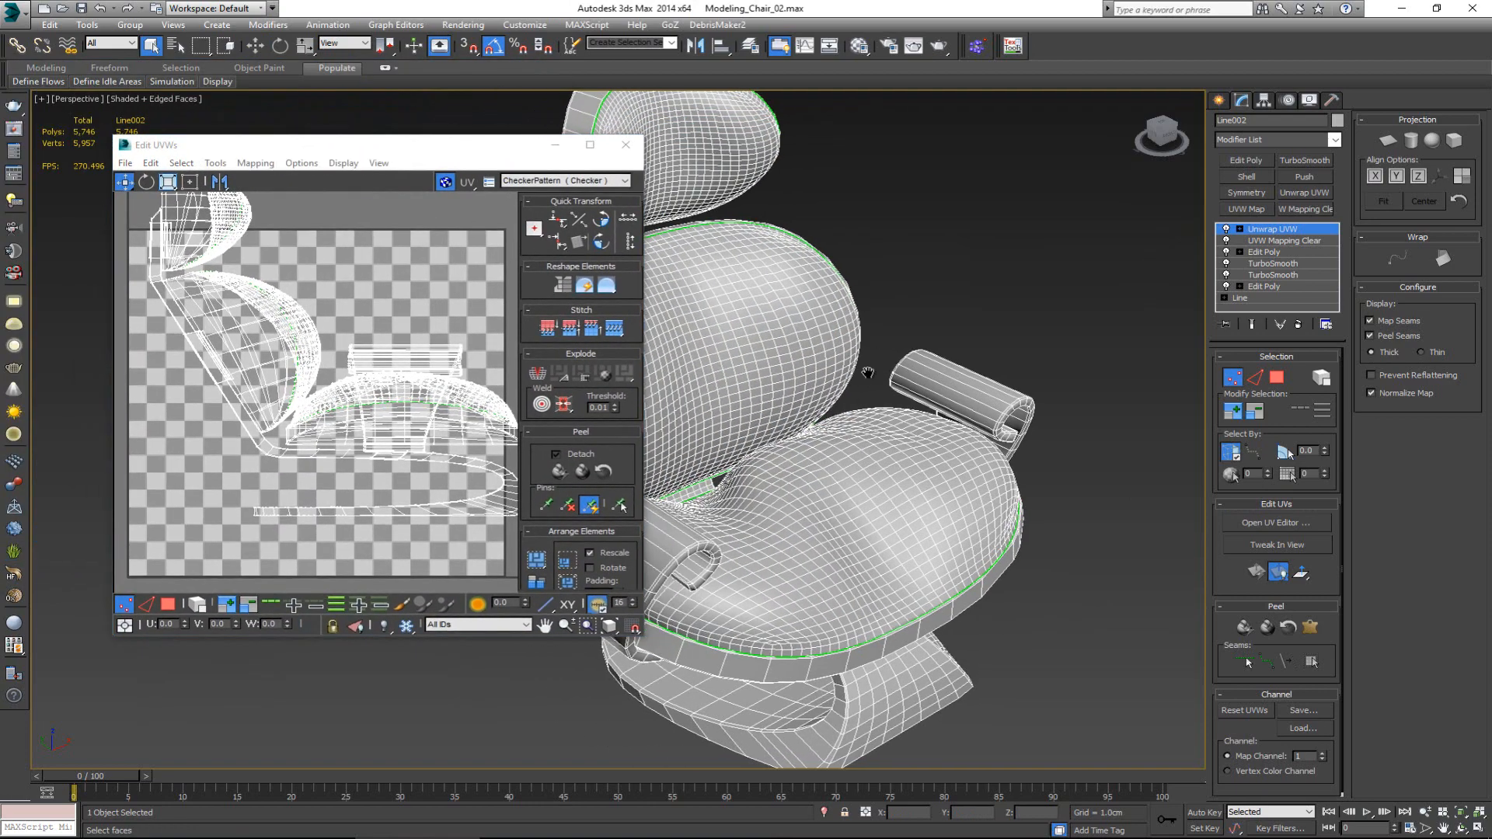
- Select all of the chair's UV polygons and move them off the checkered tile into the empty space beside it
{"action": "scroll", "coordinate": [864, 373], "scroll_direction": "down", "scroll_amount": 5}
{"action": "mouse_move", "coordinate": [858, 373]}
{"action": "middle_mouse_down"}
{"action": "mouse_move", "coordinate": [836, 389]}
{"action": "mouse_move", "coordinate": [844, 364]}
{"action": "mouse_move", "coordinate": [899, 359]}
{"action": "mouse_move", "coordinate": [858, 374]}
{"action": "middle_mouse_up"}
{"action": "scroll", "coordinate": [834, 392], "scroll_direction": "up", "scroll_amount": 2}
{"action": "left_click", "coordinate": [1277, 379]}
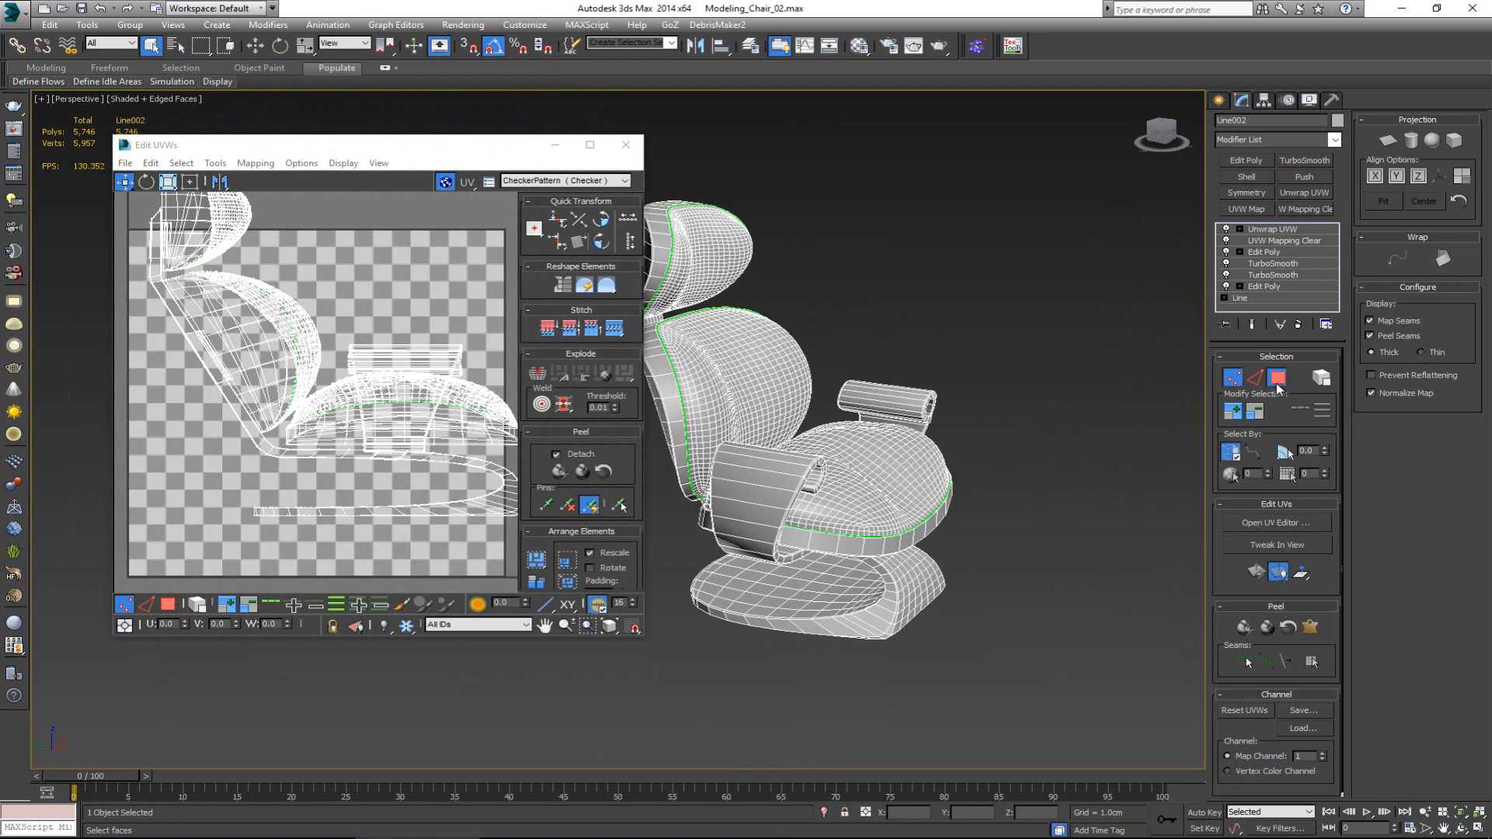
{"action": "left_click", "coordinate": [351, 294]}
{"action": "scroll", "coordinate": [299, 344], "scroll_direction": "down", "scroll_amount": 4}
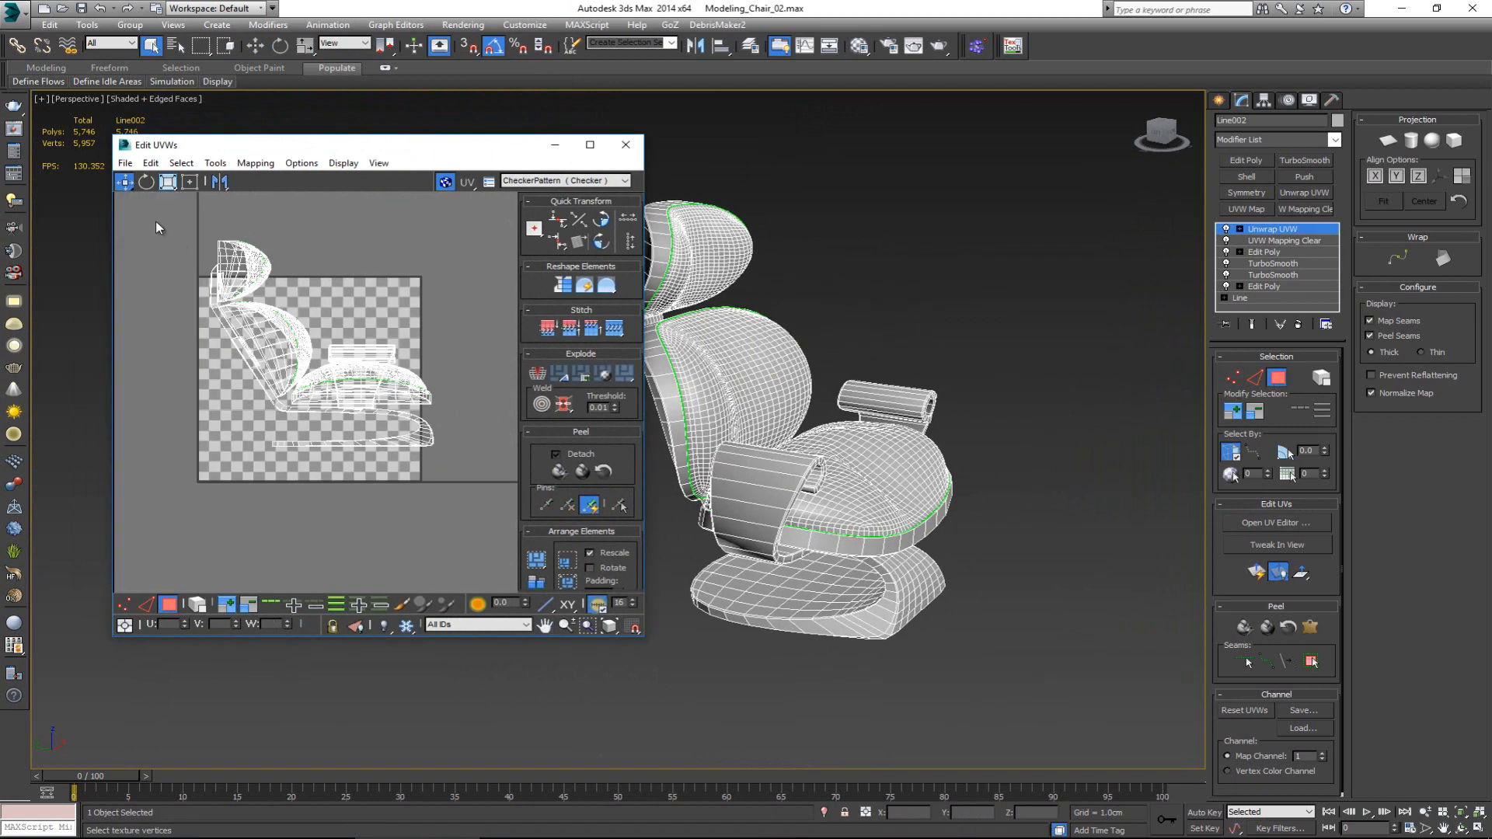
{"action": "left_click_drag", "start_coordinate": [499, 480], "coordinate": [499, 480]}
{"action": "middle_click_drag", "start_coordinate": [362, 381], "coordinate": [340, 434]}
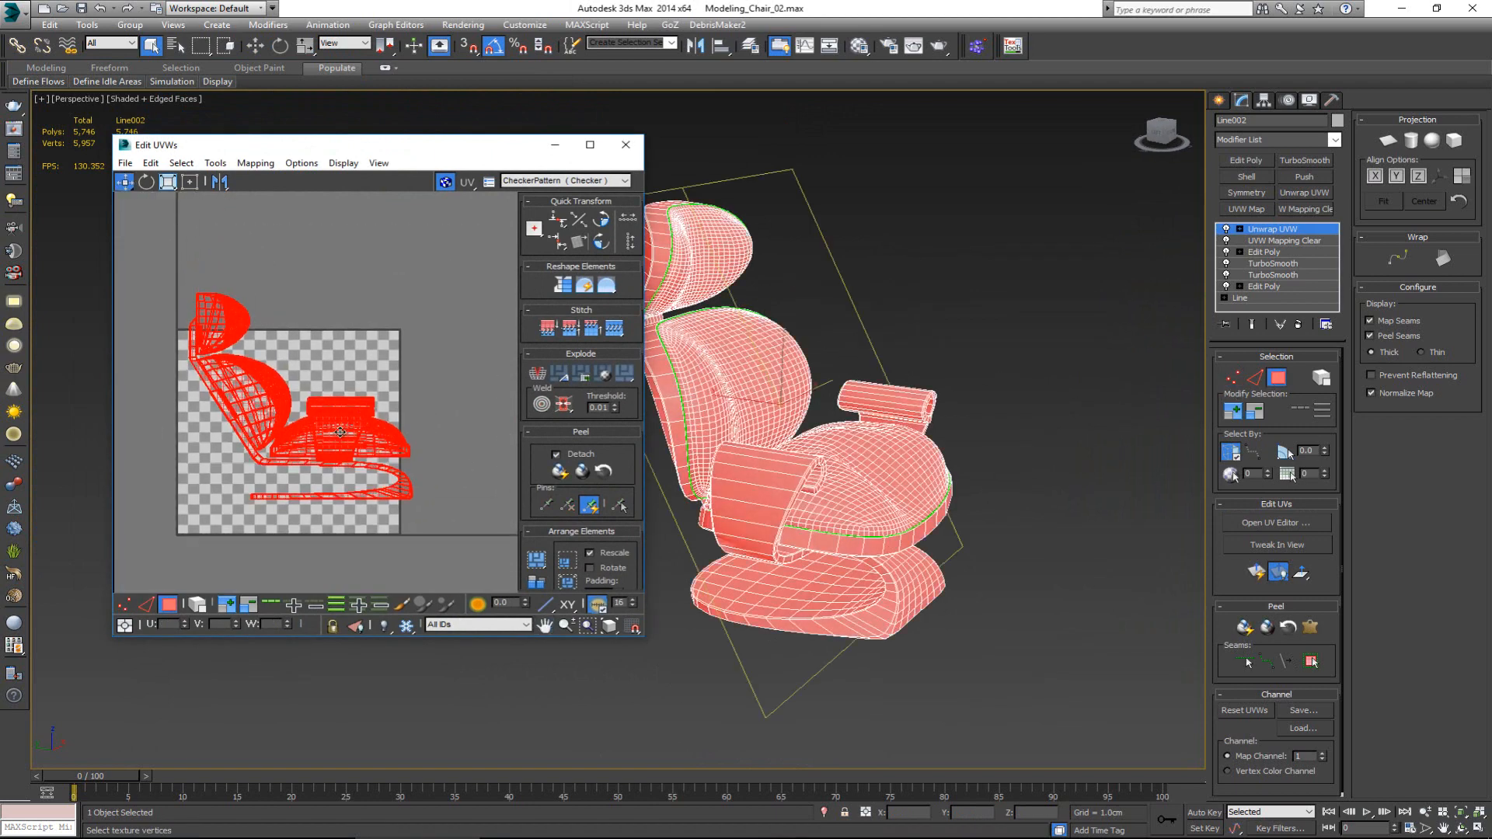
{"action": "left_click_drag", "start_coordinate": [342, 436], "coordinate": [578, 472]}
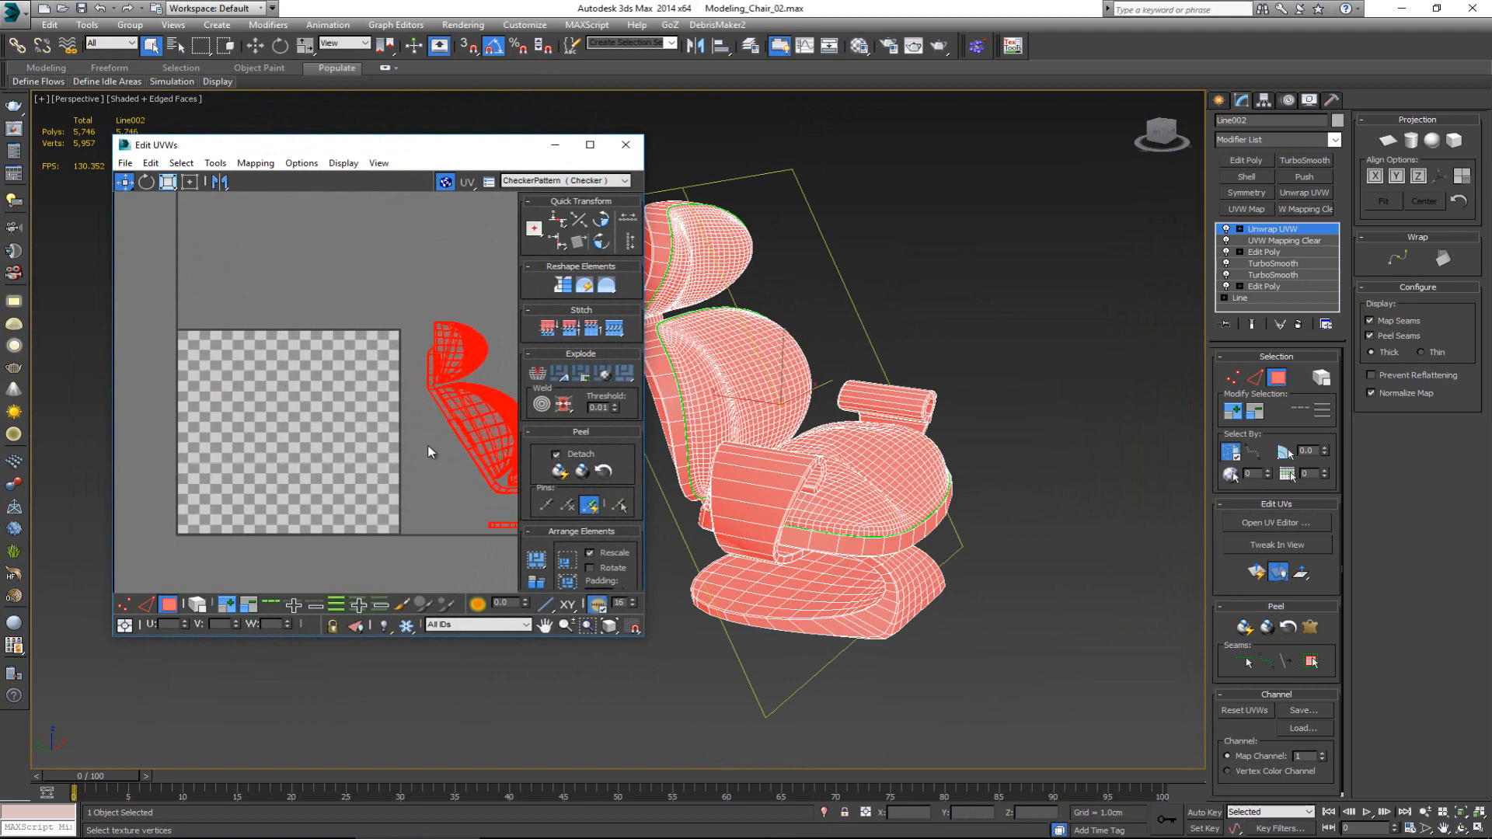
{"action": "left_click", "coordinate": [393, 290]}
- Select the seat cushion's top surface up to its seams and flatten its UVs with Quick Peel
{"action": "middle_click_drag", "start_coordinate": [878, 483], "coordinate": [809, 474], "text": "alt"}
{"action": "scroll", "coordinate": [782, 476], "scroll_direction": "up", "scroll_amount": 4}
{"action": "scroll", "coordinate": [807, 554], "scroll_direction": "down", "scroll_amount": 4}
{"action": "left_click", "coordinate": [781, 319]}
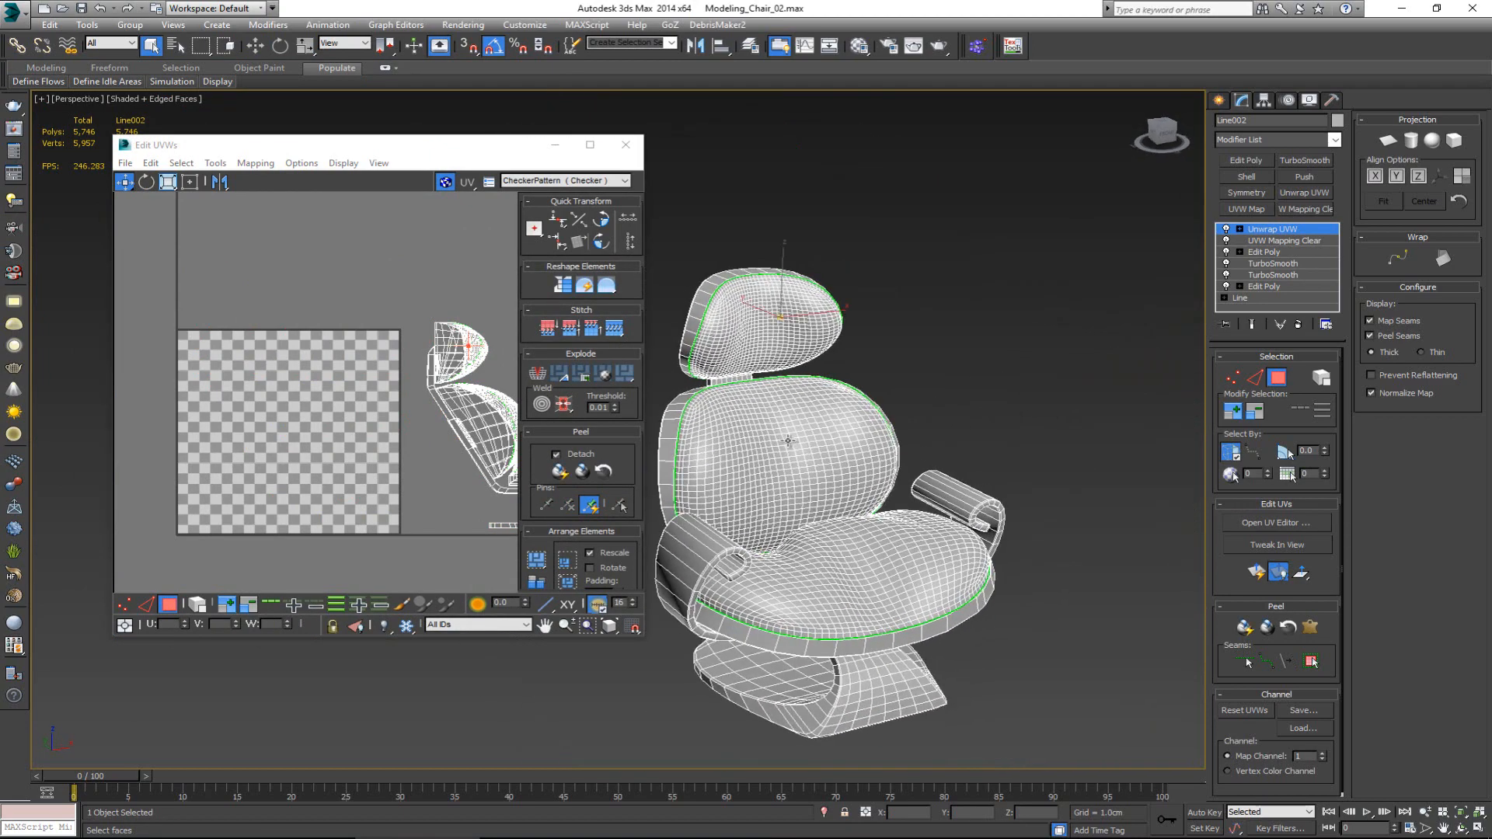
{"action": "left_click", "coordinate": [876, 575]}
{"action": "left_click", "coordinate": [1313, 661]}
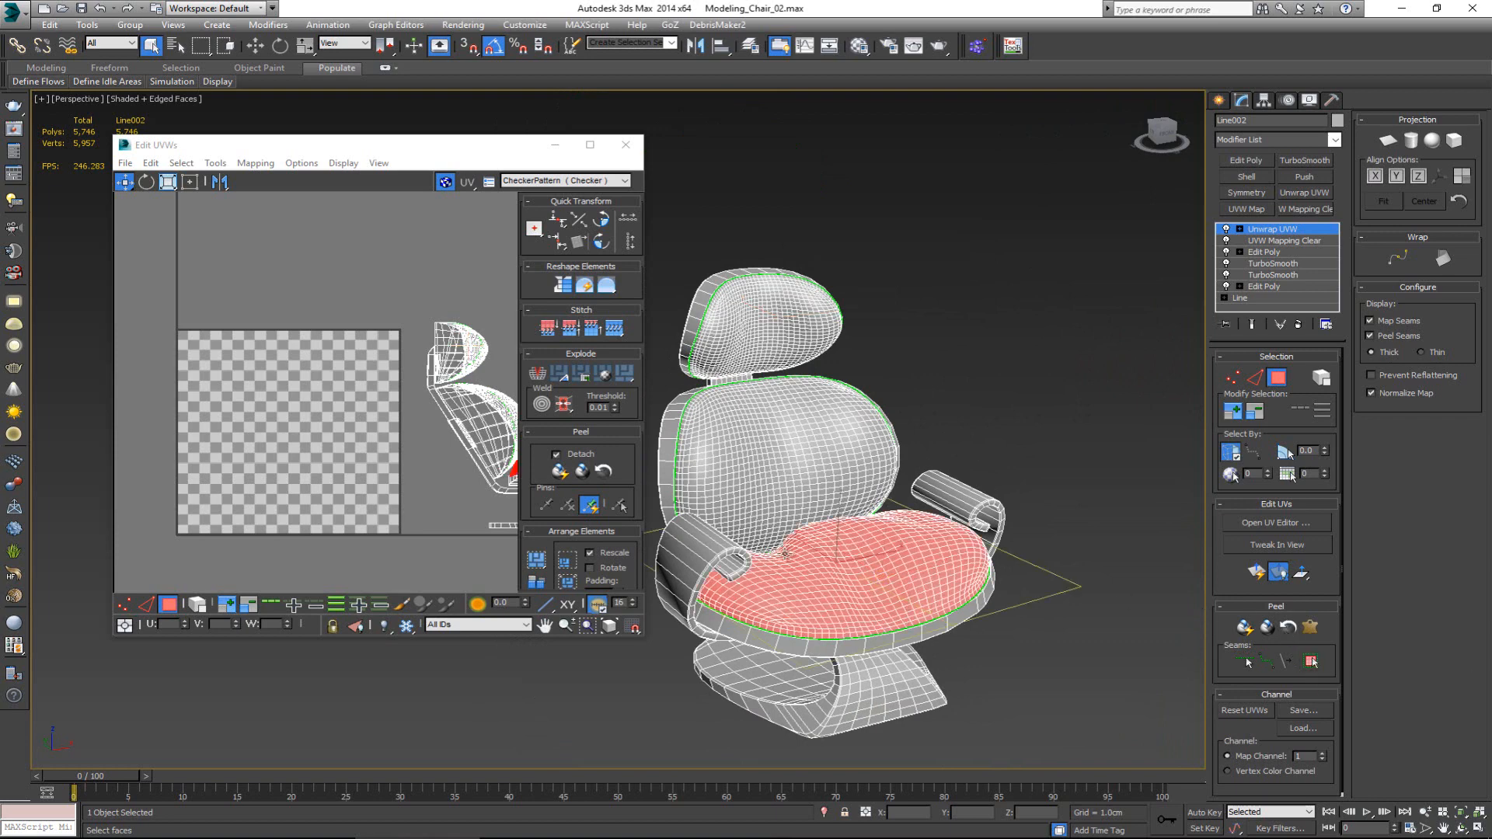
{"action": "left_click", "coordinate": [559, 471]}
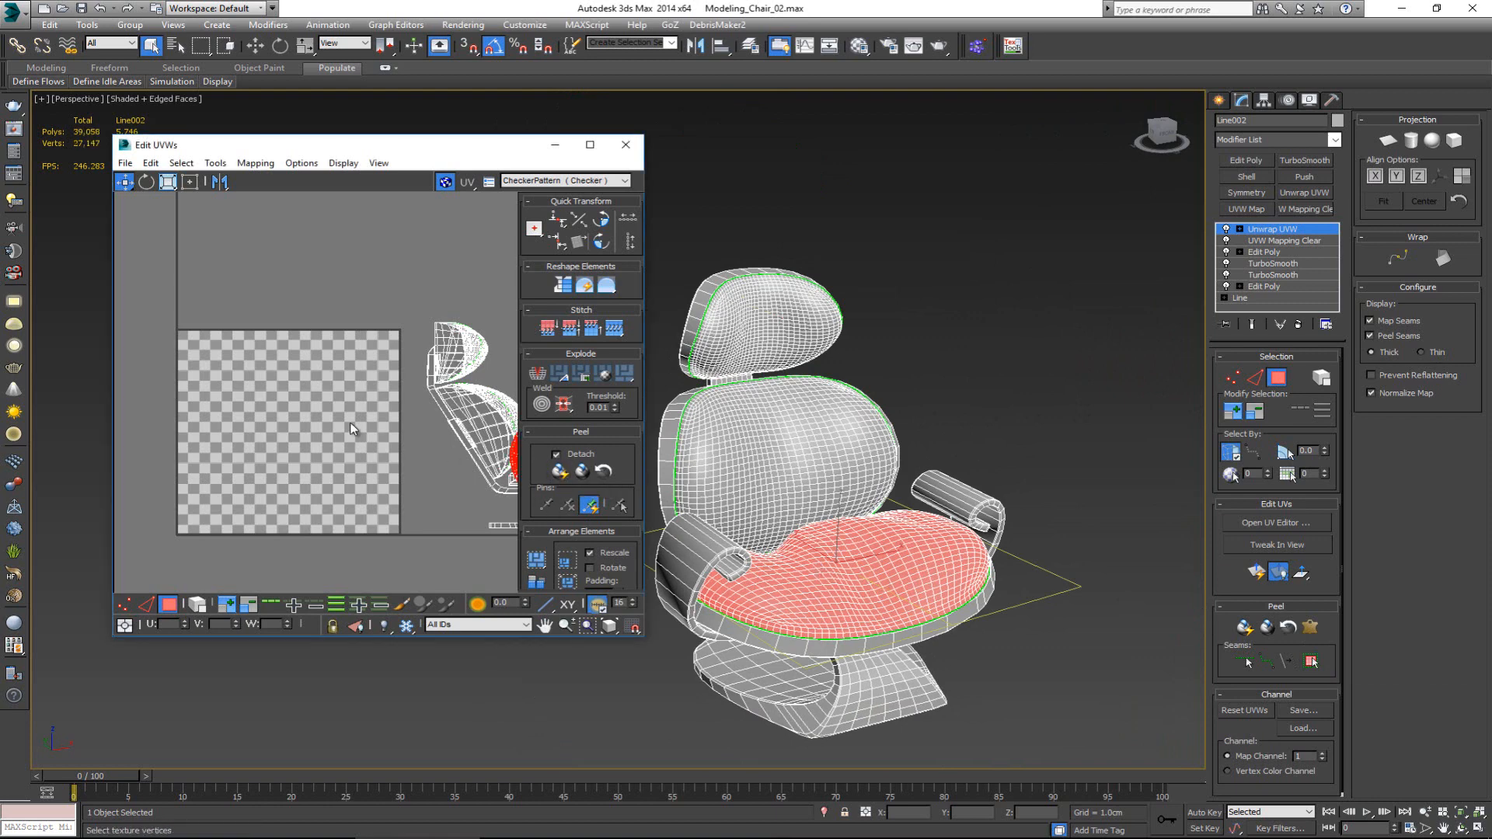
- Move the seat cushion's UV island to the space above the checkered tile and activate Rotate
{"action": "middle_click_drag", "start_coordinate": [425, 437], "coordinate": [306, 425]}
{"action": "scroll", "coordinate": [307, 425], "scroll_direction": "down", "scroll_amount": 3}
{"action": "left_click_drag", "start_coordinate": [401, 465], "coordinate": [244, 331]}
{"action": "key", "text": "e"}
{"action": "key", "text": "a"}
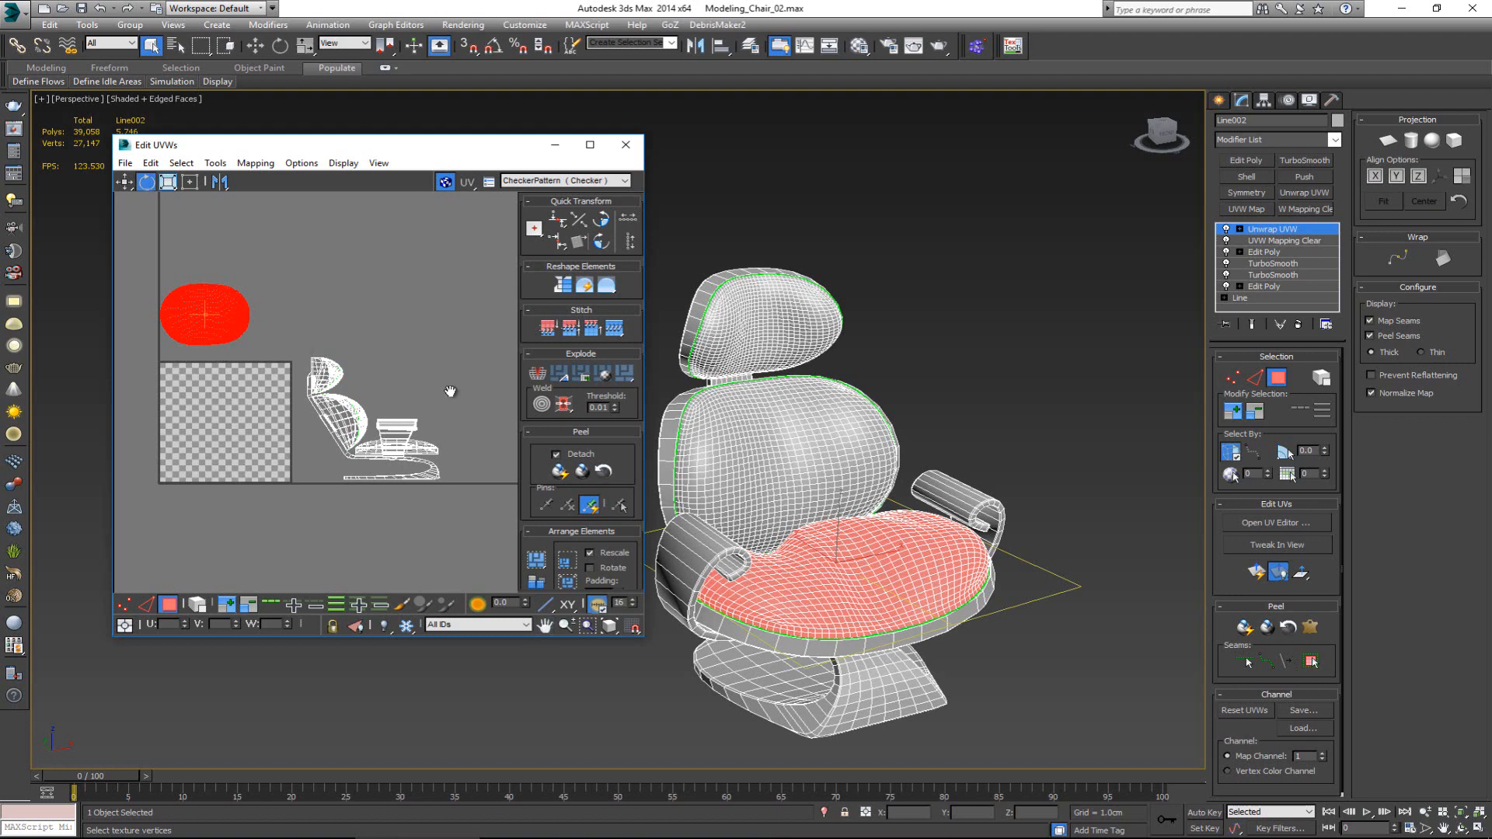
- Quick Peel the backrest cushion's front surface up to its seams and place its UV island above the seat's island
{"action": "left_click", "coordinate": [810, 469]}
{"action": "left_click", "coordinate": [1312, 663]}
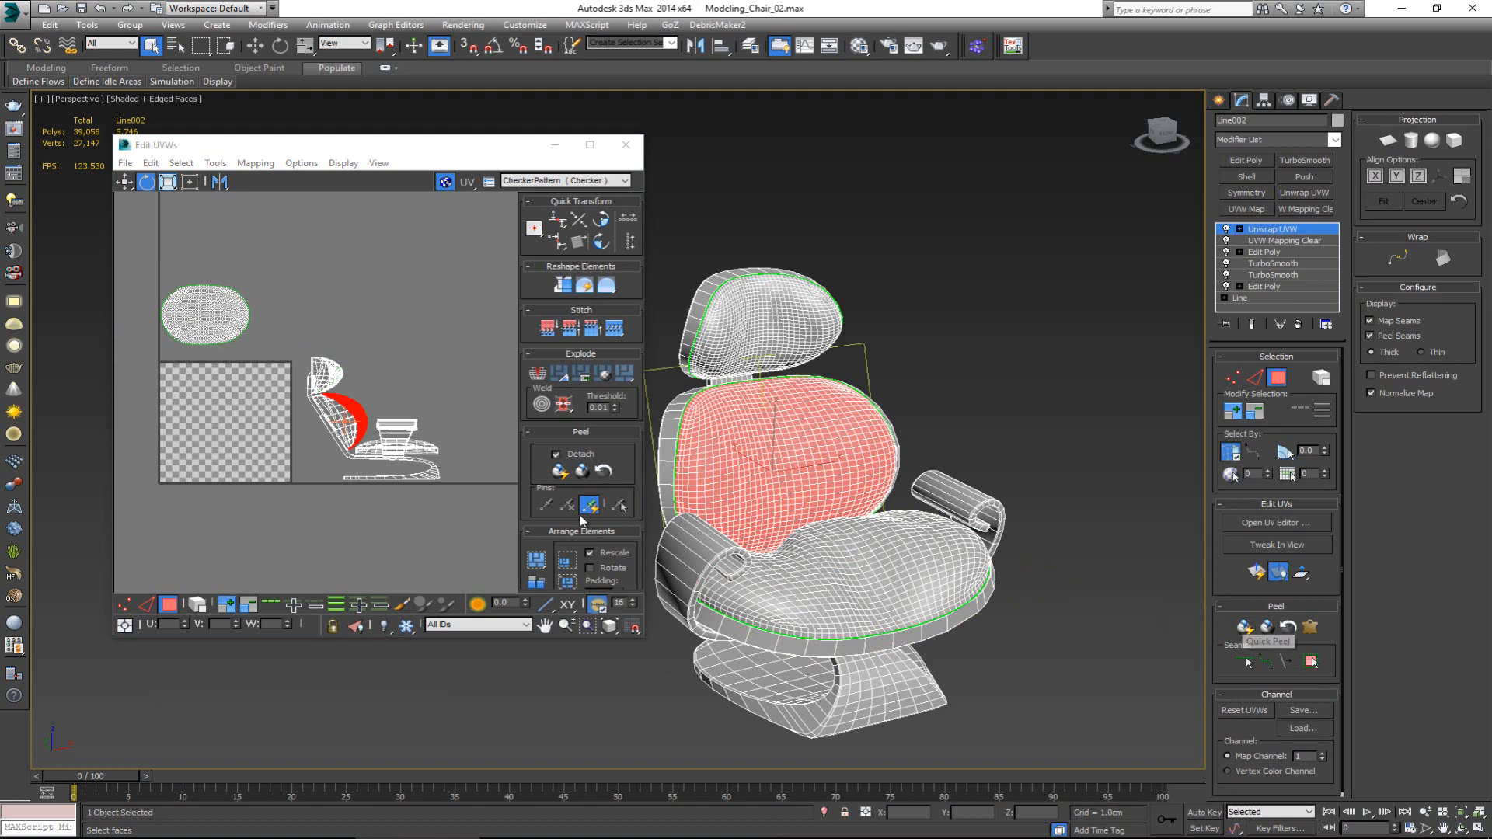
{"action": "left_click", "coordinate": [560, 478]}
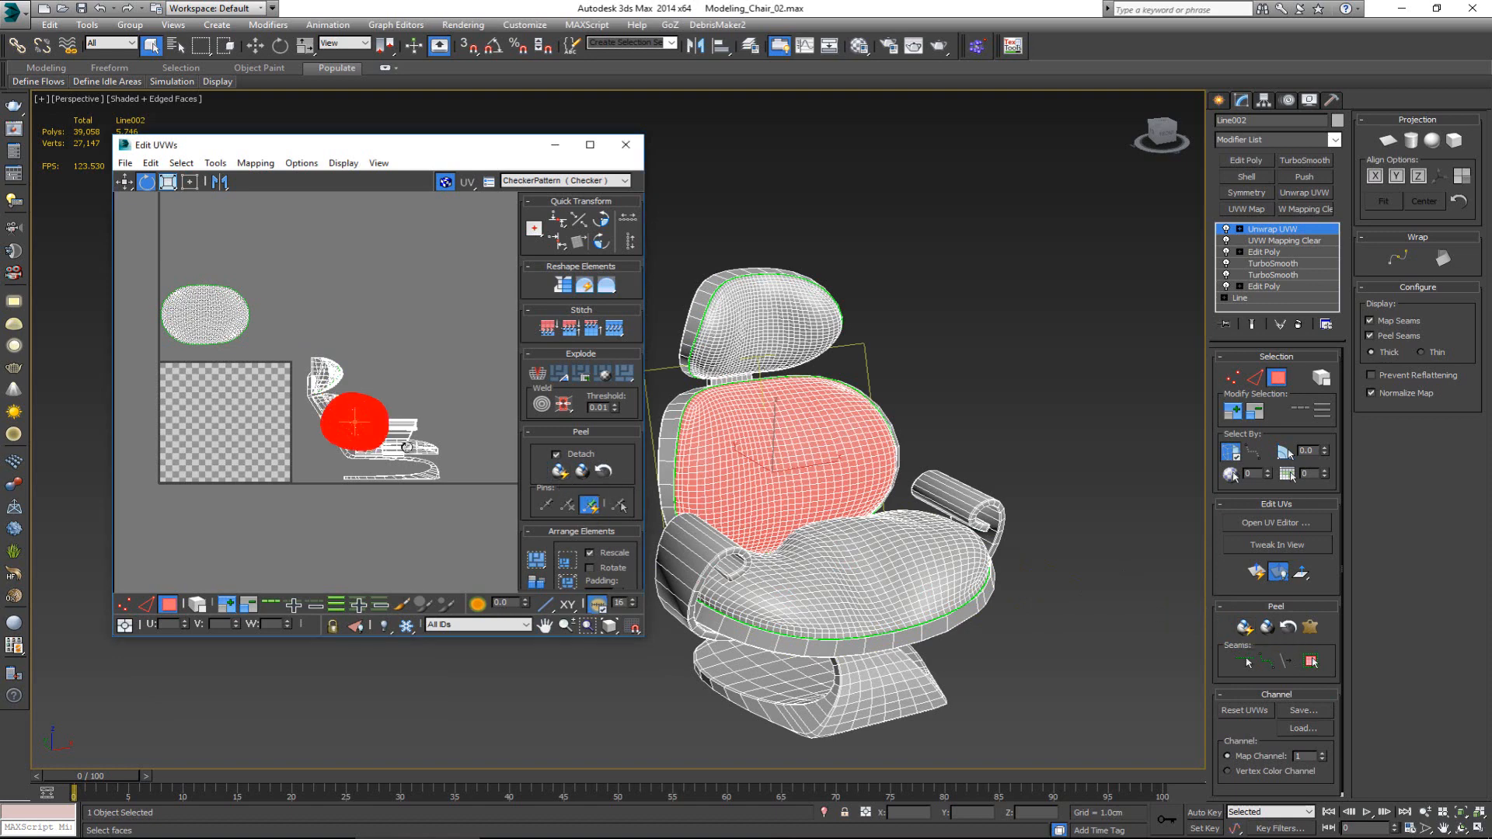
{"action": "key", "text": "w"}
{"action": "left_click_drag", "start_coordinate": [333, 436], "coordinate": [165, 246]}
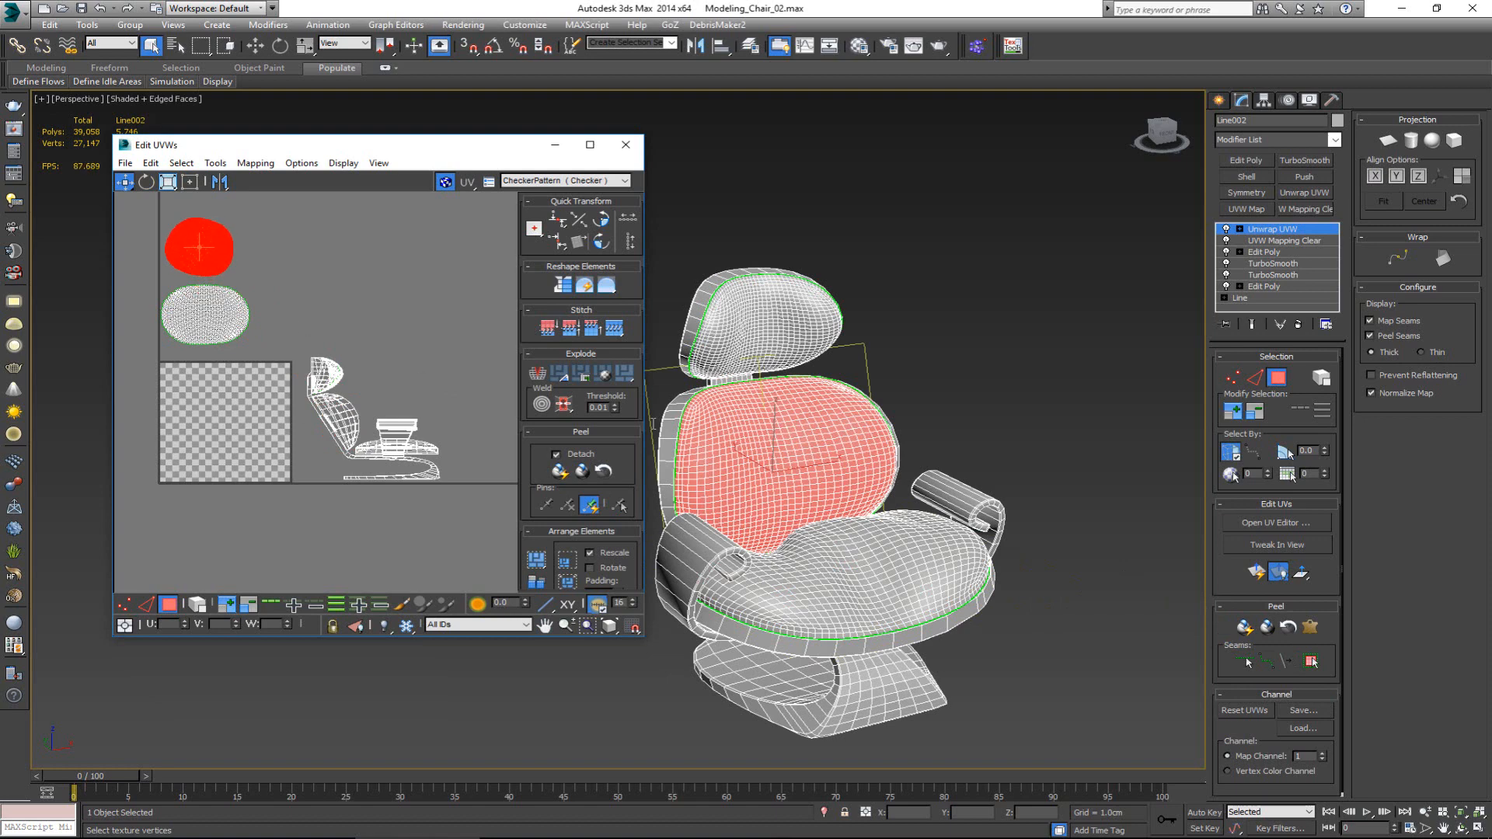
- Quick Peel the headrest cushion's front surface up to its seams, place its UV island beside the backrest's island and rotate it upright
{"action": "left_click", "coordinate": [768, 340]}
{"action": "left_click", "coordinate": [1311, 661]}
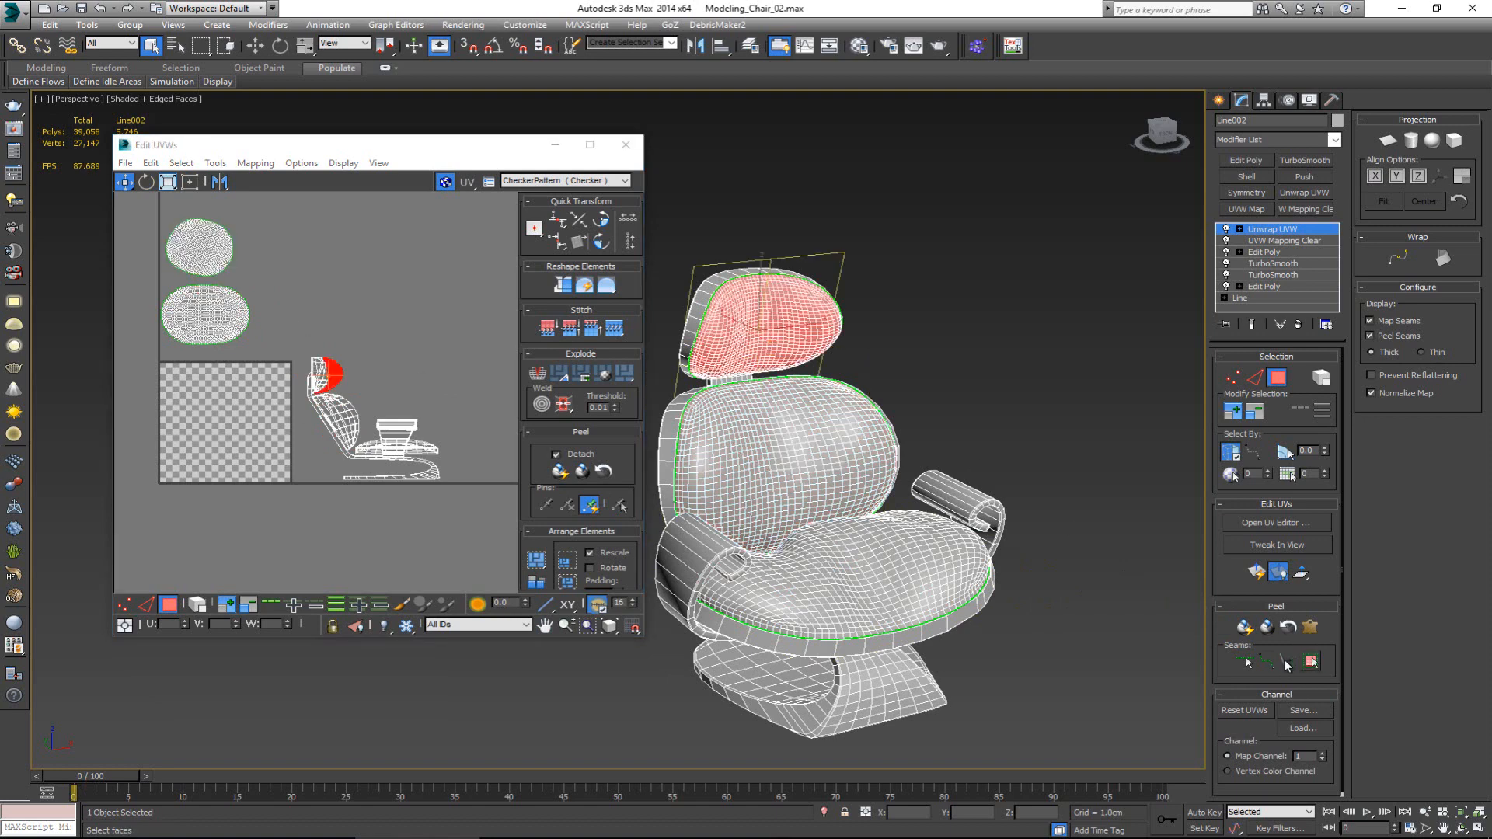
{"action": "left_click", "coordinate": [1244, 626]}
{"action": "left_click", "coordinate": [345, 362]}
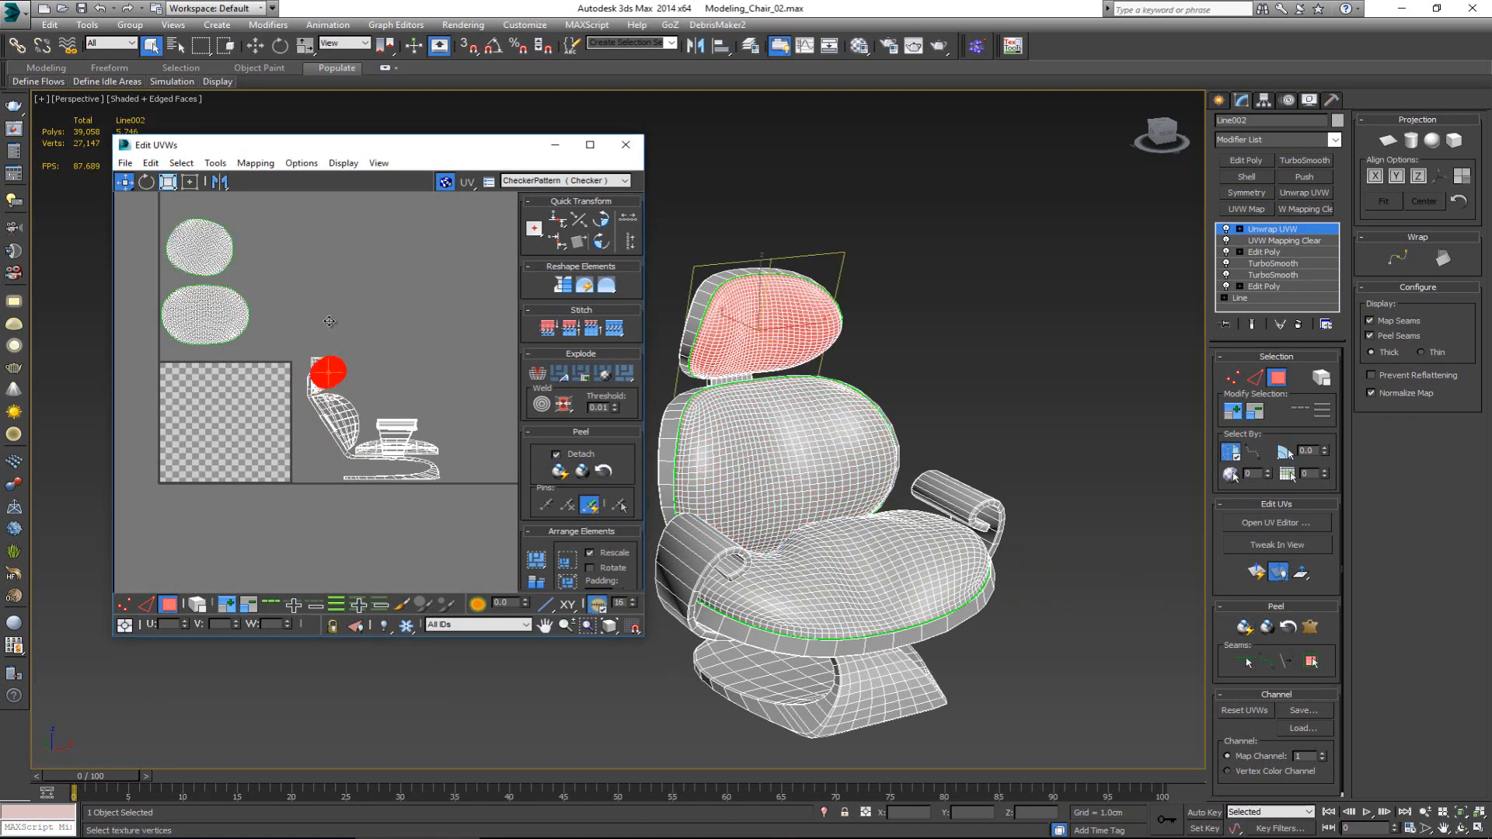
{"action": "left_click_drag", "start_coordinate": [345, 362], "coordinate": [273, 258]}
{"action": "key", "text": "e"}
{"action": "scroll", "coordinate": [279, 287], "scroll_direction": "up", "scroll_amount": 2}
{"action": "scroll", "coordinate": [272, 310], "scroll_direction": "up", "scroll_amount": 2}
{"action": "left_click", "coordinate": [272, 309]}
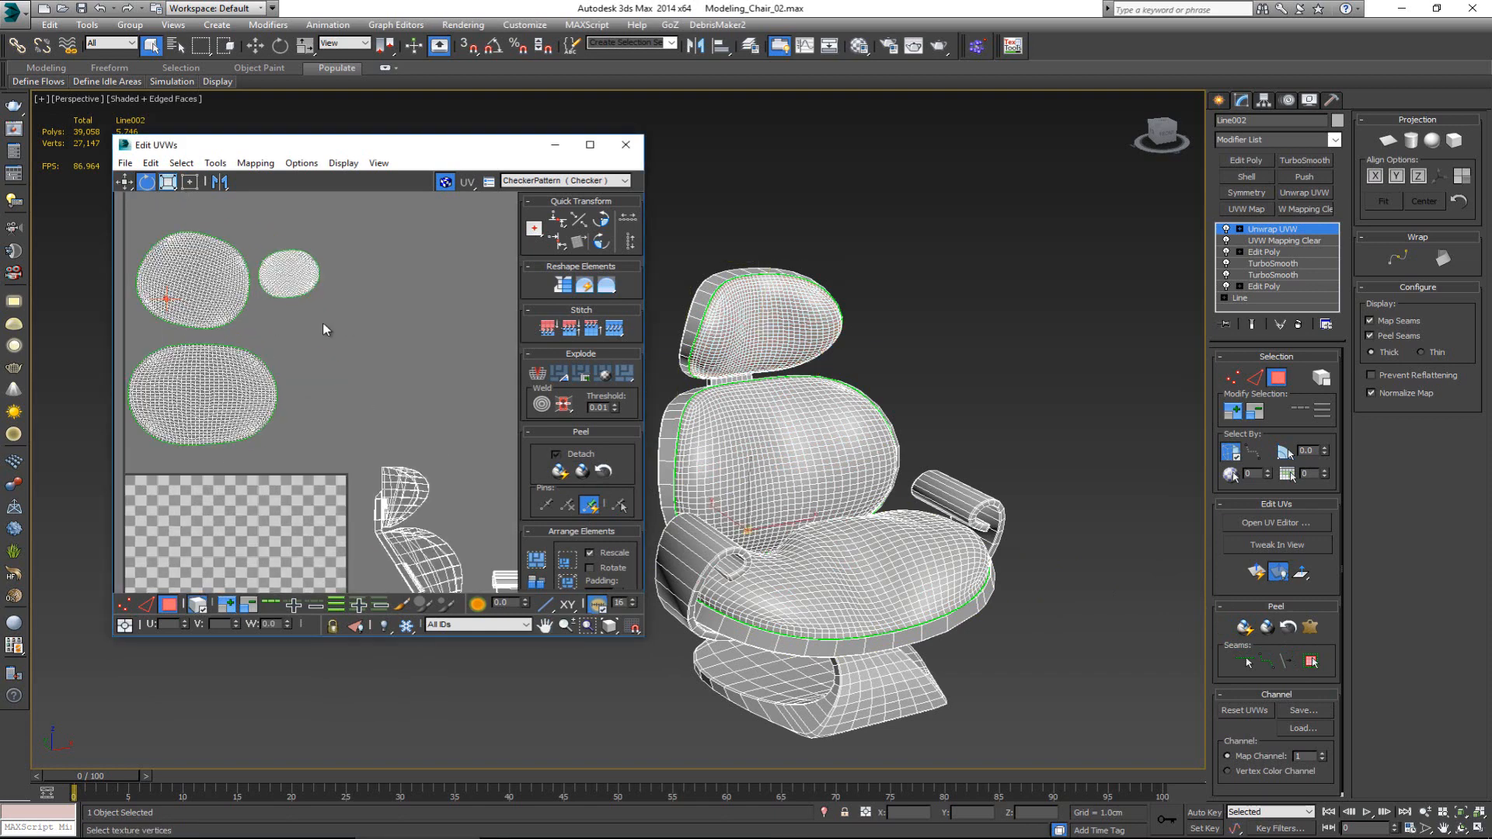
- Rotate the backrest cushion's UV island slightly to straighten it, then reactivate Move and clear the selection
{"action": "left_click", "coordinate": [214, 311]}
{"action": "left_click_drag", "start_coordinate": [213, 311], "coordinate": [229, 308]}
{"action": "key", "text": "w"}
{"action": "left_click", "coordinate": [315, 364]}
{"action": "middle_click_drag", "start_coordinate": [312, 387], "coordinate": [308, 309]}
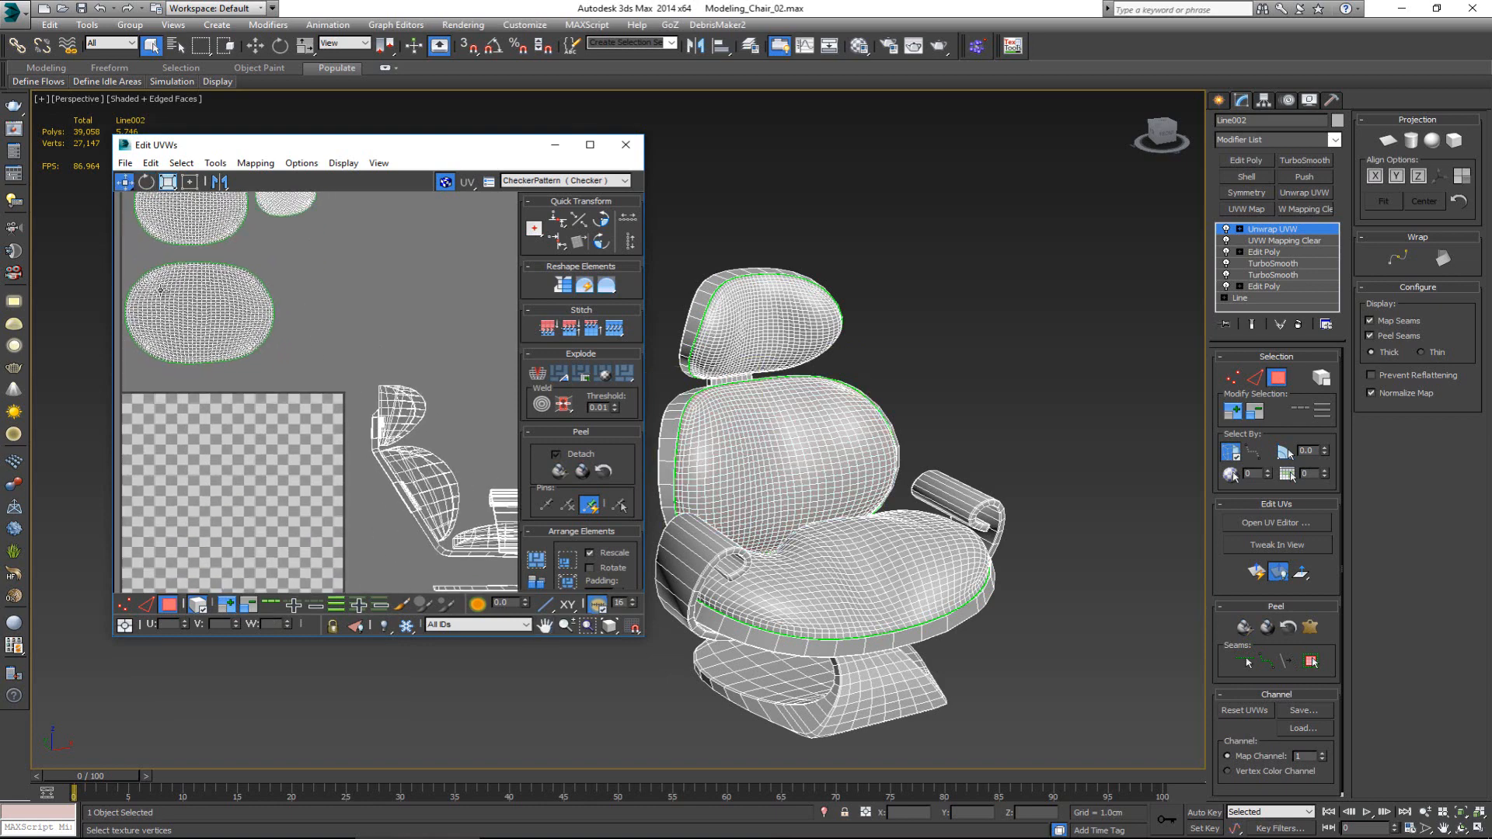
- In the Edit Poly modifier below UVW Mapping Clear, hide the headrest, backrest and seat cushion elements and return to Unwrap UVW
{"action": "left_click", "coordinate": [1280, 381]}
{"action": "scroll", "coordinate": [883, 440], "scroll_direction": "up", "scroll_amount": 3}
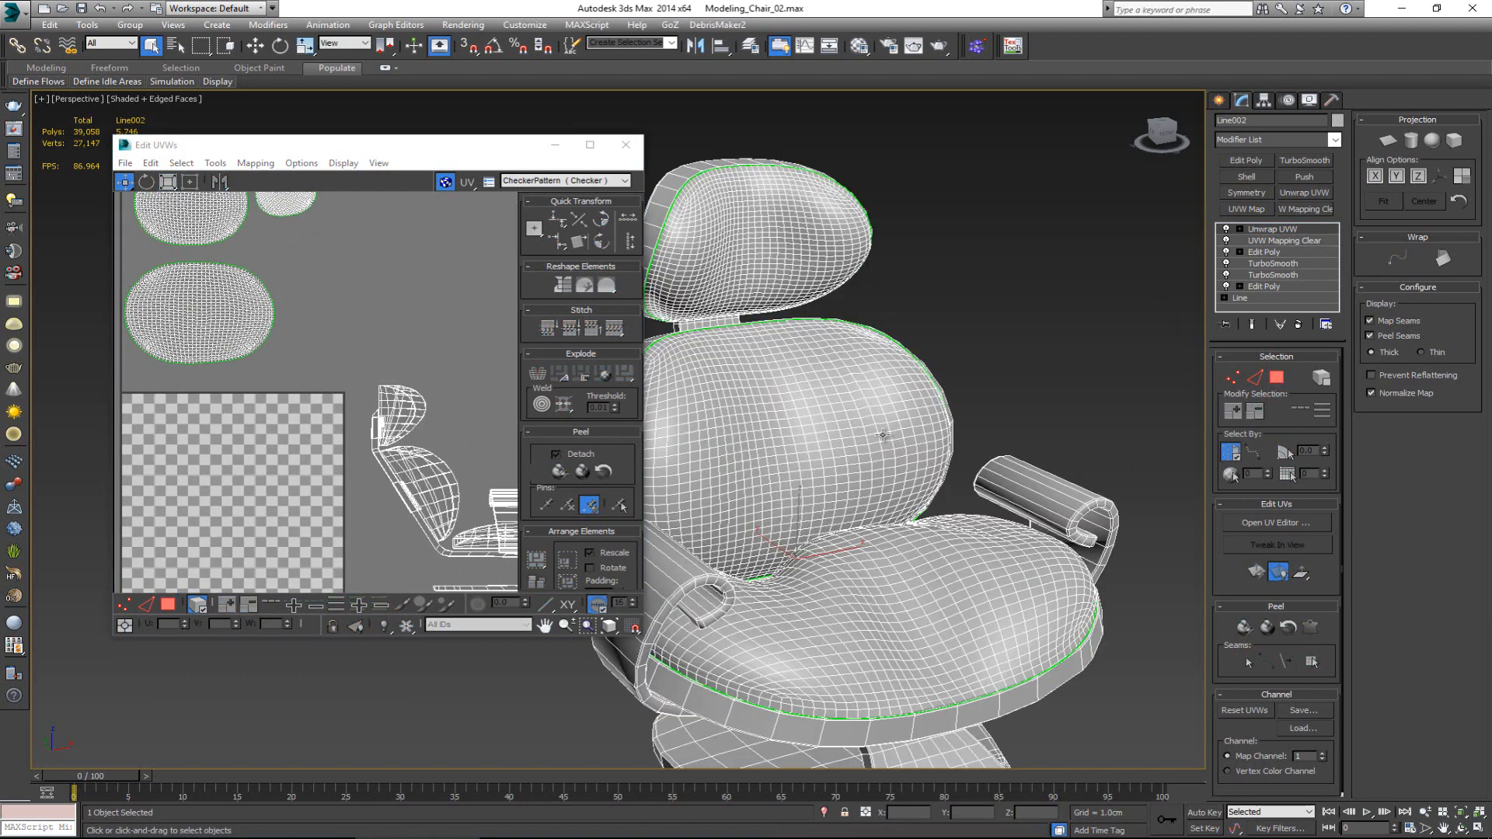
{"action": "middle_click_drag", "start_coordinate": [888, 596], "coordinate": [752, 242], "text": "alt"}
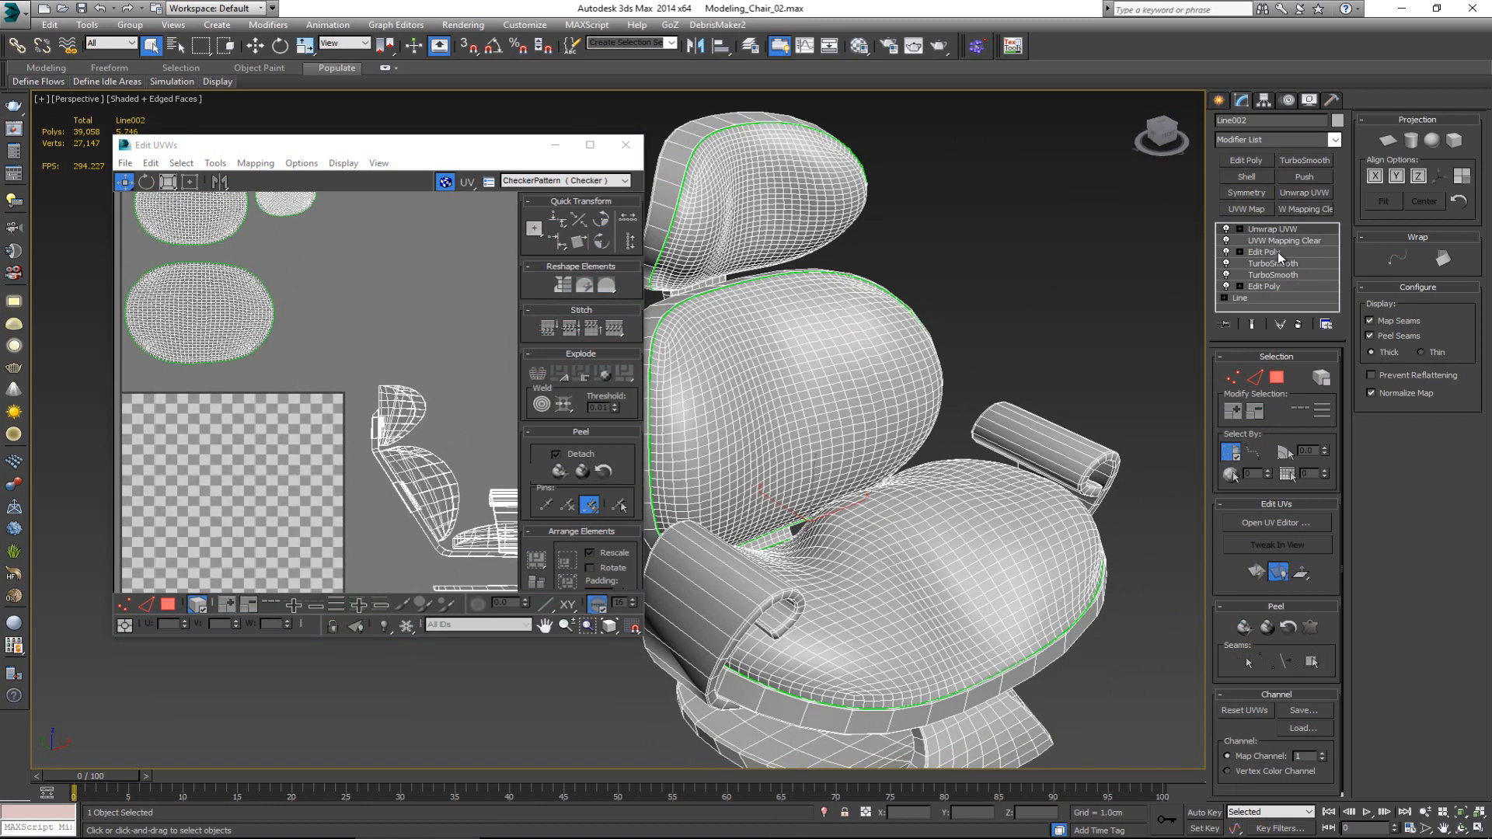
{"action": "left_click", "coordinate": [1267, 252]}
{"action": "left_click", "coordinate": [1312, 467]}
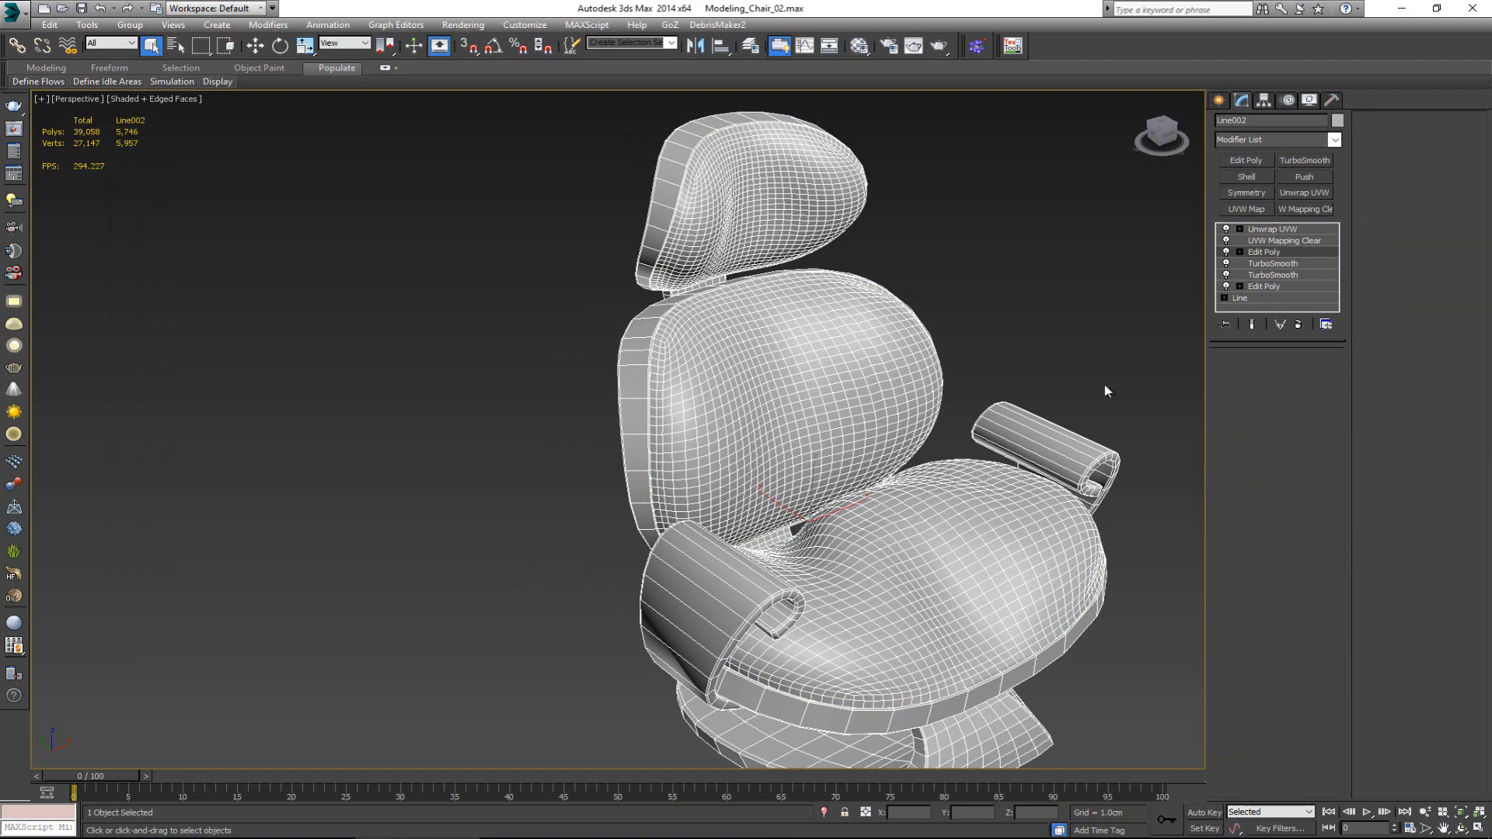
{"action": "left_click", "coordinate": [784, 225]}
{"action": "left_click", "coordinate": [808, 354], "text": "ctrl"}
{"action": "left_click", "coordinate": [942, 523], "text": "ctrl"}
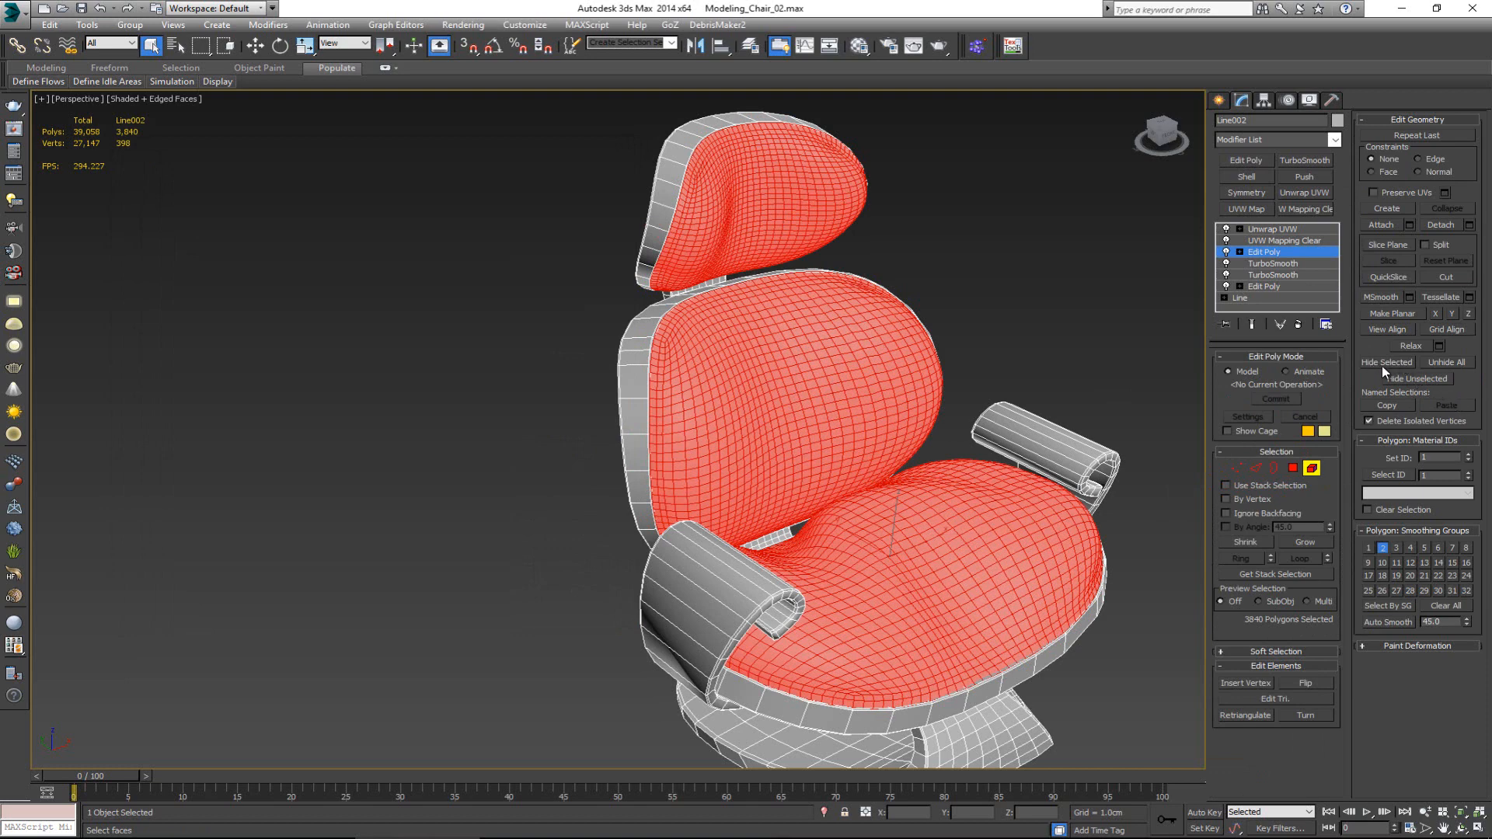
{"action": "left_click", "coordinate": [1405, 365]}
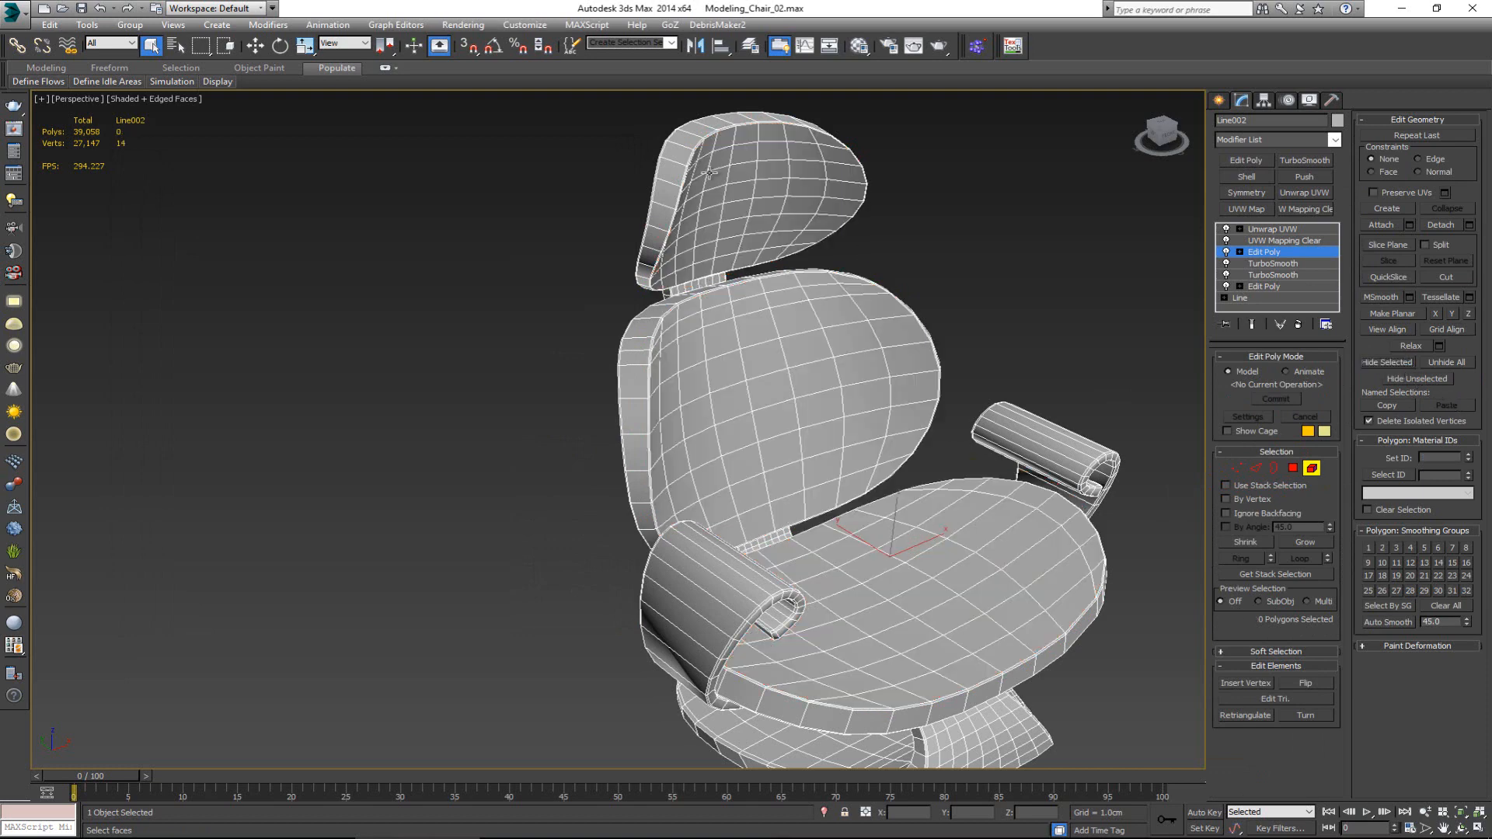
{"action": "left_click", "coordinate": [1312, 468]}
{"action": "left_click", "coordinate": [945, 225]}
{"action": "middle_click_drag", "start_coordinate": [789, 333], "coordinate": [608, 254]}
{"action": "left_click", "coordinate": [656, 369]}
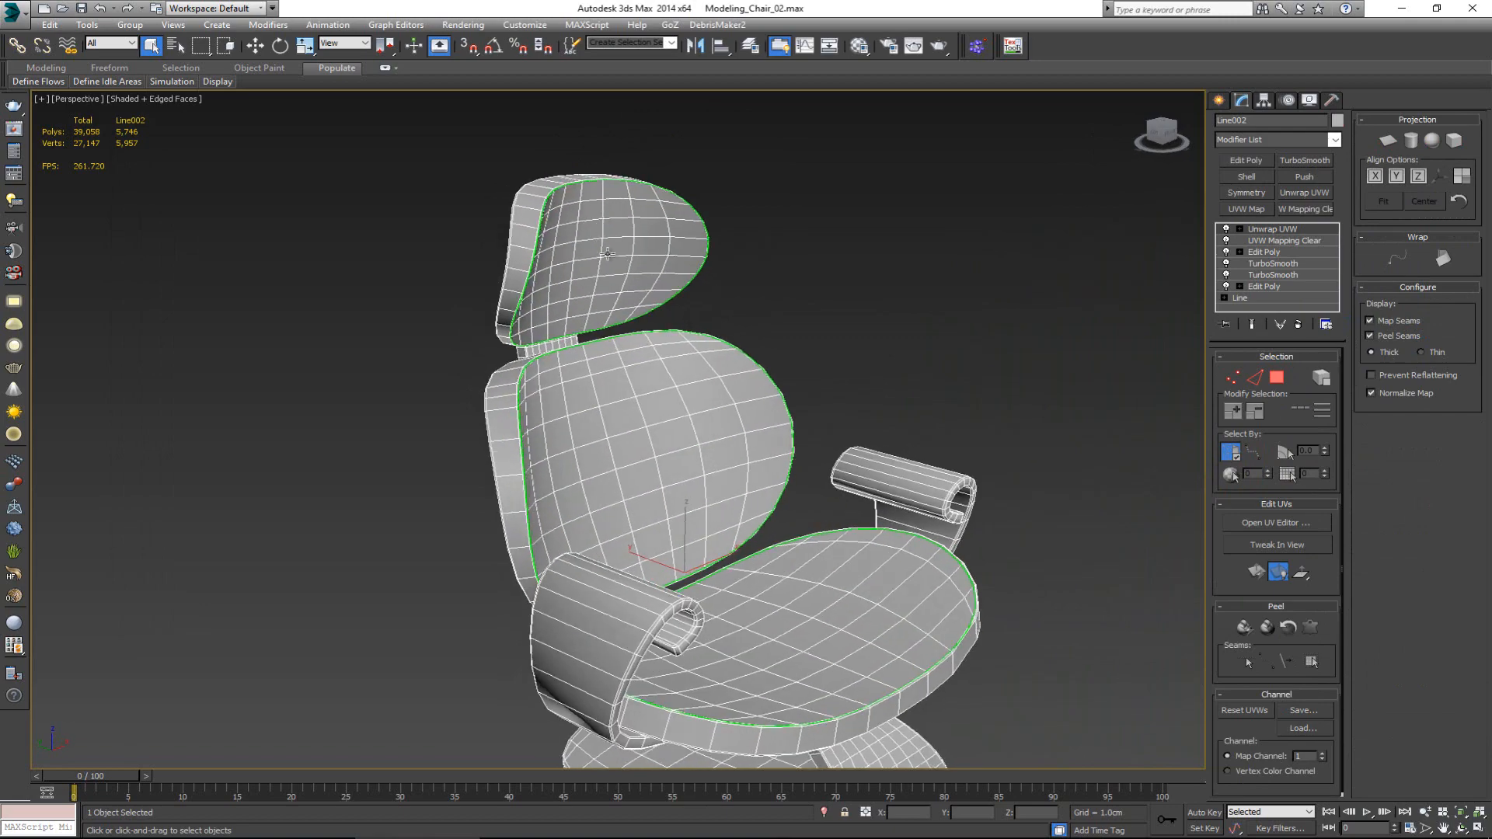
- Try to select the seat shell's upper inner rim edge and lower rim edge as complete edge loops
{"action": "middle_click_drag", "start_coordinate": [614, 491], "coordinate": [621, 449], "text": "alt"}
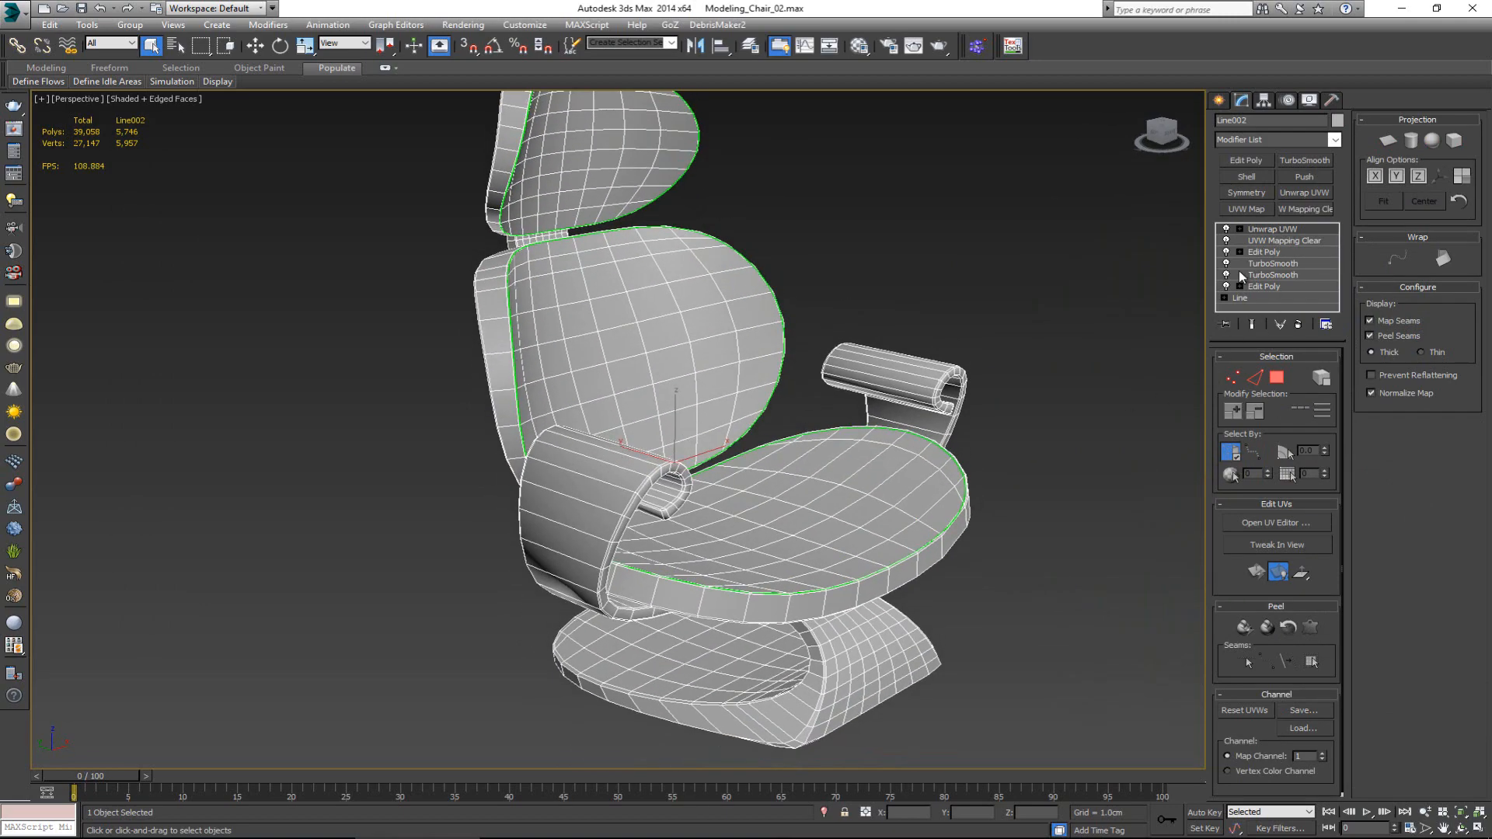
{"action": "mouse_move", "coordinate": [856, 513]}
{"action": "middle_mouse_down", "text": "alt"}
{"action": "mouse_move", "coordinate": [909, 504]}
{"action": "mouse_move", "coordinate": [846, 511]}
{"action": "middle_mouse_up", "text": "alt"}
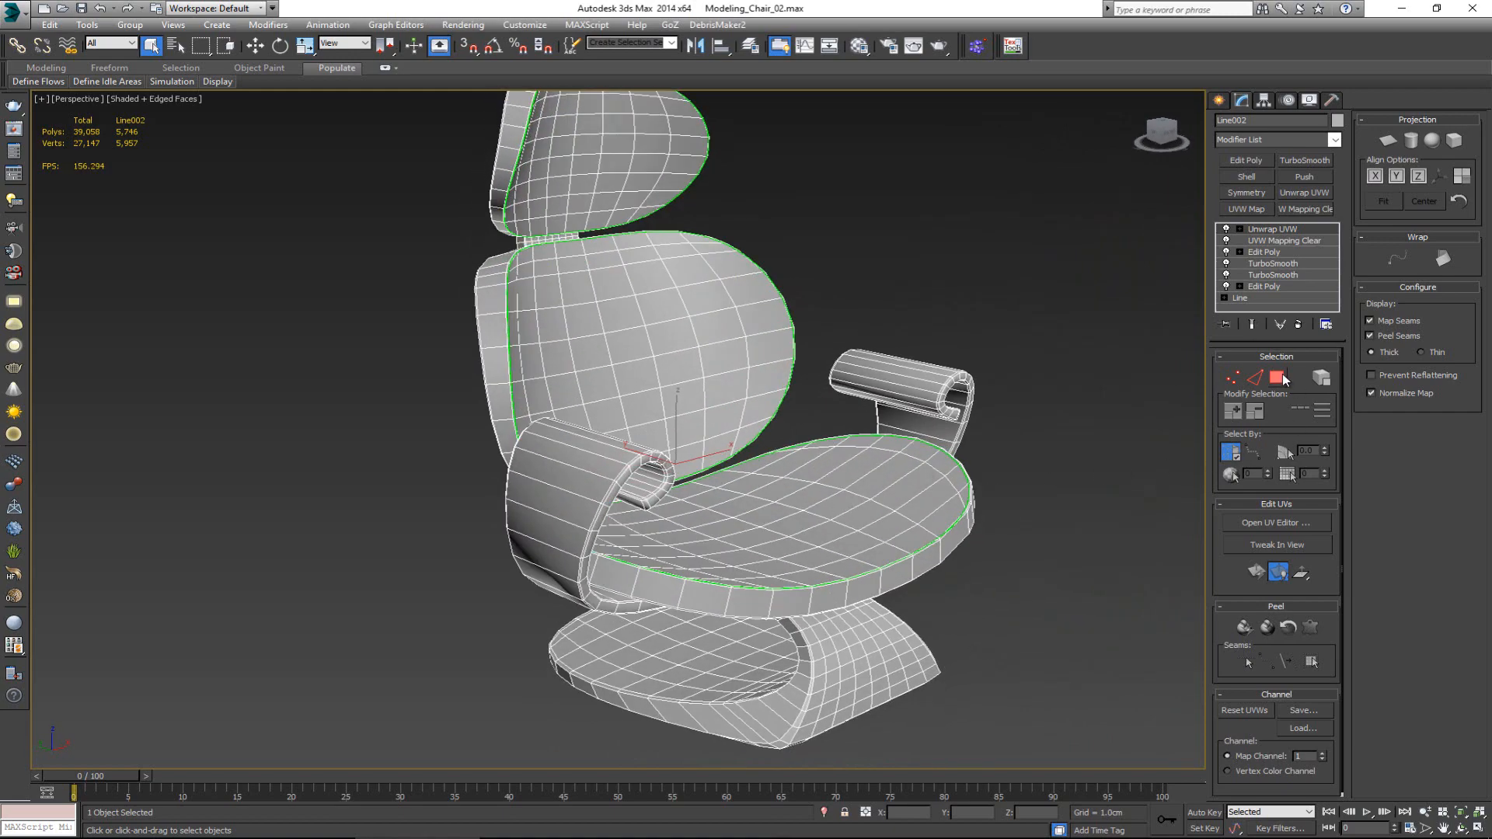
{"action": "left_click", "coordinate": [1279, 378]}
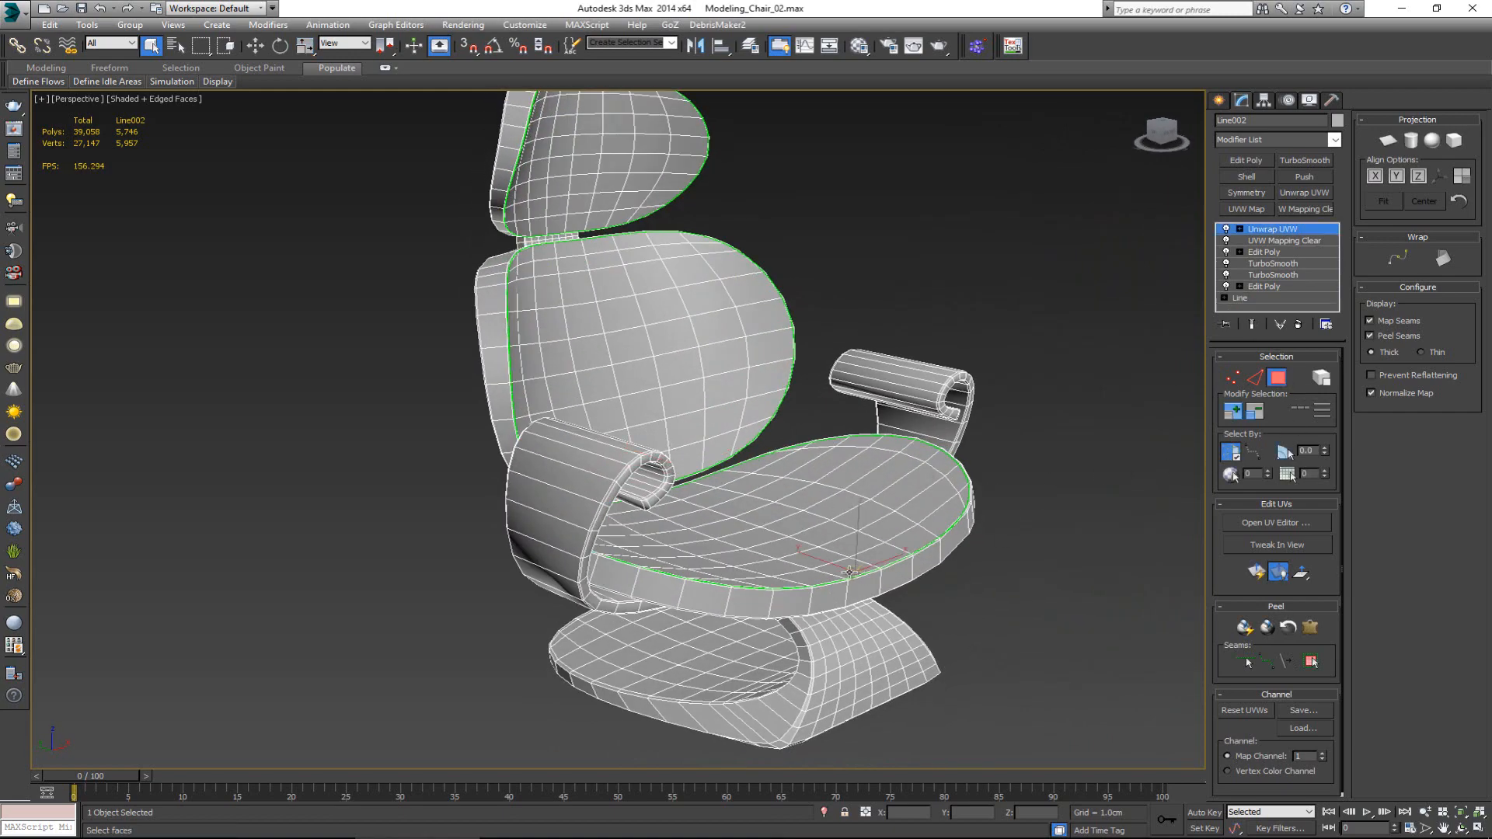
{"action": "scroll", "coordinate": [856, 572], "scroll_direction": "up", "scroll_amount": 5}
{"action": "left_click", "coordinate": [846, 598]}
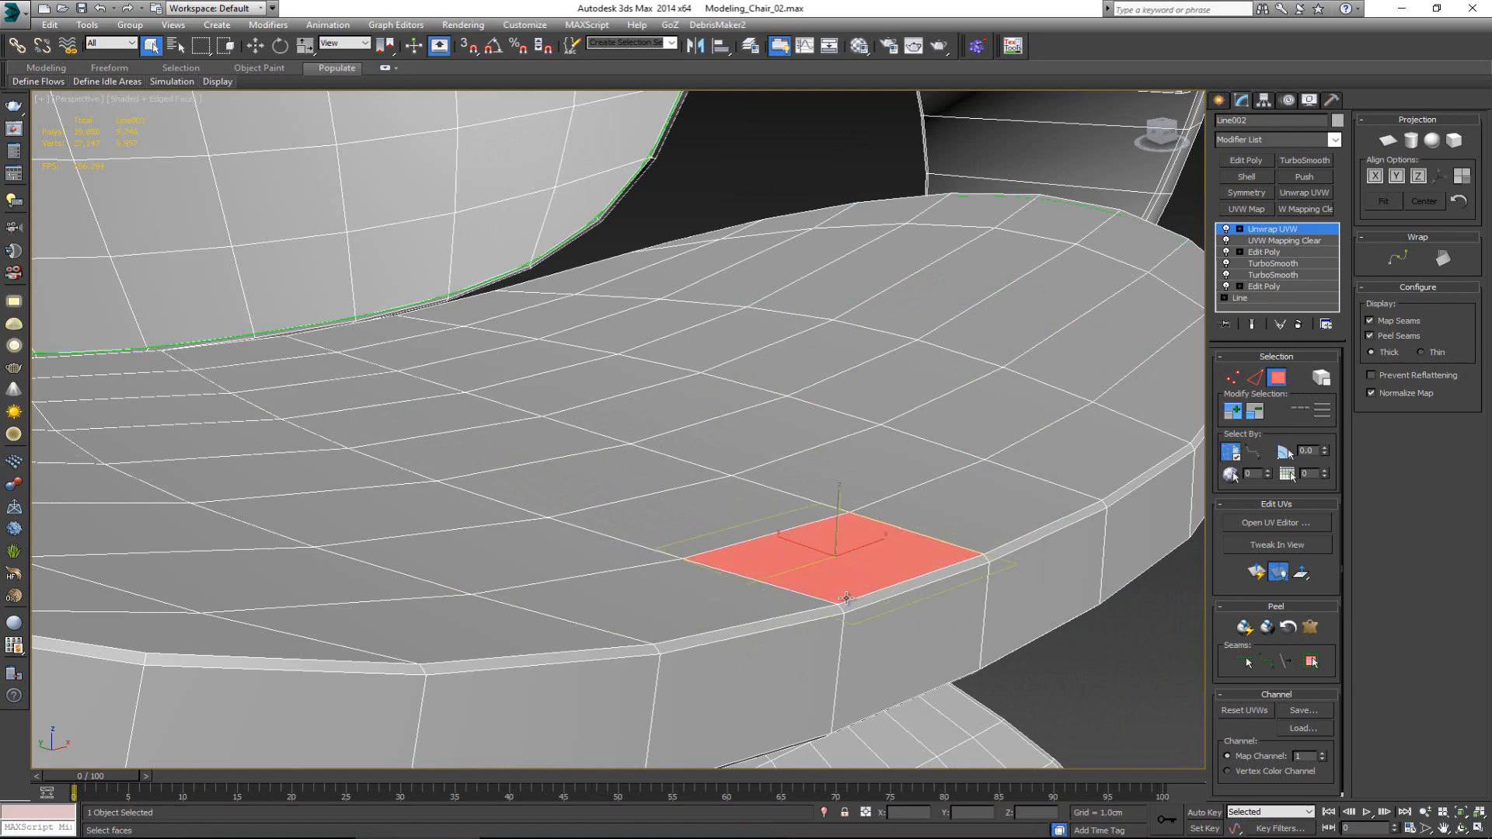
{"action": "key", "text": "2"}
{"action": "left_click", "coordinate": [865, 600]}
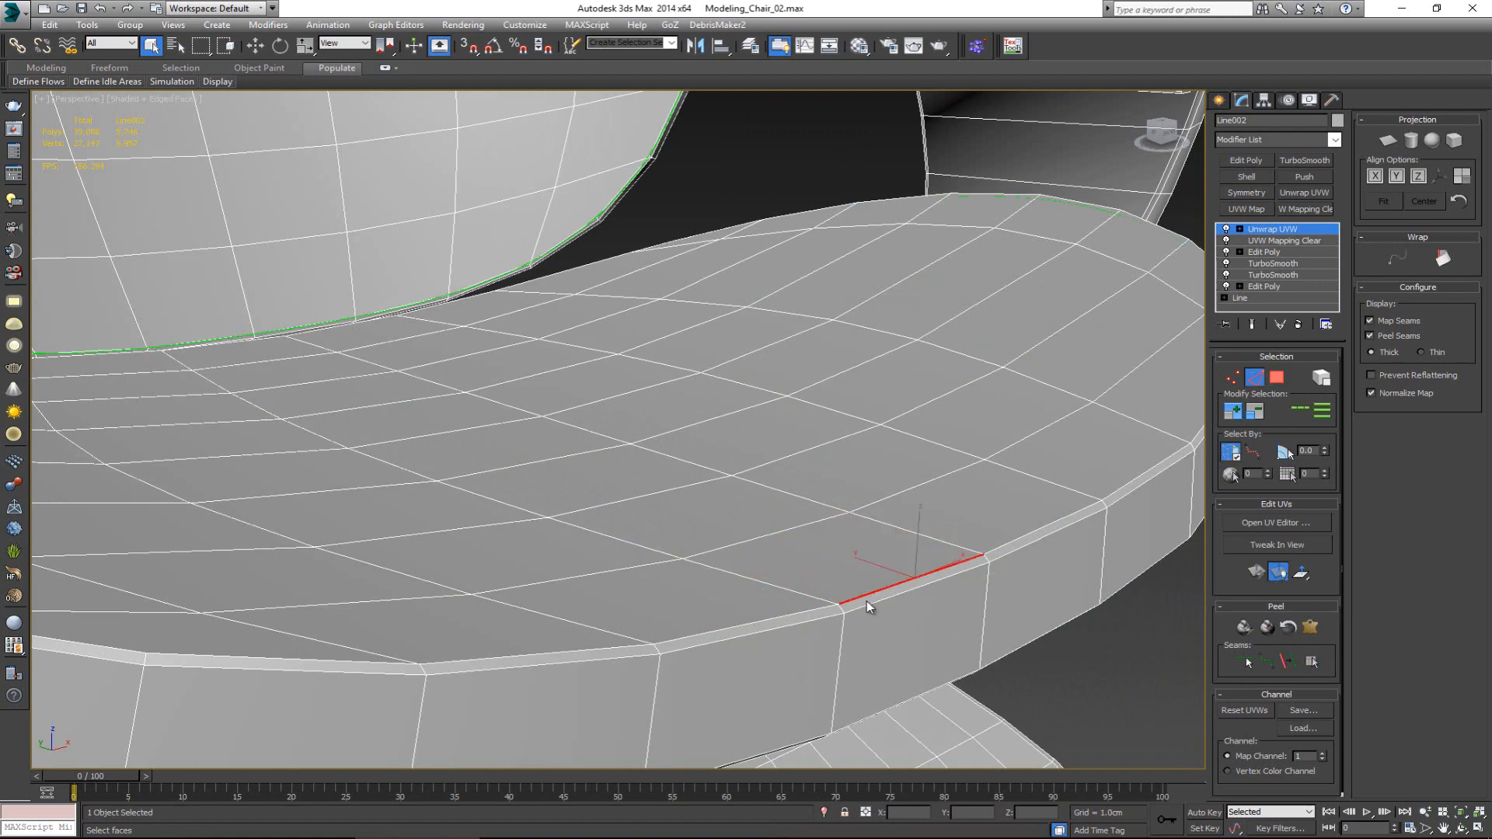
{"action": "middle_click_drag", "start_coordinate": [866, 600], "coordinate": [870, 595], "text": "alt"}
{"action": "left_click", "coordinate": [889, 707], "text": "ctrl"}
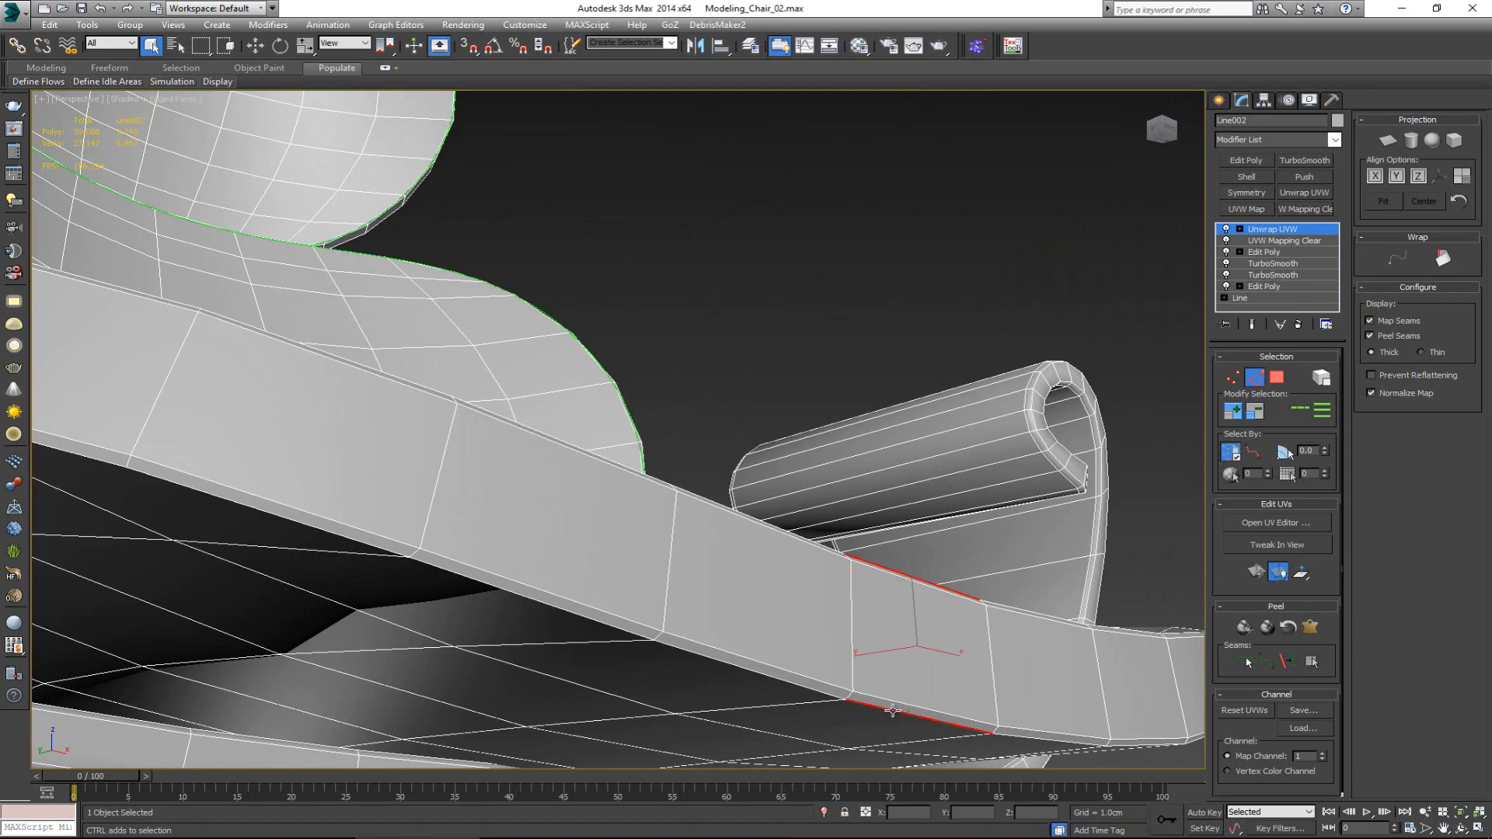
{"action": "left_click", "coordinate": [1295, 413]}
{"action": "middle_click_drag", "start_coordinate": [808, 422], "coordinate": [684, 547], "text": "alt"}
{"action": "scroll", "coordinate": [777, 470], "scroll_direction": "down", "scroll_amount": 5}
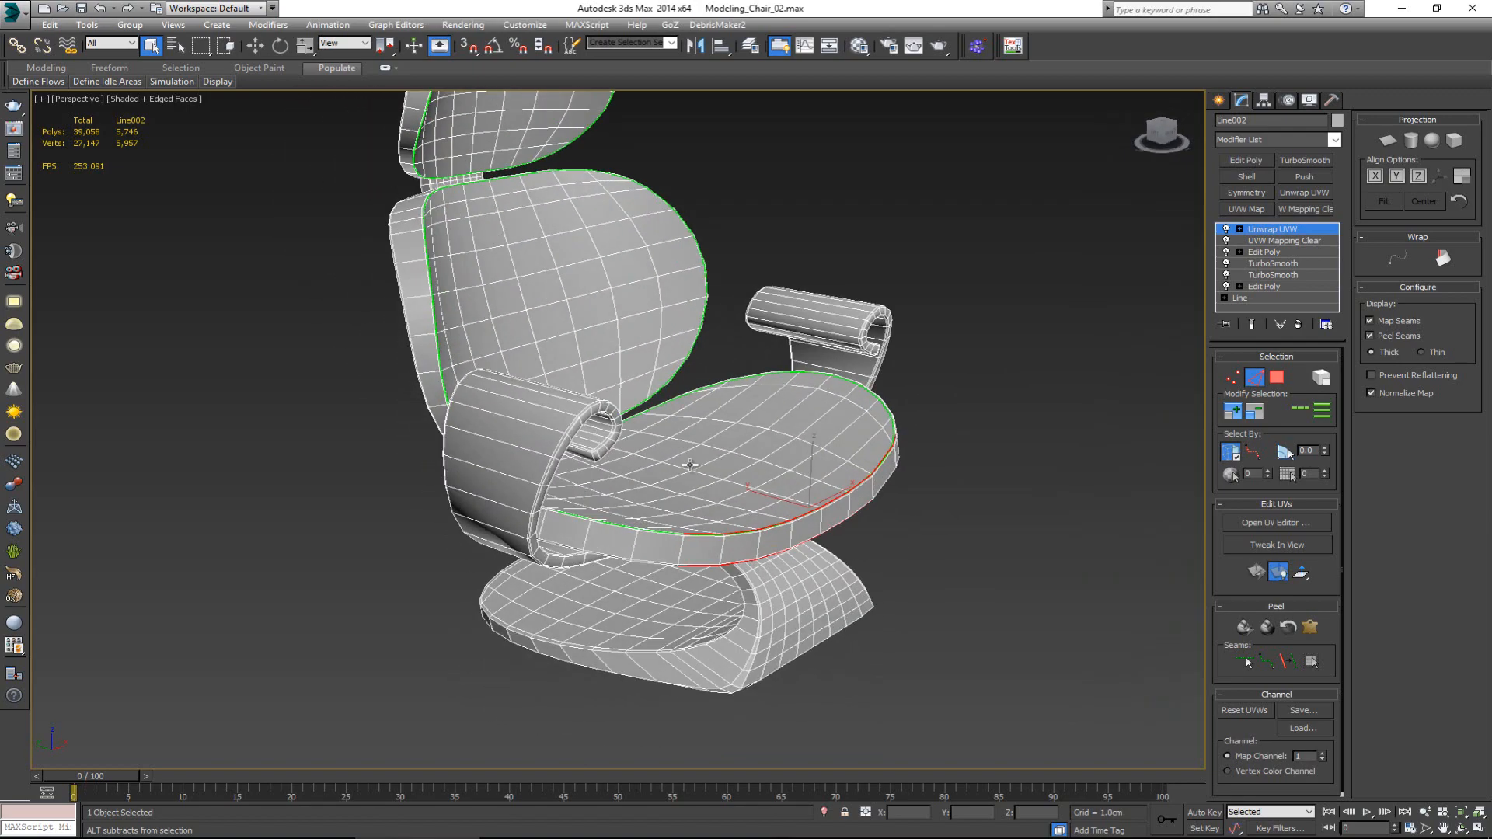
- Select the edge loops bordering the seat shell's side band above and below, and convert them to seams
{"action": "scroll", "coordinate": [683, 547], "scroll_direction": "up", "scroll_amount": 6}
{"action": "left_click", "coordinate": [678, 532]}
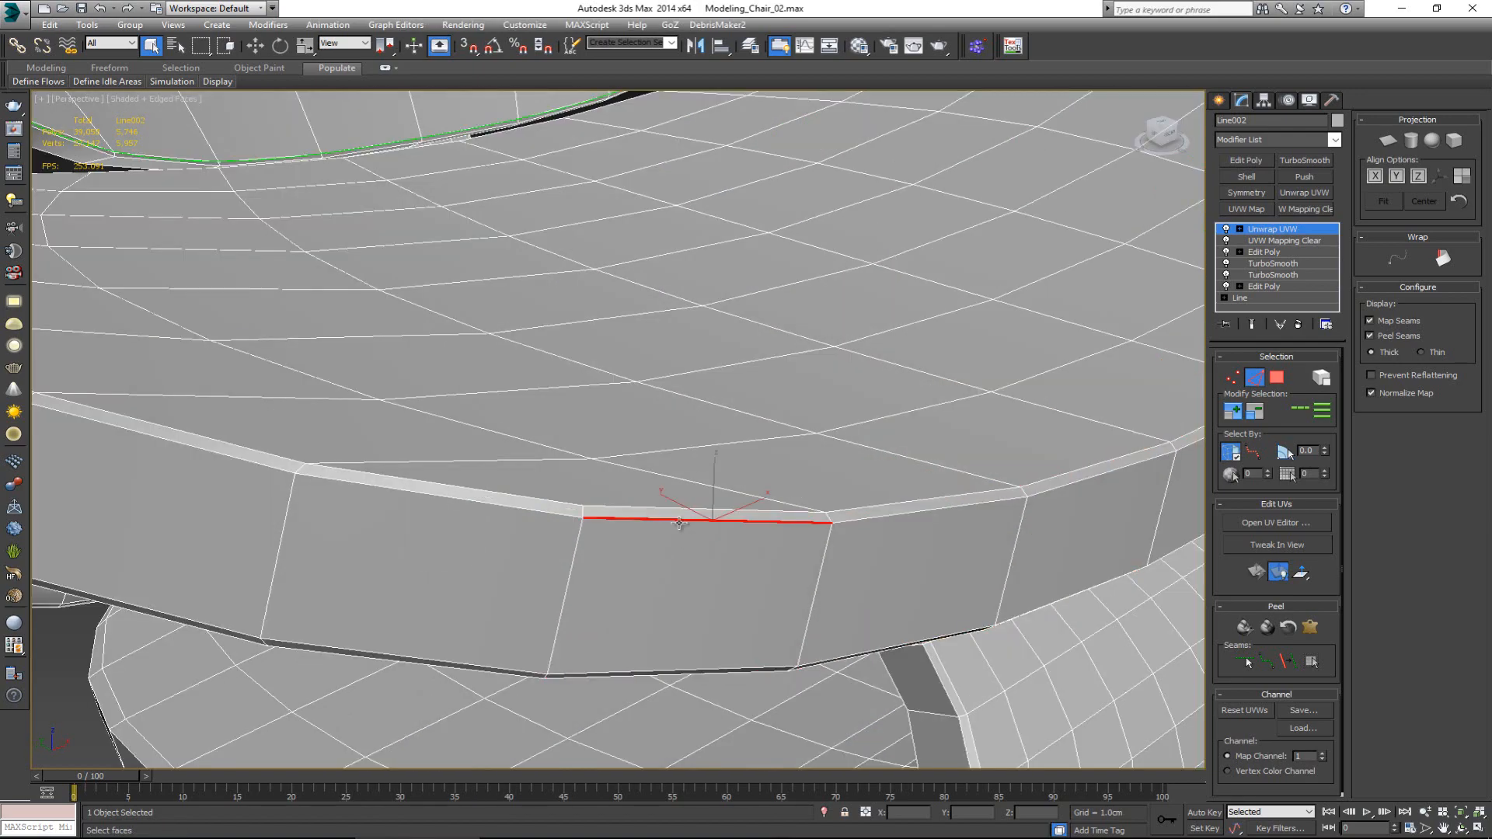
{"action": "middle_click_drag", "start_coordinate": [677, 531], "coordinate": [666, 659], "text": "alt"}
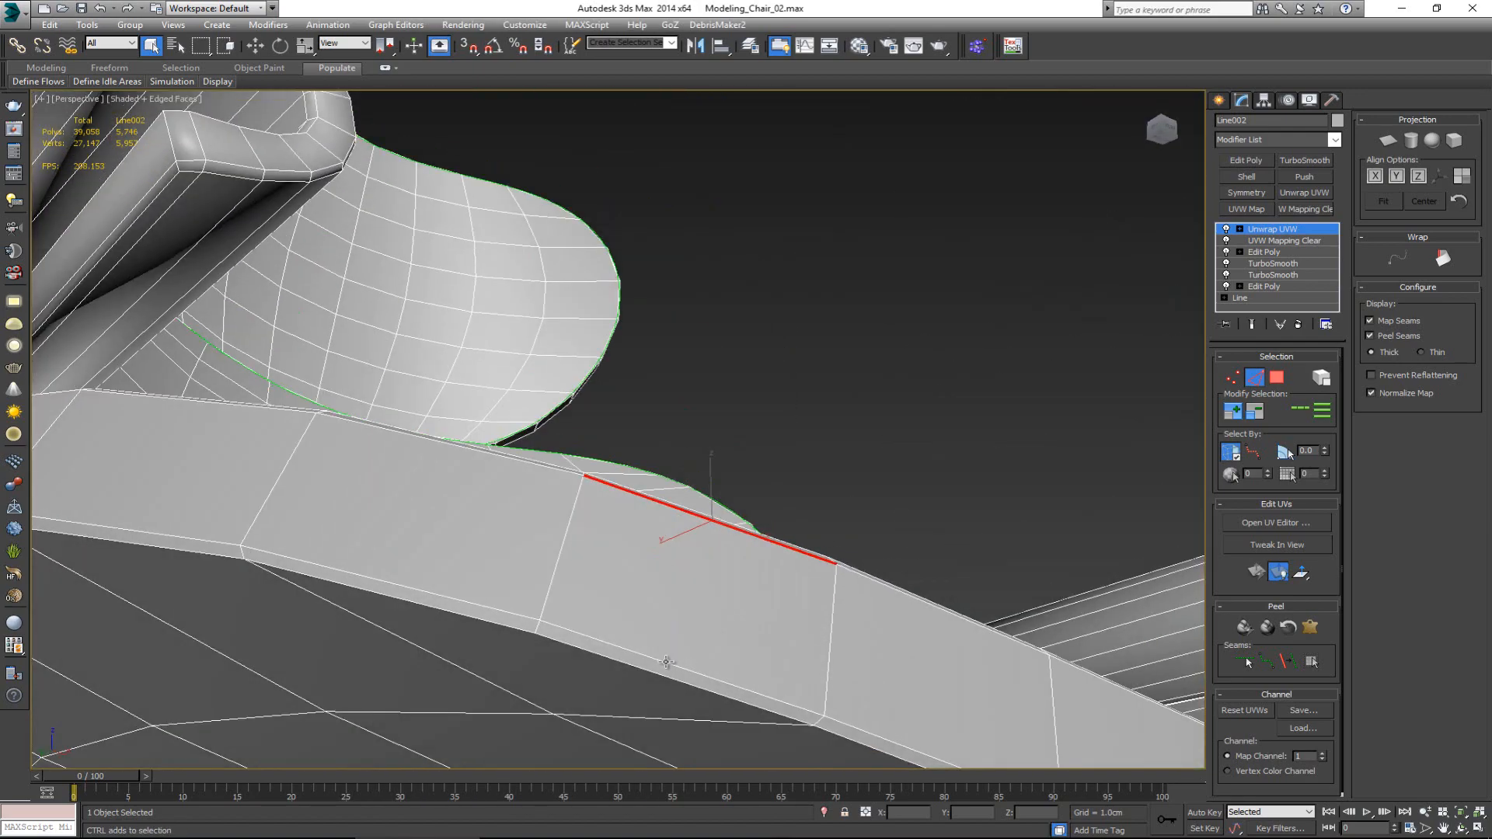
{"action": "left_click", "coordinate": [666, 662], "text": "ctrl"}
{"action": "left_click", "coordinate": [1300, 409]}
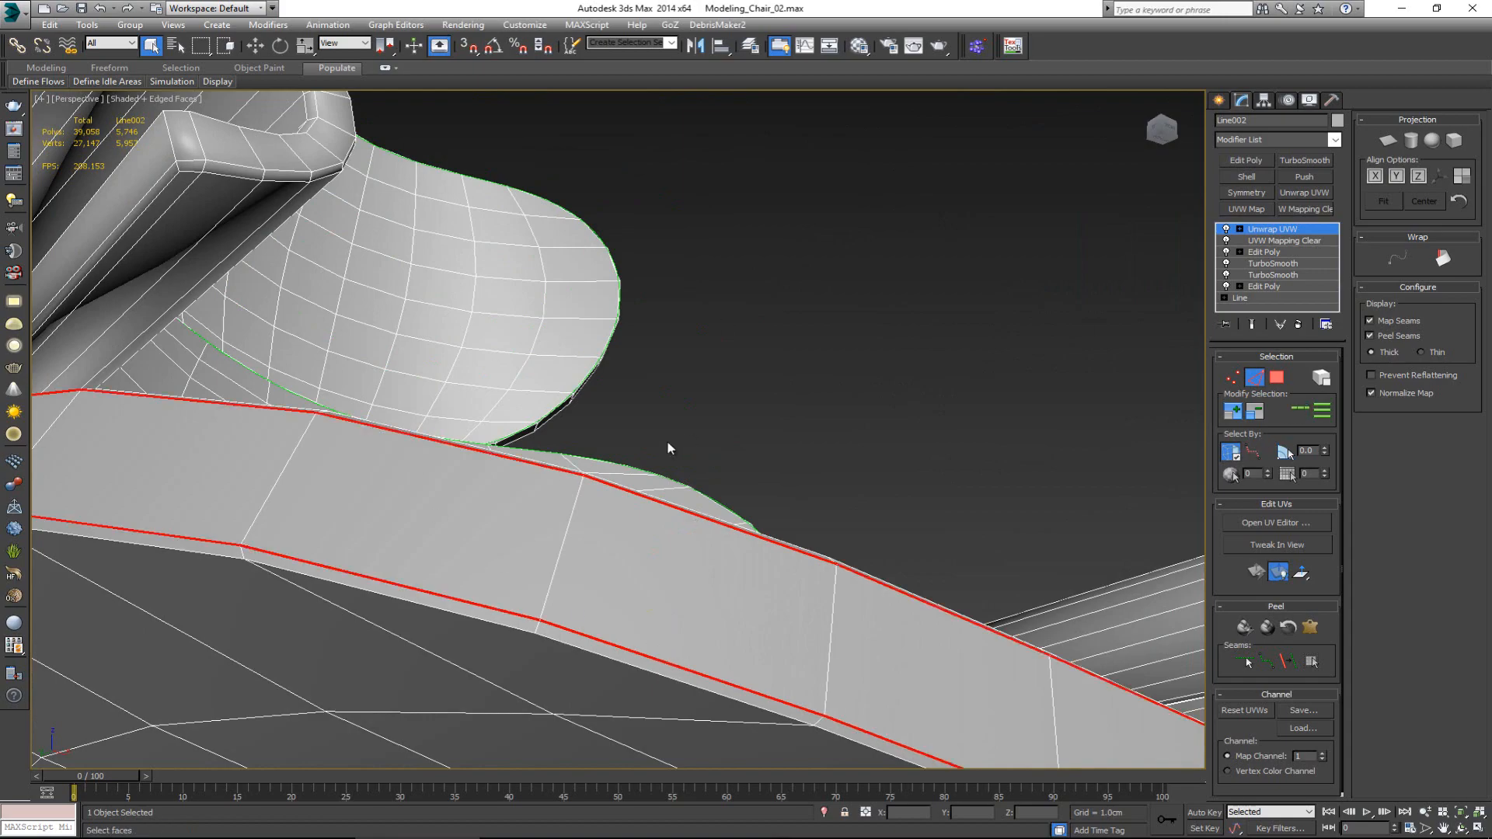
{"action": "scroll", "coordinate": [670, 448], "scroll_direction": "down", "scroll_amount": 6}
{"action": "middle_click_drag", "start_coordinate": [670, 448], "coordinate": [1194, 643], "text": "alt"}
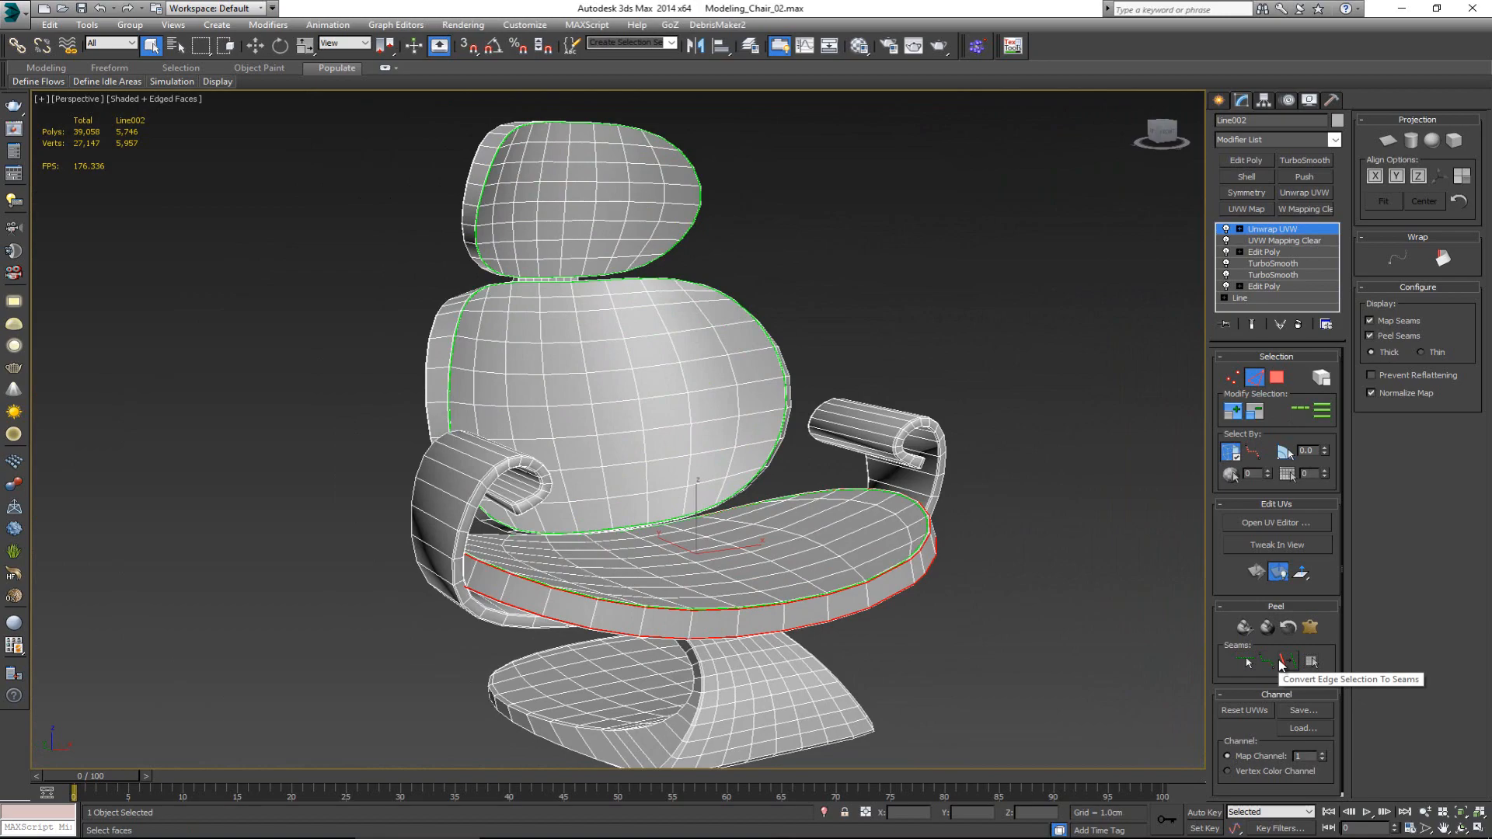
{"action": "left_click", "coordinate": [1283, 663]}
- Select a polygon on the seat shell's top surface and expand the face selection to the seams
{"action": "middle_click_drag", "start_coordinate": [699, 505], "coordinate": [847, 579], "text": "alt"}
{"action": "scroll", "coordinate": [845, 567], "scroll_direction": "up", "scroll_amount": 5}
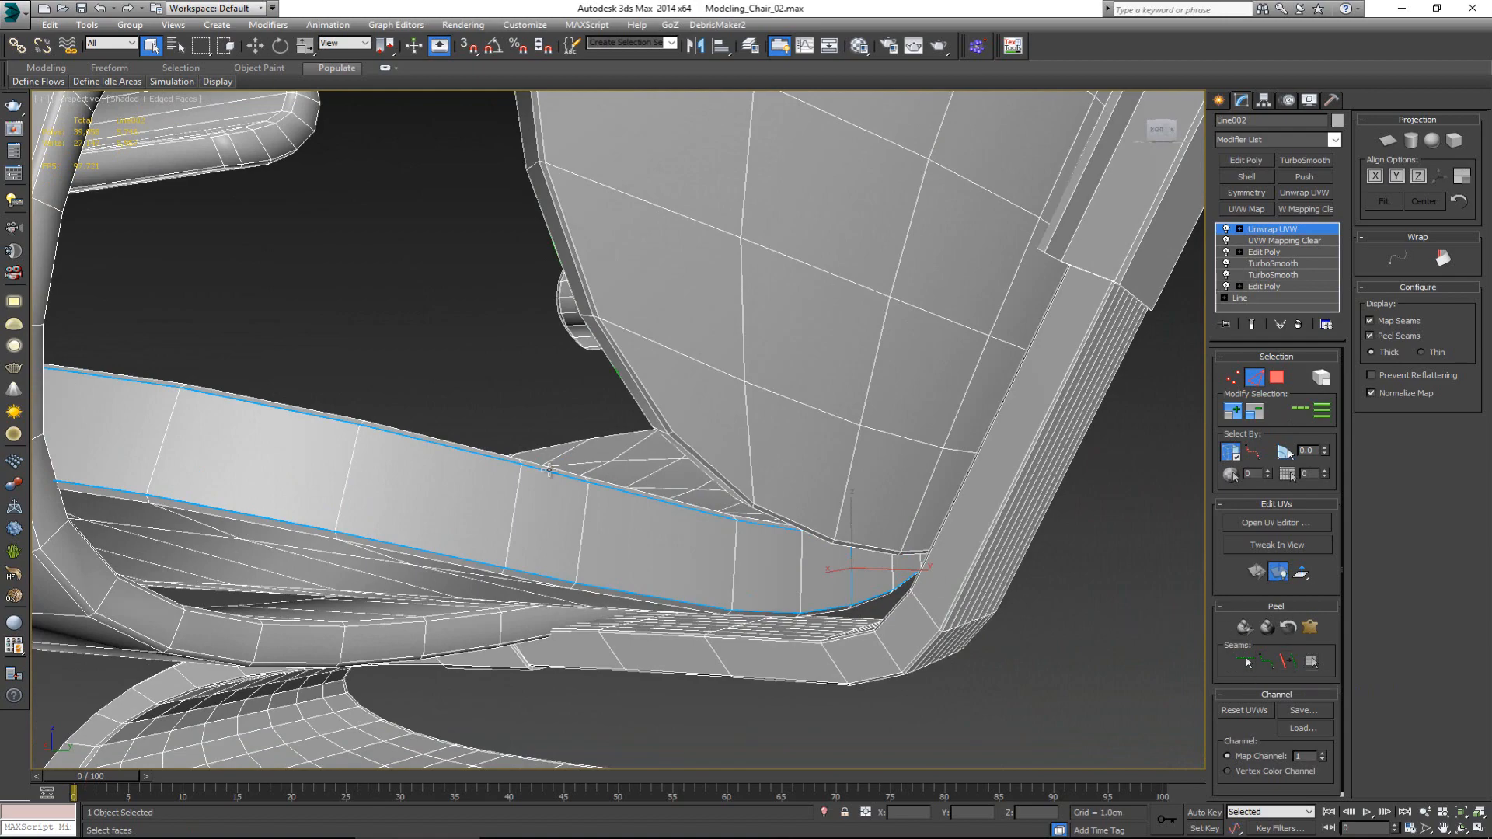
{"action": "middle_click_drag", "start_coordinate": [553, 469], "coordinate": [785, 486], "text": "alt"}
{"action": "left_click", "coordinate": [1276, 377]}
{"action": "left_click", "coordinate": [839, 629]}
{"action": "middle_click_drag", "start_coordinate": [700, 466], "coordinate": [569, 362]}
{"action": "scroll", "coordinate": [546, 327], "scroll_direction": "down", "scroll_amount": 5}
{"action": "left_click", "coordinate": [1309, 660]}
{"action": "key", "text": "z"}
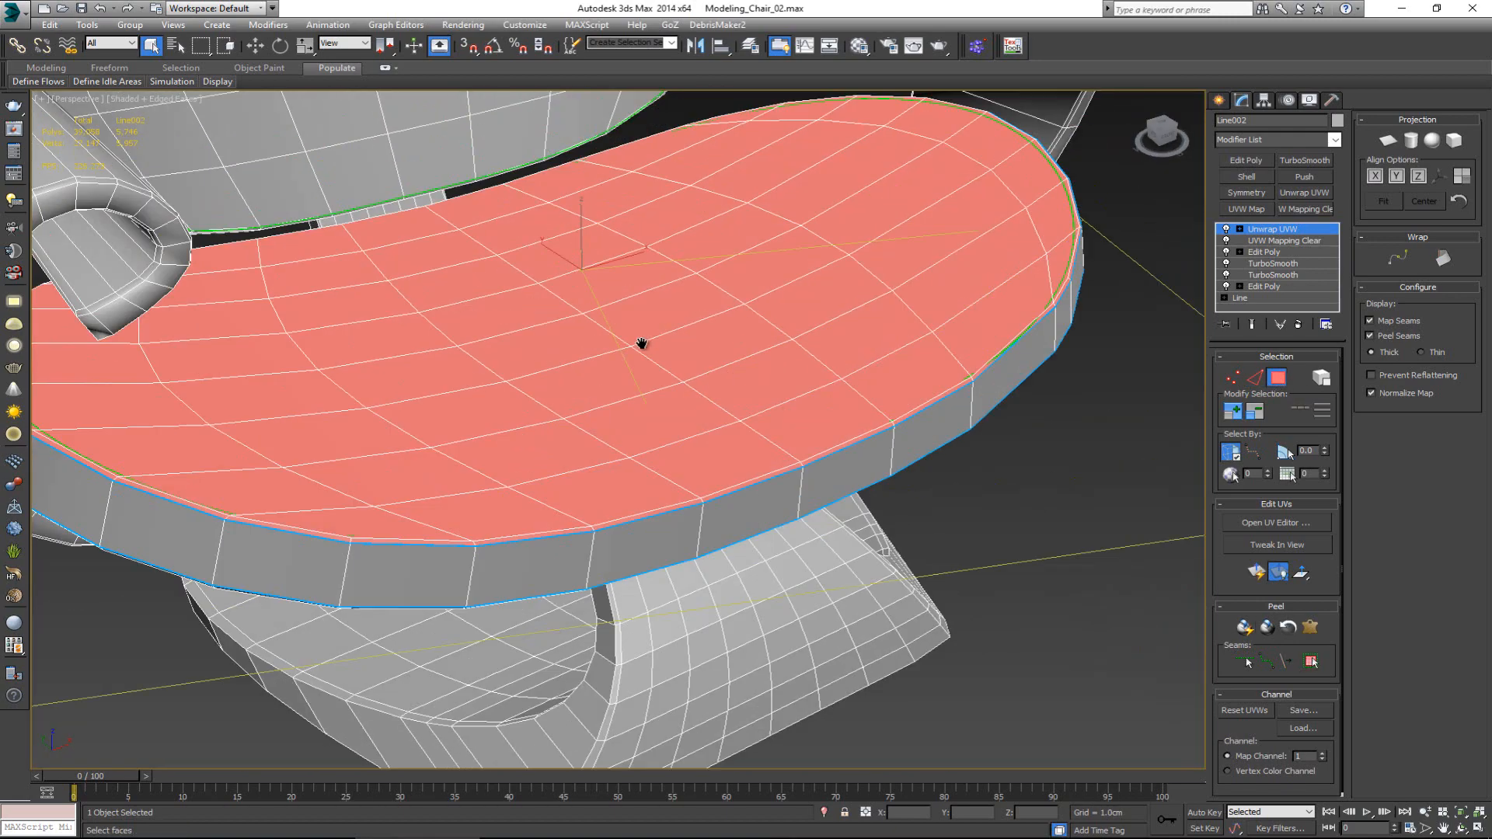
- Open the UV editor, Quick Peel the seat shell's top surface and place its island left of the checkered tile
{"action": "left_click", "coordinate": [1296, 523]}
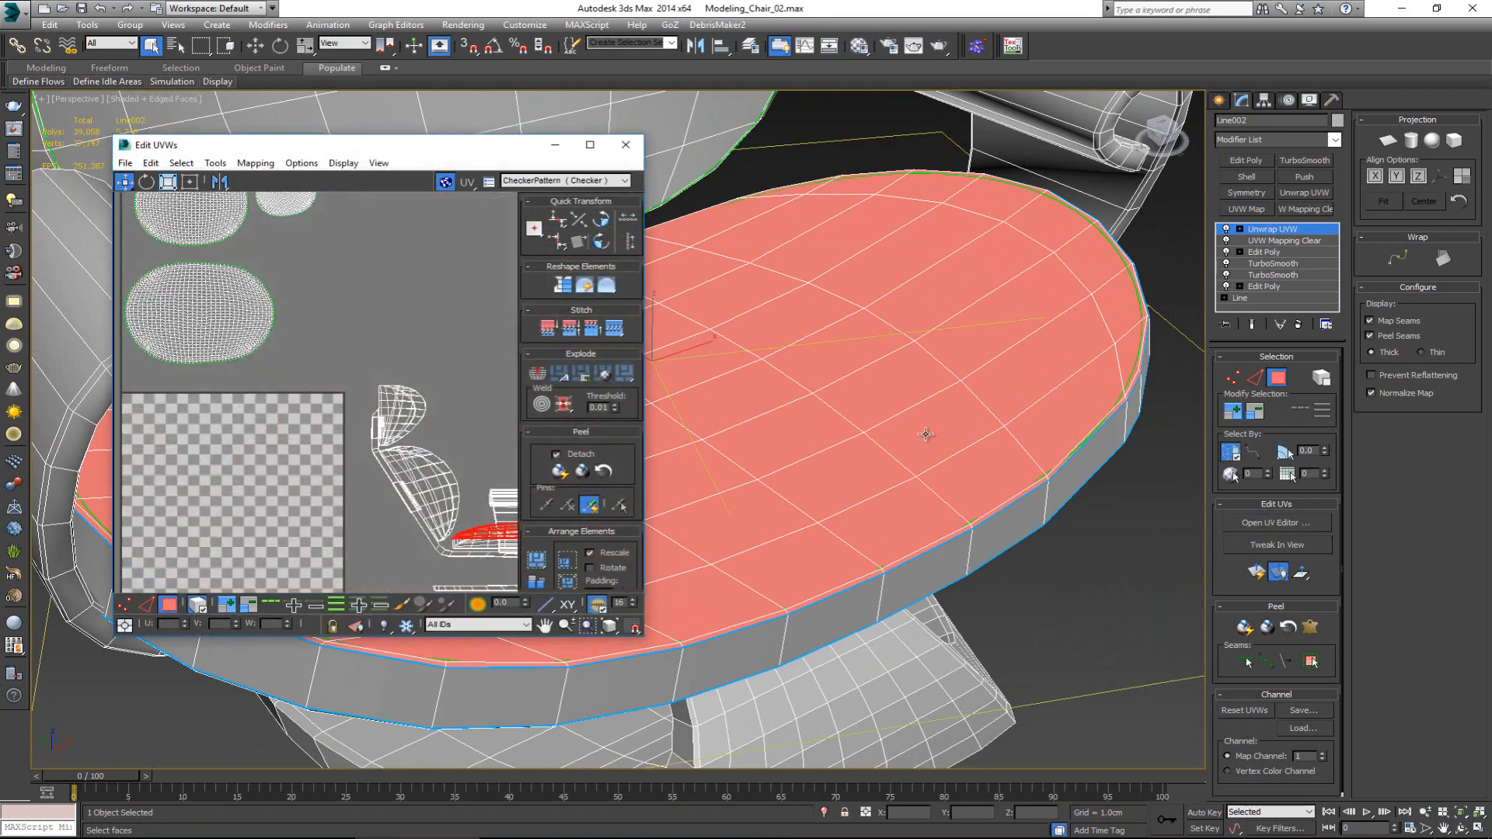
{"action": "scroll", "coordinate": [419, 387], "scroll_direction": "down", "scroll_amount": 2}
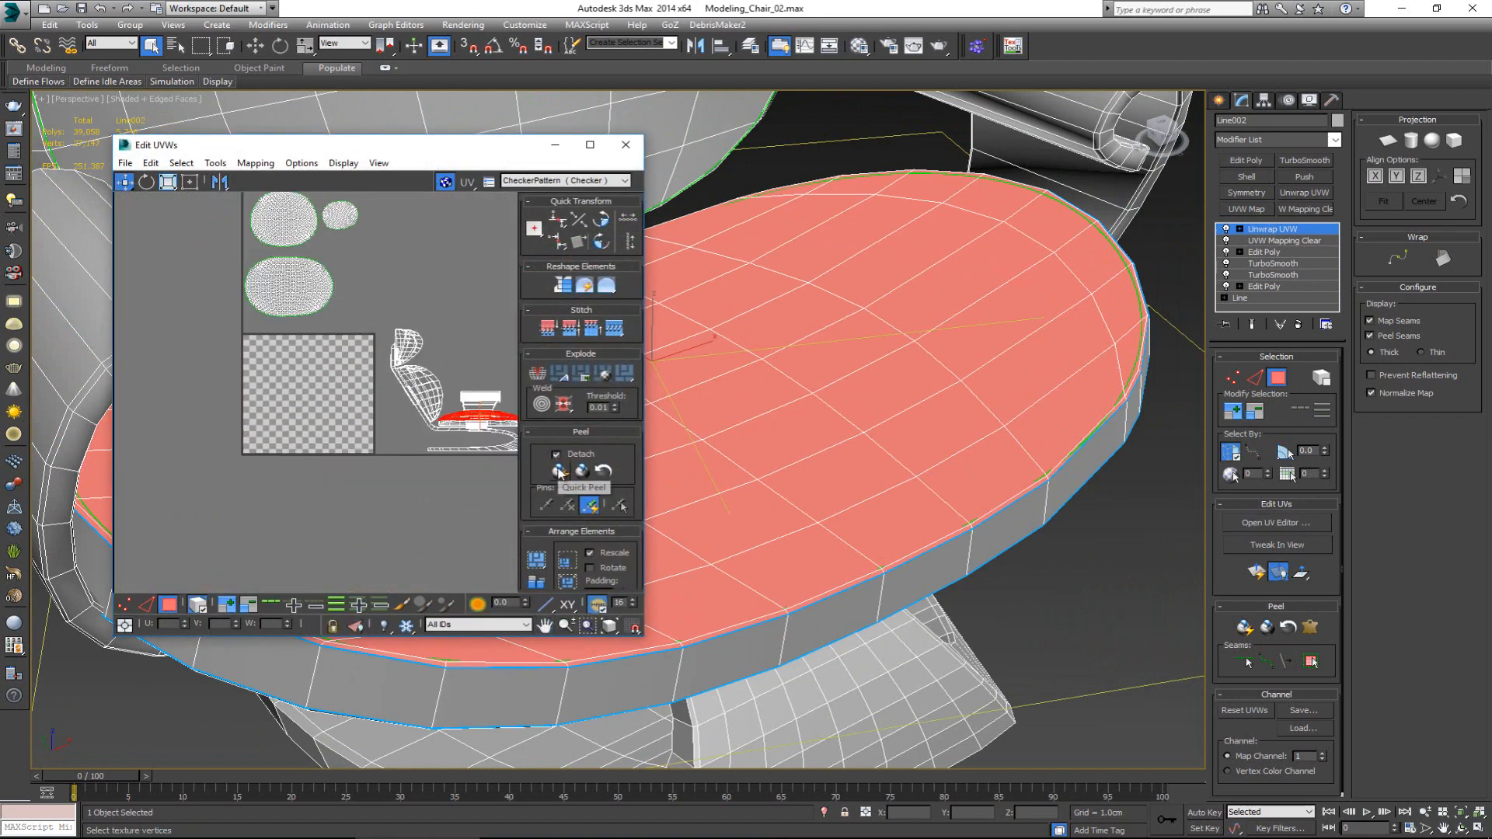
{"action": "left_click", "coordinate": [560, 472]}
{"action": "left_click_drag", "start_coordinate": [448, 376], "coordinate": [155, 388]}
- Quick Peel the seat shell's underside up to its seams and place its UV island left of the top surface's island
{"action": "middle_click_drag", "start_coordinate": [832, 621], "coordinate": [849, 484], "text": "alt"}
{"action": "left_click", "coordinate": [838, 409]}
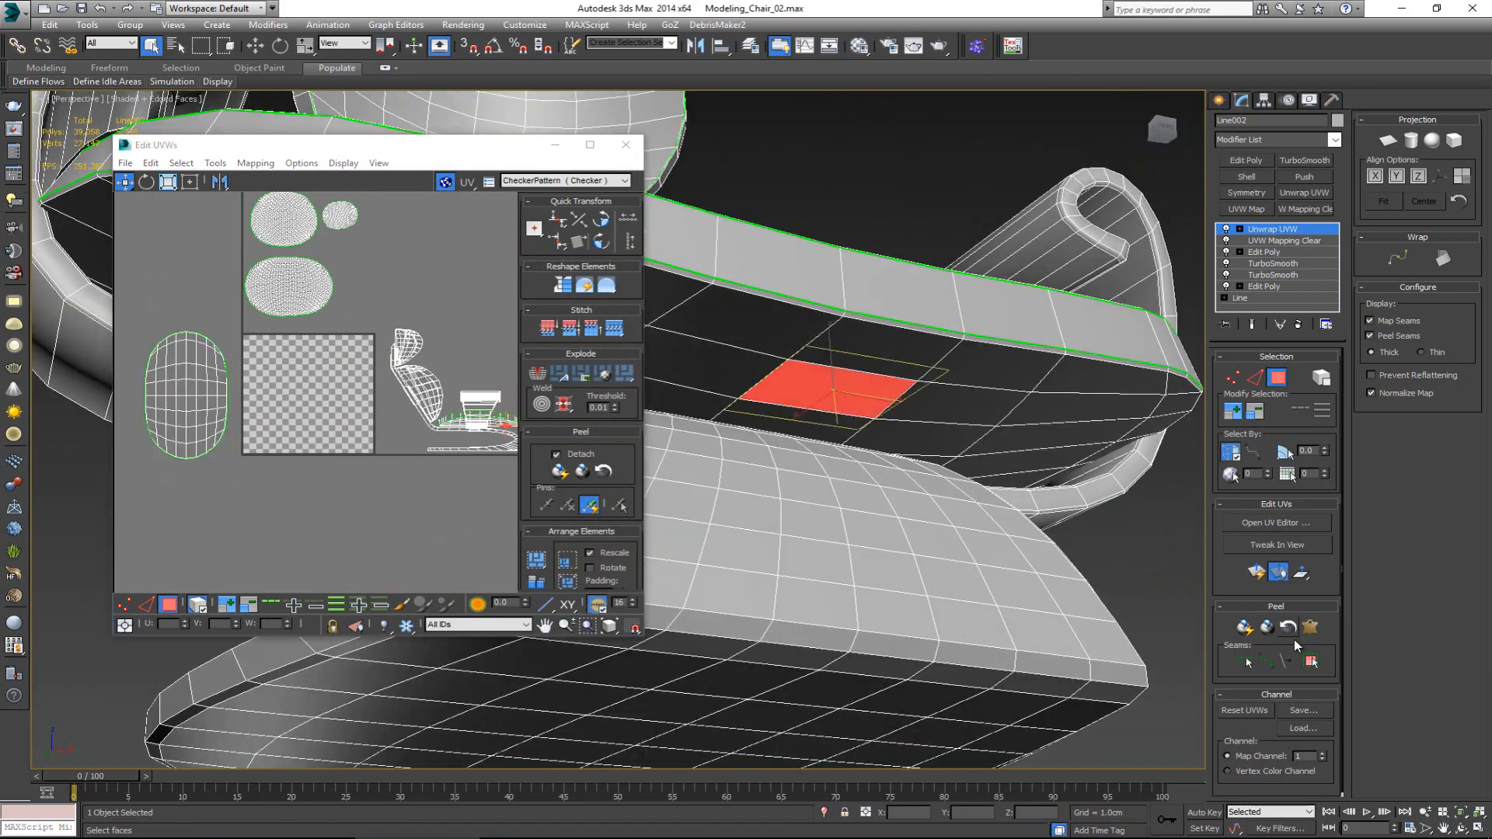
{"action": "left_click", "coordinate": [1312, 661]}
{"action": "left_click", "coordinate": [1245, 626]}
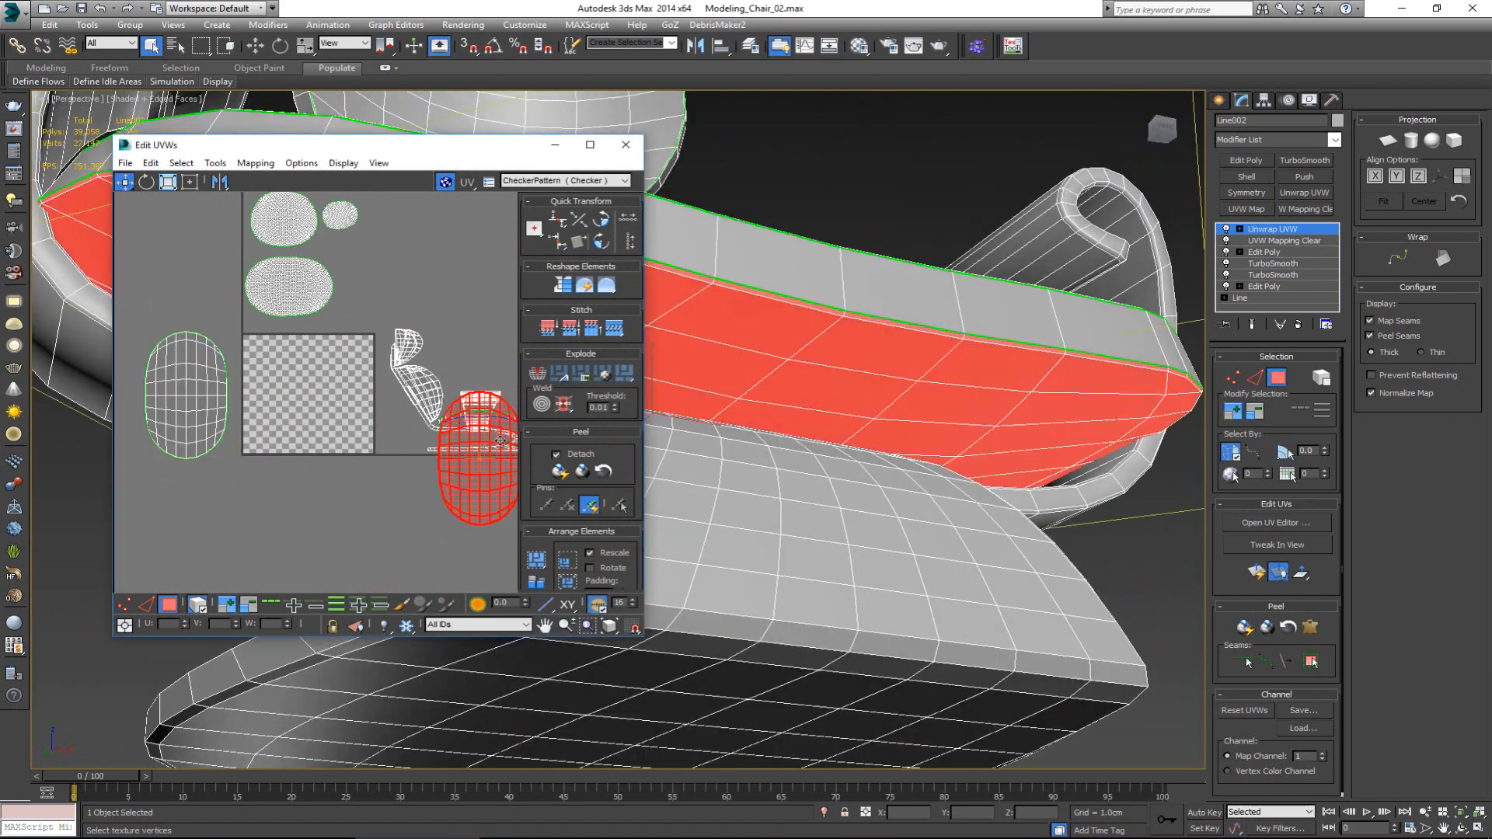
{"action": "scroll", "coordinate": [436, 448], "scroll_direction": "down", "scroll_amount": 2}
{"action": "left_click_drag", "start_coordinate": [436, 448], "coordinate": [227, 423]}
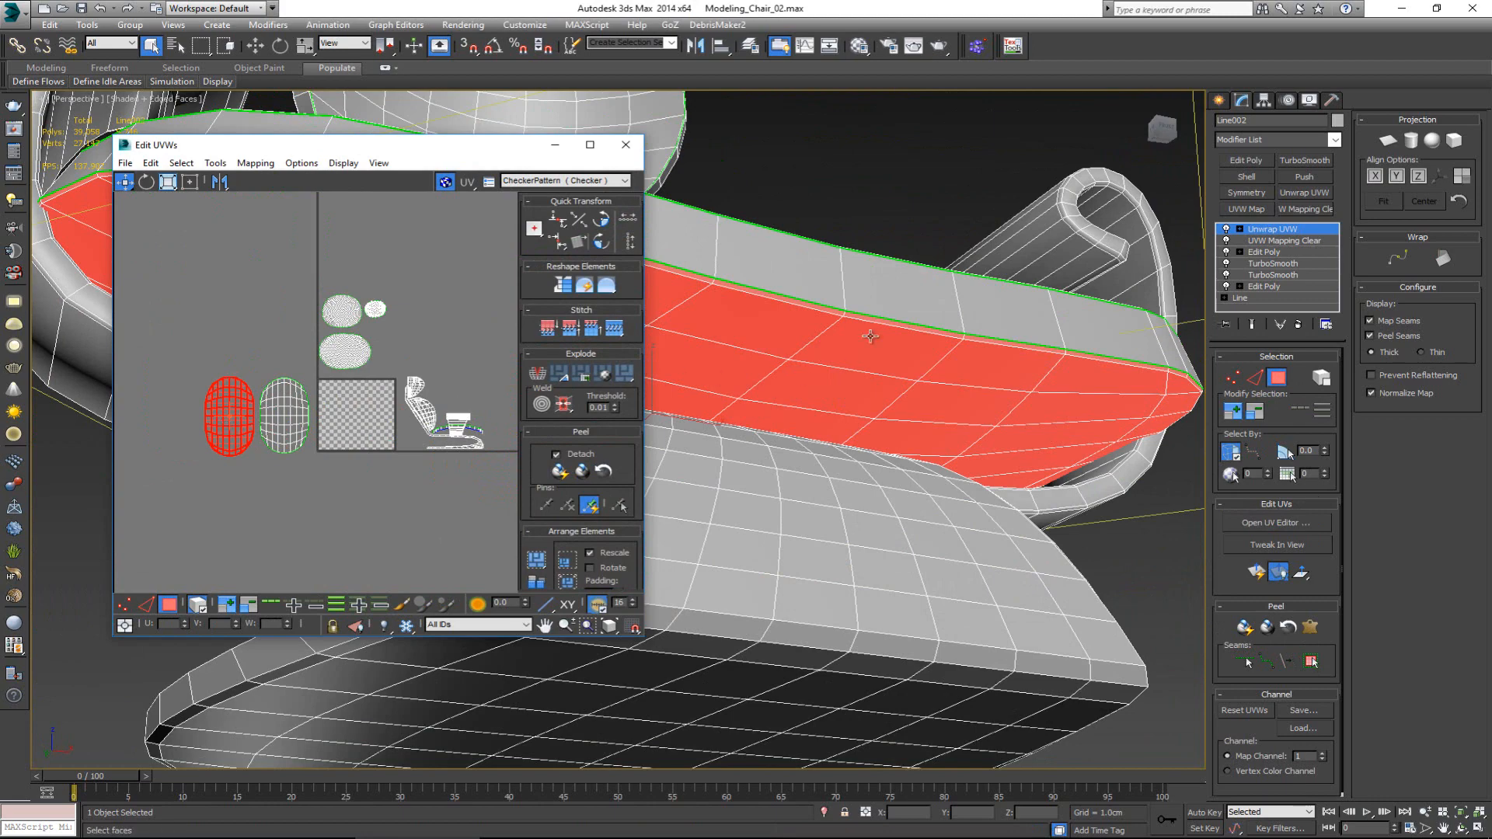
- Quick Peel the seat shell's side band up to its seams and place the strip below the two seat shell islands
{"action": "left_click", "coordinate": [864, 301]}
{"action": "middle_click_drag", "start_coordinate": [864, 306], "coordinate": [842, 412], "text": "alt"}
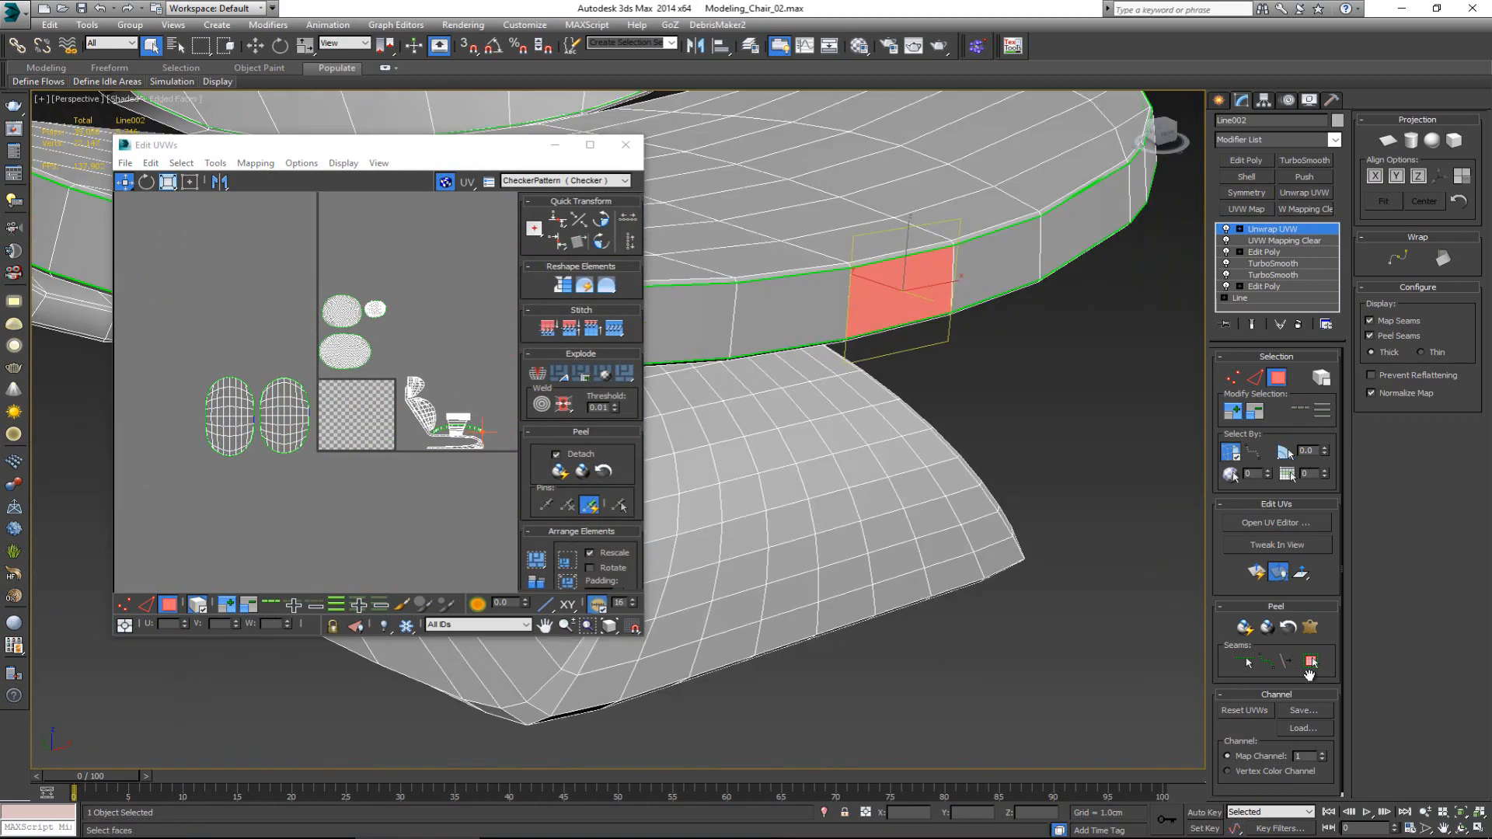
{"action": "left_click", "coordinate": [1318, 664]}
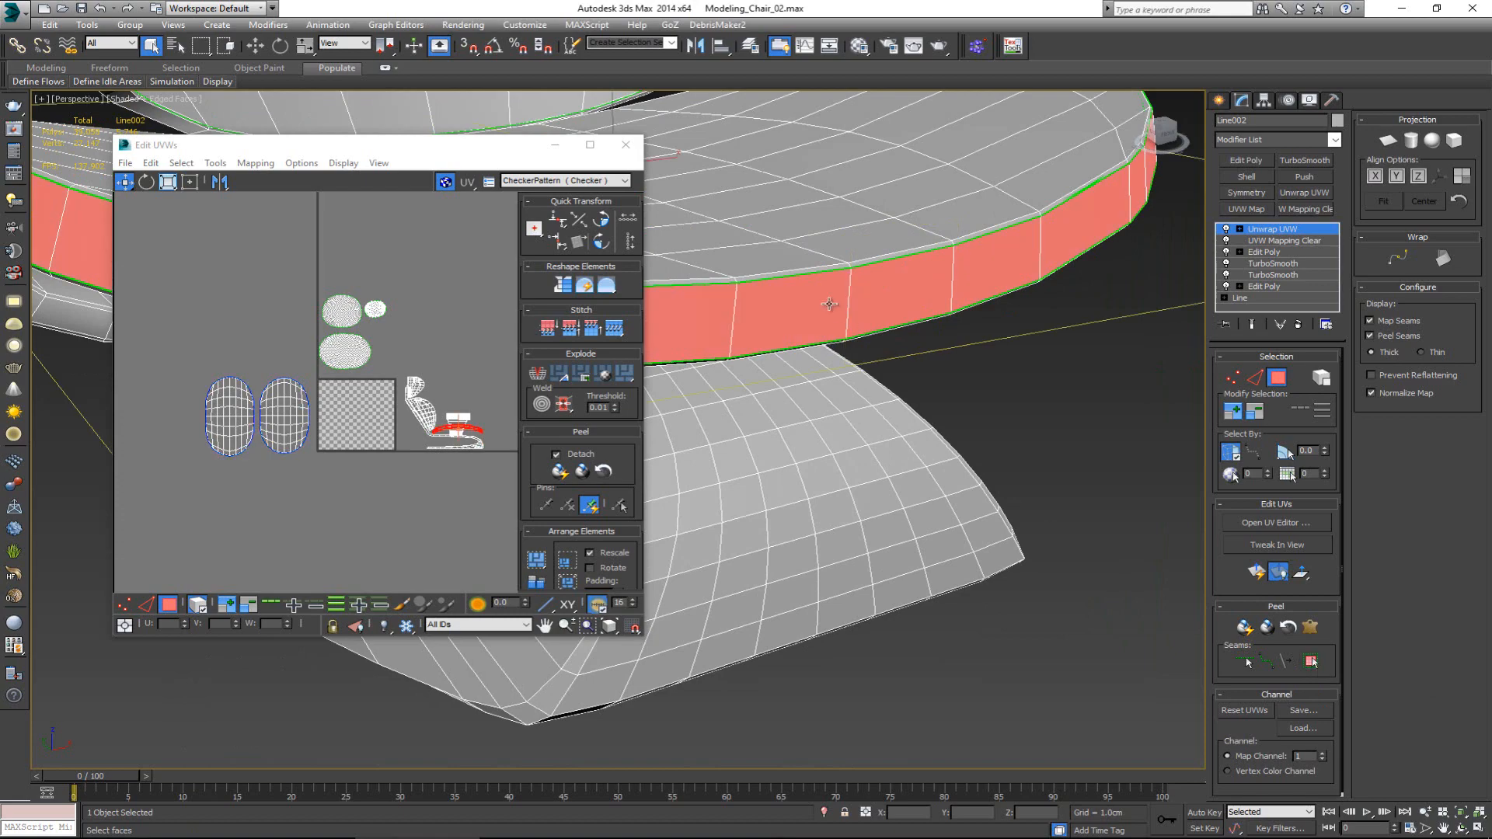
{"action": "scroll", "coordinate": [830, 306], "scroll_direction": "down", "scroll_amount": 5}
{"action": "middle_click_drag", "start_coordinate": [830, 307], "coordinate": [915, 393]}
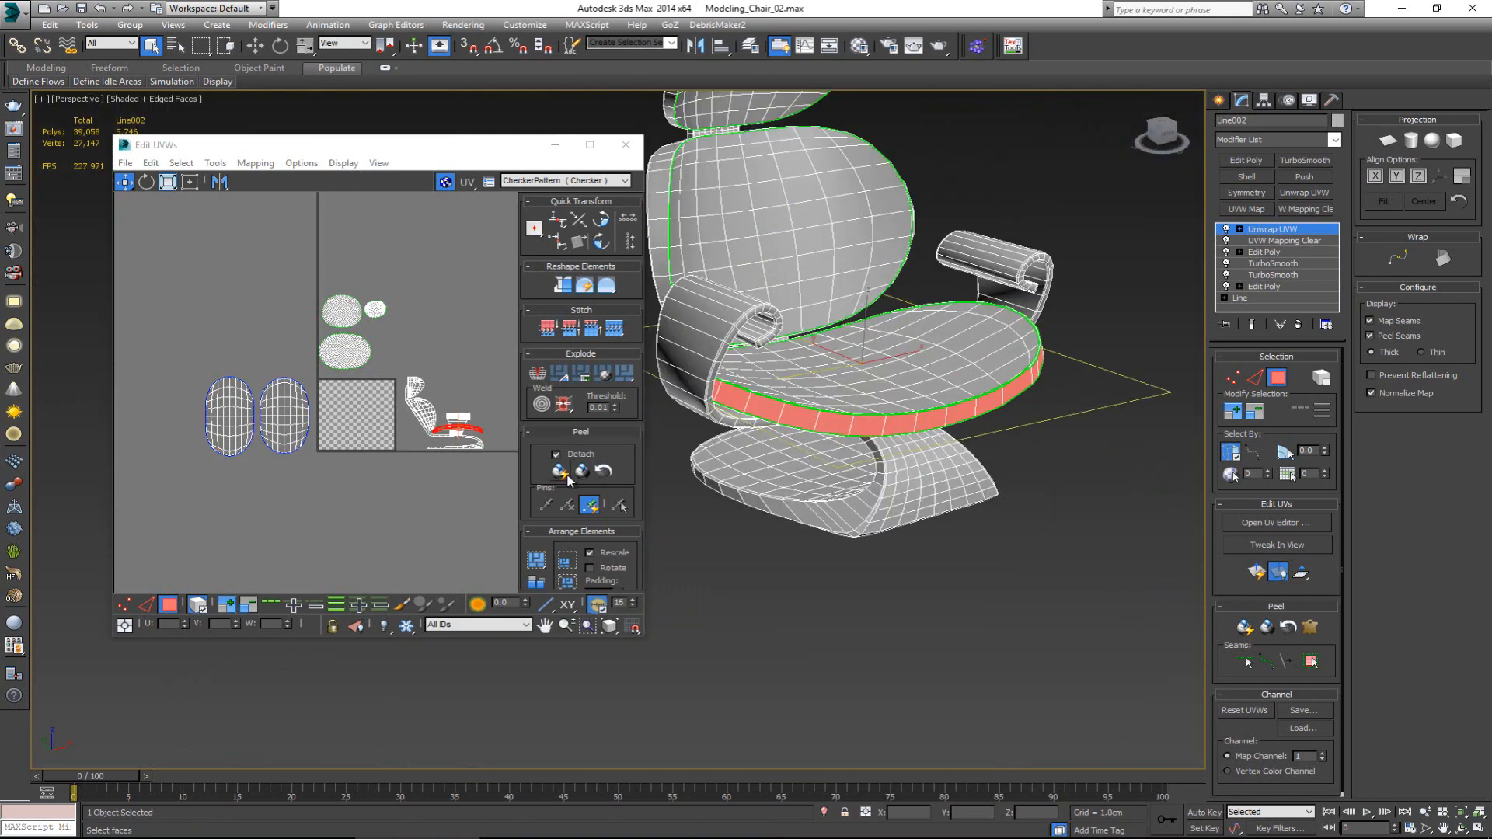
{"action": "left_click", "coordinate": [565, 473]}
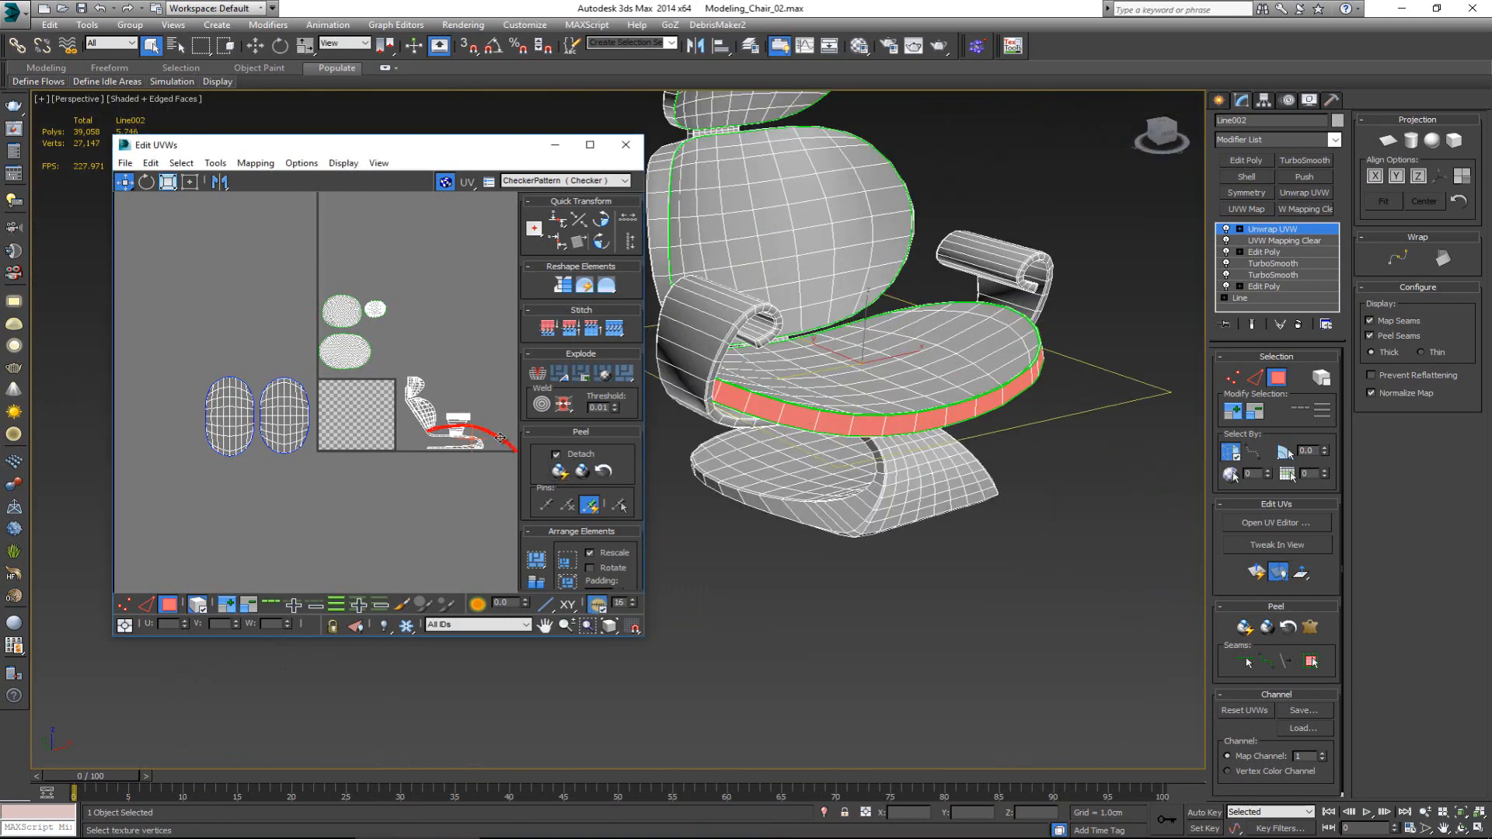
{"action": "left_click_drag", "start_coordinate": [500, 438], "coordinate": [306, 443]}
- Rotate the side band's curved UV strip by about 15 degrees so that it lies level
{"action": "key", "text": "e"}
{"action": "left_click", "coordinate": [313, 479]}
{"action": "scroll", "coordinate": [273, 496], "scroll_direction": "up", "scroll_amount": 4}
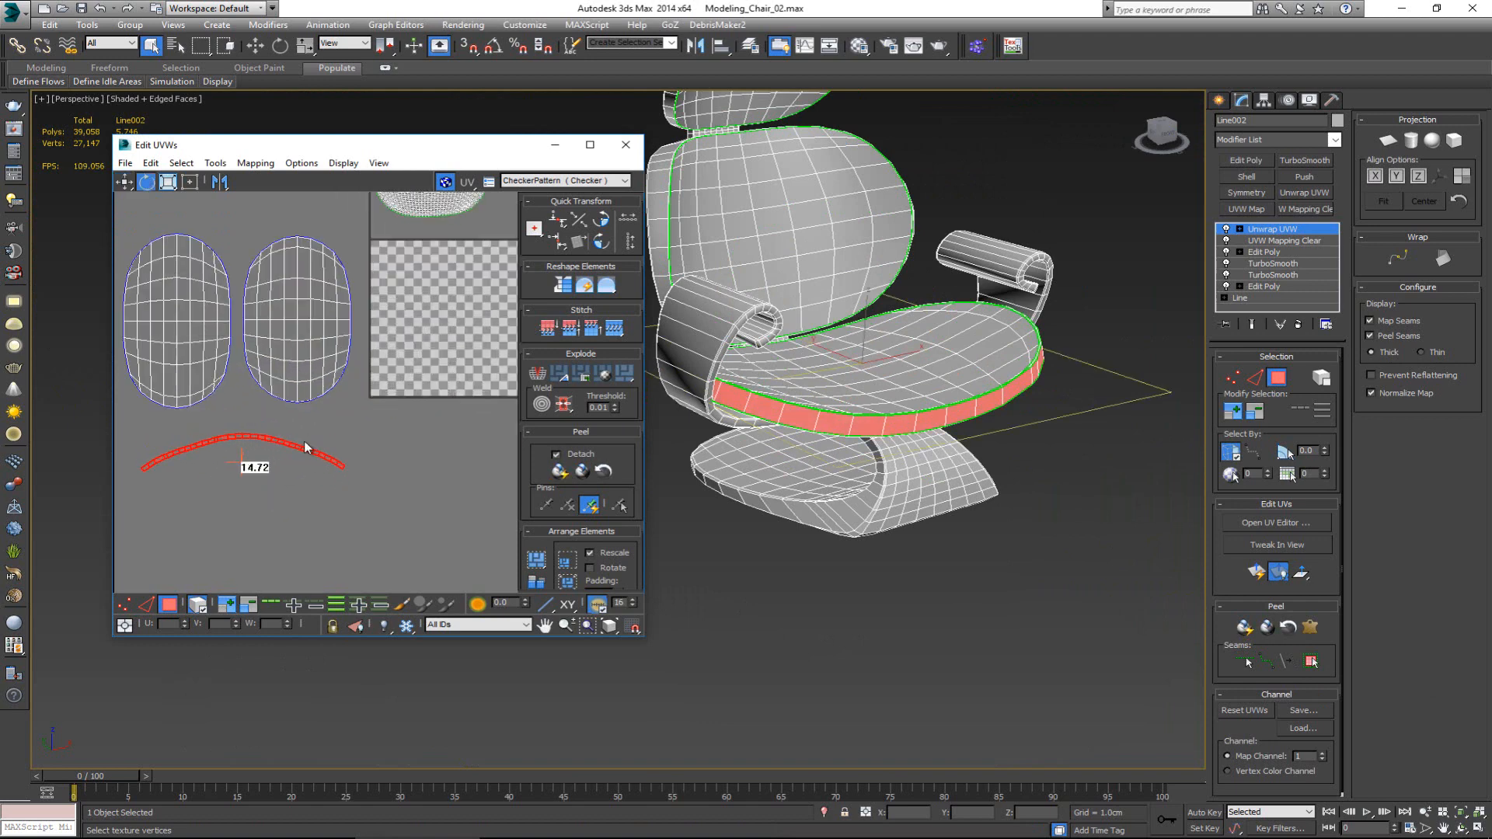
{"action": "scroll", "coordinate": [238, 437], "scroll_direction": "up", "scroll_amount": 2}
{"action": "scroll", "coordinate": [238, 437], "scroll_direction": "up", "scroll_amount": 2}
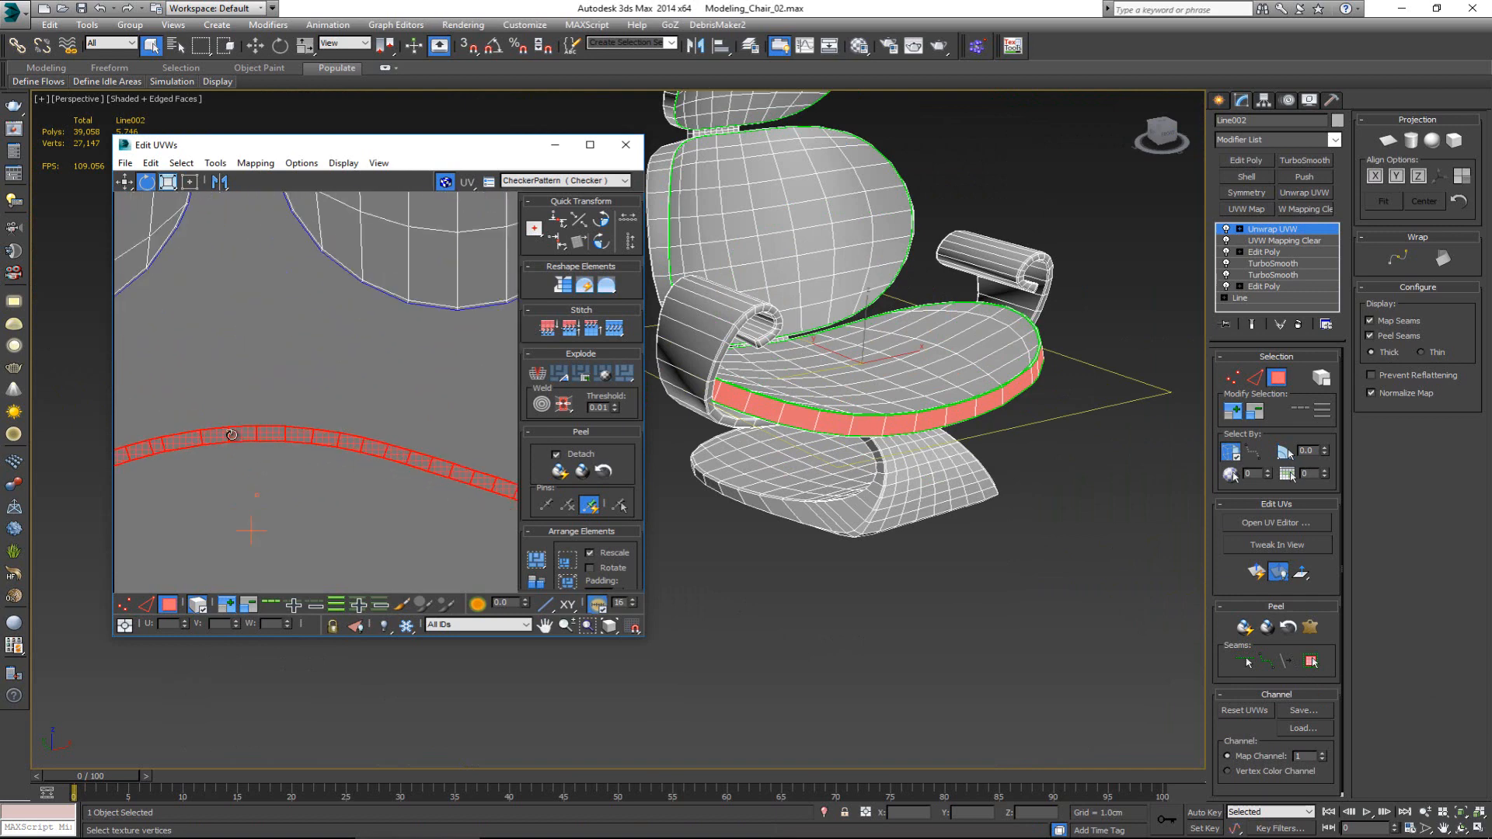
{"action": "scroll", "coordinate": [248, 442], "scroll_direction": "down", "scroll_amount": 2}
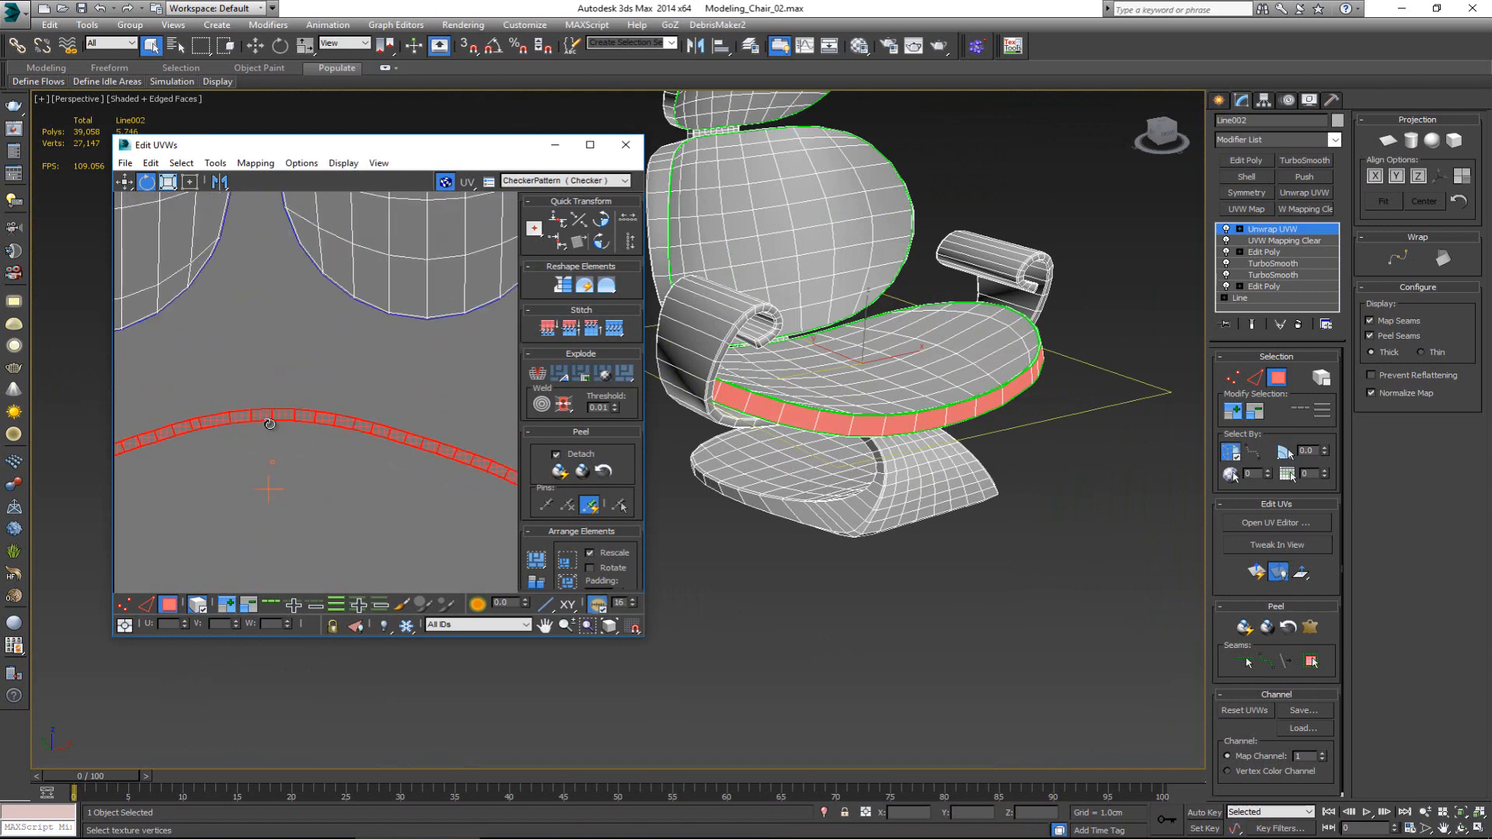
- Straighten the side band's curved UV strip by selecting its long edge loops in turn and aligning each one horizontally
{"action": "scroll", "coordinate": [270, 423], "scroll_direction": "down", "scroll_amount": 3}
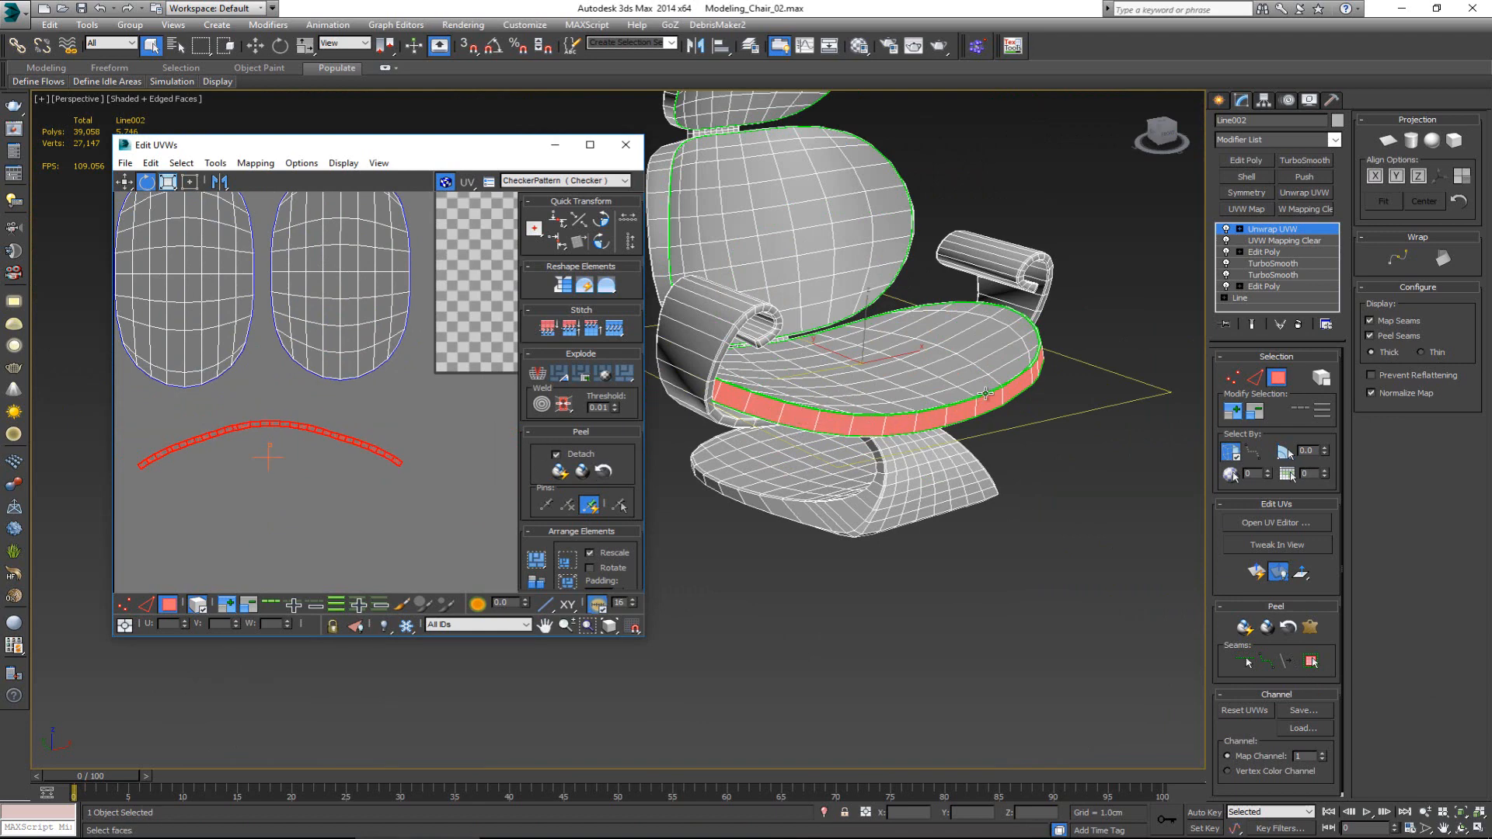
{"action": "scroll", "coordinate": [272, 435], "scroll_direction": "up", "scroll_amount": 3}
{"action": "key", "text": "2"}
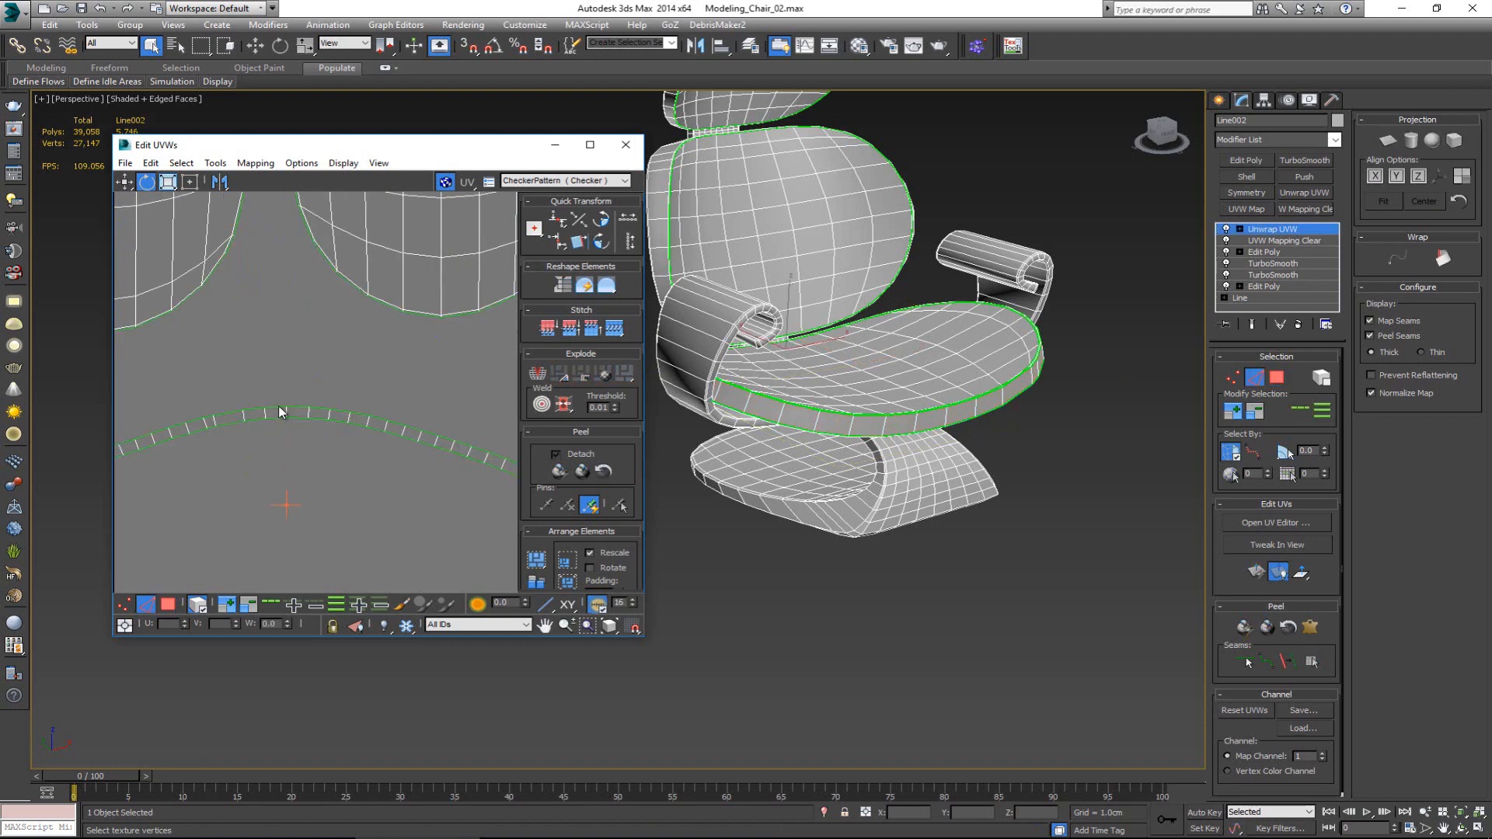
{"action": "left_click", "coordinate": [276, 407]}
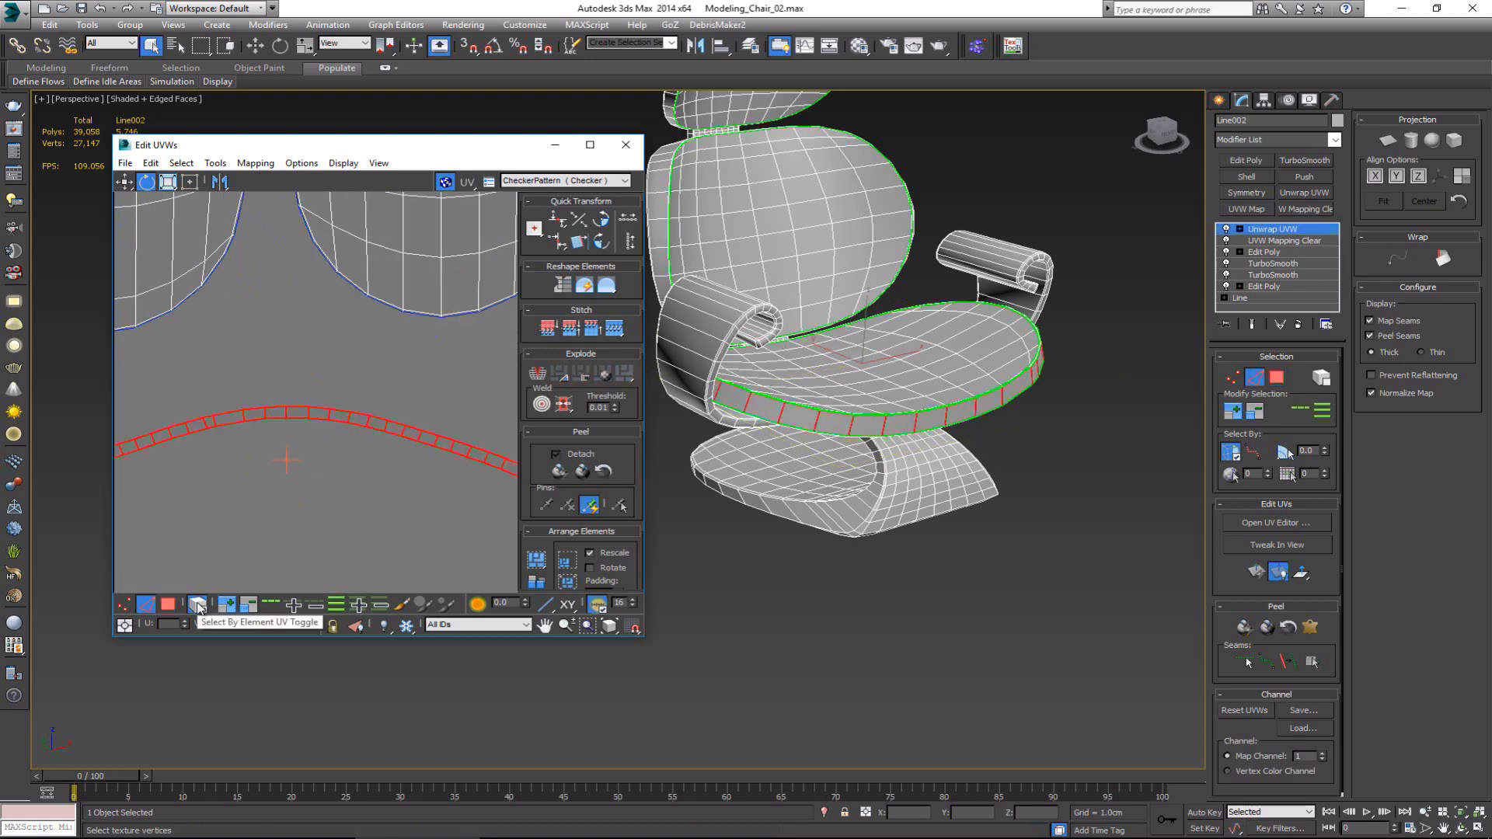
{"action": "left_click", "coordinate": [276, 412]}
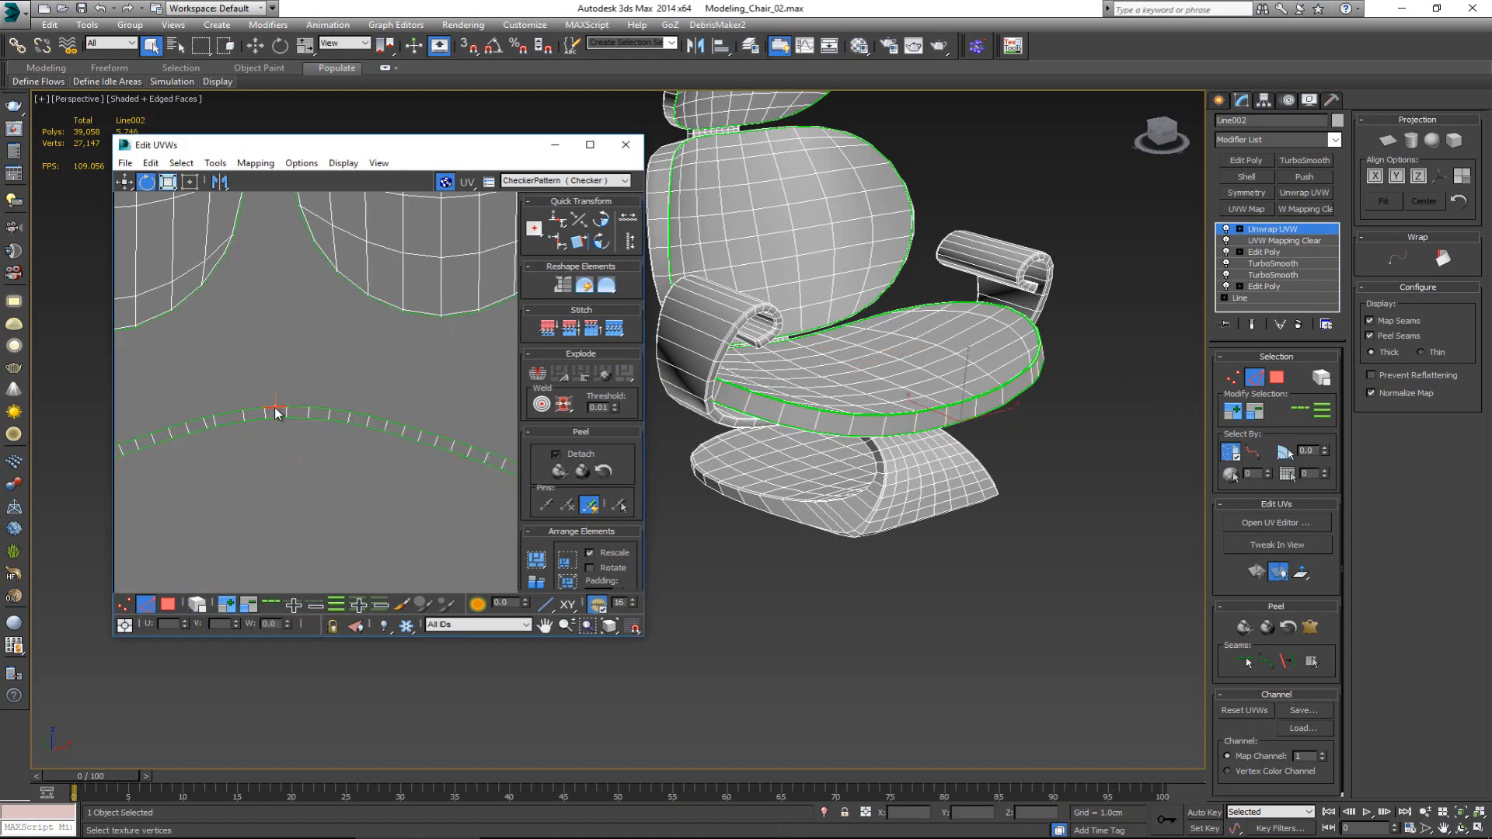
{"action": "left_click", "coordinate": [276, 410]}
{"action": "scroll", "coordinate": [300, 460], "scroll_direction": "down", "scroll_amount": 3}
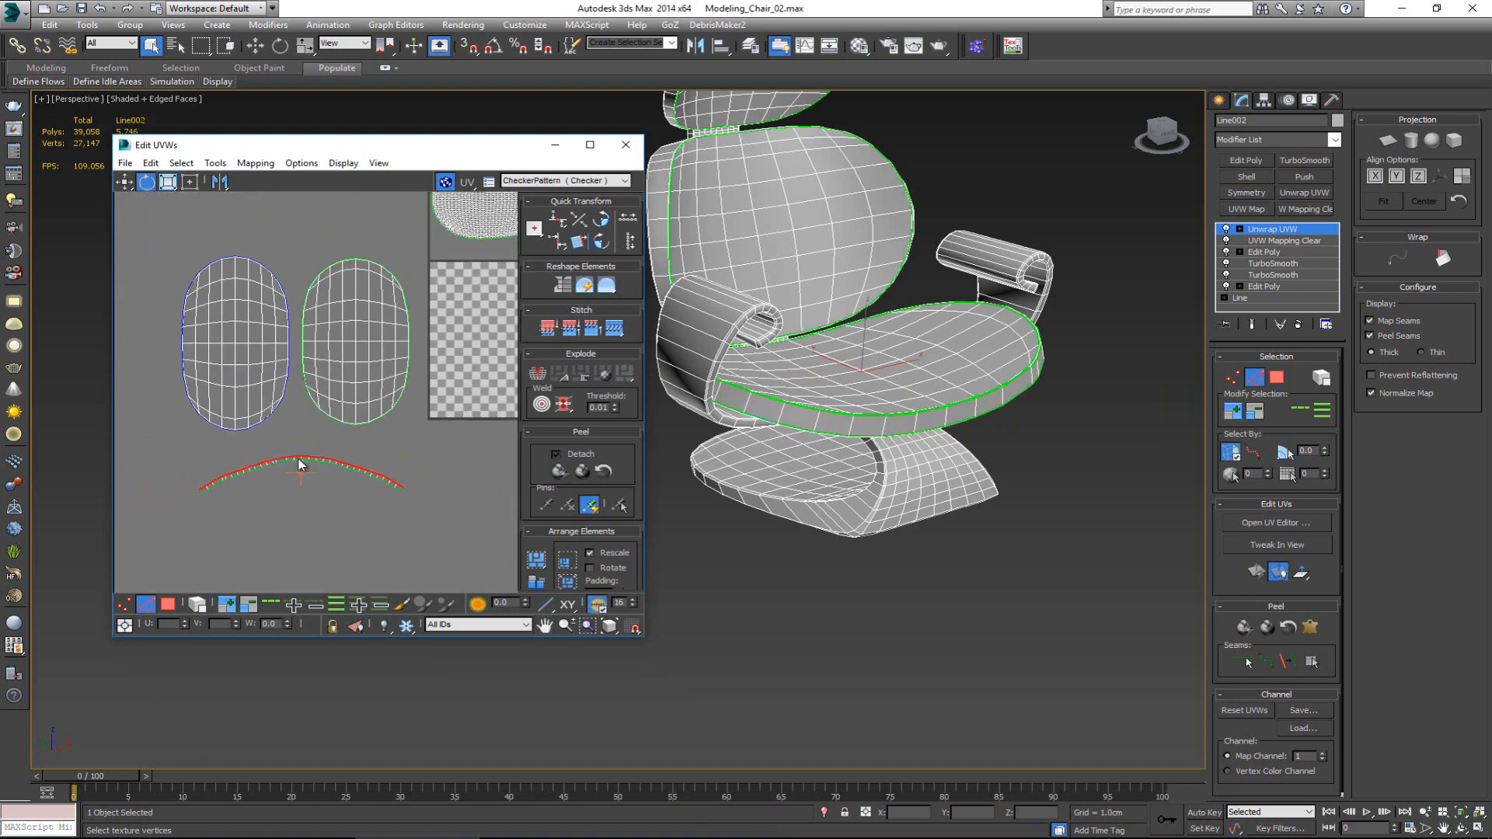
{"action": "left_click", "coordinate": [558, 219]}
{"action": "scroll", "coordinate": [261, 468], "scroll_direction": "up", "scroll_amount": 3}
{"action": "key", "text": "ctrl+z"}
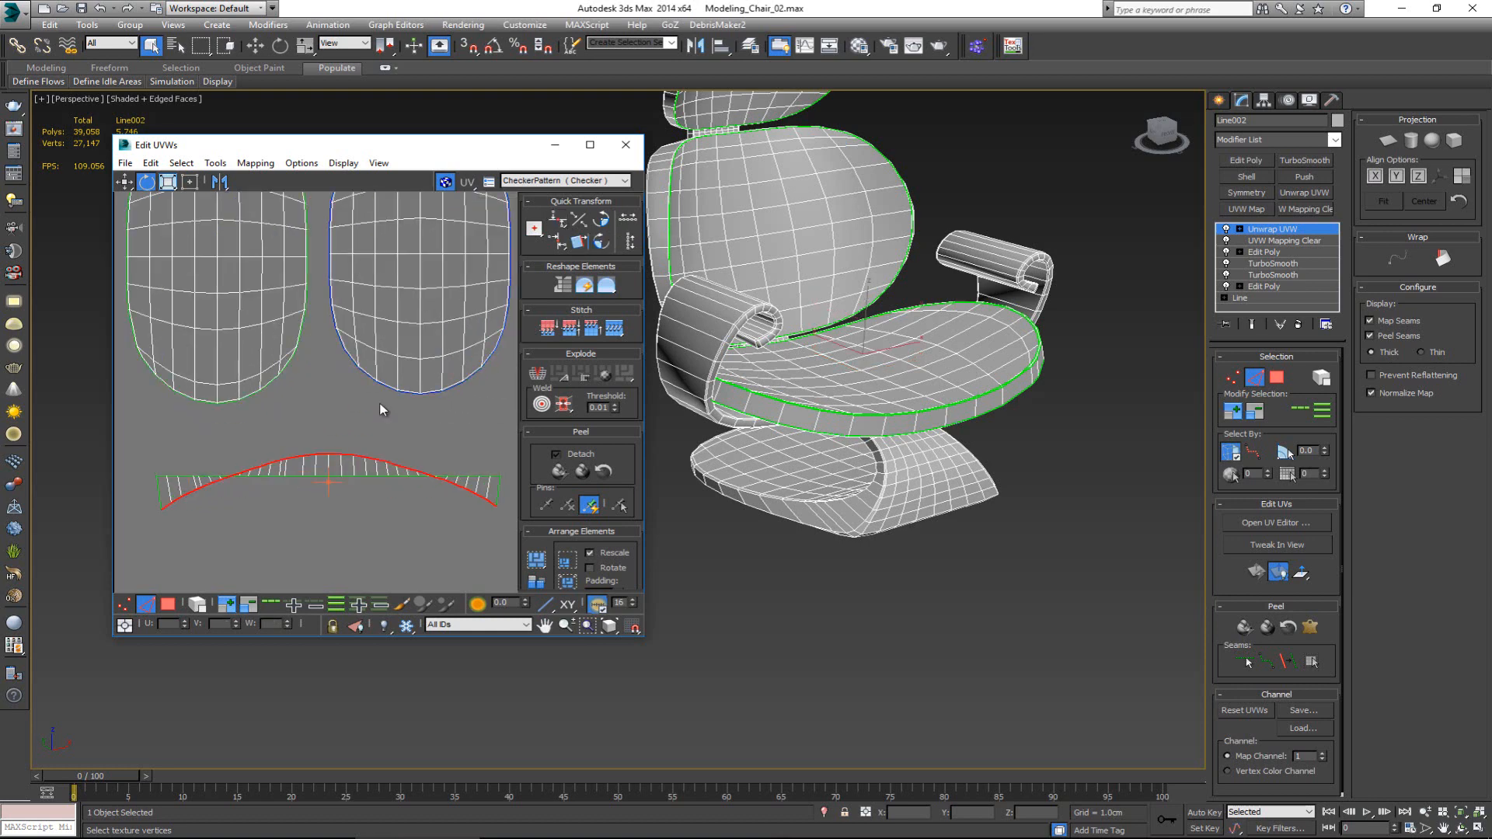
{"action": "left_click", "coordinate": [558, 219]}
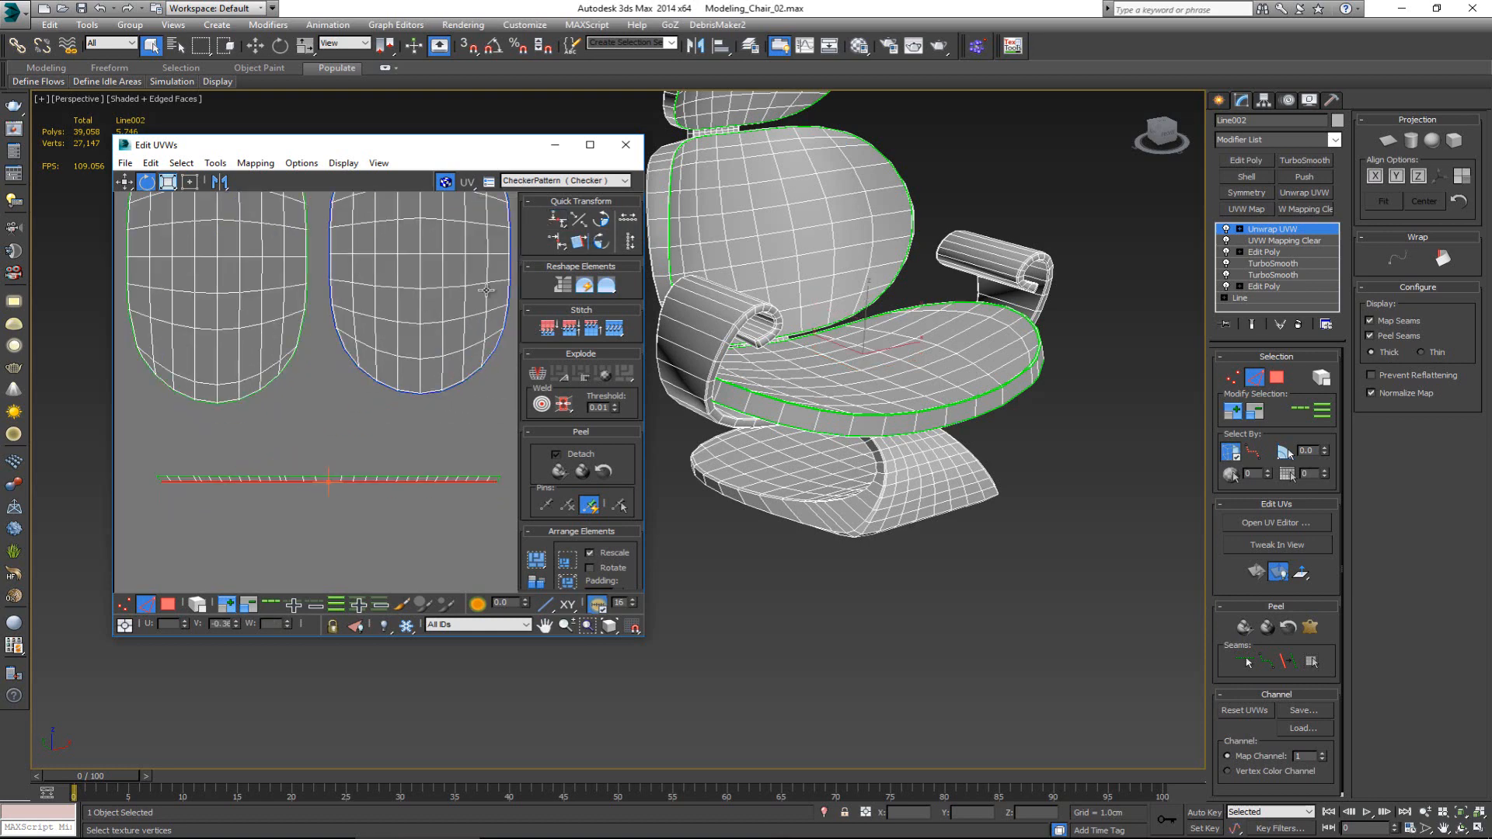
- Select the whole straightened side band strip and move it up to just beneath the two seat shell islands
{"action": "left_click", "coordinate": [191, 456]}
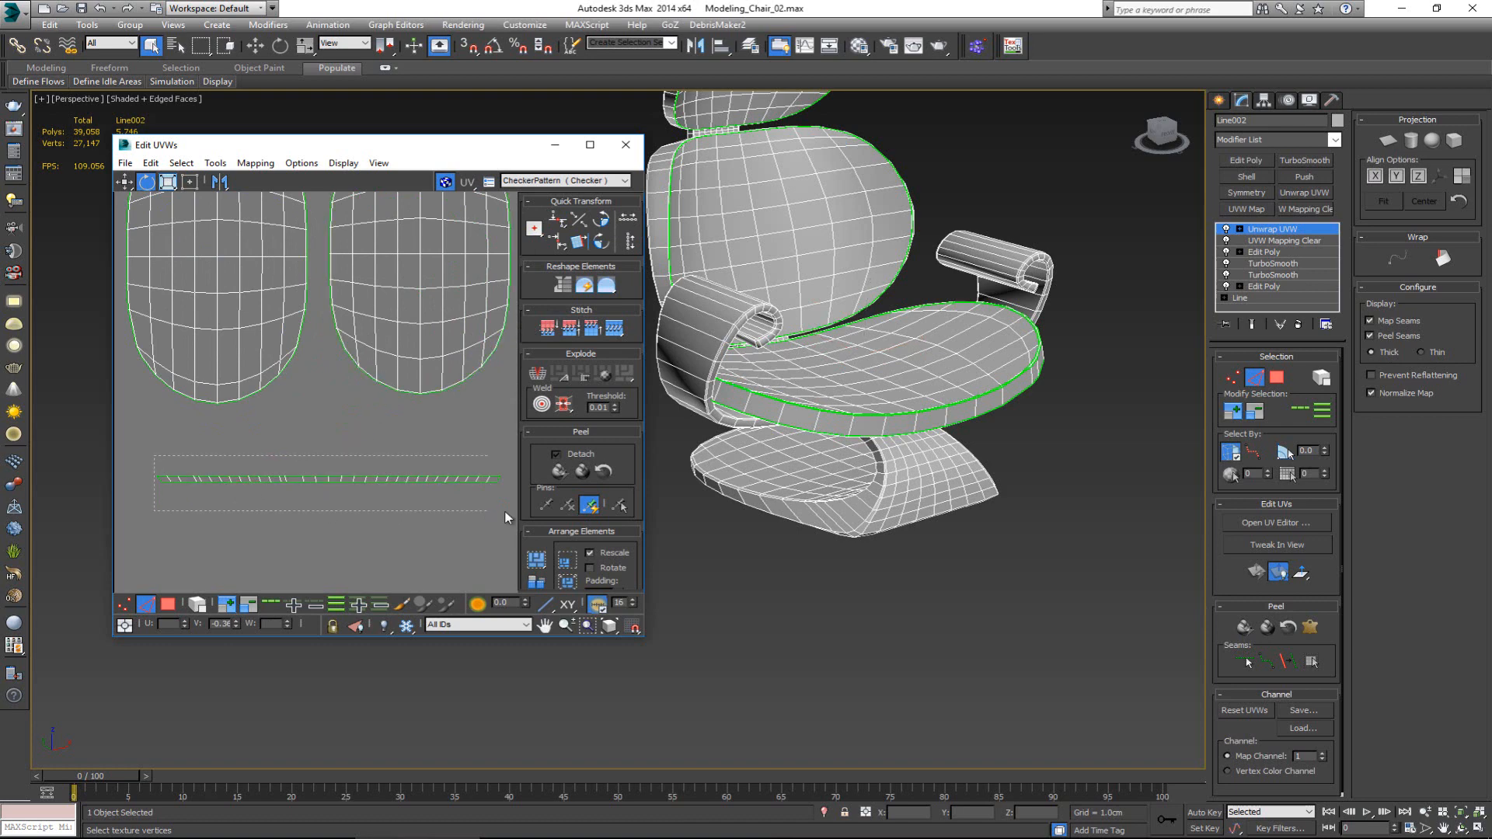
{"action": "left_click_drag", "start_coordinate": [505, 517], "coordinate": [509, 519]}
{"action": "key", "text": "w"}
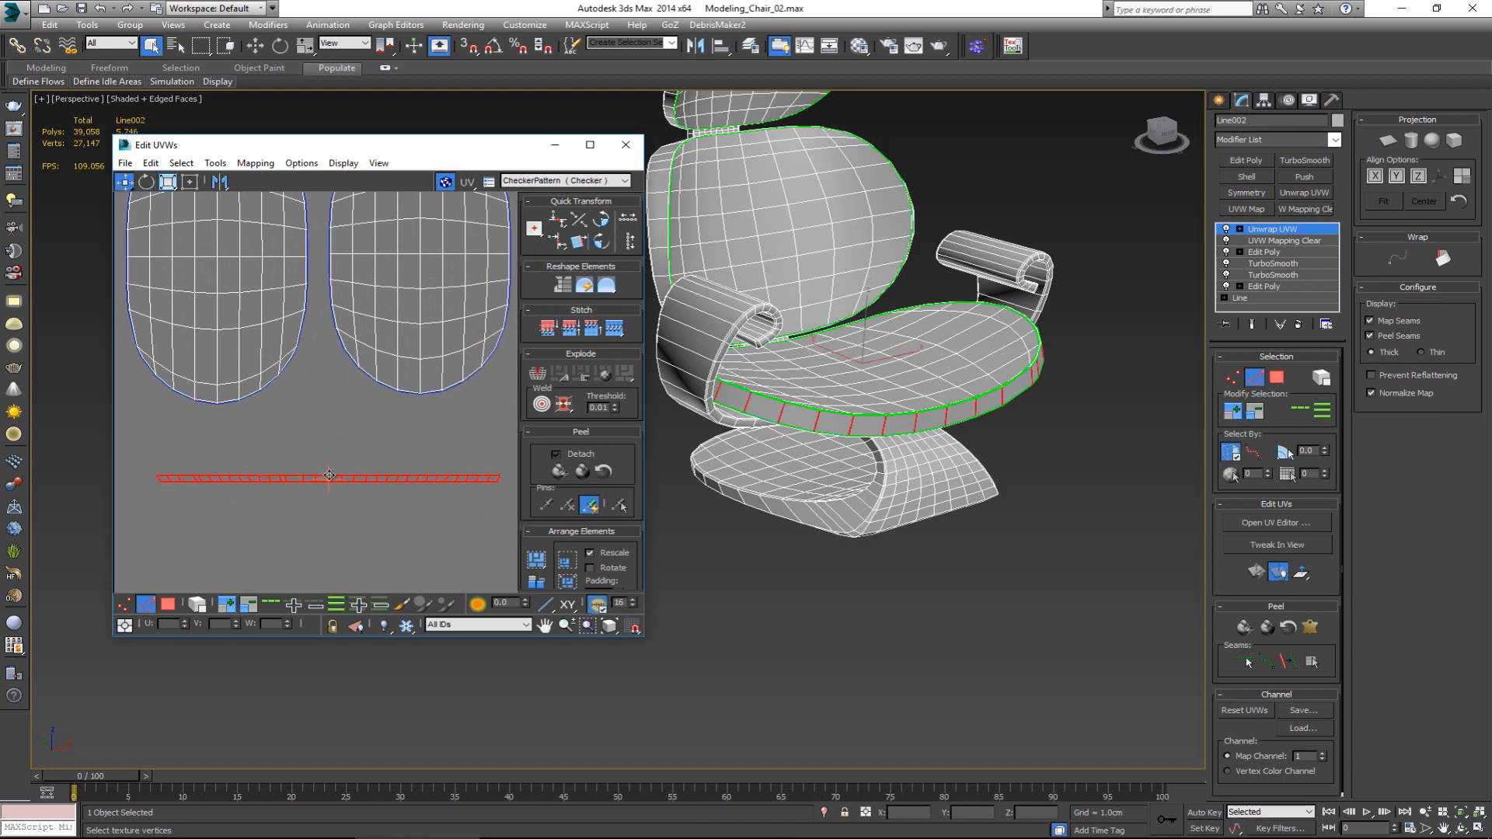
{"action": "left_click_drag", "start_coordinate": [330, 473], "coordinate": [326, 414]}
{"action": "left_click", "coordinate": [345, 464]}
- Go down to the Edit Poly modifier beneath UVW Mapping Clear, then select the seat shell as an element and hide it
{"action": "scroll", "coordinate": [832, 495], "scroll_direction": "up", "scroll_amount": 4}
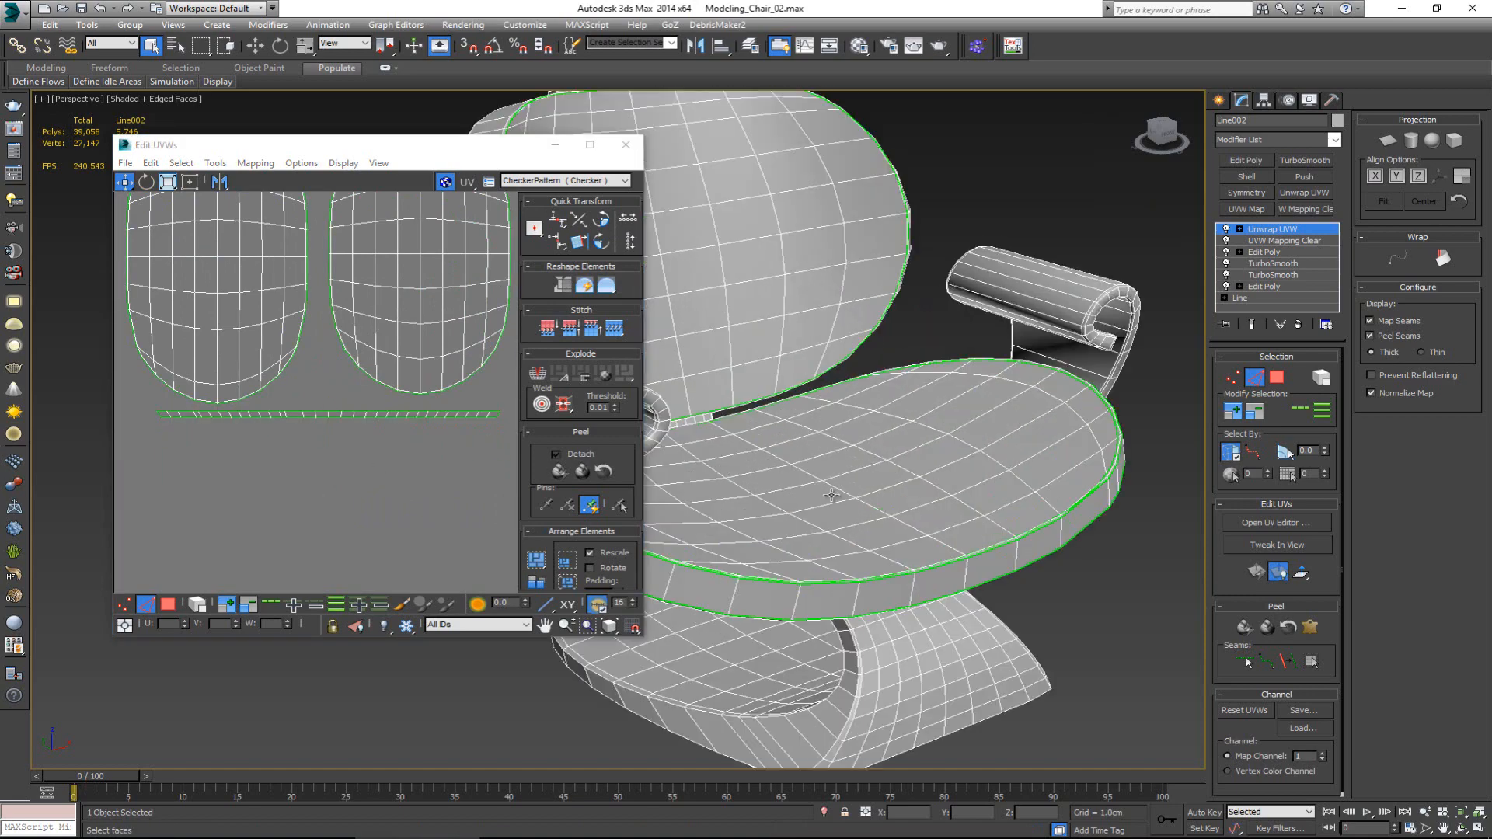
{"action": "left_click", "coordinate": [1248, 380]}
{"action": "middle_click_drag", "start_coordinate": [691, 511], "coordinate": [737, 522], "text": "alt"}
{"action": "left_click", "coordinate": [1272, 253]}
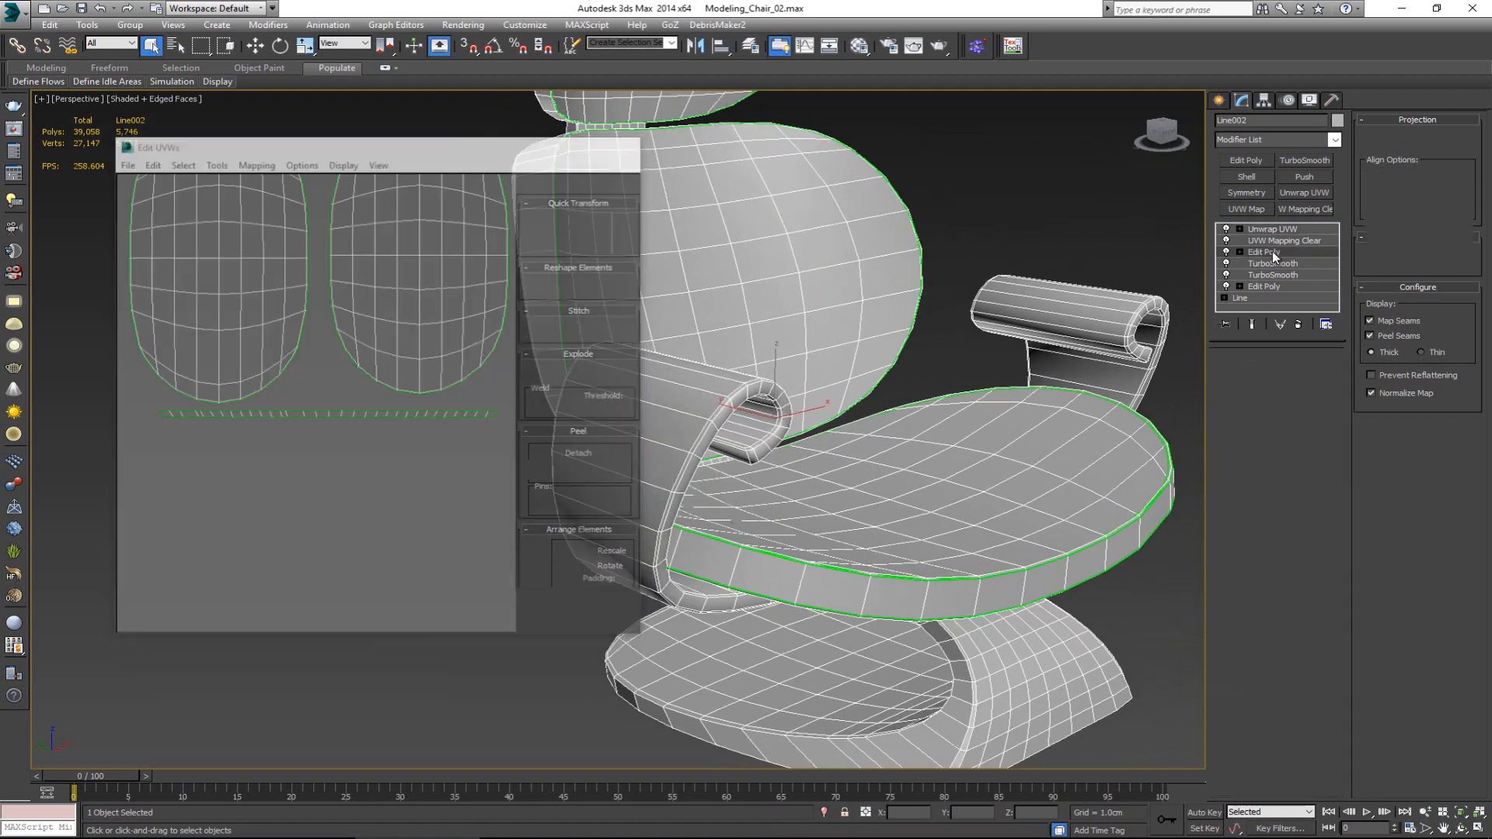
{"action": "left_click", "coordinate": [1312, 469]}
{"action": "left_click", "coordinate": [968, 539]}
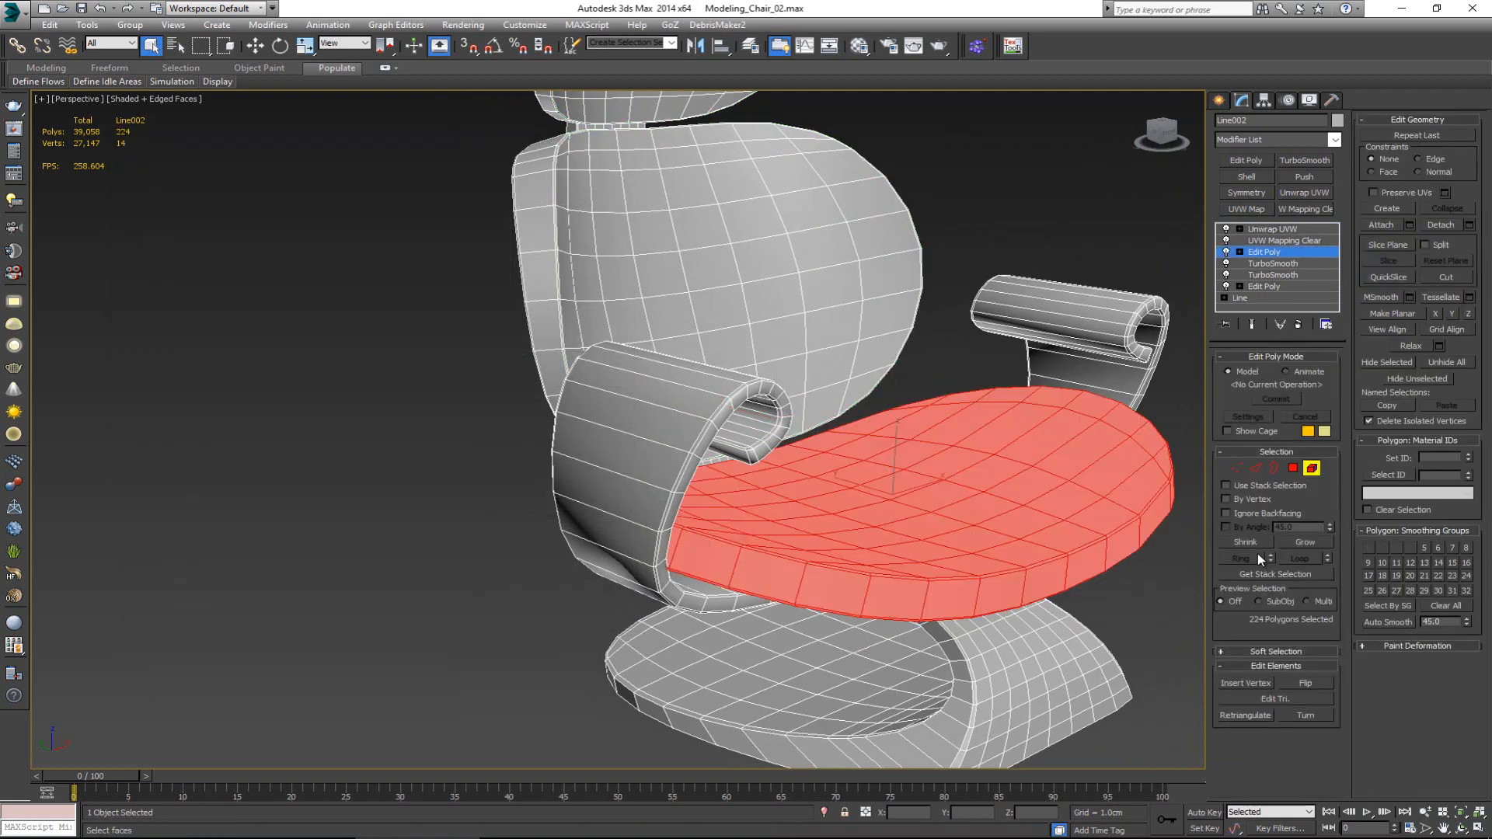
{"action": "left_click", "coordinate": [1399, 361]}
{"action": "left_click", "coordinate": [1312, 469]}
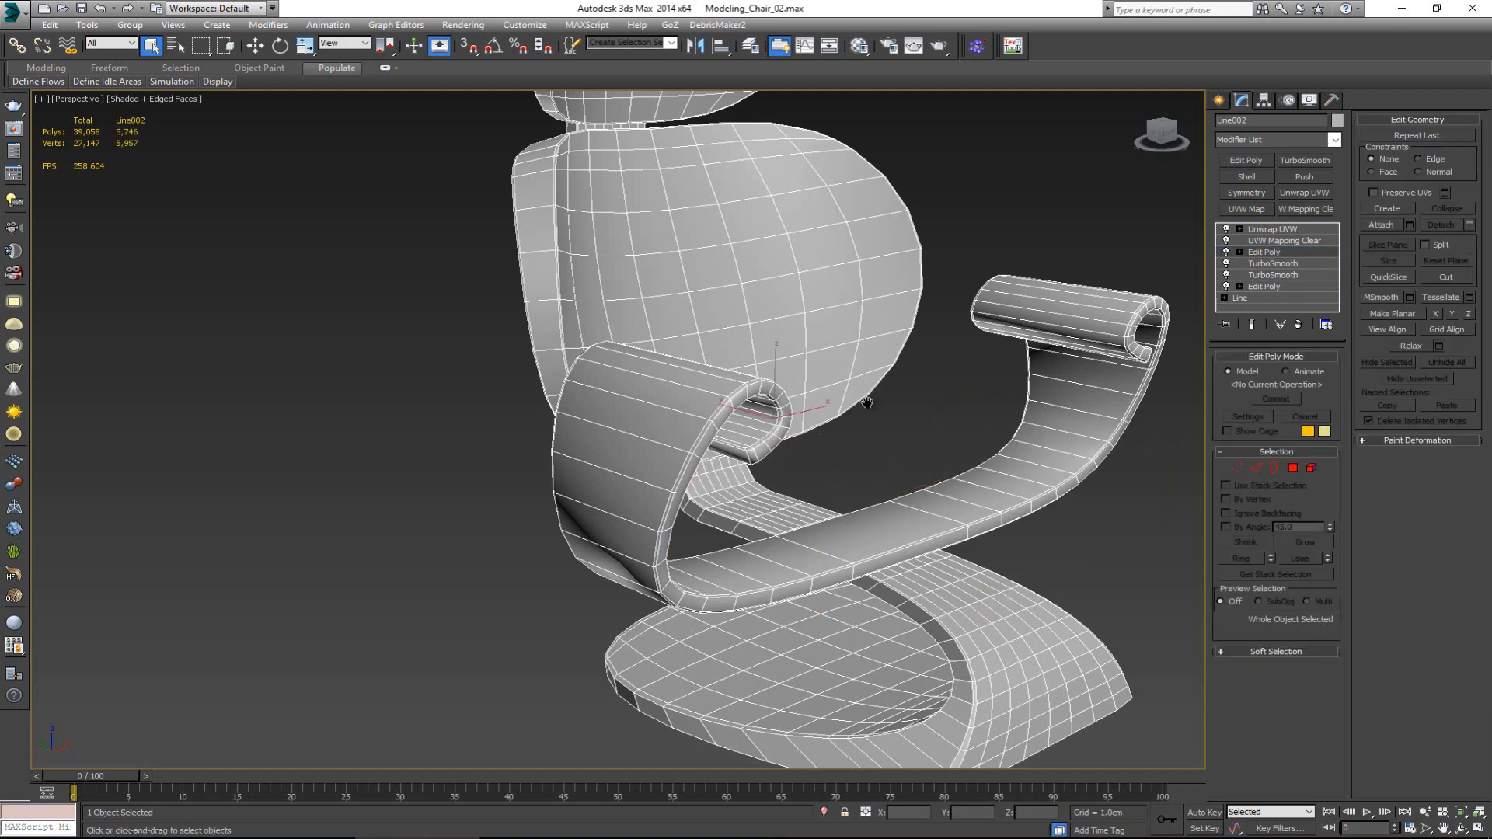
- Return to Unwrap UVW and convert the front and rear edge loops around the large backrest shell's side band to peel seams
{"action": "scroll", "coordinate": [863, 404], "scroll_direction": "down", "scroll_amount": 5}
{"action": "middle_click_drag", "start_coordinate": [792, 421], "coordinate": [797, 404], "text": "alt"}
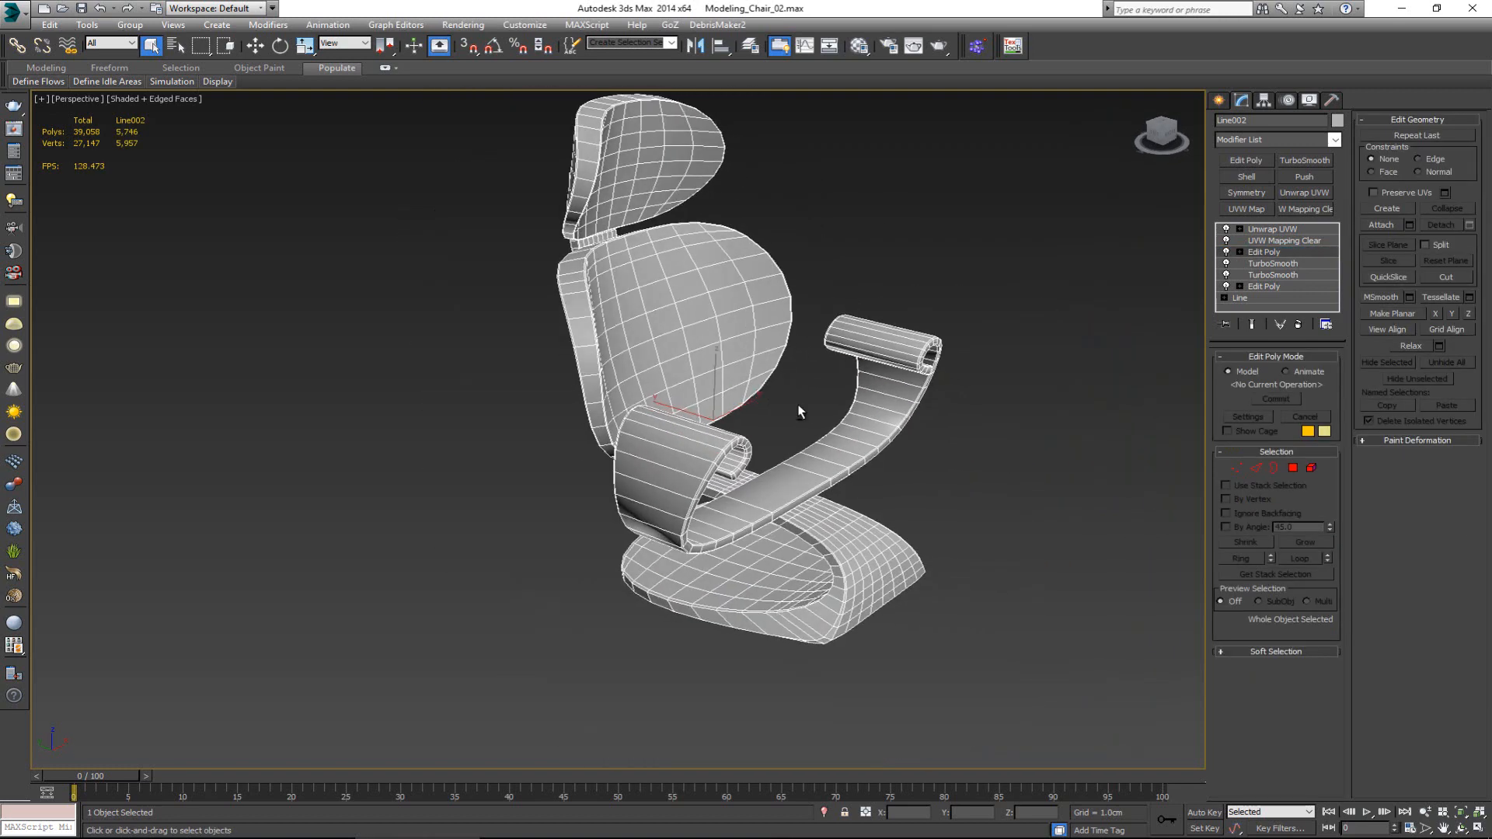
{"action": "scroll", "coordinate": [662, 415], "scroll_direction": "up", "scroll_amount": 4}
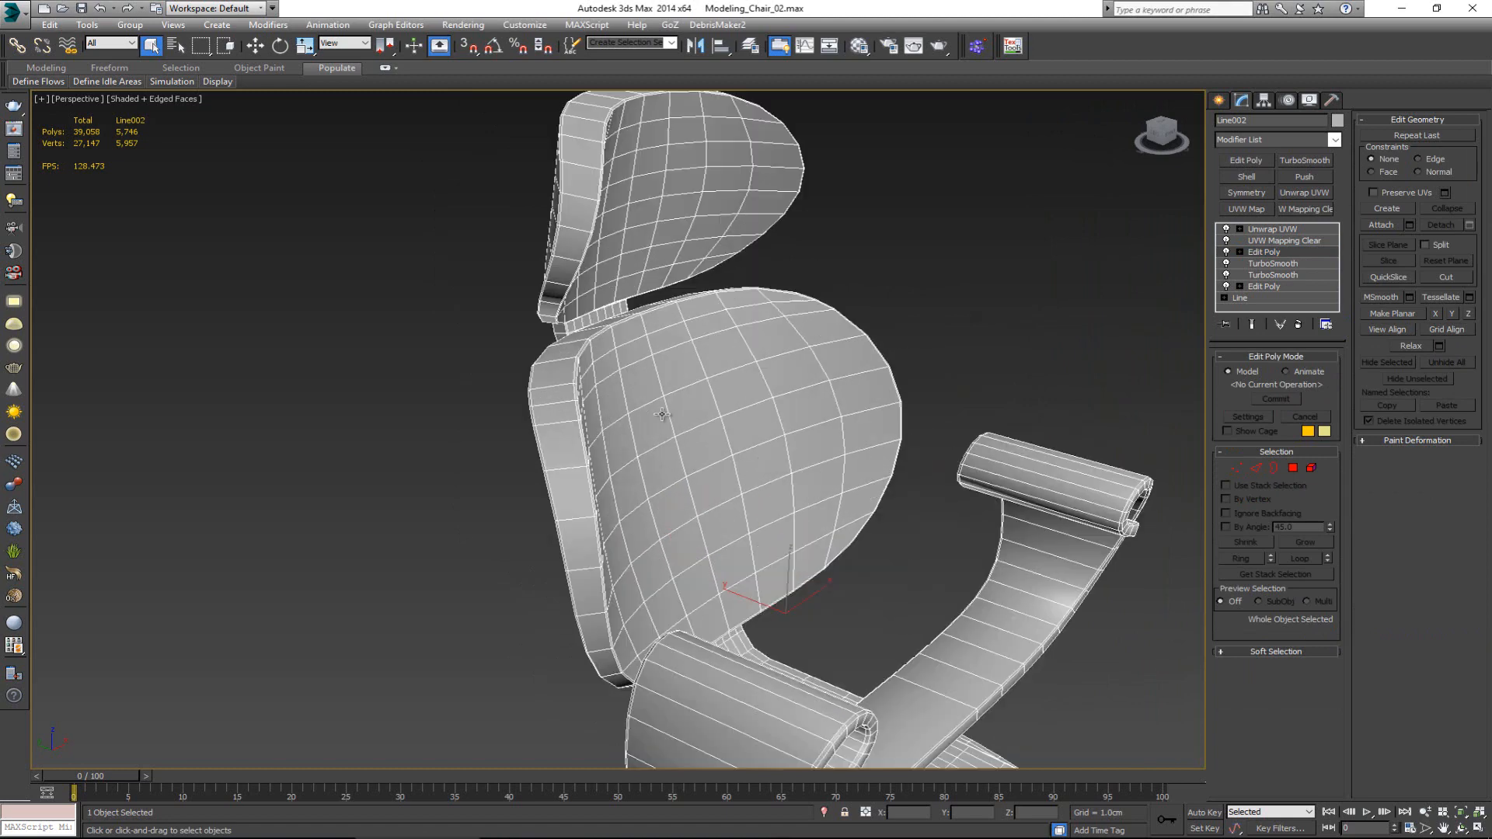
{"action": "scroll", "coordinate": [695, 427], "scroll_direction": "up", "scroll_amount": 4}
{"action": "scroll", "coordinate": [1009, 601], "scroll_direction": "down", "scroll_amount": 4}
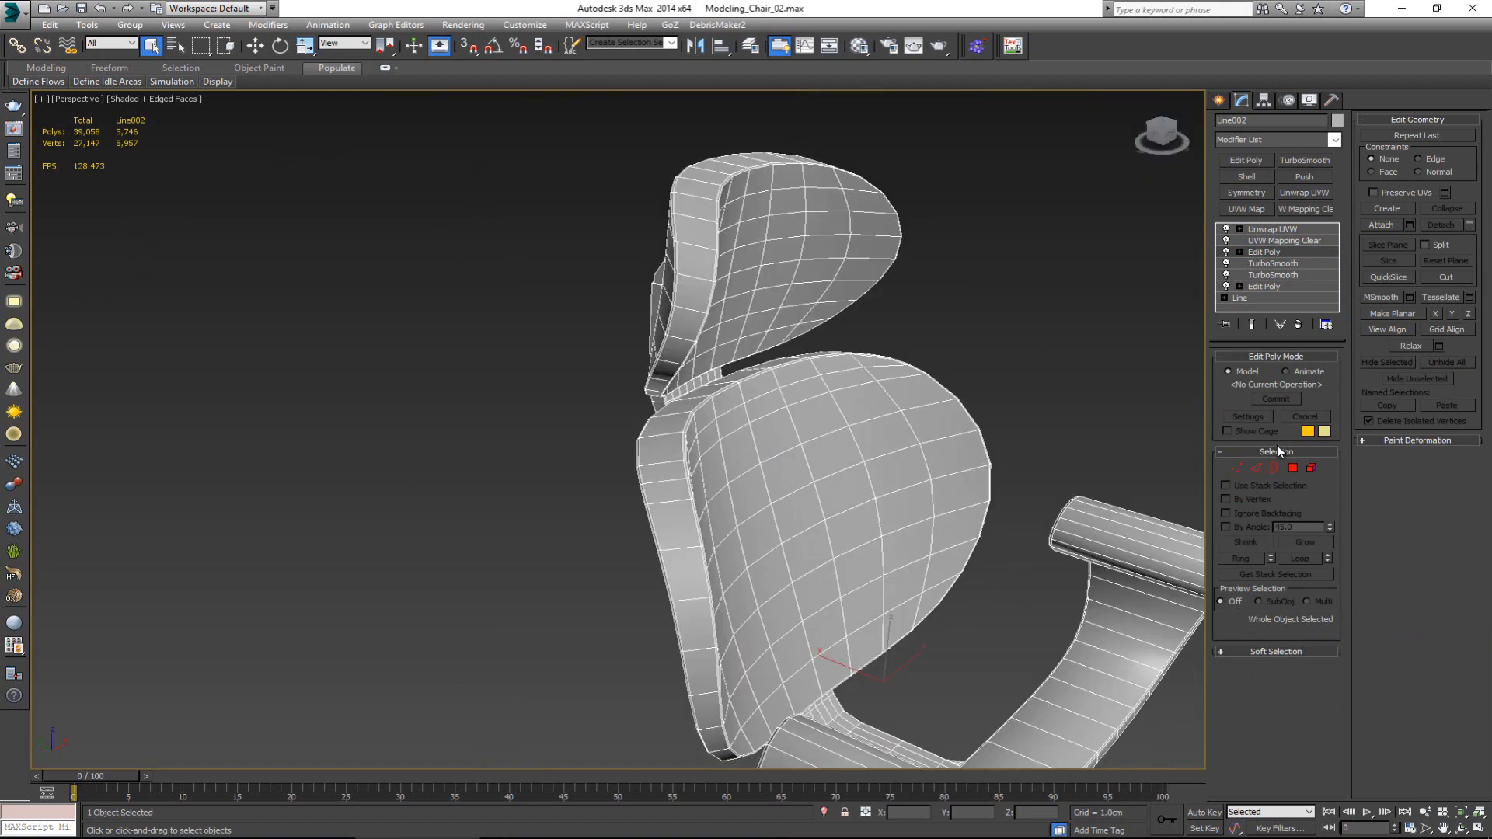
{"action": "left_click", "coordinate": [1272, 229]}
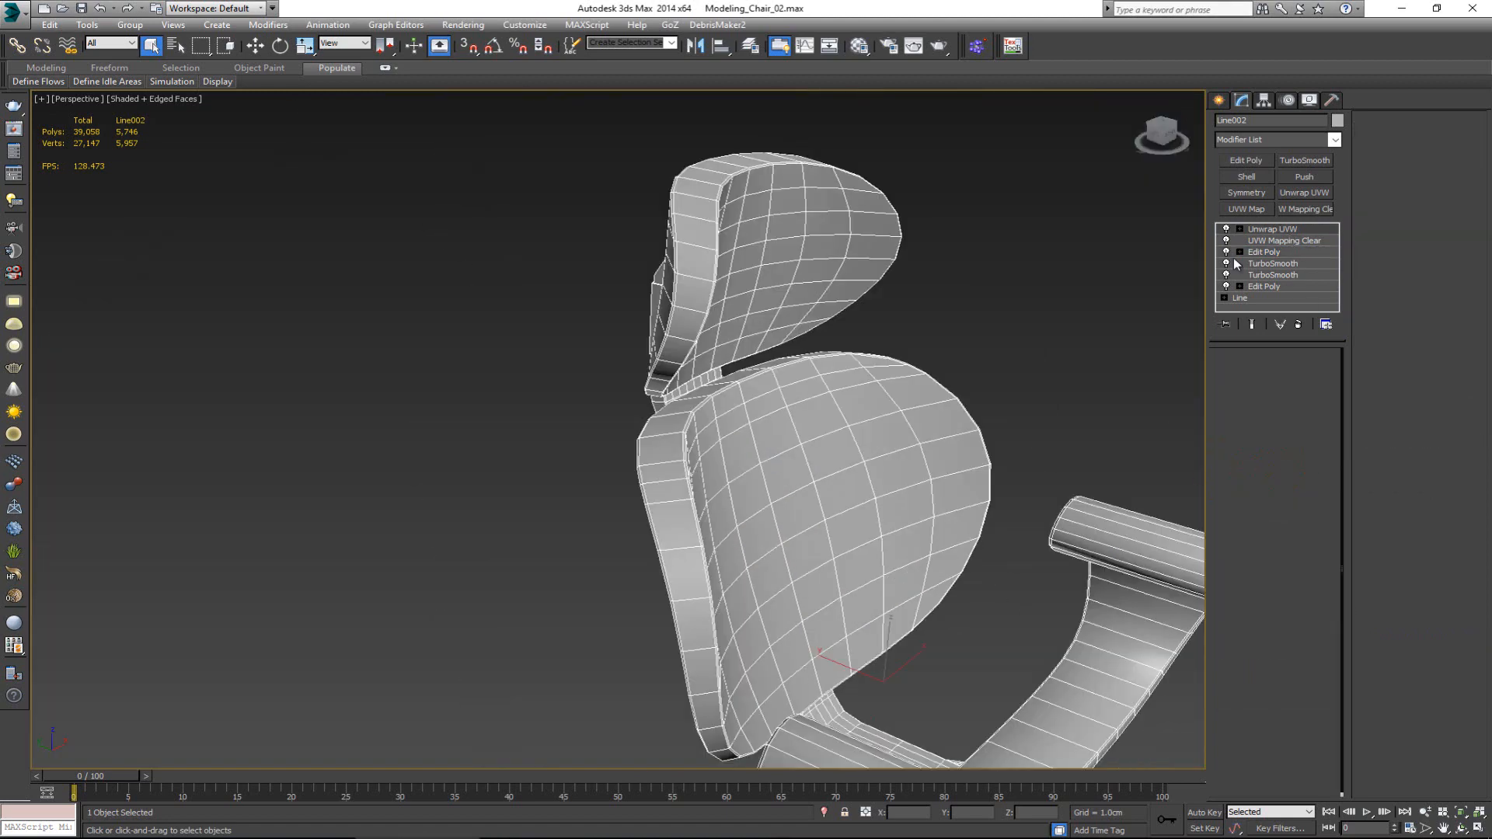
{"action": "scroll", "coordinate": [684, 458], "scroll_direction": "up", "scroll_amount": 5}
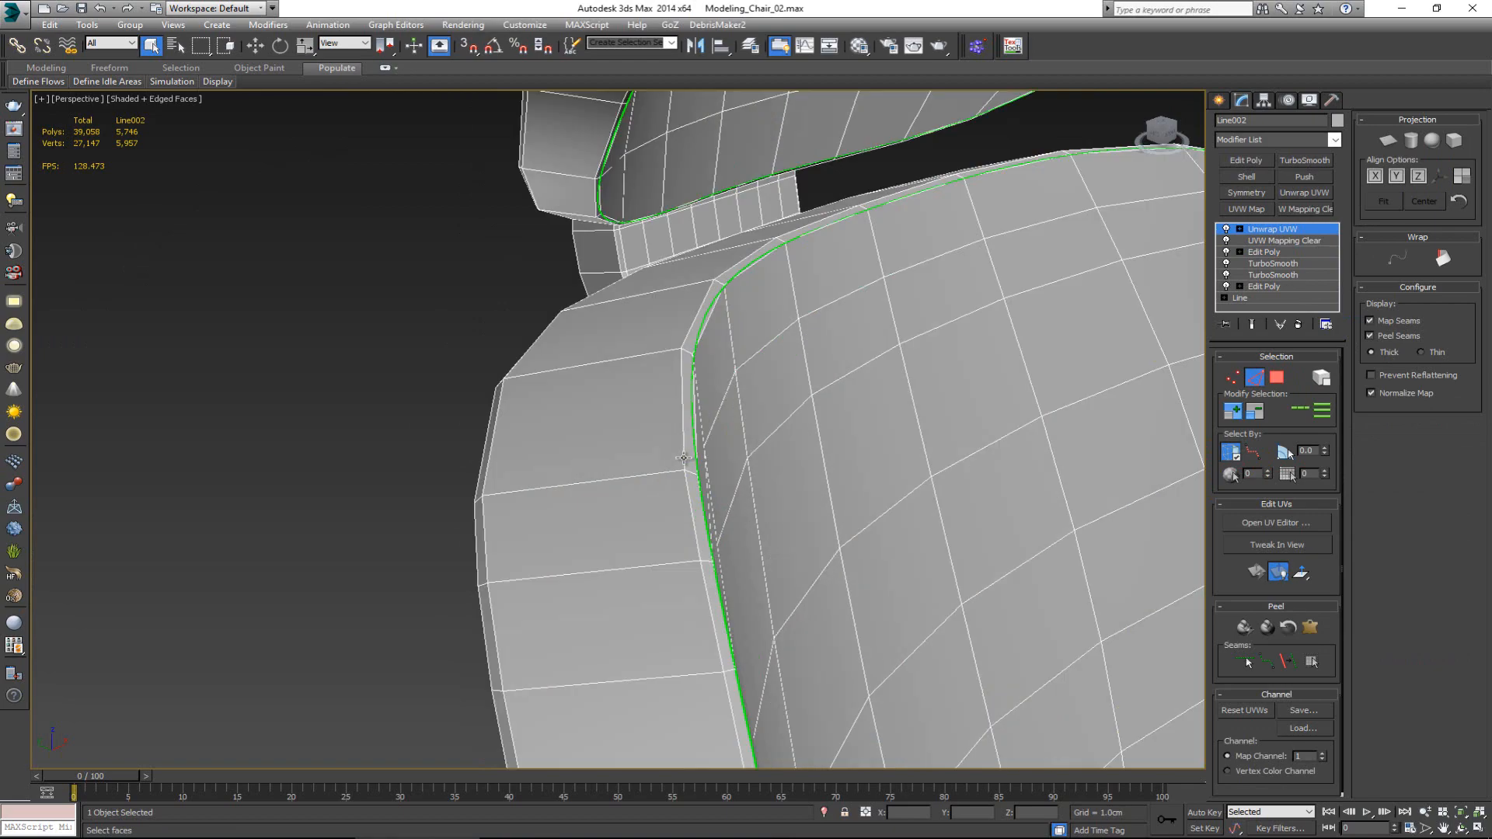
{"action": "left_click", "coordinate": [684, 459]}
{"action": "middle_click_drag", "start_coordinate": [684, 458], "coordinate": [727, 411], "text": "alt"}
{"action": "left_click", "coordinate": [548, 514], "text": "ctrl"}
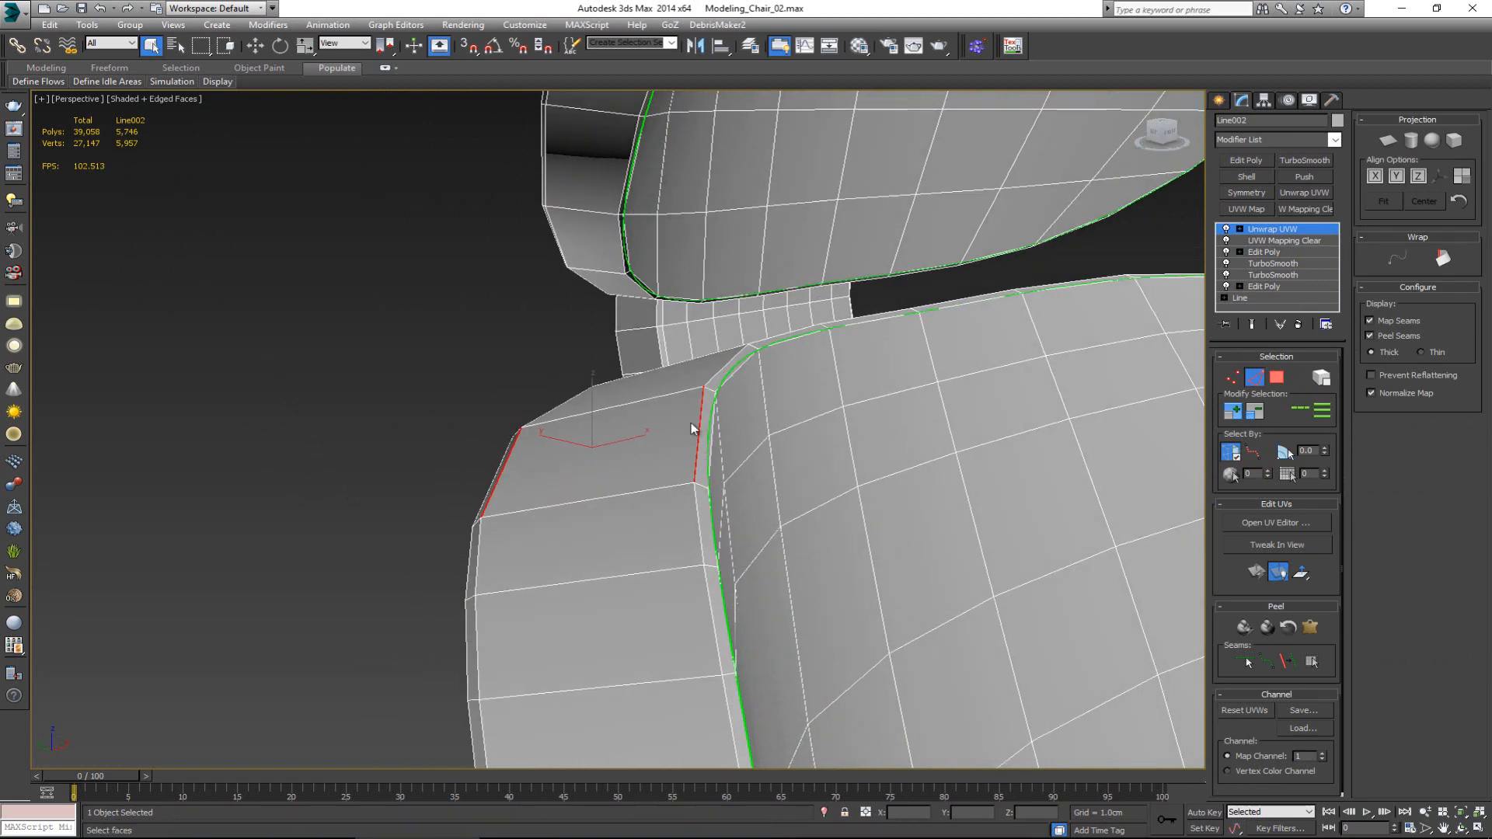
{"action": "middle_click_drag", "start_coordinate": [709, 641], "coordinate": [592, 437]}
{"action": "scroll", "coordinate": [599, 446], "scroll_direction": "down", "scroll_amount": 6}
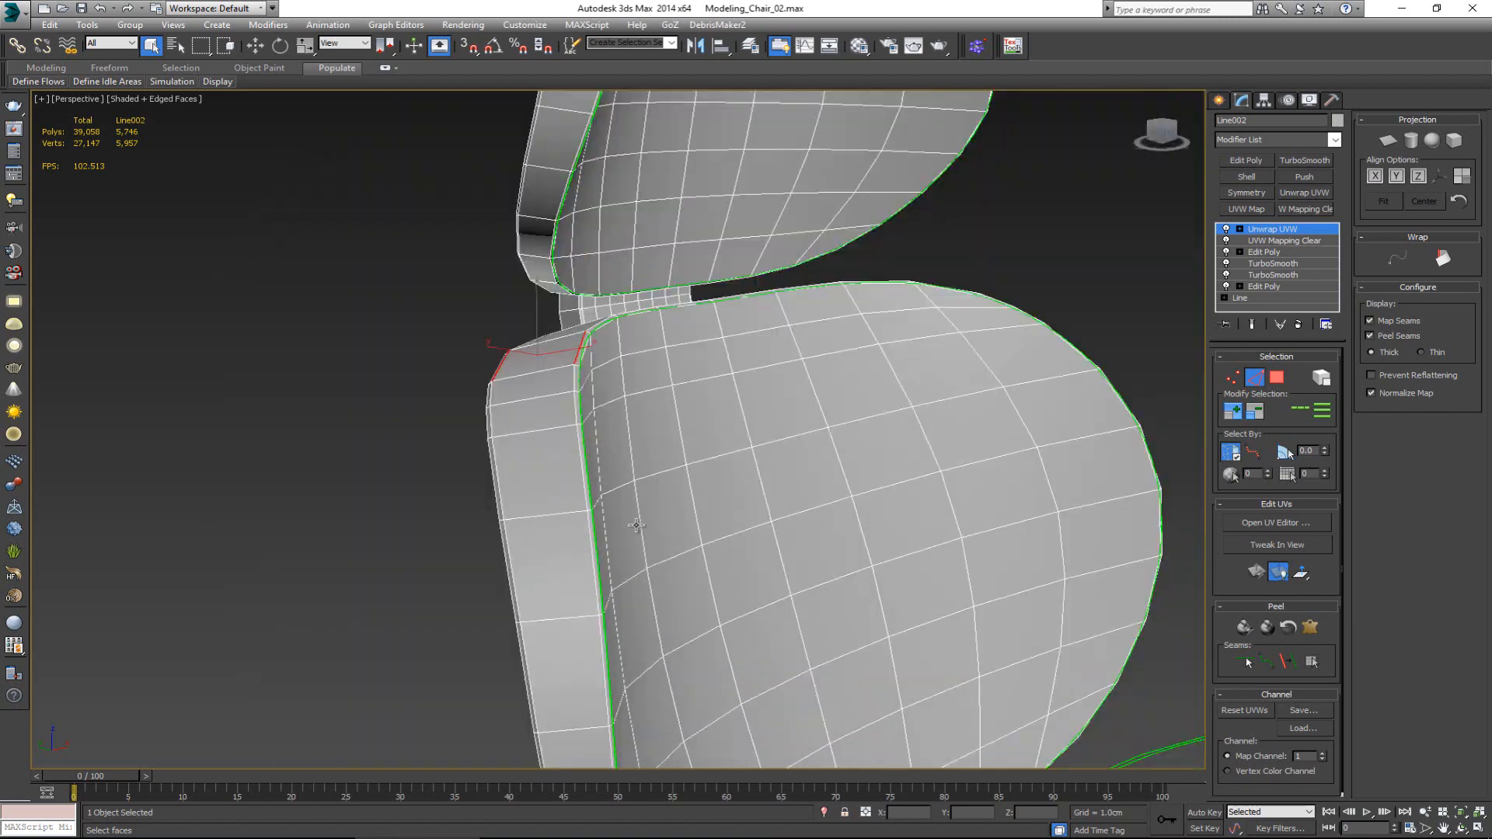
{"action": "middle_click_drag", "start_coordinate": [696, 523], "coordinate": [1017, 573], "text": "alt"}
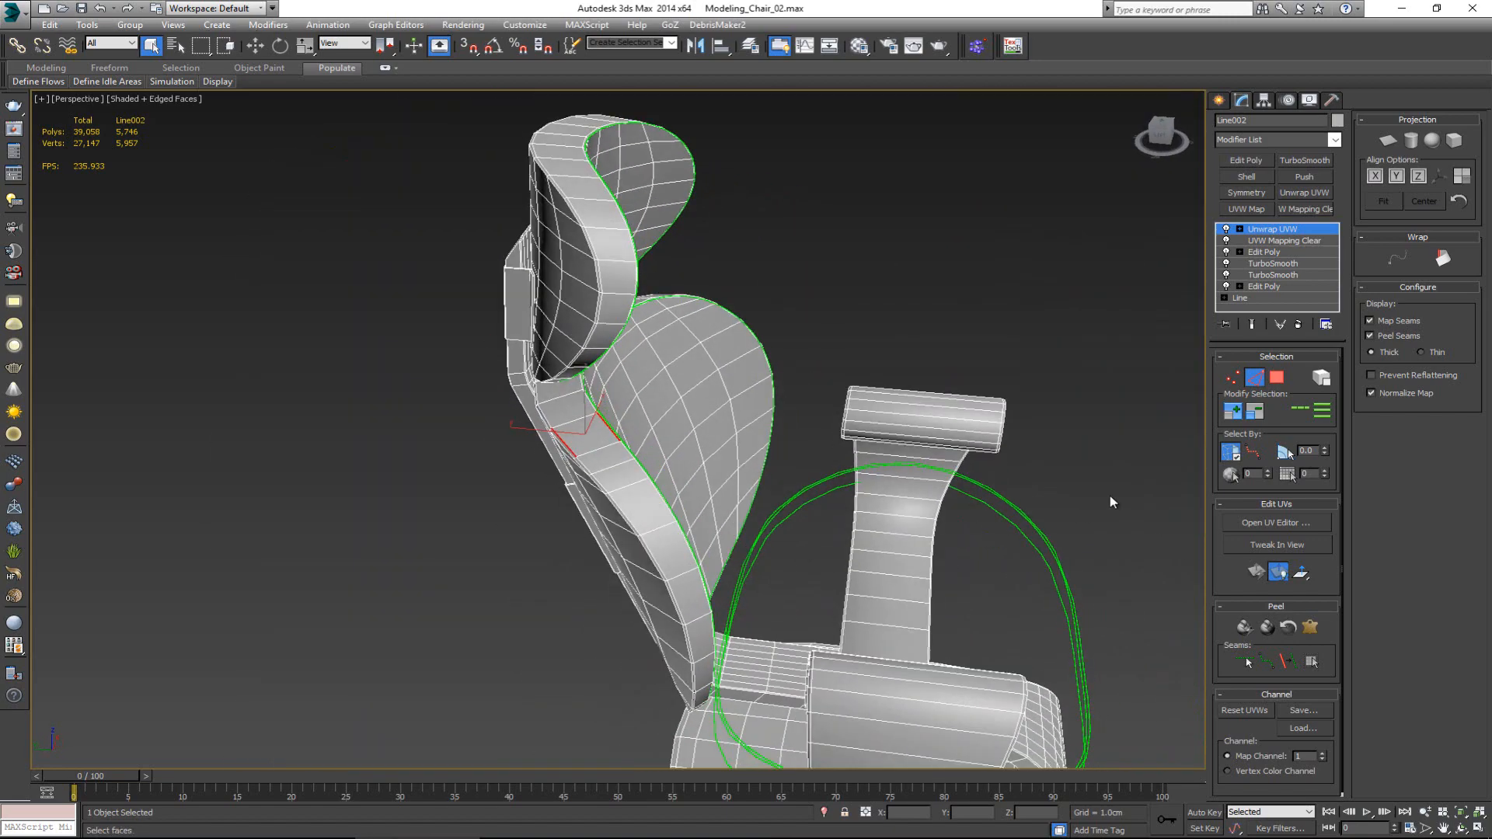
{"action": "middle_click_drag", "start_coordinate": [1088, 542], "coordinate": [981, 471], "text": "alt"}
{"action": "middle_click_drag", "start_coordinate": [541, 326], "coordinate": [643, 429], "text": "alt"}
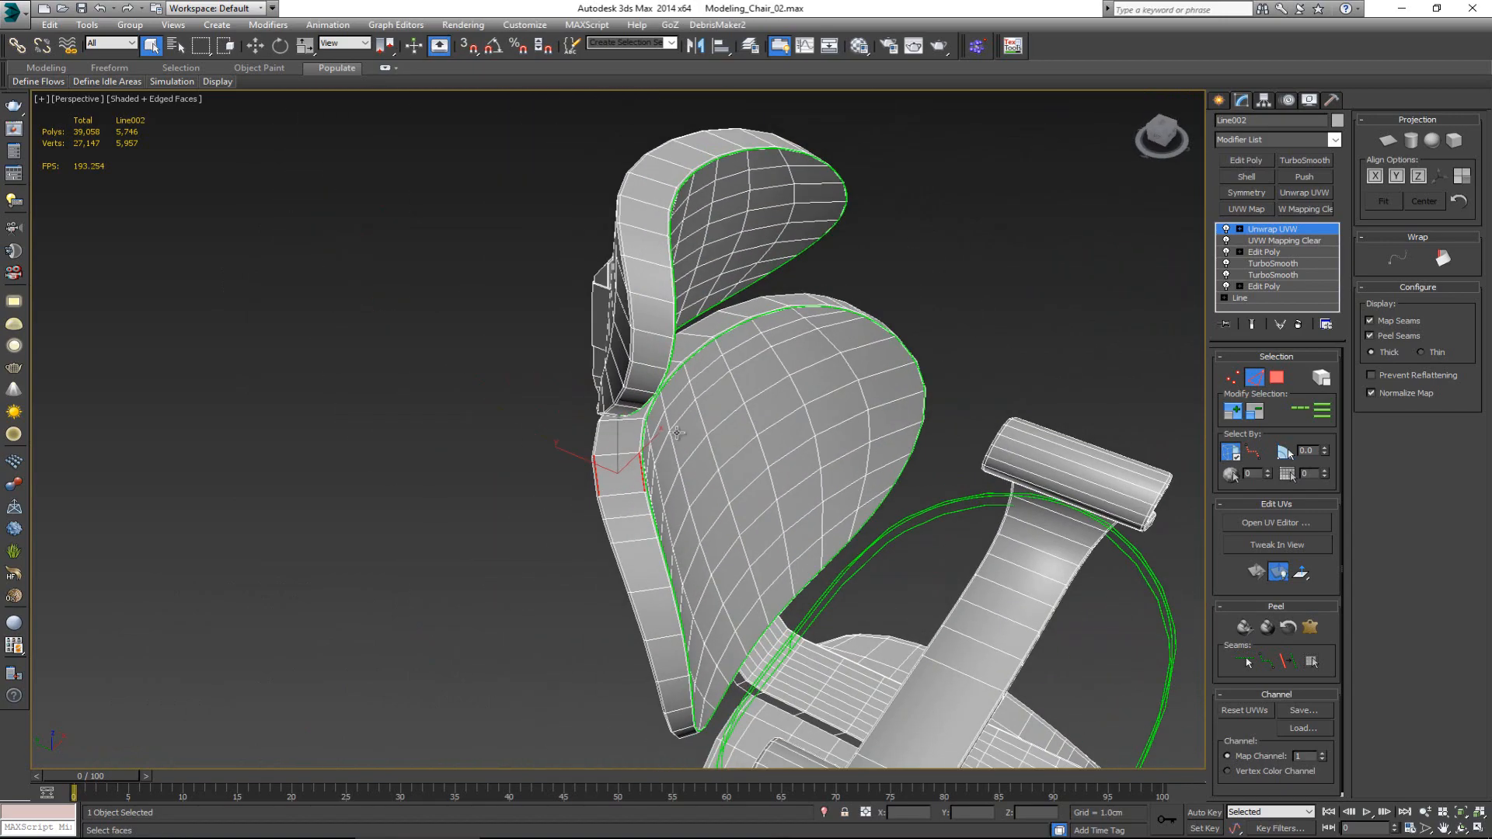
{"action": "scroll", "coordinate": [629, 453], "scroll_direction": "up", "scroll_amount": 5}
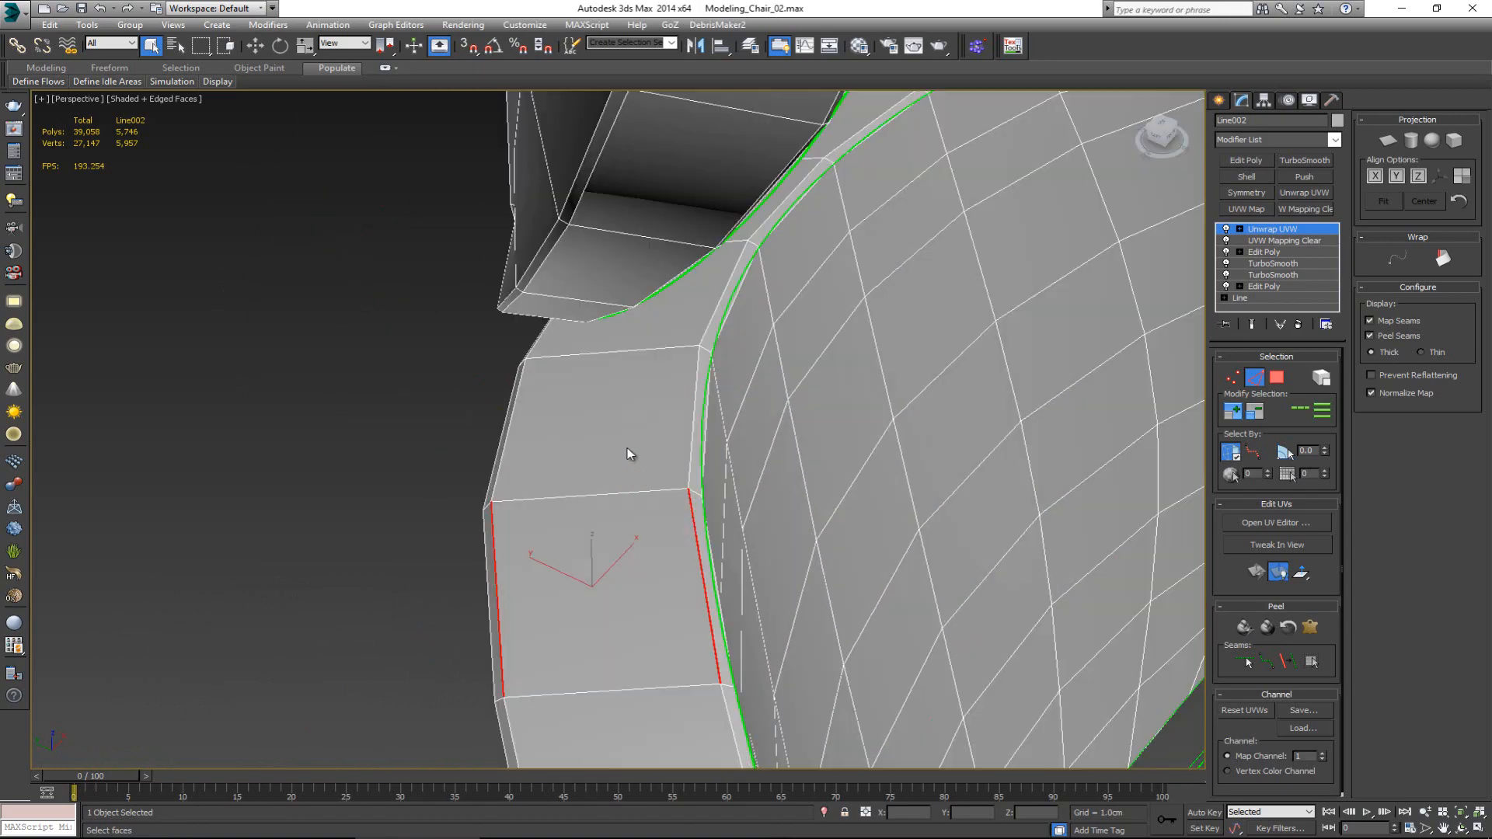
{"action": "left_click", "coordinate": [1299, 412]}
{"action": "scroll", "coordinate": [1166, 574], "scroll_direction": "down", "scroll_amount": 5}
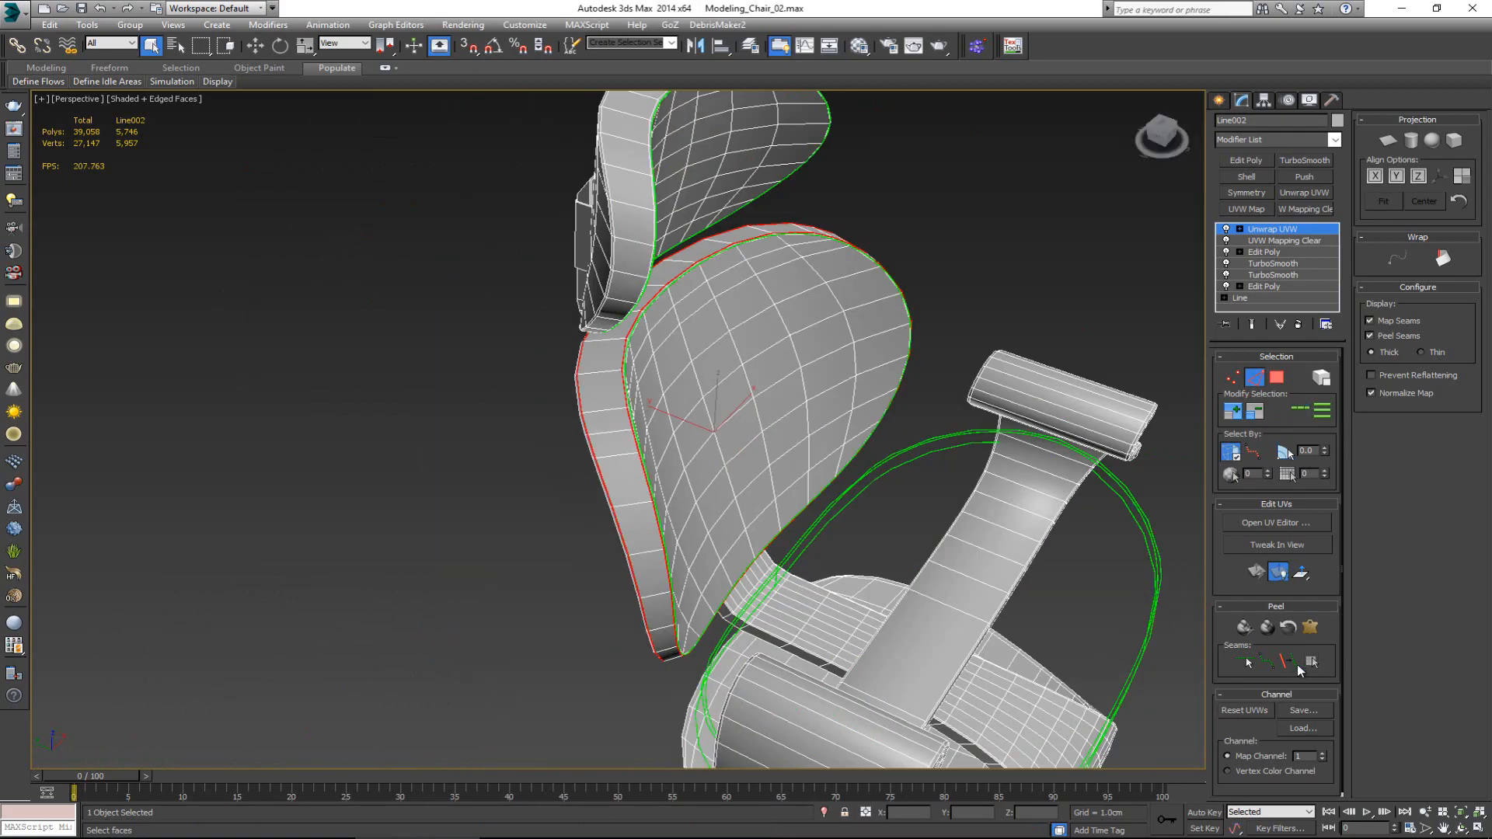
{"action": "left_click", "coordinate": [1295, 663]}
- Convert one short edge crossing the backrest shell's side band at its lower end to a peel seam
{"action": "middle_click_drag", "start_coordinate": [854, 544], "coordinate": [567, 474], "text": "alt"}
{"action": "scroll", "coordinate": [782, 584], "scroll_direction": "up", "scroll_amount": 6}
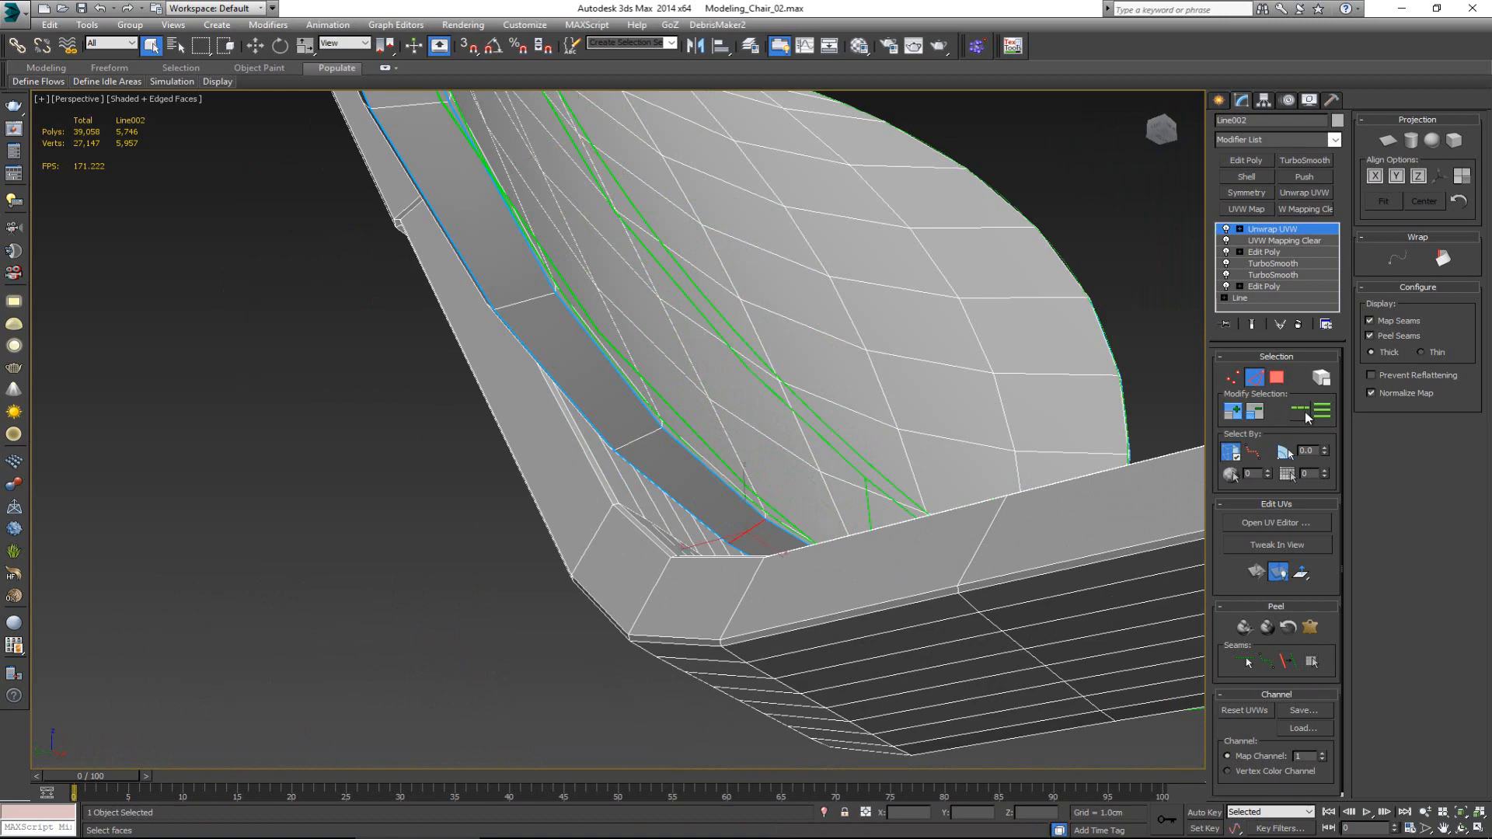
{"action": "left_click", "coordinate": [1288, 663]}
{"action": "middle_click_drag", "start_coordinate": [843, 448], "coordinate": [752, 466], "text": "alt"}
- Expand a face selection on the backrest shell's front surface to its seams, Quick Peel it, and place the island below the checkered tile
{"action": "key", "text": "3"}
{"action": "scroll", "coordinate": [751, 466], "scroll_direction": "down", "scroll_amount": 6}
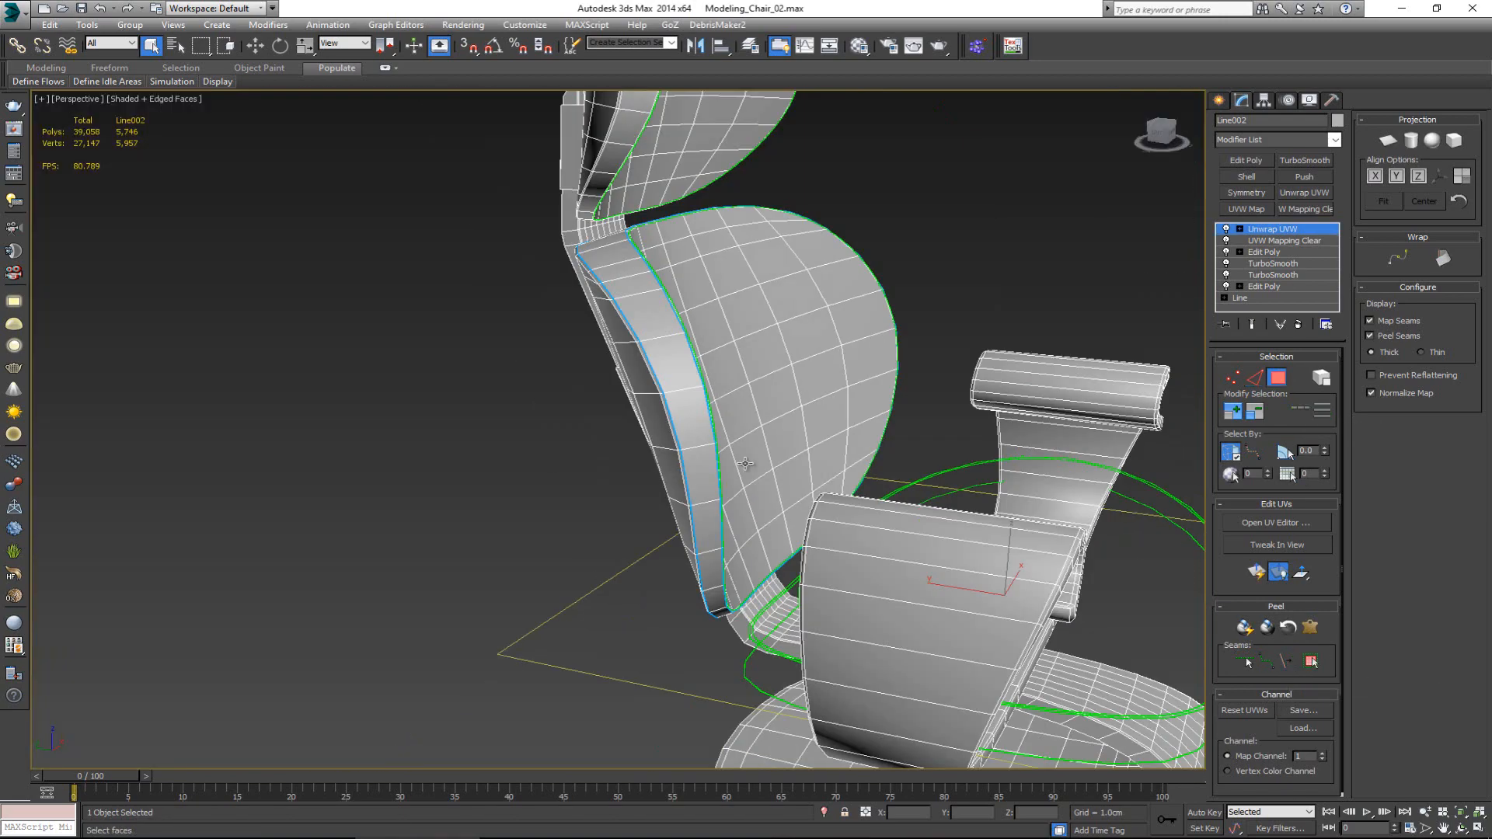
{"action": "middle_click_drag", "start_coordinate": [742, 321], "coordinate": [666, 404], "text": "alt"}
{"action": "left_click", "coordinate": [686, 284]}
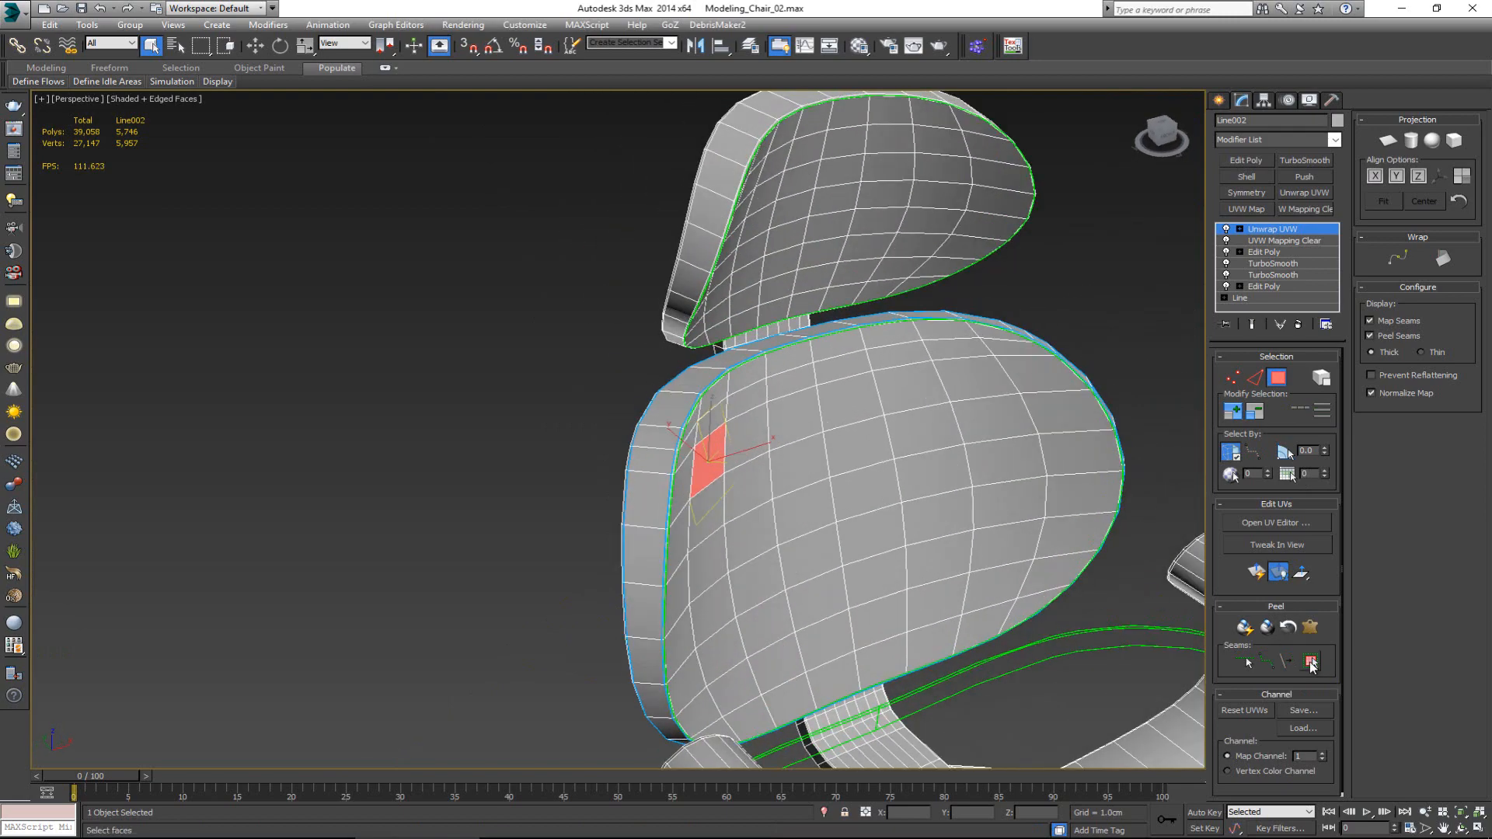
{"action": "left_click", "coordinate": [1312, 662]}
{"action": "left_click", "coordinate": [1275, 522]}
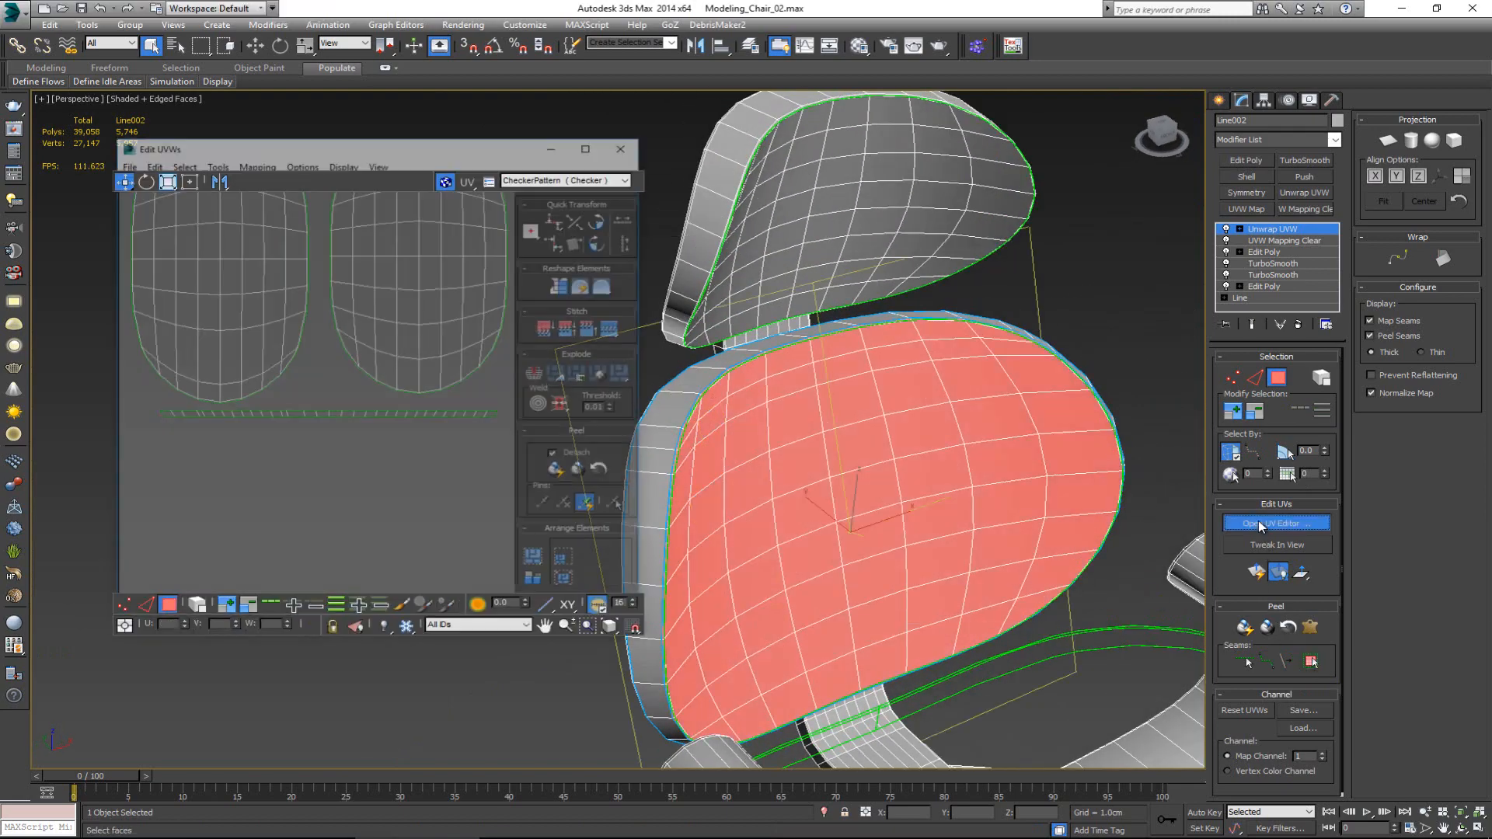
{"action": "scroll", "coordinate": [429, 414], "scroll_direction": "down", "scroll_amount": 6}
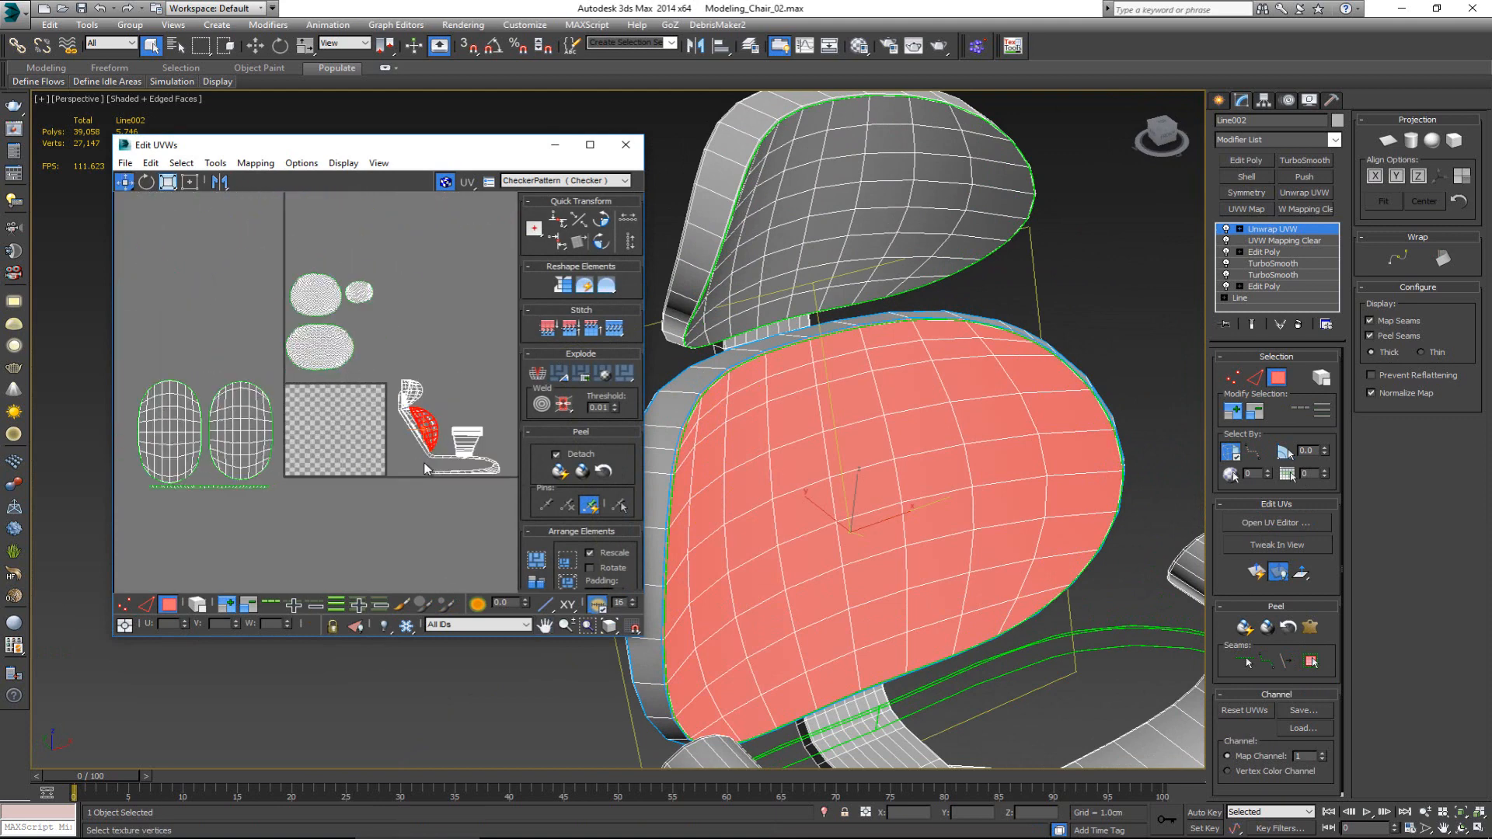
{"action": "left_click", "coordinate": [561, 470]}
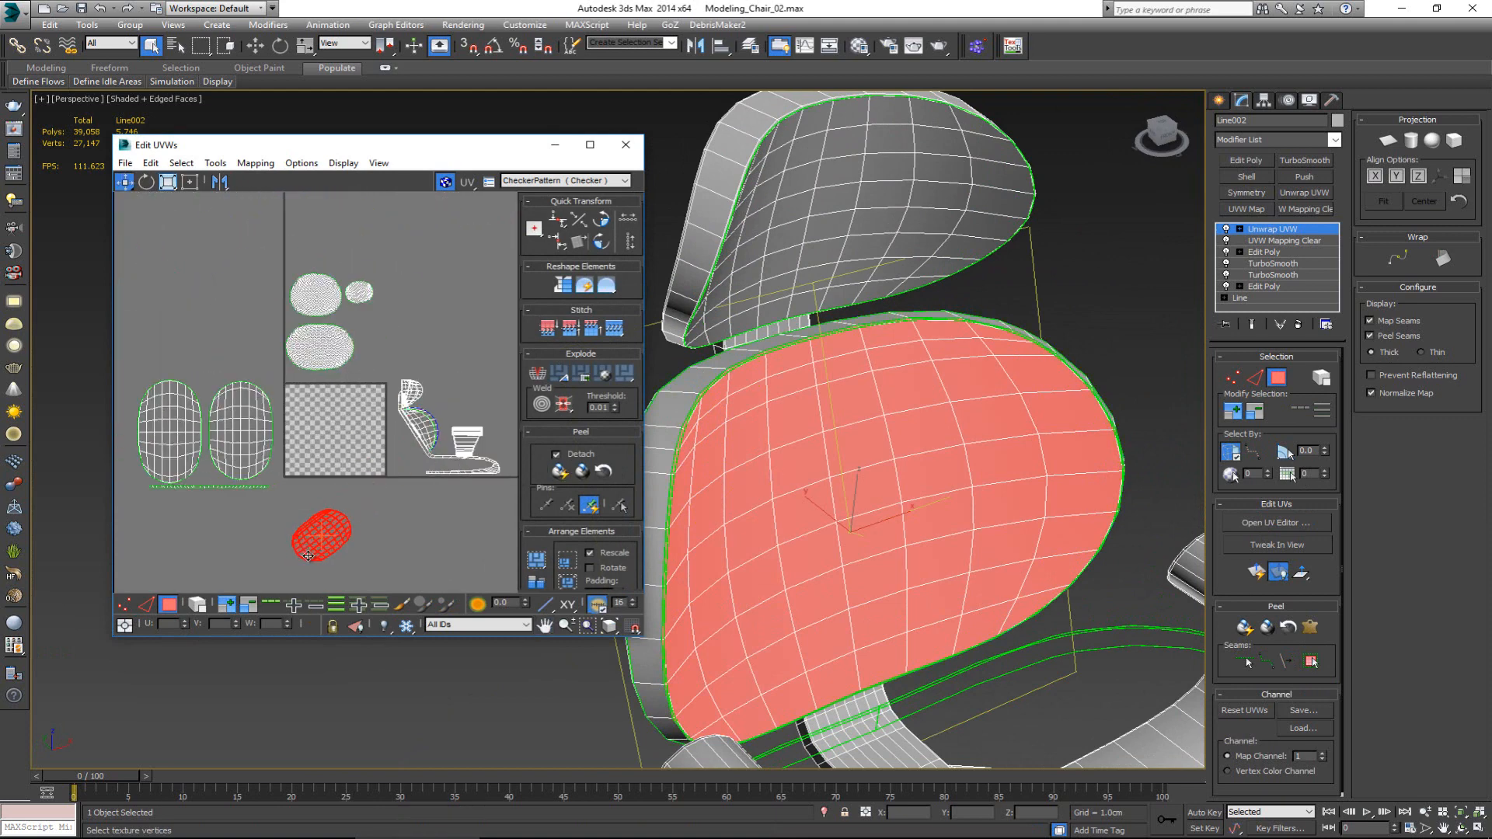
- Select the entire UV island of the backrest shell's front surface and rotate it so that it stands upright
{"action": "key", "text": "e"}
{"action": "left_click", "coordinate": [338, 548]}
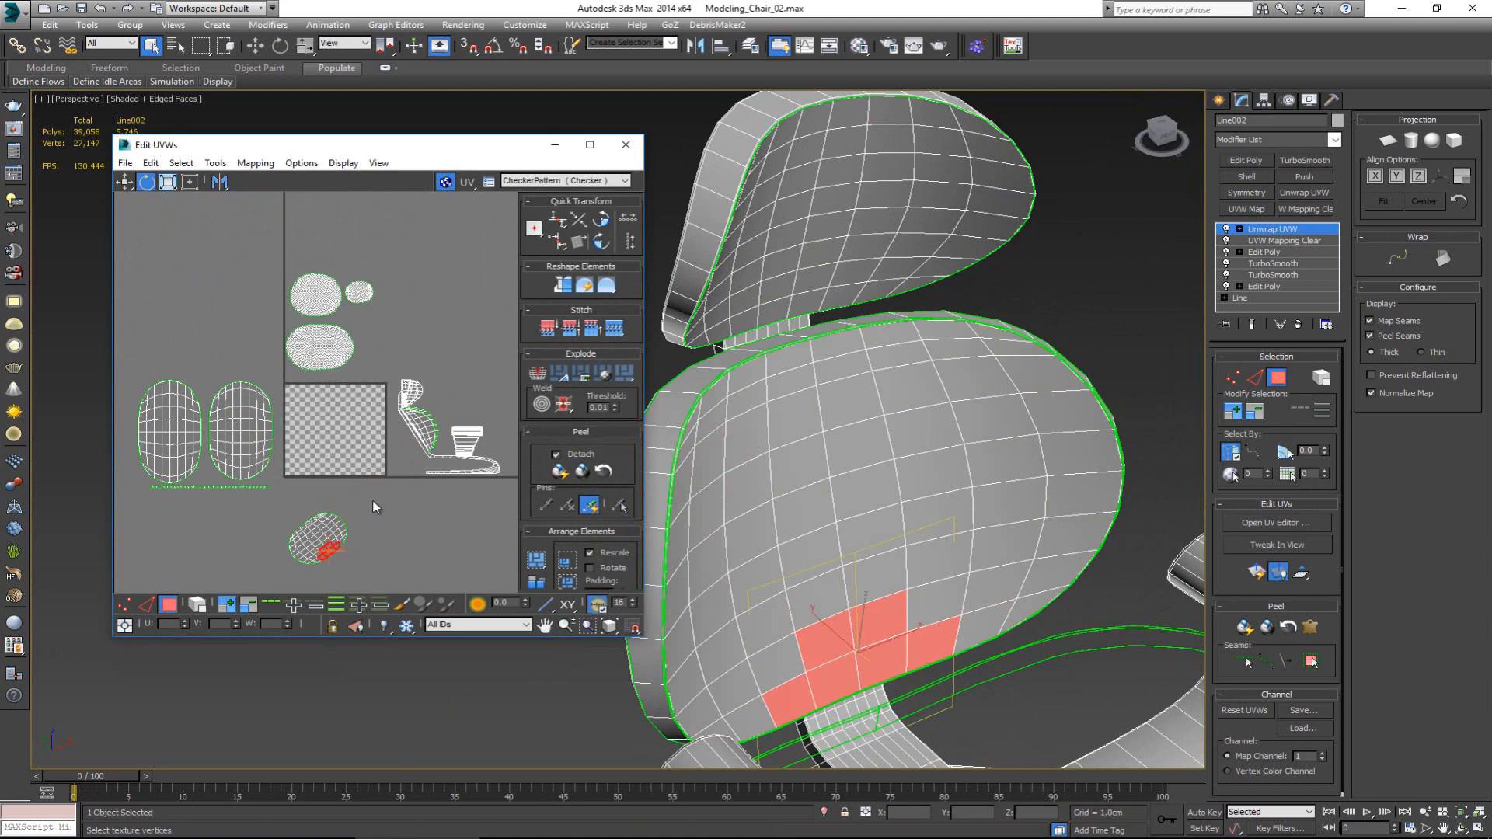
{"action": "left_click_drag", "start_coordinate": [372, 501], "coordinate": [338, 538]}
{"action": "left_click", "coordinate": [423, 516]}
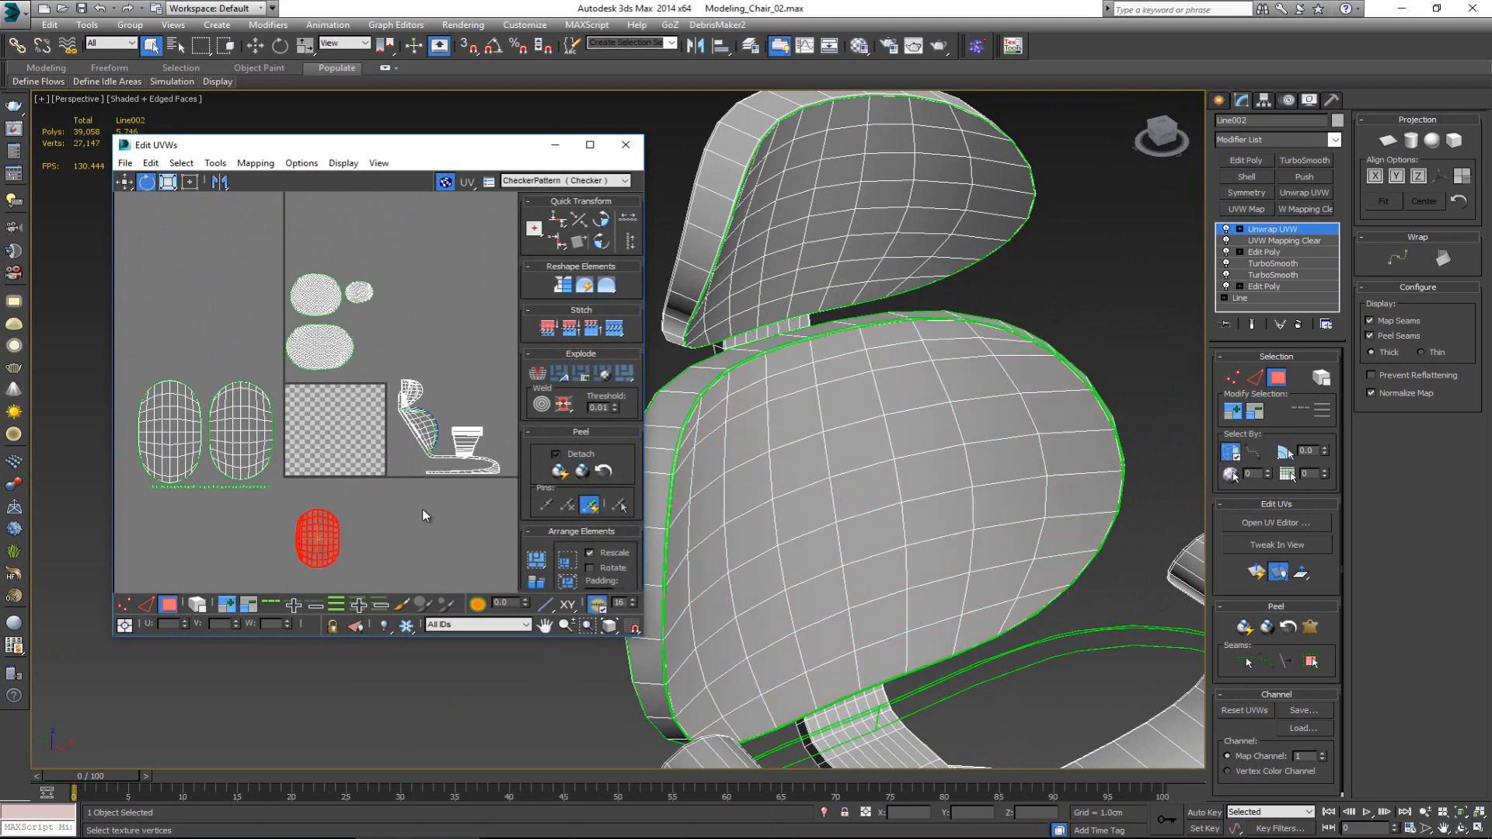
- Quick Peel the backrest shell's rear surface up to its seams, rotate its island upright and place it right of the front surface's island
{"action": "middle_click_drag", "start_coordinate": [807, 529], "coordinate": [967, 544], "text": "alt"}
{"action": "left_click", "coordinate": [810, 651]}
{"action": "middle_click_drag", "start_coordinate": [809, 651], "coordinate": [968, 598], "text": "alt"}
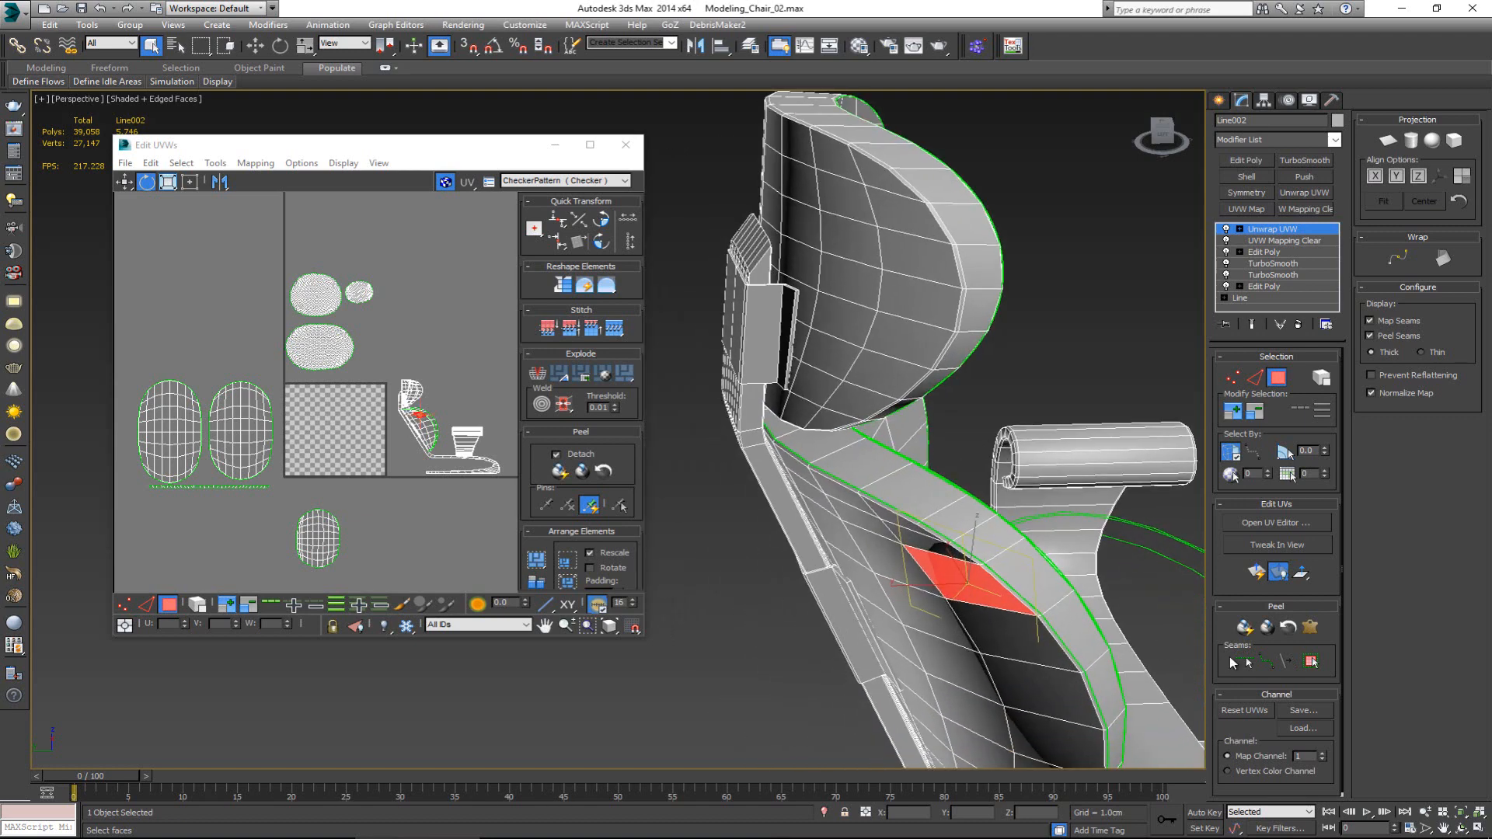
{"action": "left_click", "coordinate": [1311, 661]}
{"action": "left_click", "coordinate": [1244, 627]}
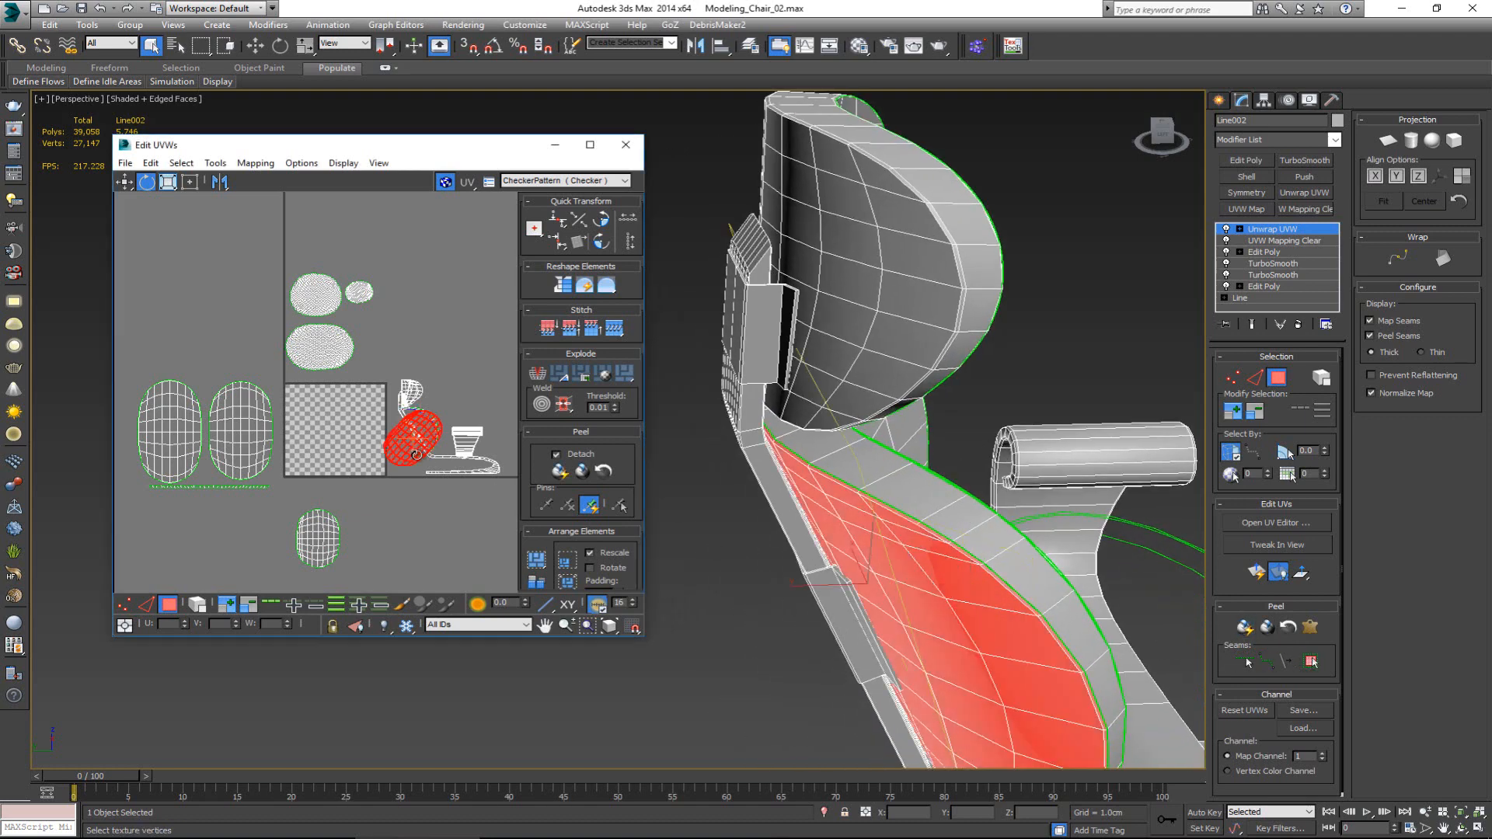
{"action": "left_click_drag", "start_coordinate": [411, 455], "coordinate": [378, 557]}
{"action": "key", "text": "w"}
- Quick Peel the backrest shell's side band up to its seams, then rotate its island horizontal above the shell's front and rear islands
{"action": "left_click", "coordinate": [922, 505]}
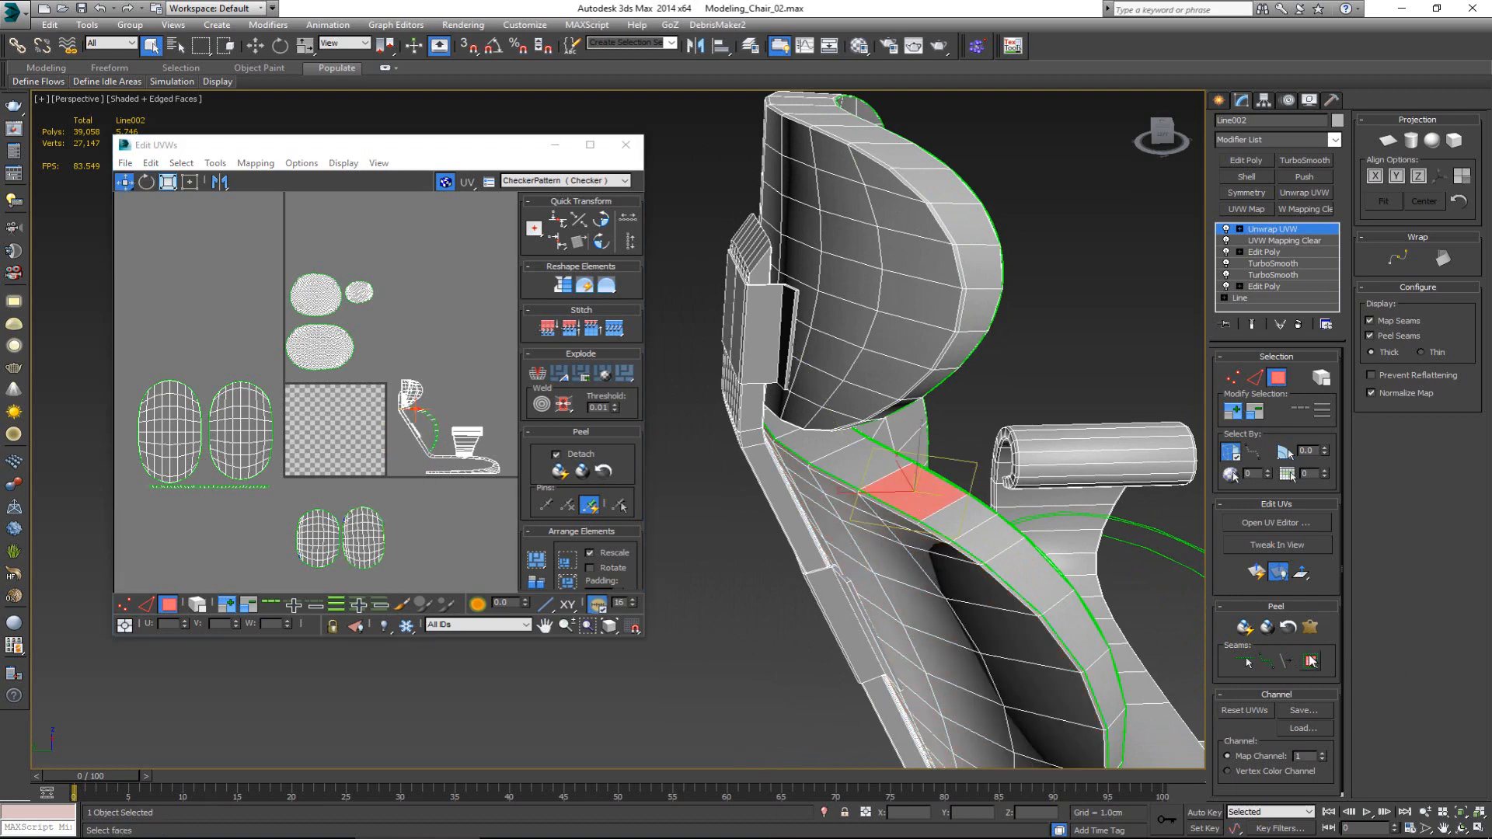
{"action": "left_click", "coordinate": [1311, 661]}
{"action": "left_click", "coordinate": [1246, 627]}
{"action": "middle_click_drag", "start_coordinate": [353, 418], "coordinate": [359, 334]}
{"action": "scroll", "coordinate": [363, 337], "scroll_direction": "up", "scroll_amount": 1}
{"action": "scroll", "coordinate": [427, 331], "scroll_direction": "up", "scroll_amount": 1}
{"action": "left_click_drag", "start_coordinate": [421, 375], "coordinate": [370, 447]}
{"action": "key", "text": "e"}
{"action": "scroll", "coordinate": [341, 475], "scroll_direction": "up", "scroll_amount": 5}
- Align both long edge loops of the backrest side band's island horizontally so that the strip is straight
{"action": "key", "text": "2"}
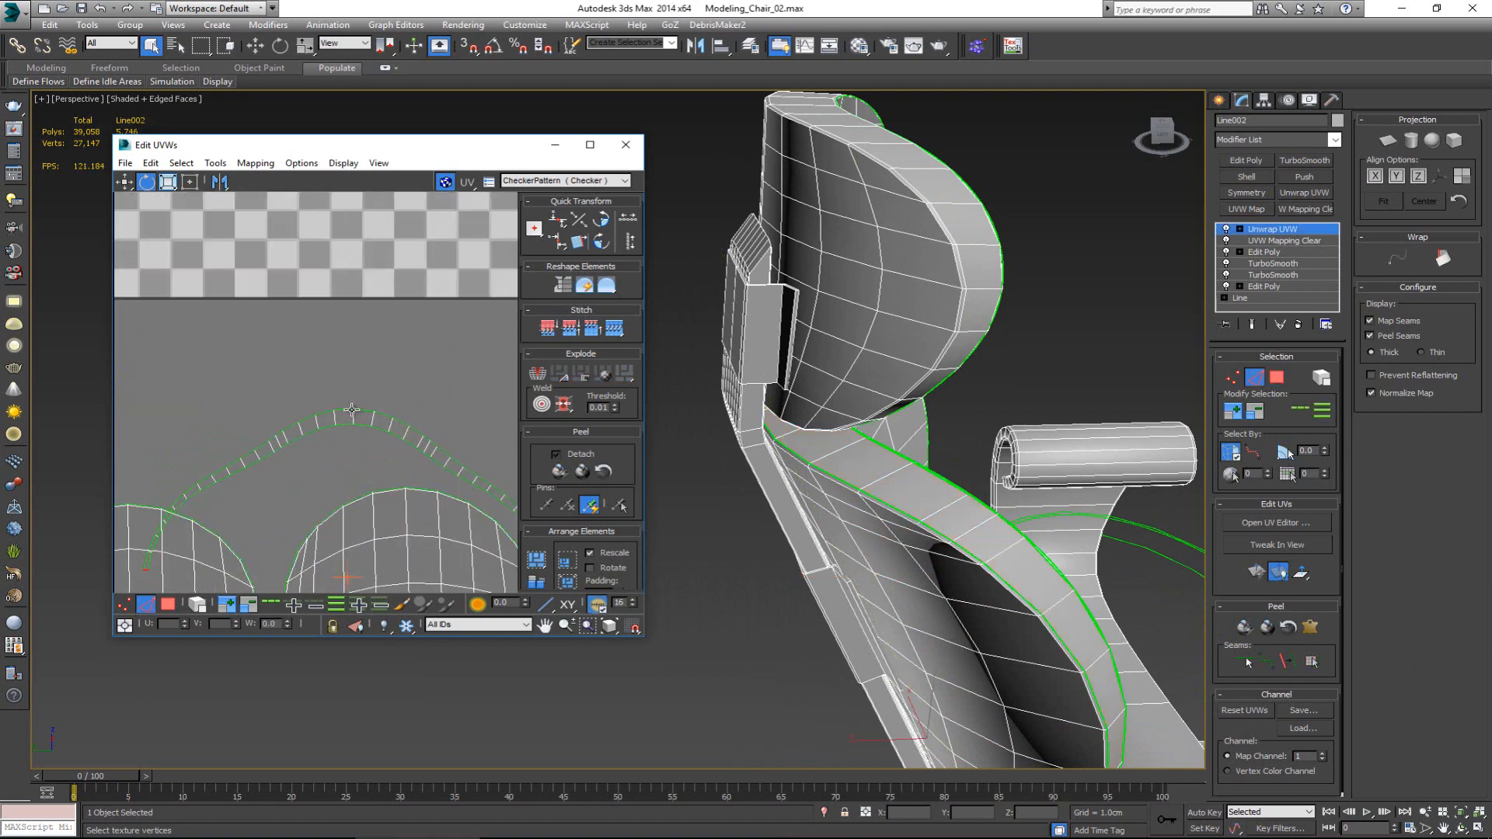
{"action": "double_click", "coordinate": [352, 409]}
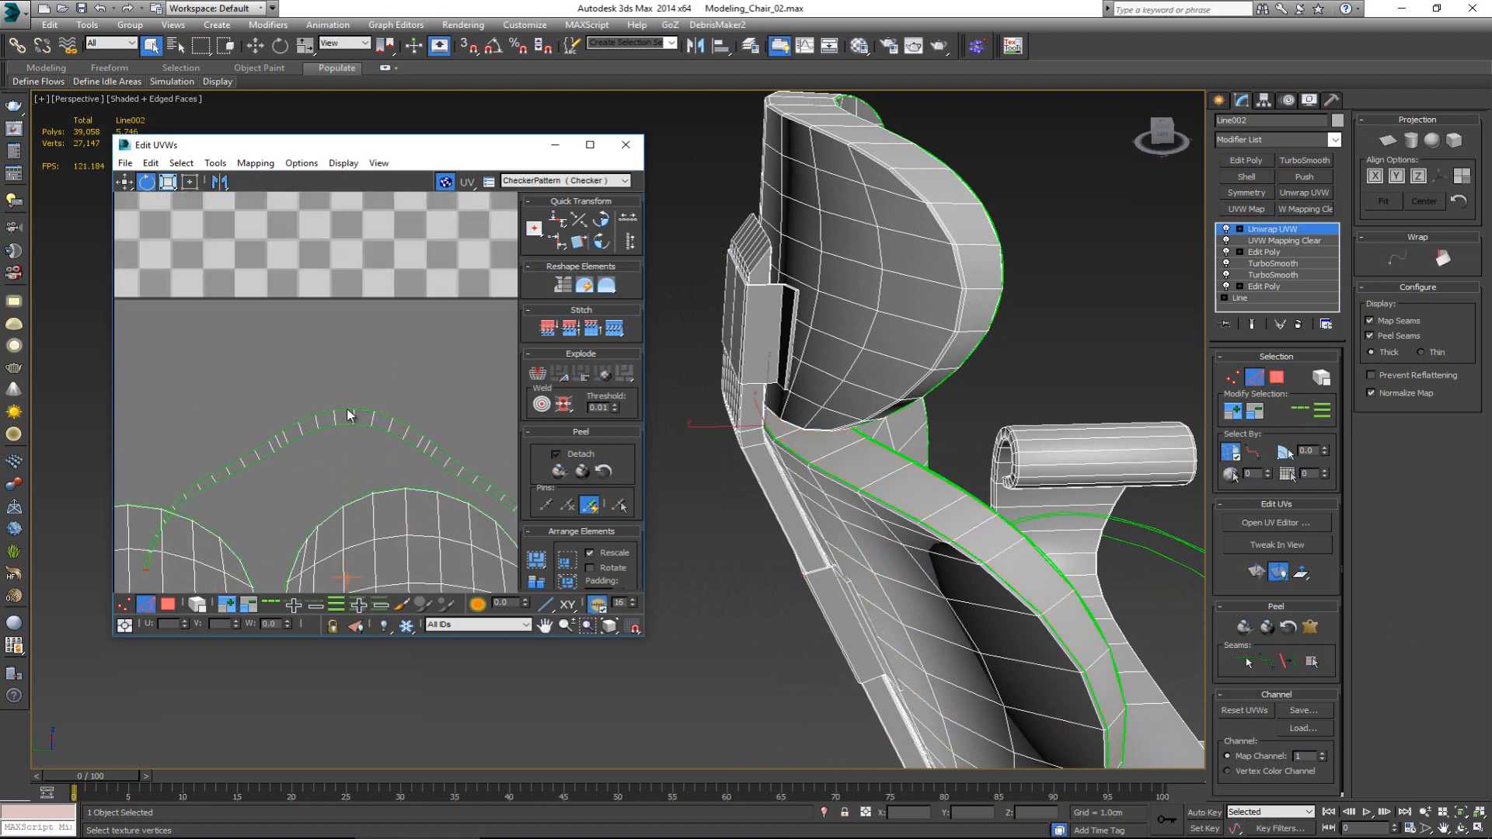
{"action": "left_click", "coordinate": [564, 218]}
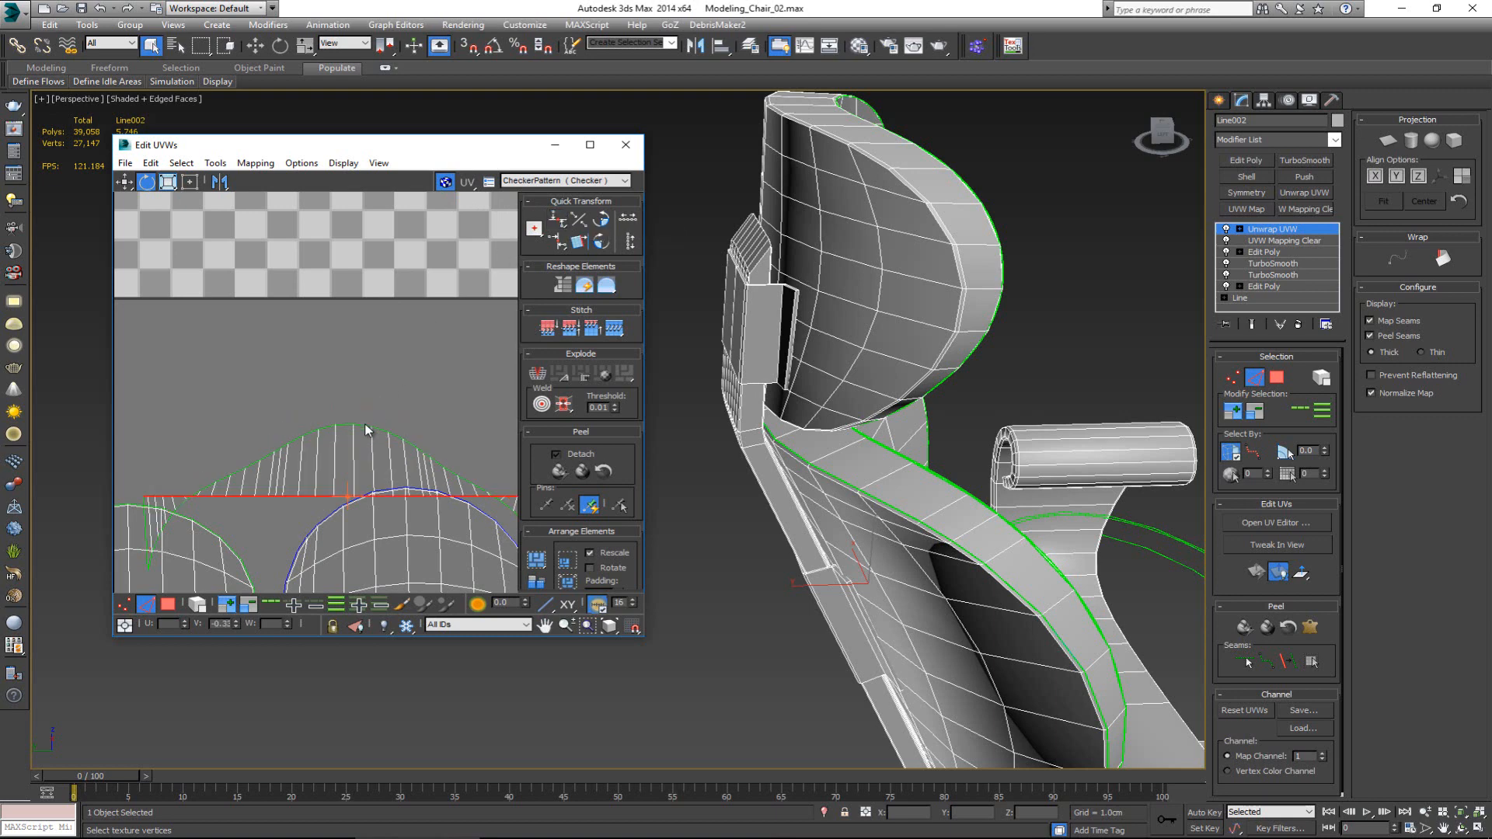
{"action": "double_click", "coordinate": [367, 428]}
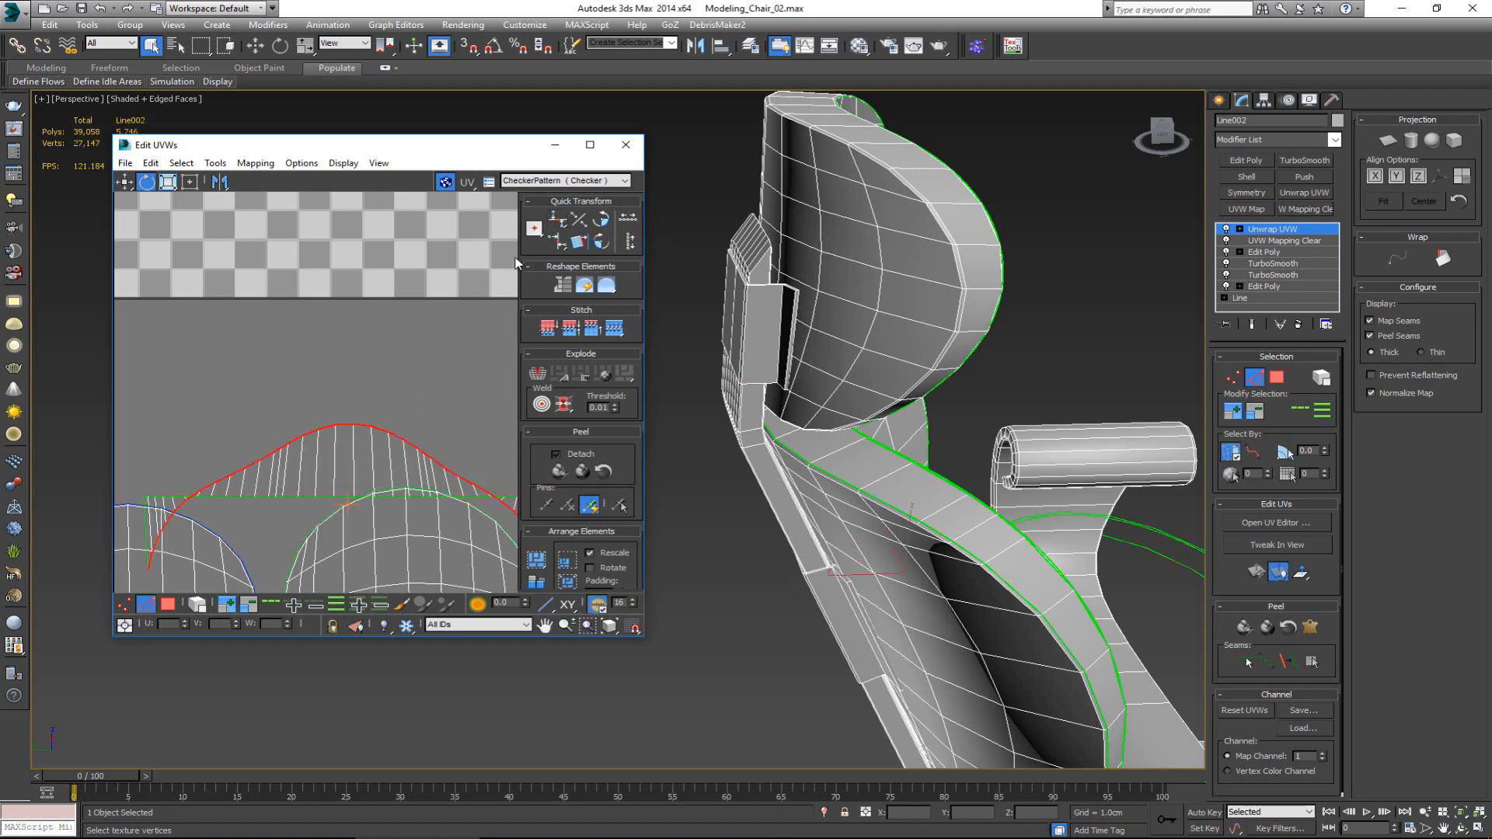
{"action": "left_click", "coordinate": [557, 221]}
- Select the whole straightened side band island by element and move it just above the backrest shell's front and rear islands
{"action": "key", "text": "3"}
{"action": "left_click_drag", "start_coordinate": [276, 469], "coordinate": [259, 536]}
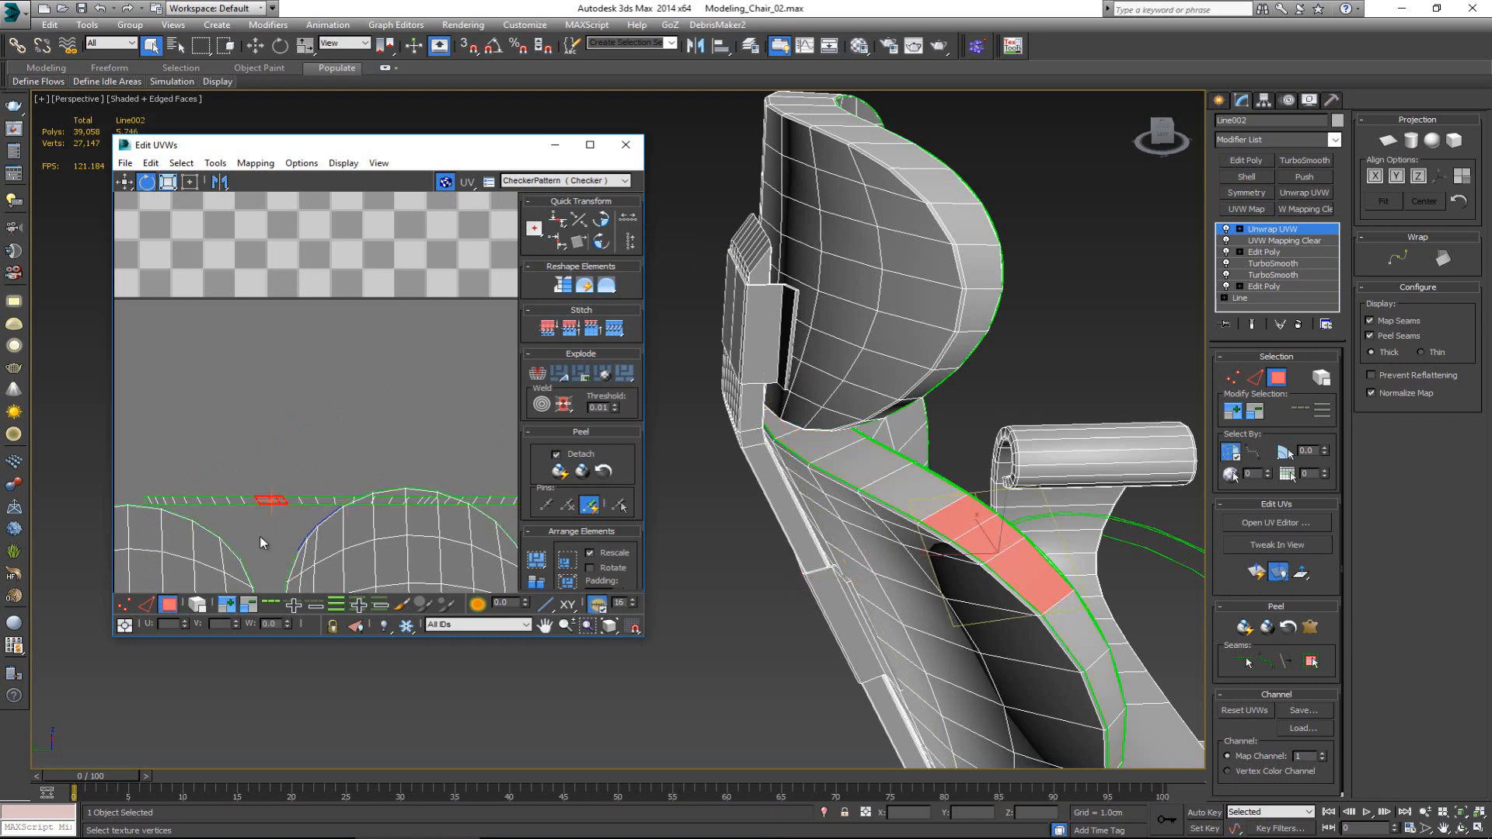
{"action": "left_click", "coordinate": [204, 605]}
{"action": "left_click", "coordinate": [278, 503]}
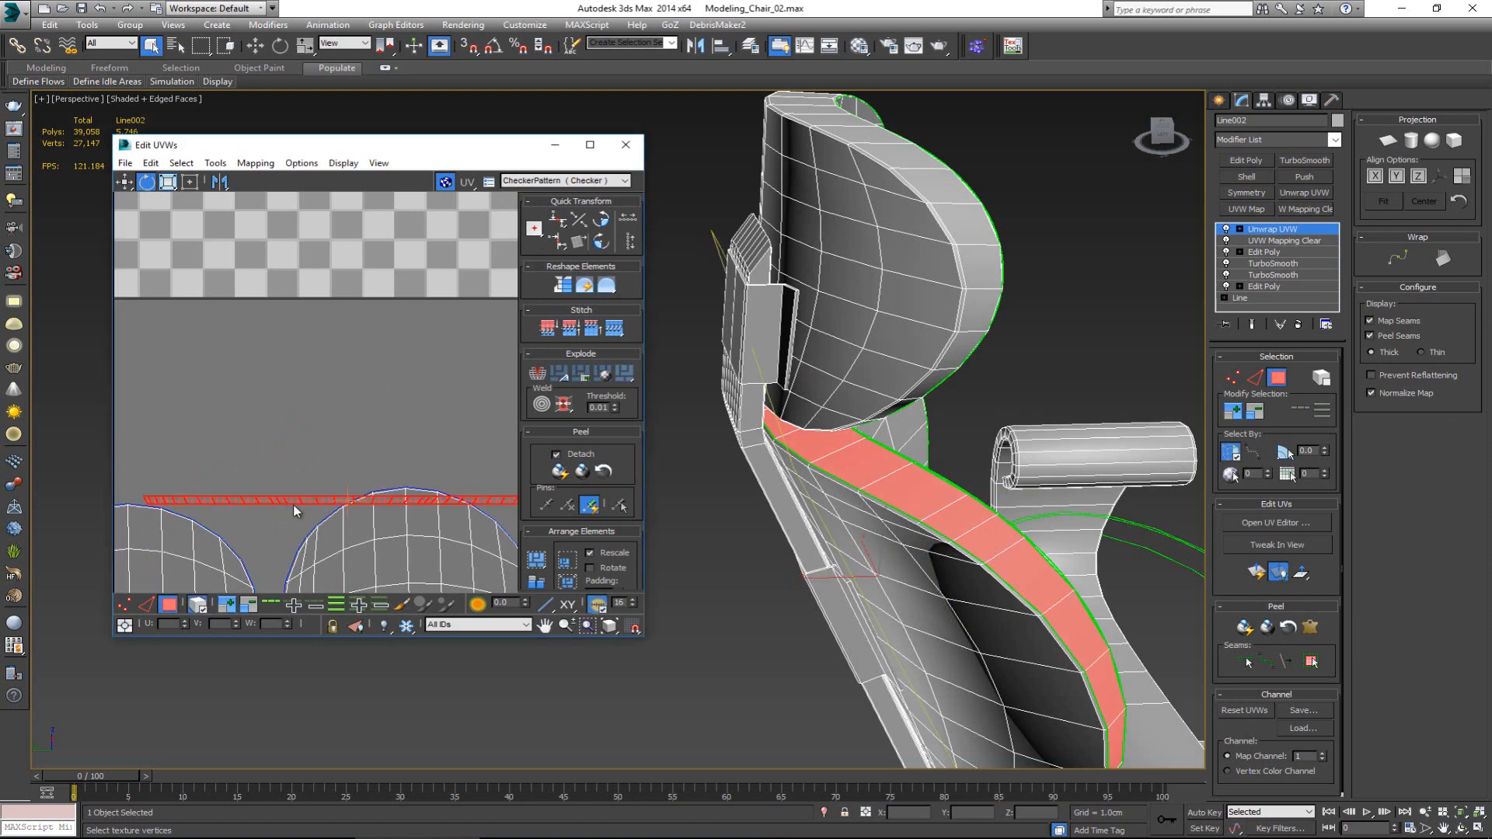
{"action": "key", "text": "w"}
{"action": "left_click_drag", "start_coordinate": [253, 501], "coordinate": [224, 471]}
{"action": "left_click", "coordinate": [365, 415]}
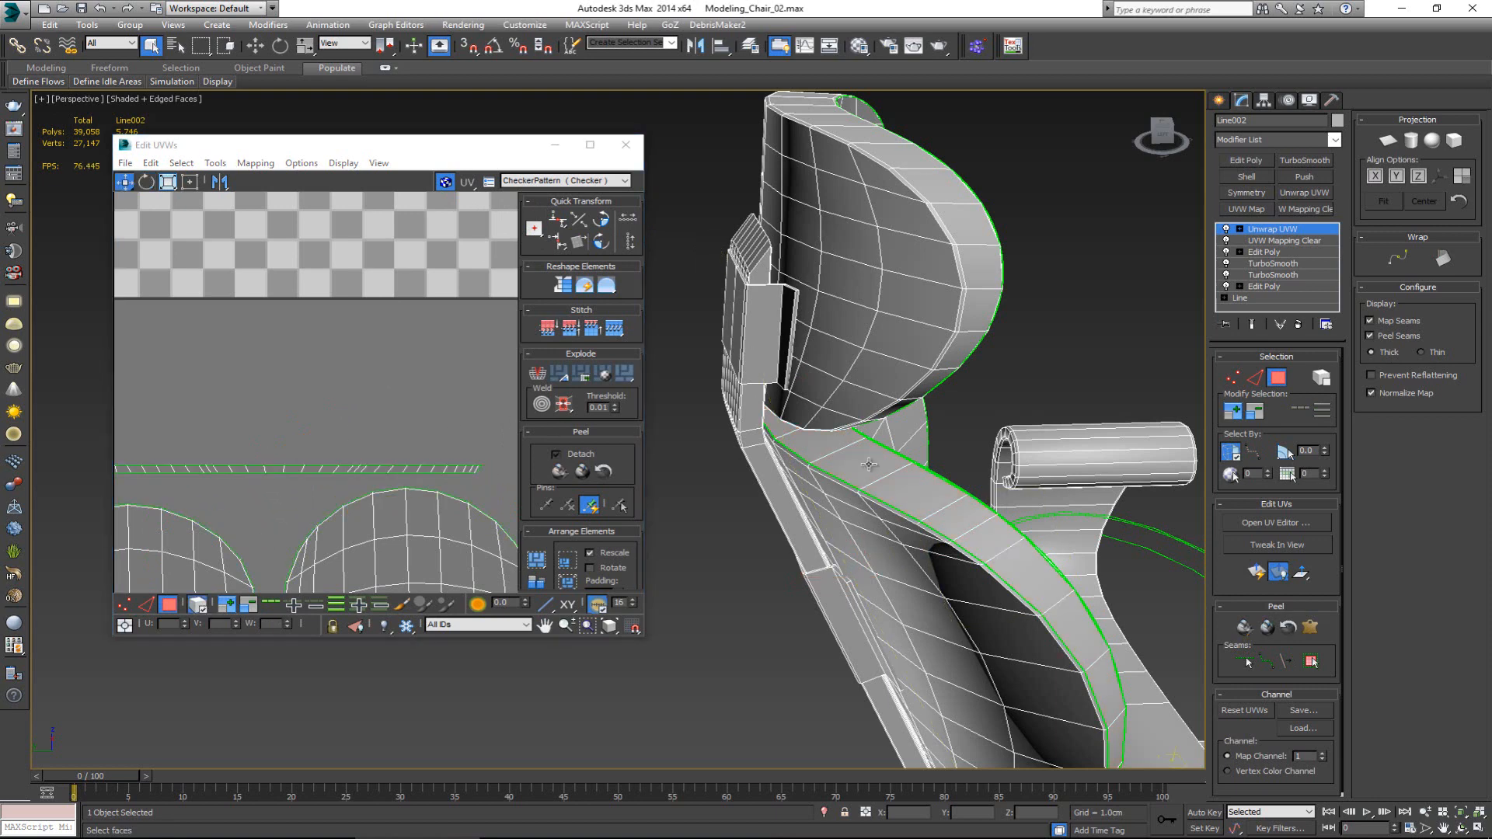
- Hide the backrest shell element in the Edit Poly modifier beneath the unwrap and return to Unwrap UVW
{"action": "scroll", "coordinate": [892, 498], "scroll_direction": "down", "scroll_amount": 10}
{"action": "middle_click_drag", "start_coordinate": [892, 499], "coordinate": [798, 485], "text": "alt"}
{"action": "scroll", "coordinate": [1038, 488], "scroll_direction": "up", "scroll_amount": 5}
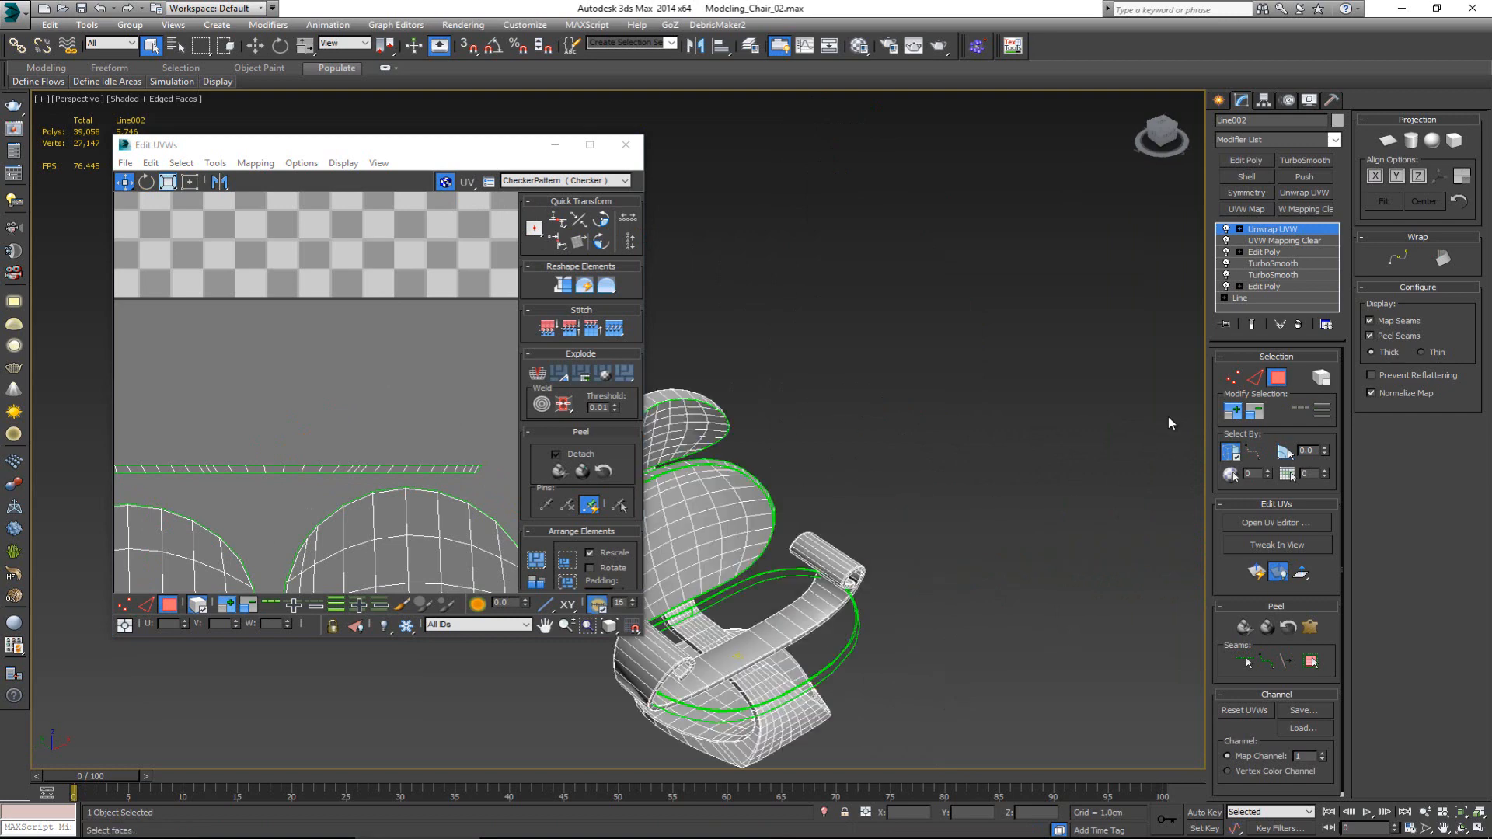
{"action": "left_click", "coordinate": [1277, 381]}
{"action": "scroll", "coordinate": [673, 523], "scroll_direction": "up", "scroll_amount": 3}
{"action": "middle_click_drag", "start_coordinate": [673, 523], "coordinate": [906, 459]}
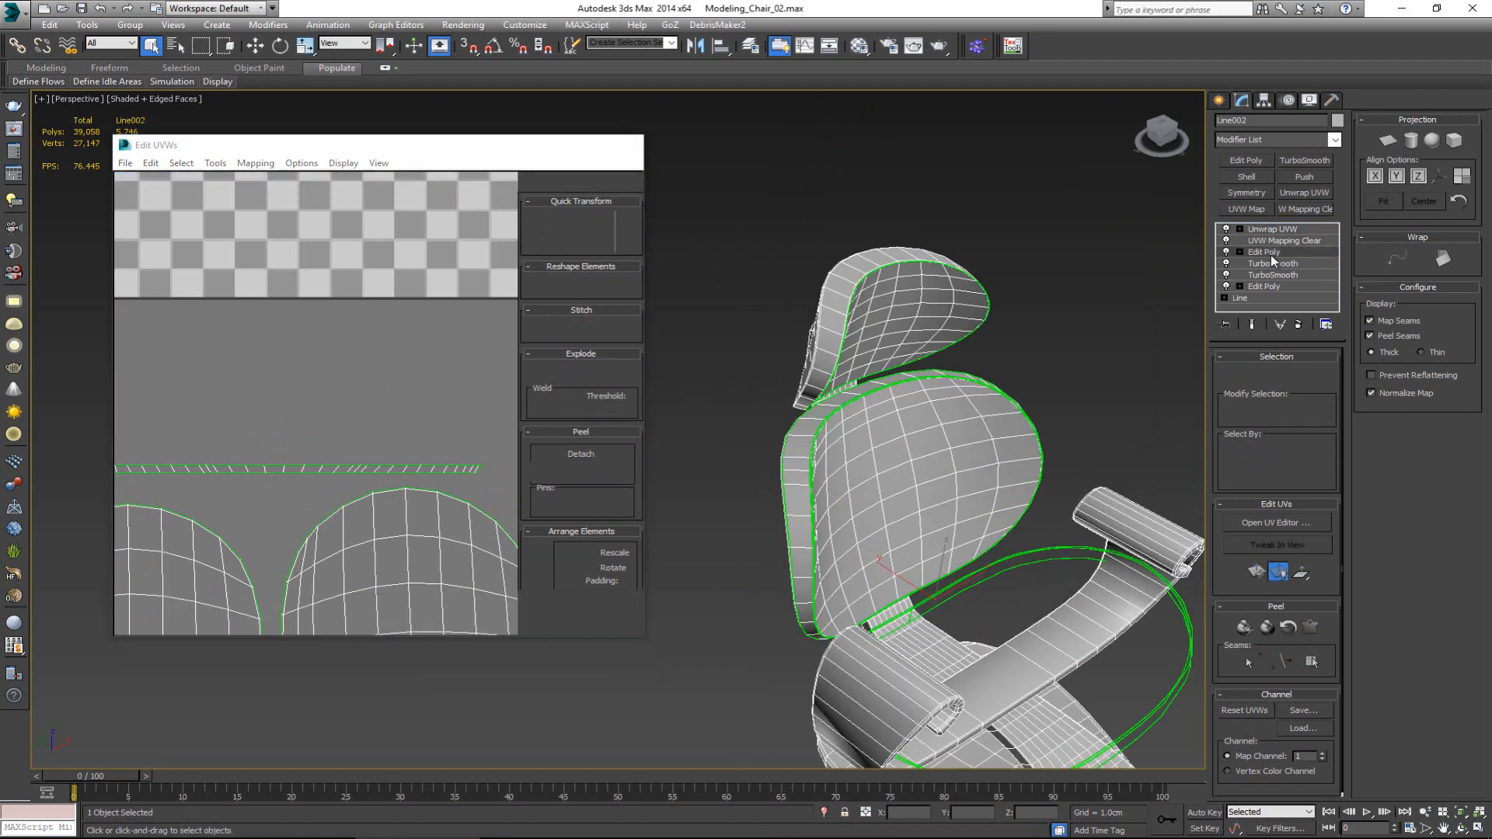
{"action": "left_click", "coordinate": [1270, 252]}
{"action": "left_click", "coordinate": [946, 471]}
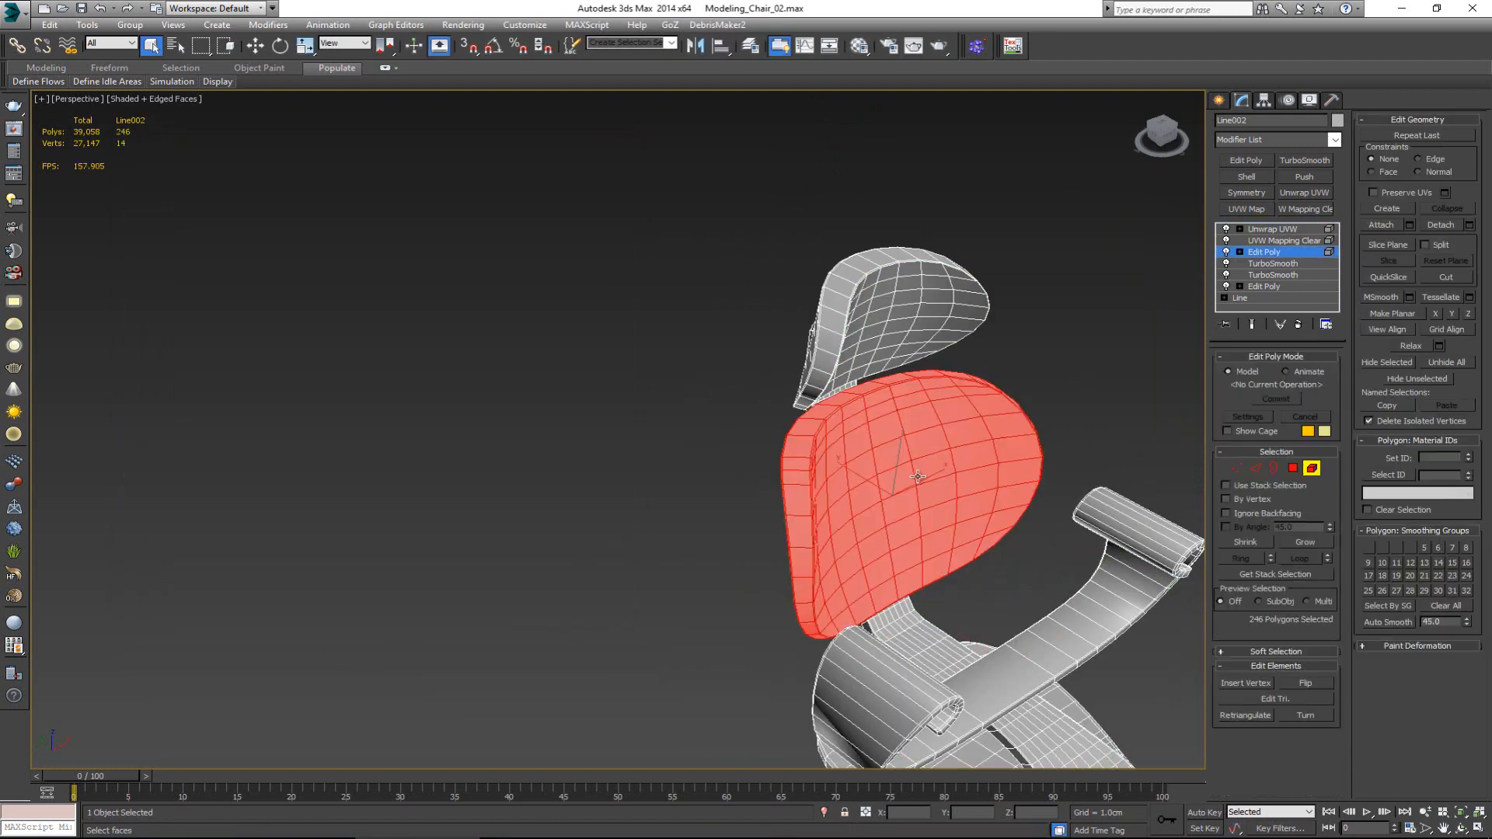
{"action": "left_click", "coordinate": [1390, 363]}
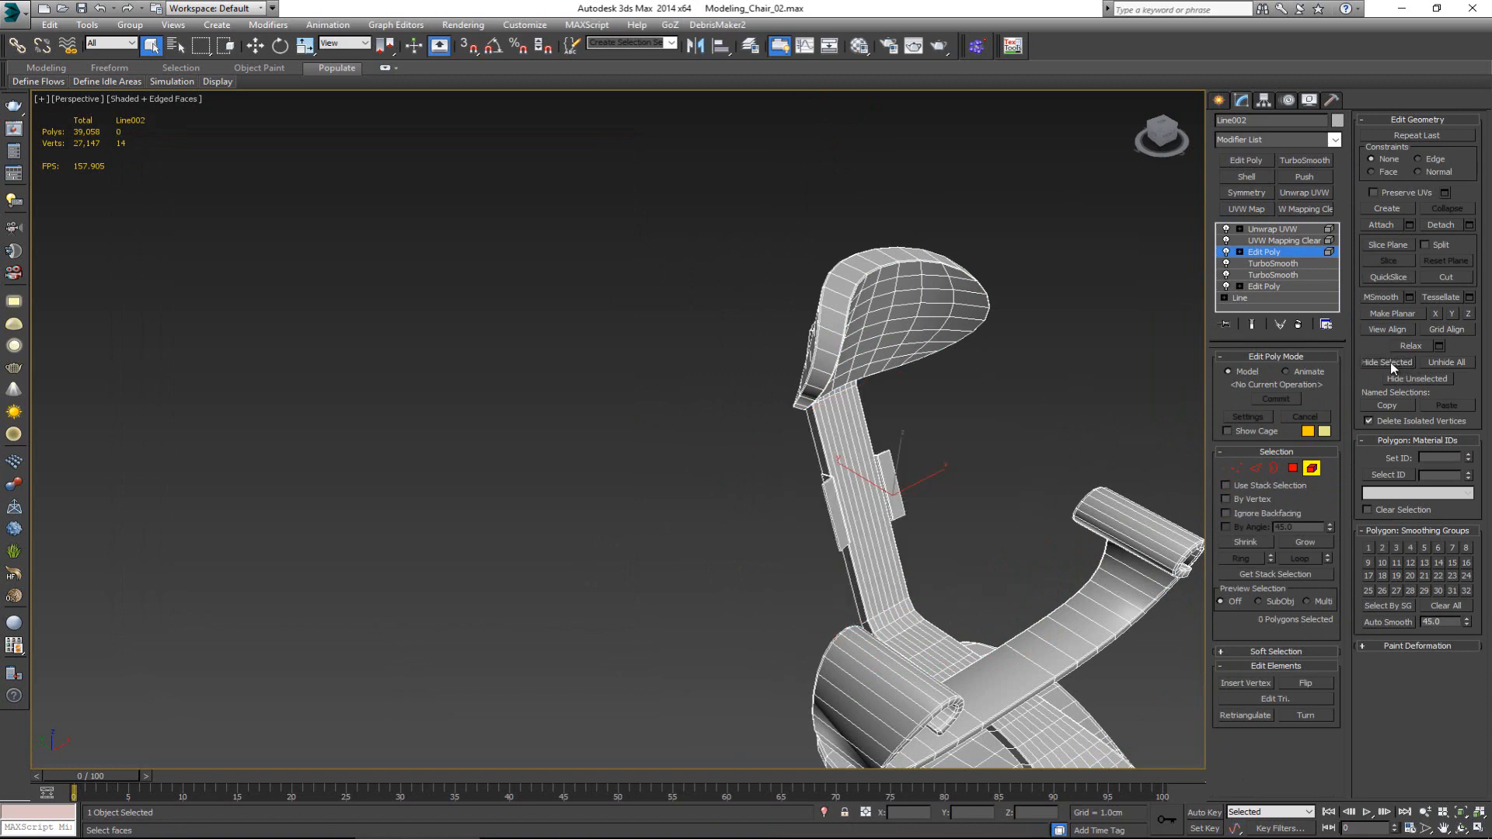
{"action": "left_click", "coordinate": [1275, 230]}
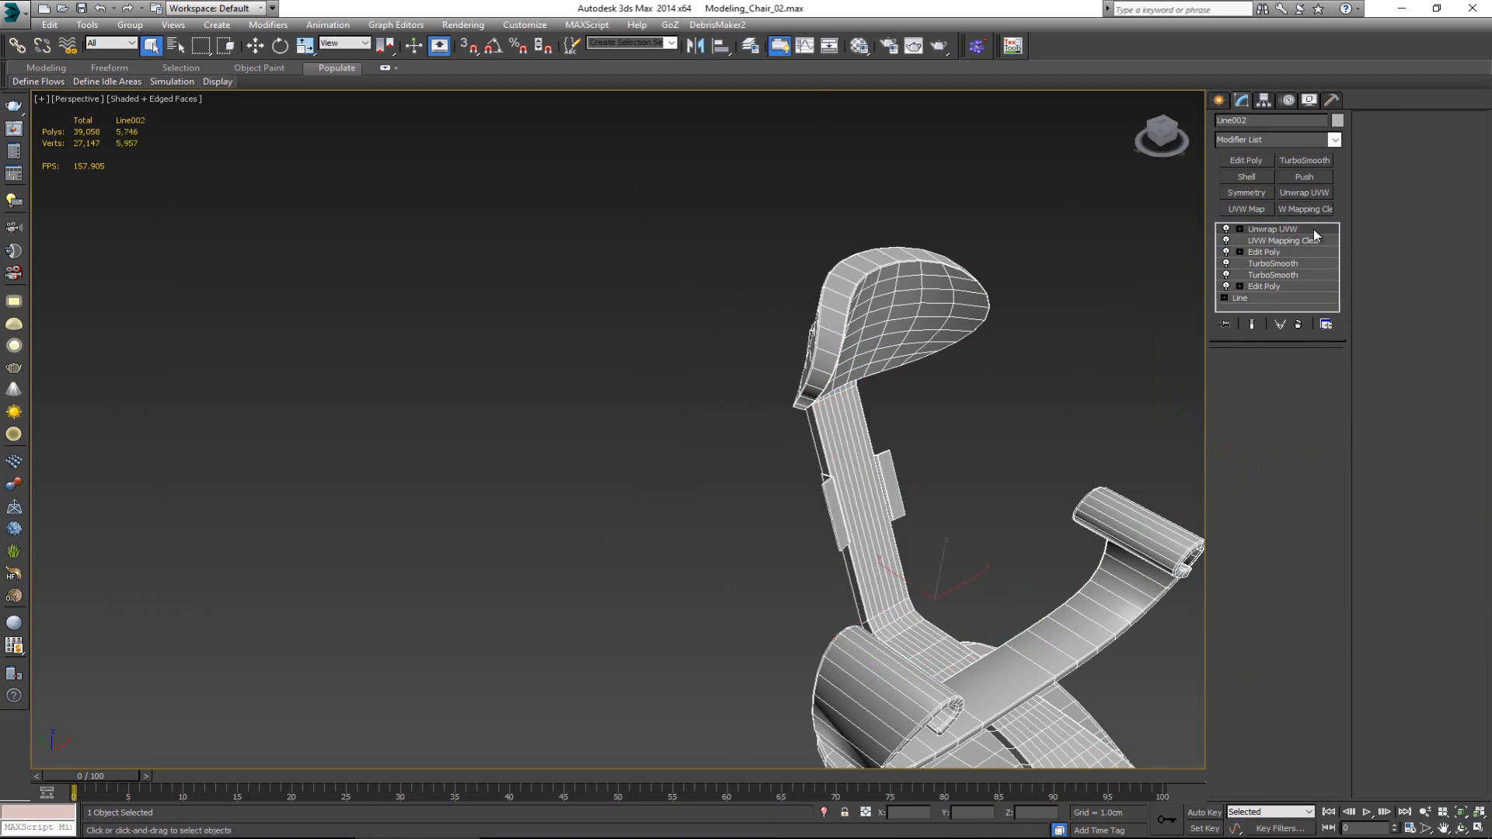
- Convert the two edge loops bordering the headrest shell's side band to peel seams
{"action": "scroll", "coordinate": [903, 309], "scroll_direction": "up", "scroll_amount": 4}
{"action": "key", "text": "2"}
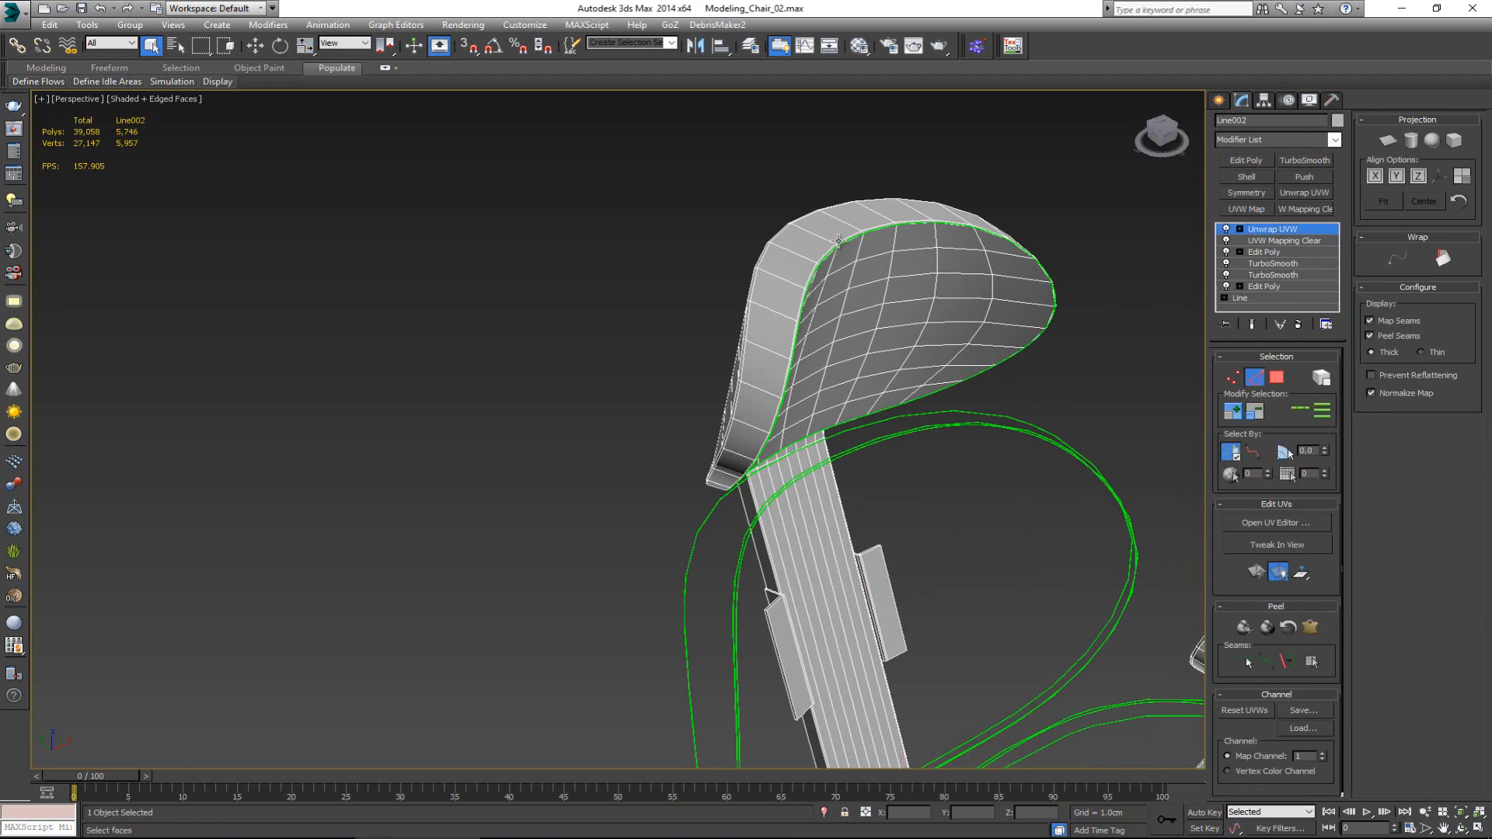
{"action": "scroll", "coordinate": [838, 240], "scroll_direction": "up", "scroll_amount": 8}
{"action": "scroll", "coordinate": [840, 364], "scroll_direction": "down", "scroll_amount": 6}
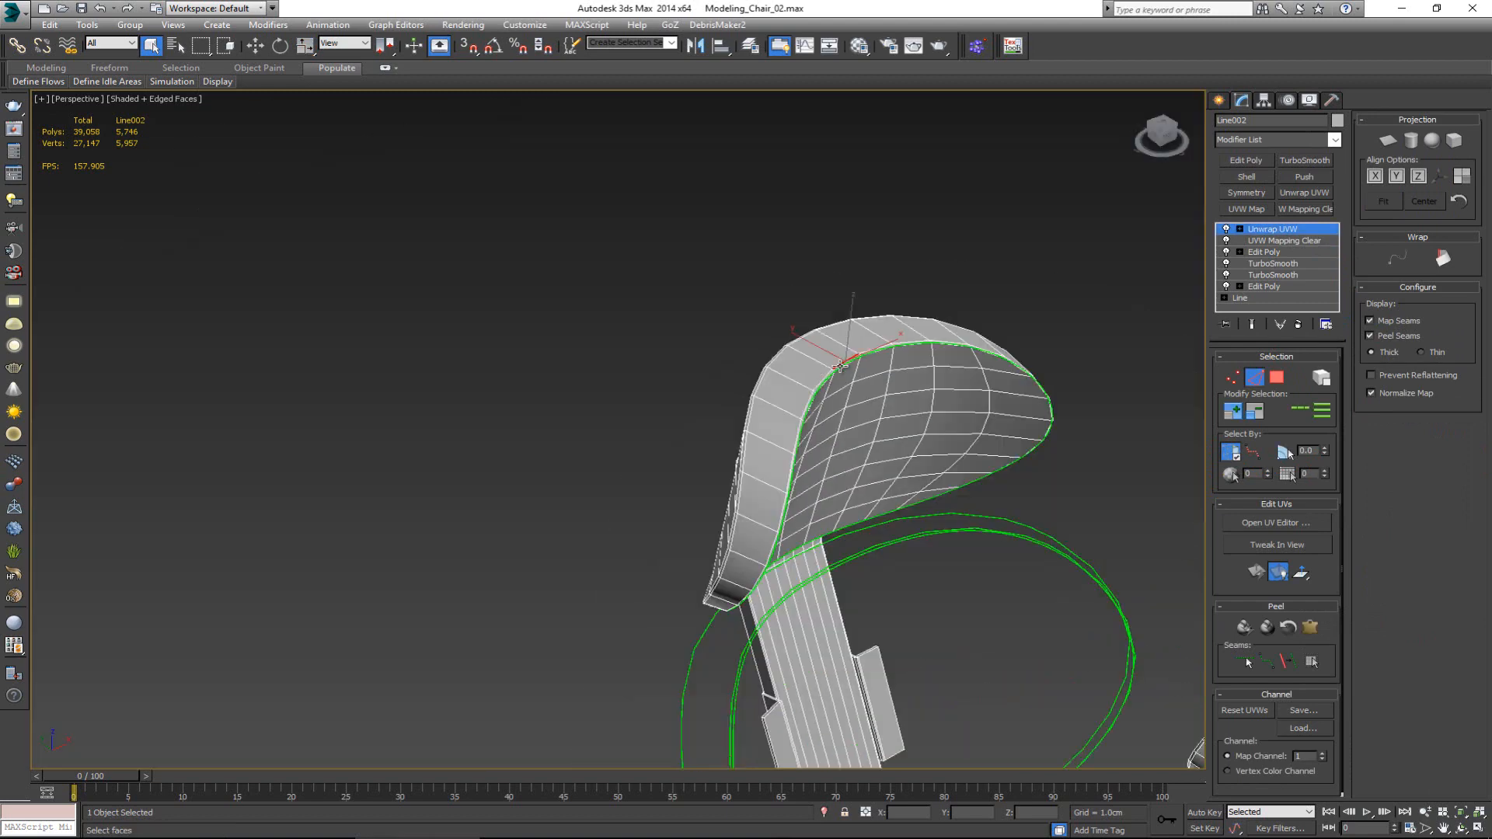
{"action": "middle_click_drag", "start_coordinate": [840, 365], "coordinate": [809, 370], "text": "alt"}
{"action": "left_click", "coordinate": [769, 364]}
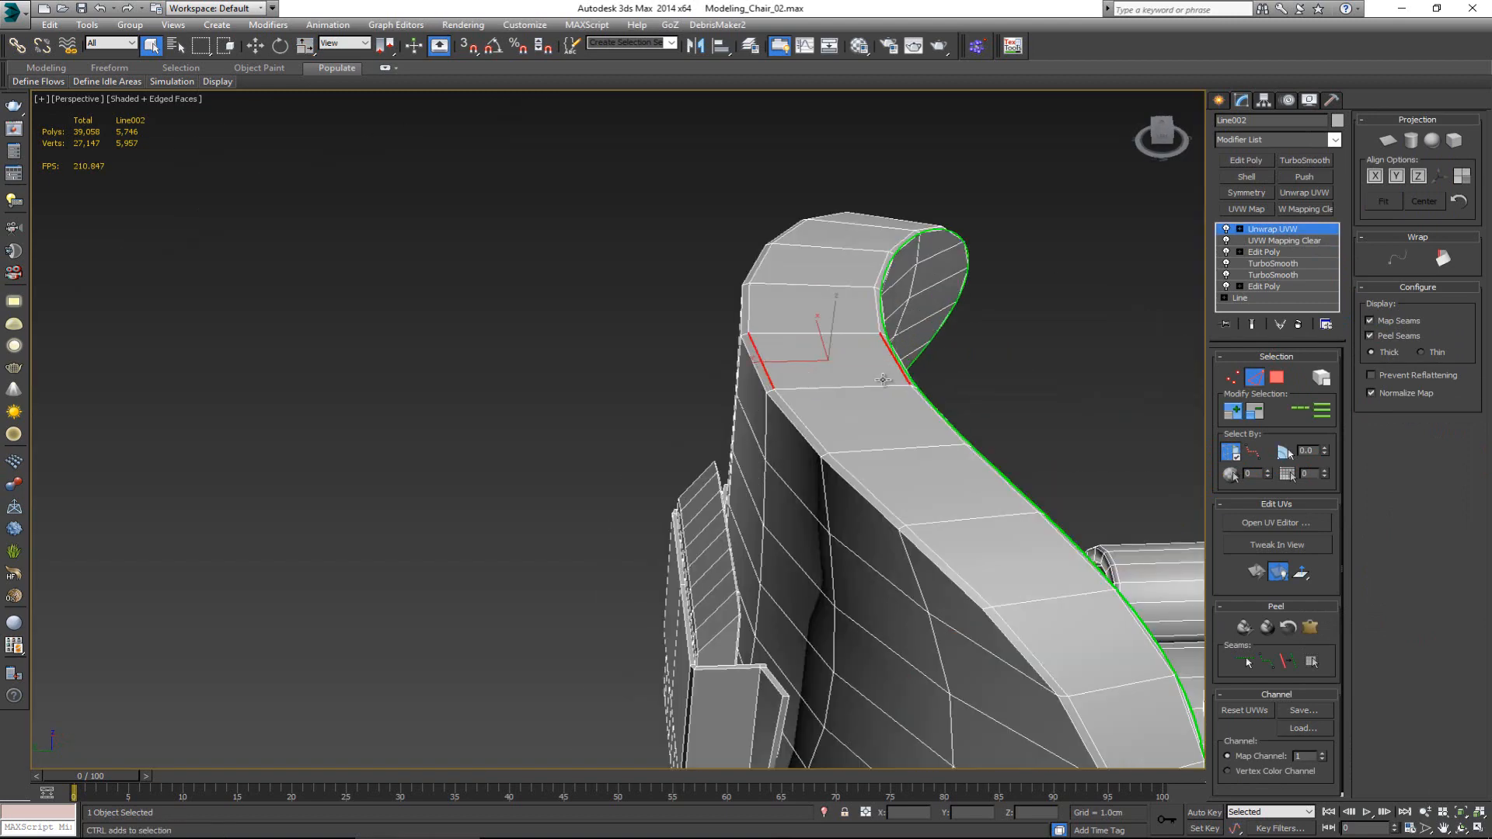
{"action": "left_click", "coordinate": [1310, 417]}
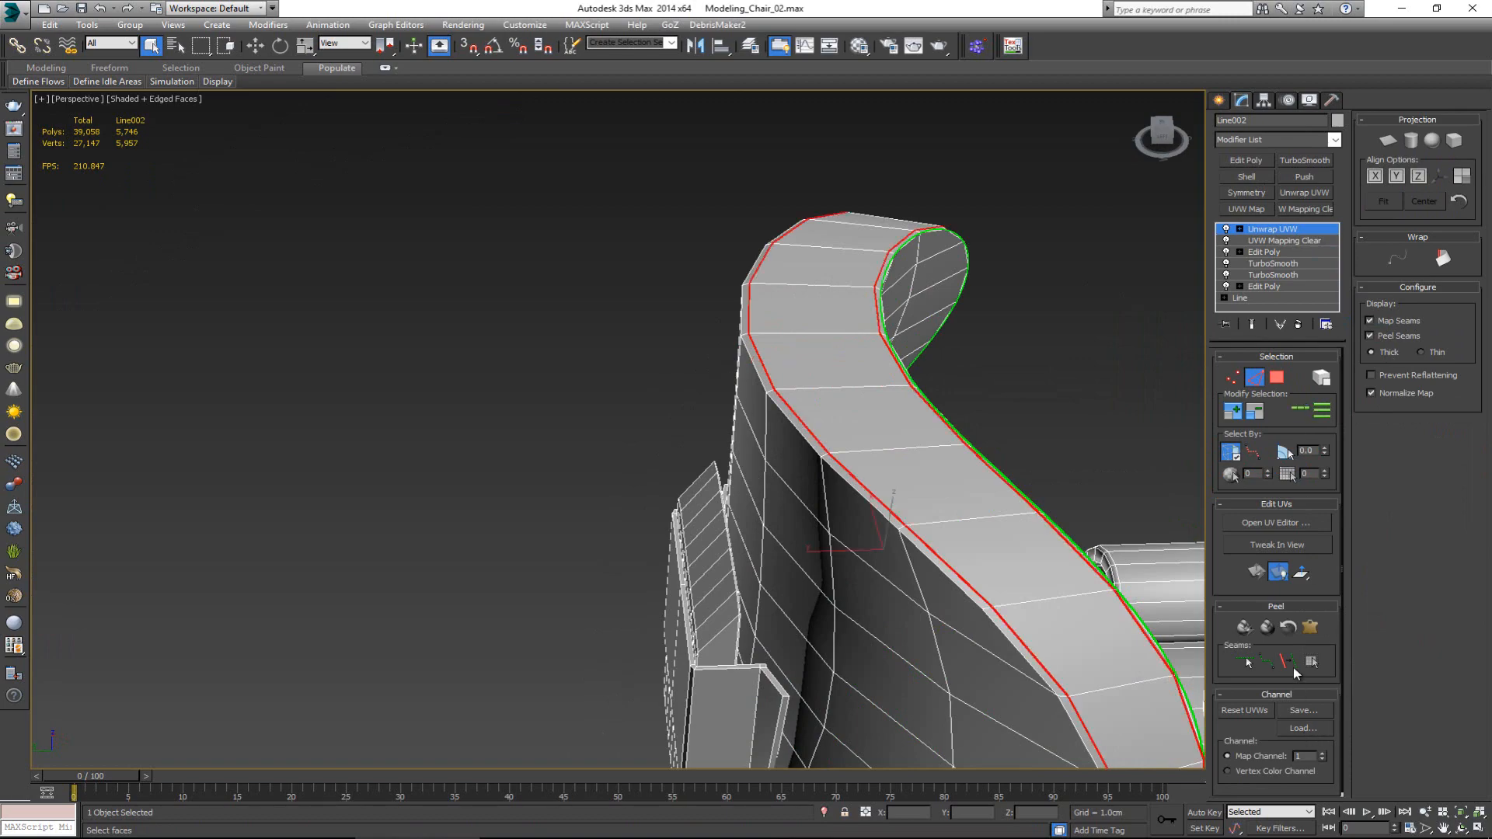
{"action": "left_click", "coordinate": [1293, 667]}
- Convert one short edge crossing the headrest shell's side band at its lower end to a peel seam
{"action": "middle_click_drag", "start_coordinate": [889, 583], "coordinate": [740, 632], "text": "alt"}
{"action": "left_click", "coordinate": [674, 622]}
{"action": "scroll", "coordinate": [709, 632], "scroll_direction": "up", "scroll_amount": 5}
{"action": "scroll", "coordinate": [709, 639], "scroll_direction": "down", "scroll_amount": 5}
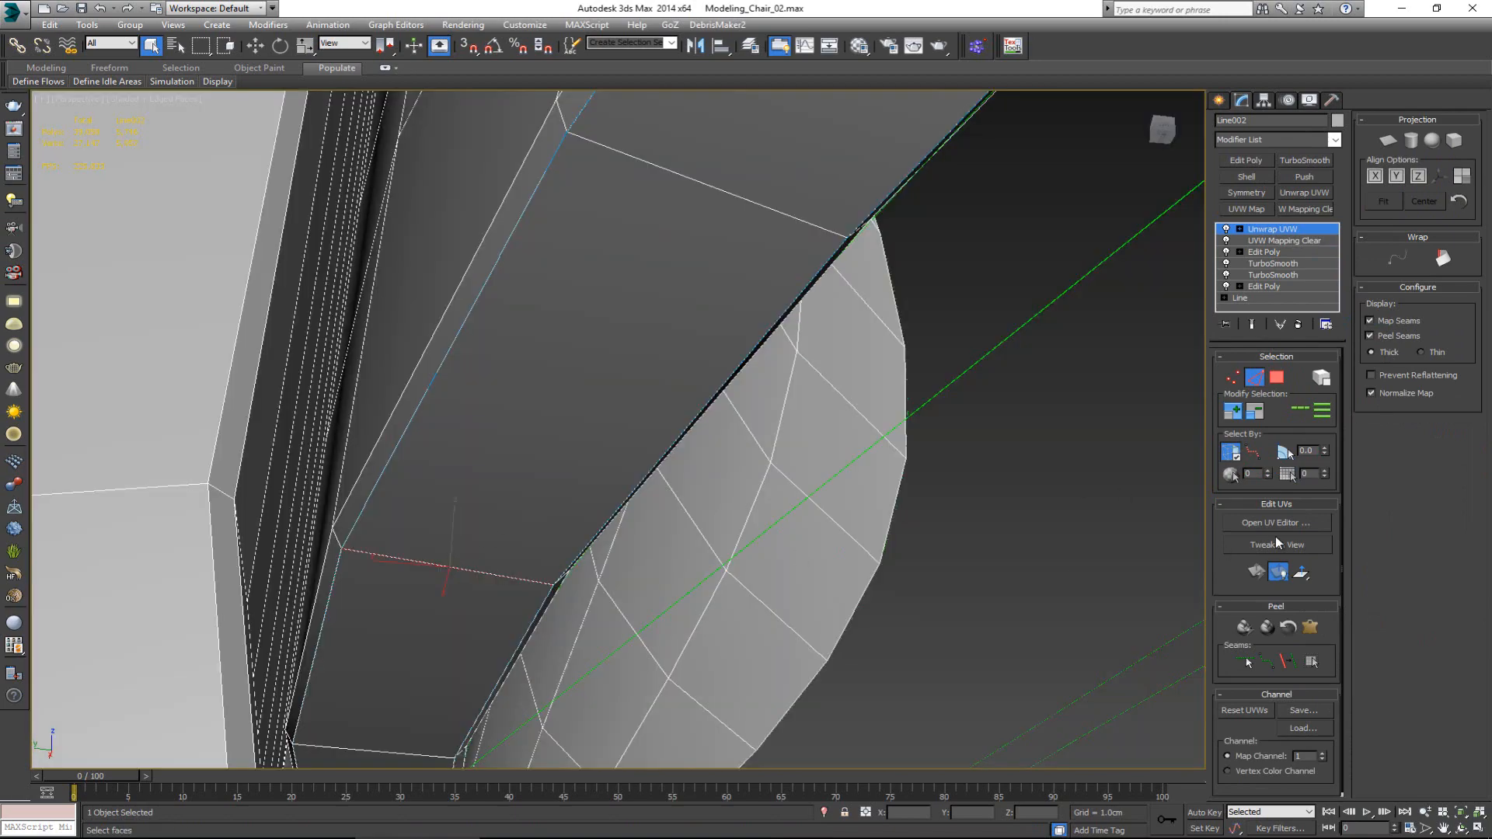
{"action": "scroll", "coordinate": [523, 470], "scroll_direction": "down", "scroll_amount": 5}
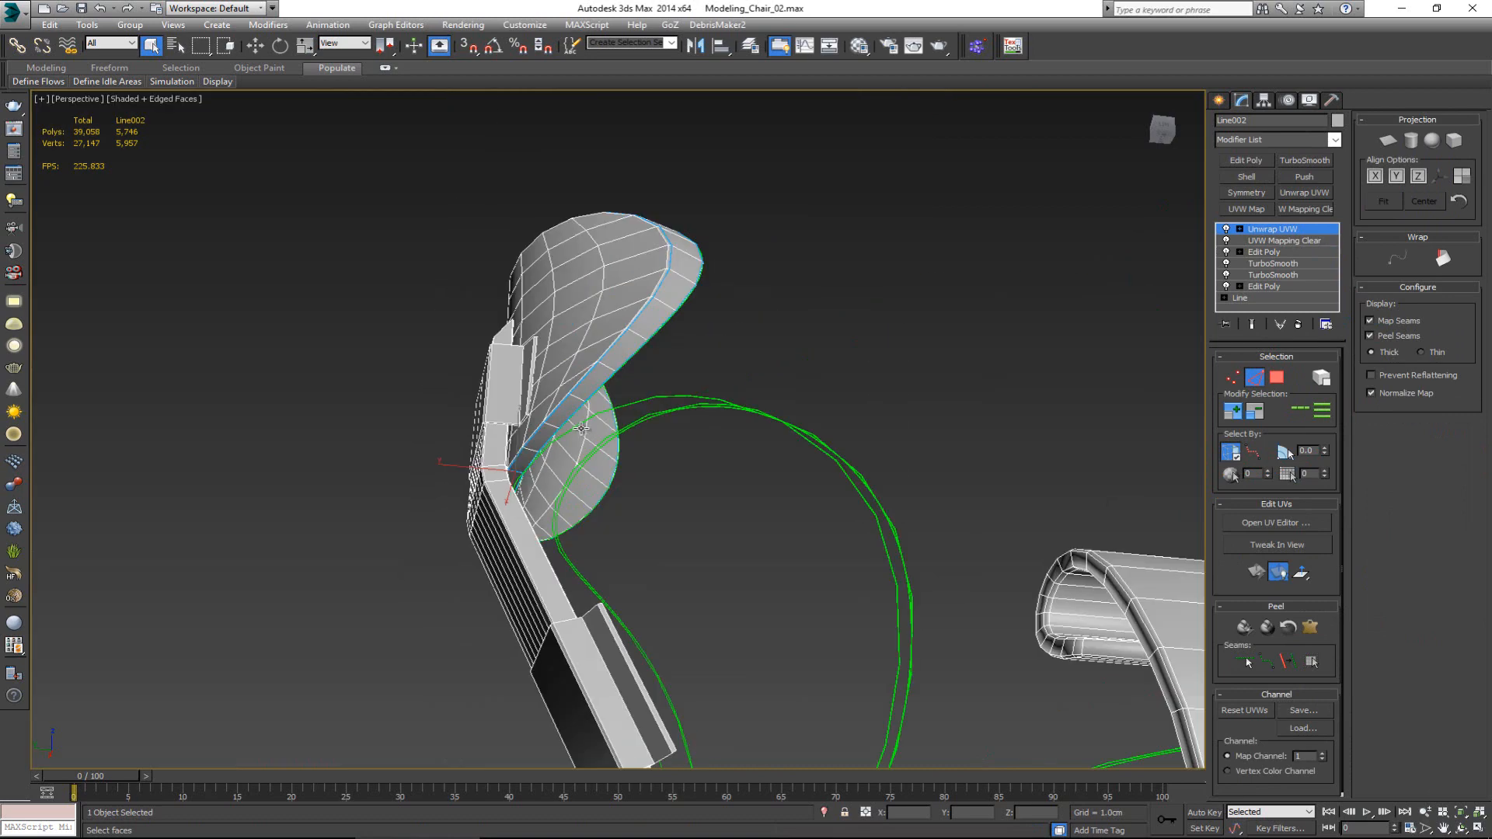
- Expand a face selection on the headrest shell's rear surface to its seams and Quick Peel it
{"action": "middle_click_drag", "start_coordinate": [583, 428], "coordinate": [567, 511], "text": "alt"}
{"action": "key", "text": "3"}
{"action": "left_click", "coordinate": [604, 386]}
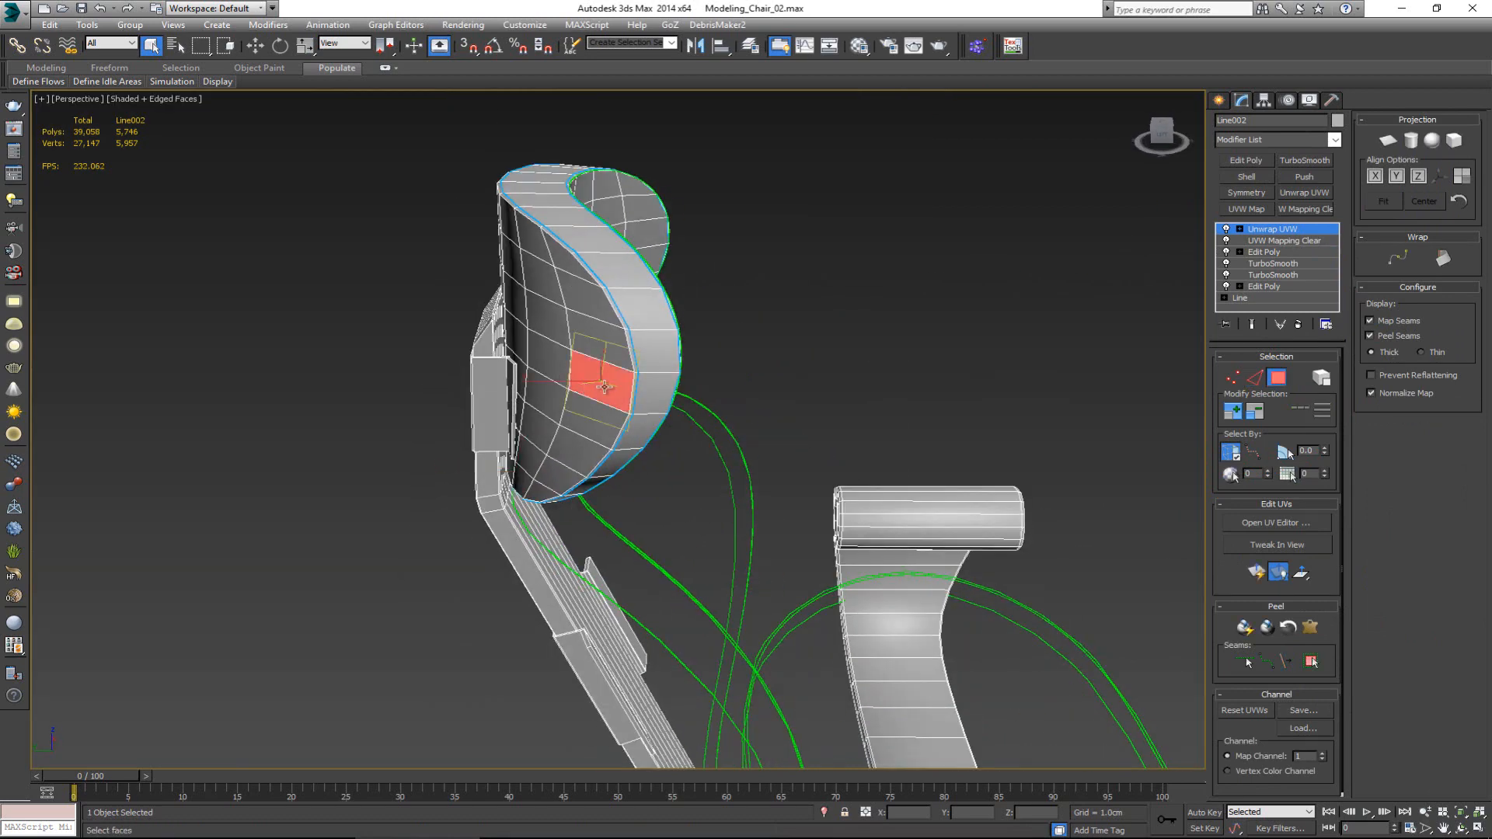
{"action": "left_click", "coordinate": [1310, 660]}
{"action": "left_click", "coordinate": [1244, 627]}
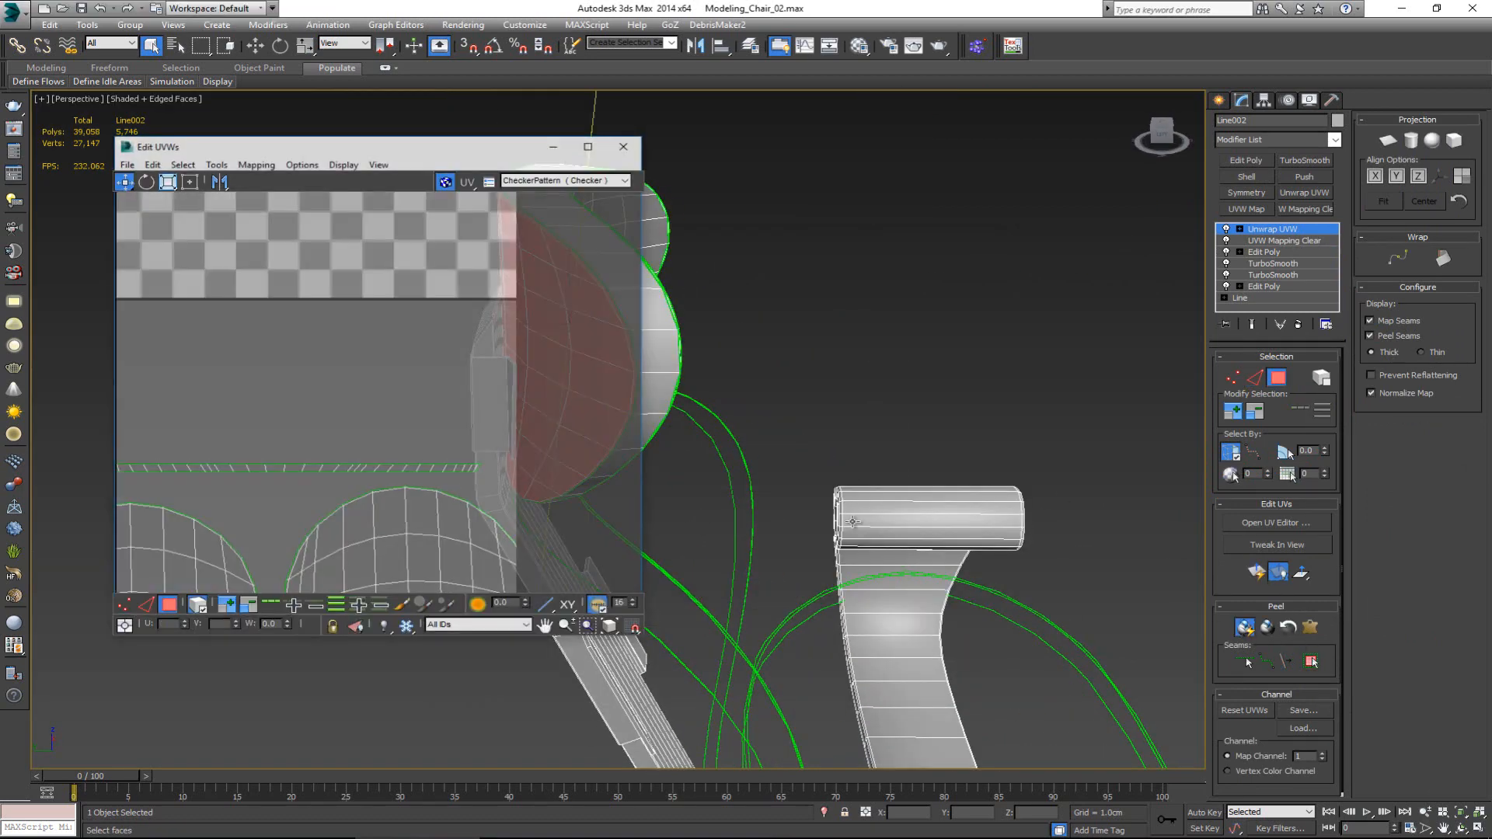
- Move the headrest rear surface's island to the empty area above and right of the checkered tile and rotate it upright
{"action": "scroll", "coordinate": [352, 417], "scroll_direction": "down", "scroll_amount": 5}
{"action": "scroll", "coordinate": [381, 358], "scroll_direction": "up", "scroll_amount": 4}
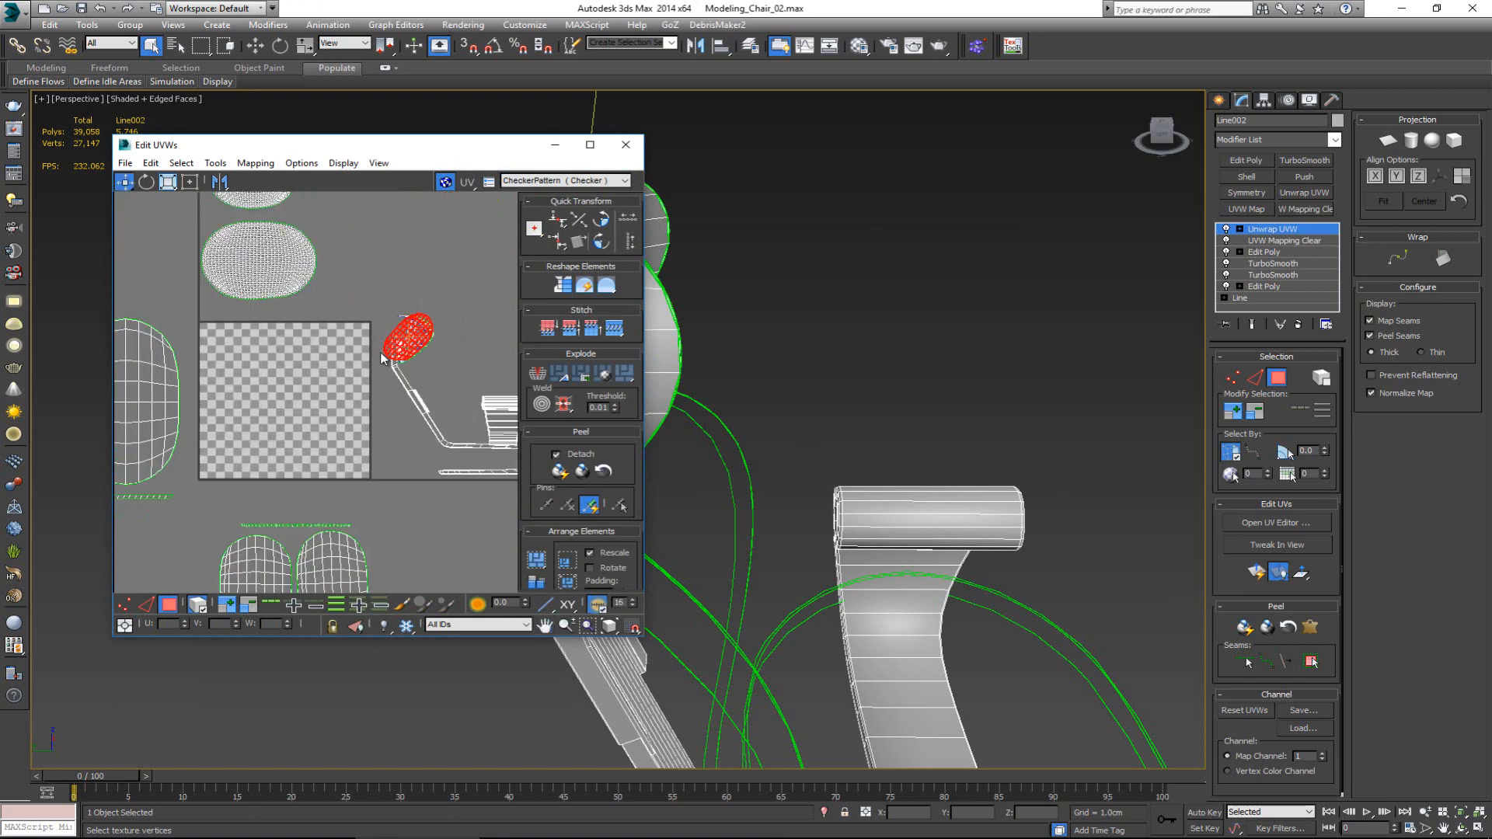
{"action": "left_click_drag", "start_coordinate": [394, 352], "coordinate": [464, 260]}
{"action": "key", "text": "e"}
- Expand a face selection on the headrest shell's front surface to its seams and Quick Peel it
{"action": "scroll", "coordinate": [981, 418], "scroll_direction": "down", "scroll_amount": 4}
{"action": "middle_click_drag", "start_coordinate": [1011, 449], "coordinate": [925, 478], "text": "alt"}
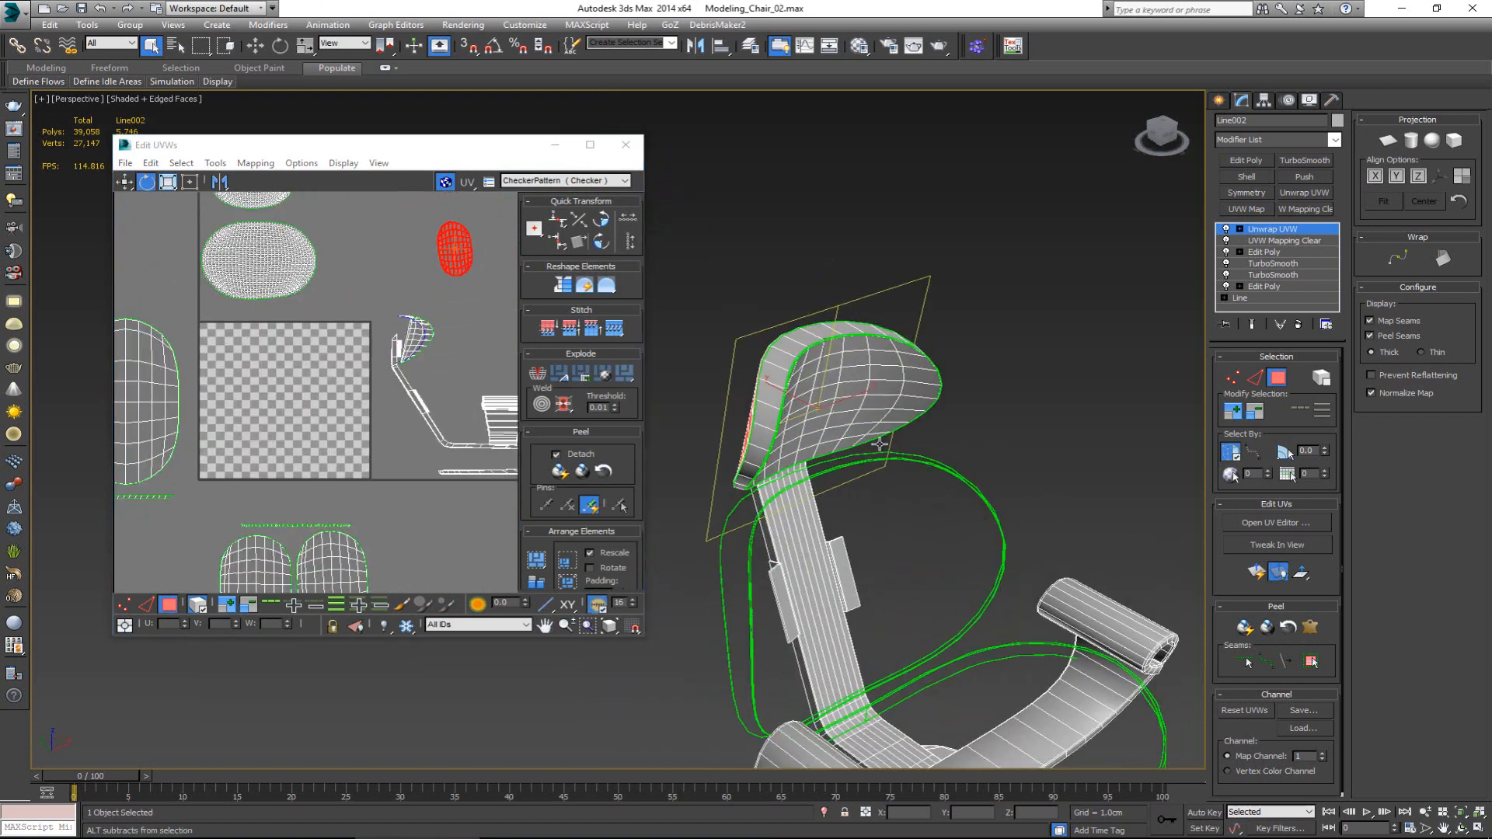
{"action": "left_click", "coordinate": [843, 396]}
{"action": "middle_click_drag", "start_coordinate": [843, 395], "coordinate": [831, 385], "text": "alt"}
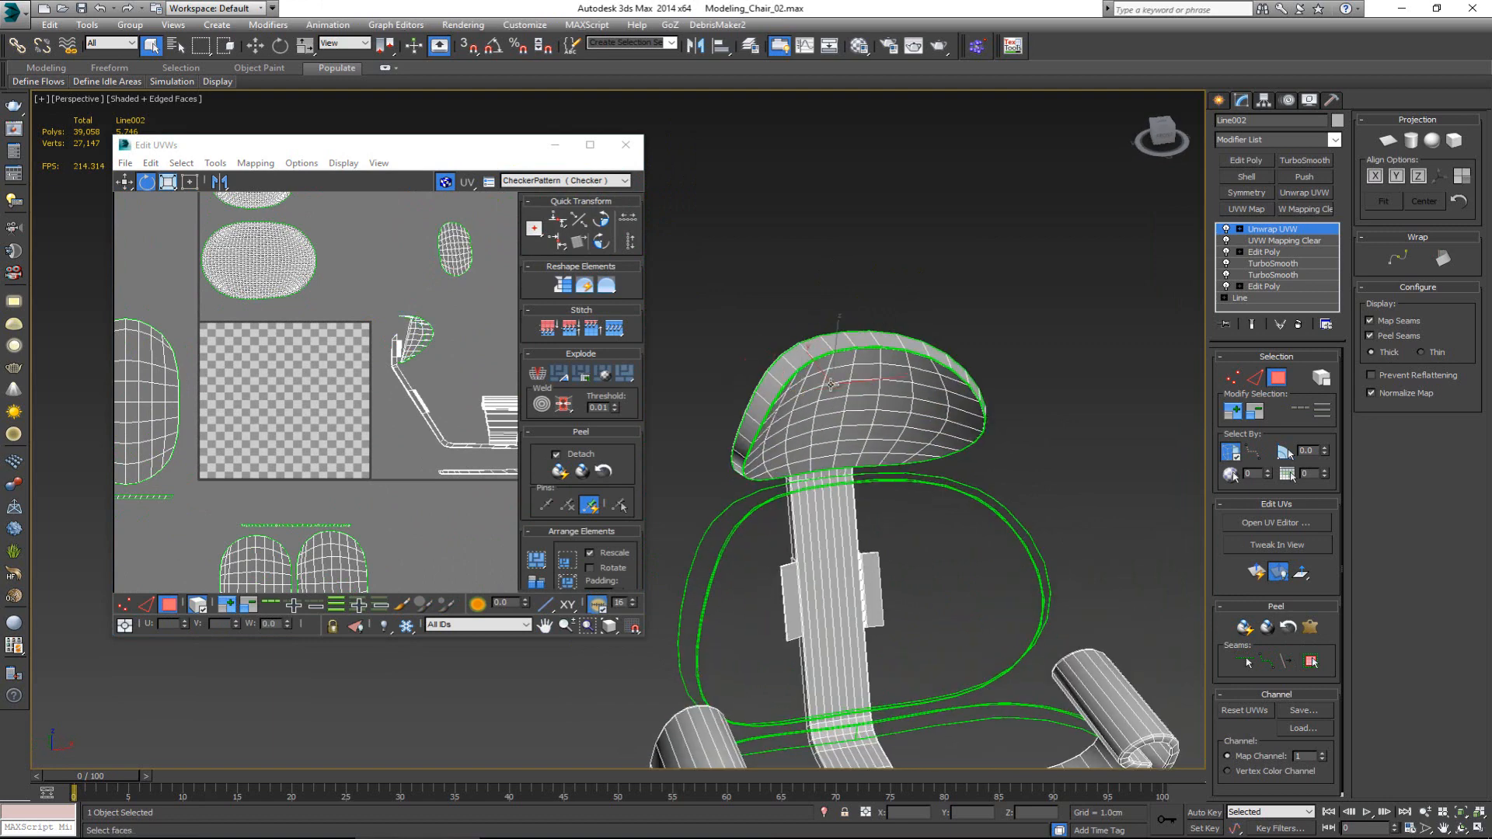
{"action": "scroll", "coordinate": [836, 375], "scroll_direction": "up", "scroll_amount": 3}
{"action": "left_click", "coordinate": [839, 379]}
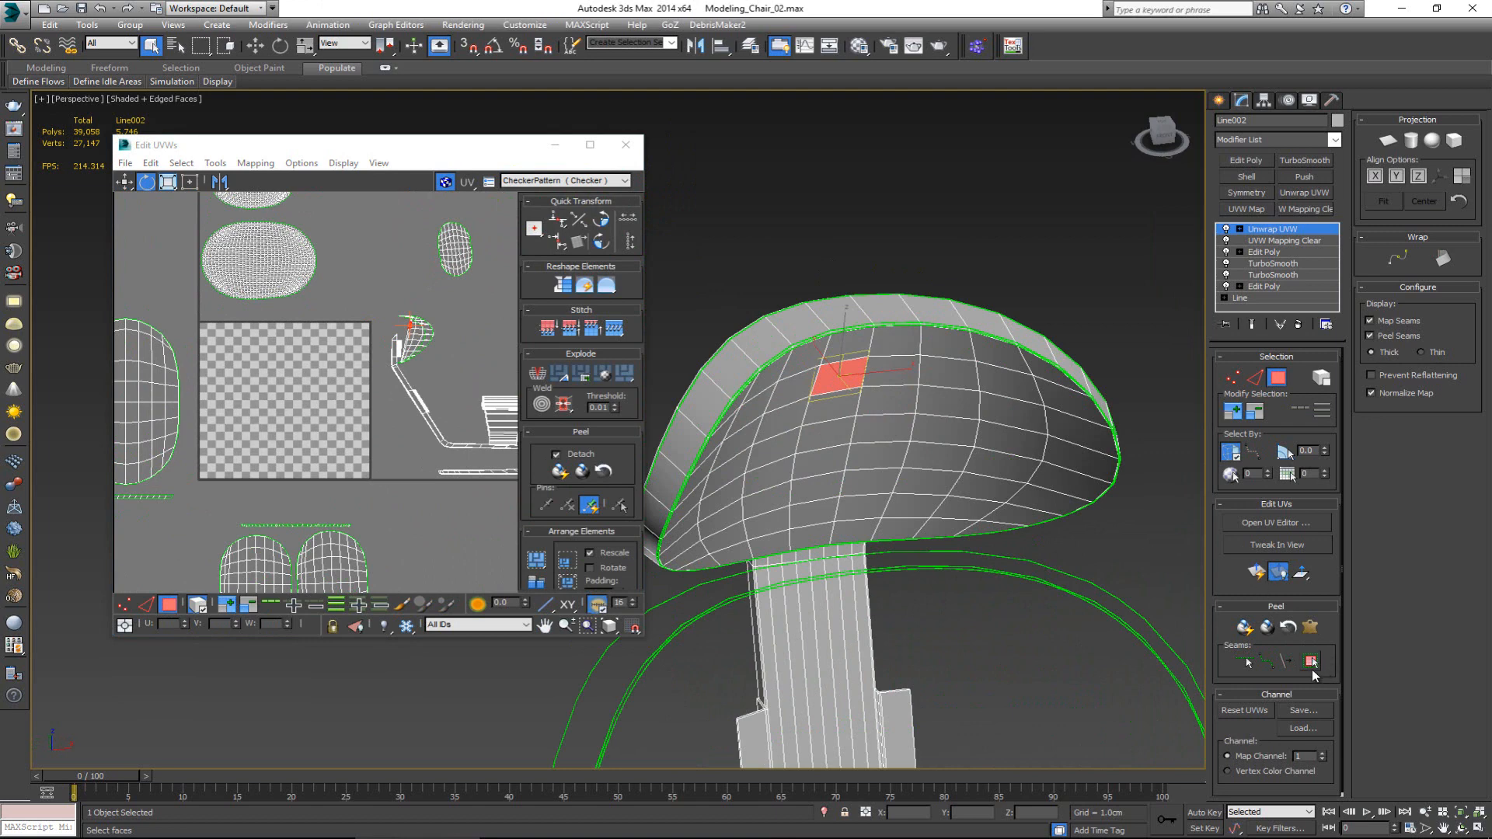
{"action": "left_click", "coordinate": [1311, 664]}
- Rotate the headrest front surface's island upright and place it right of the rear surface's island
{"action": "scroll", "coordinate": [429, 343], "scroll_direction": "up", "scroll_amount": 2}
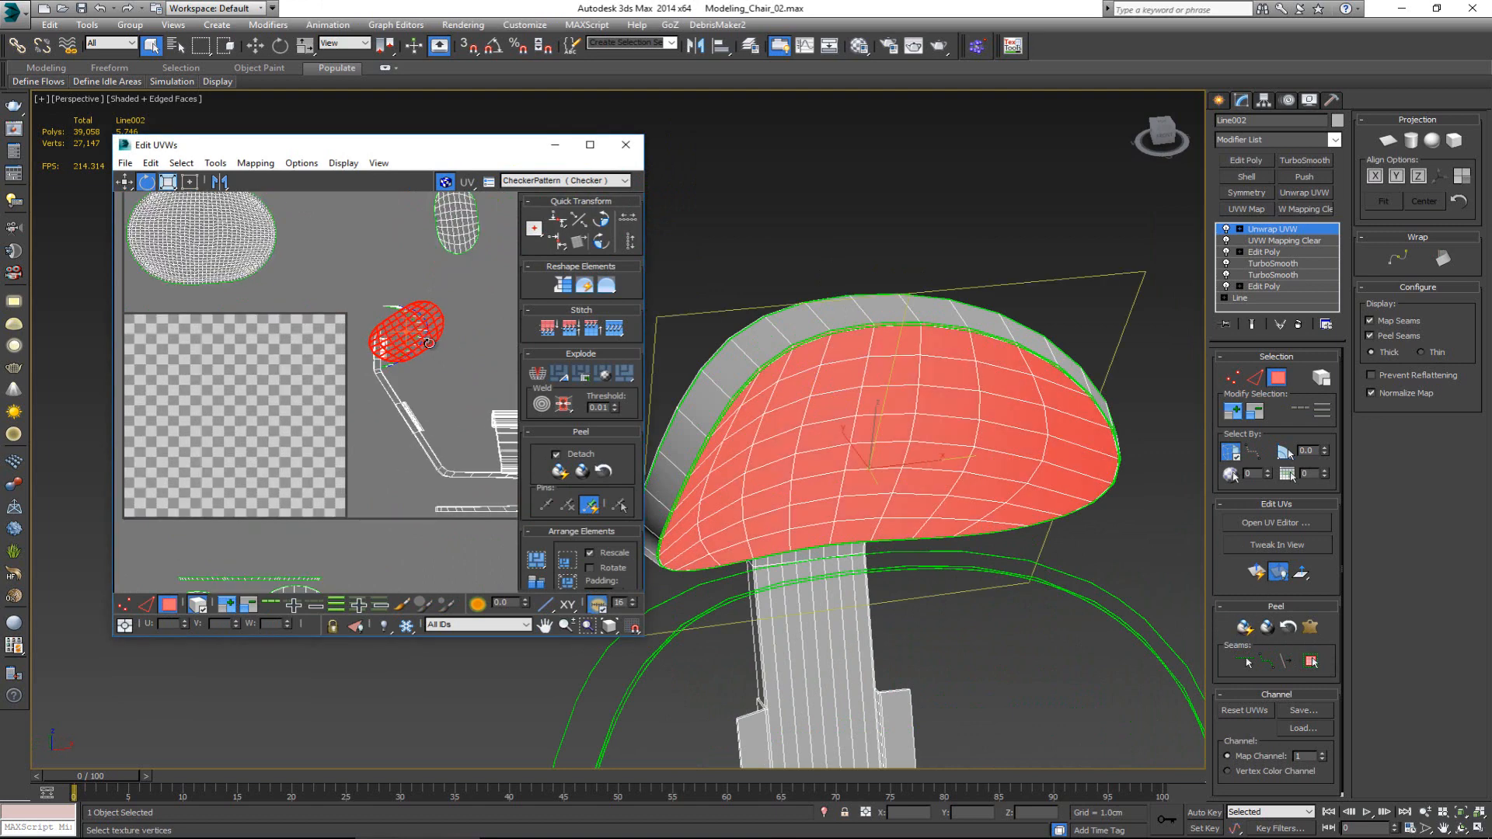
{"action": "left_click_drag", "start_coordinate": [429, 343], "coordinate": [442, 317]}
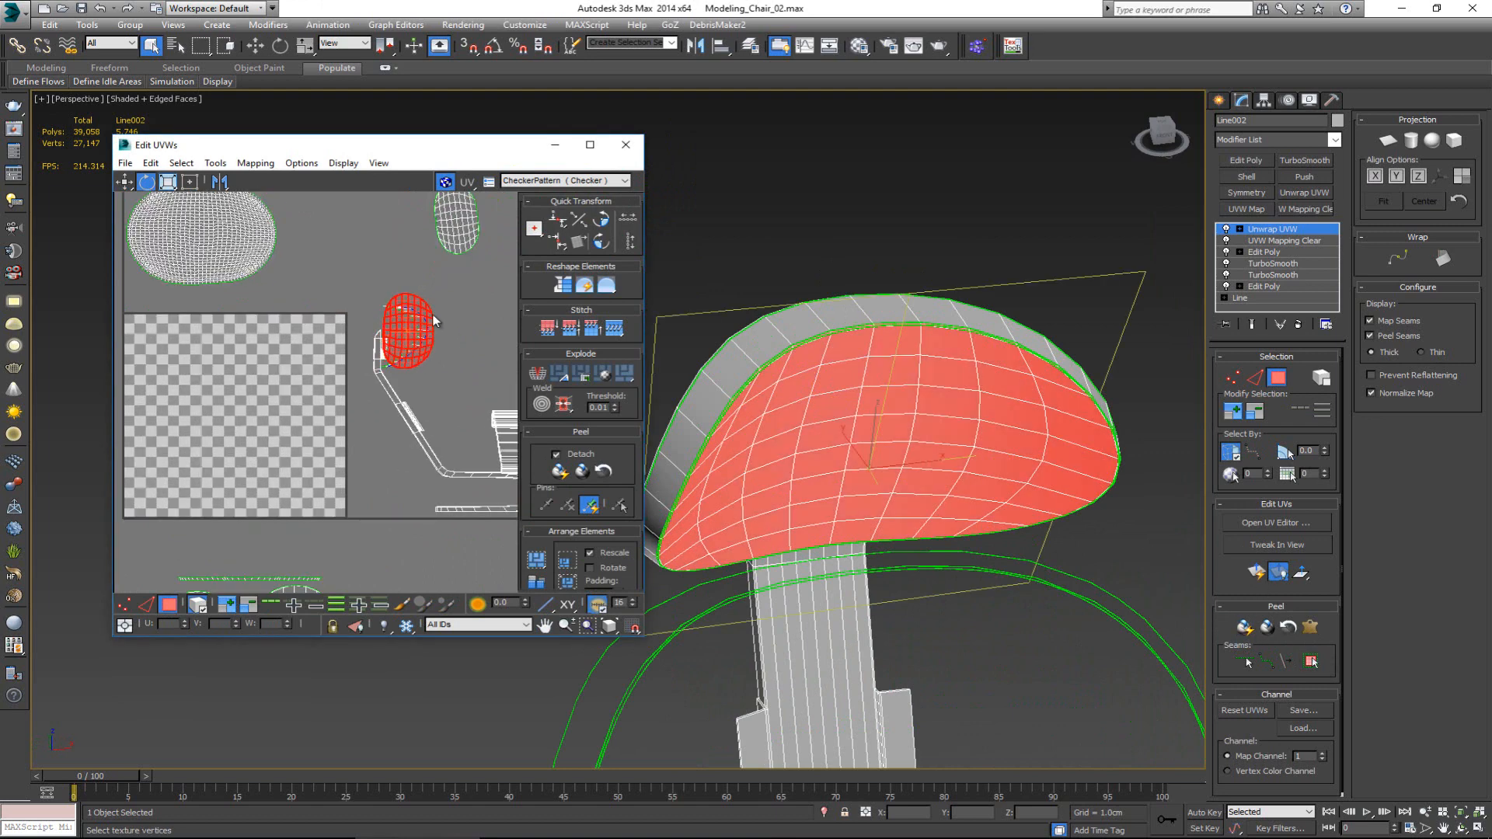
{"action": "middle_click_drag", "start_coordinate": [406, 343], "coordinate": [395, 422]}
{"action": "key", "text": "w"}
{"action": "left_click_drag", "start_coordinate": [395, 422], "coordinate": [497, 310]}
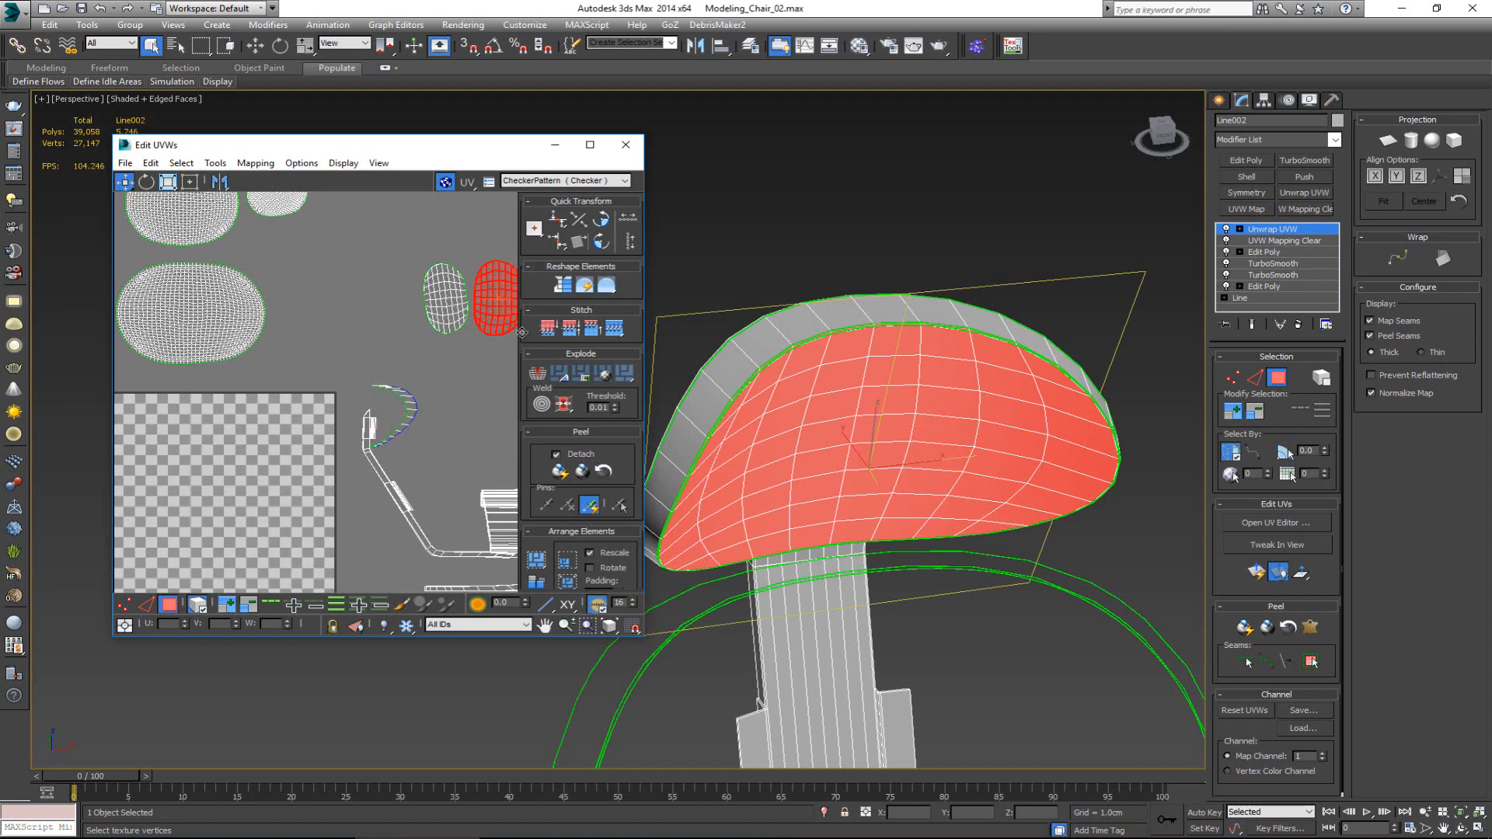
- Quick Peel the headrest shell's side band up to its seams, then rotate its island horizontal above the two headrest surface islands
{"action": "left_click", "coordinate": [753, 350]}
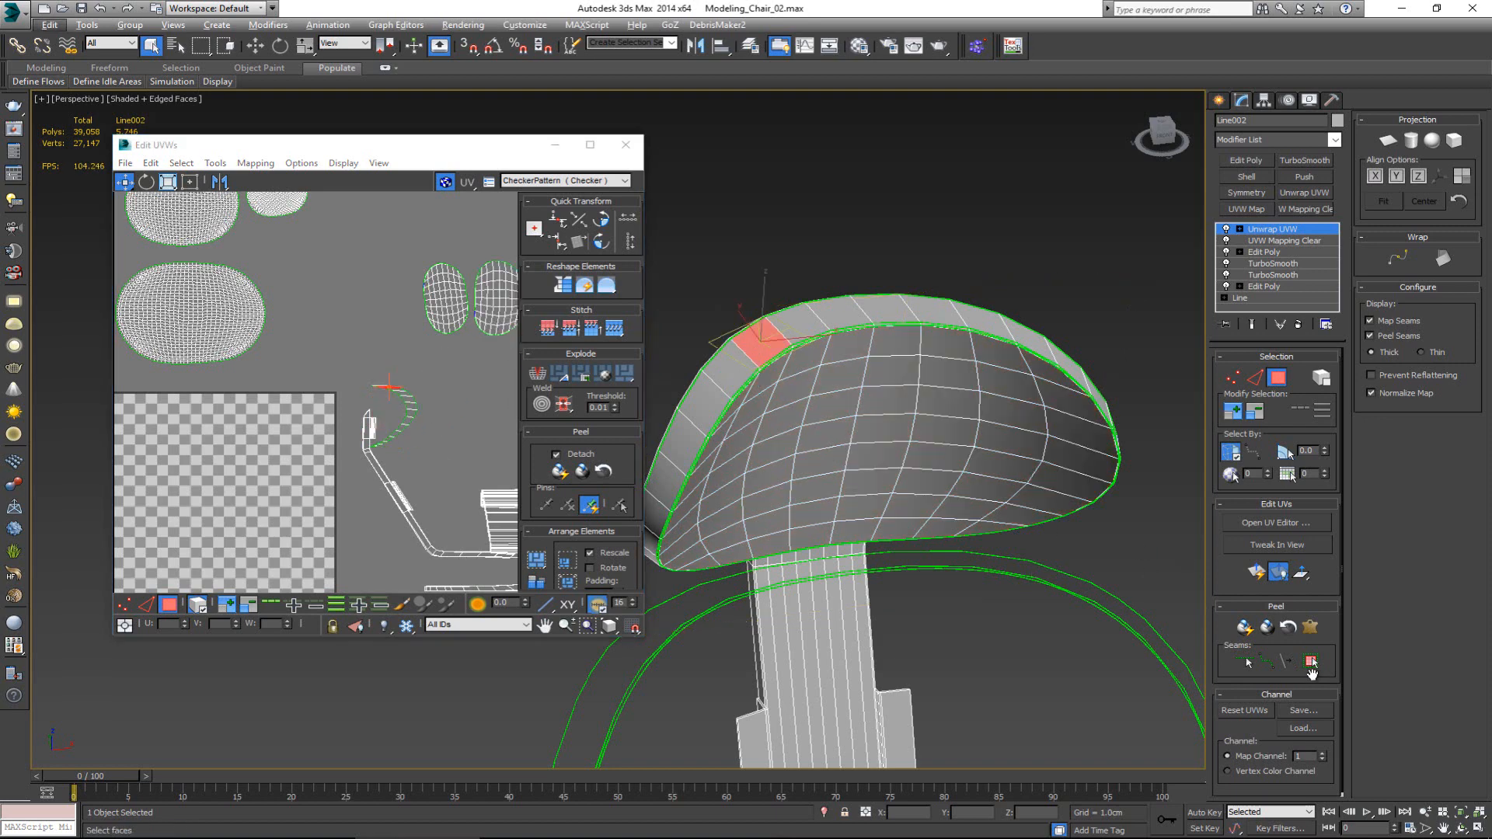
{"action": "left_click", "coordinate": [1312, 661]}
{"action": "left_click", "coordinate": [1245, 627]}
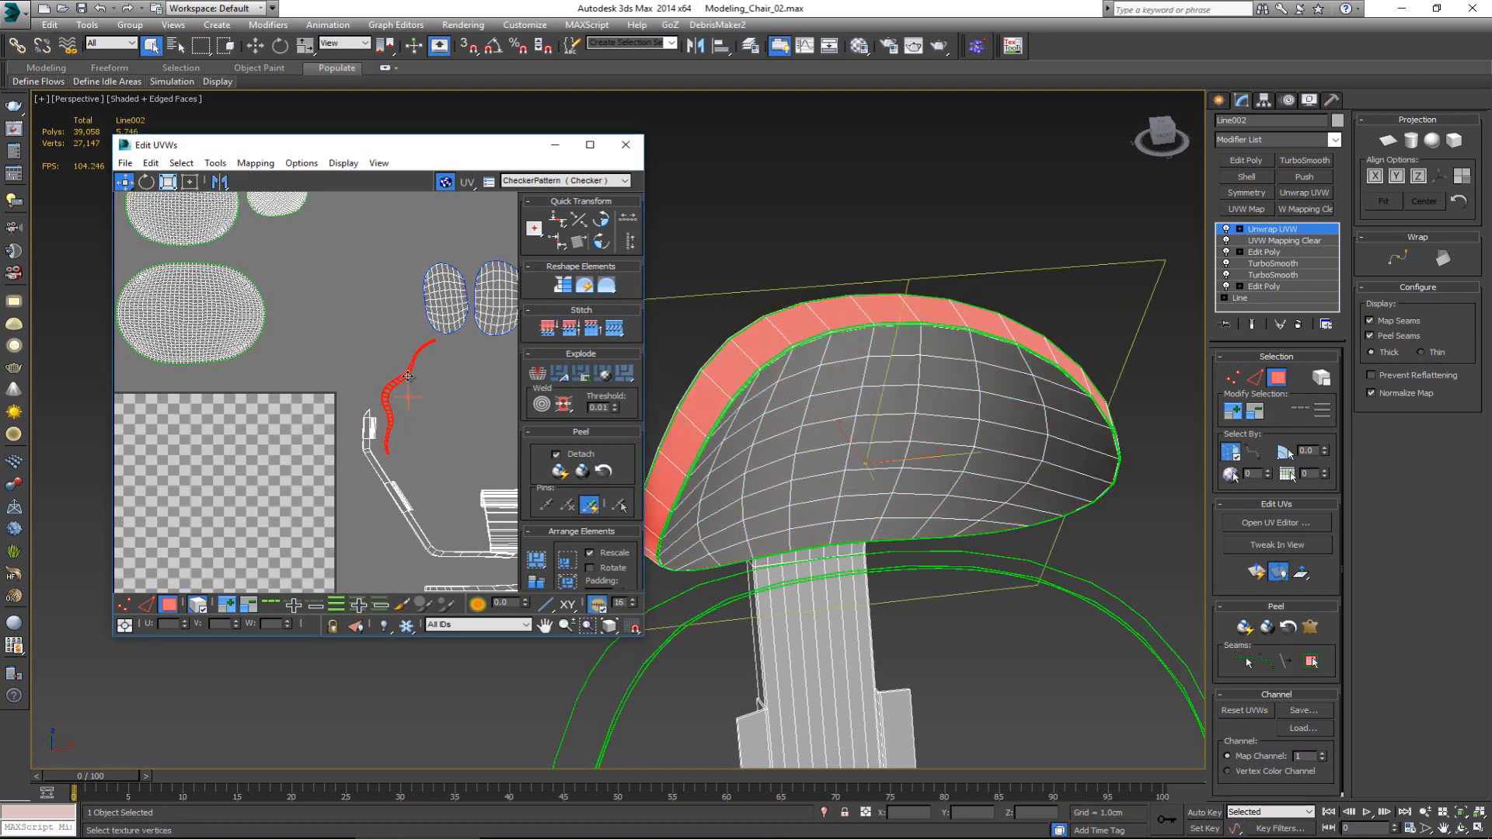
{"action": "key", "text": "e"}
{"action": "left_click_drag", "start_coordinate": [408, 376], "coordinate": [470, 243]}
{"action": "key", "text": "w"}
{"action": "scroll", "coordinate": [450, 264], "scroll_direction": "up", "scroll_amount": 5}
- Align both long edge loops of the headrest side band's island horizontally to straighten the strip
{"action": "key", "text": "2"}
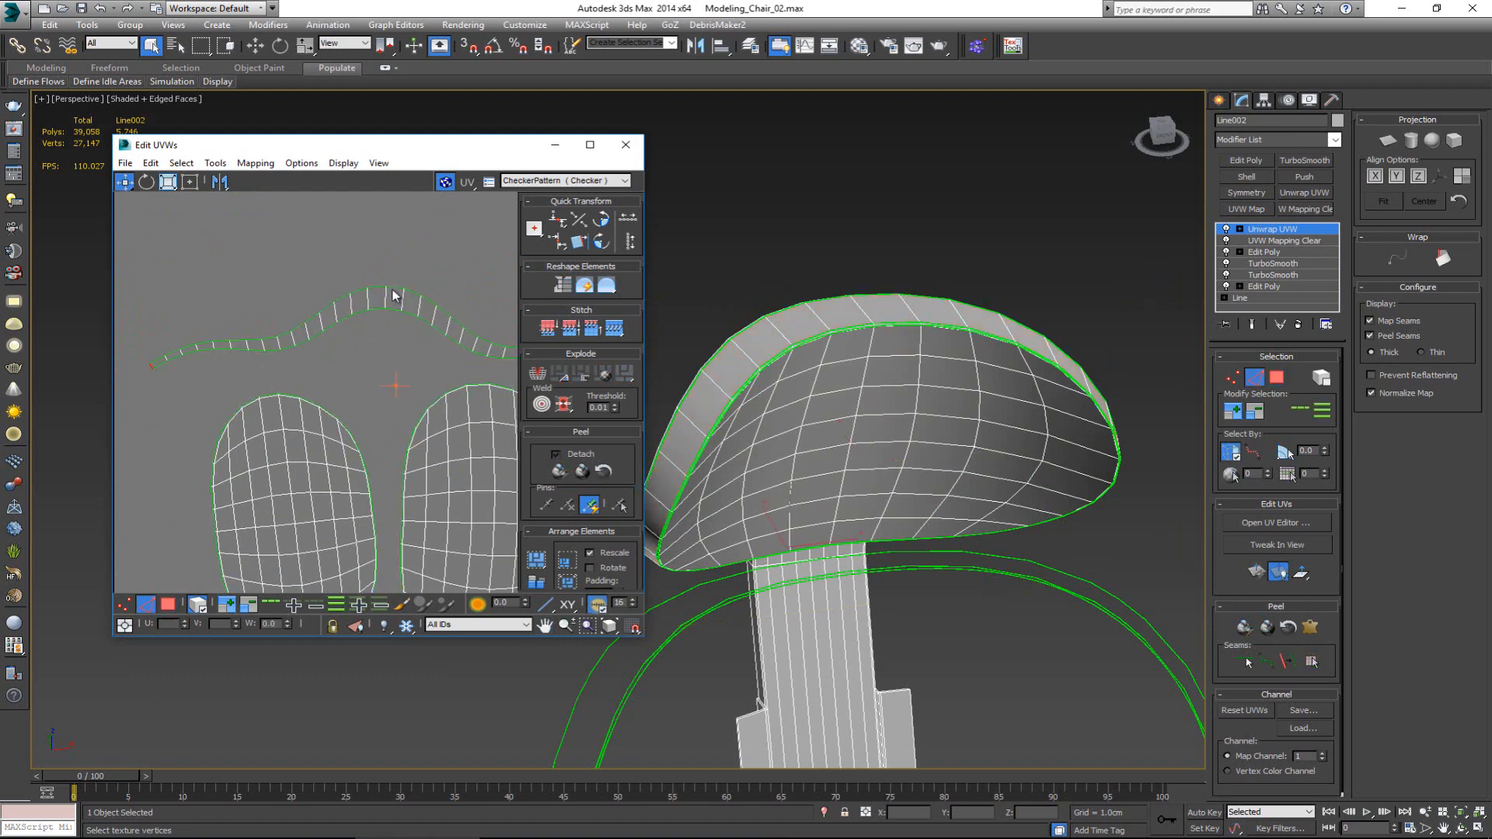
{"action": "double_click", "coordinate": [393, 289]}
{"action": "left_click", "coordinate": [559, 227]}
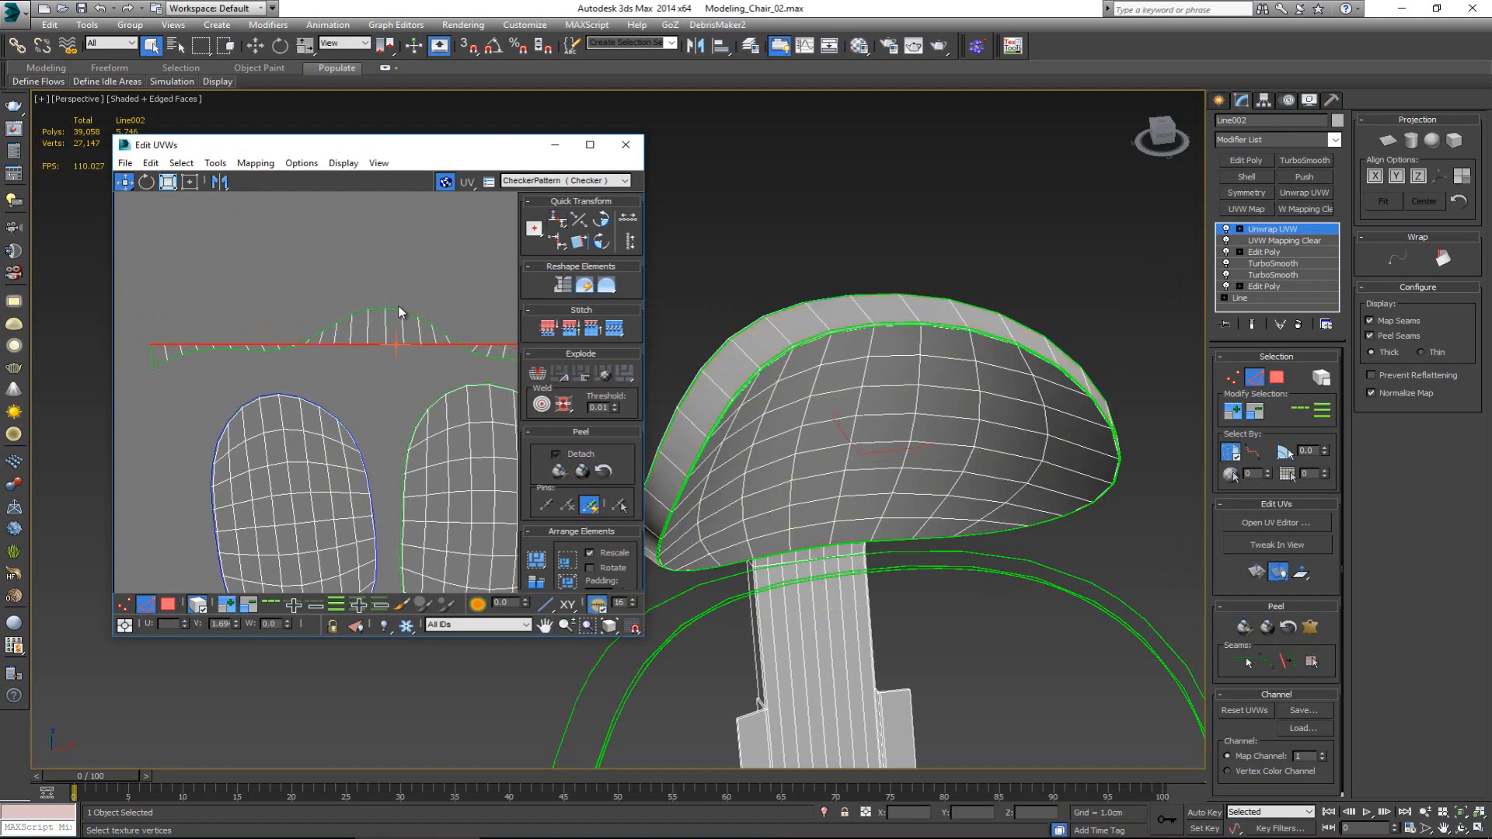
{"action": "double_click", "coordinate": [396, 309]}
{"action": "left_click", "coordinate": [558, 224]}
{"action": "left_click", "coordinate": [405, 268]}
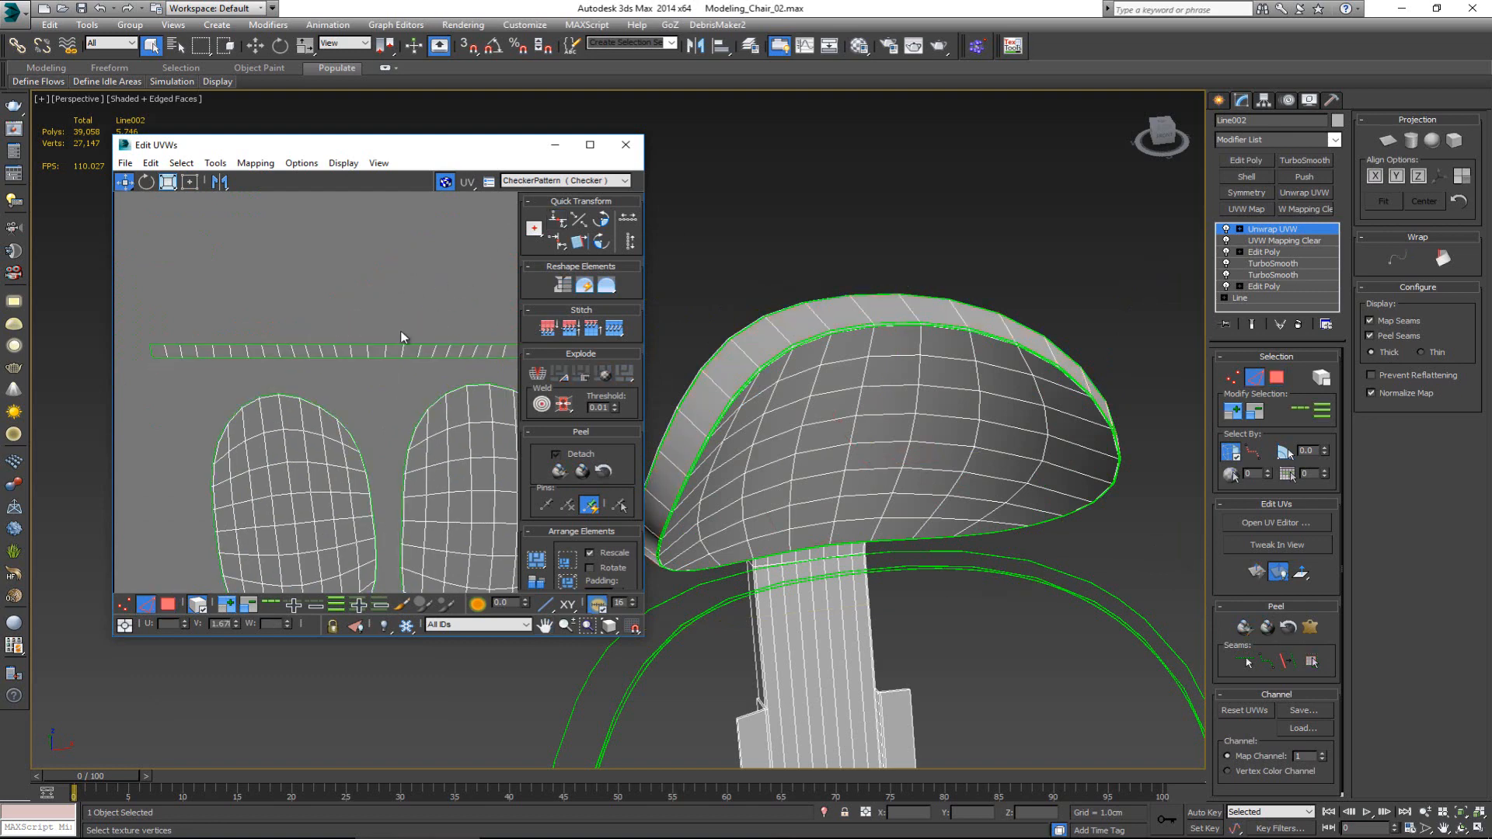
- Hide the headrest shell element in the Edit Poly modifier beneath the unwrap, leaving the chair's frame and armrest visible
{"action": "middle_click_drag", "start_coordinate": [403, 338], "coordinate": [359, 285]}
{"action": "scroll", "coordinate": [358, 285], "scroll_direction": "down", "scroll_amount": 5}
{"action": "middle_click_drag", "start_coordinate": [839, 521], "coordinate": [838, 447]}
{"action": "middle_click_drag", "start_coordinate": [425, 466], "coordinate": [415, 408]}
{"action": "scroll", "coordinate": [868, 426], "scroll_direction": "down", "scroll_amount": 10}
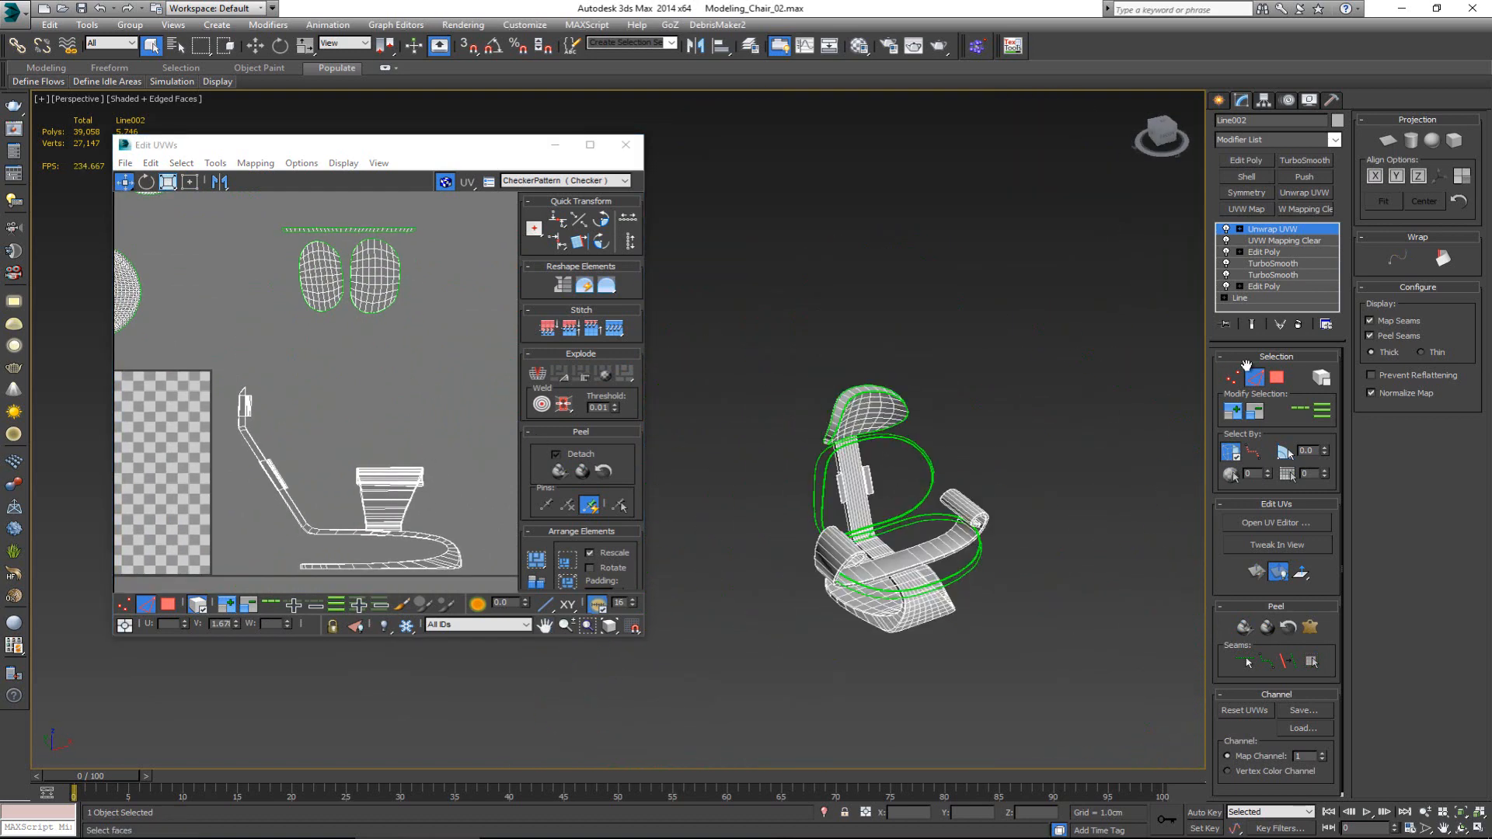
{"action": "left_click", "coordinate": [1281, 251]}
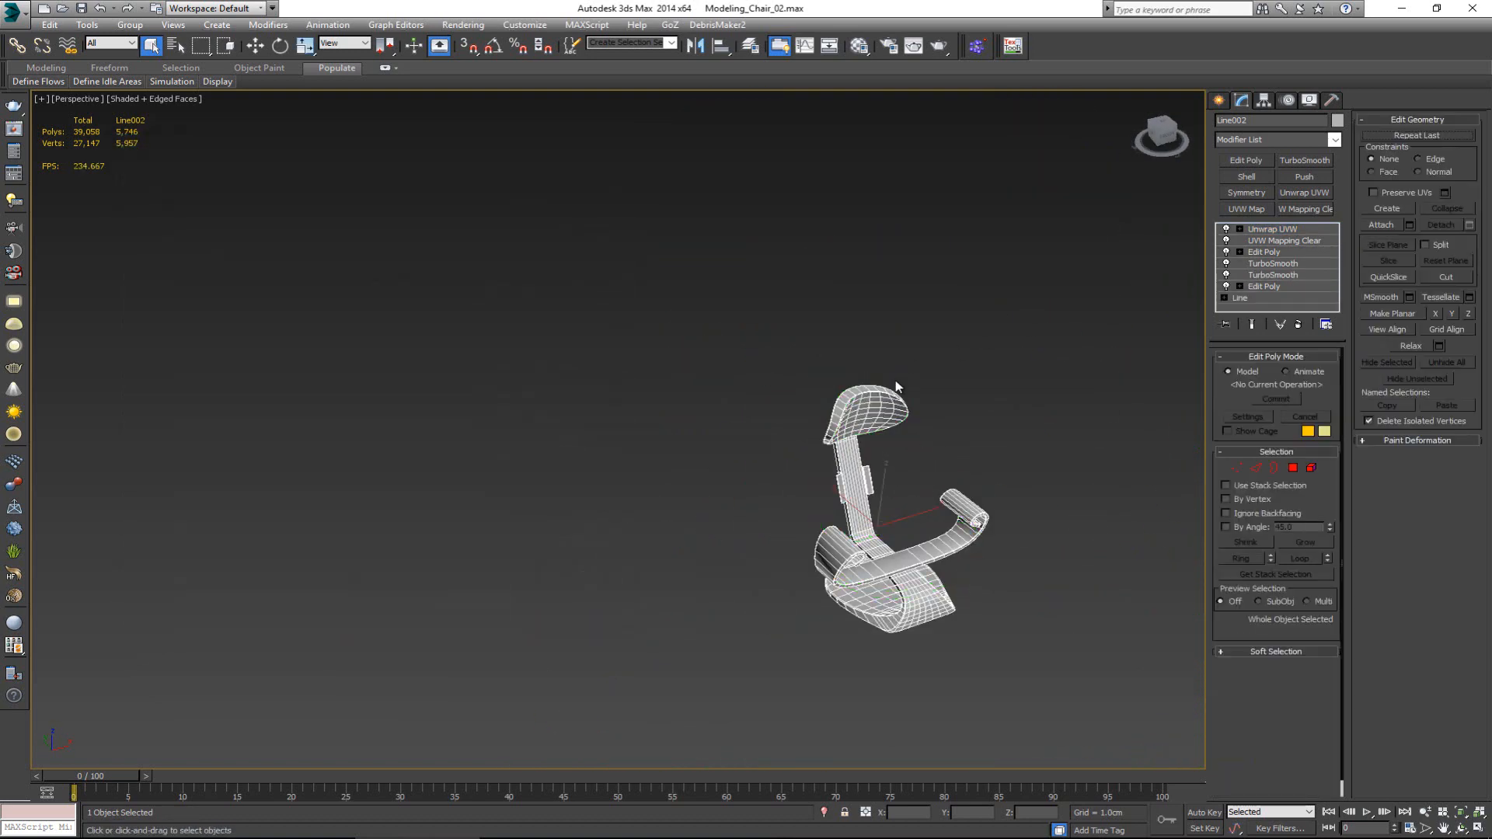
{"action": "key", "text": "5"}
{"action": "left_click", "coordinate": [895, 390]}
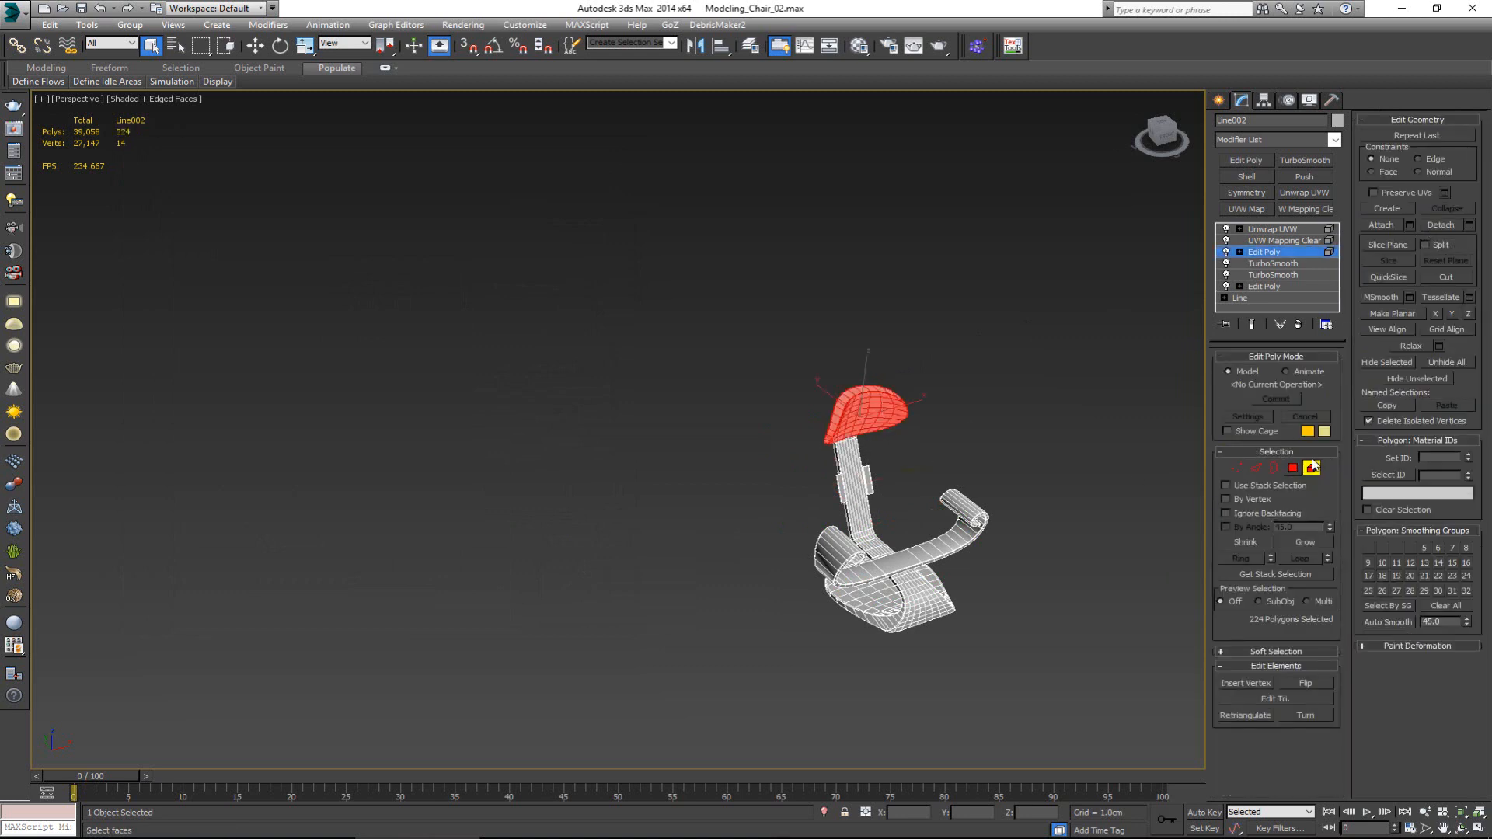
{"action": "left_click", "coordinate": [1380, 363]}
{"action": "left_click", "coordinate": [1312, 467]}
{"action": "key", "text": "z"}
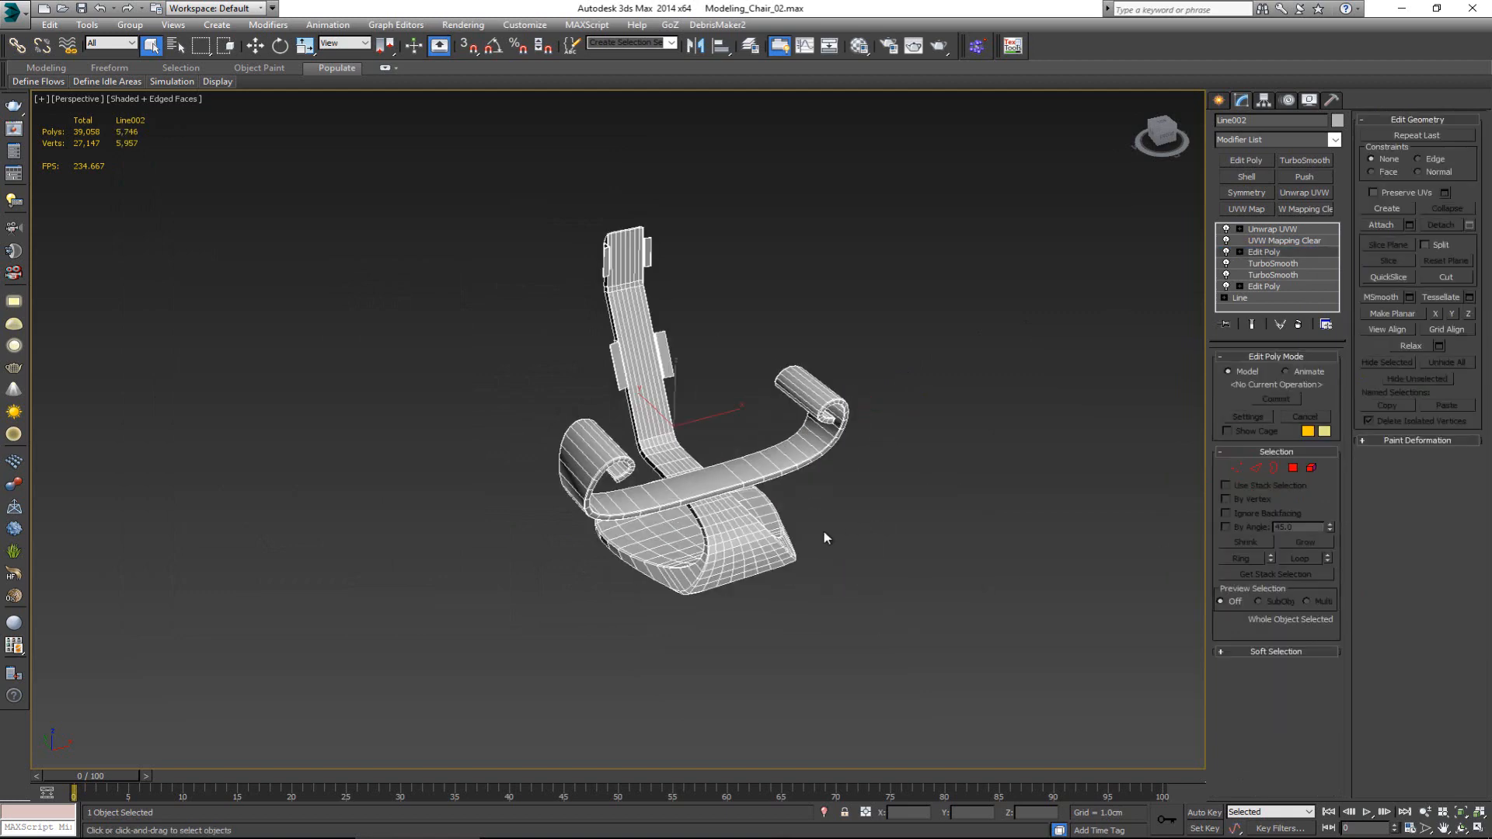
- In the Unwrap UVW modifier, select the two edge loops bordering the armrest band's front rim
{"action": "scroll", "coordinate": [699, 499], "scroll_direction": "up", "scroll_amount": 2}
{"action": "middle_click_drag", "start_coordinate": [700, 499], "coordinate": [622, 532], "text": "alt"}
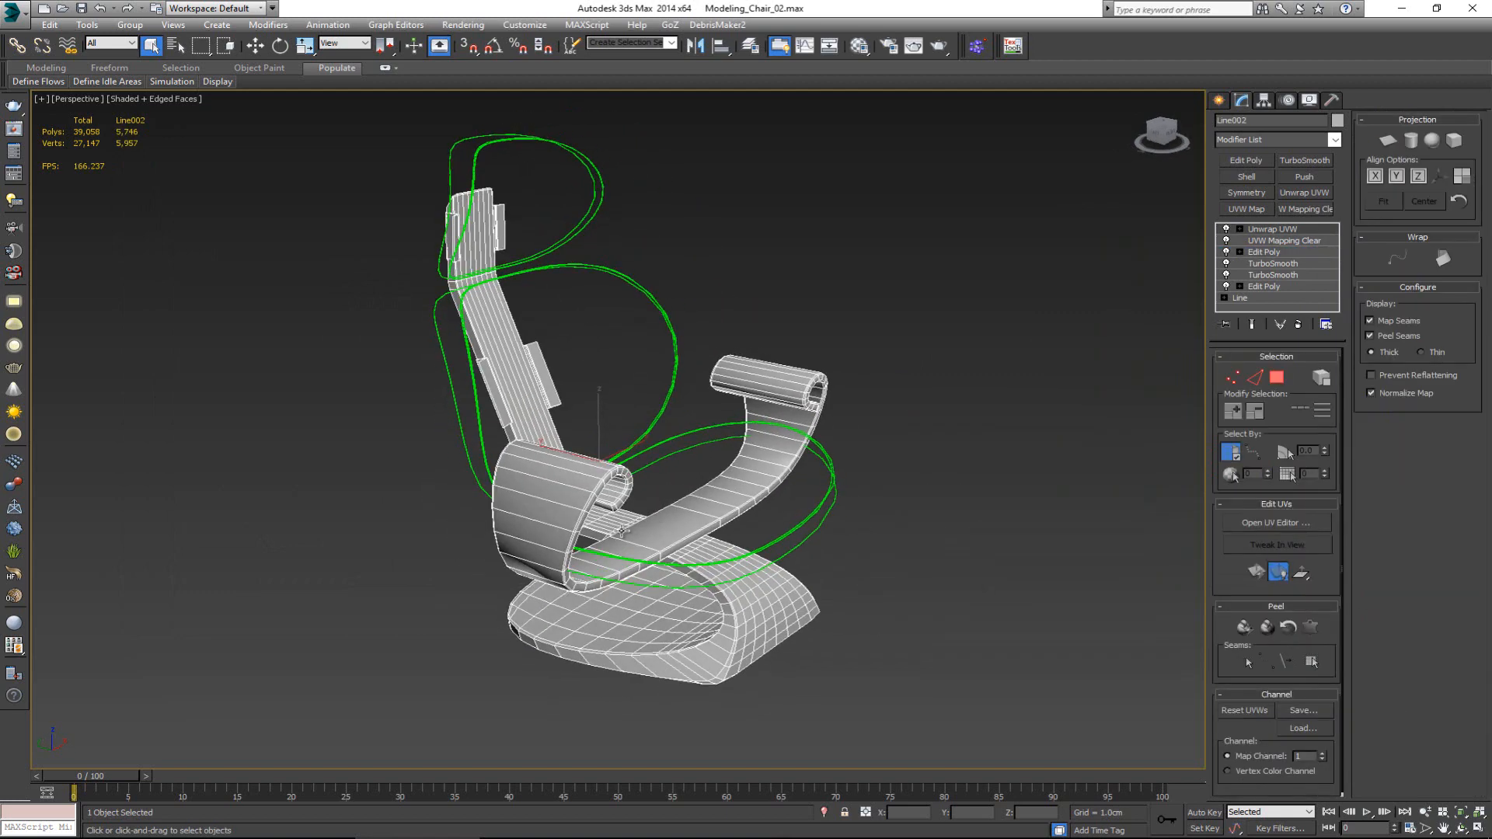
{"action": "scroll", "coordinate": [558, 538], "scroll_direction": "up", "scroll_amount": 2}
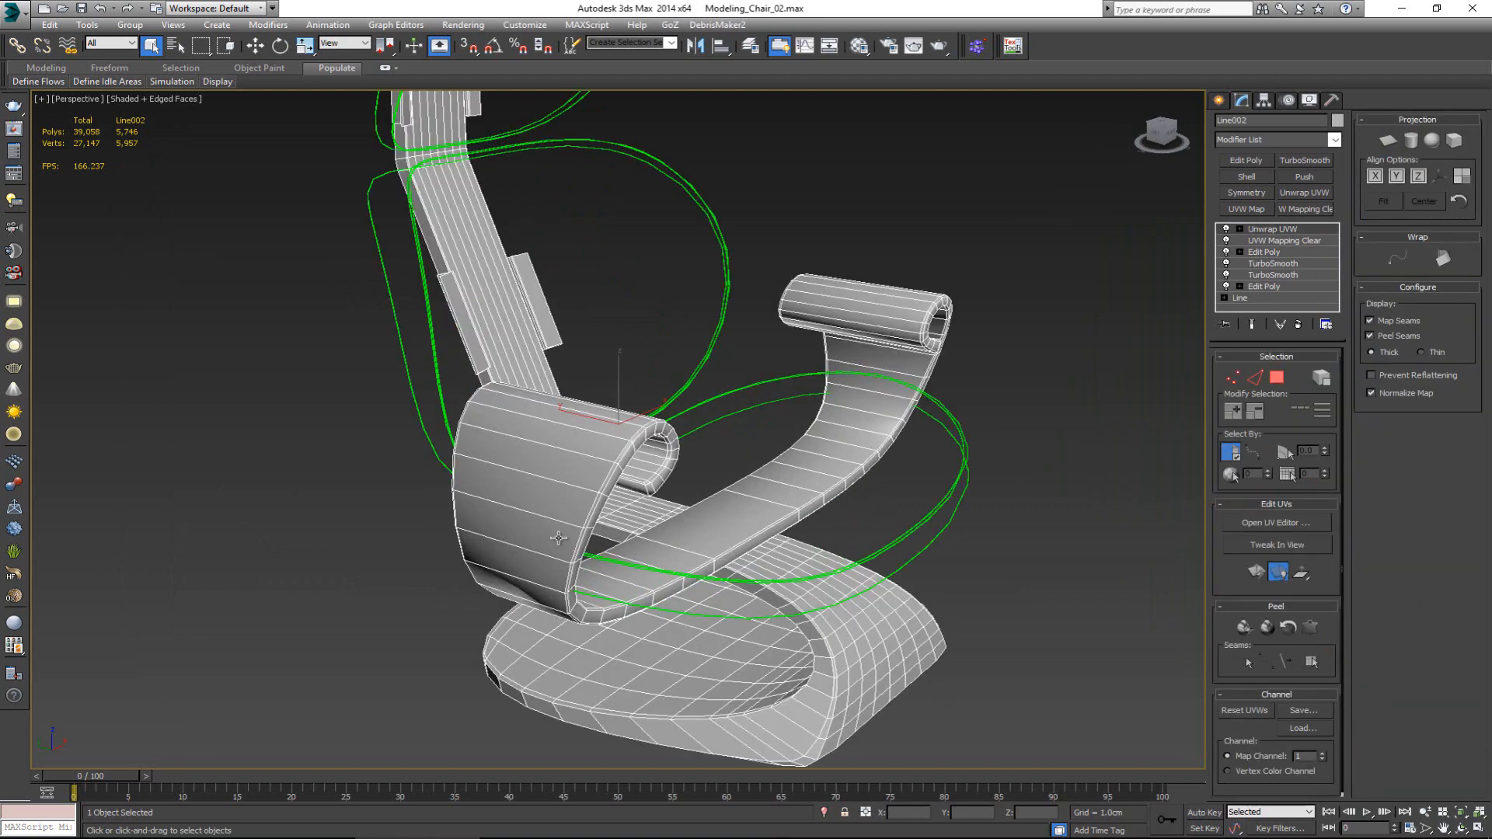
{"action": "middle_click_drag", "start_coordinate": [607, 555], "coordinate": [581, 549], "text": "alt"}
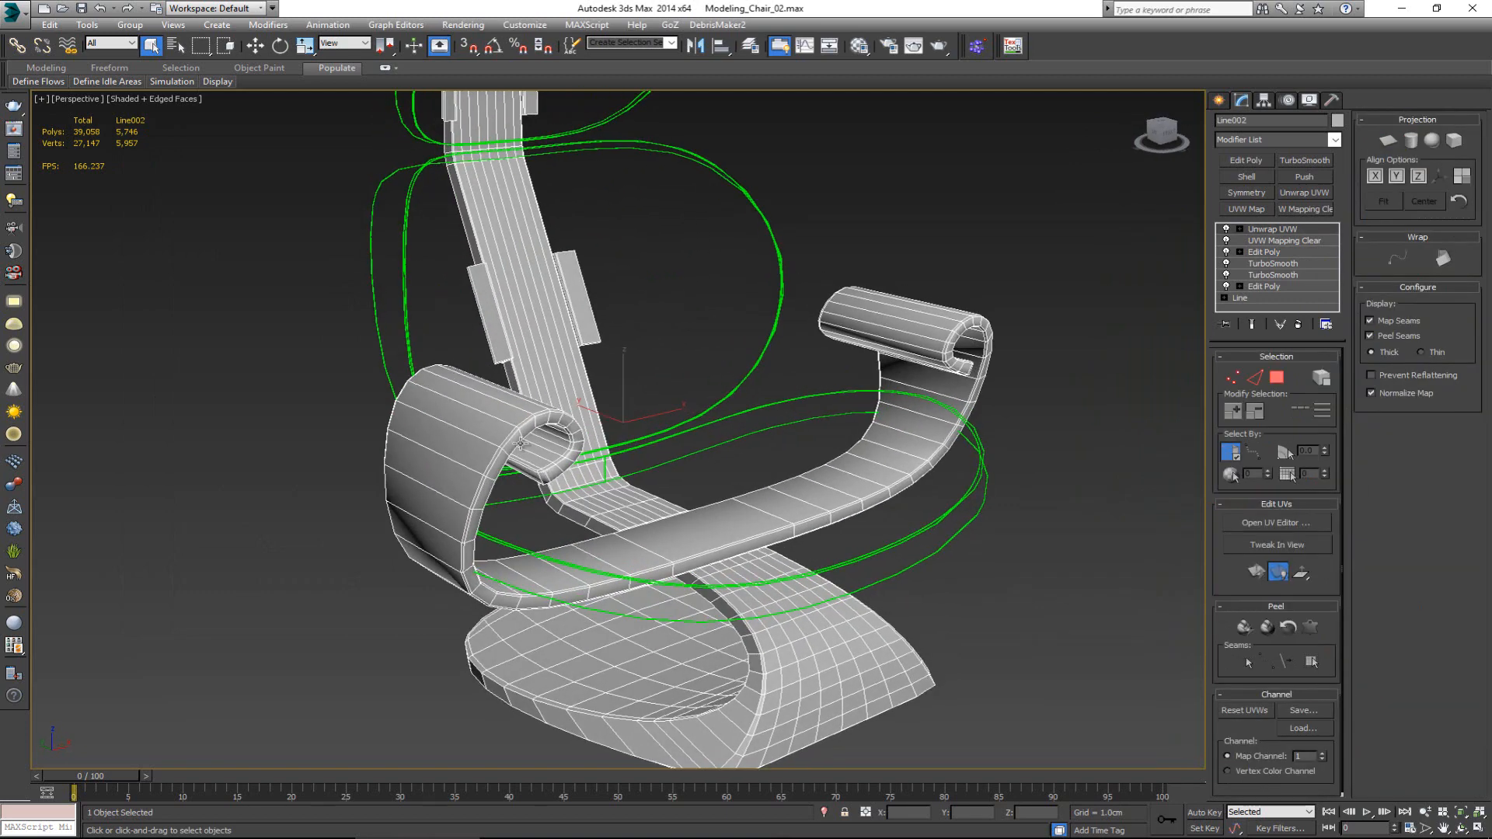
{"action": "scroll", "coordinate": [548, 434], "scroll_direction": "up", "scroll_amount": 3}
{"action": "key", "text": "2"}
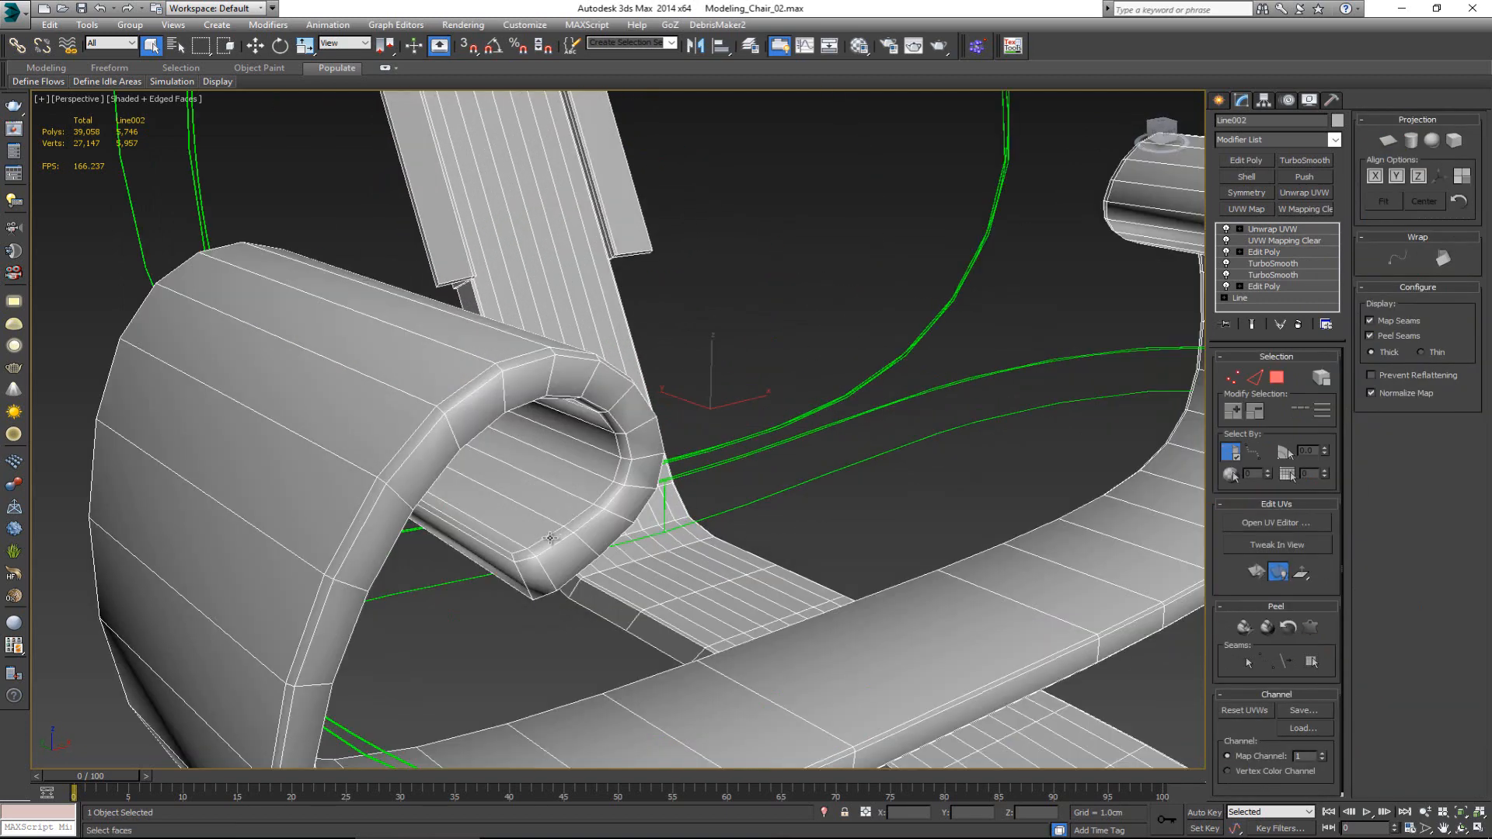
{"action": "middle_click_drag", "start_coordinate": [546, 540], "coordinate": [566, 585], "text": "alt"}
{"action": "left_click", "coordinate": [570, 592], "text": "ctrl"}
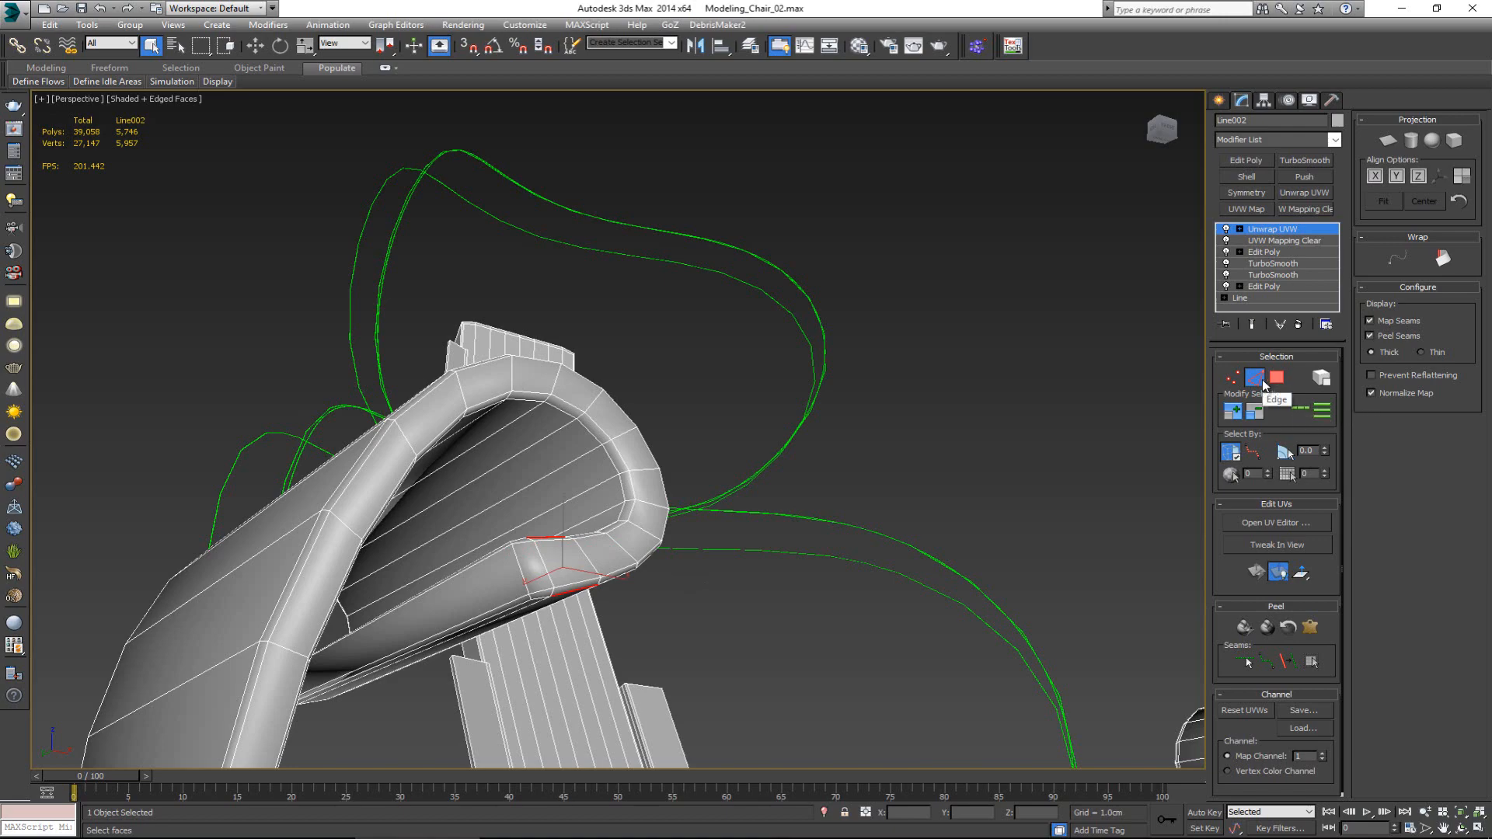
{"action": "left_click", "coordinate": [1321, 409]}
{"action": "middle_click_drag", "start_coordinate": [631, 513], "coordinate": [459, 466]}
{"action": "scroll", "coordinate": [712, 523], "scroll_direction": "down", "scroll_amount": 5}
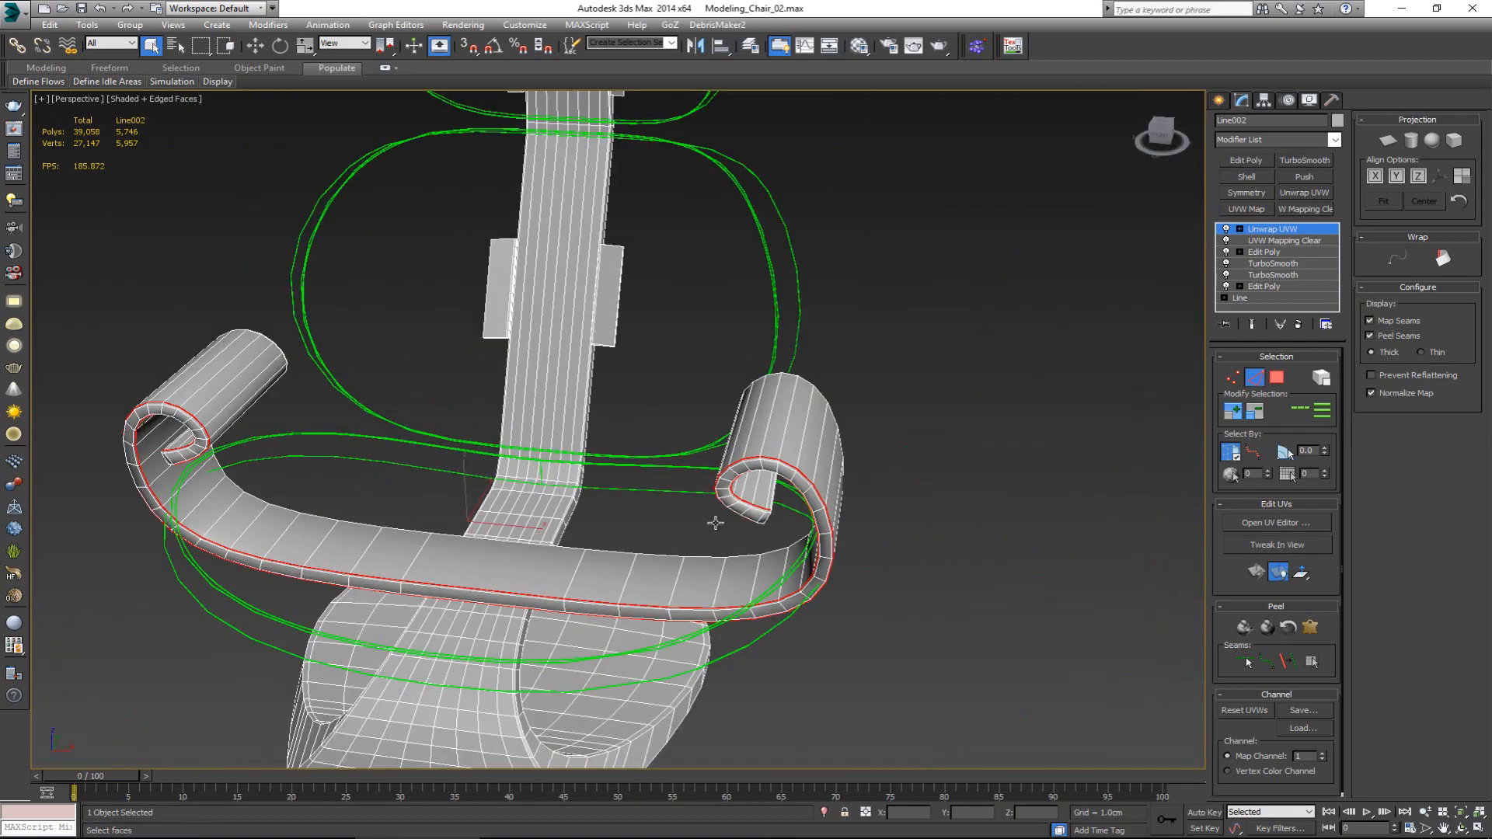
- Add the two edge loops bordering the armrest band's opposite rim to the edge selection
{"action": "mouse_move", "coordinate": [713, 523]}
{"action": "middle_mouse_down", "text": "alt"}
{"action": "mouse_move", "coordinate": [516, 516]}
{"action": "mouse_move", "coordinate": [693, 520]}
{"action": "middle_mouse_up", "text": "alt"}
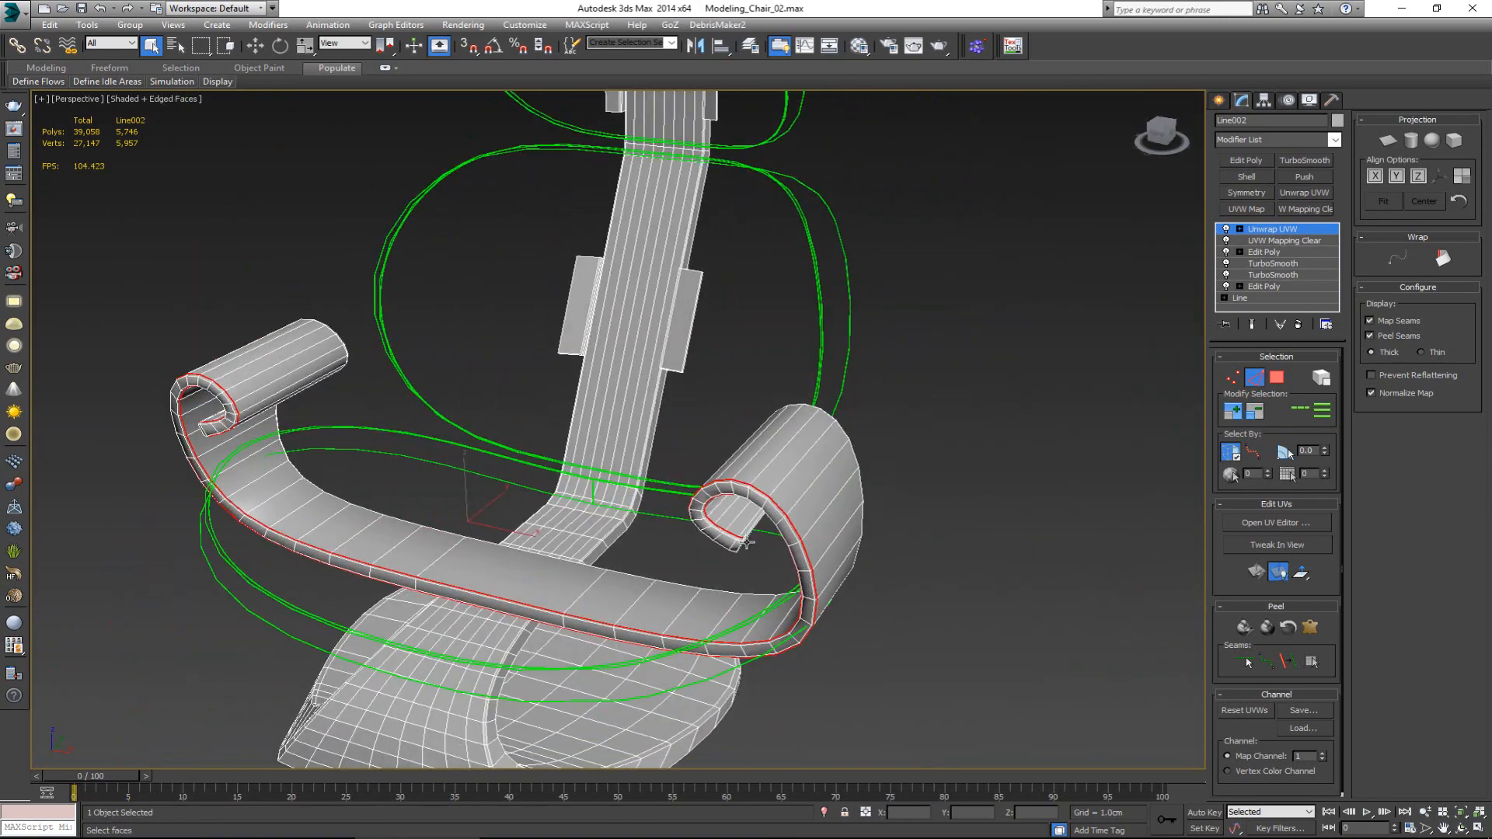
{"action": "scroll", "coordinate": [707, 522], "scroll_direction": "up", "scroll_amount": 10}
{"action": "middle_click_drag", "start_coordinate": [581, 558], "coordinate": [318, 528], "text": "alt"}
{"action": "scroll", "coordinate": [475, 517], "scroll_direction": "down", "scroll_amount": 5}
{"action": "scroll", "coordinate": [264, 547], "scroll_direction": "up", "scroll_amount": 5}
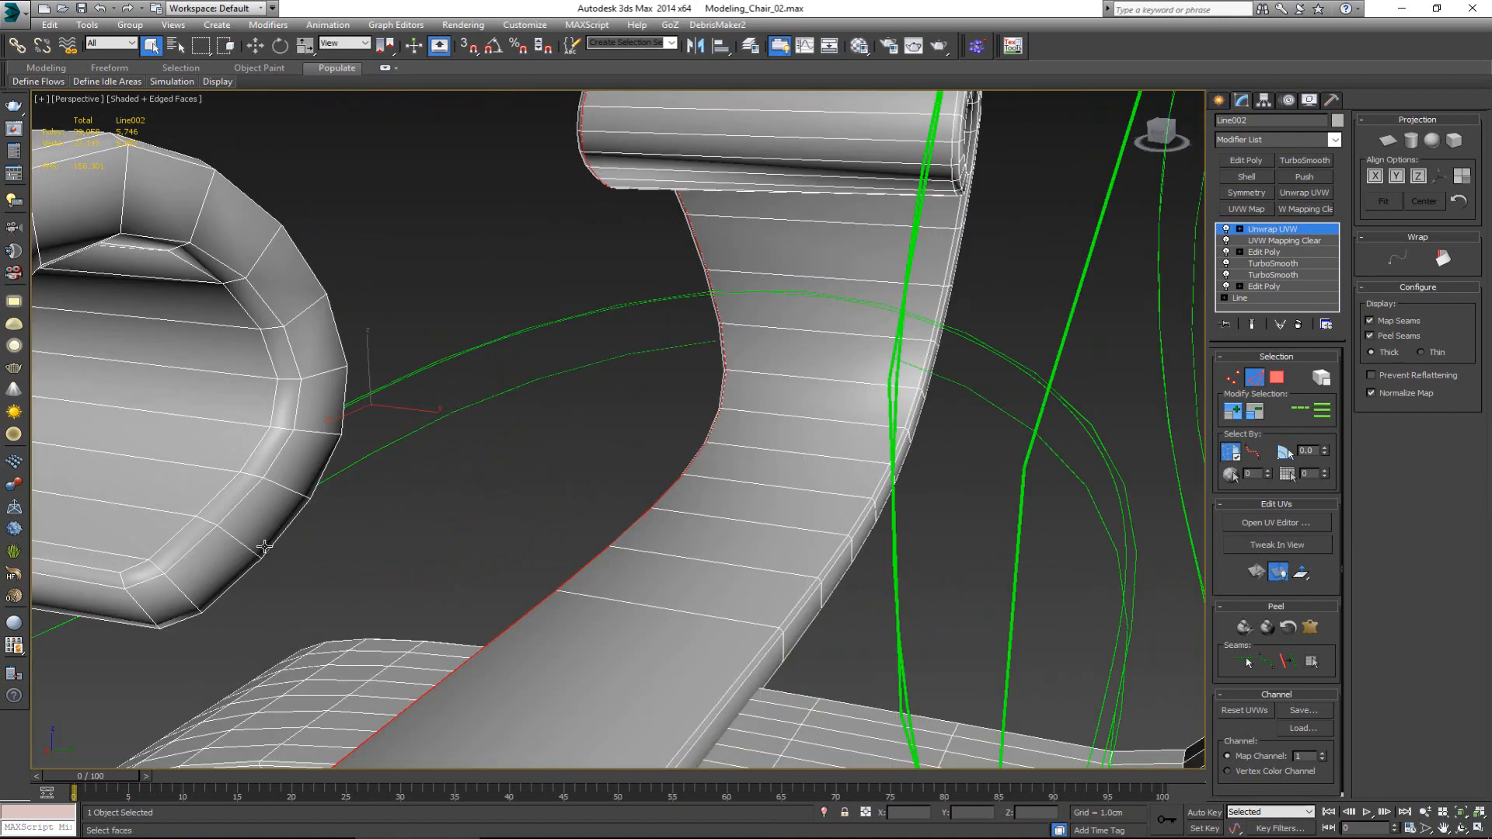
{"action": "middle_click_drag", "start_coordinate": [218, 558], "coordinate": [350, 526], "text": "alt"}
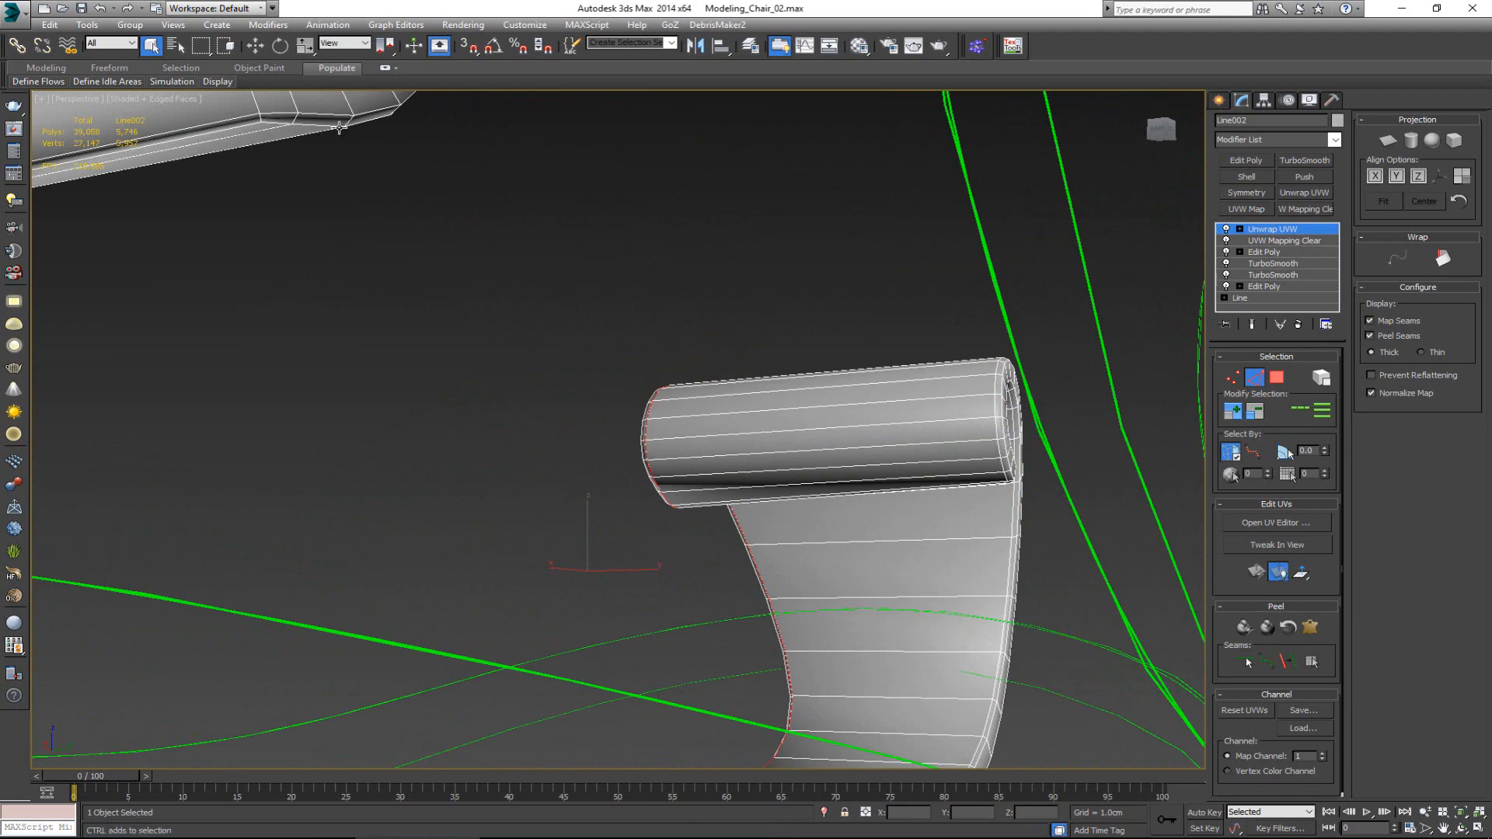
{"action": "middle_click_drag", "start_coordinate": [332, 126], "coordinate": [1112, 311], "text": "alt"}
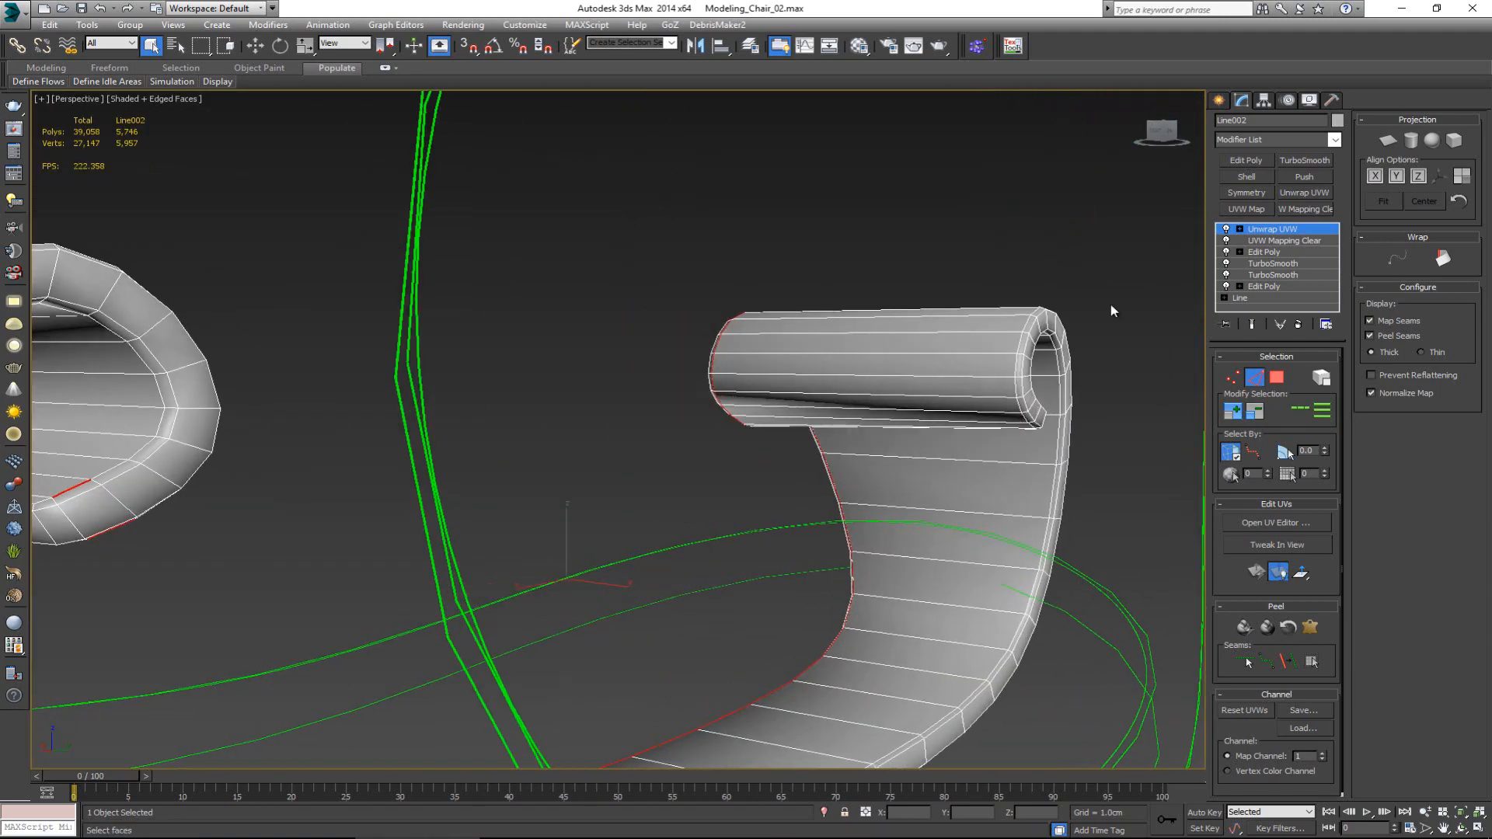
{"action": "middle_click_drag", "start_coordinate": [357, 406], "coordinate": [303, 449], "text": "alt"}
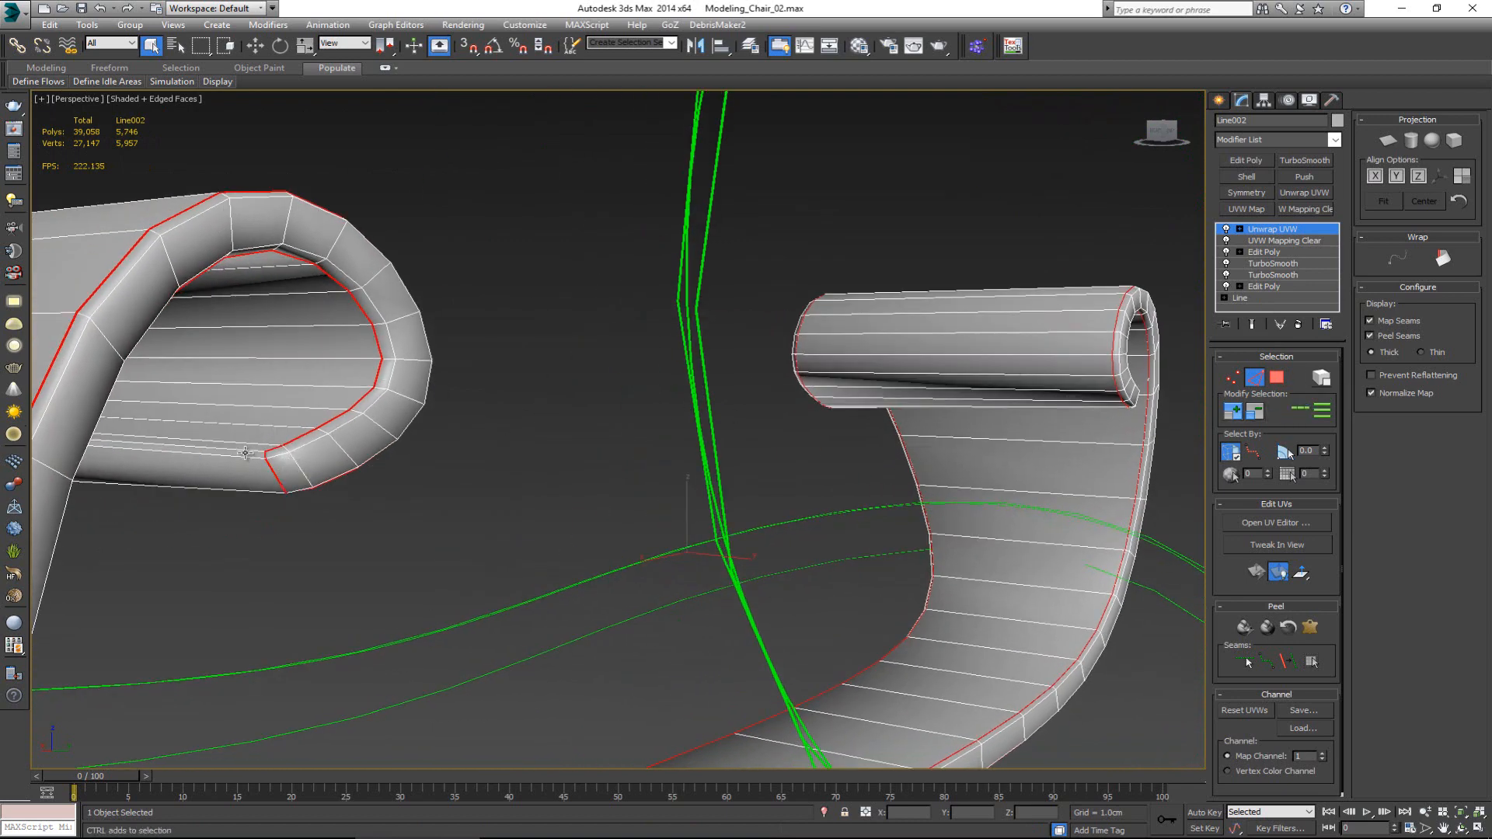
- Add the edges across the armrest band's curled ends to the selection and convert all selected edges to seams
{"action": "middle_click_drag", "start_coordinate": [245, 451], "coordinate": [348, 449], "text": "alt"}
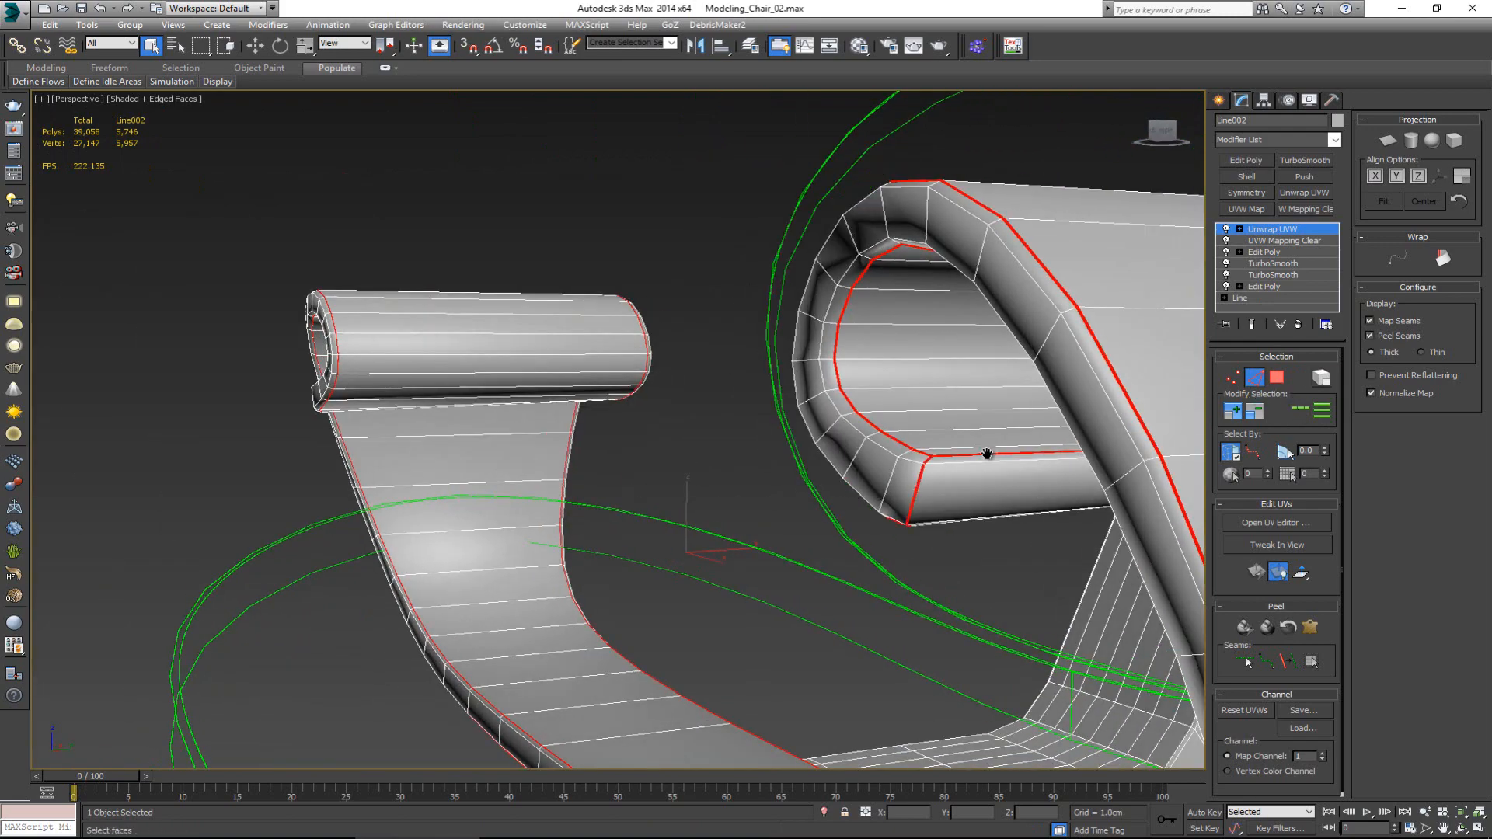
{"action": "middle_click_drag", "start_coordinate": [985, 451], "coordinate": [1090, 420], "text": "alt"}
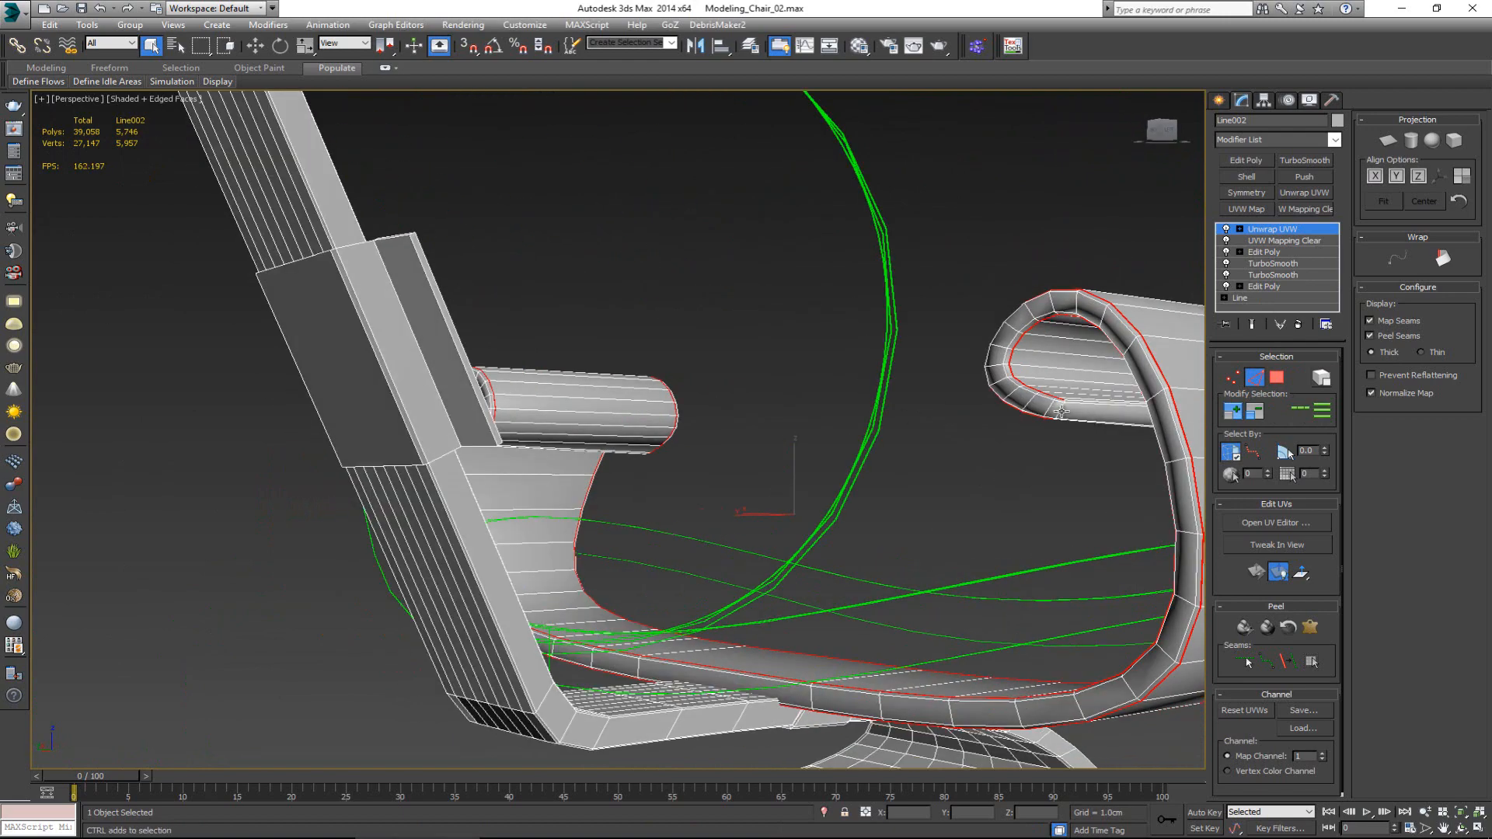
{"action": "scroll", "coordinate": [979, 418], "scroll_direction": "up", "scroll_amount": 6}
{"action": "middle_click_drag", "start_coordinate": [978, 418], "coordinate": [980, 518], "text": "alt"}
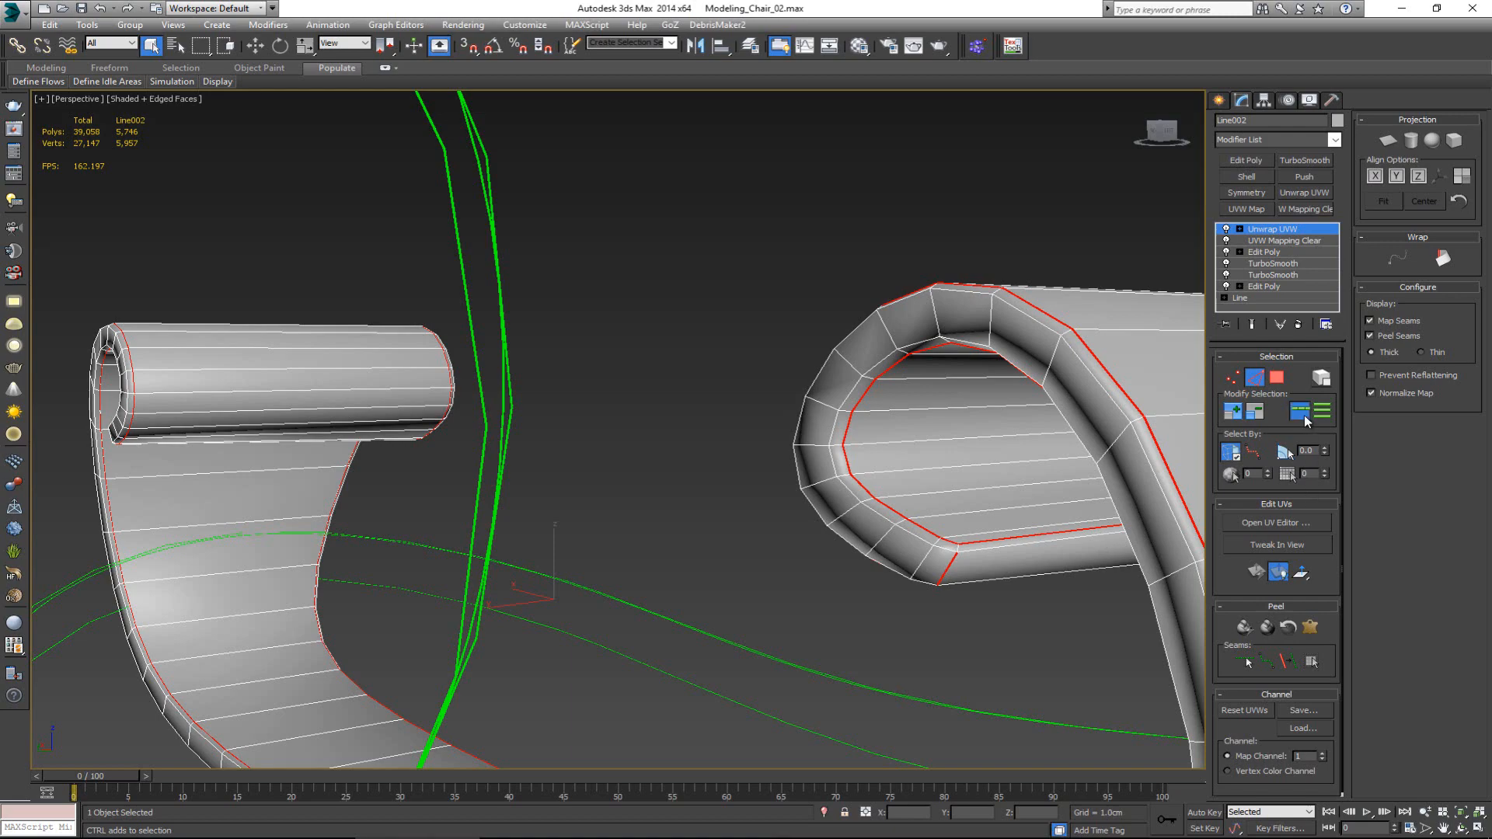
{"action": "middle_click_drag", "start_coordinate": [870, 478], "coordinate": [760, 482], "text": "alt"}
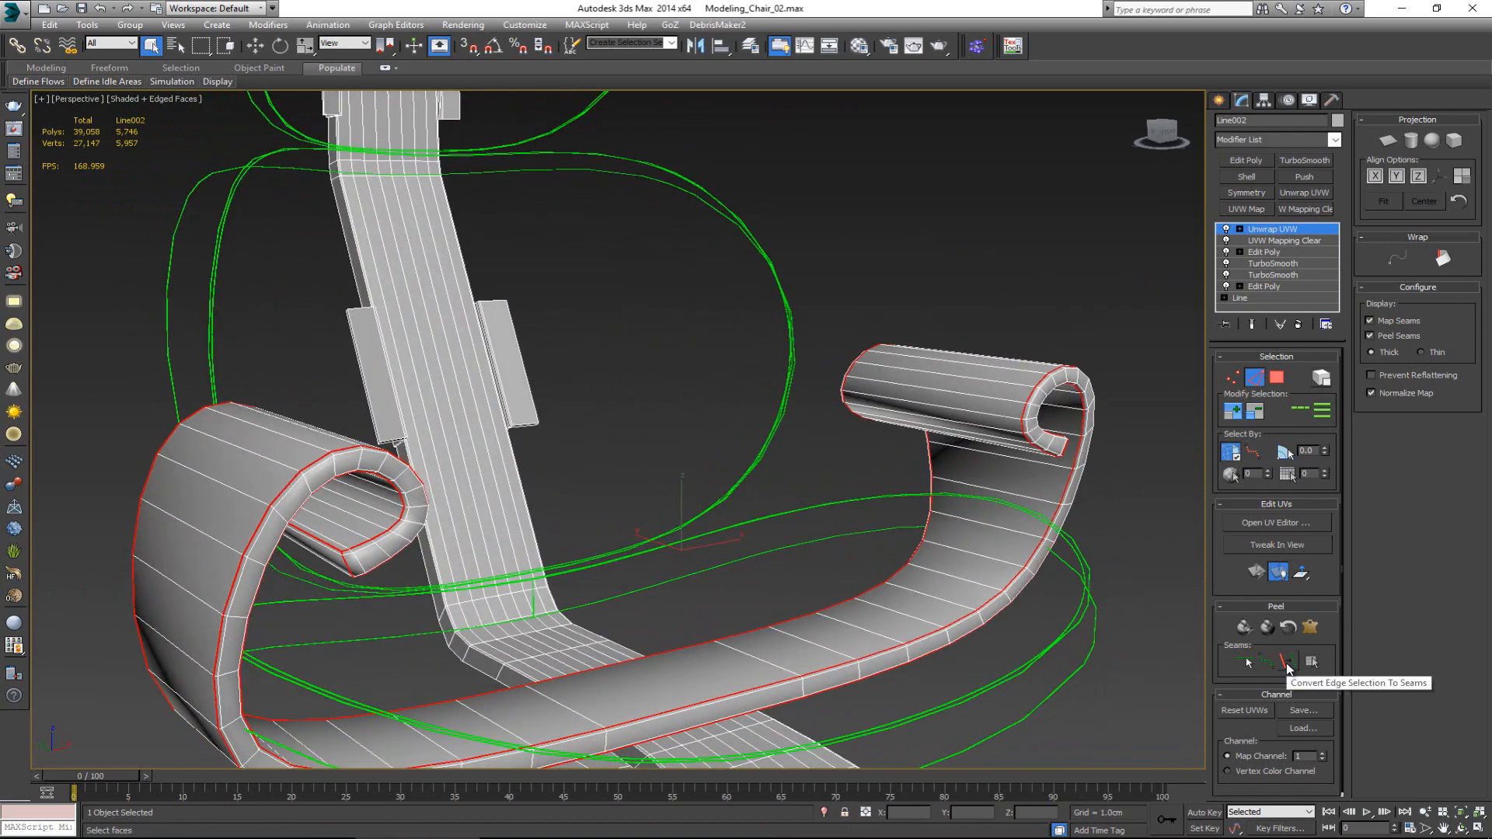
{"action": "left_click", "coordinate": [1283, 664]}
- Expand a face selection on the armrest's inner surface to its seams, Quick Peel it, and set its island upright beside the other islands
{"action": "key", "text": "3"}
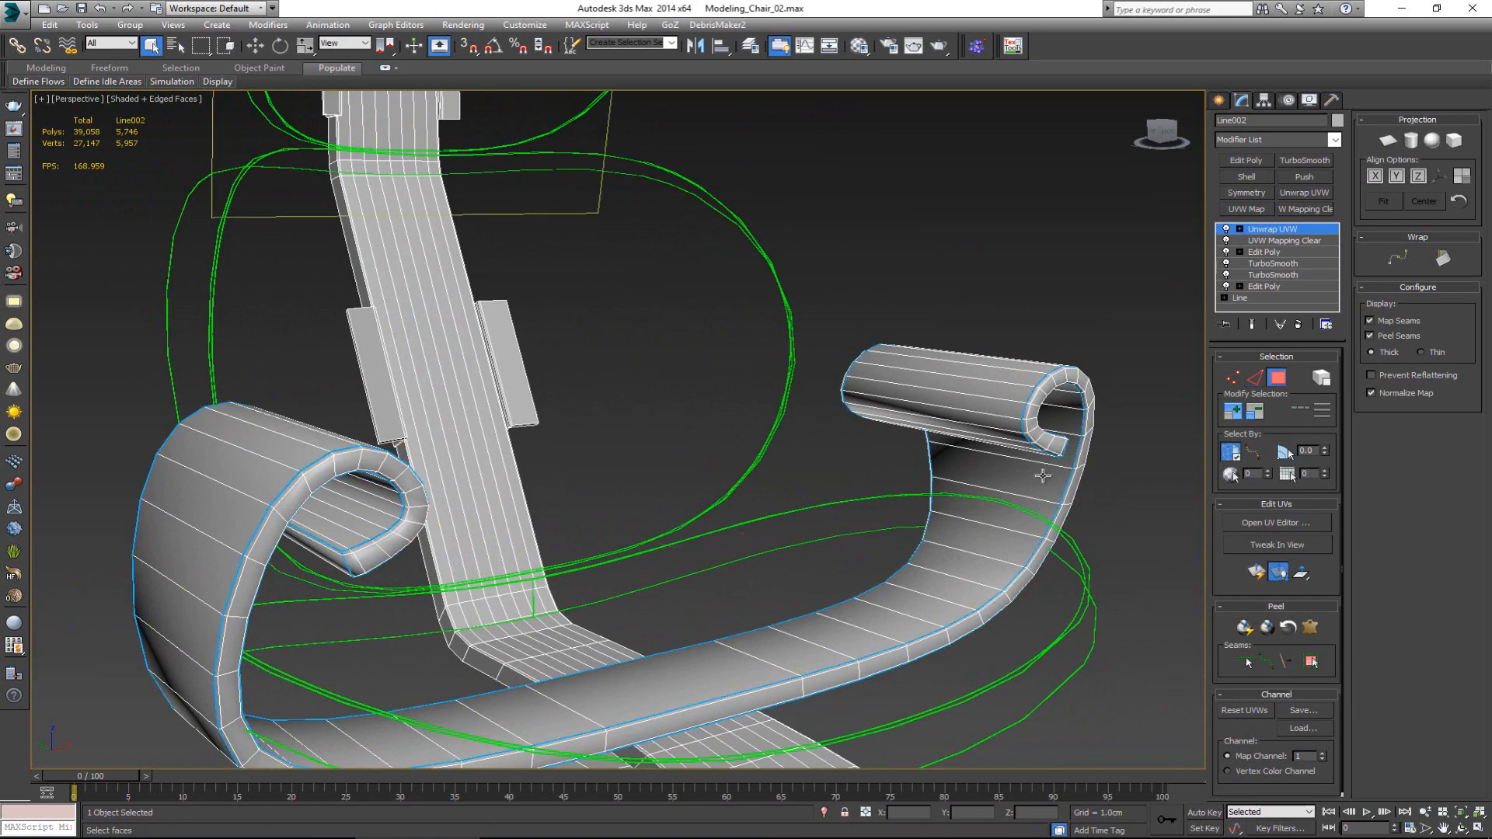
{"action": "left_click", "coordinate": [1045, 477]}
{"action": "left_click", "coordinate": [1315, 662]}
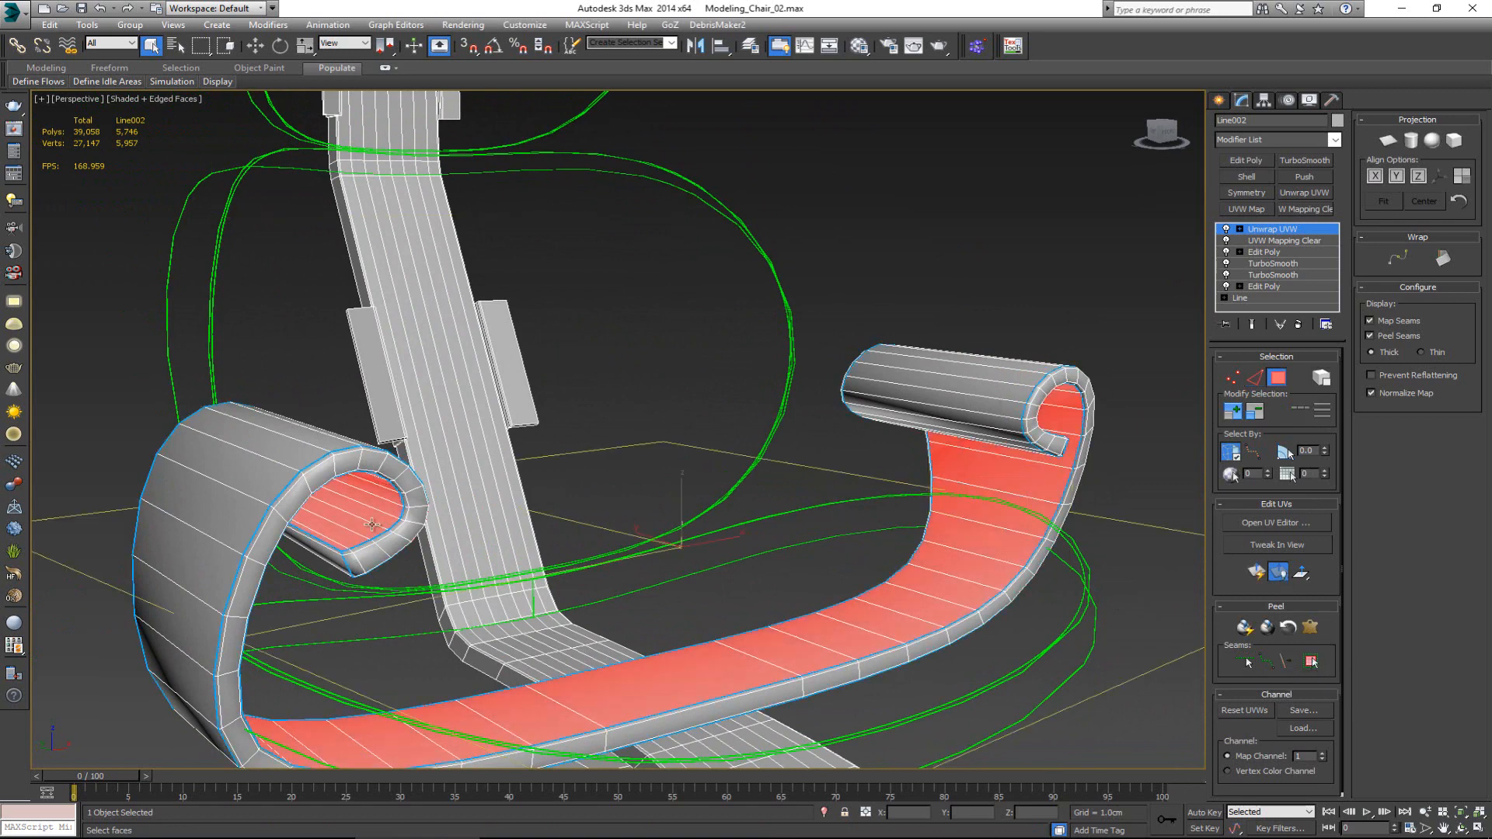
{"action": "left_click", "coordinate": [1244, 629]}
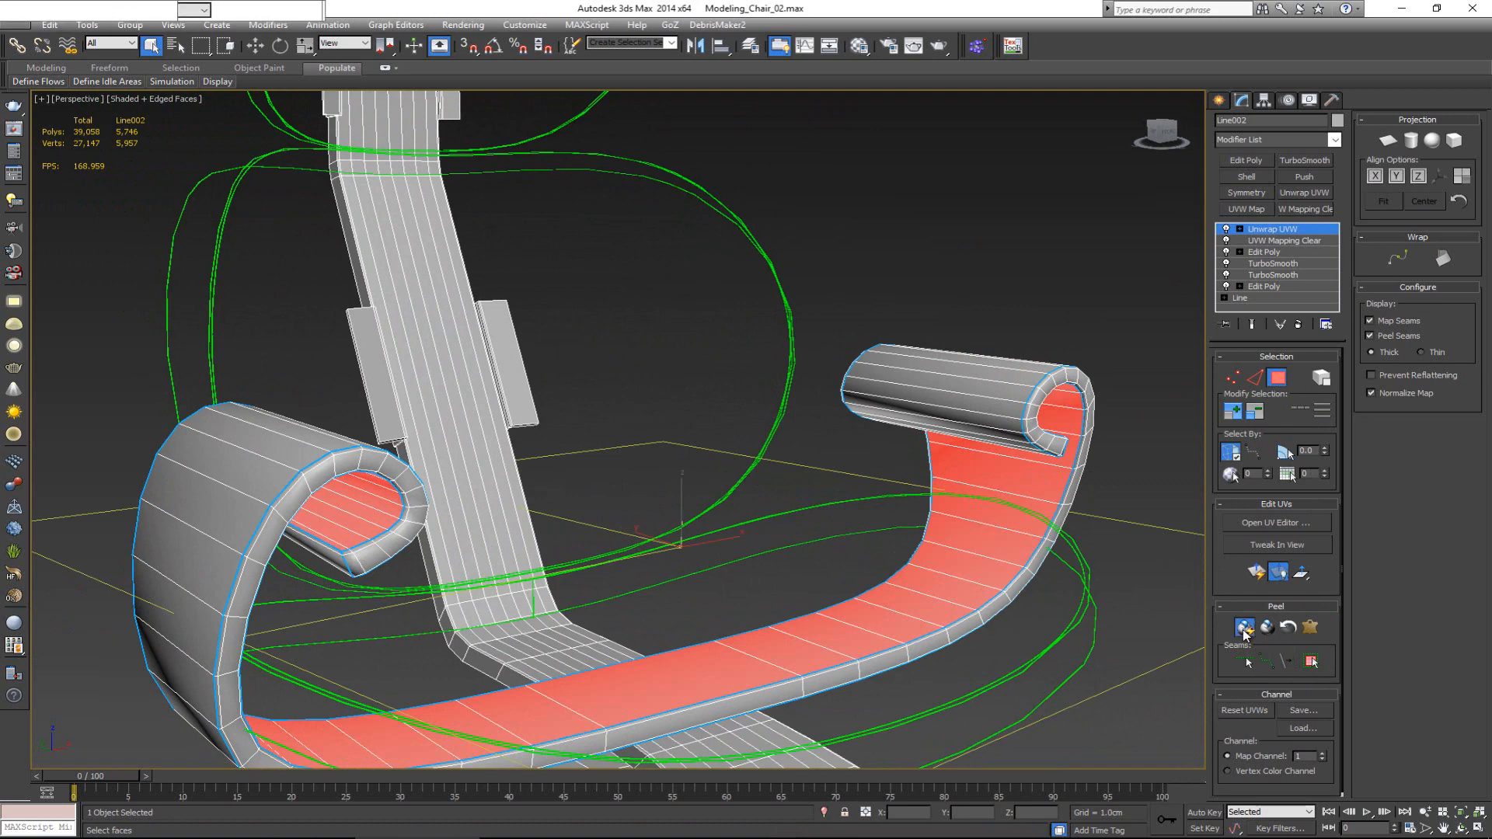
{"action": "left_click_drag", "start_coordinate": [332, 386], "coordinate": [448, 459]}
{"action": "key", "text": "e"}
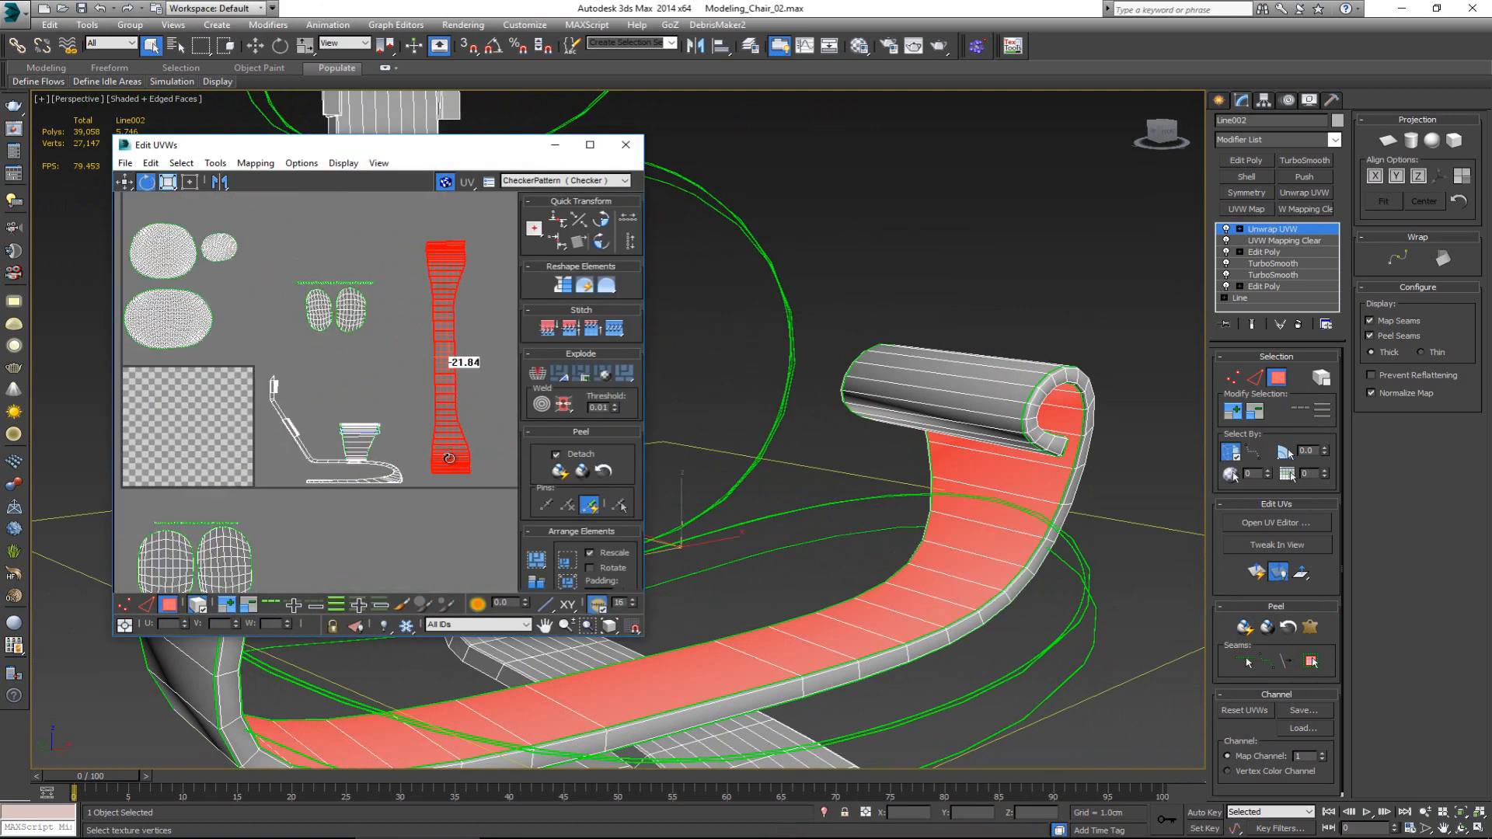
- Quick Peel the armrest's outer surface up to its seams, then rotate its island upright and place it right of the inner surface's island
{"action": "left_click", "coordinate": [907, 396]}
{"action": "left_click", "coordinate": [1312, 663]}
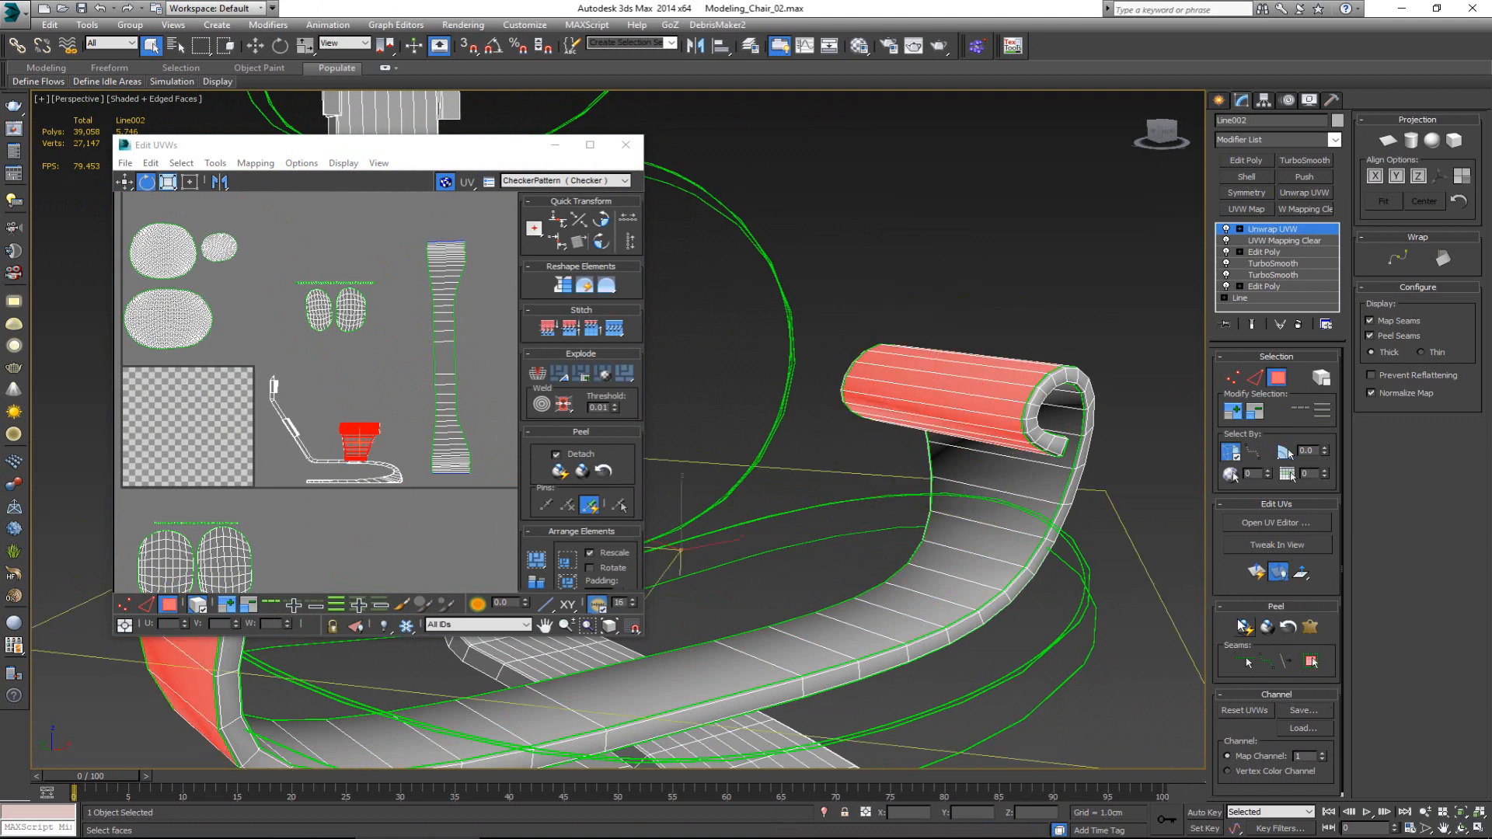
{"action": "left_click", "coordinate": [1245, 626]}
{"action": "middle_click_drag", "start_coordinate": [379, 490], "coordinate": [356, 497]}
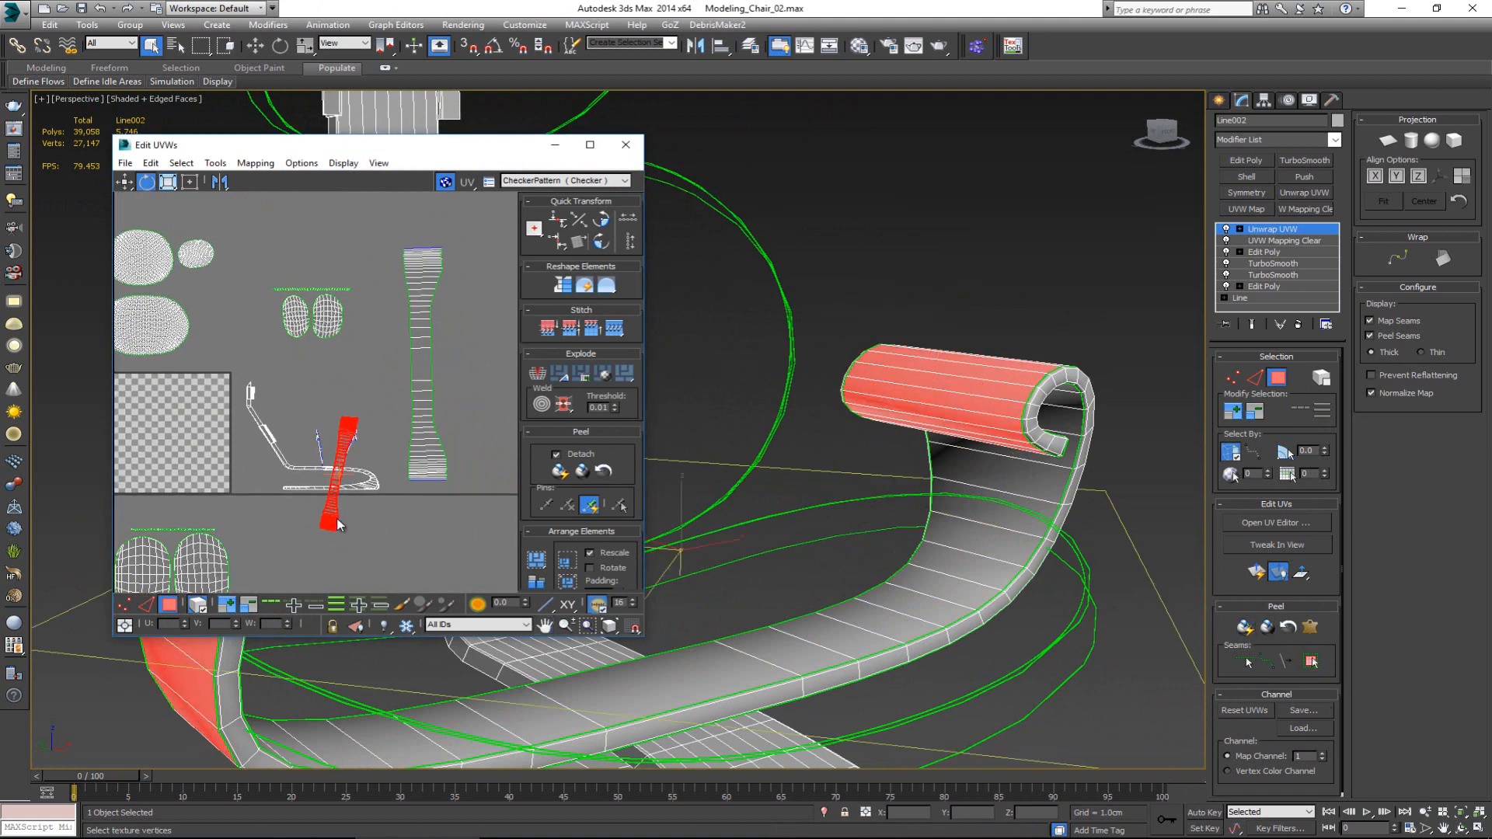
{"action": "left_click_drag", "start_coordinate": [344, 517], "coordinate": [460, 399]}
{"action": "key", "text": "w"}
- Quick Peel the armrest's front rim up to its seams, then rotate its curled strip horizontal and move it below the two armrest surface islands
{"action": "middle_click_drag", "start_coordinate": [876, 434], "coordinate": [1041, 482], "text": "alt"}
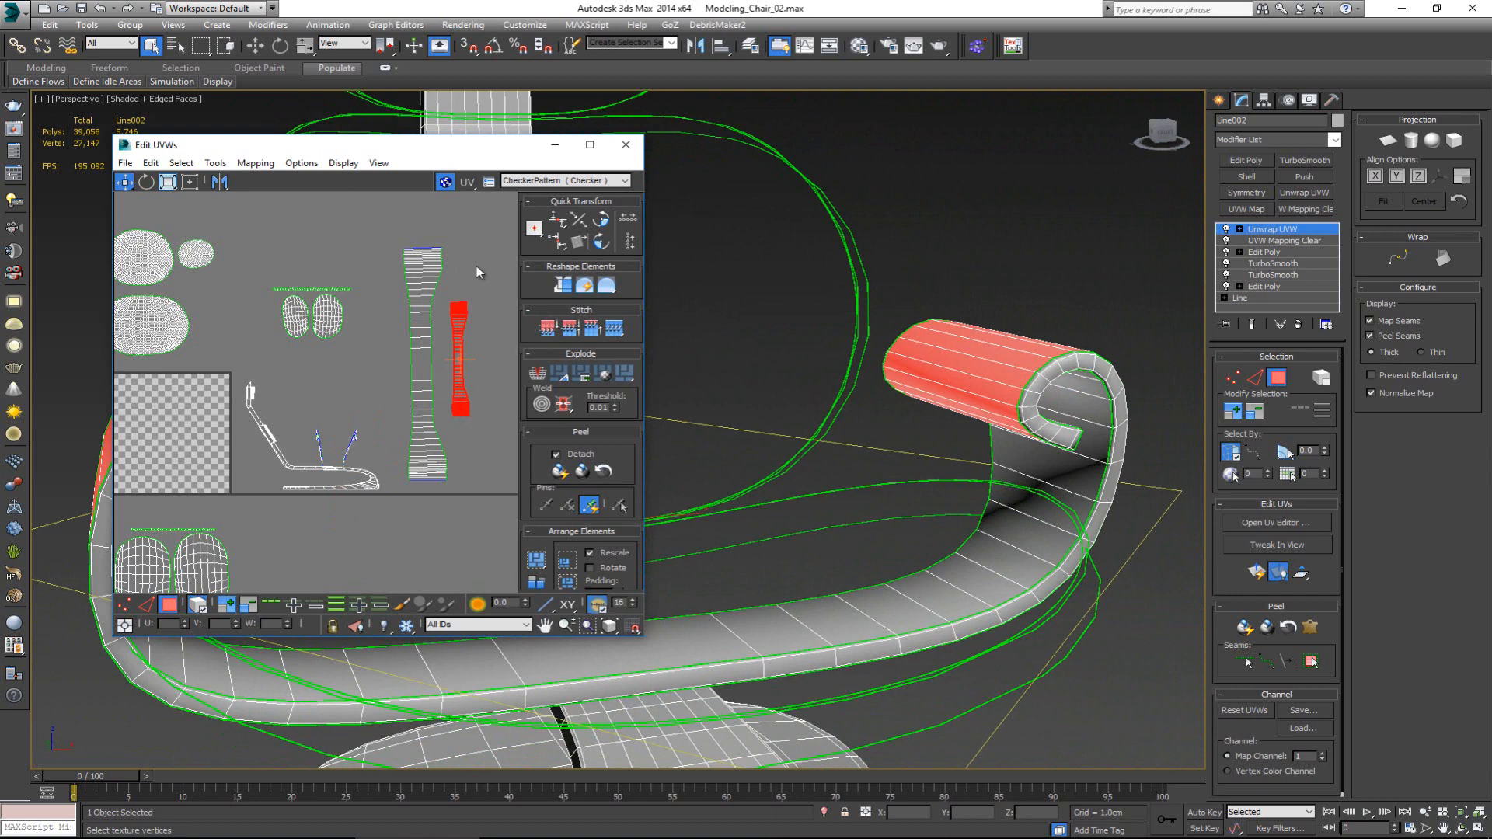
{"action": "left_click", "coordinate": [370, 381]}
{"action": "left_click", "coordinate": [1111, 478]}
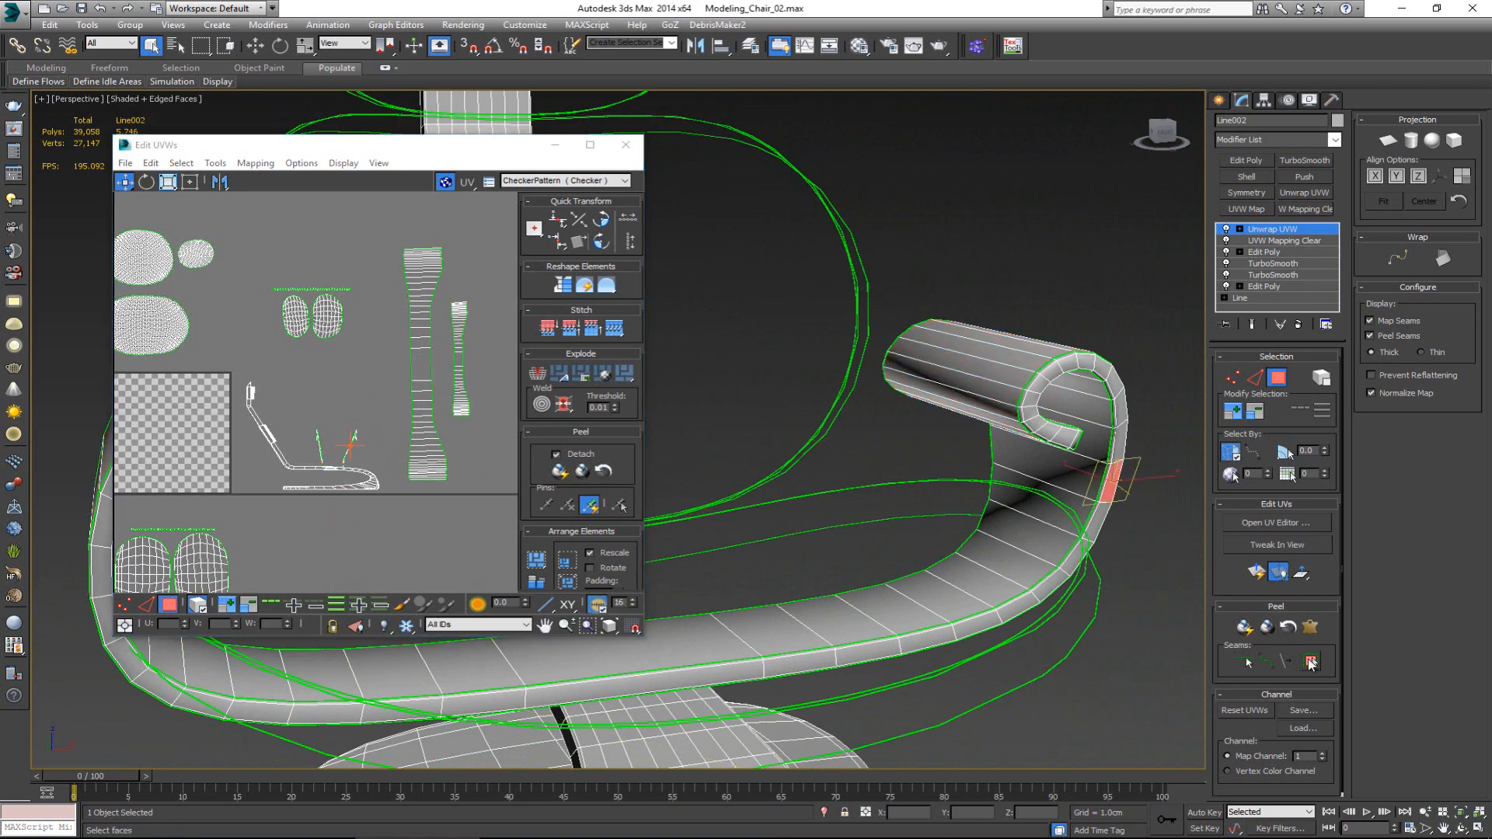
{"action": "left_click", "coordinate": [1311, 661]}
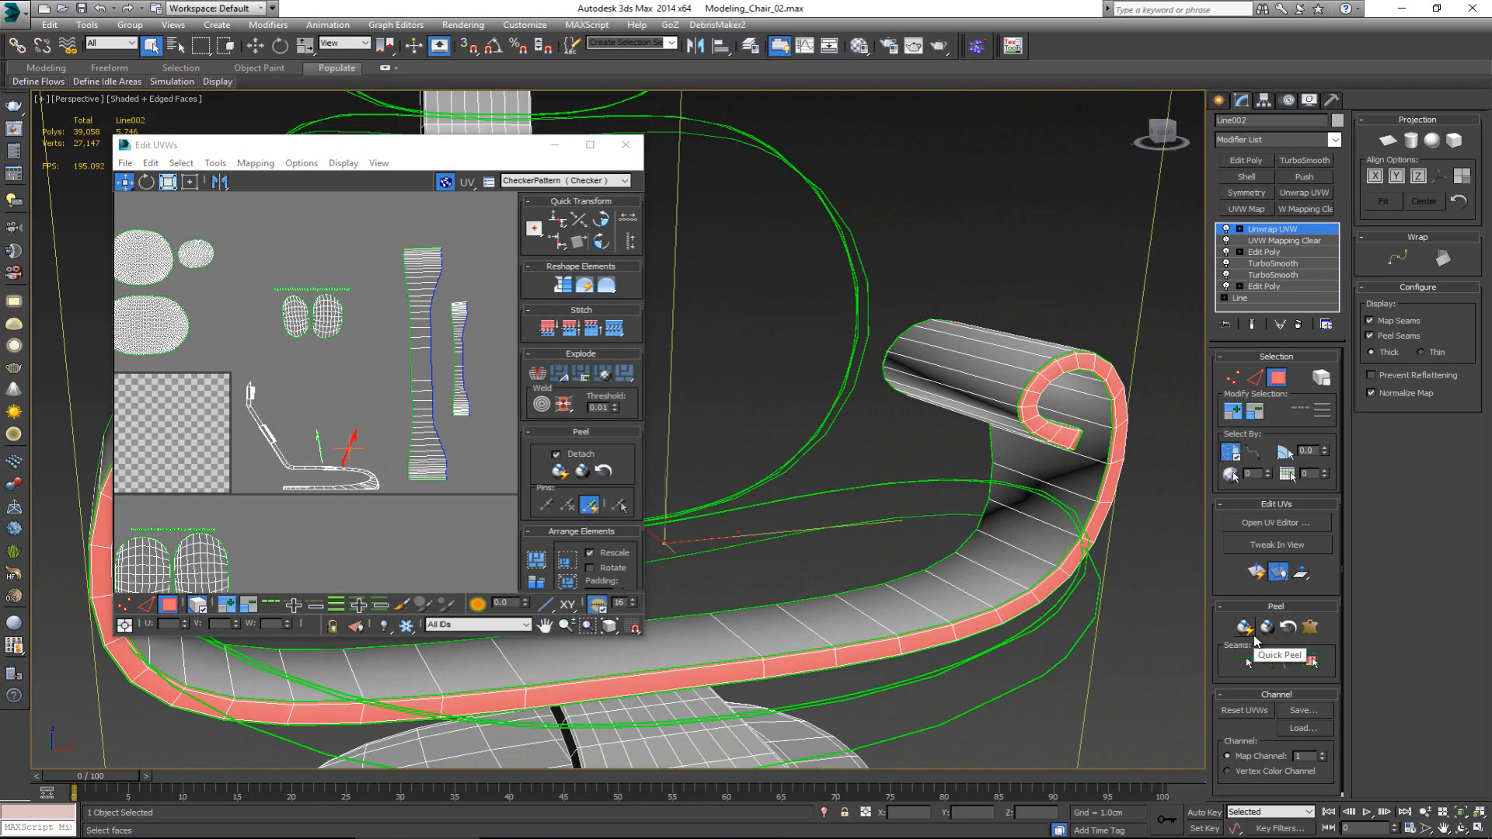
{"action": "left_click", "coordinate": [1254, 637]}
{"action": "key", "text": "e"}
{"action": "scroll", "coordinate": [364, 470], "scroll_direction": "up", "scroll_amount": 3}
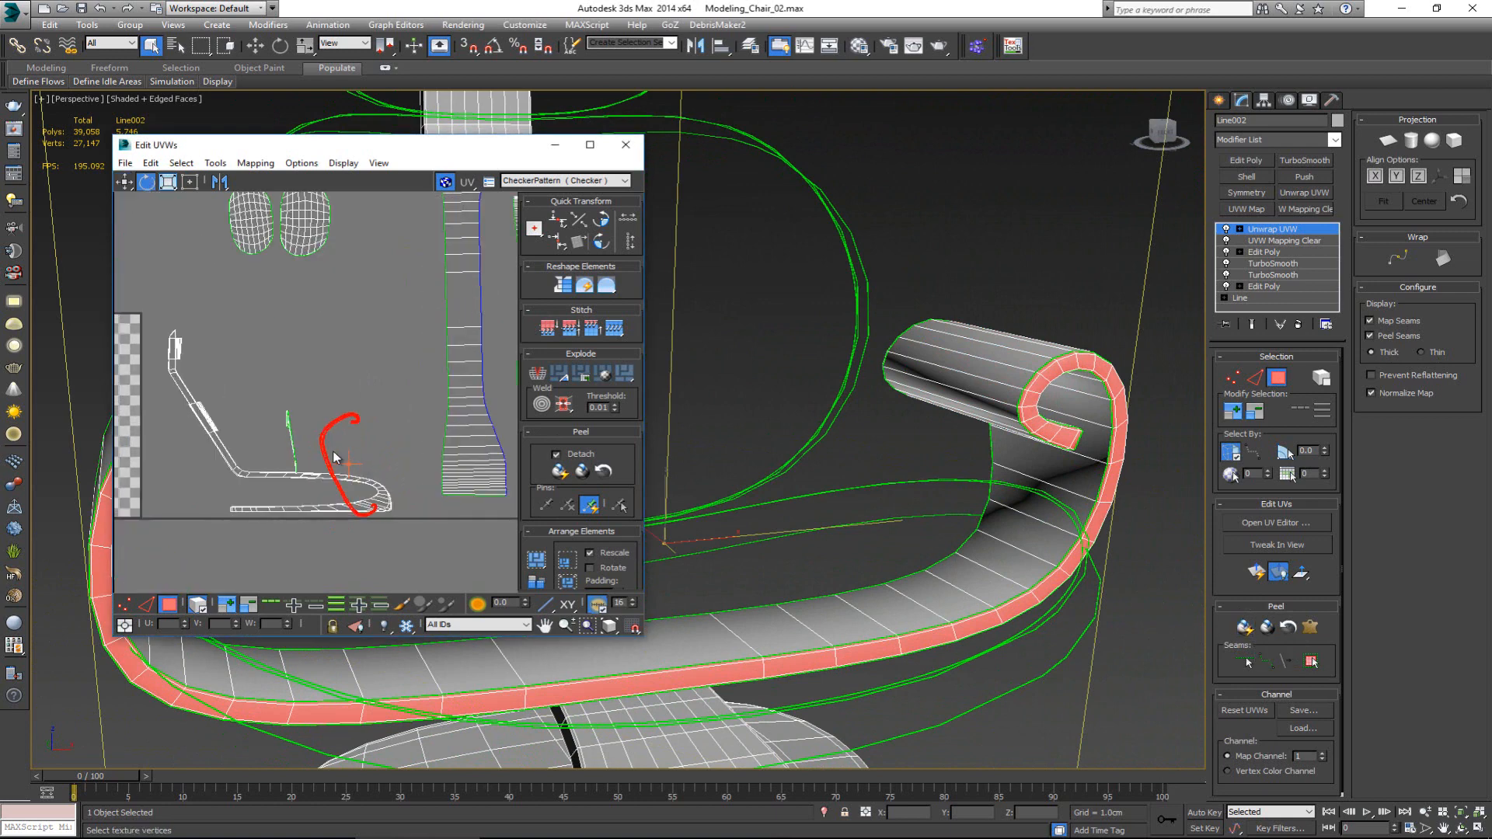
{"action": "left_click_drag", "start_coordinate": [327, 461], "coordinate": [309, 511]}
{"action": "key", "text": "w"}
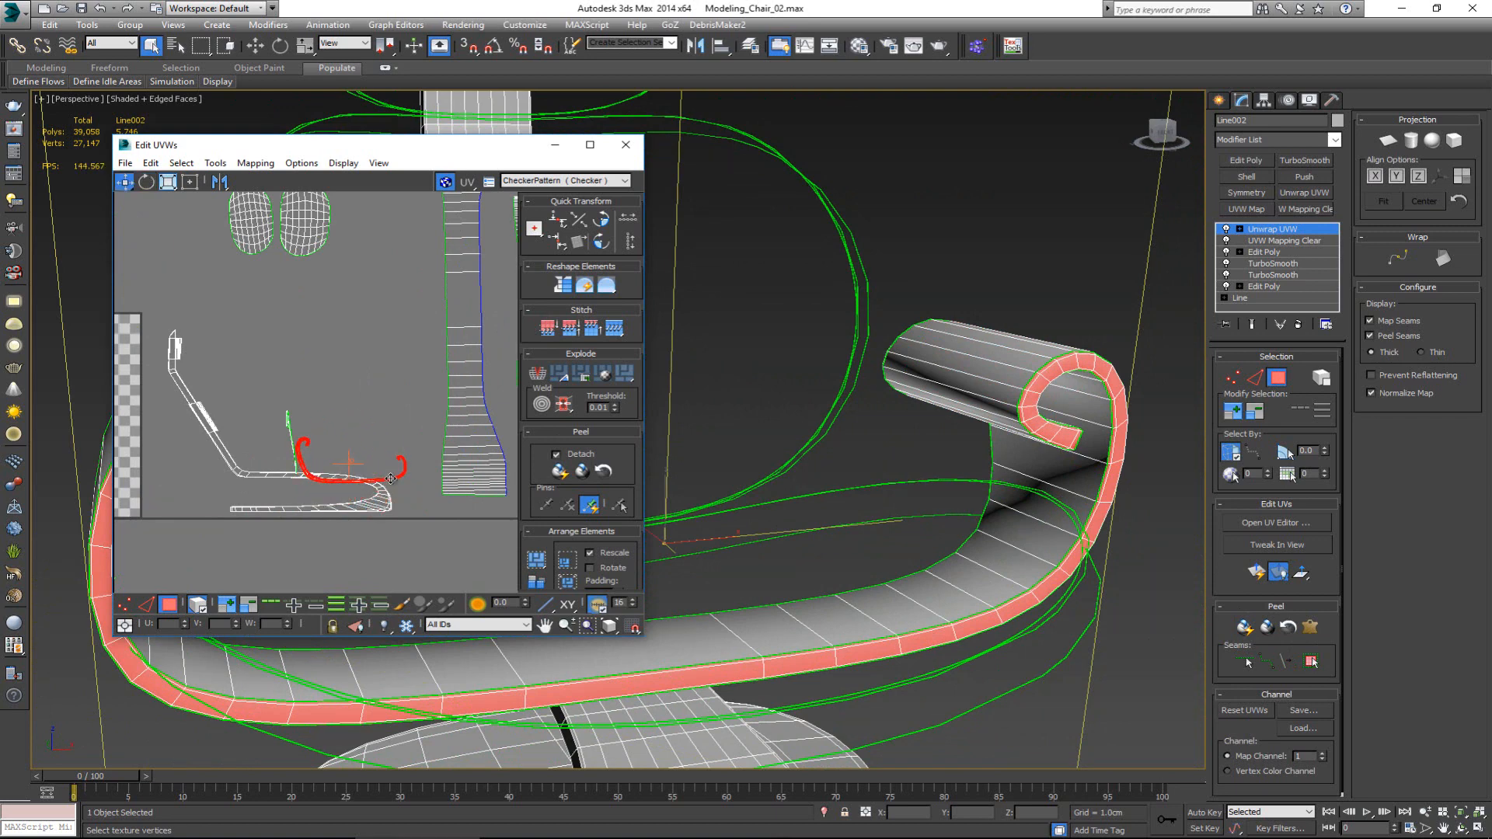
{"action": "left_click_drag", "start_coordinate": [397, 479], "coordinate": [506, 578]}
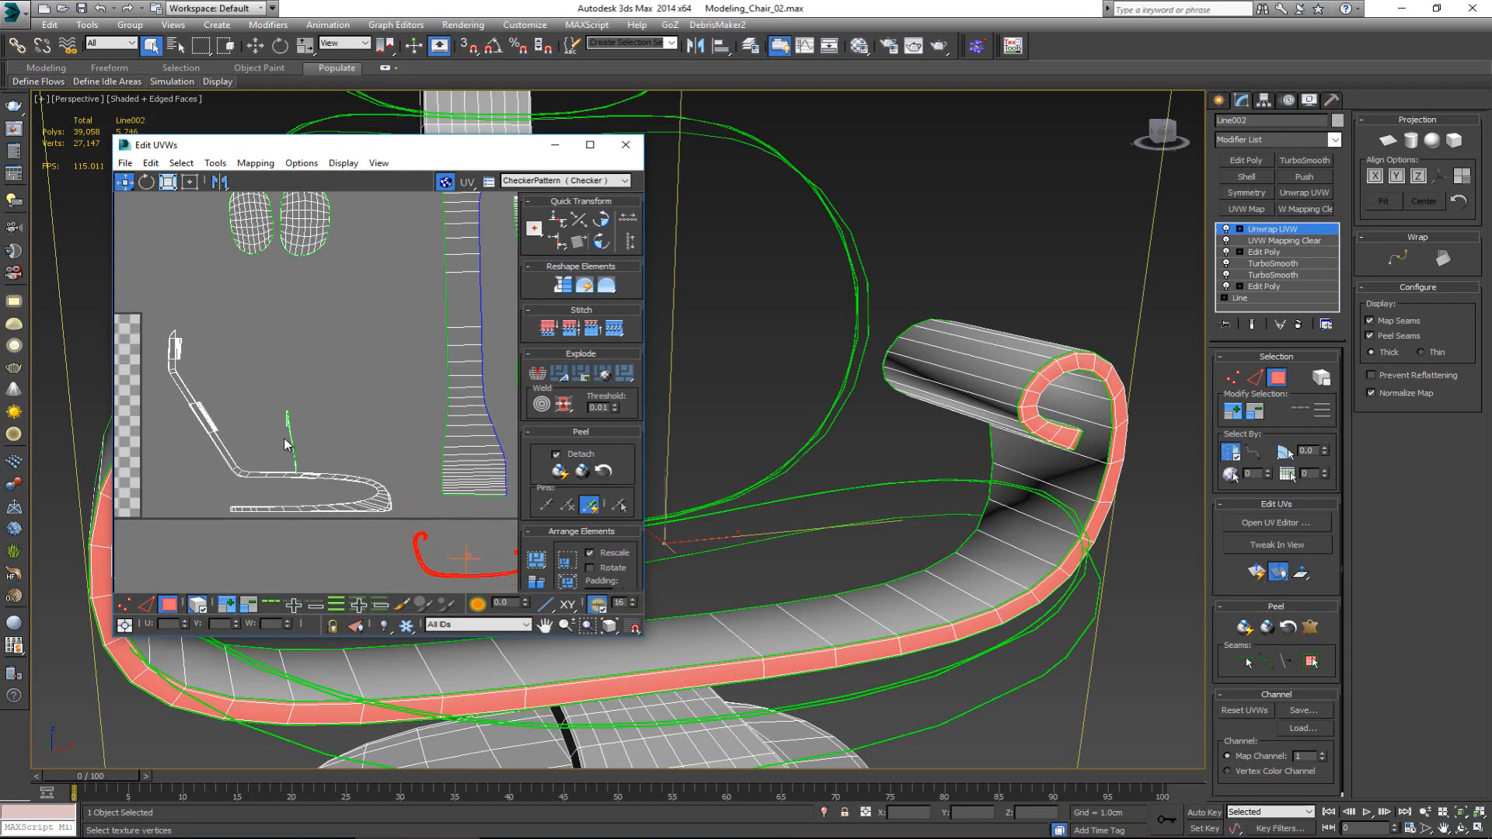
- Quick Peel the armrest's opposite rim up to its seams, then rotate its strip horizontal and place it around the first rim's island
{"action": "middle_click_drag", "start_coordinate": [1044, 397], "coordinate": [1002, 355], "text": "alt"}
{"action": "left_click", "coordinate": [987, 393]}
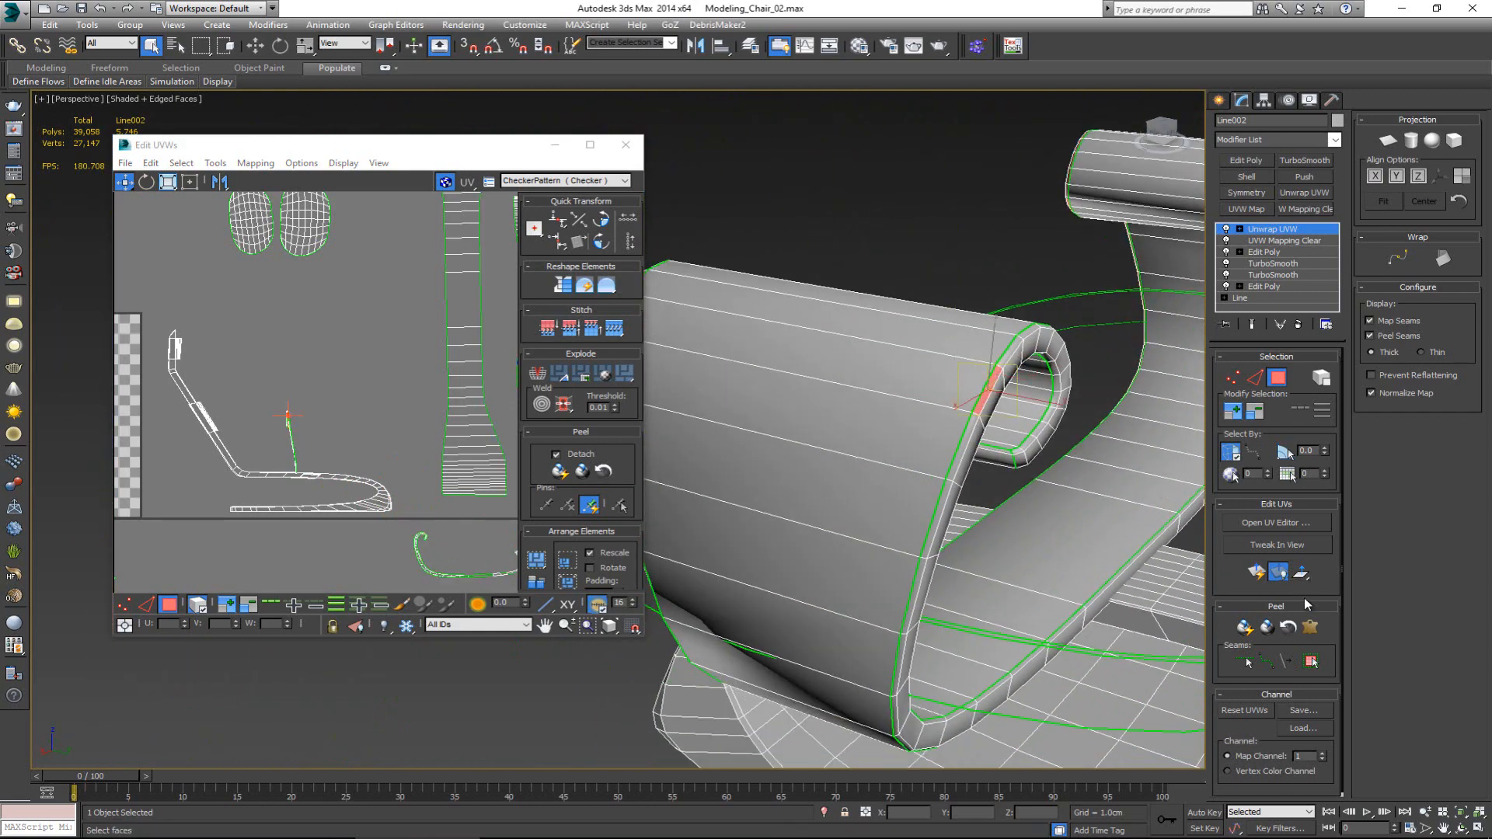
{"action": "left_click", "coordinate": [1312, 670]}
{"action": "left_click", "coordinate": [1246, 630]}
{"action": "middle_click_drag", "start_coordinate": [432, 420], "coordinate": [383, 364]}
{"action": "key", "text": "e"}
{"action": "left_click_drag", "start_coordinate": [265, 384], "coordinate": [454, 525]}
{"action": "key", "text": "w"}
{"action": "left_click", "coordinate": [441, 477]}
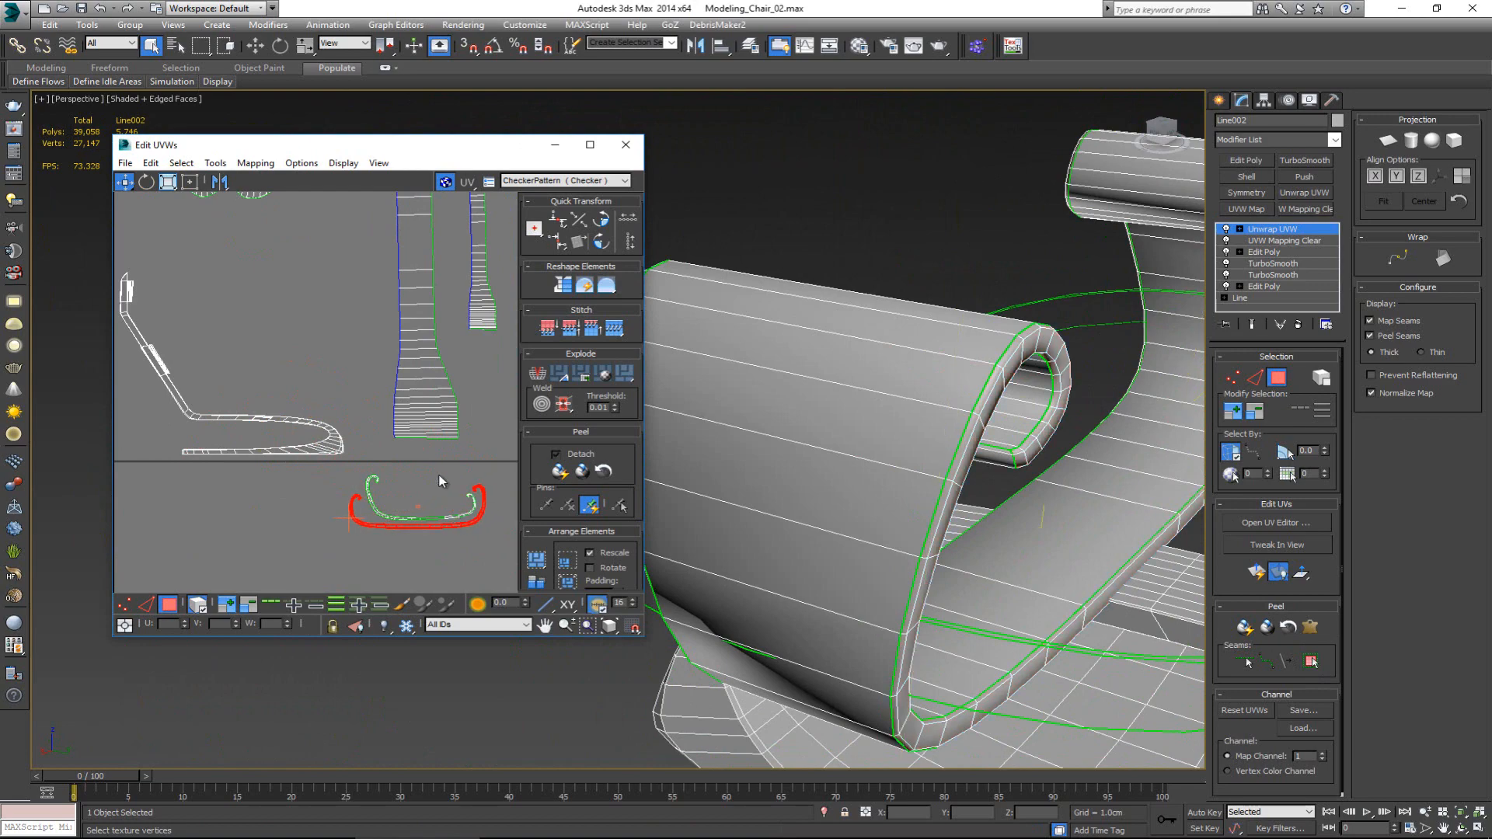
- Close the UV editor and hide the finished armrest element in the Edit Poly modifier
{"action": "scroll", "coordinate": [893, 440], "scroll_direction": "down", "scroll_amount": 3}
{"action": "middle_click_drag", "start_coordinate": [893, 440], "coordinate": [973, 421], "text": "alt"}
{"action": "middle_click_drag", "start_coordinate": [1124, 340], "coordinate": [1091, 345]}
{"action": "left_click", "coordinate": [1280, 380]}
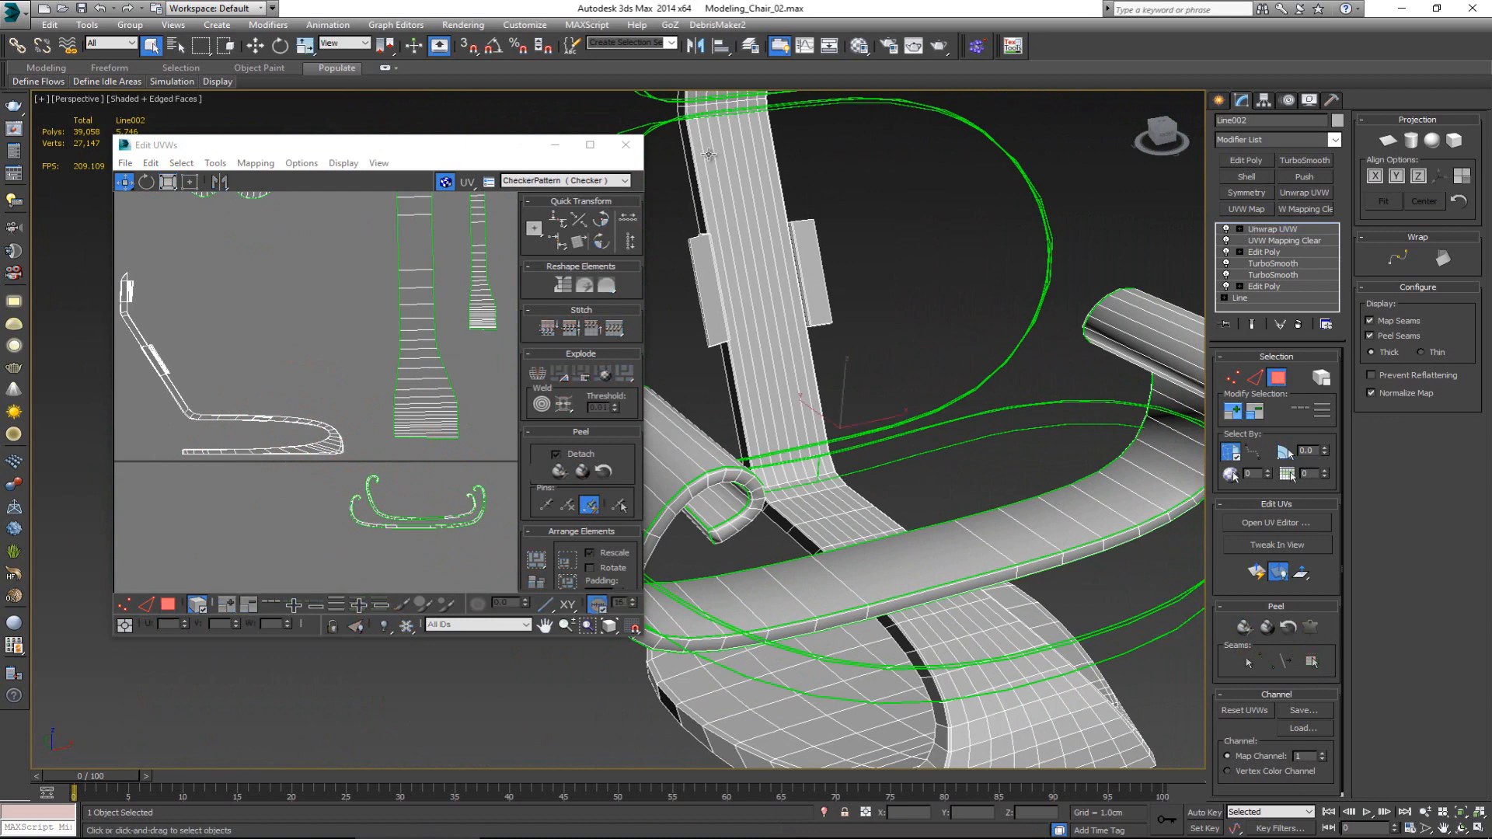
{"action": "left_click", "coordinate": [626, 145]}
{"action": "left_click", "coordinate": [1273, 251]}
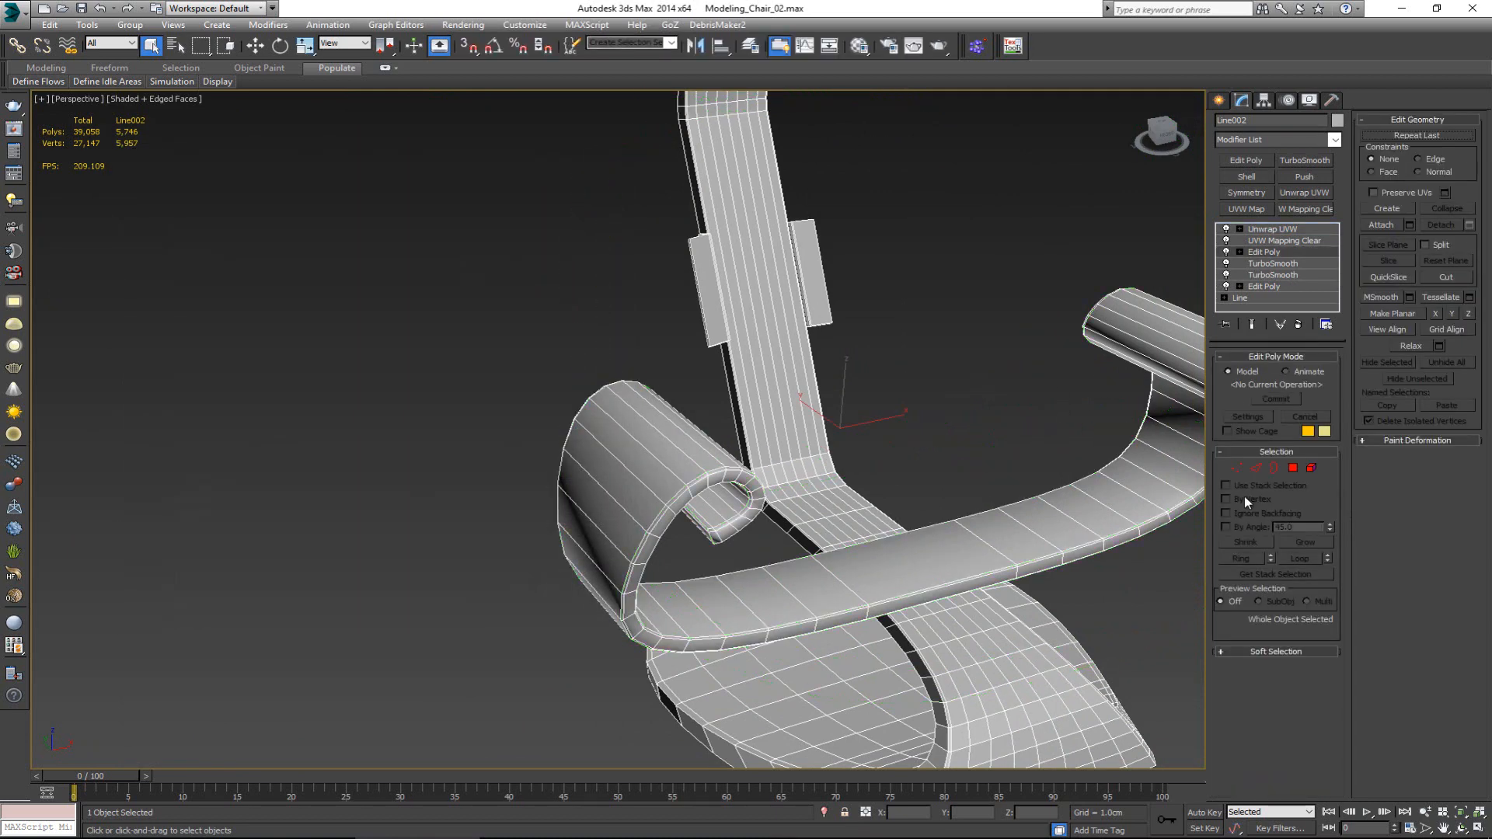
{"action": "left_click", "coordinate": [1311, 468]}
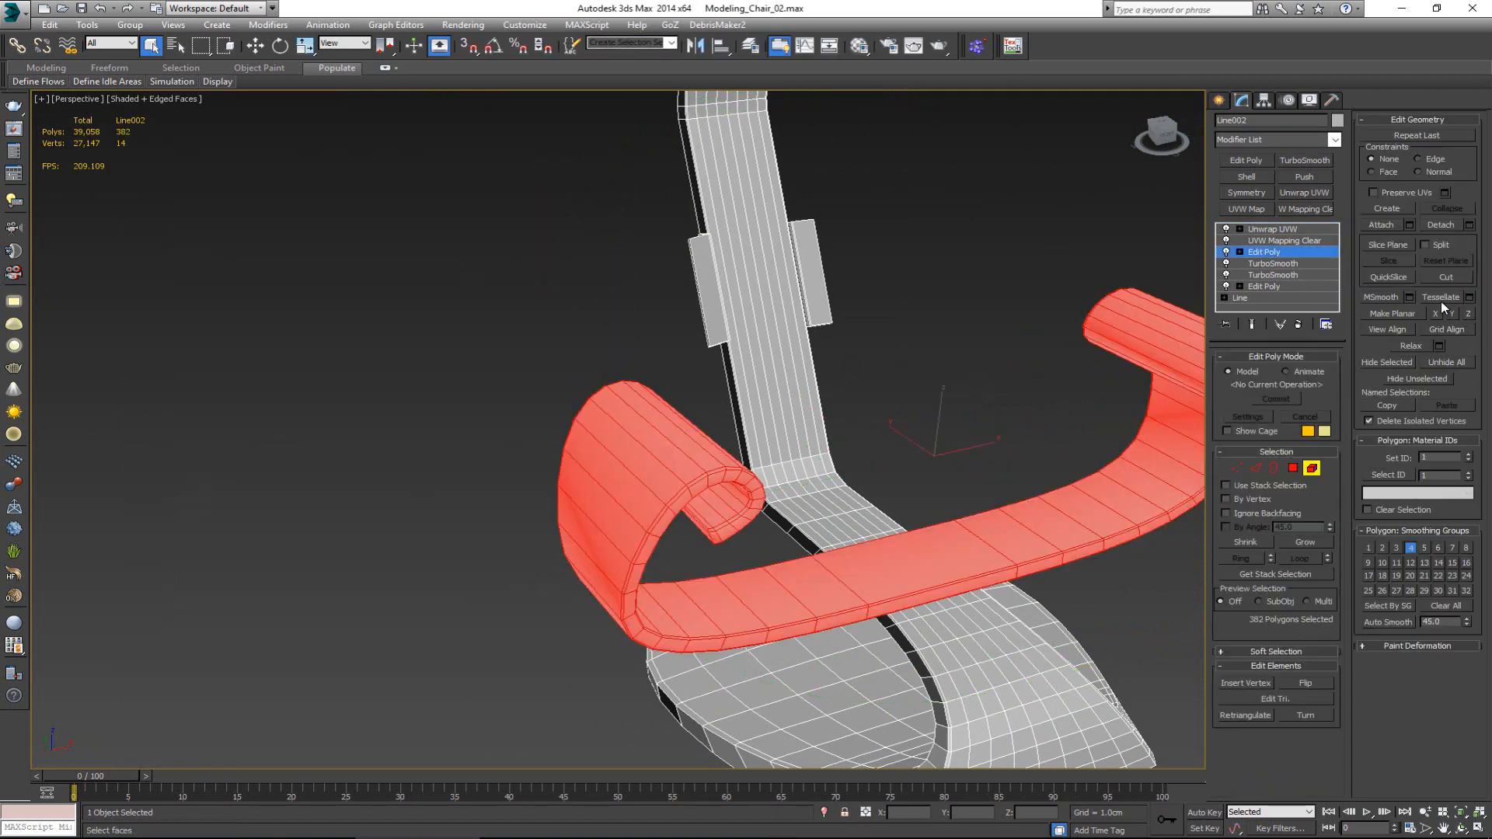
{"action": "left_click", "coordinate": [1387, 362]}
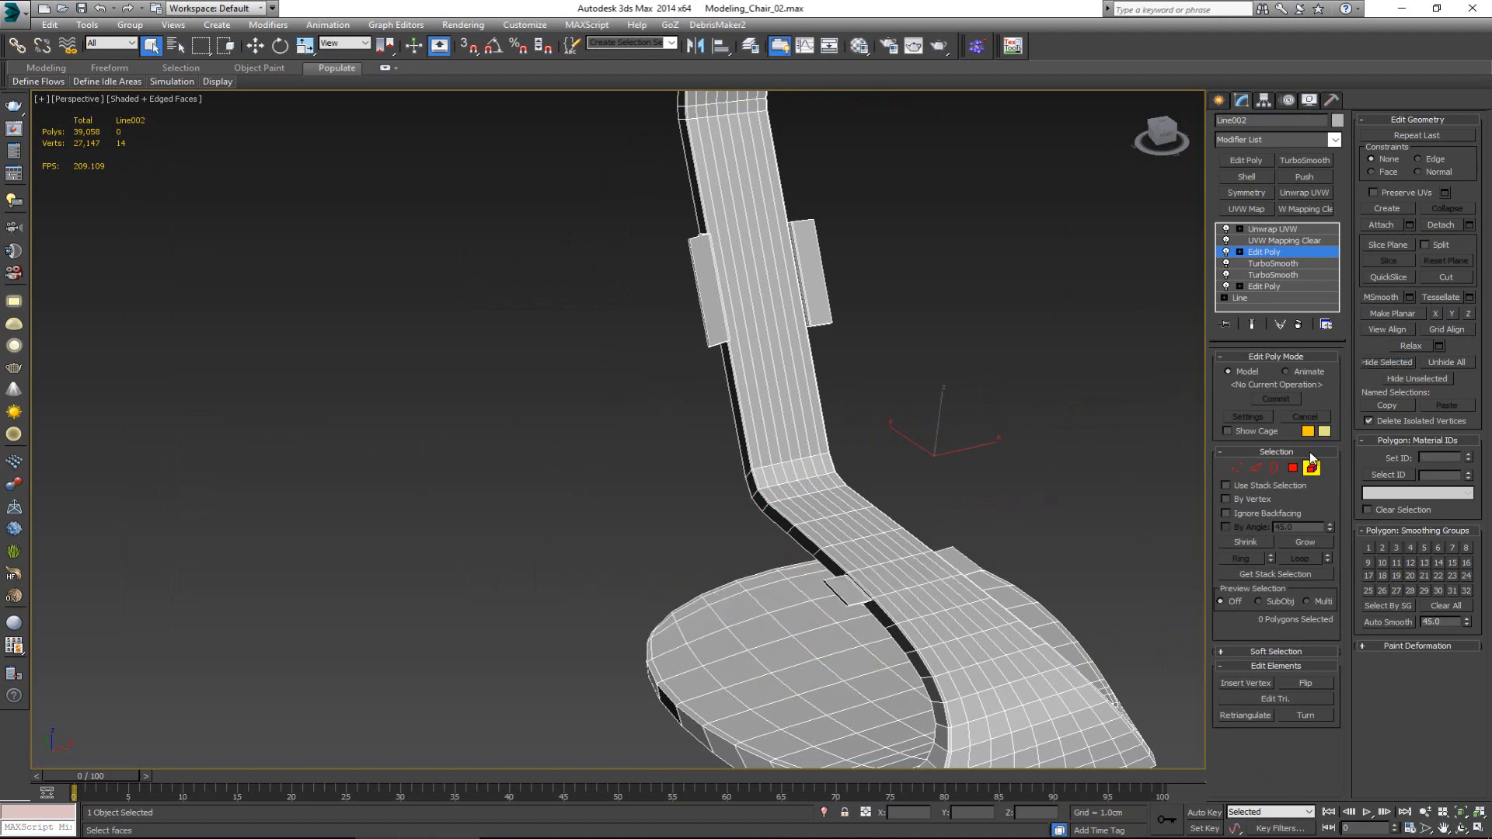
{"action": "left_click", "coordinate": [1312, 468]}
- In the Unwrap UVW modifier, select the two edge loops bordering the thin side rim of the frame and its base
{"action": "middle_click_drag", "start_coordinate": [933, 349], "coordinate": [968, 321], "text": "alt"}
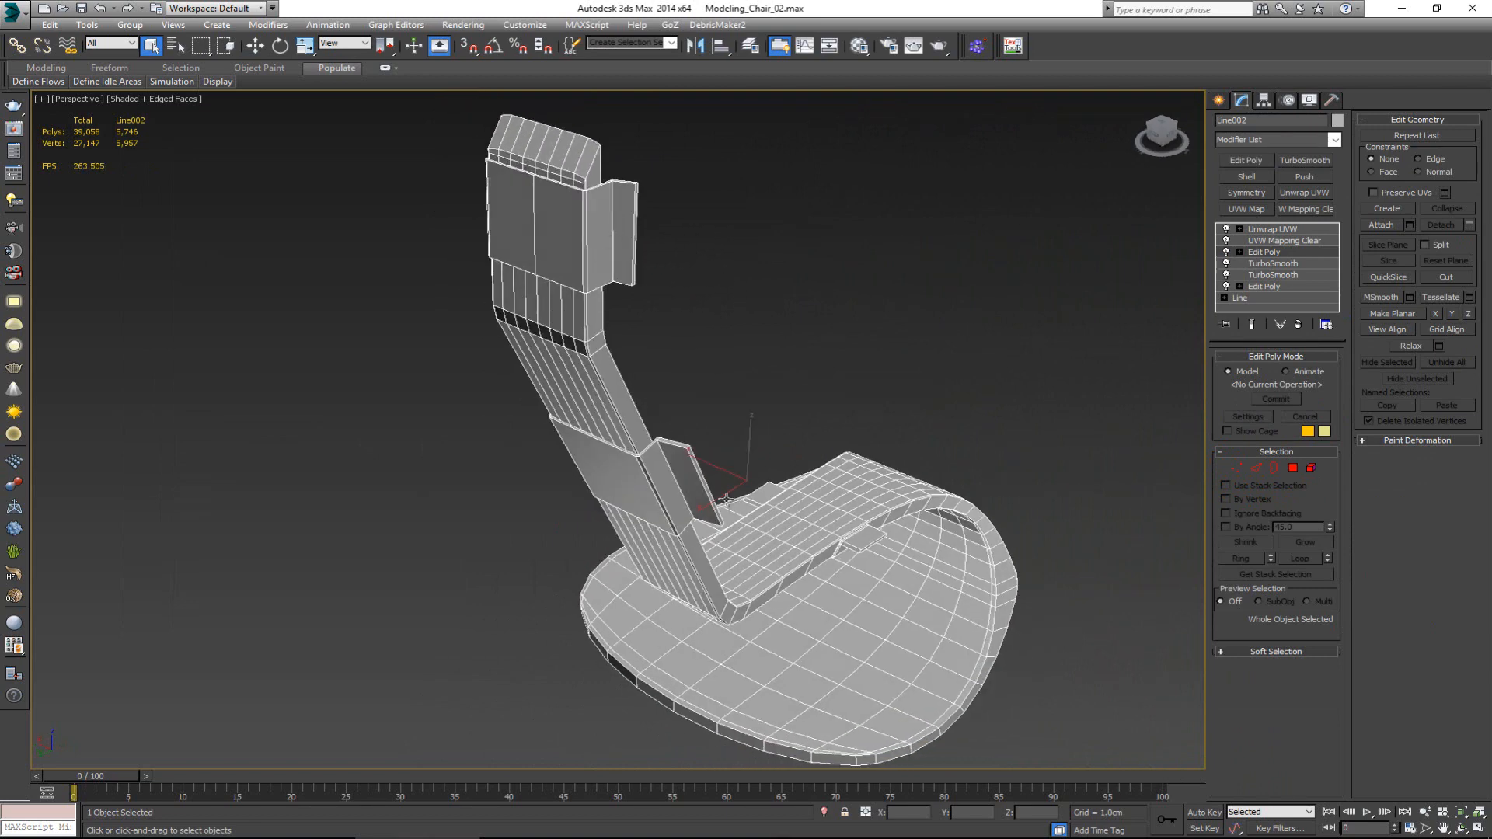
{"action": "middle_click_drag", "start_coordinate": [860, 506], "coordinate": [790, 476]}
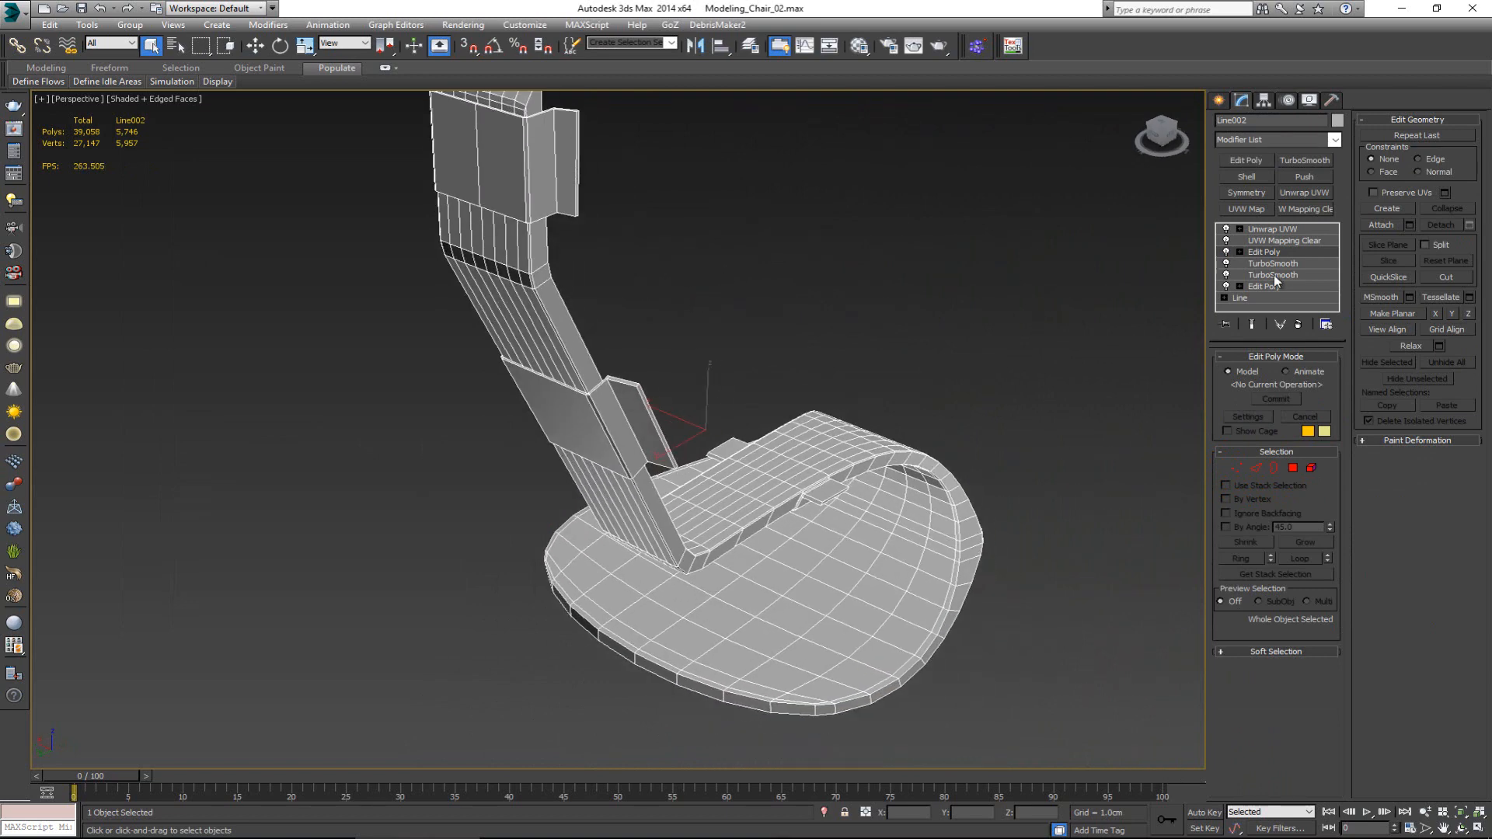
{"action": "left_click", "coordinate": [1312, 230]}
{"action": "scroll", "coordinate": [929, 617], "scroll_direction": "up", "scroll_amount": 3}
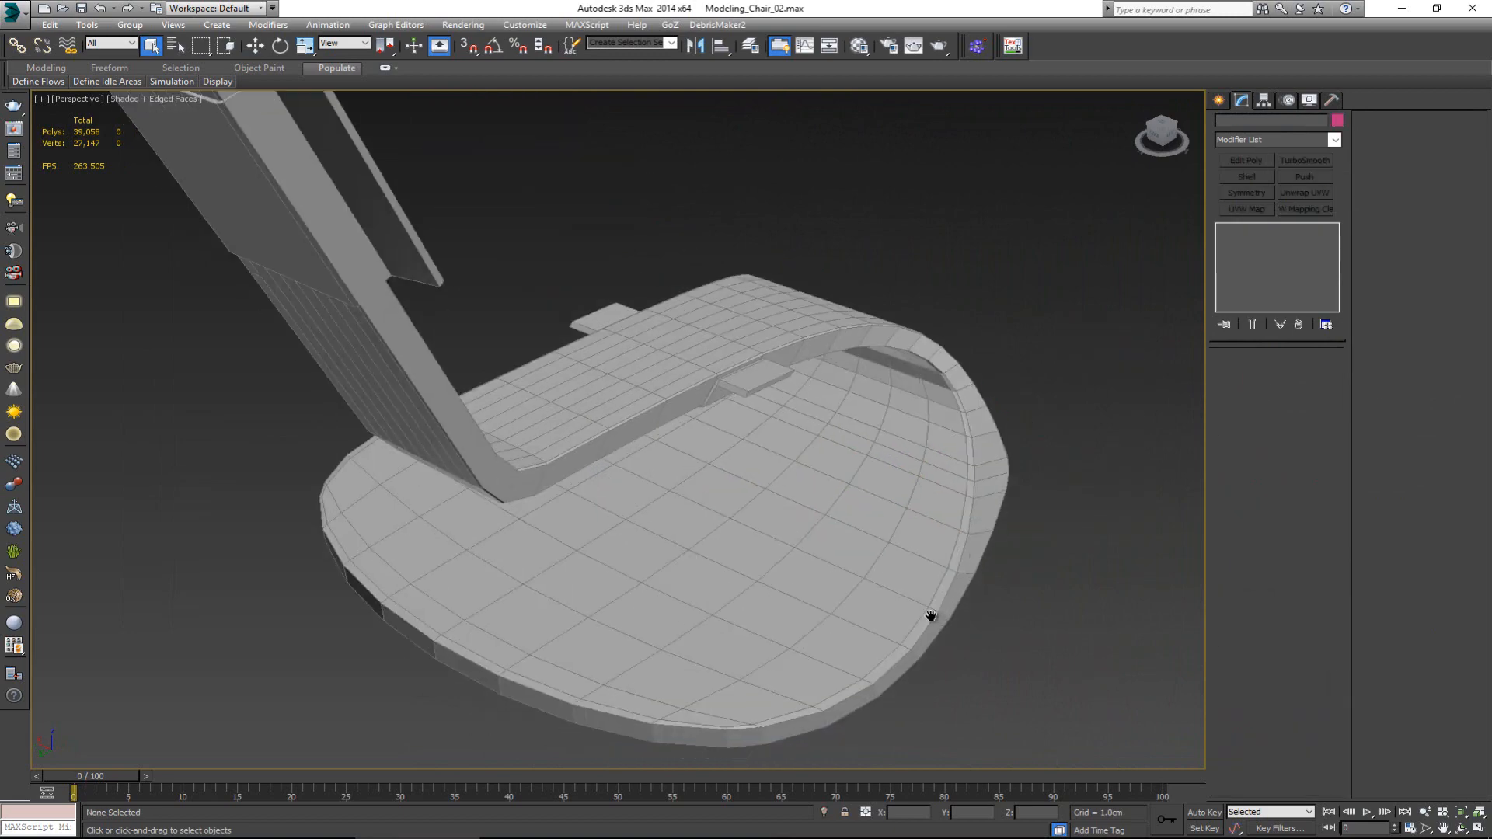
{"action": "scroll", "coordinate": [711, 686], "scroll_direction": "up", "scroll_amount": 5}
{"action": "key", "text": "2"}
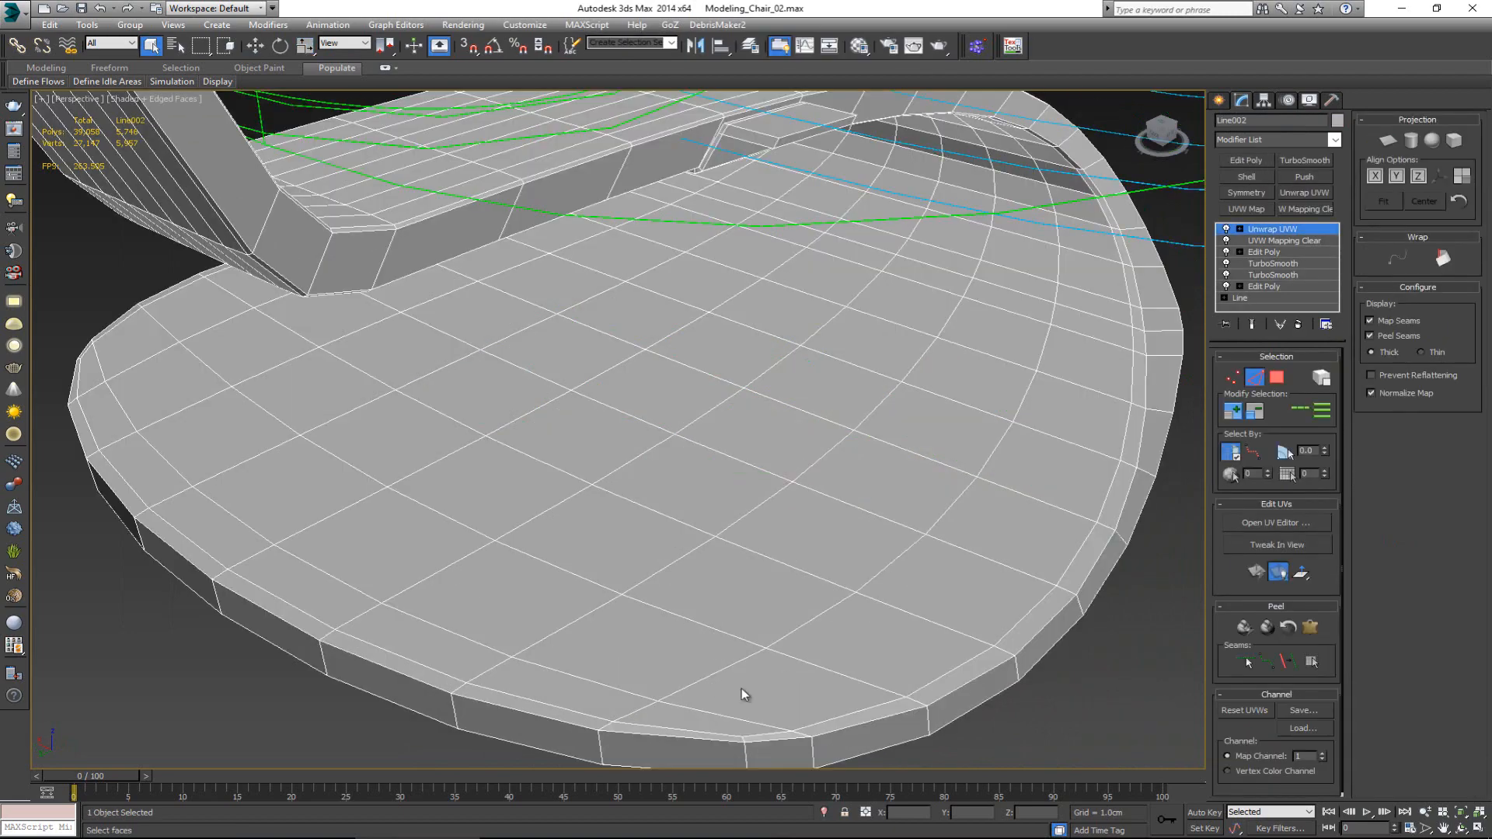
{"action": "middle_click_drag", "start_coordinate": [743, 694], "coordinate": [759, 662], "text": "alt"}
{"action": "left_click", "coordinate": [758, 600]}
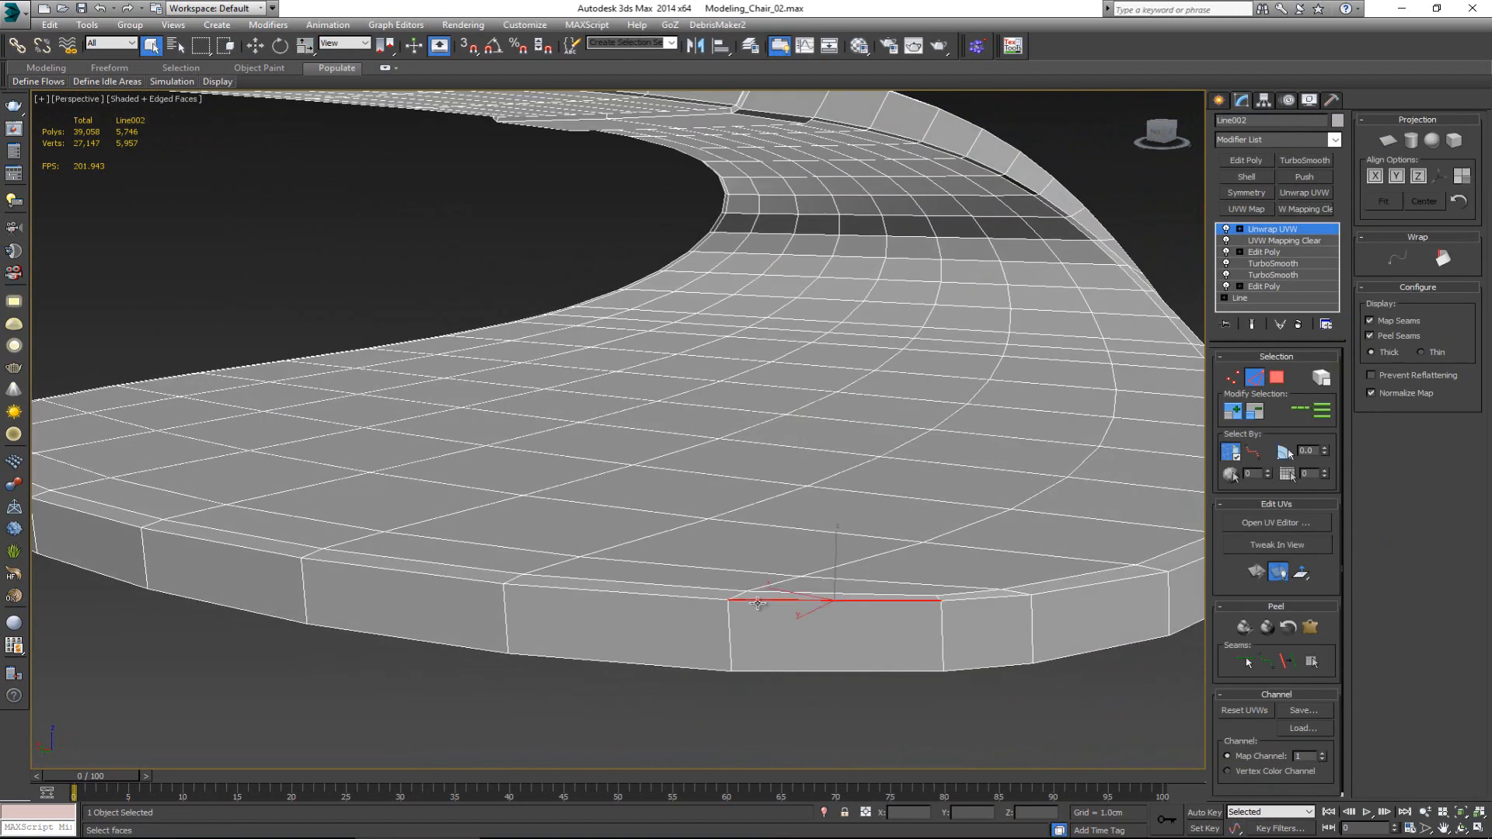
{"action": "left_click", "coordinate": [767, 670], "text": "ctrl"}
{"action": "scroll", "coordinate": [869, 451], "scroll_direction": "down", "scroll_amount": 4}
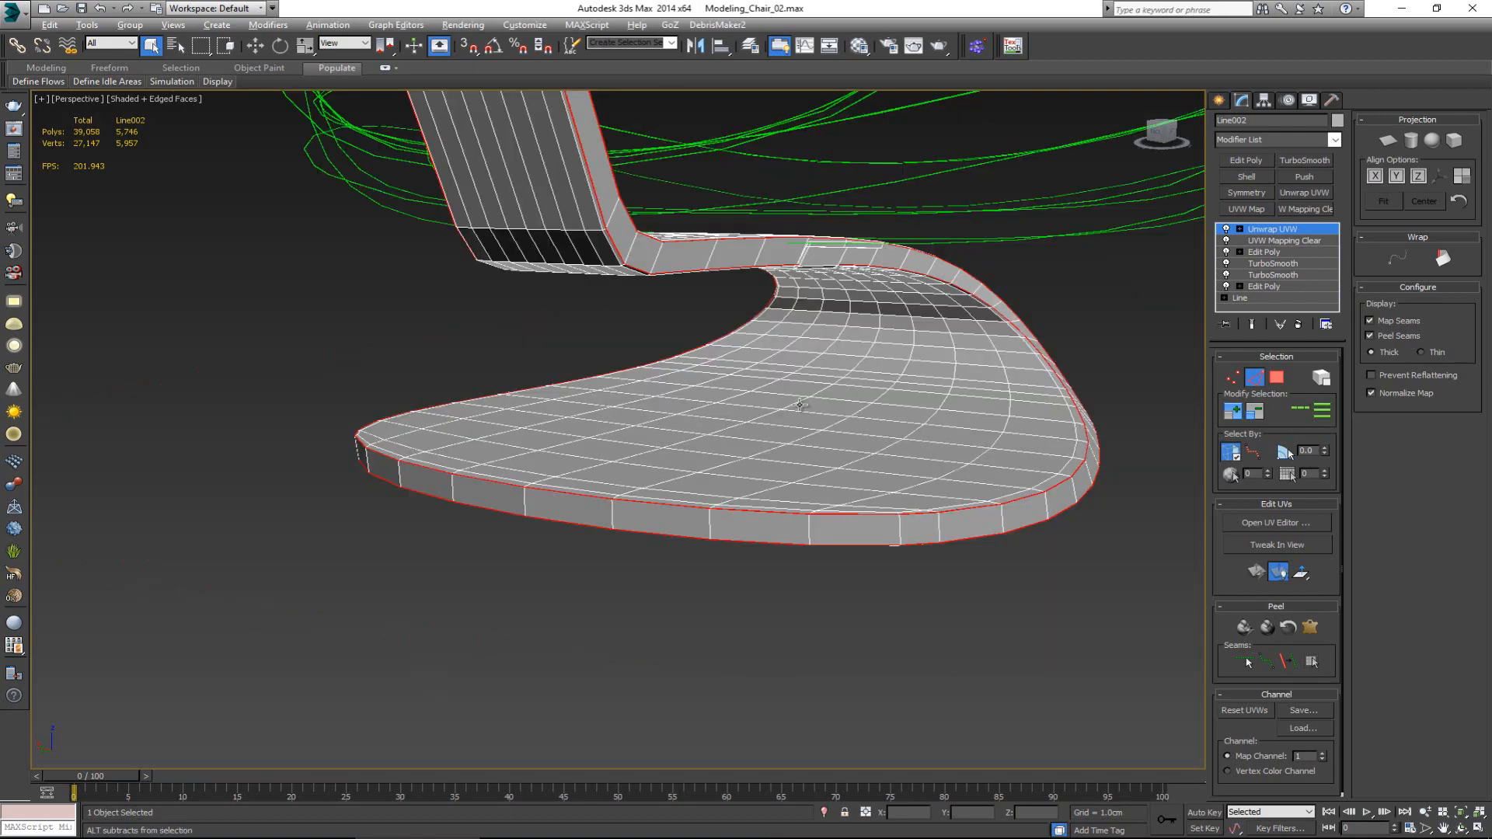
- Add the border edges at the frame's upper end to the selection and convert the selected edges to peel seams
{"action": "middle_click_drag", "start_coordinate": [869, 452], "coordinate": [759, 359], "text": "alt"}
{"action": "scroll", "coordinate": [841, 367], "scroll_direction": "up", "scroll_amount": 3}
{"action": "left_click", "coordinate": [807, 366], "text": "ctrl"}
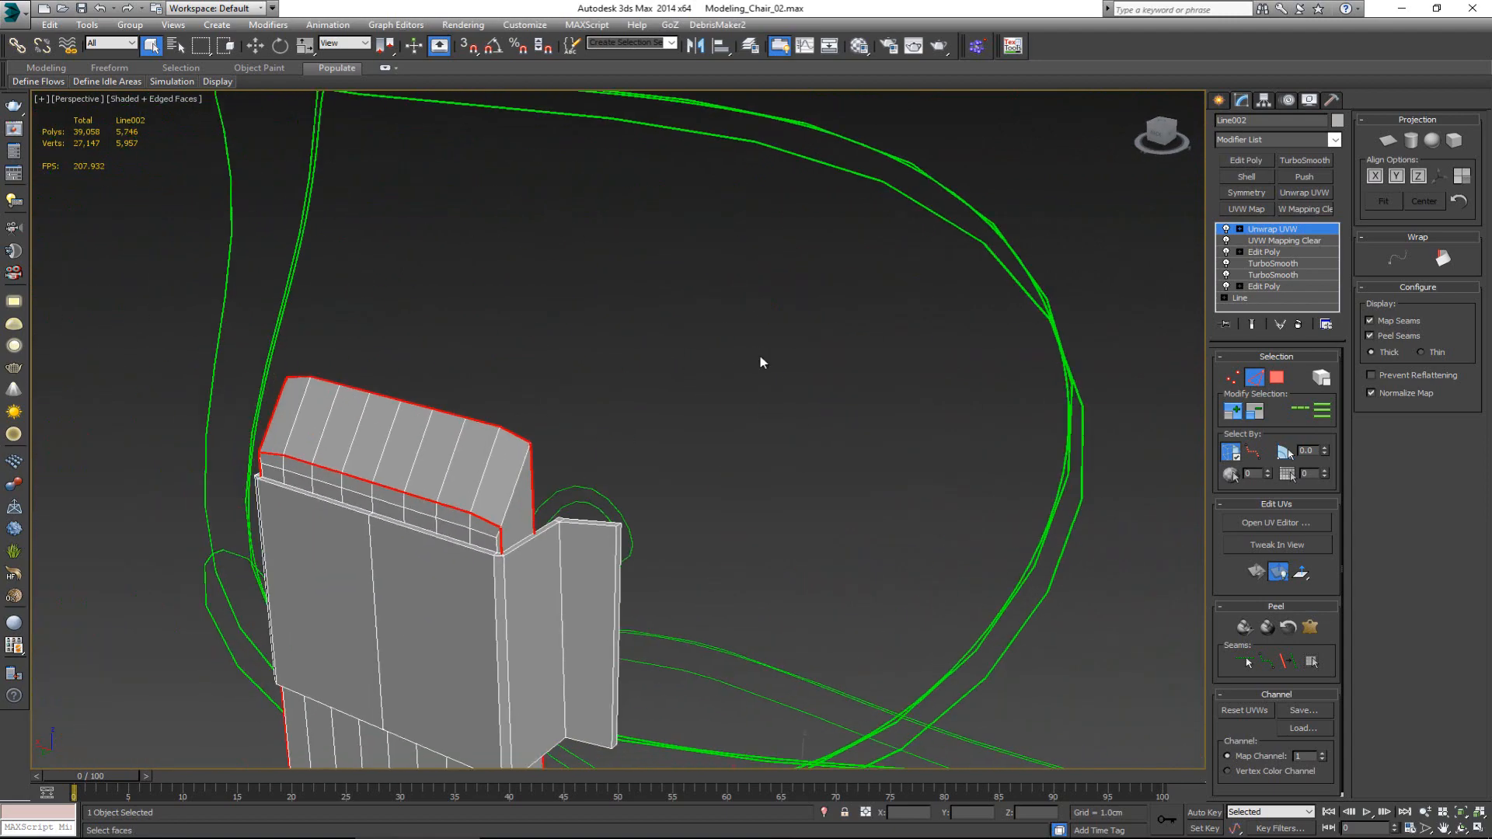
{"action": "left_click", "coordinate": [512, 500], "text": "ctrl"}
{"action": "left_click", "coordinate": [1289, 662]}
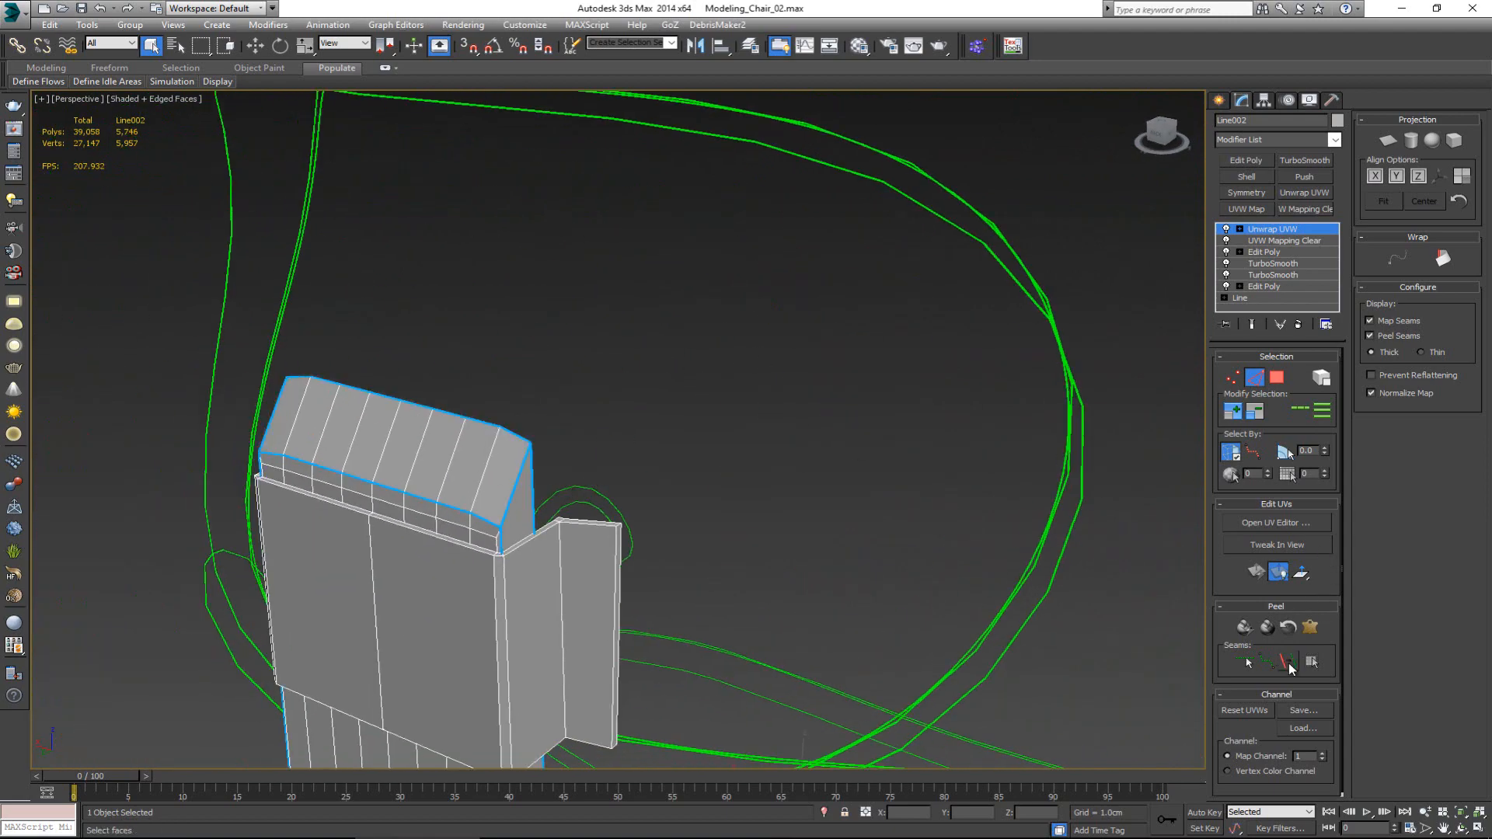
- Try to mark the edge loop around the frame's lower bend as a peel seam
{"action": "middle_click_drag", "start_coordinate": [808, 389], "coordinate": [987, 404], "text": "alt"}
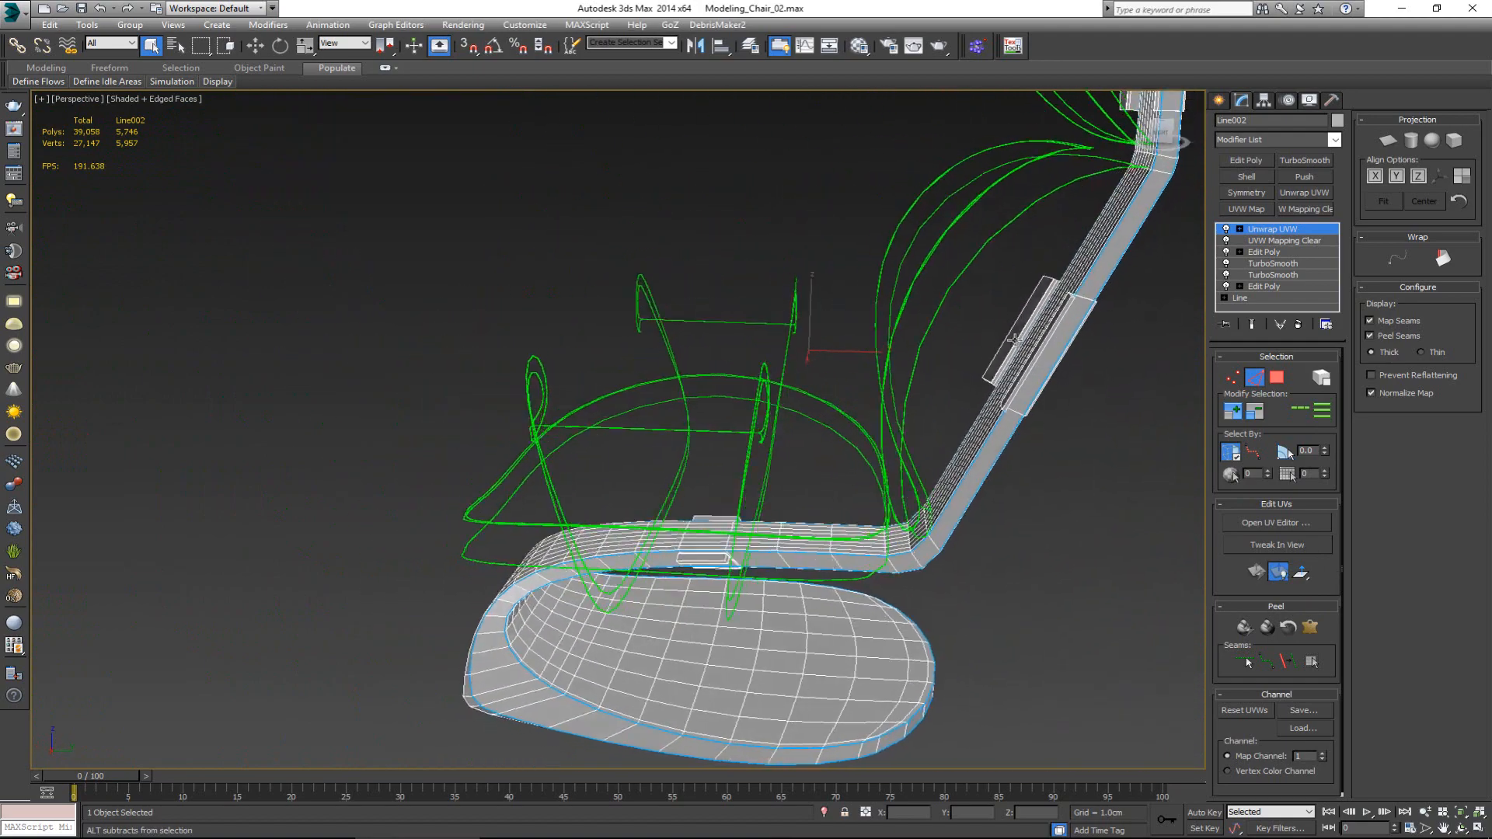
{"action": "scroll", "coordinate": [914, 568], "scroll_direction": "up", "scroll_amount": 5}
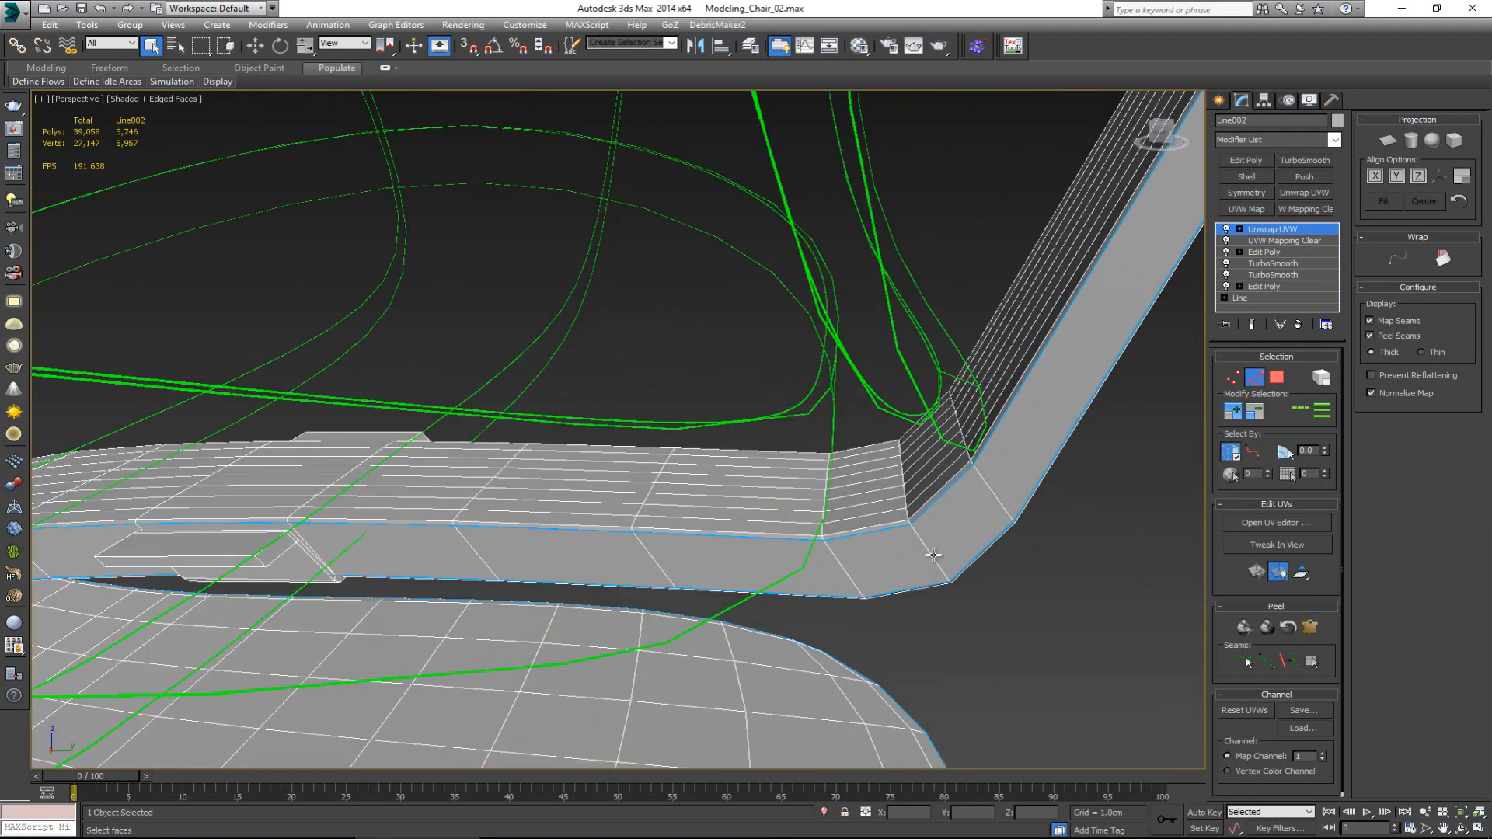
{"action": "left_click", "coordinate": [934, 555]}
{"action": "mouse_move", "coordinate": [1003, 556]}
{"action": "middle_mouse_down", "text": "alt"}
{"action": "mouse_move", "coordinate": [886, 540]}
{"action": "mouse_move", "coordinate": [982, 554]}
{"action": "middle_mouse_up", "text": "alt"}
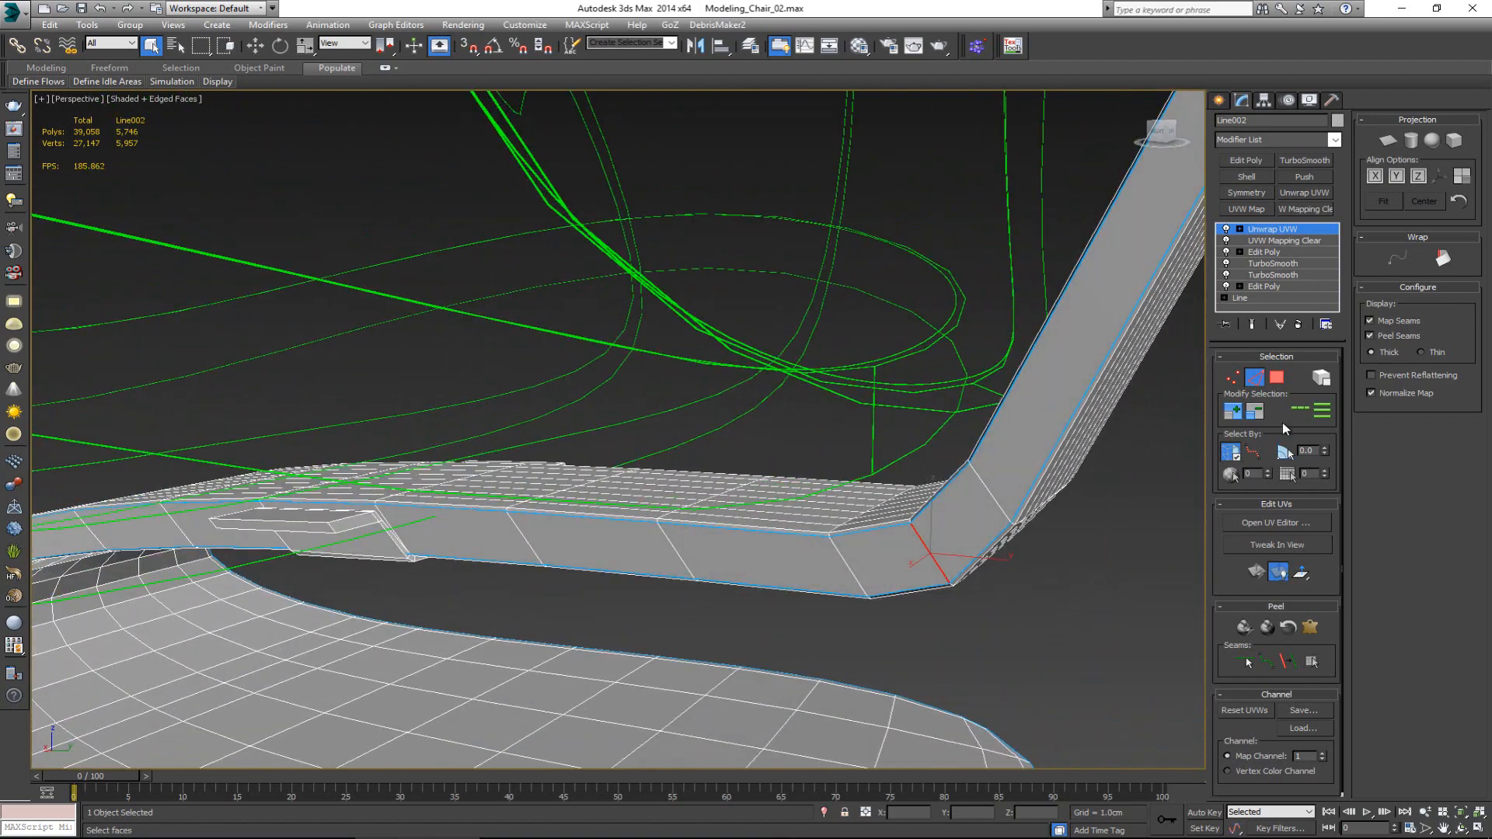
{"action": "left_click", "coordinate": [1297, 420]}
{"action": "middle_click_drag", "start_coordinate": [901, 475], "coordinate": [684, 466], "text": "alt"}
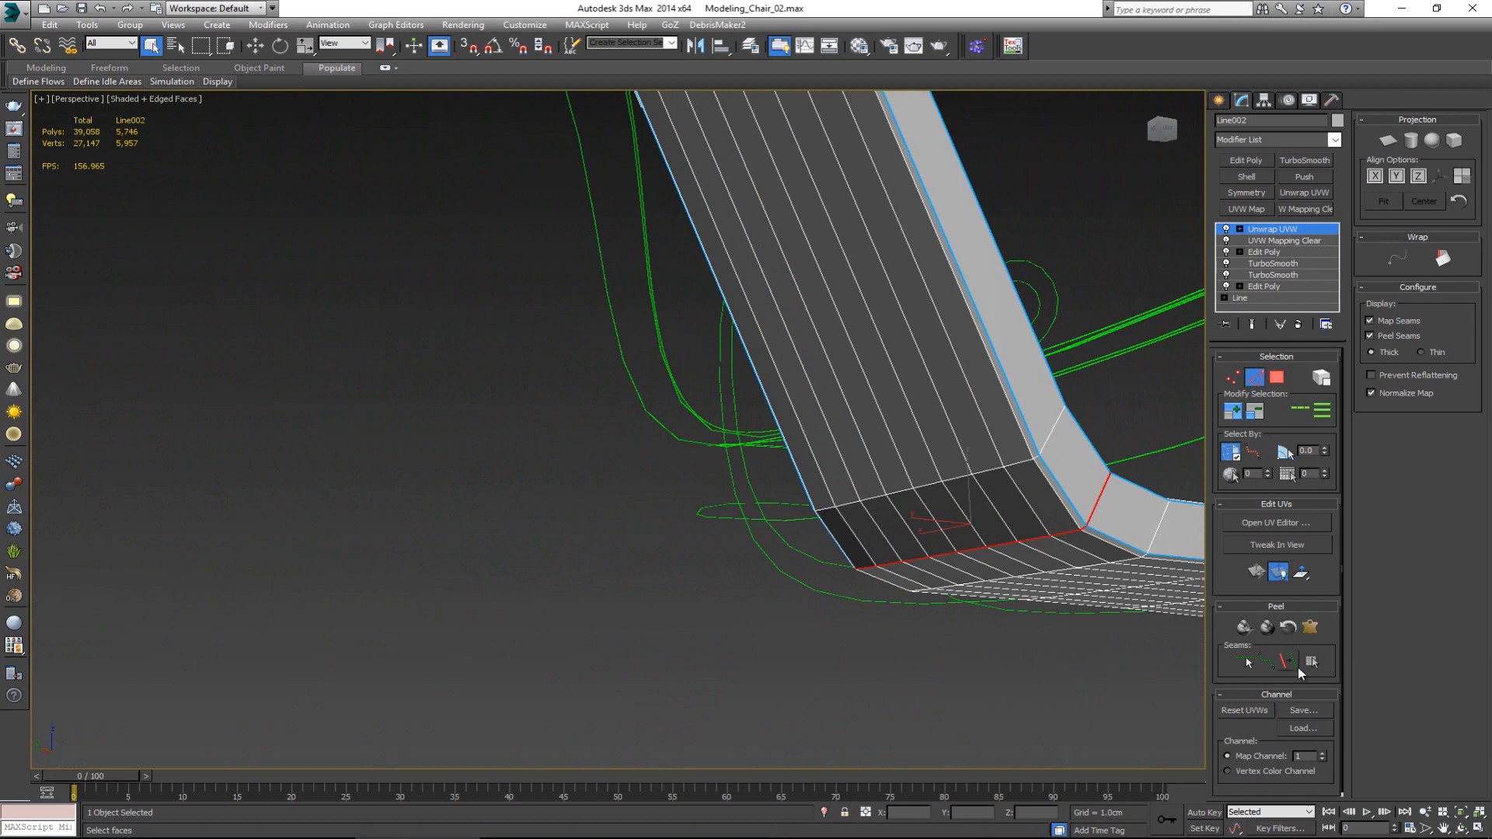
{"action": "left_click", "coordinate": [1297, 665]}
{"action": "middle_click_drag", "start_coordinate": [921, 541], "coordinate": [855, 517], "text": "alt"}
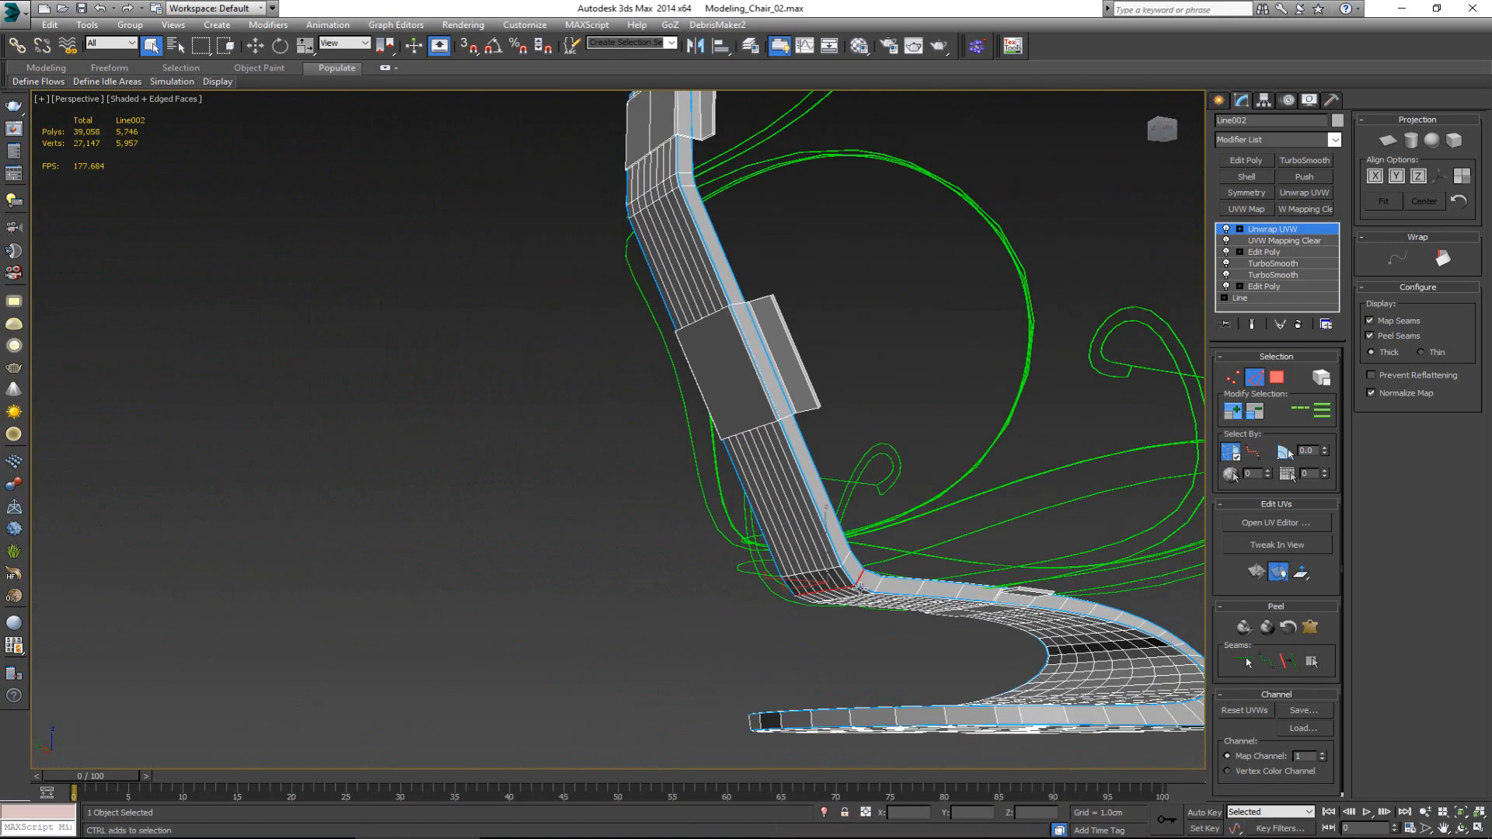
- Expand a face selection on the frame's rear and base surface to its seams, Quick Peel it, and place its island right of the armrest islands
{"action": "middle_click_drag", "start_coordinate": [647, 638], "coordinate": [833, 619], "text": "alt"}
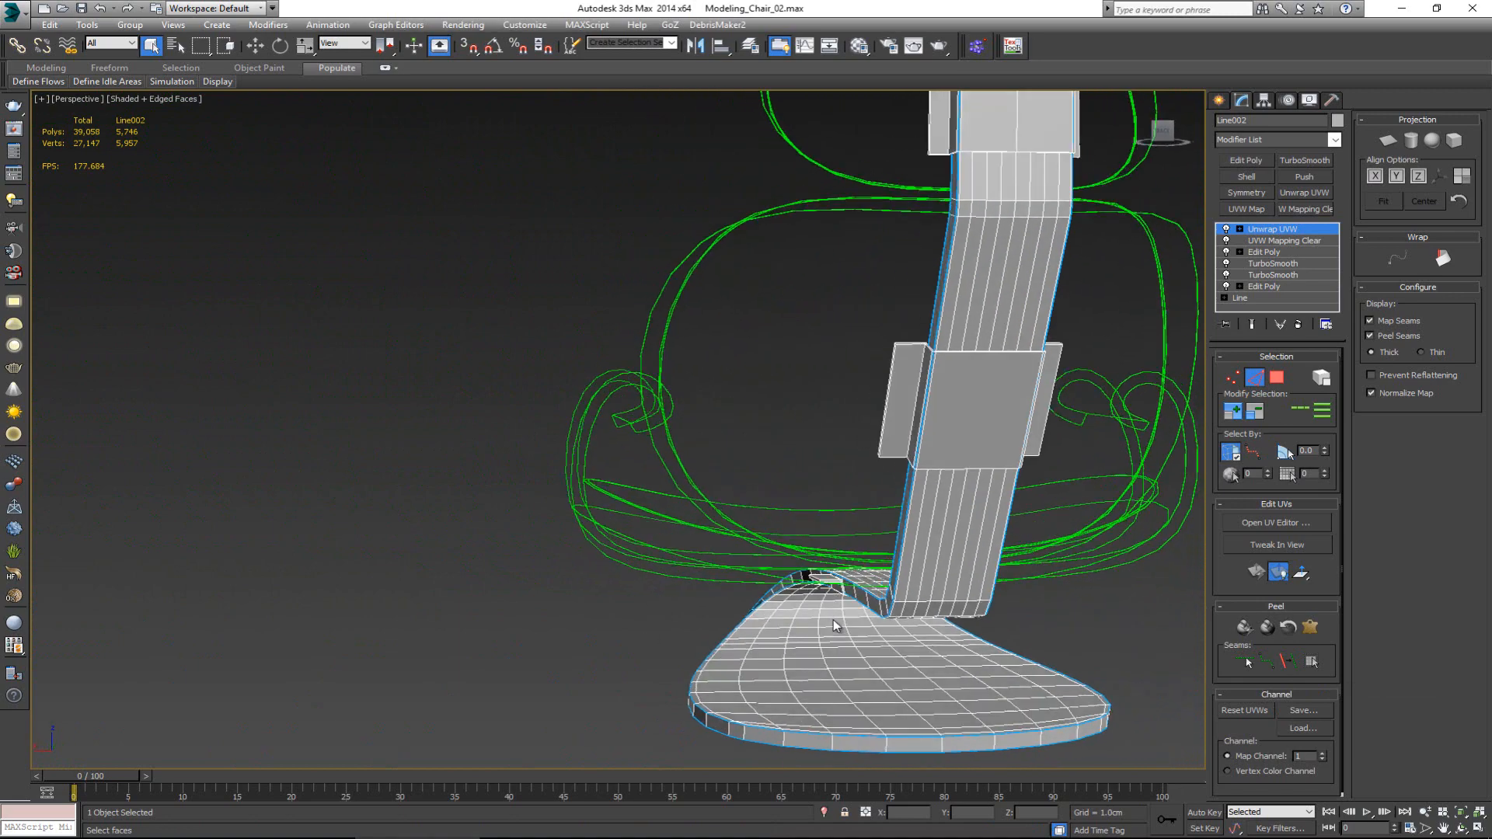
{"action": "key", "text": "3"}
{"action": "left_click", "coordinate": [968, 657]}
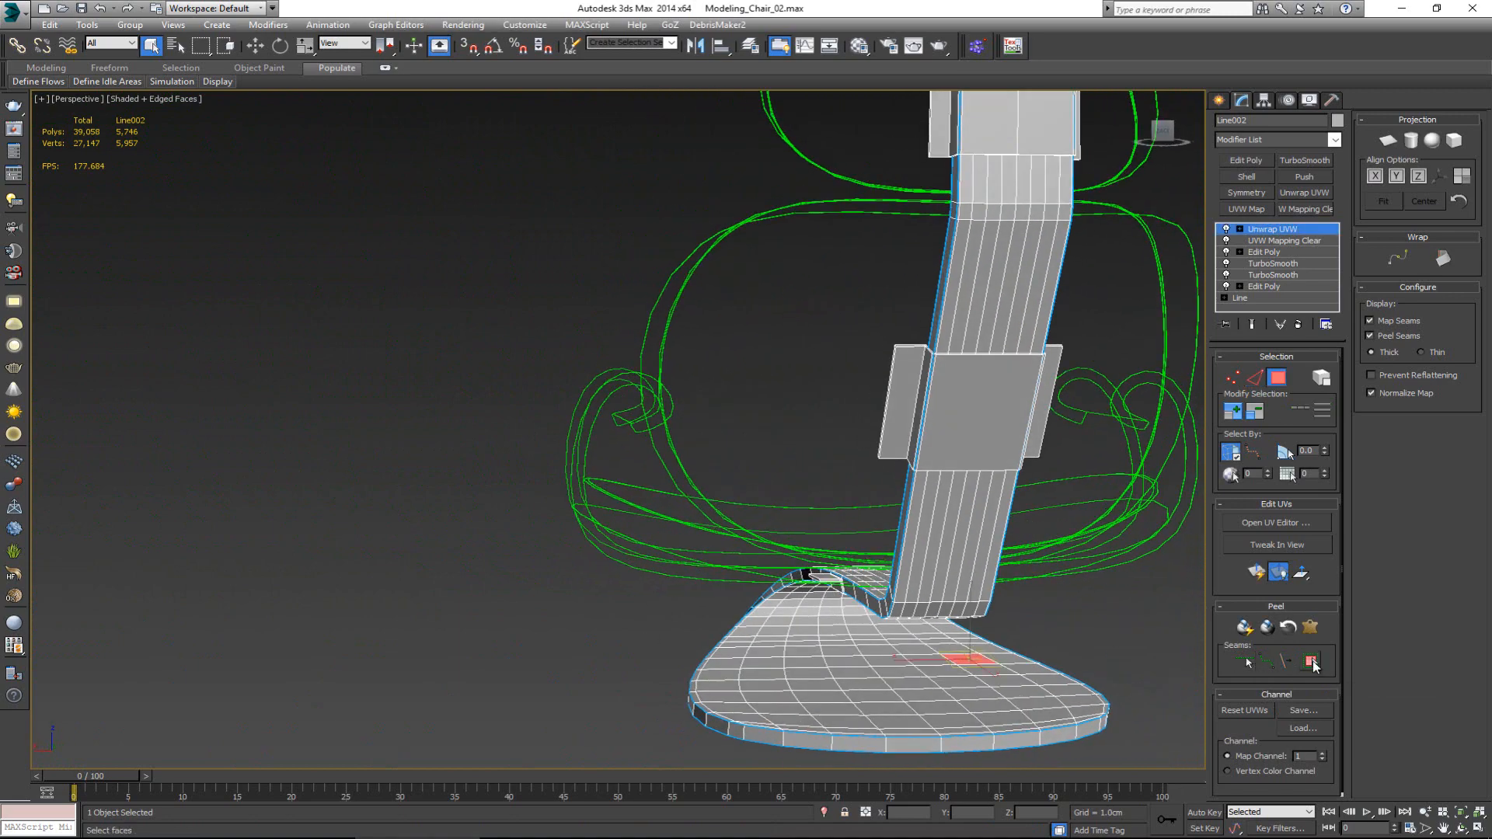
{"action": "left_click", "coordinate": [1312, 663]}
{"action": "middle_click_drag", "start_coordinate": [987, 441], "coordinate": [965, 530]}
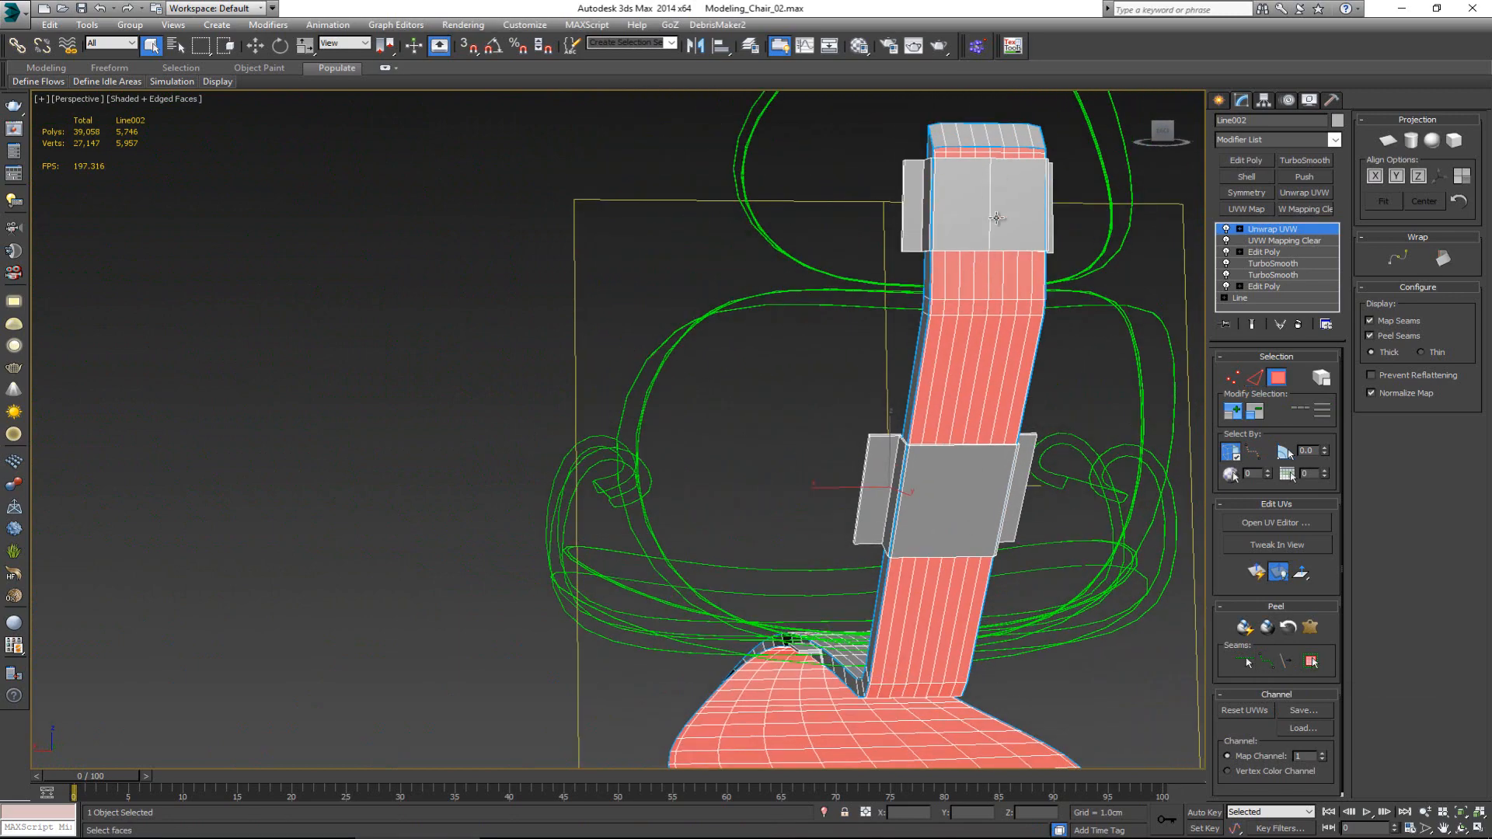
{"action": "middle_click_drag", "start_coordinate": [901, 677], "coordinate": [870, 530], "text": "alt"}
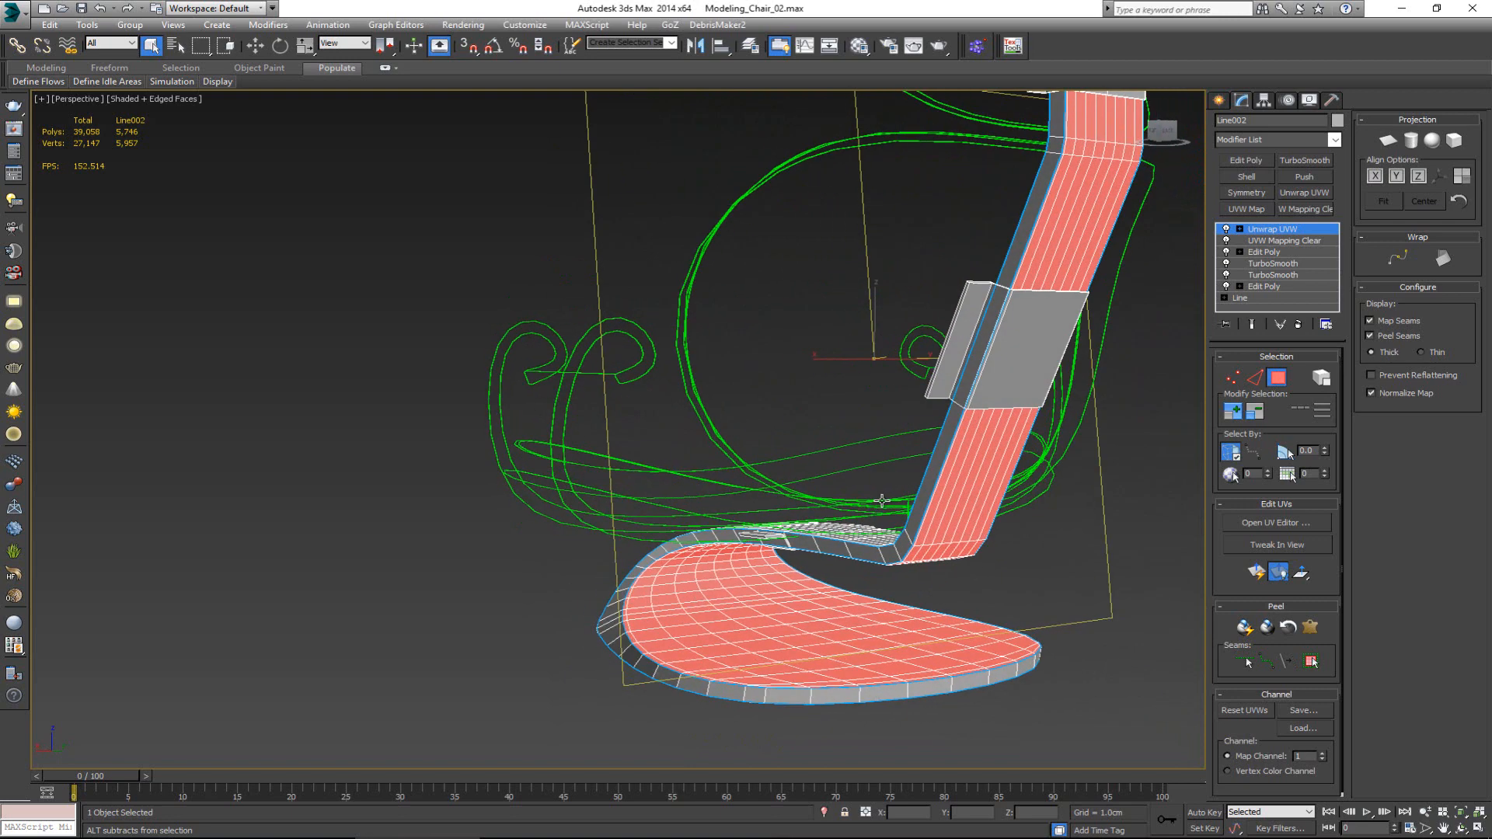
{"action": "left_click", "coordinate": [1245, 627]}
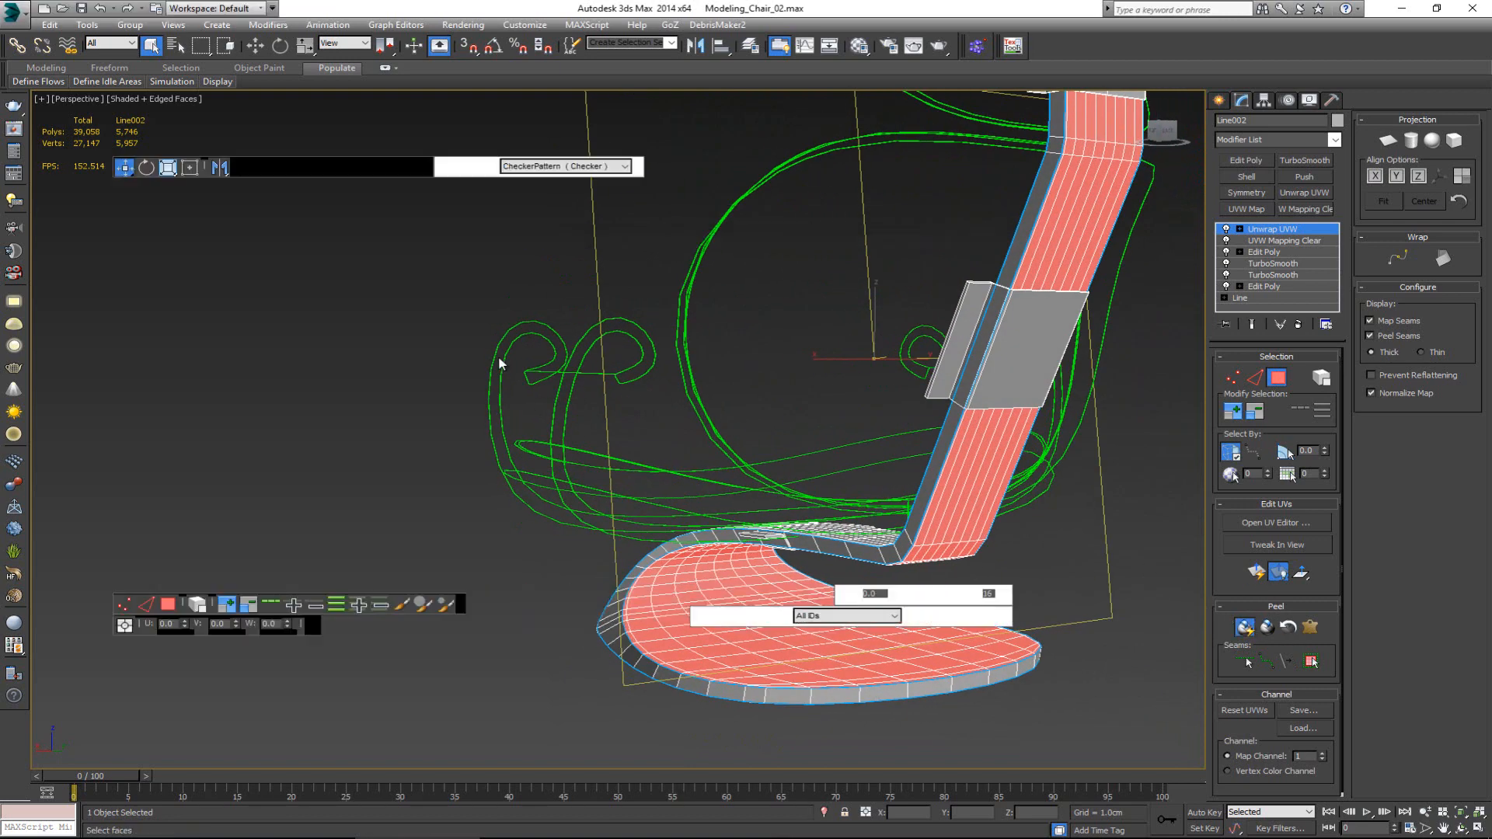
{"action": "scroll", "coordinate": [351, 385], "scroll_direction": "down", "scroll_amount": 1}
{"action": "left_click_drag", "start_coordinate": [379, 424], "coordinate": [506, 435]}
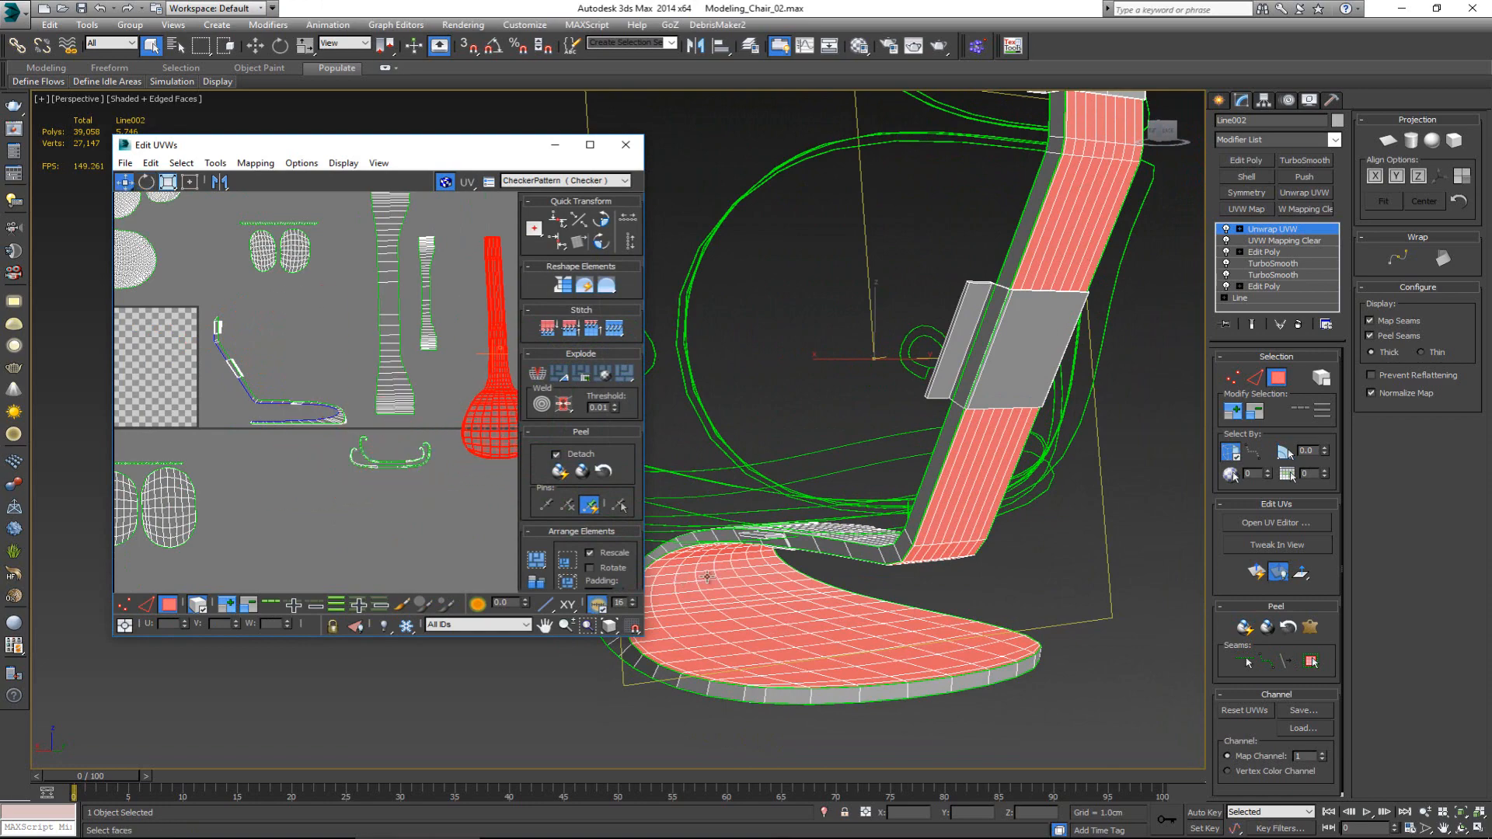
- Quick Peel the frame's opposite surface up to its seams, then rotate its island upright and place it beside the first frame island
{"action": "middle_click_drag", "start_coordinate": [822, 523], "coordinate": [888, 528], "text": "alt"}
{"action": "left_click", "coordinate": [889, 528]}
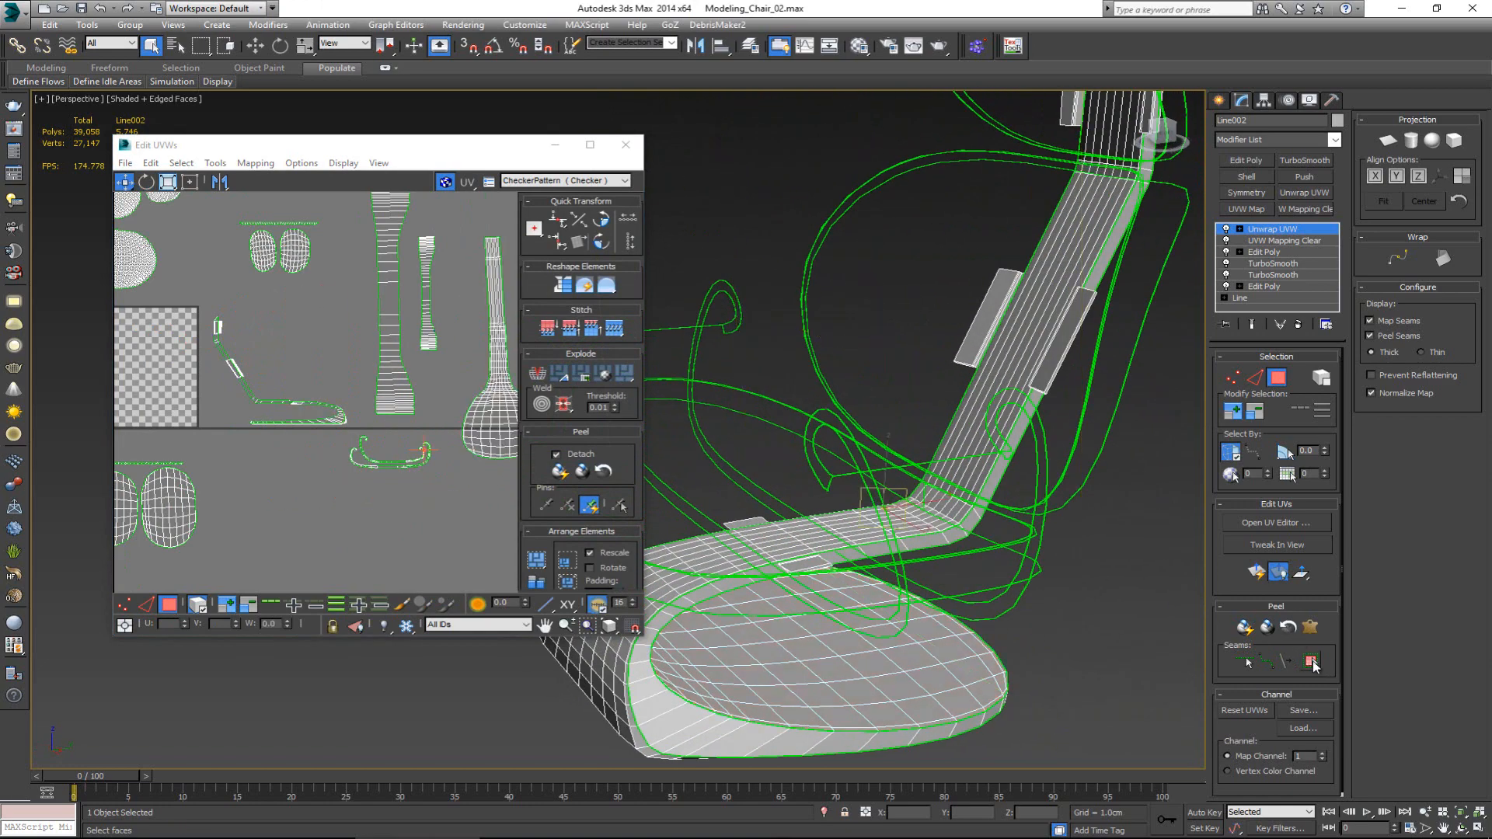
{"action": "left_click", "coordinate": [614, 719]}
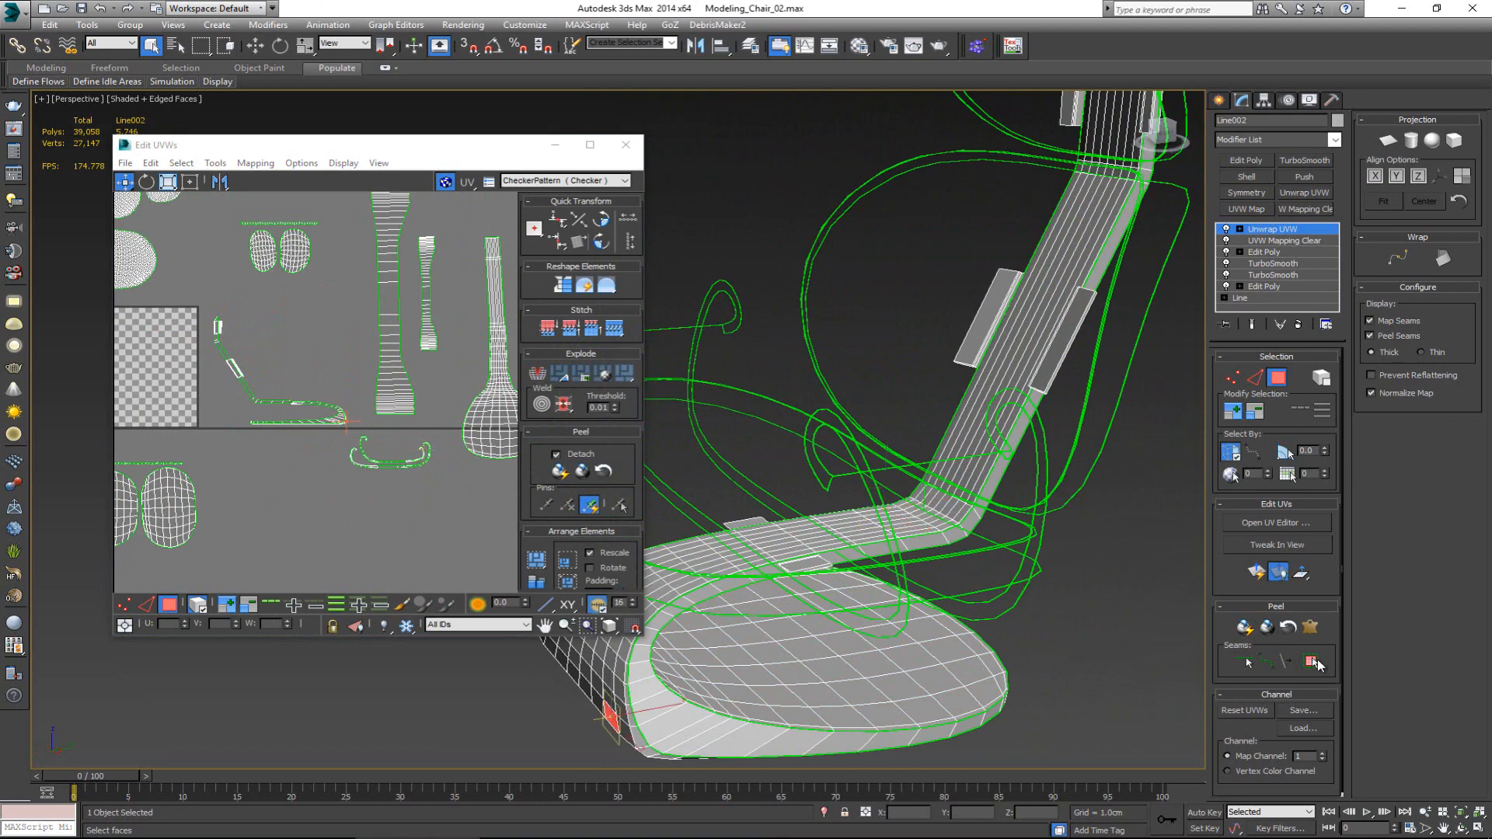
{"action": "left_click", "coordinate": [1313, 663]}
{"action": "middle_click_drag", "start_coordinate": [1138, 206], "coordinate": [1137, 173], "text": "alt"}
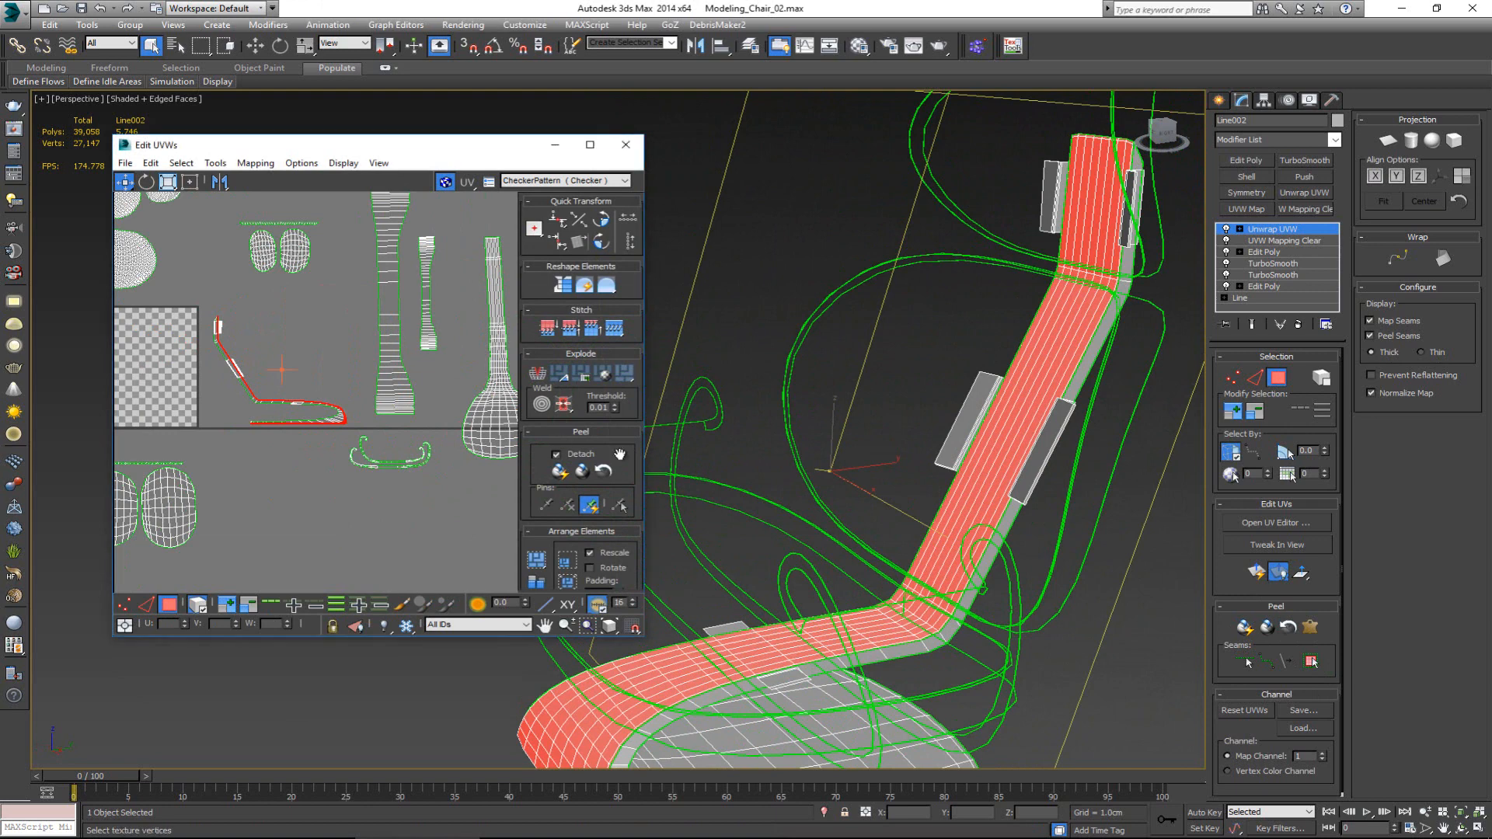
{"action": "left_click", "coordinate": [1244, 627]}
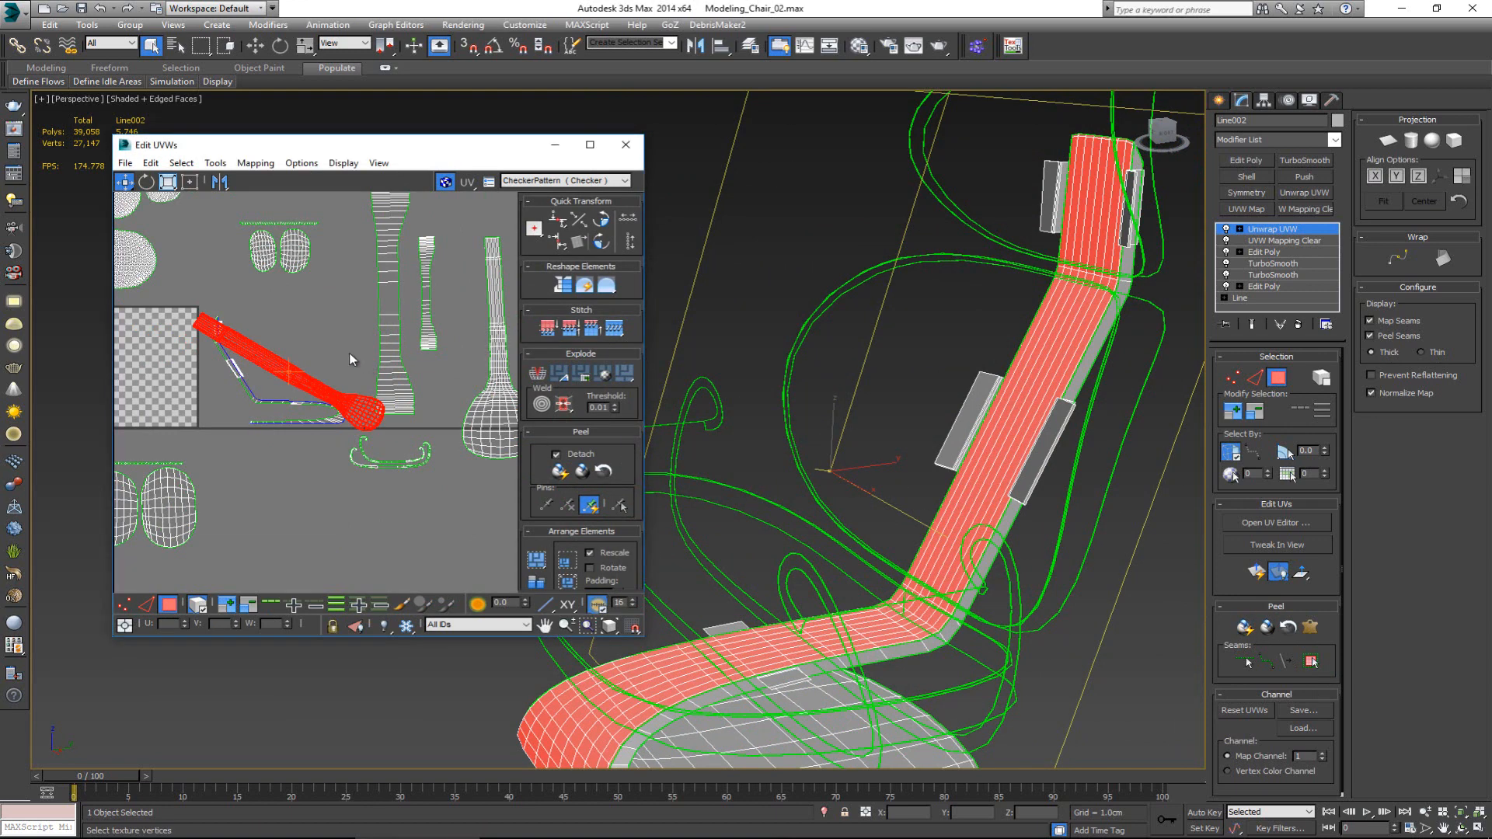
{"action": "key", "text": "e"}
{"action": "left_click_drag", "start_coordinate": [336, 401], "coordinate": [452, 425]}
{"action": "key", "text": "w"}
{"action": "scroll", "coordinate": [298, 459], "scroll_direction": "down", "scroll_amount": 2}
- Expand a face selection on the frame's thin side rim to its seams and Quick Peel it
{"action": "middle_click_drag", "start_coordinate": [839, 519], "coordinate": [892, 321]}
{"action": "left_click", "coordinate": [883, 645]}
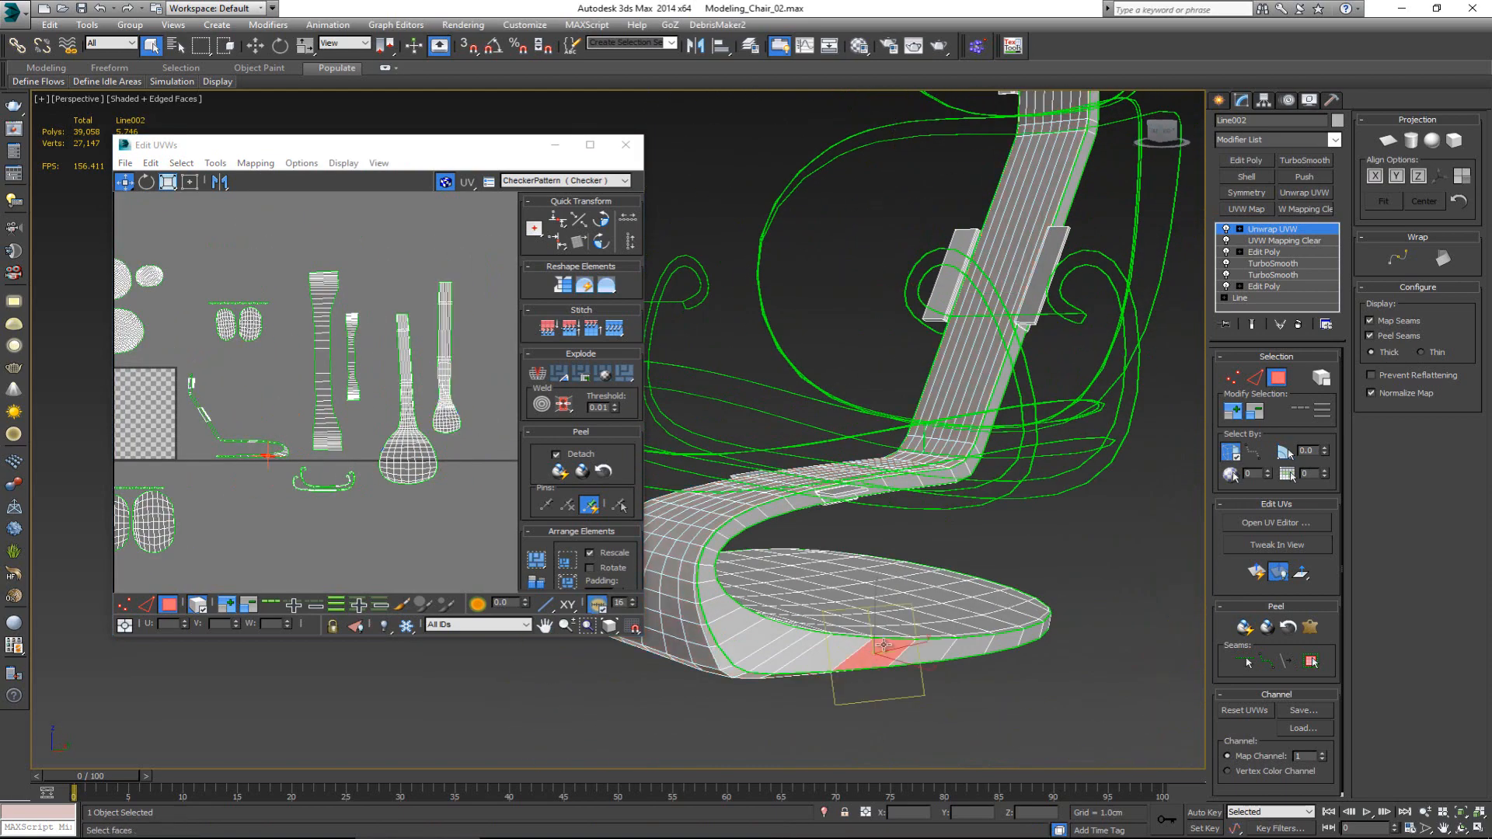
{"action": "left_click", "coordinate": [1311, 660]}
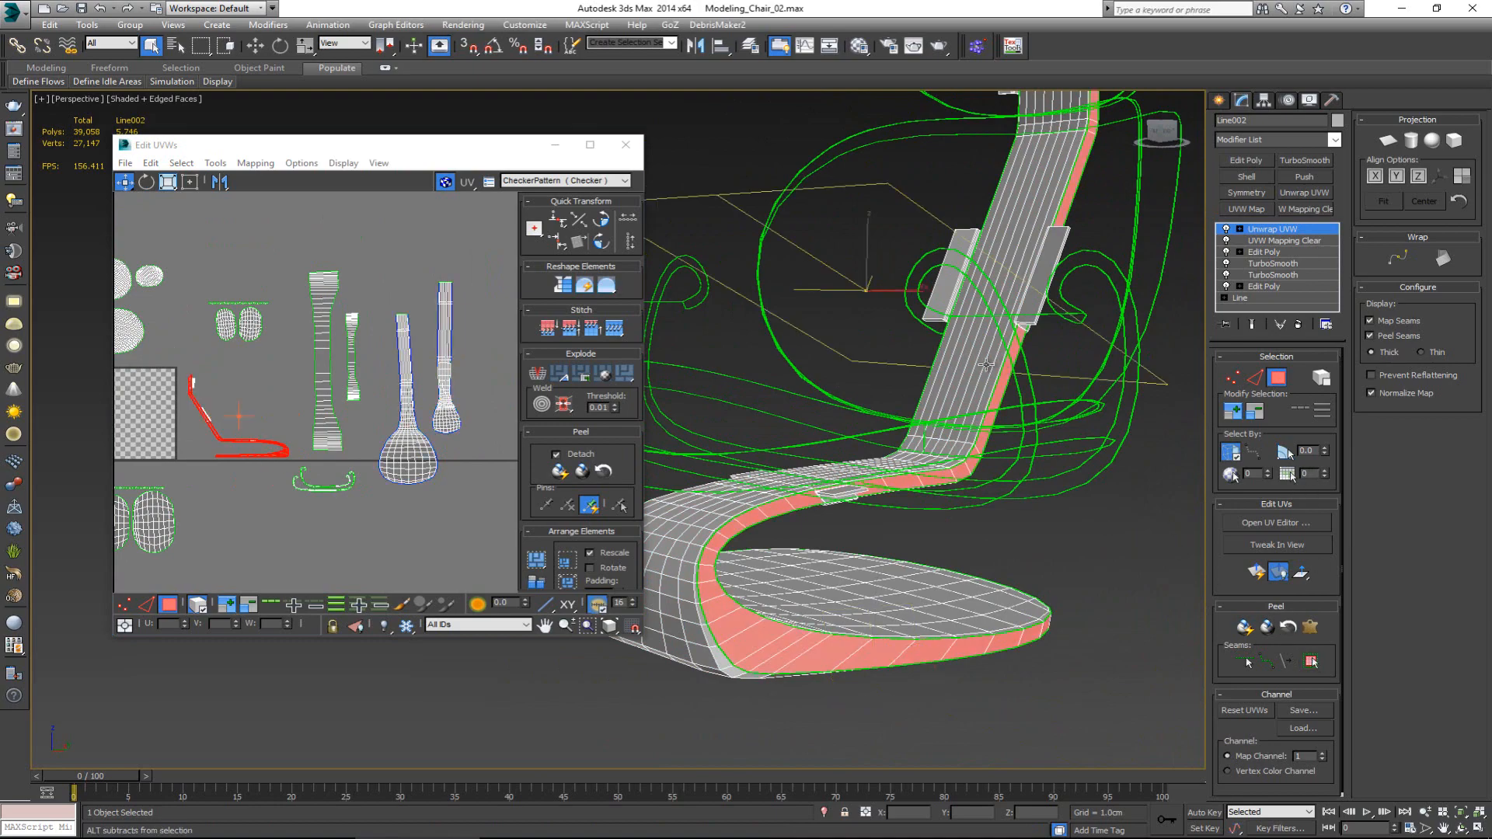
{"action": "middle_click_drag", "start_coordinate": [816, 366], "coordinate": [963, 459], "text": "alt"}
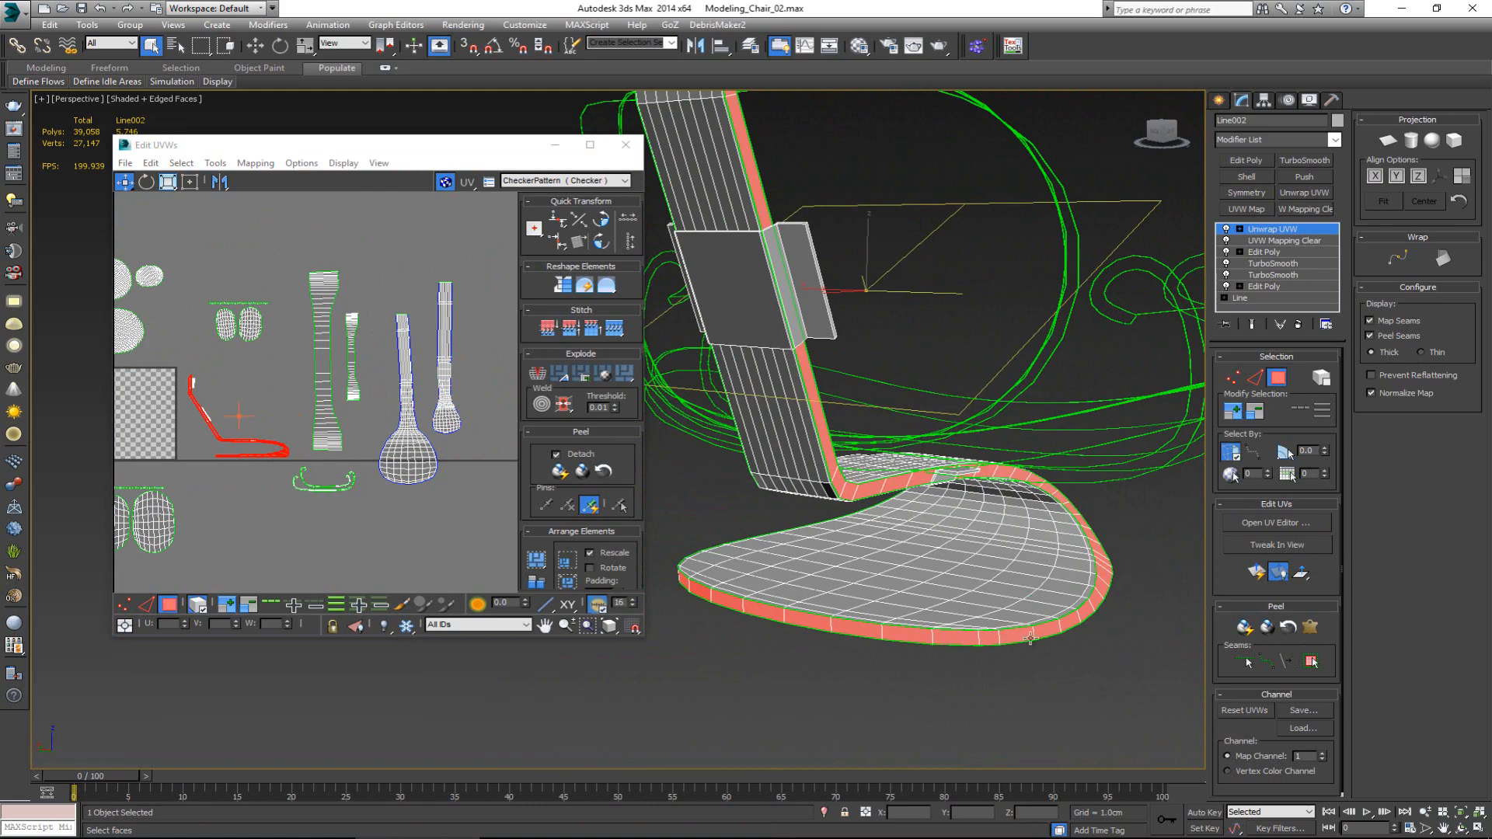
{"action": "middle_click_drag", "start_coordinate": [764, 519], "coordinate": [1127, 587], "text": "alt"}
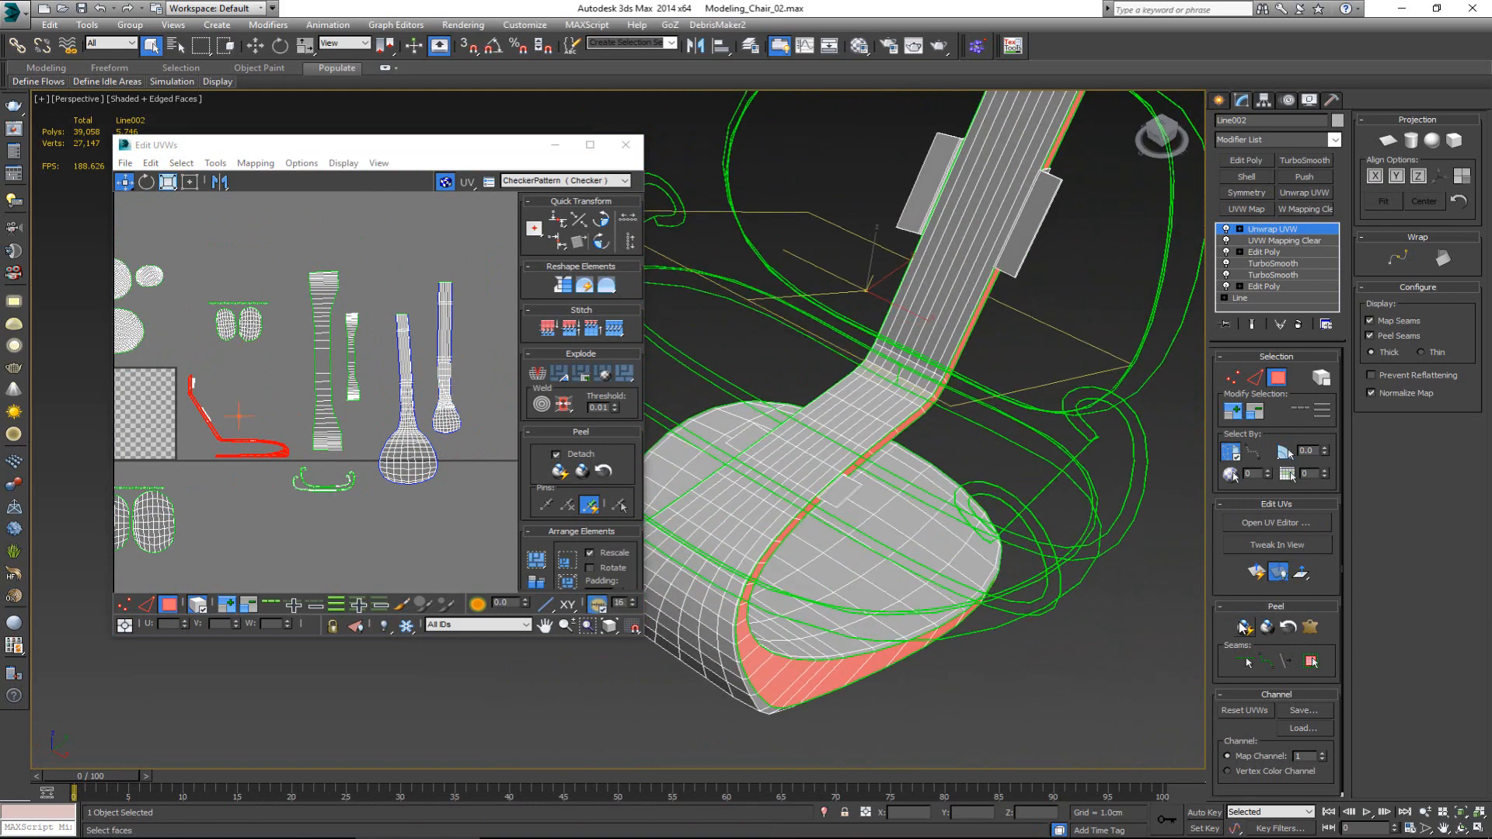
{"action": "left_click", "coordinate": [1244, 626]}
- Rotate the rim's island so its long base section lies horizontal, then move it below the two frame surface islands
{"action": "scroll", "coordinate": [284, 419], "scroll_direction": "down", "scroll_amount": 3}
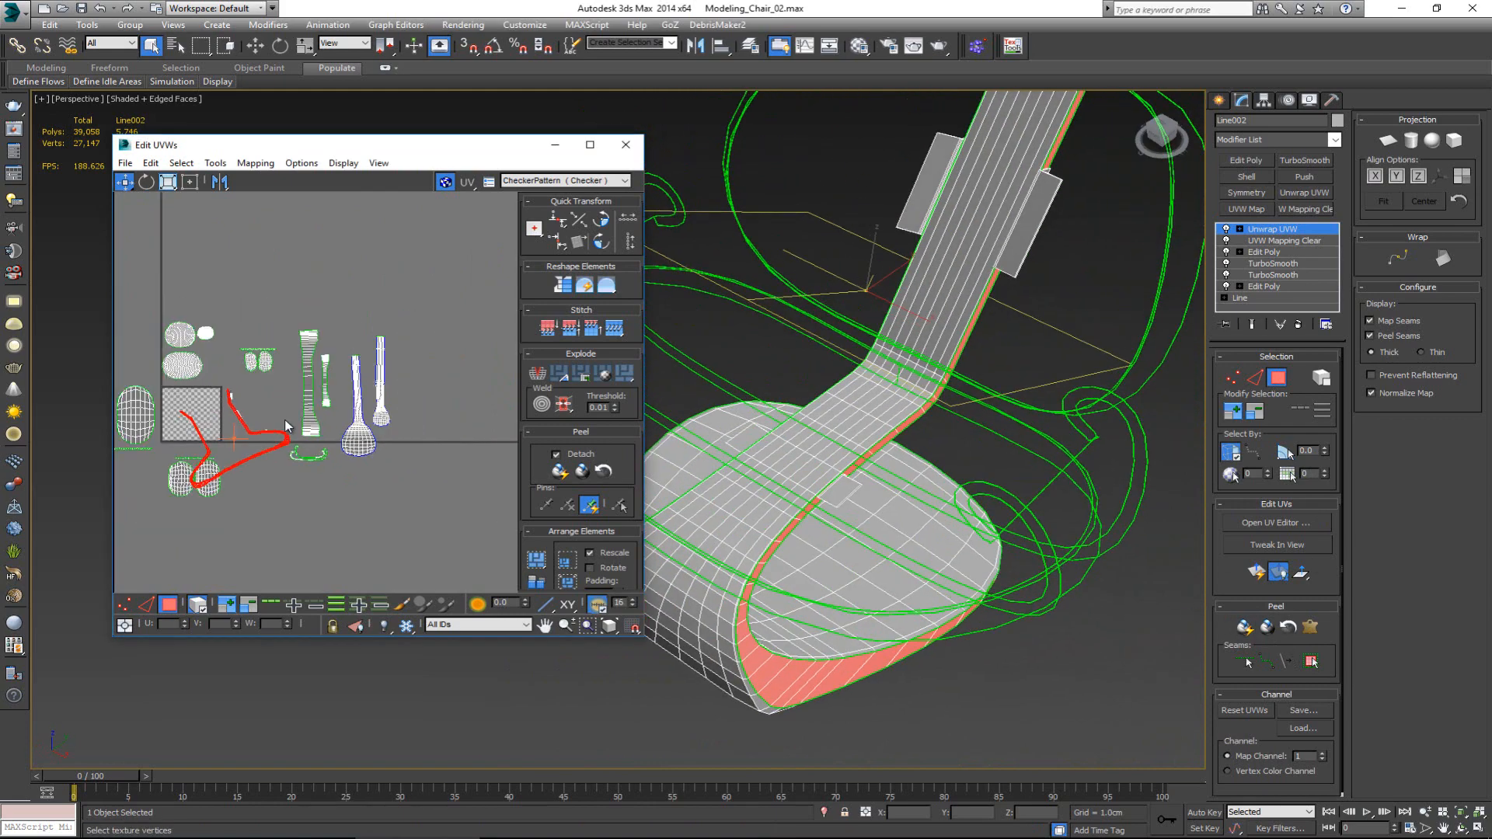
{"action": "key", "text": "e"}
{"action": "left_click_drag", "start_coordinate": [276, 446], "coordinate": [274, 467]}
{"action": "key", "text": "w"}
{"action": "left_click", "coordinate": [246, 460]}
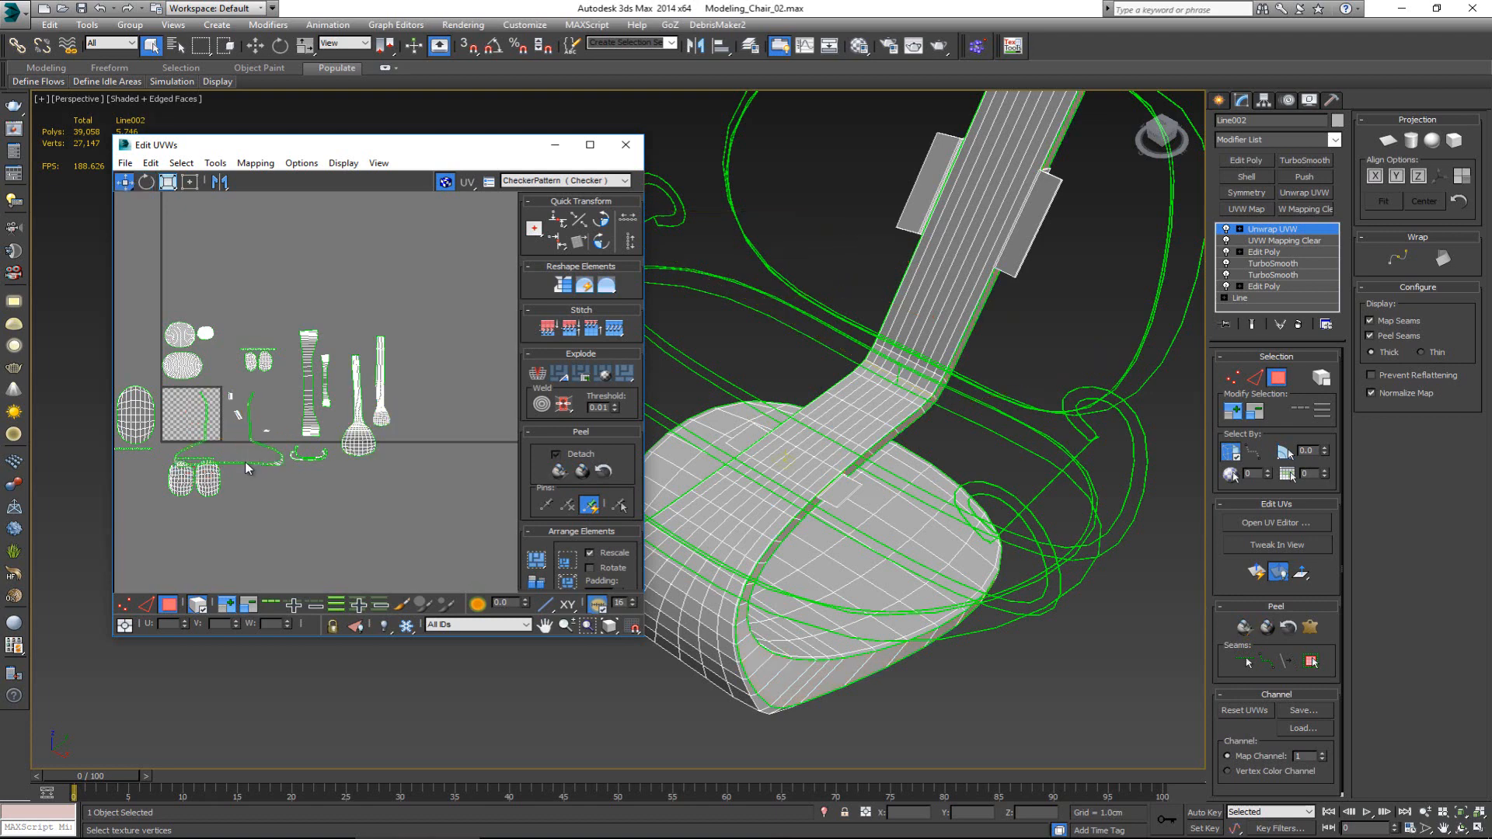
{"action": "left_click", "coordinate": [245, 463]}
{"action": "left_click_drag", "start_coordinate": [243, 466], "coordinate": [407, 525]}
{"action": "scroll", "coordinate": [407, 524], "scroll_direction": "up", "scroll_amount": 5}
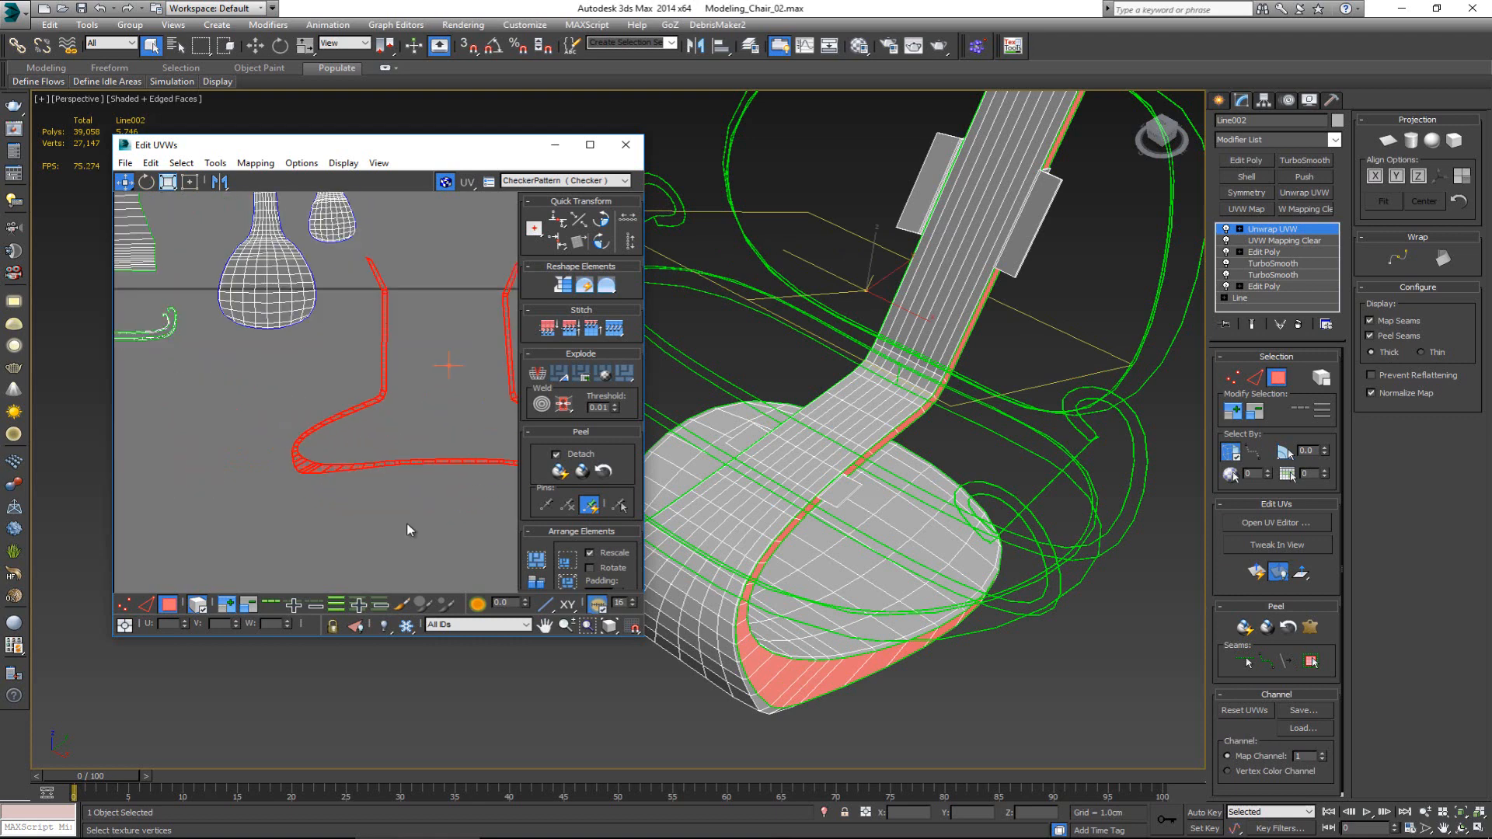
{"action": "left_click", "coordinate": [211, 325]}
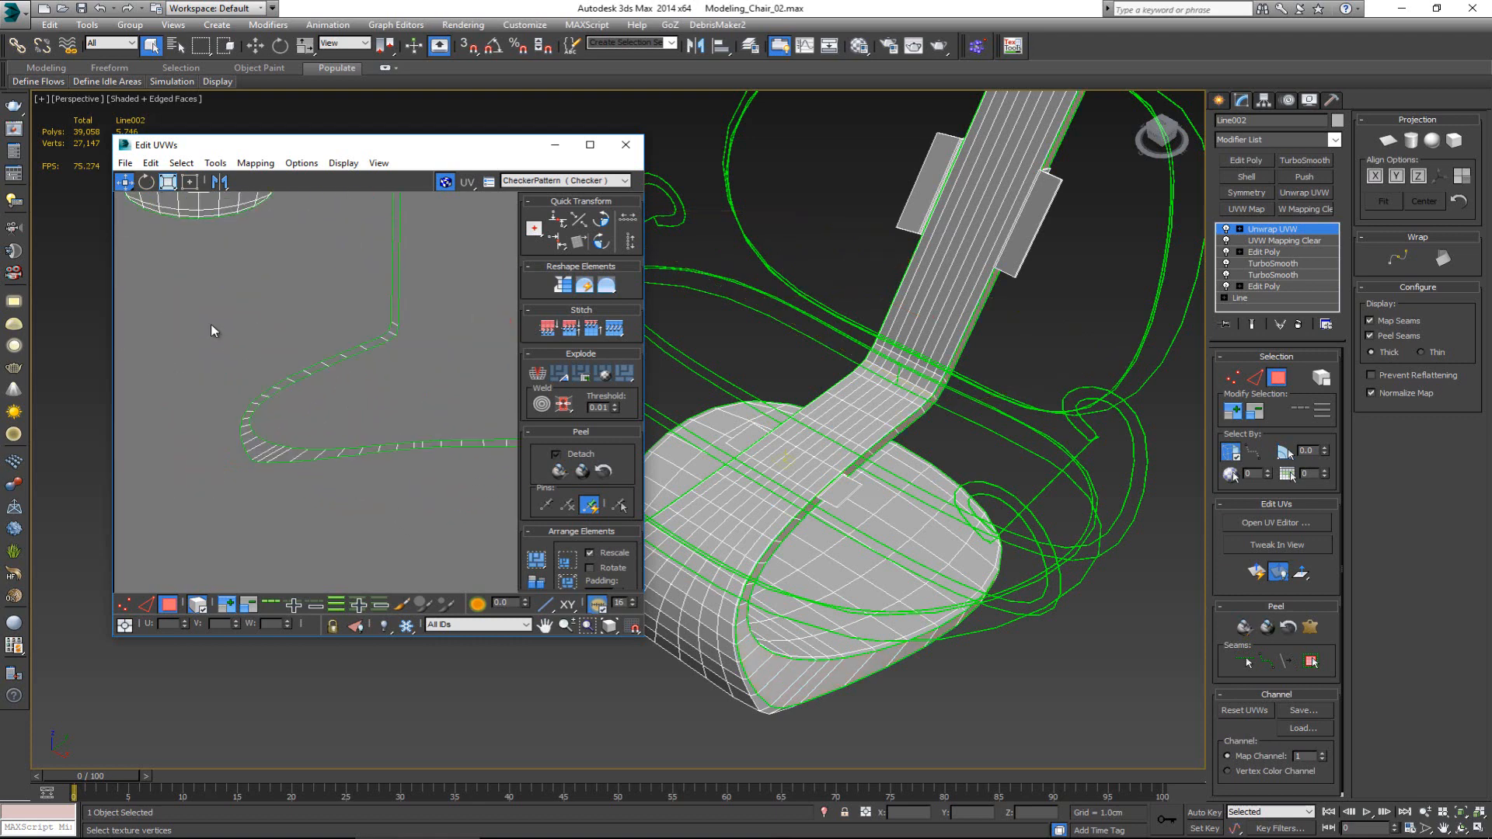
- Select the small unplaced islands in the UV layout to identify which faces on the model they belong to
{"action": "scroll", "coordinate": [342, 481], "scroll_direction": "down", "scroll_amount": 8}
{"action": "key", "text": "w"}
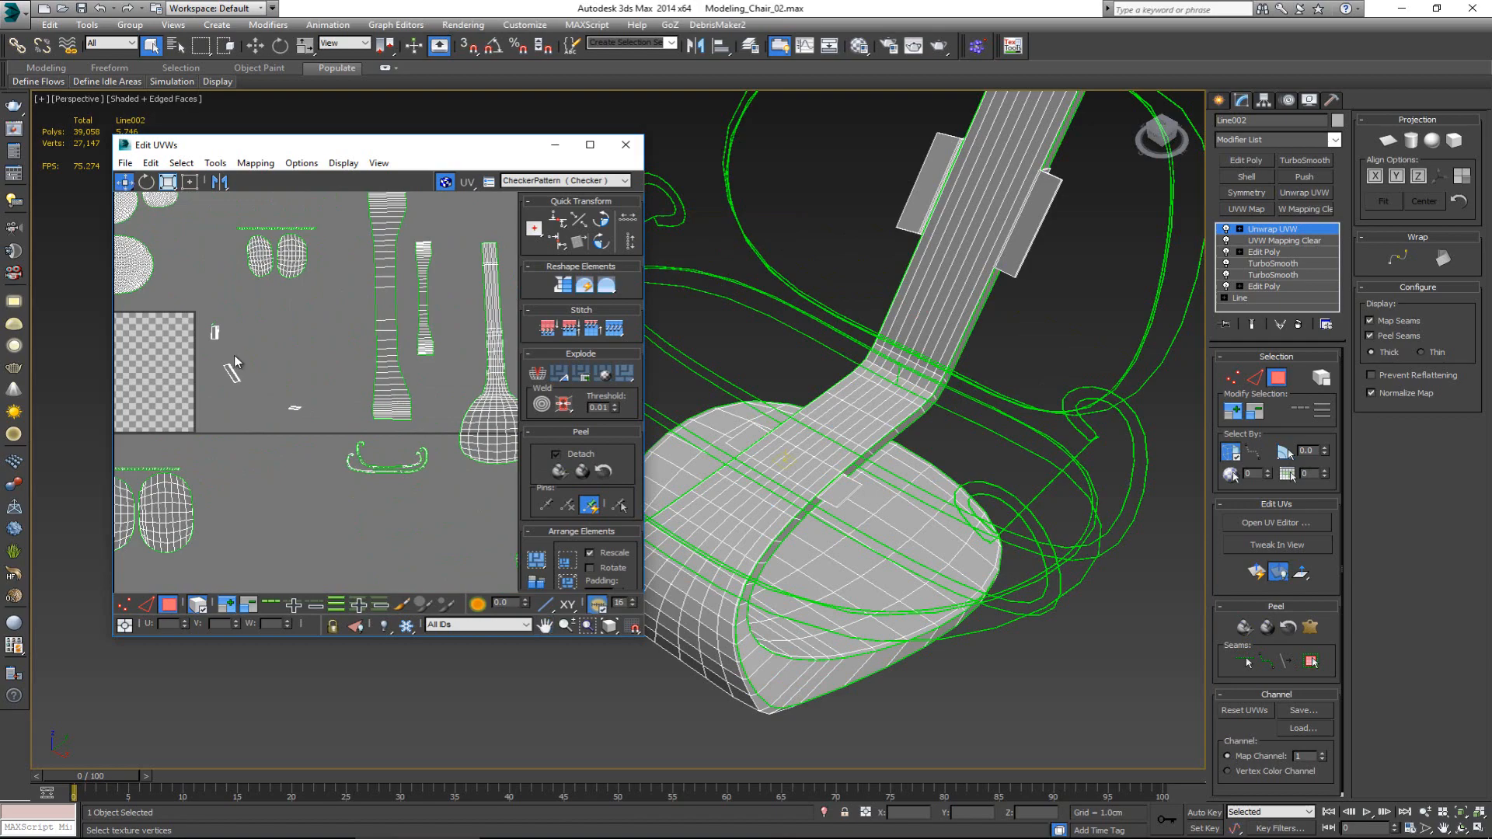
{"action": "left_click_drag", "start_coordinate": [315, 424], "coordinate": [317, 425]}
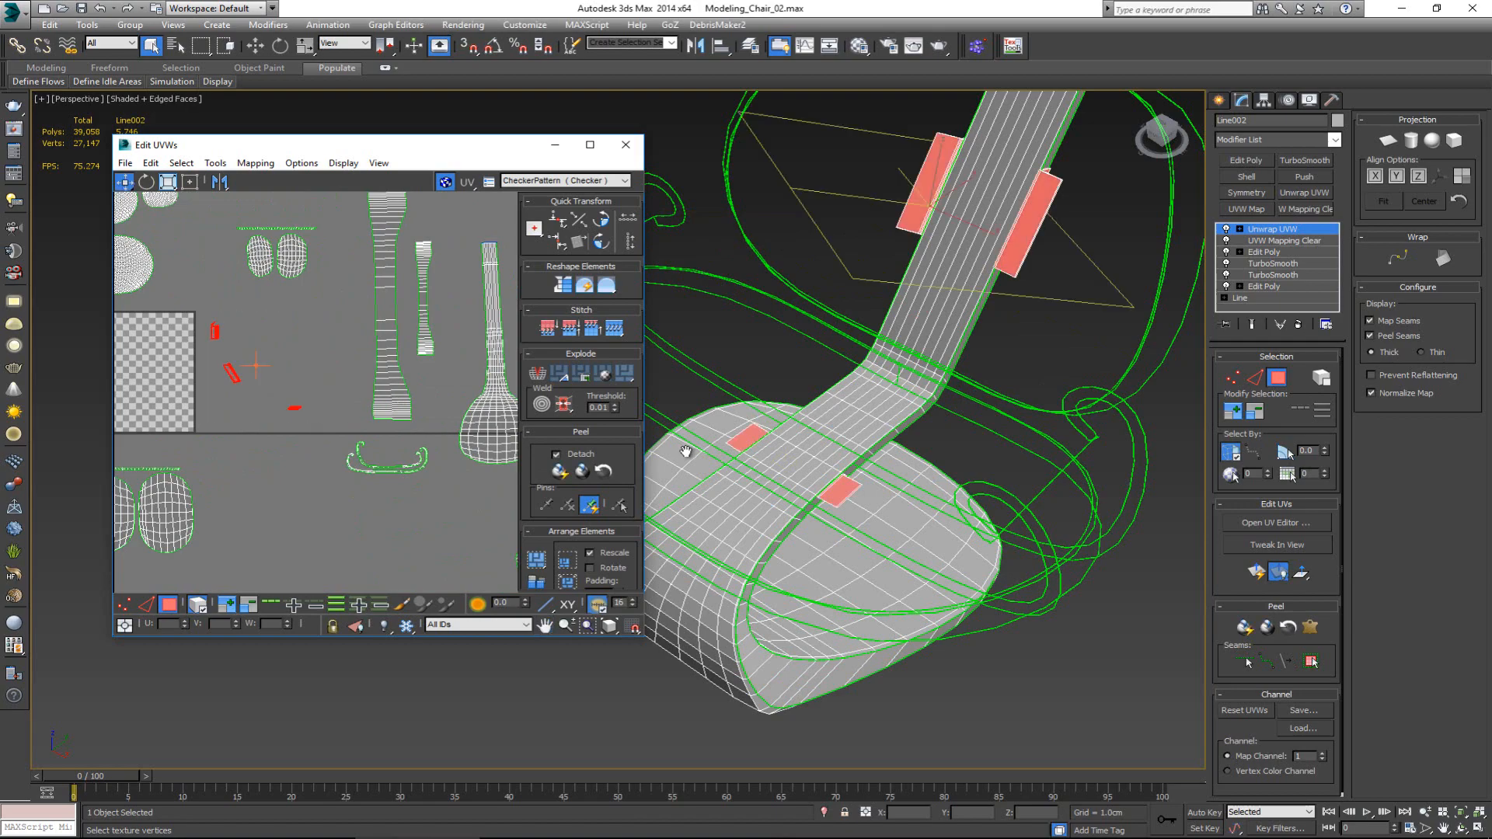
- Expand a face selection on the frame's upper end cap to its seams, Quick Peel it, and rotate its island to lie horizontal
{"action": "middle_click_drag", "start_coordinate": [686, 452], "coordinate": [836, 415], "text": "alt"}
{"action": "left_click", "coordinate": [845, 206]}
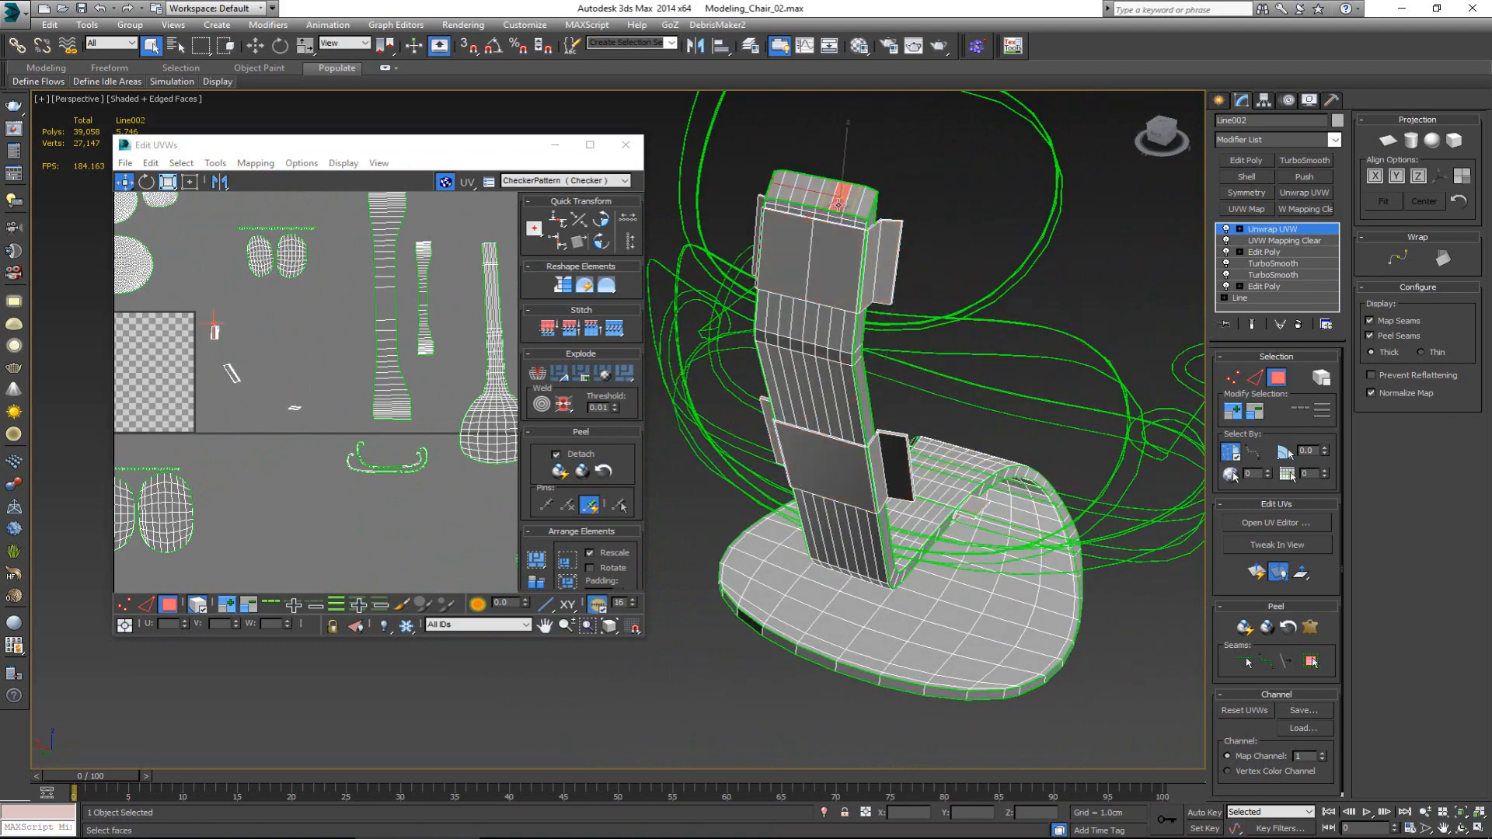
{"action": "scroll", "coordinate": [851, 222], "scroll_direction": "up", "scroll_amount": 4}
{"action": "left_click", "coordinate": [1313, 663]}
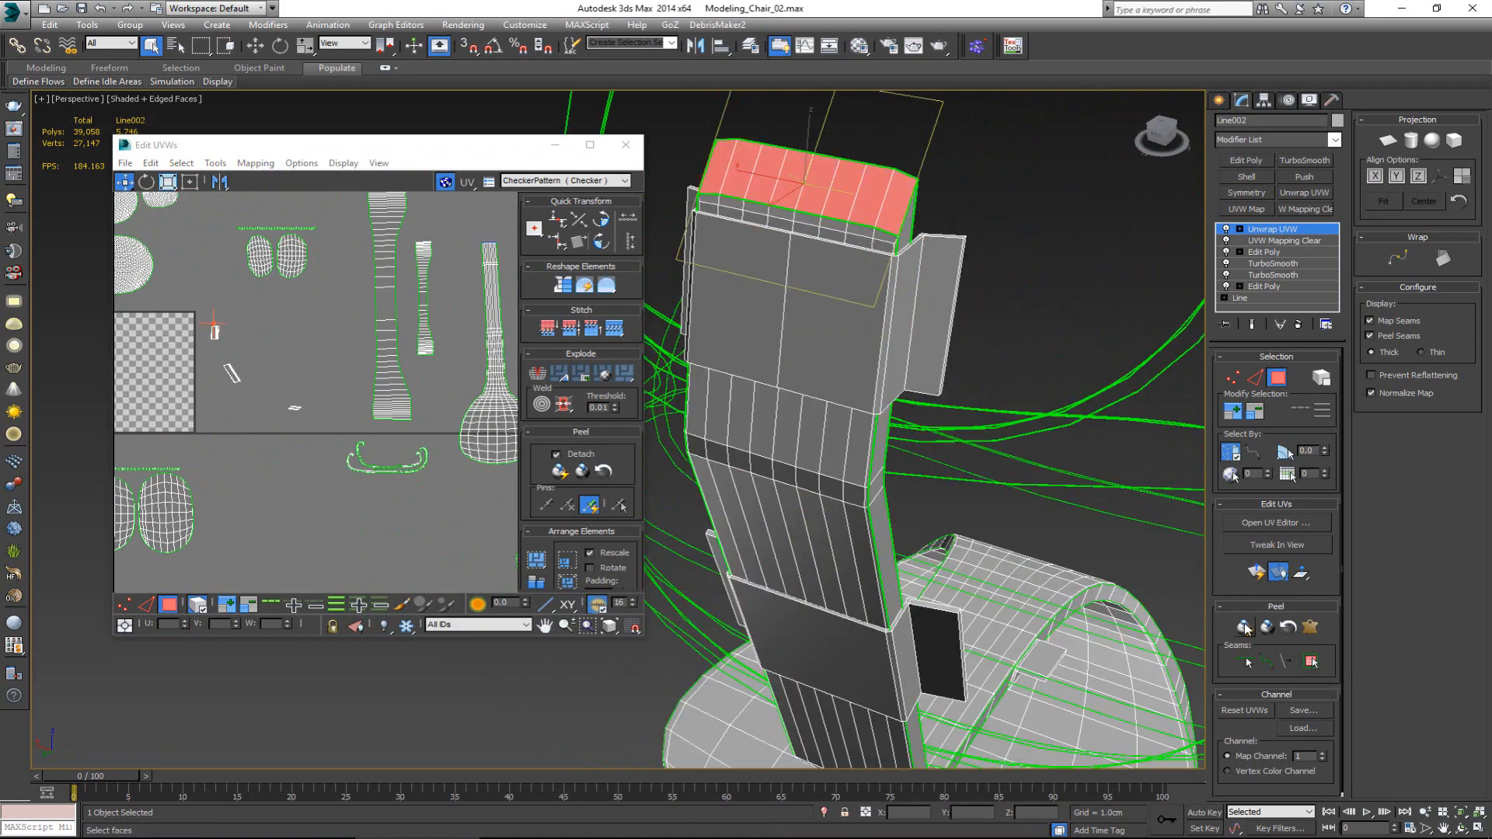
{"action": "scroll", "coordinate": [212, 328], "scroll_direction": "up", "scroll_amount": 5}
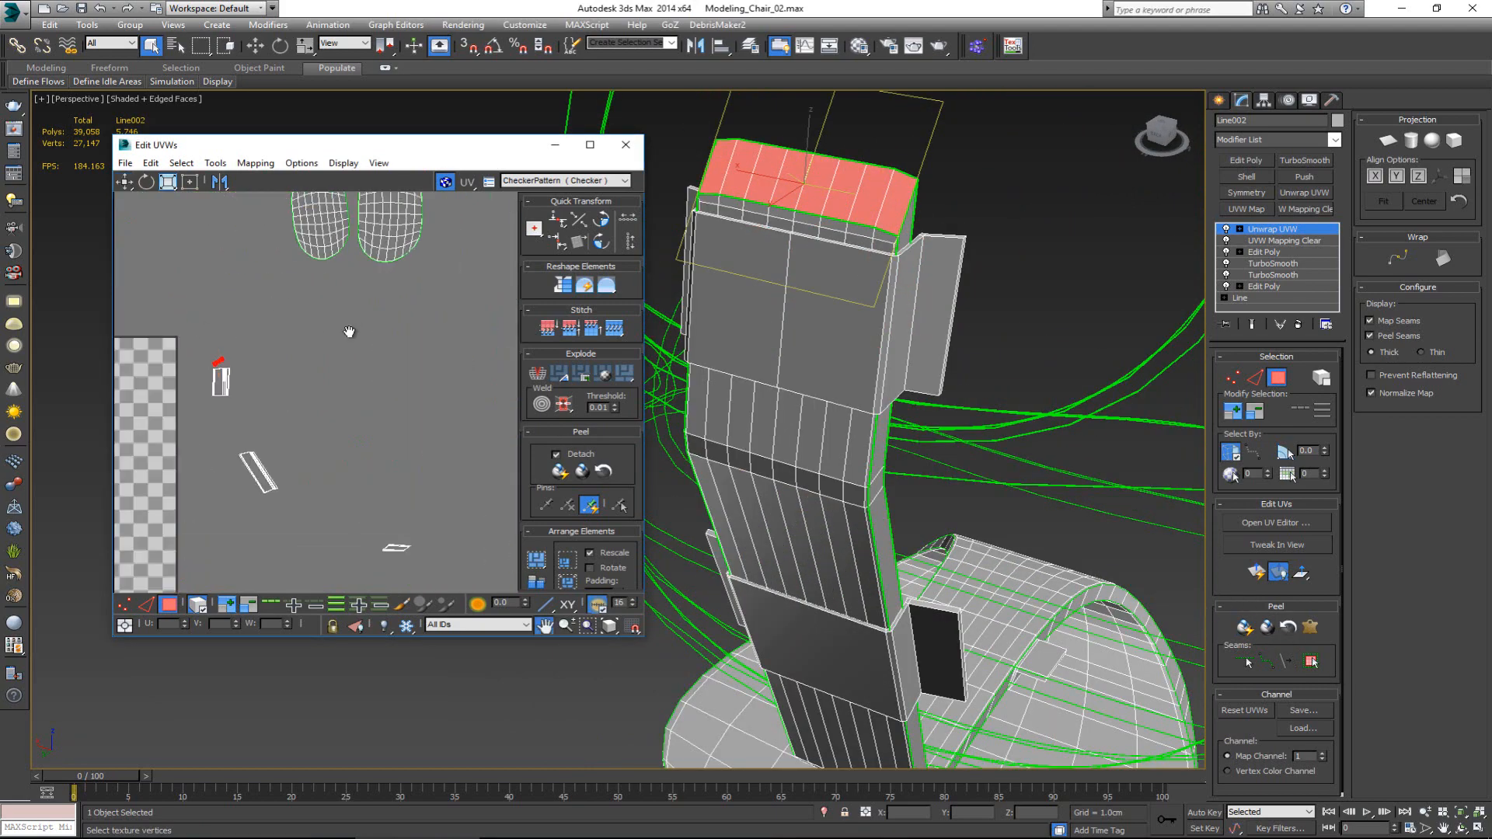
{"action": "key", "text": "e"}
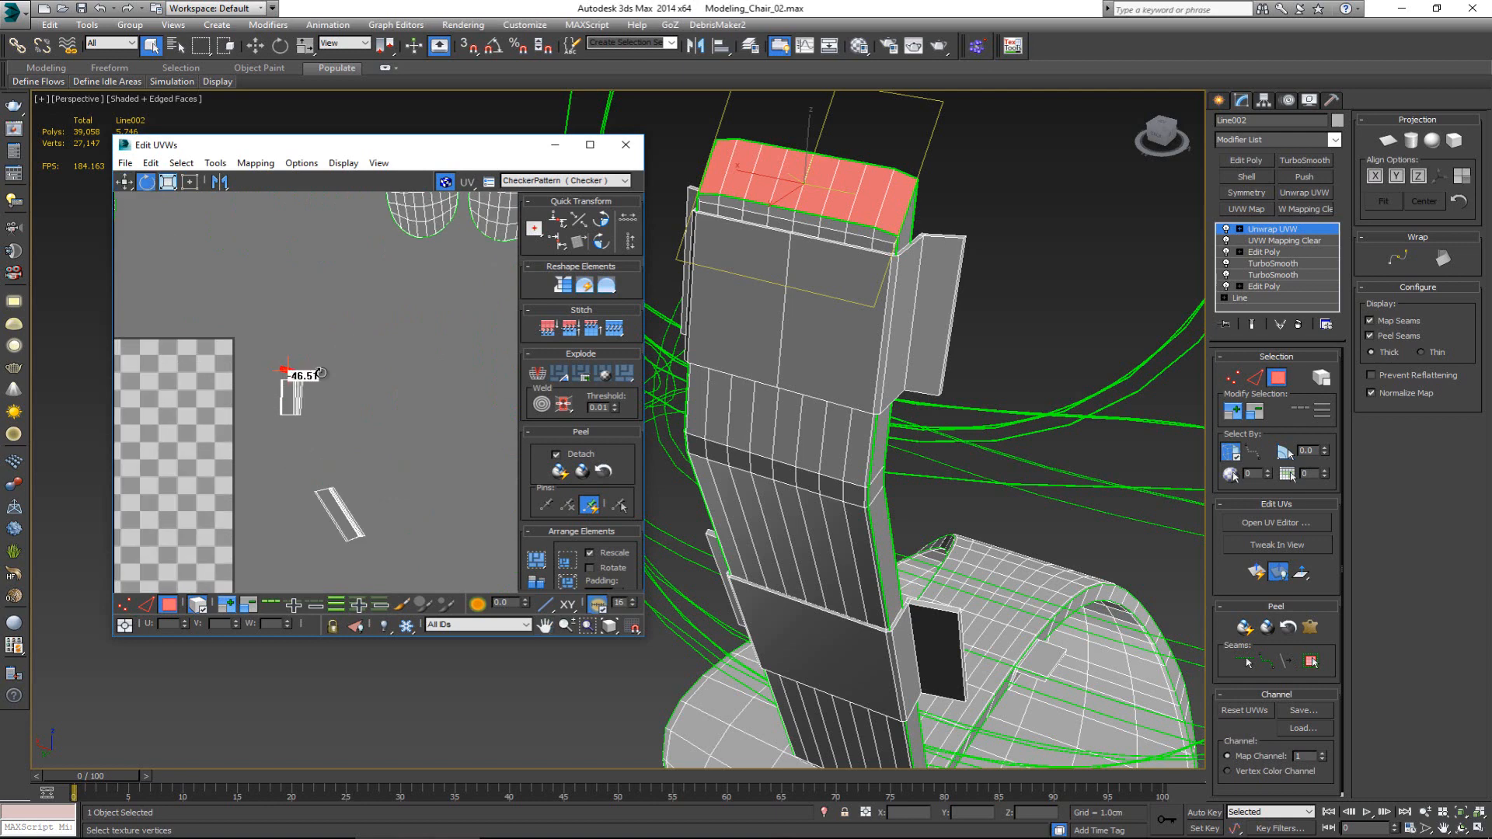
{"action": "left_click", "coordinate": [381, 392]}
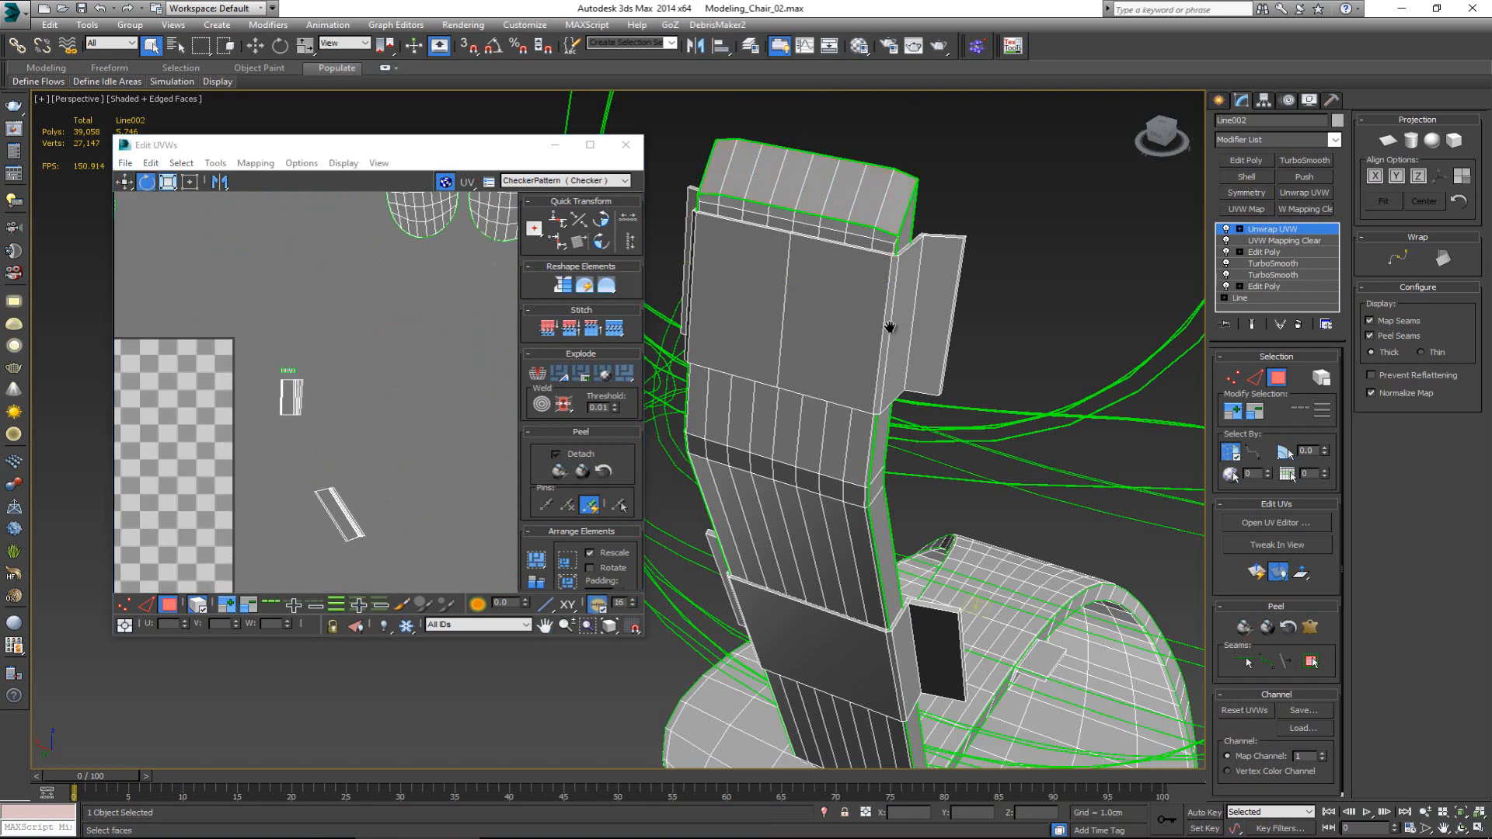
- Hide the frame element in the upper Edit Poly modifier so only the brackets remain, and return to Unwrap UVW
{"action": "middle_click_drag", "start_coordinate": [889, 326], "coordinate": [889, 299]}
{"action": "scroll", "coordinate": [889, 299], "scroll_direction": "down", "scroll_amount": 4}
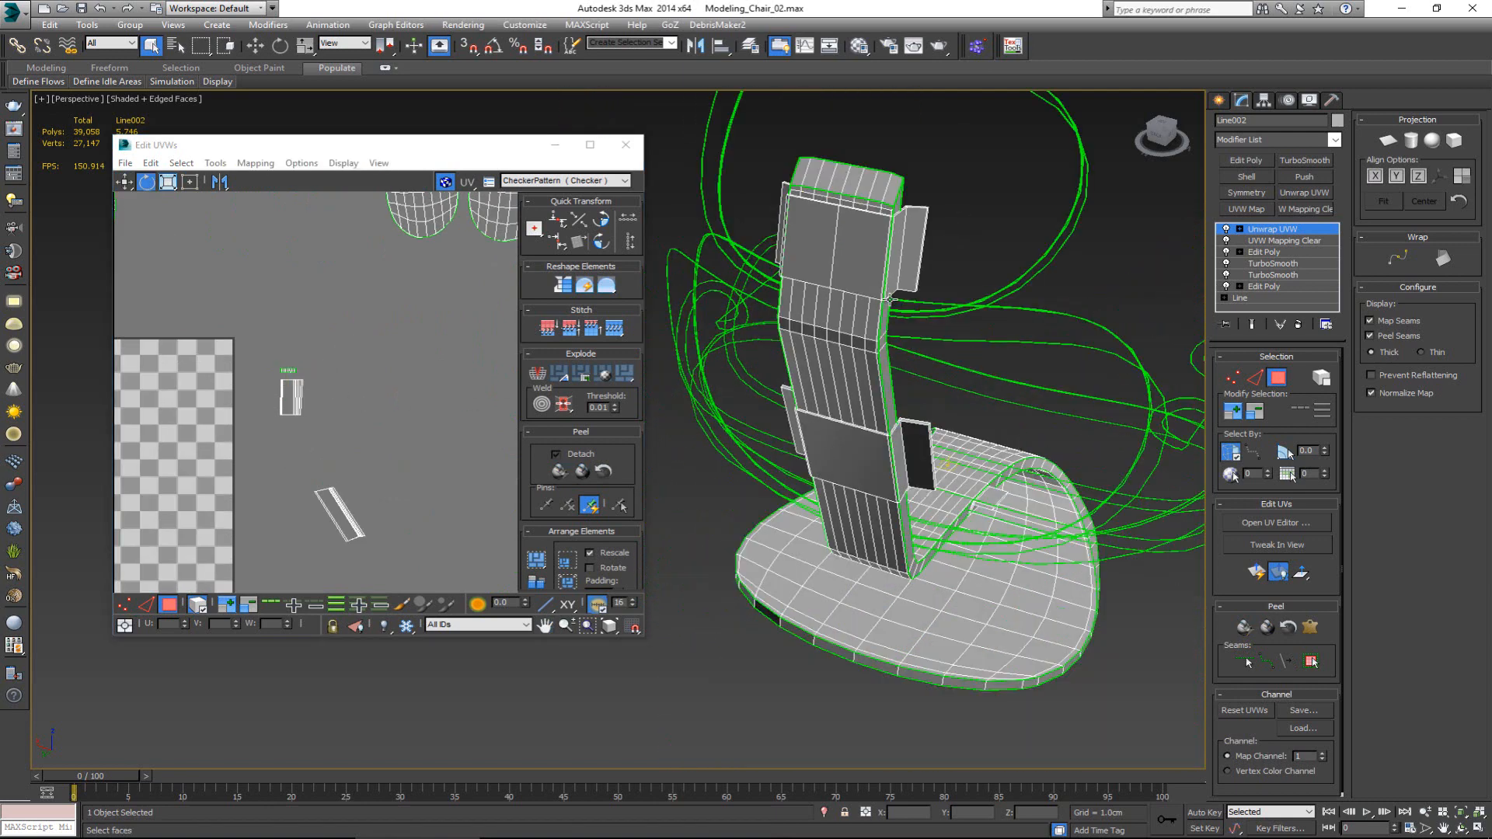
{"action": "left_click", "coordinate": [1282, 376]}
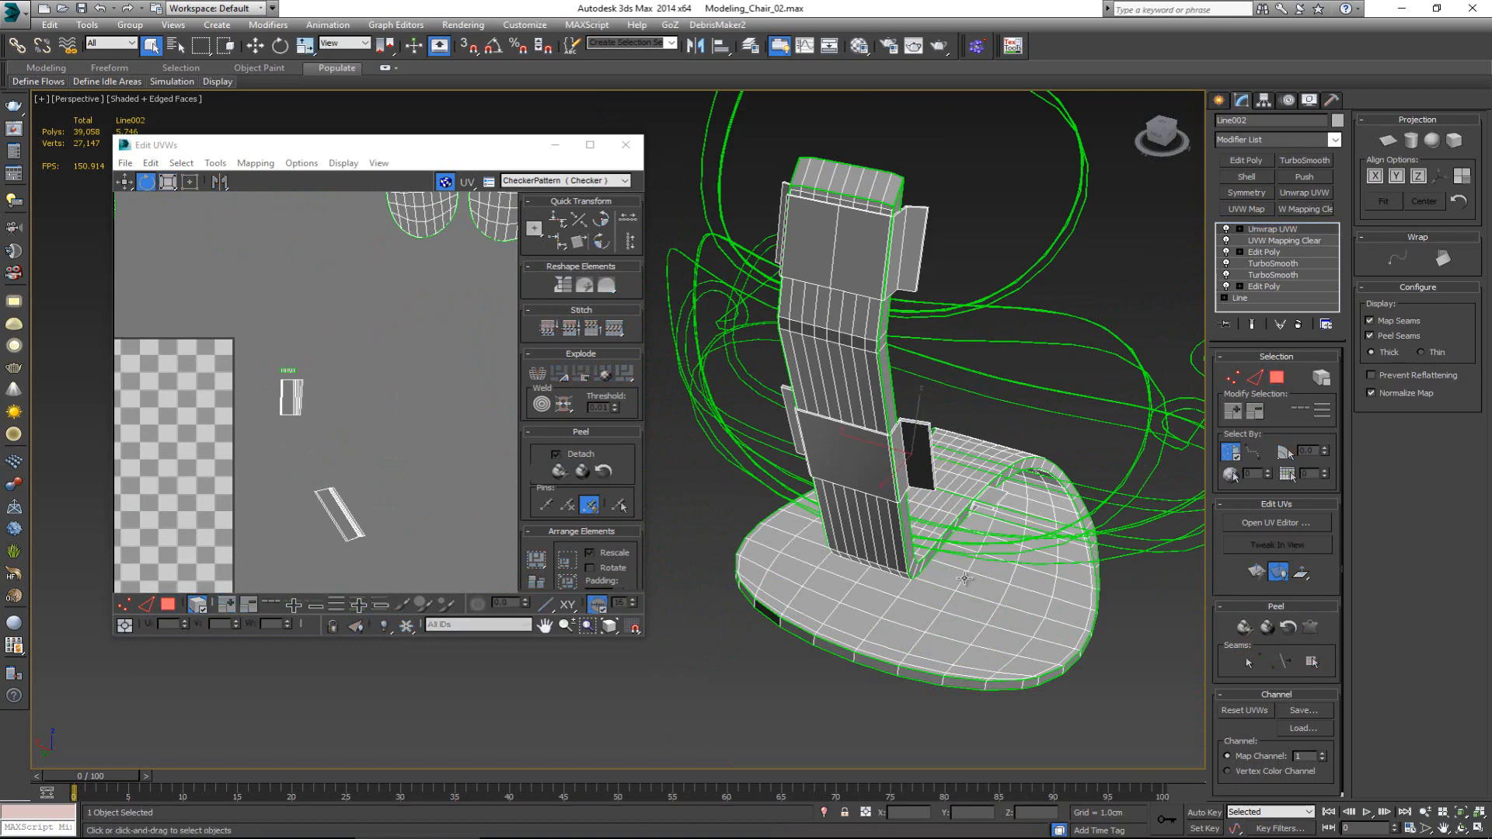
{"action": "middle_click_drag", "start_coordinate": [964, 579], "coordinate": [989, 533], "text": "alt"}
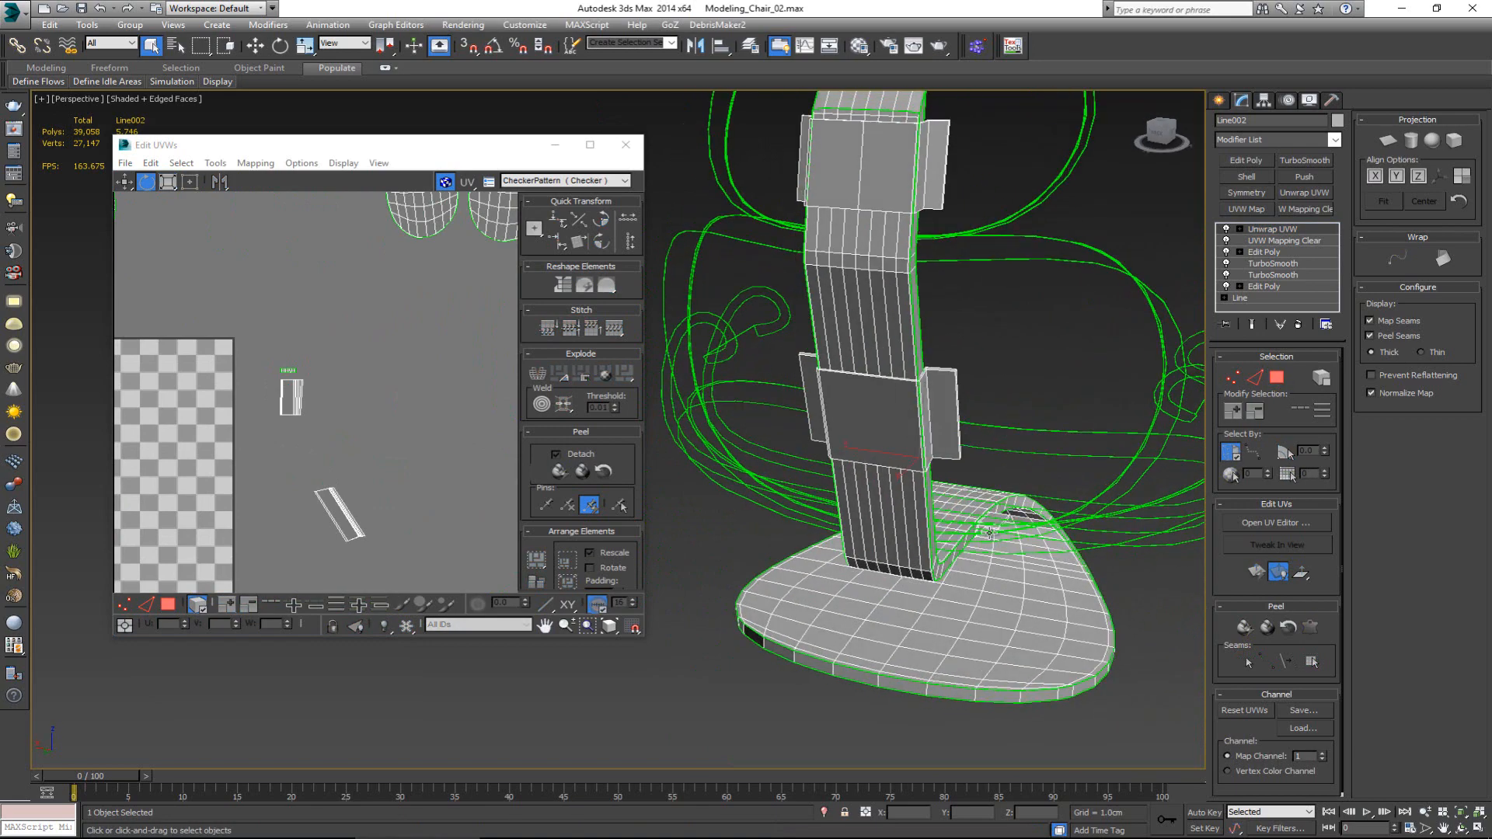
{"action": "left_click_drag", "start_coordinate": [345, 148], "coordinate": [263, 95]}
{"action": "middle_click_drag", "start_coordinate": [832, 316], "coordinate": [720, 419], "text": "alt"}
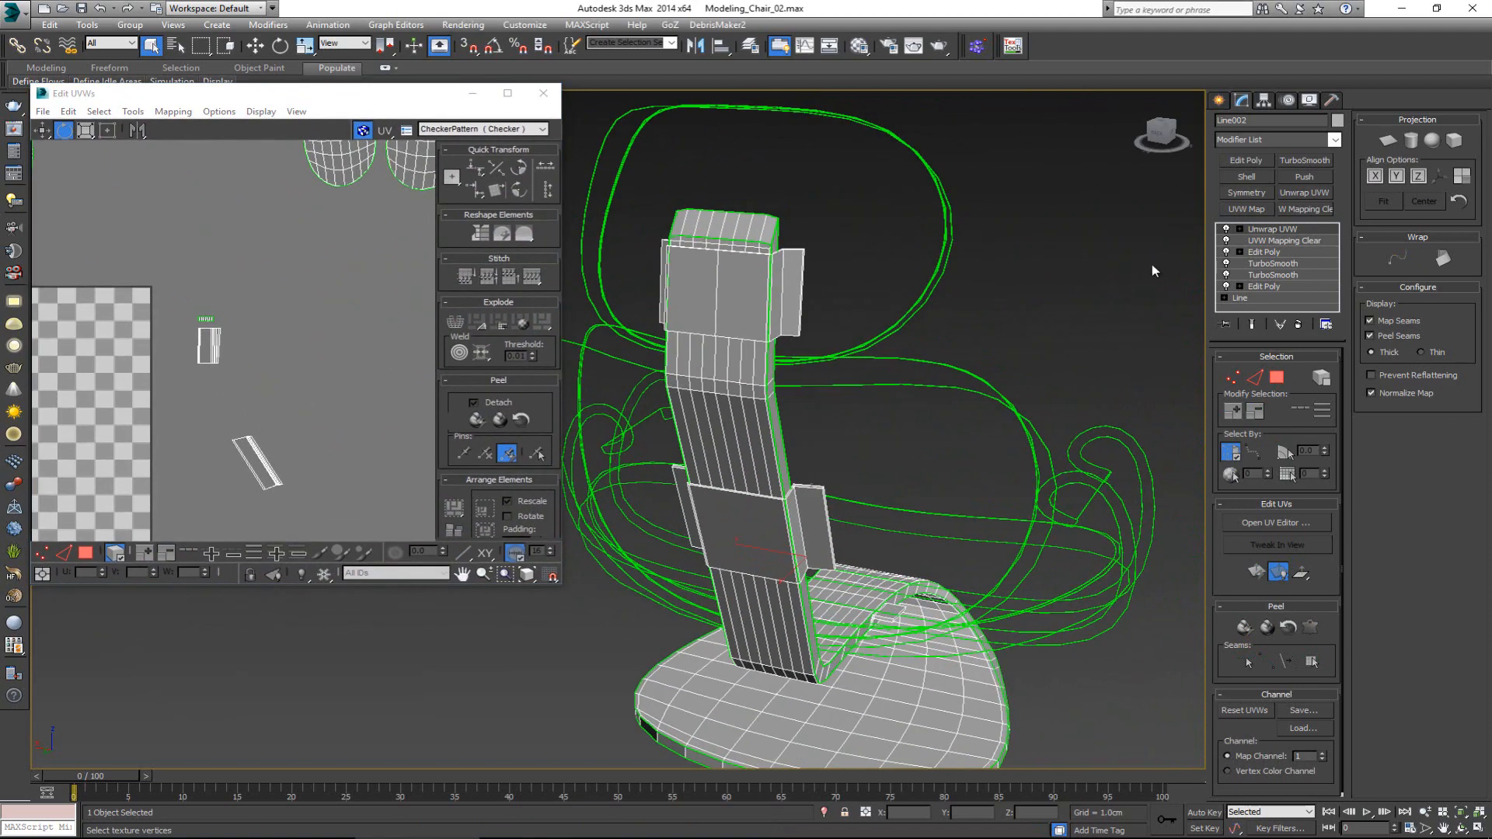
{"action": "left_click", "coordinate": [1276, 253]}
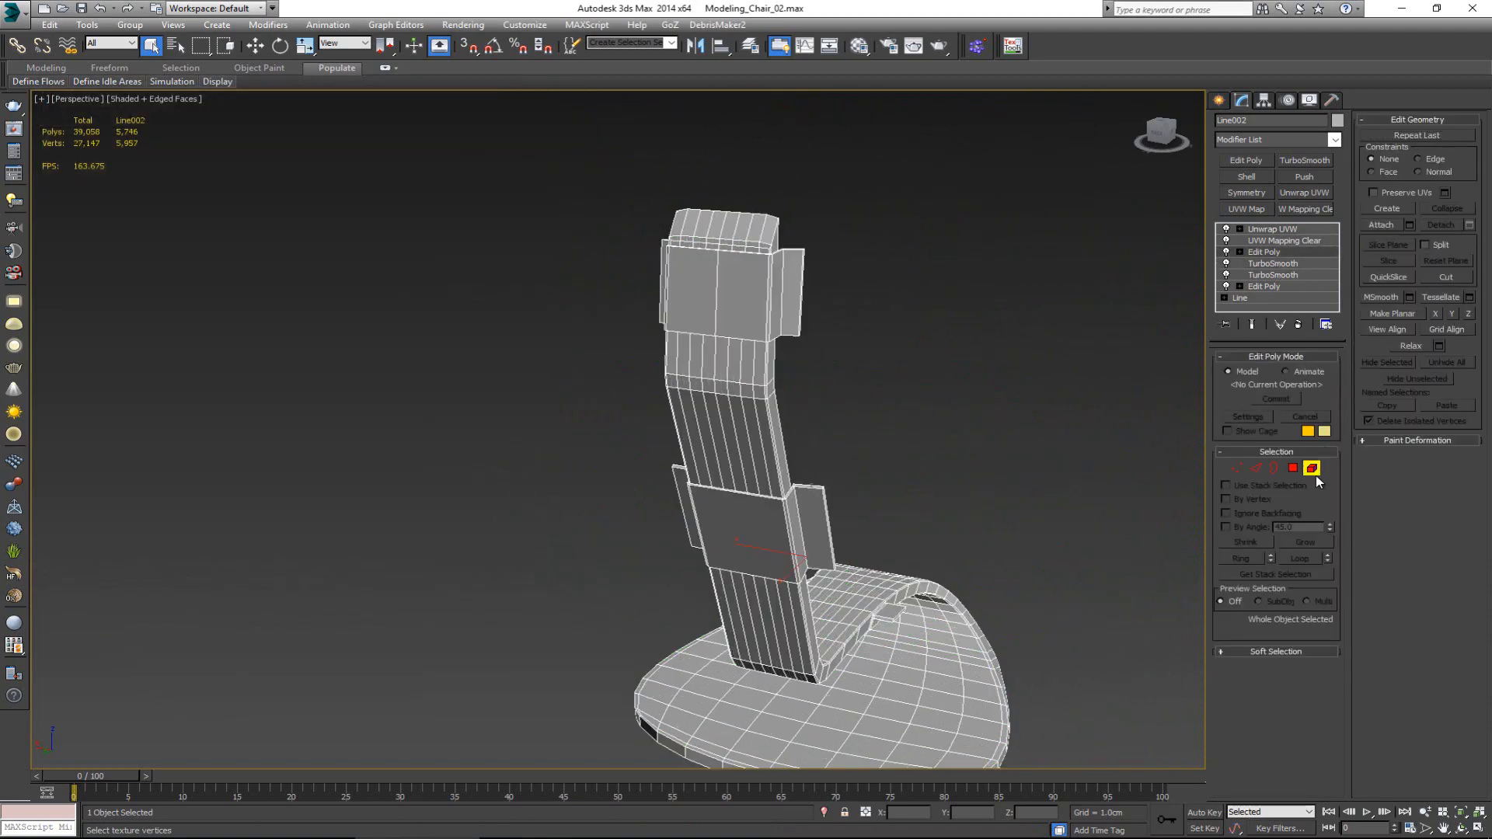
{"action": "left_click", "coordinate": [1312, 468]}
{"action": "key", "text": "ctrl+a"}
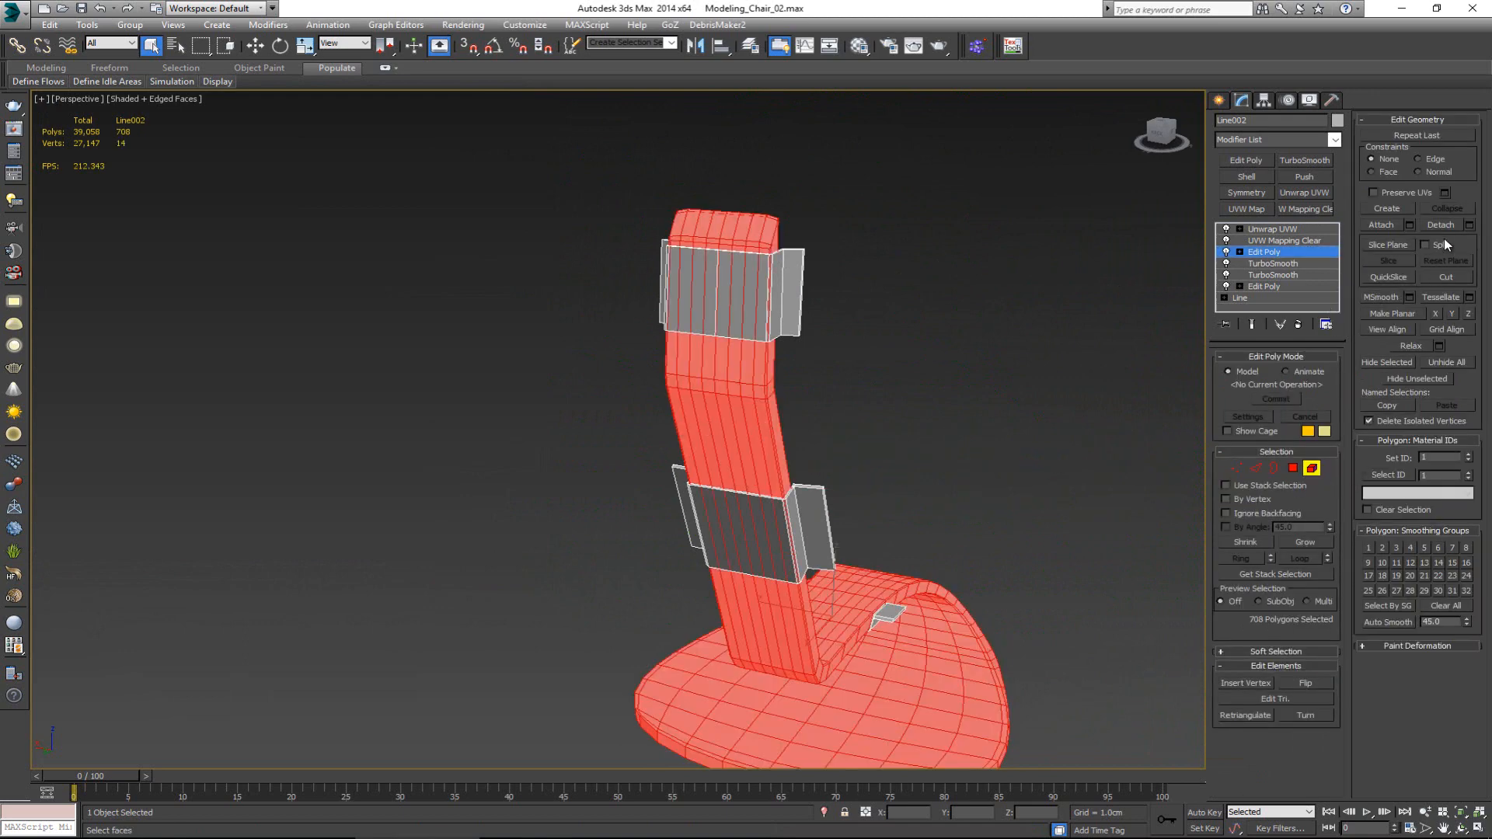
{"action": "left_click", "coordinate": [1383, 361]}
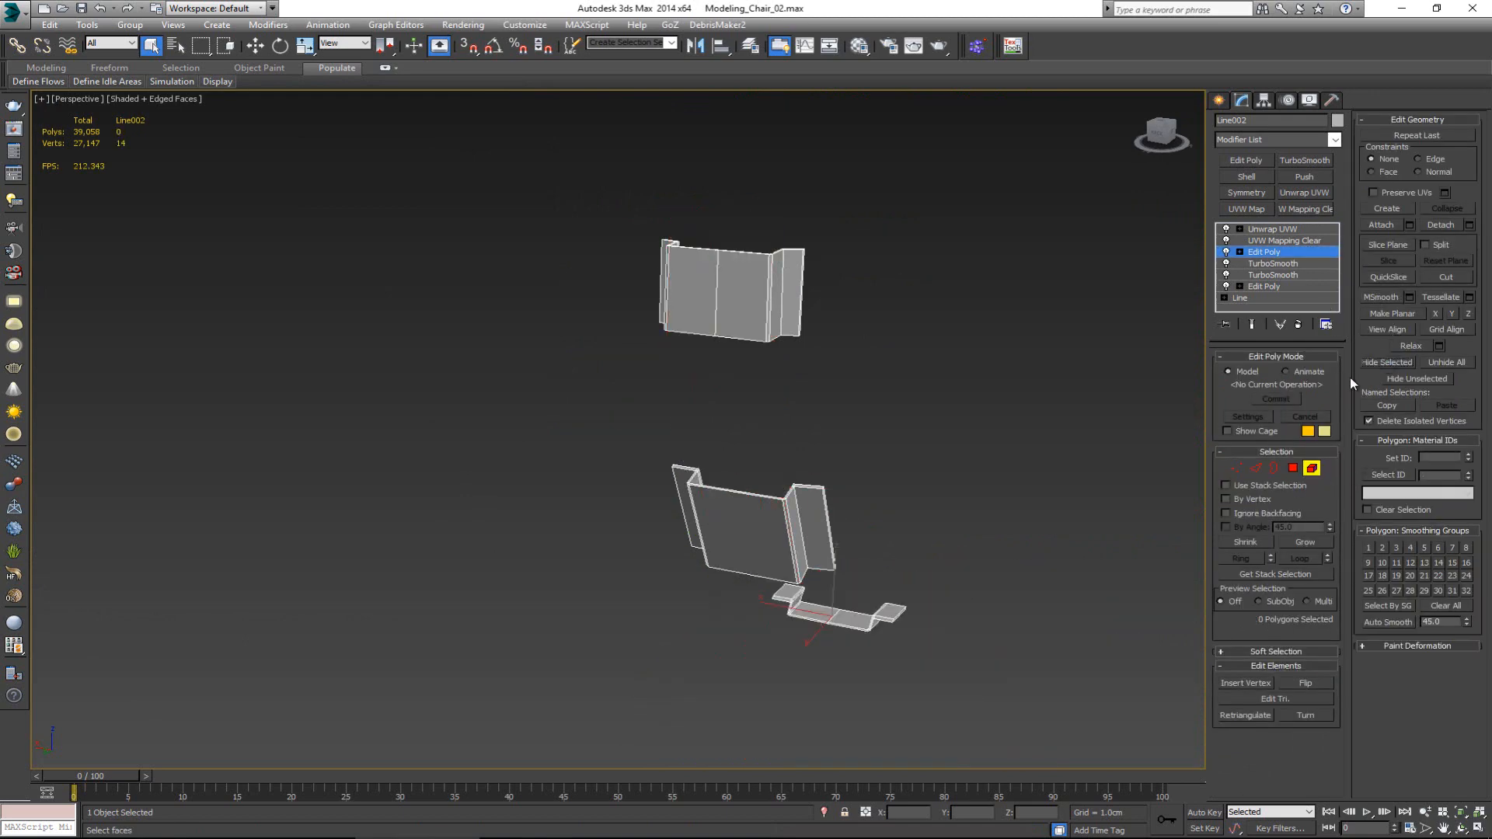
{"action": "left_click", "coordinate": [1311, 469]}
{"action": "middle_click_drag", "start_coordinate": [852, 423], "coordinate": [703, 472], "text": "alt"}
{"action": "left_click", "coordinate": [1306, 229]}
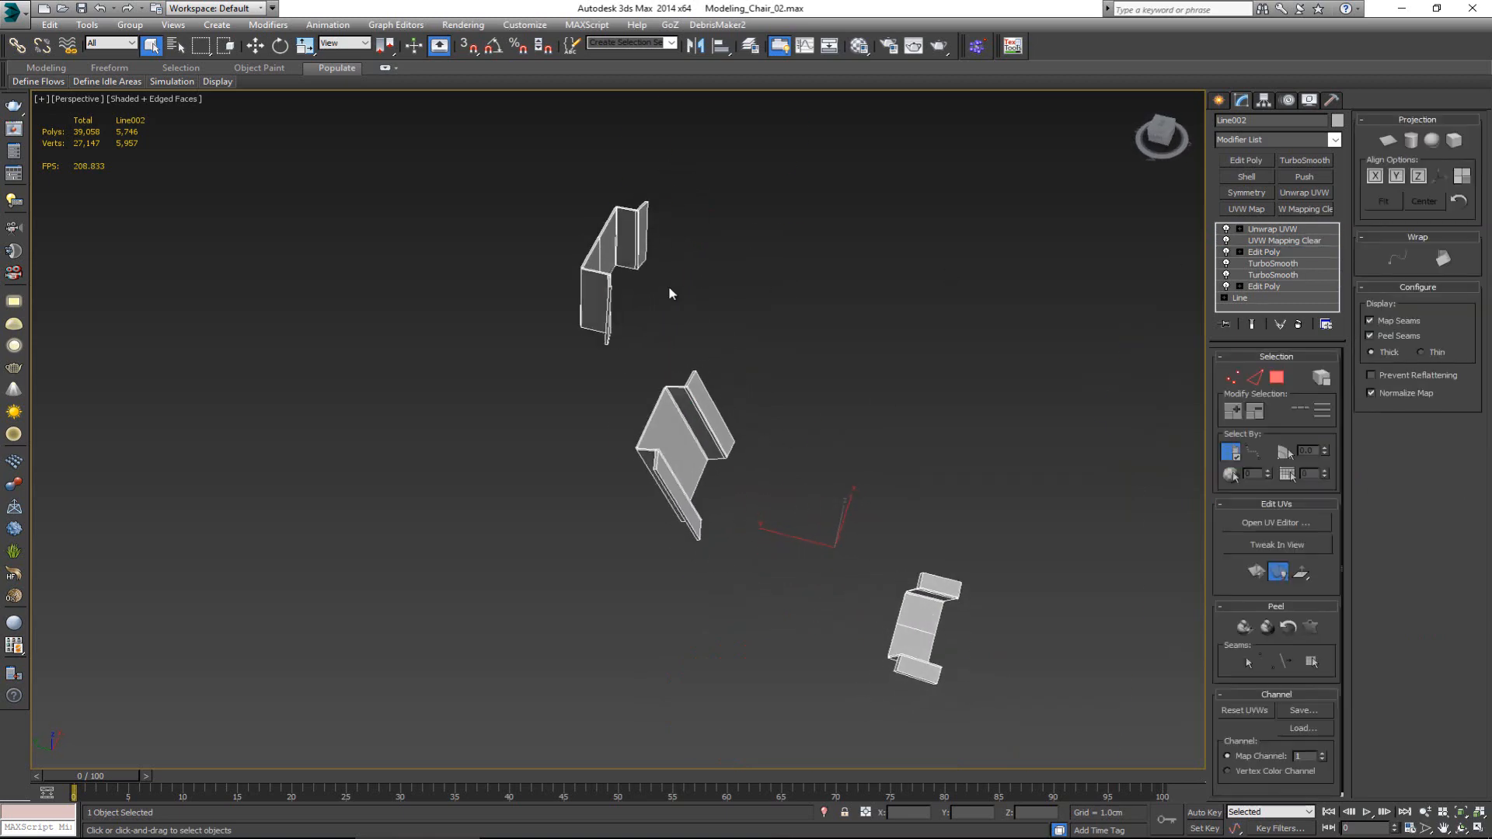
- Select edges along the upper rim of the topmost bracket and extend the selection into edge loops
{"action": "scroll", "coordinate": [587, 270], "scroll_direction": "up", "scroll_amount": 5}
{"action": "middle_click_drag", "start_coordinate": [624, 269], "coordinate": [656, 277], "text": "alt"}
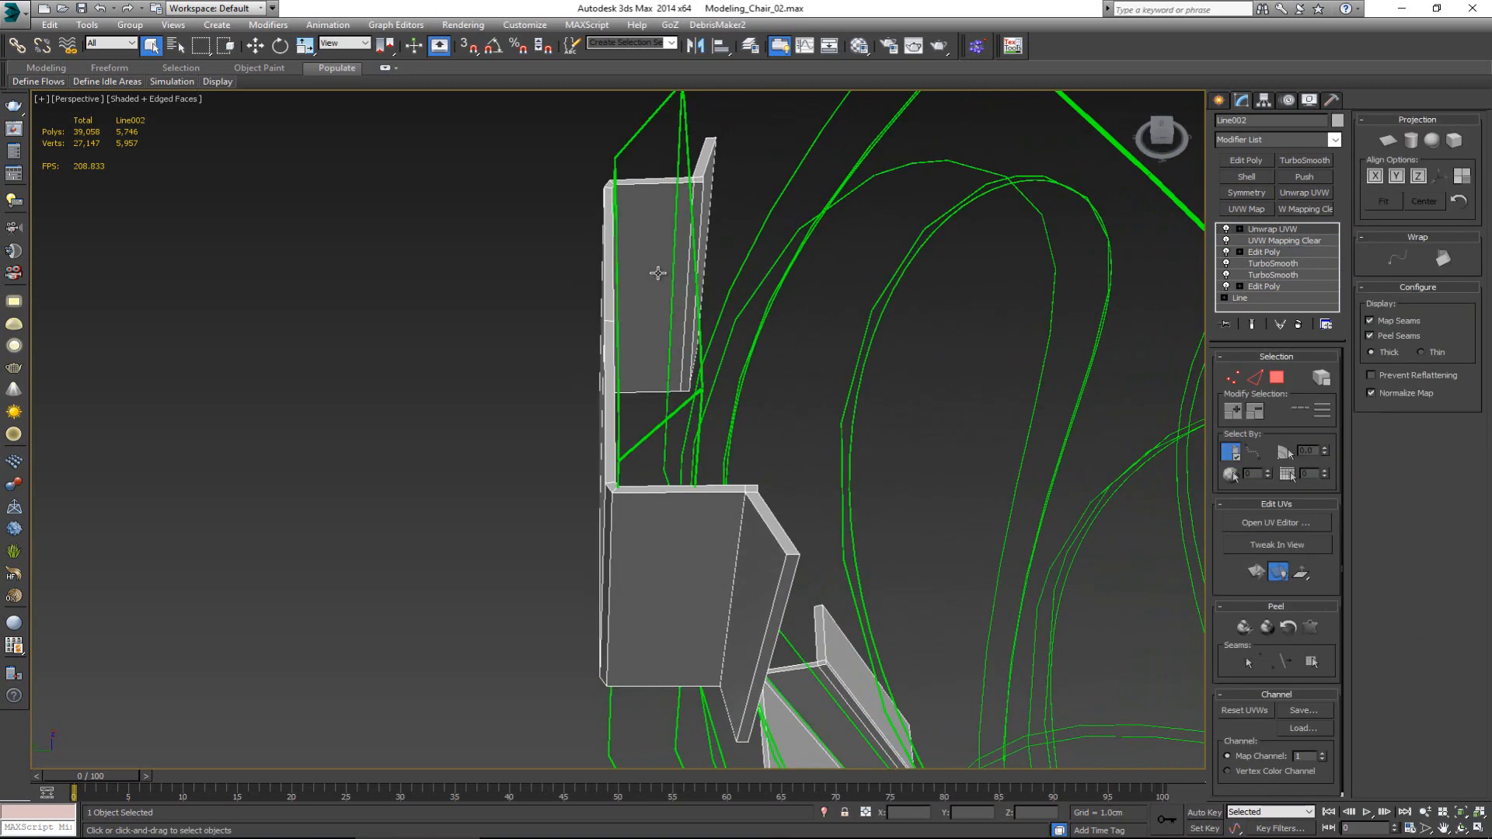
{"action": "key", "text": "2"}
{"action": "scroll", "coordinate": [774, 502], "scroll_direction": "up", "scroll_amount": 5}
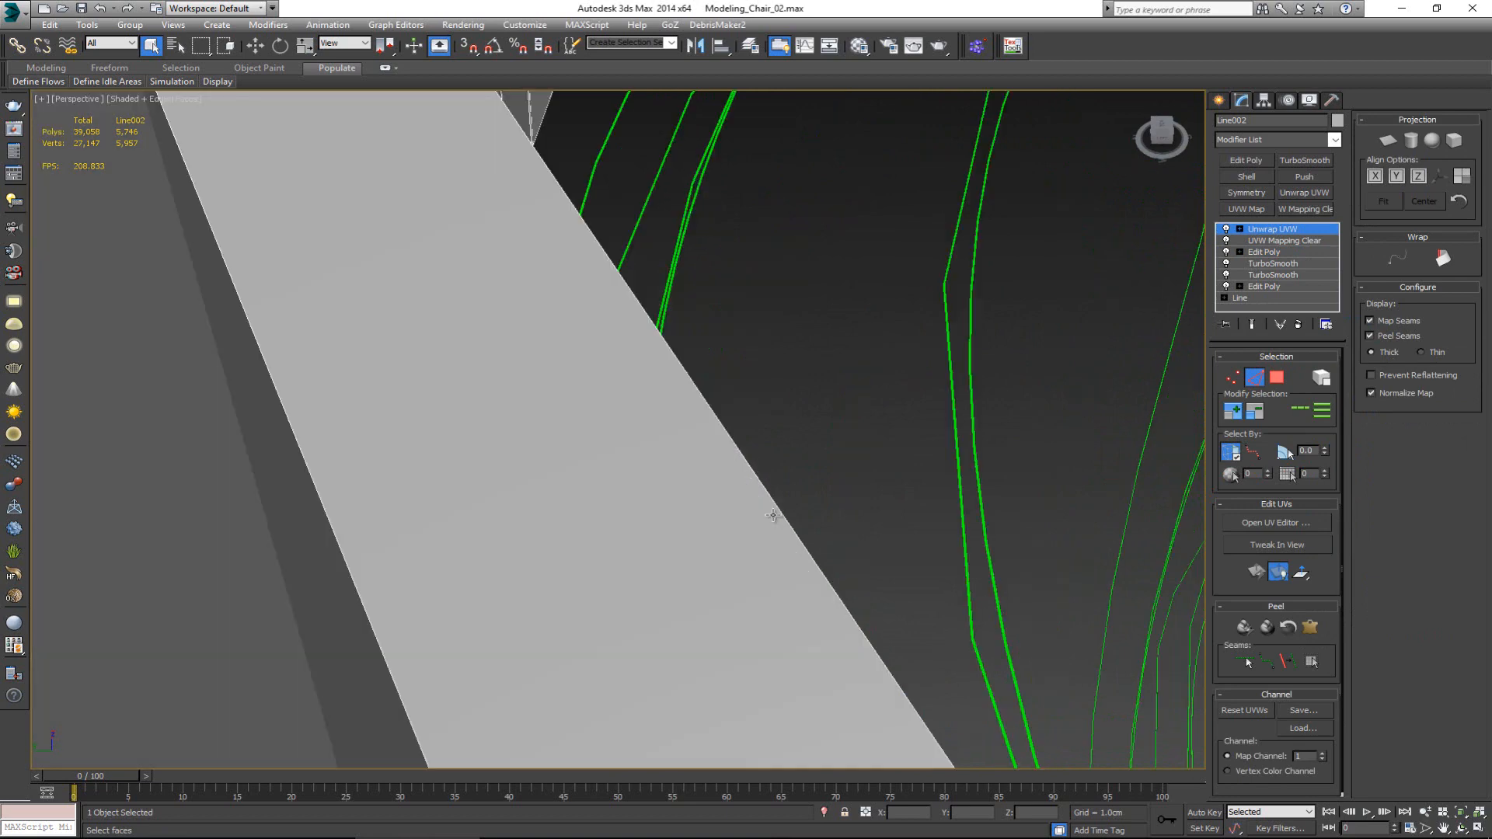
{"action": "scroll", "coordinate": [773, 515], "scroll_direction": "down", "scroll_amount": 5}
{"action": "middle_click_drag", "start_coordinate": [773, 513], "coordinate": [626, 548], "text": "alt"}
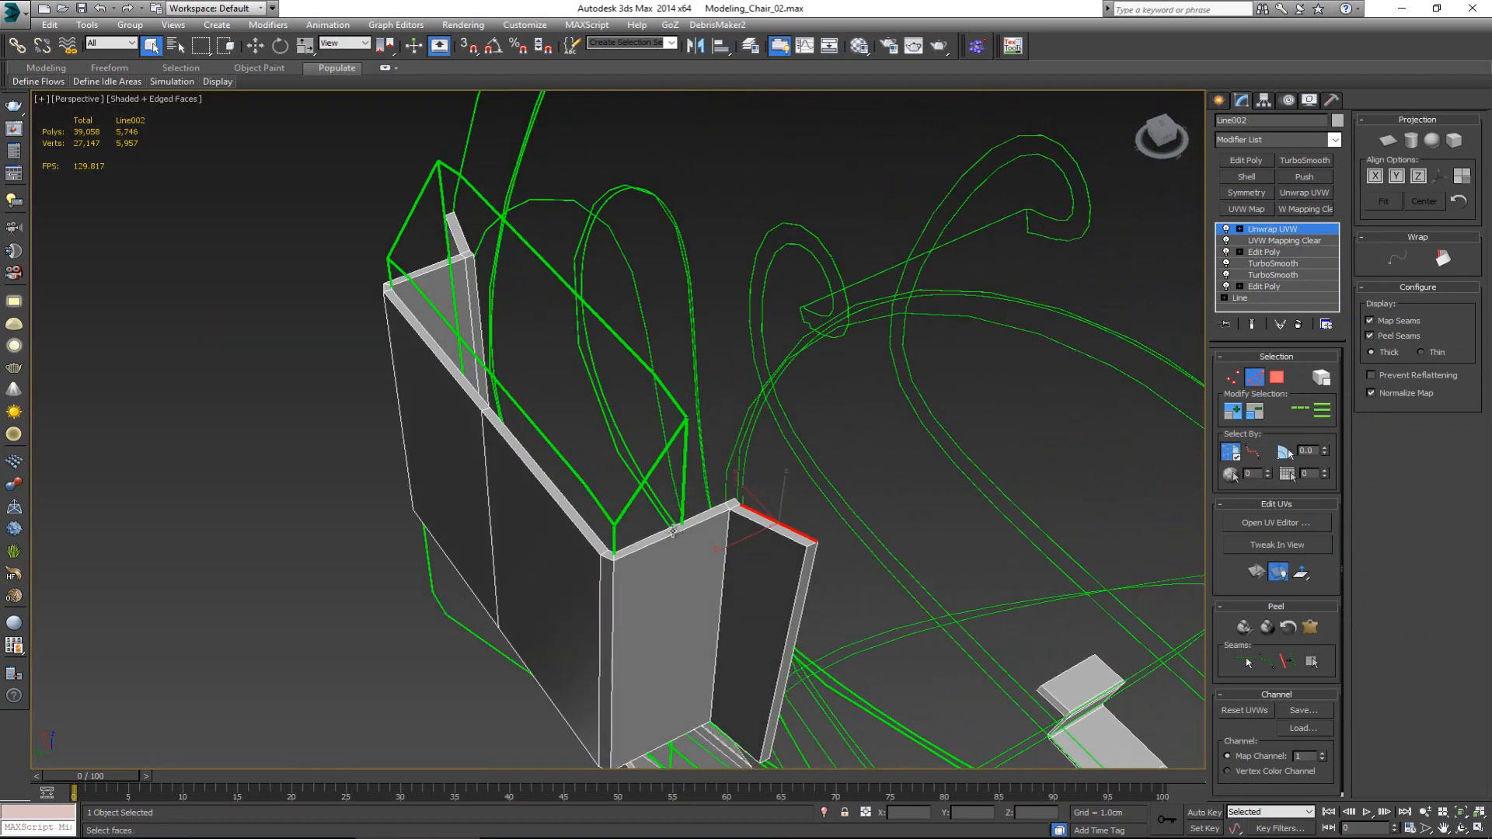
{"action": "left_click", "coordinate": [586, 540], "text": "ctrl"}
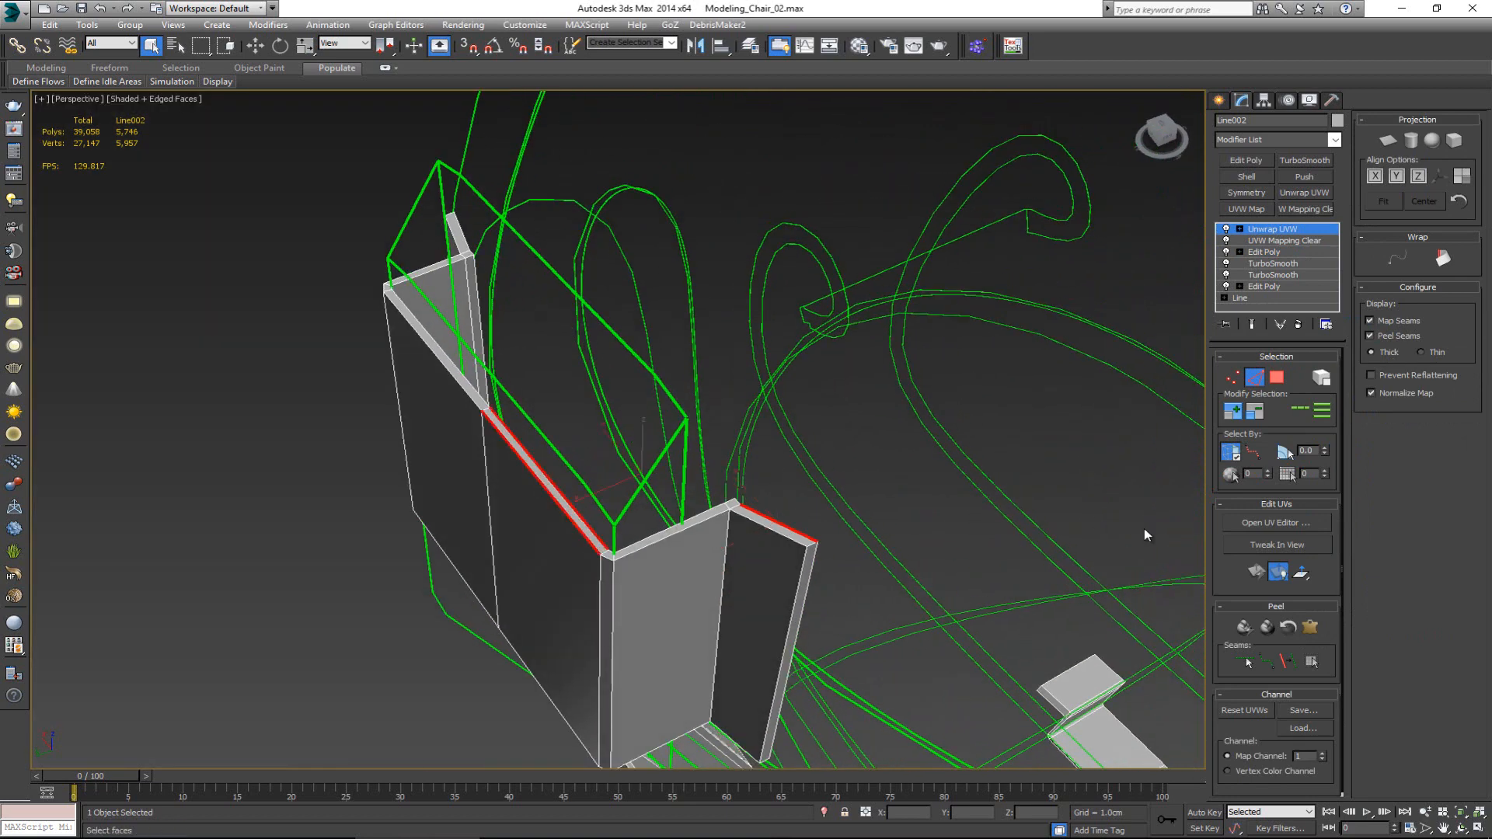
{"action": "left_click", "coordinate": [1301, 408]}
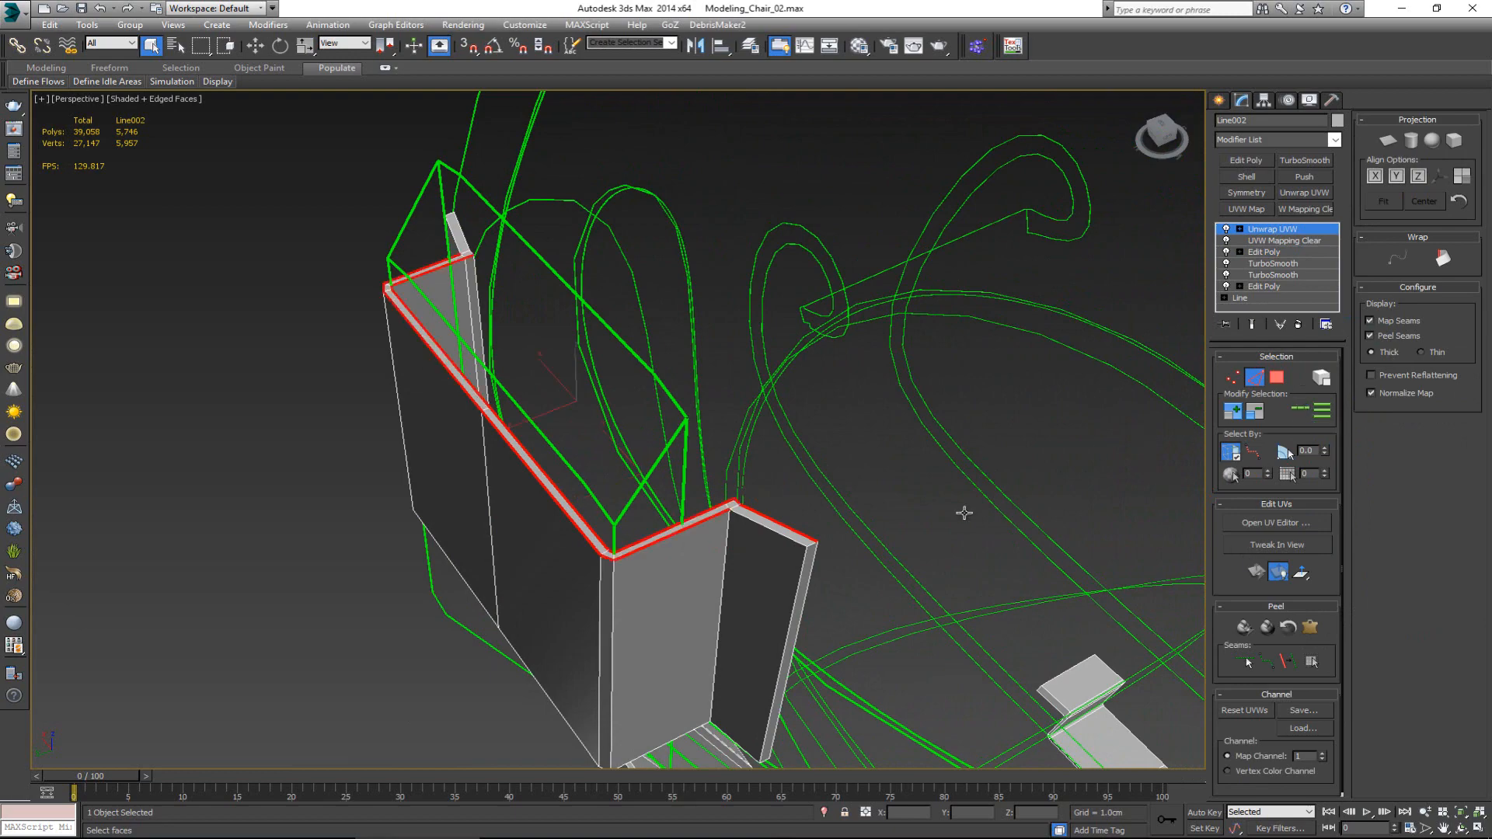
- Add the missing edges at both side flanges to complete the topmost bracket's upper rim selection
{"action": "left_click", "coordinate": [809, 544], "text": "ctrl"}
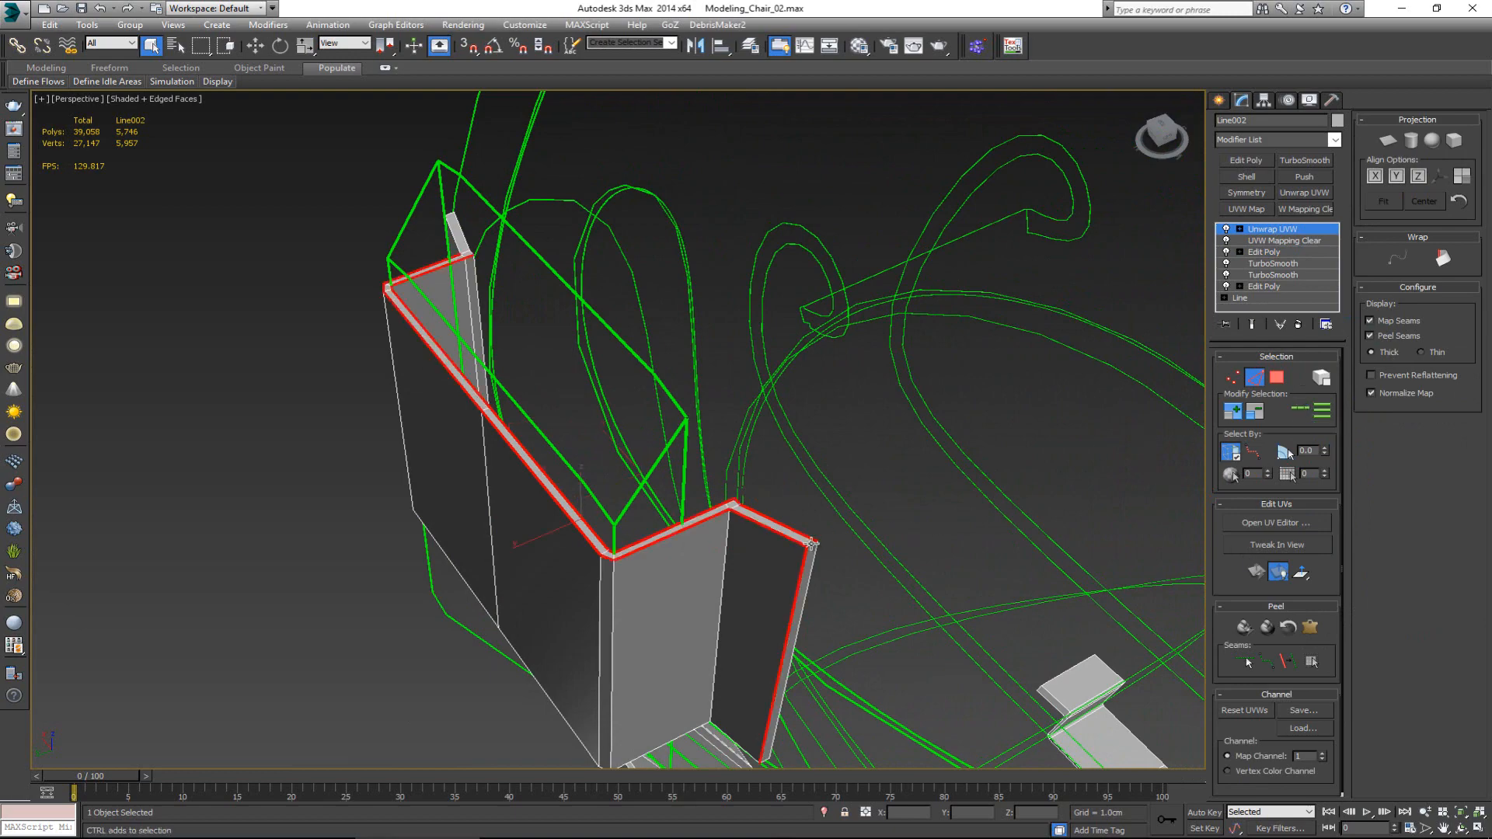
{"action": "middle_click_drag", "start_coordinate": [525, 441], "coordinate": [381, 549], "text": "alt"}
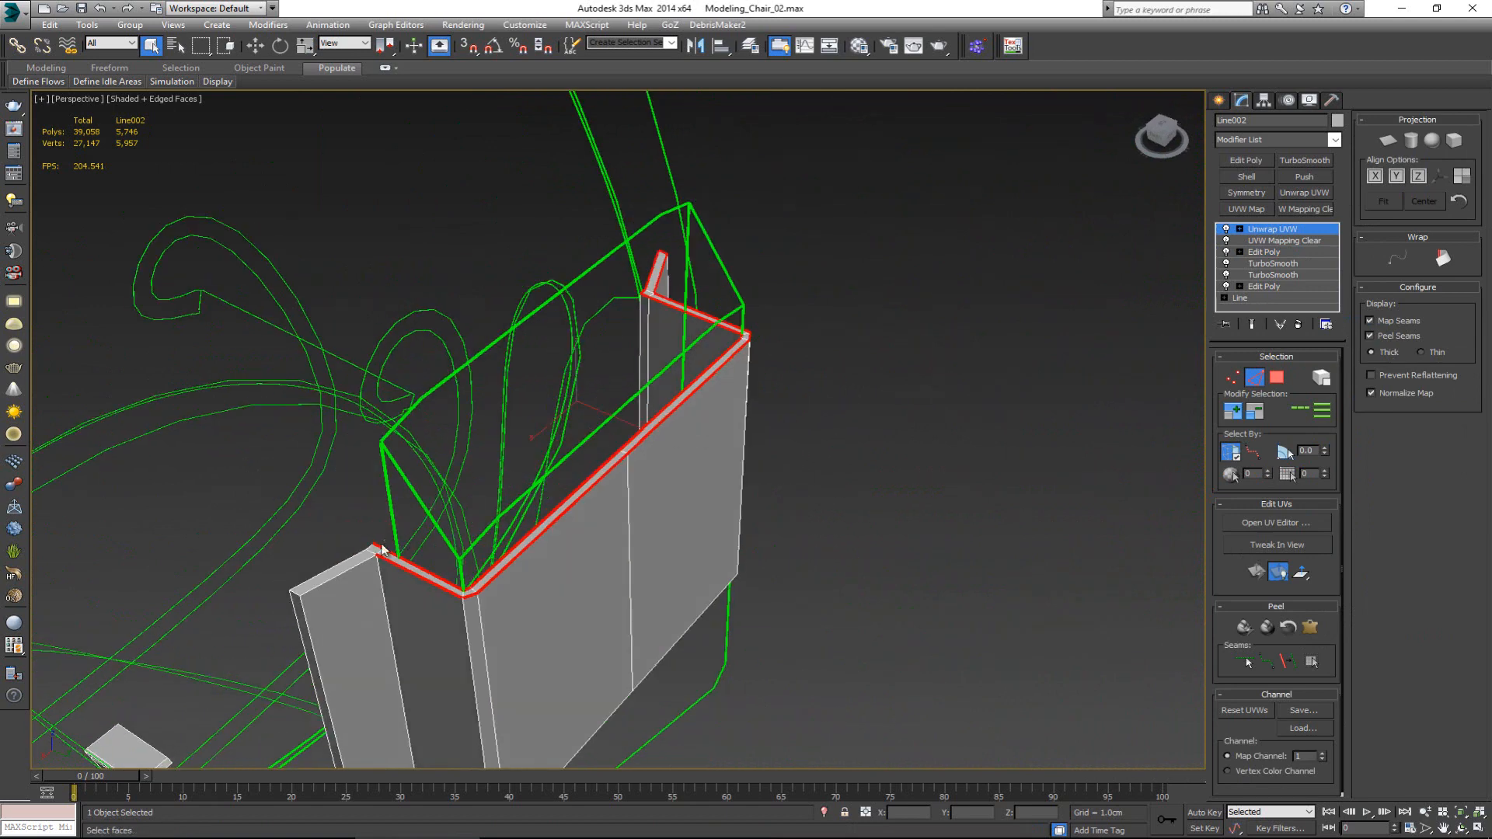
{"action": "left_click", "coordinate": [363, 557], "text": "ctrl"}
{"action": "left_click", "coordinate": [366, 562], "text": "ctrl"}
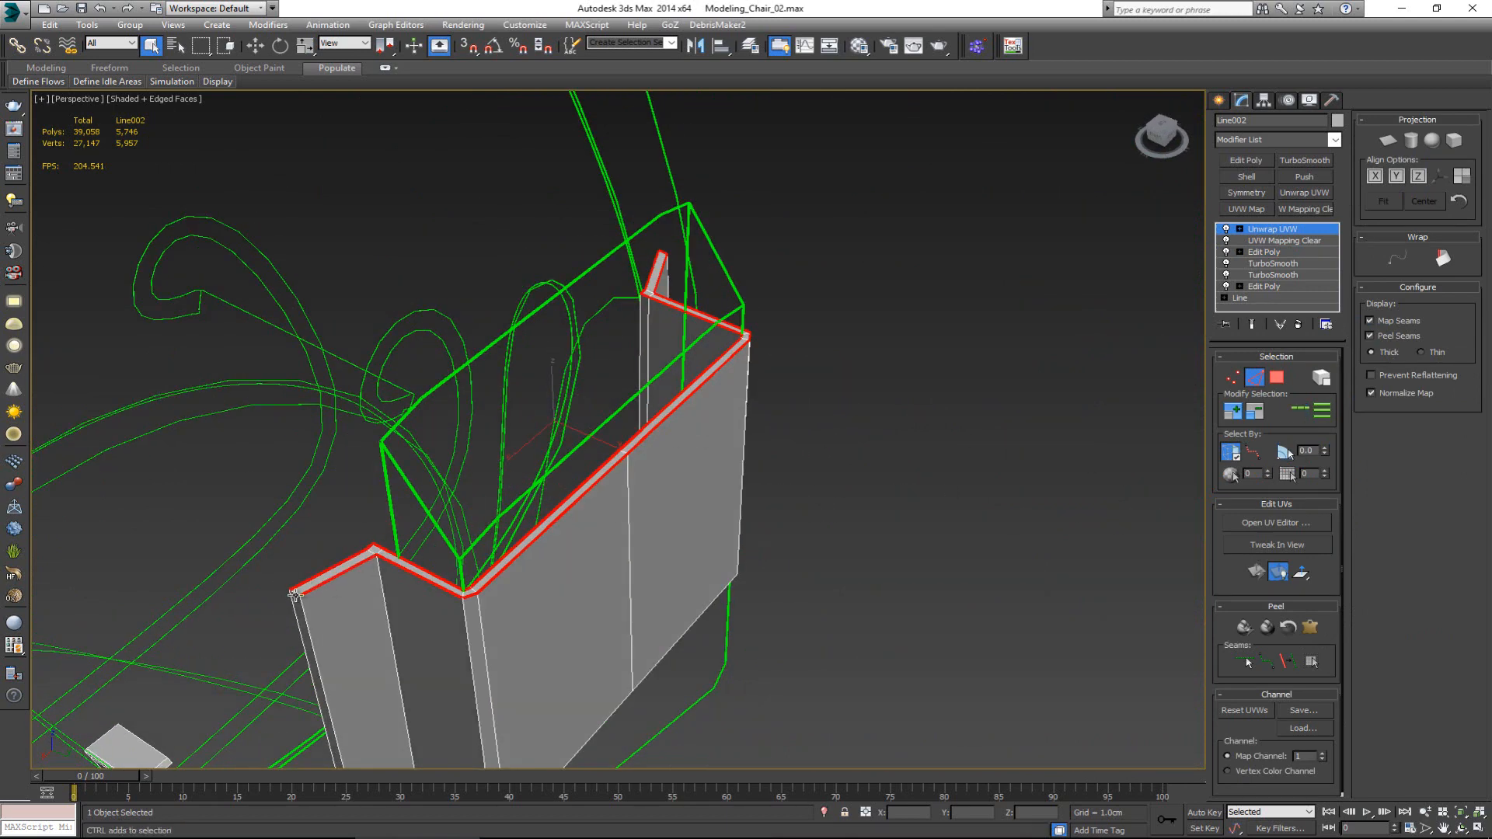
{"action": "mouse_move", "coordinate": [660, 457]}
{"action": "middle_mouse_down", "text": "alt"}
{"action": "mouse_move", "coordinate": [536, 443]}
{"action": "mouse_move", "coordinate": [688, 462]}
{"action": "middle_mouse_up", "text": "alt"}
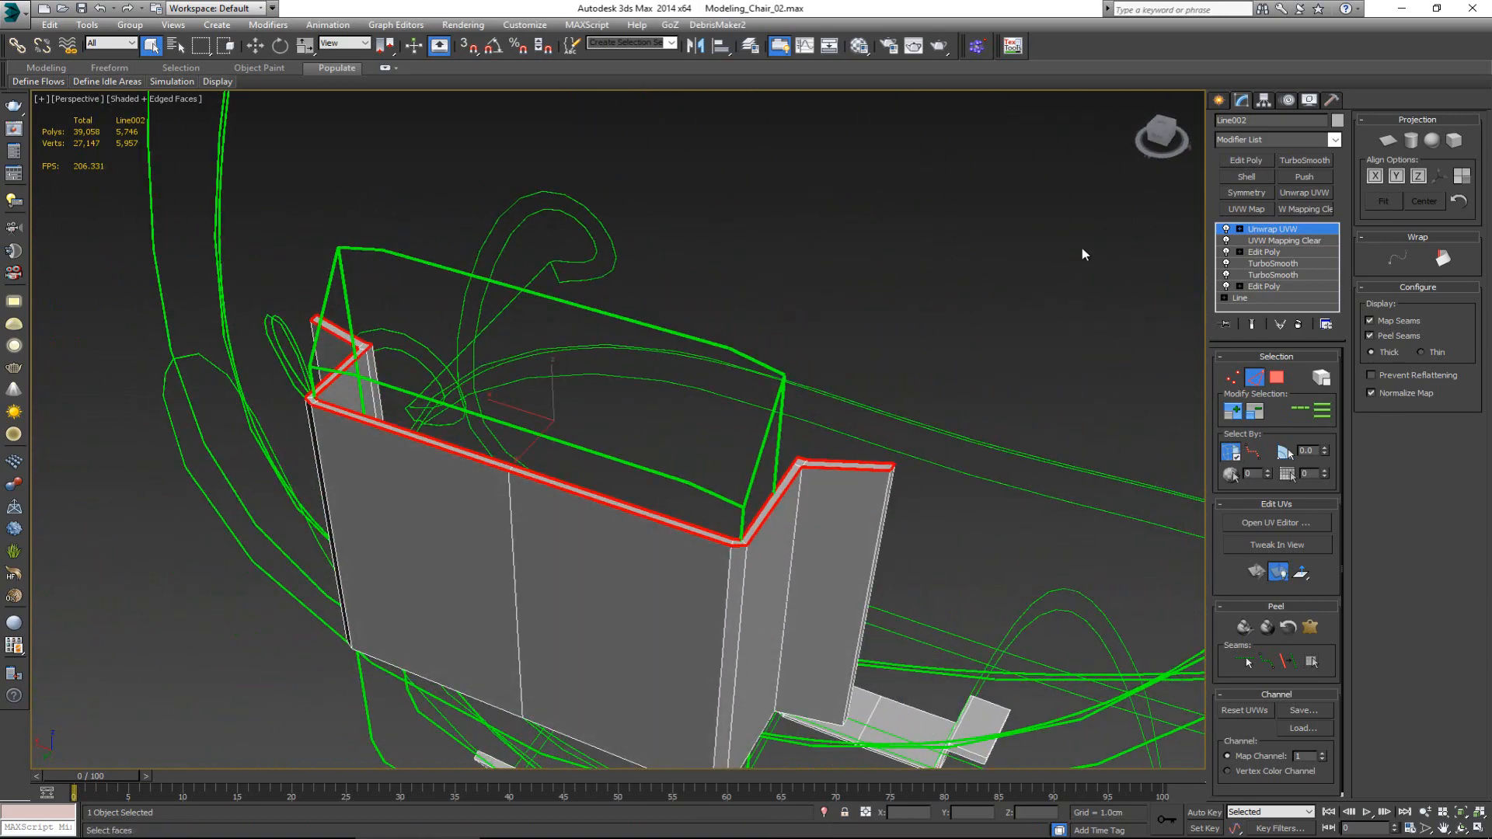
- Add the edges along the topmost bracket's lower rim to the selection and extend them into edge loops
{"action": "middle_click_drag", "start_coordinate": [896, 365], "coordinate": [870, 241], "text": "alt"}
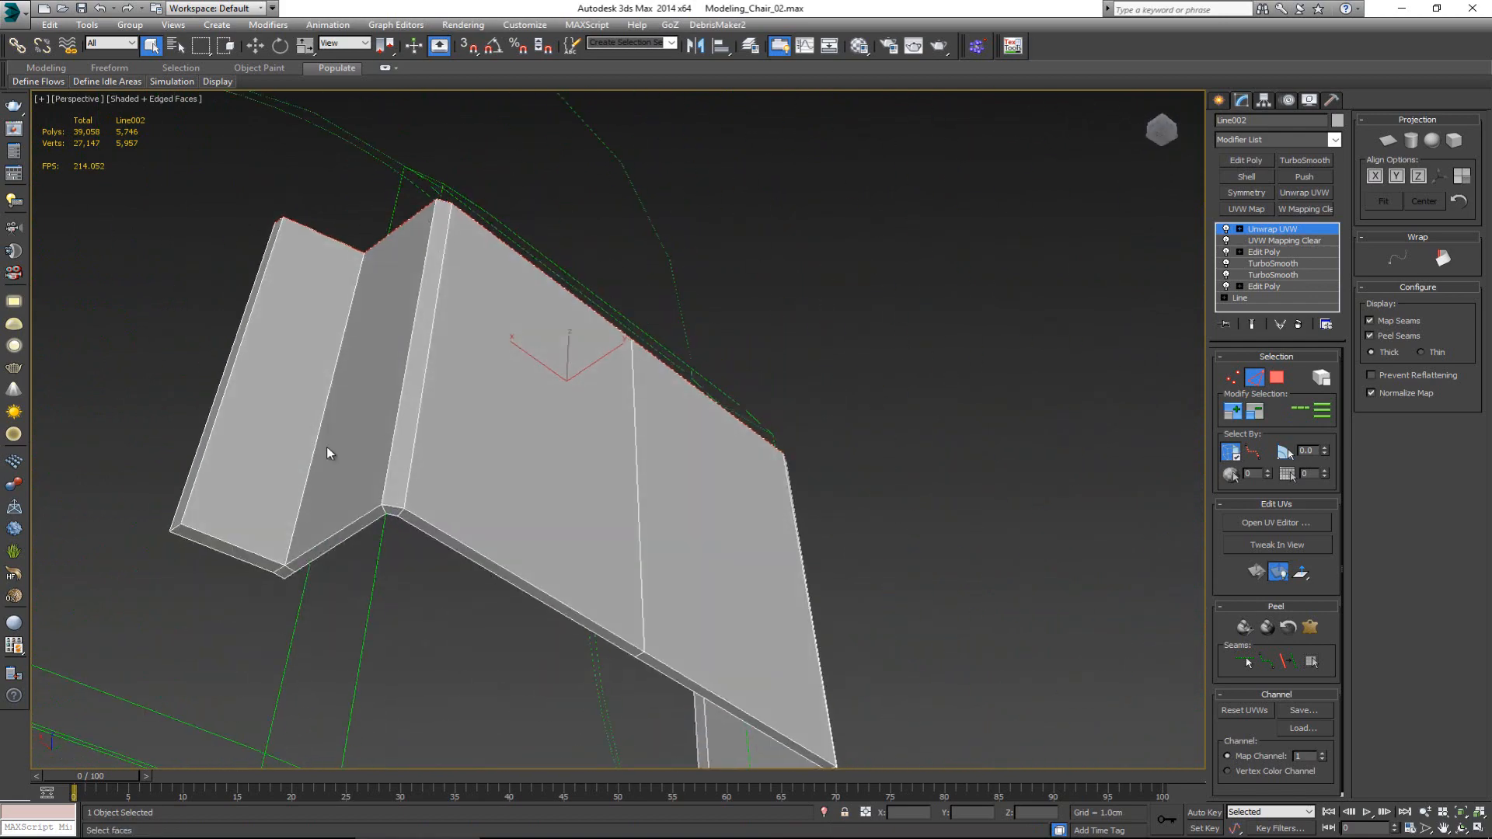
{"action": "left_click", "coordinate": [223, 547], "text": "ctrl"}
{"action": "middle_click_drag", "start_coordinate": [218, 546], "coordinate": [412, 506], "text": "alt"}
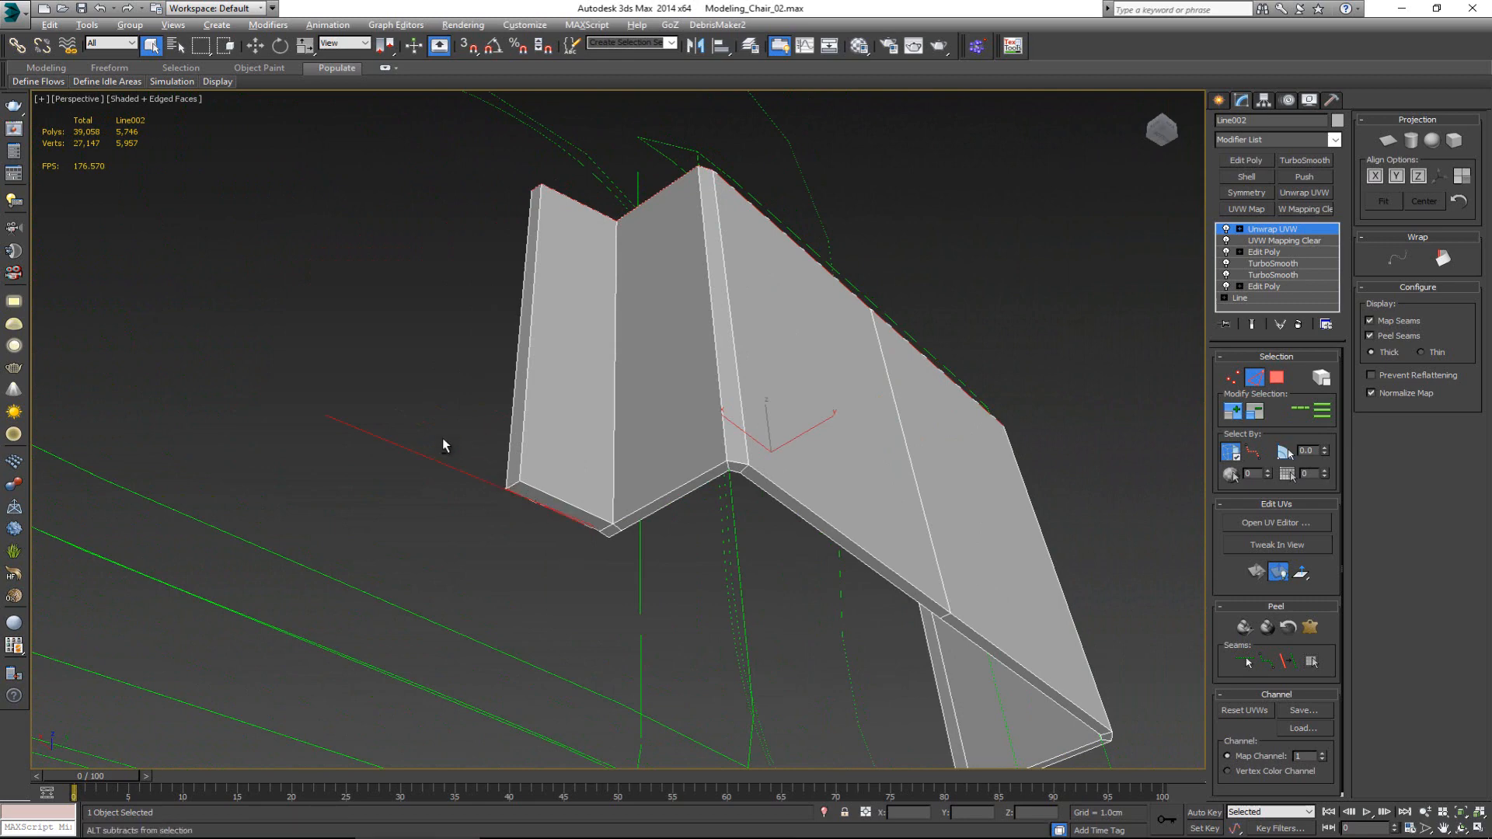
{"action": "left_click", "coordinate": [535, 496]}
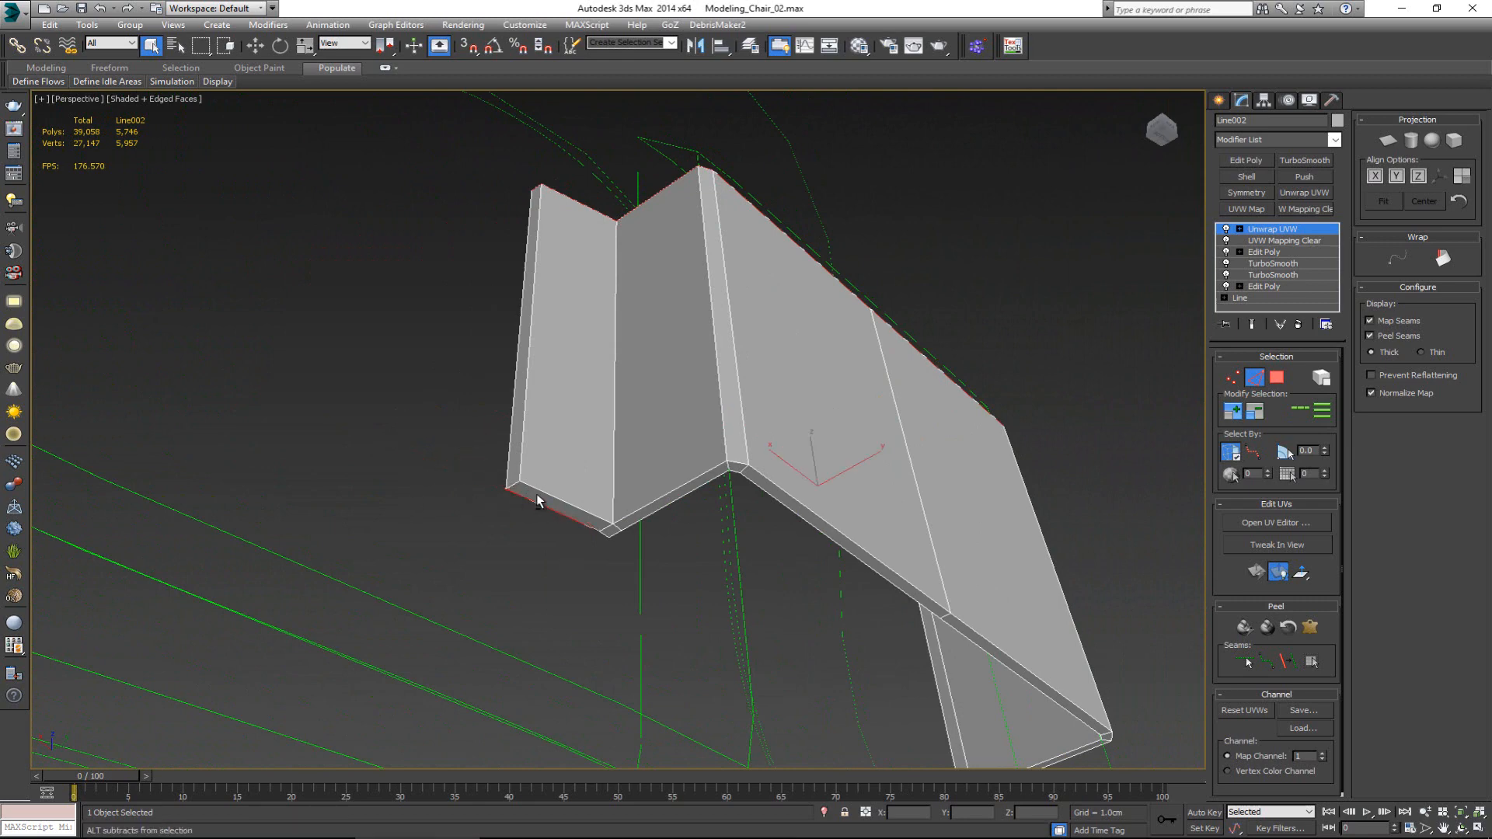
{"action": "left_click", "coordinate": [672, 494], "text": "ctrl"}
{"action": "left_click", "coordinate": [1300, 408]}
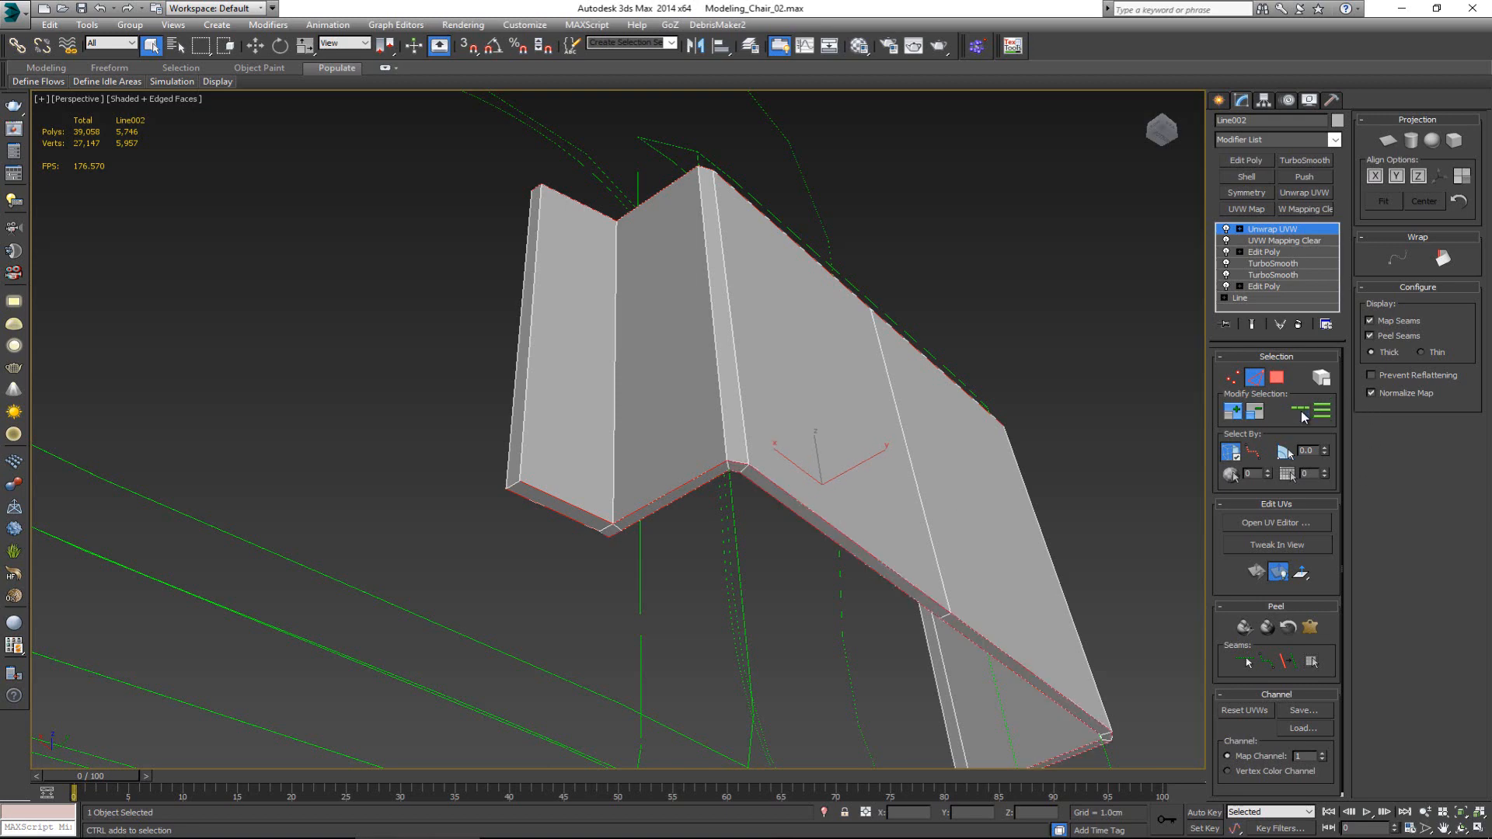
- Complete the lower rim selection on the opposite flange without its vertical edges, and convert the selected edges to seams
{"action": "middle_click_drag", "start_coordinate": [865, 454], "coordinate": [690, 472], "text": "alt"}
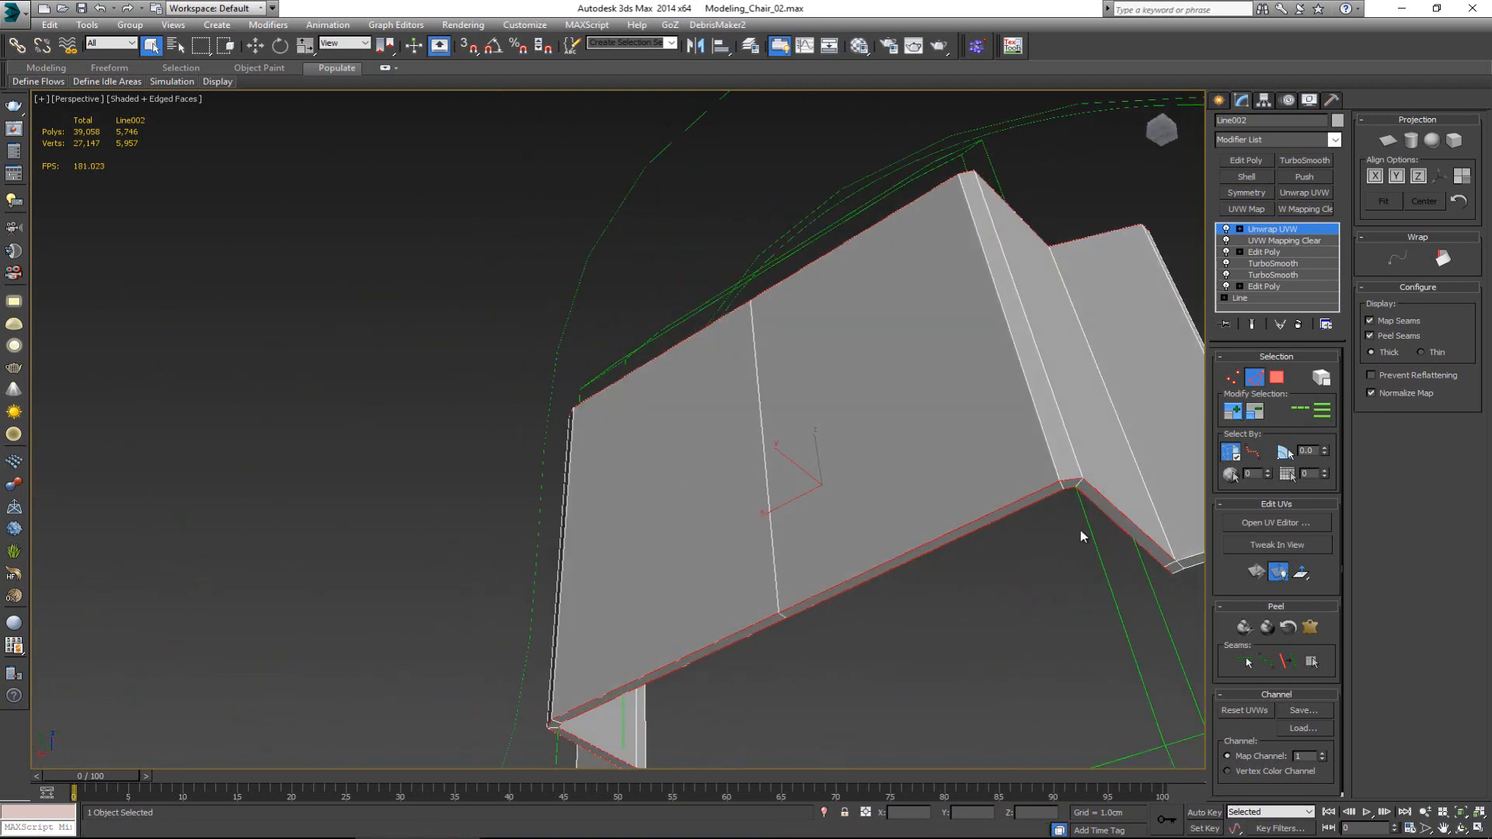
{"action": "middle_click_drag", "start_coordinate": [1082, 533], "coordinate": [721, 486], "text": "alt"}
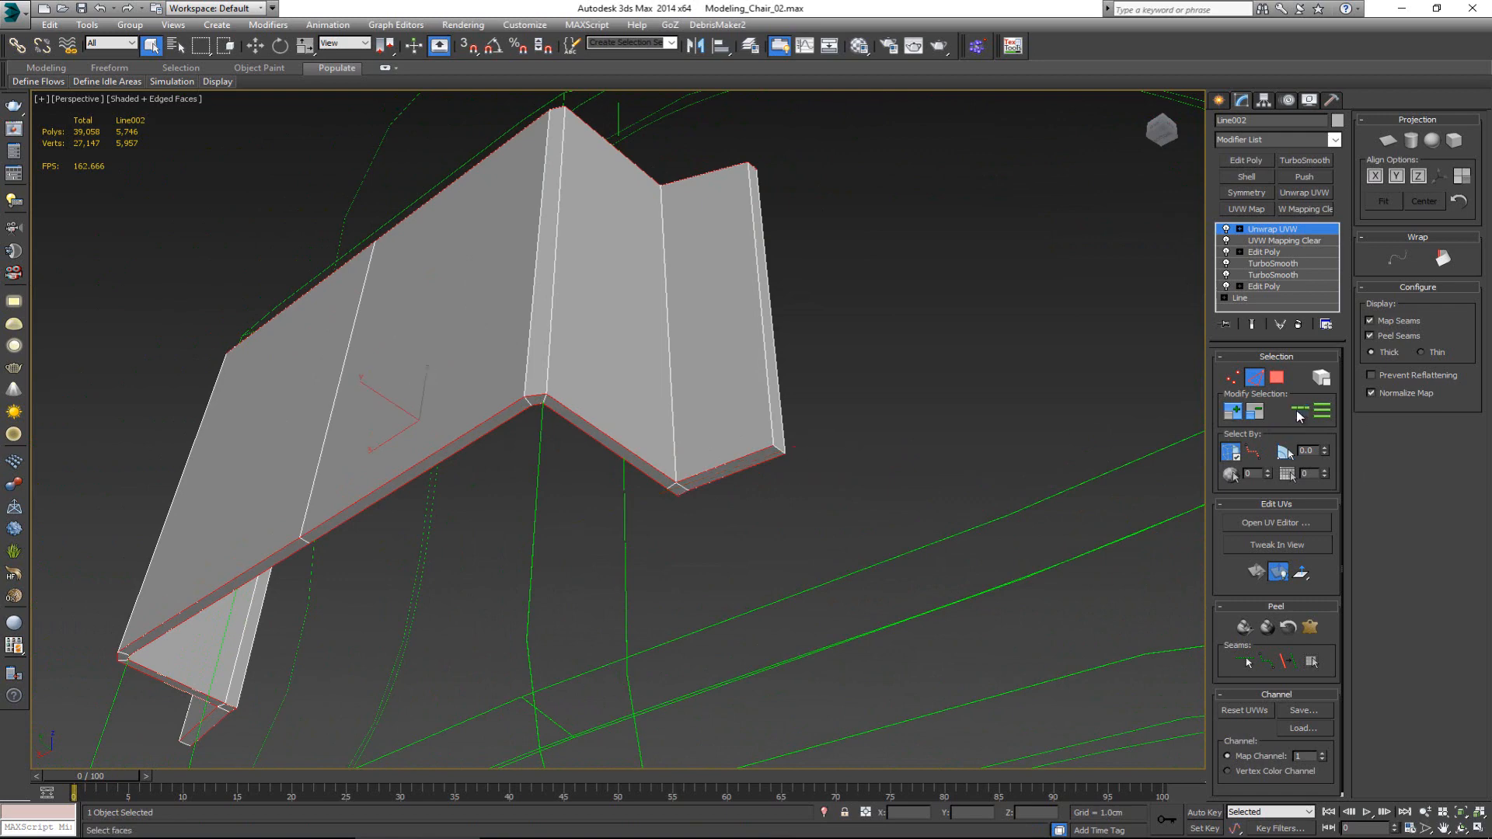
{"action": "left_click", "coordinate": [777, 457], "text": "ctrl"}
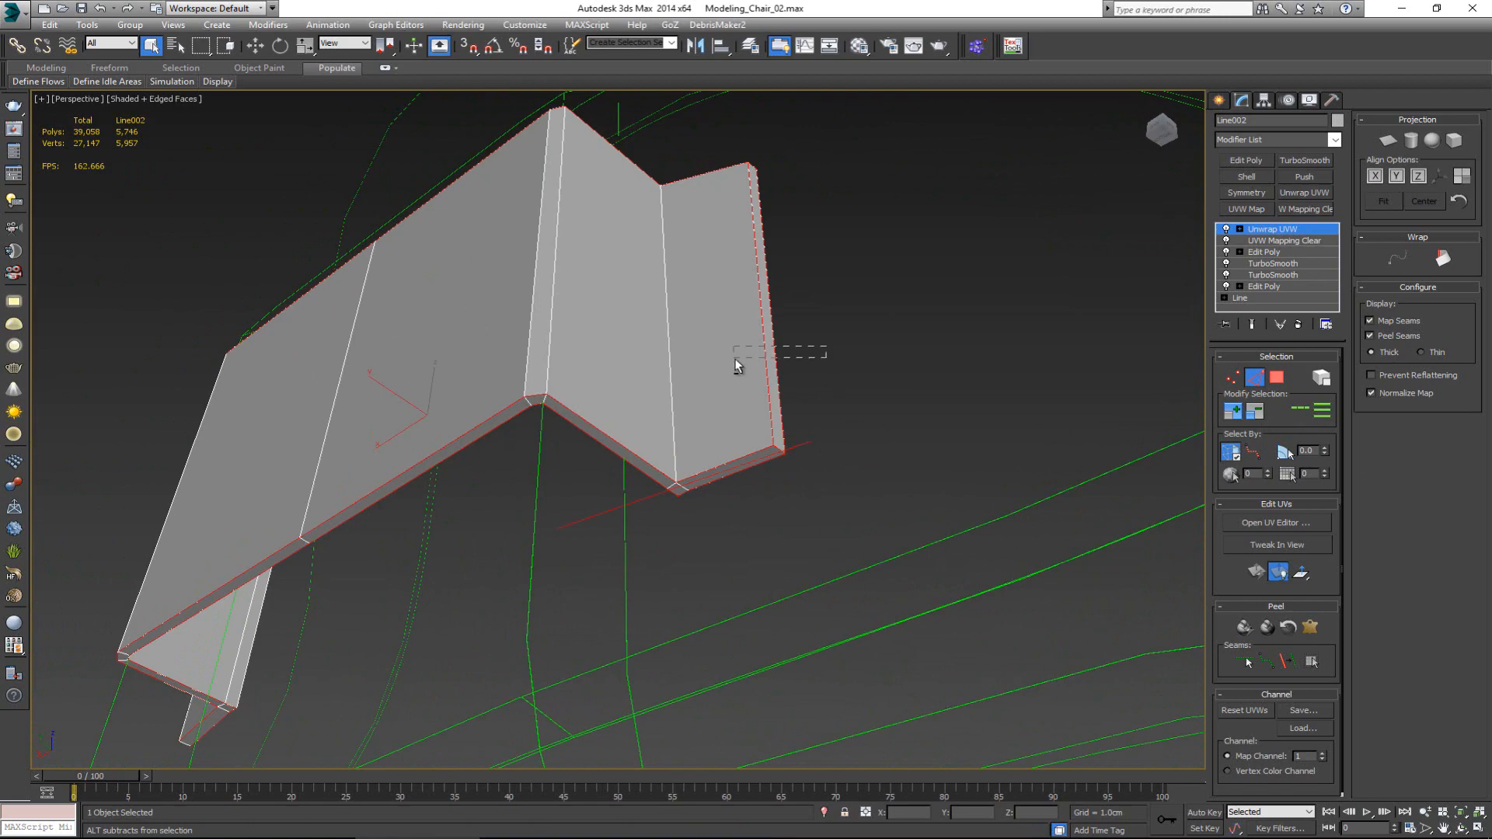
{"action": "left_click_drag", "start_coordinate": [734, 357], "coordinate": [735, 358], "text": "alt"}
{"action": "middle_click_drag", "start_coordinate": [816, 433], "coordinate": [860, 456], "text": "alt"}
{"action": "middle_click_drag", "start_coordinate": [505, 476], "coordinate": [436, 393], "text": "alt"}
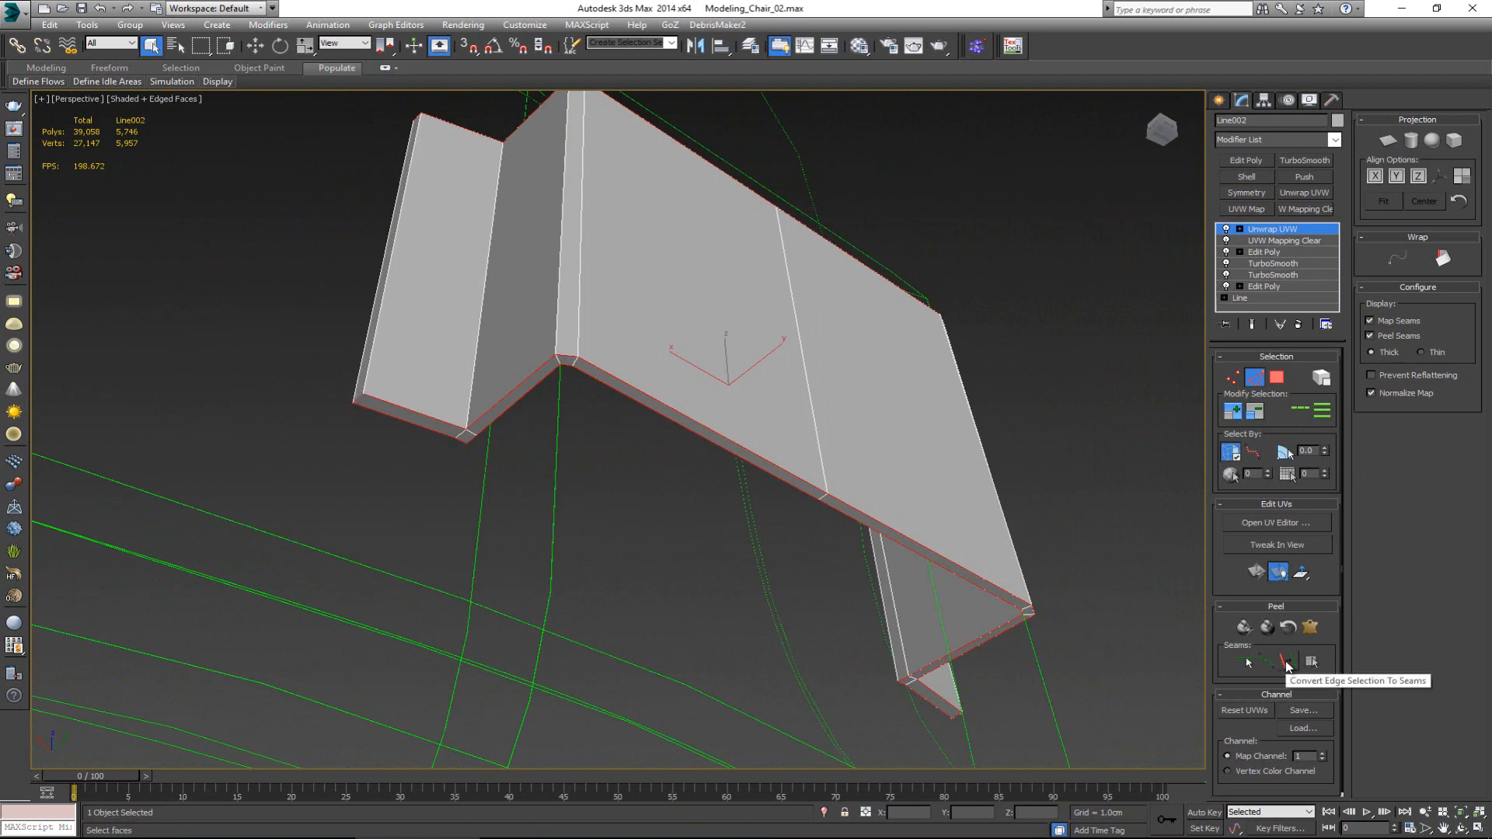
{"action": "left_click", "coordinate": [1287, 665]}
- Select the vertical outer edge at the end of the topmost bracket's flange and convert it to a seam
{"action": "middle_click_drag", "start_coordinate": [678, 356], "coordinate": [570, 473], "text": "alt"}
{"action": "left_click", "coordinate": [607, 456]}
{"action": "middle_click_drag", "start_coordinate": [701, 453], "coordinate": [622, 451], "text": "alt"}
{"action": "middle_click_drag", "start_coordinate": [622, 450], "coordinate": [631, 315]}
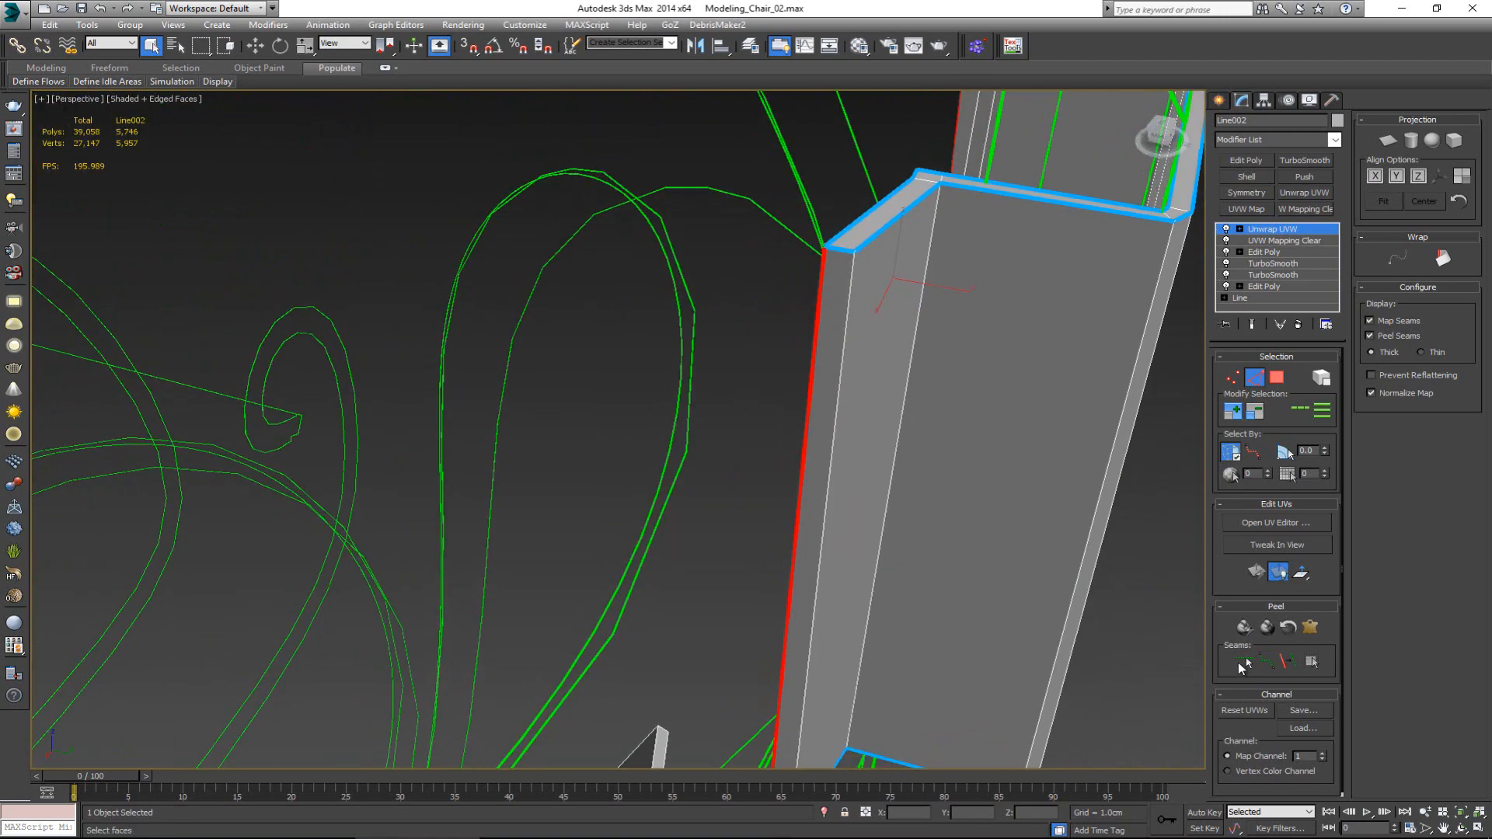
{"action": "left_click", "coordinate": [1282, 660]}
- Select one broad side of the topmost bracket up to its seams, quick-peel it in the UV editor, and move the island aside
{"action": "middle_click_drag", "start_coordinate": [1018, 466], "coordinate": [835, 506], "text": "alt"}
{"action": "scroll", "coordinate": [888, 487], "scroll_direction": "down", "scroll_amount": 8}
{"action": "key", "text": "3"}
{"action": "left_click", "coordinate": [835, 506]}
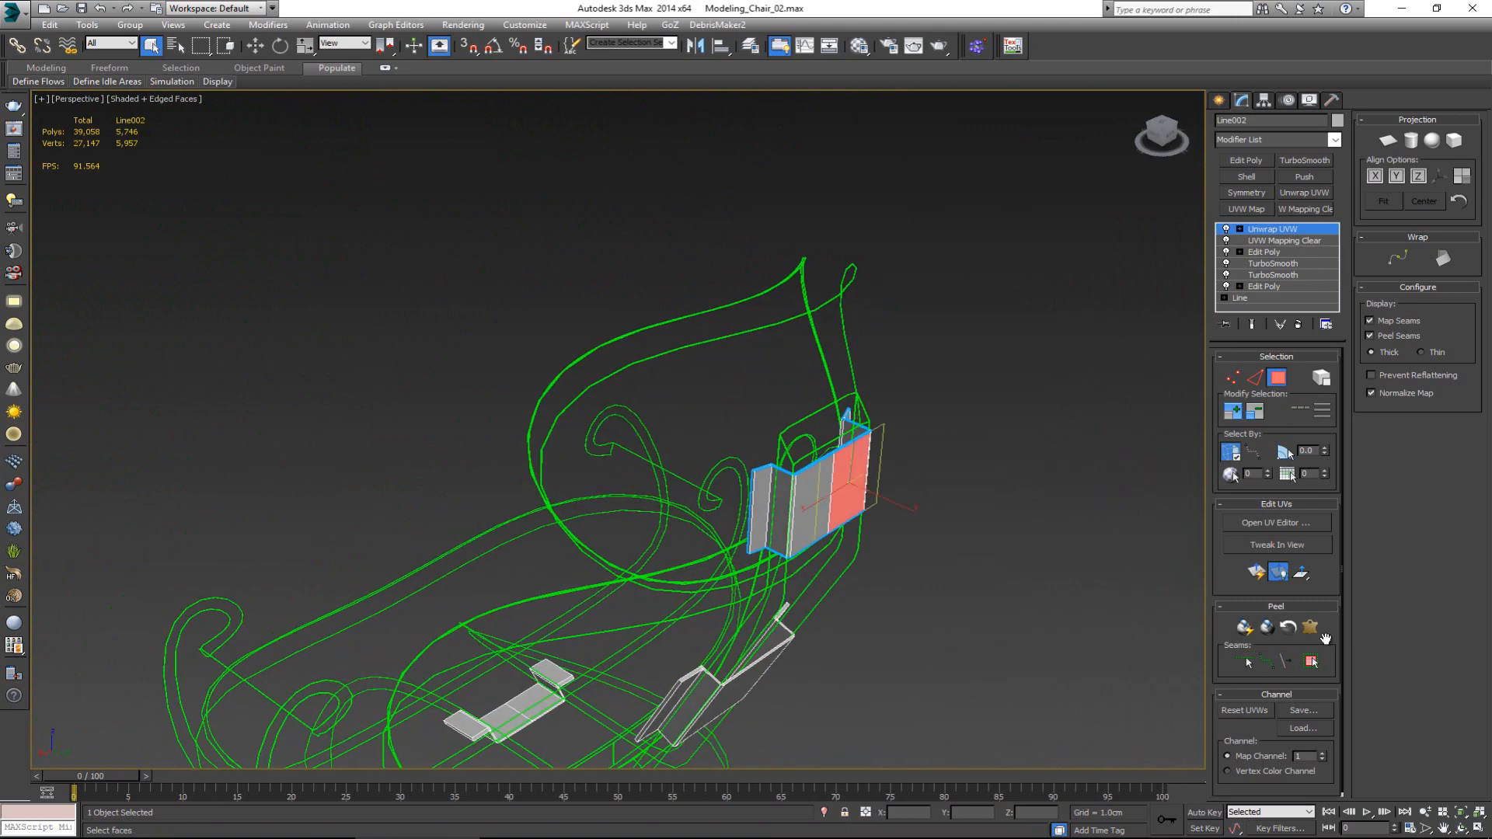
{"action": "left_click", "coordinate": [1313, 662]}
{"action": "left_click", "coordinate": [1276, 522]}
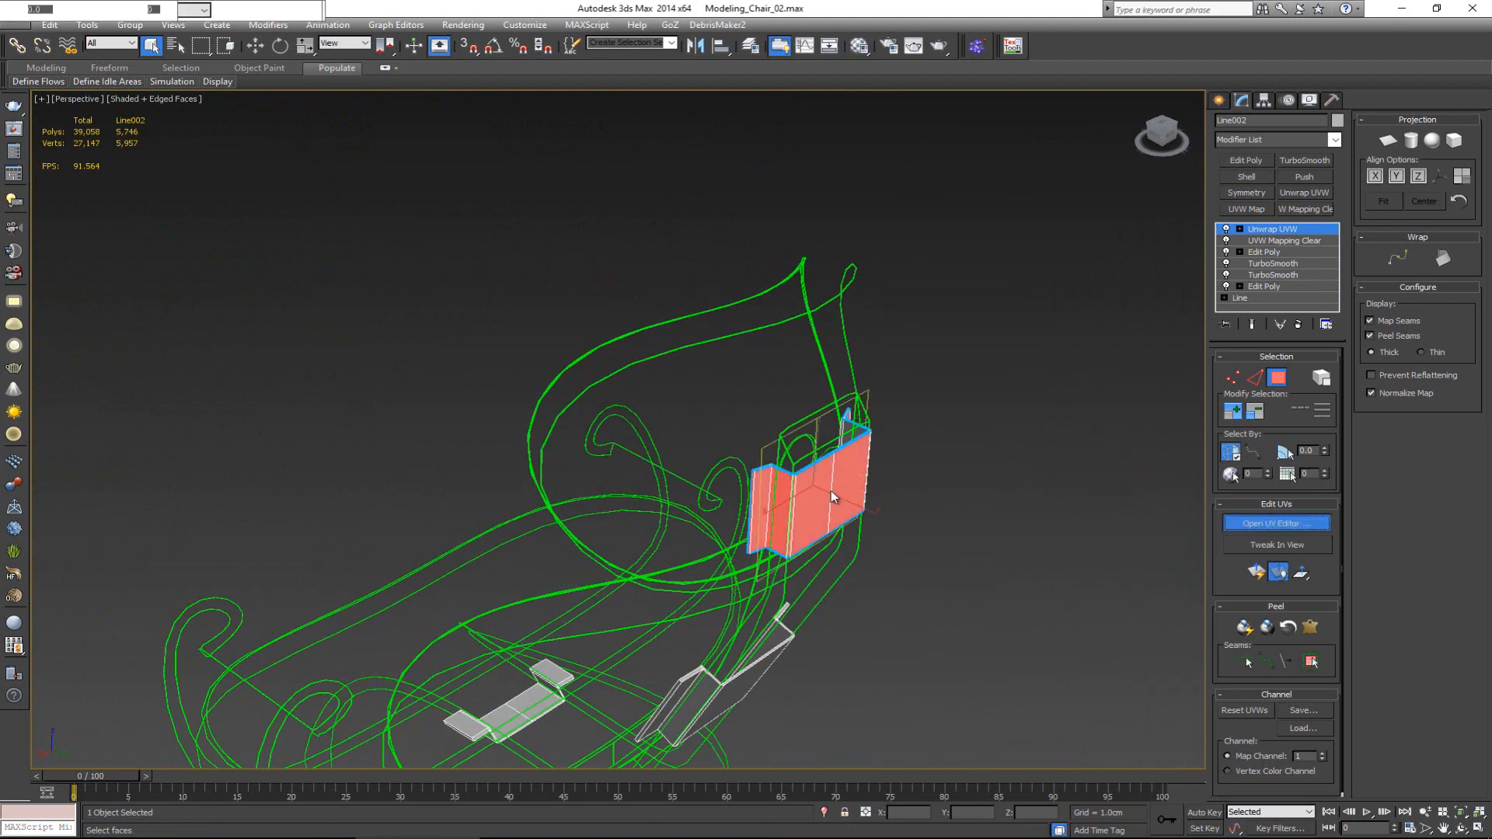
{"action": "left_click", "coordinate": [1245, 626]}
{"action": "scroll", "coordinate": [250, 356], "scroll_direction": "up", "scroll_amount": 3}
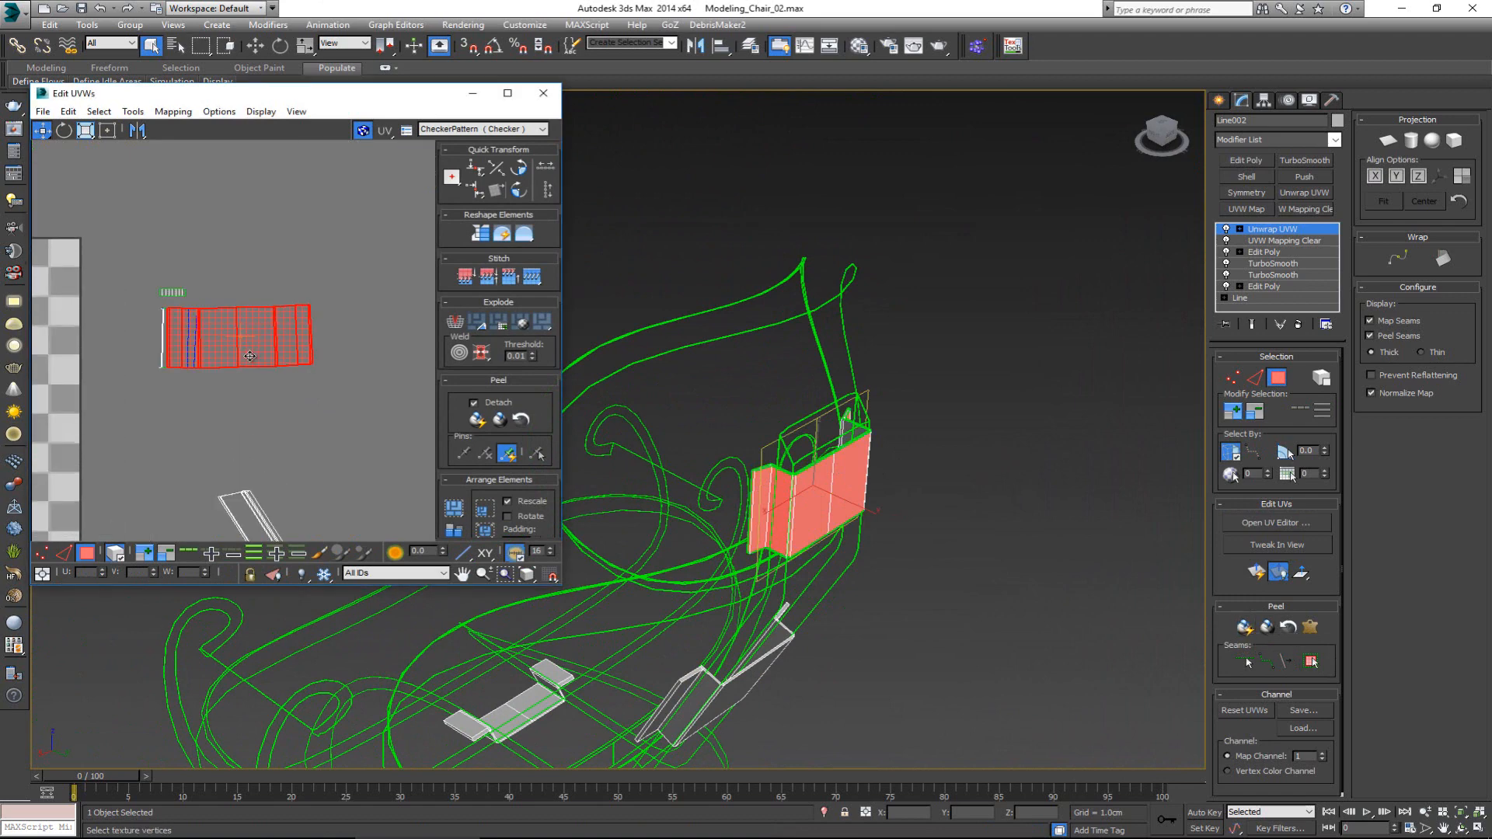
{"action": "left_click_drag", "start_coordinate": [249, 356], "coordinate": [364, 375]}
- Select the topmost bracket's opposite broad side up to its seams, quick-peel it, and place the island above the first one
{"action": "middle_click_drag", "start_coordinate": [824, 497], "coordinate": [933, 481], "text": "alt"}
{"action": "left_click", "coordinate": [743, 470]}
{"action": "left_click", "coordinate": [756, 477]}
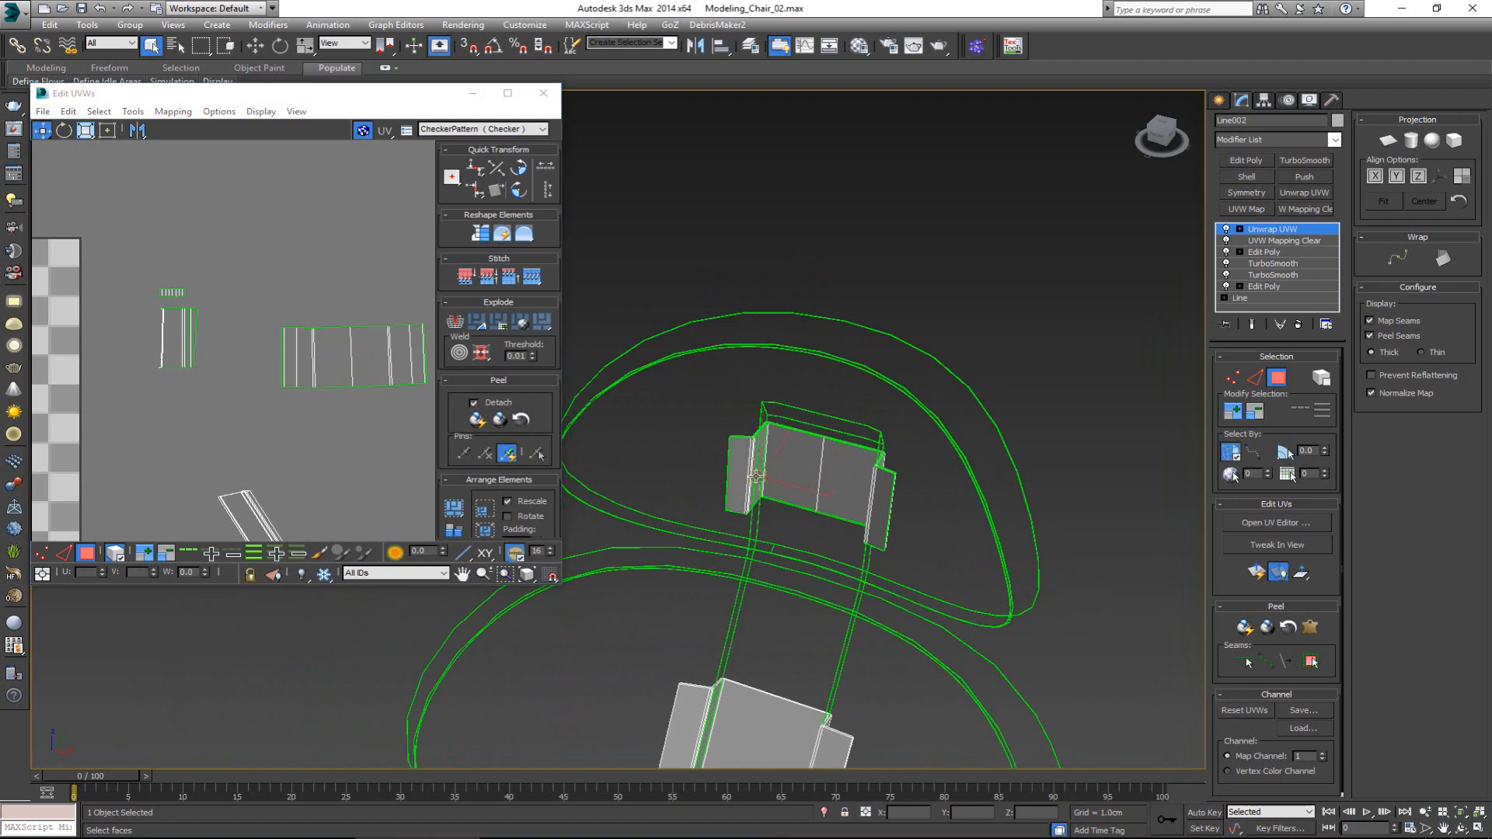
{"action": "left_click", "coordinate": [754, 476]}
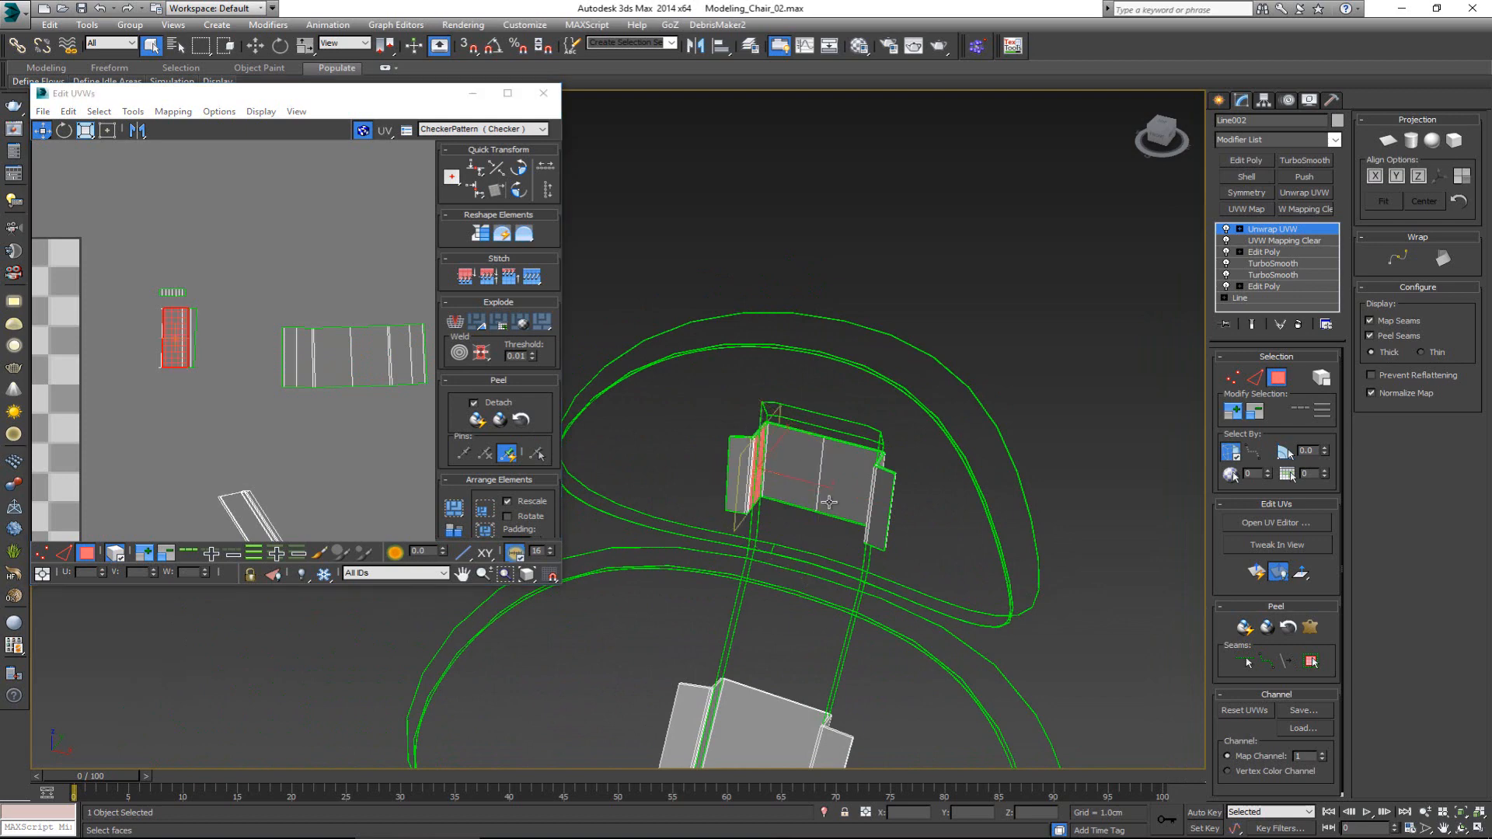
{"action": "left_click", "coordinate": [1311, 662]}
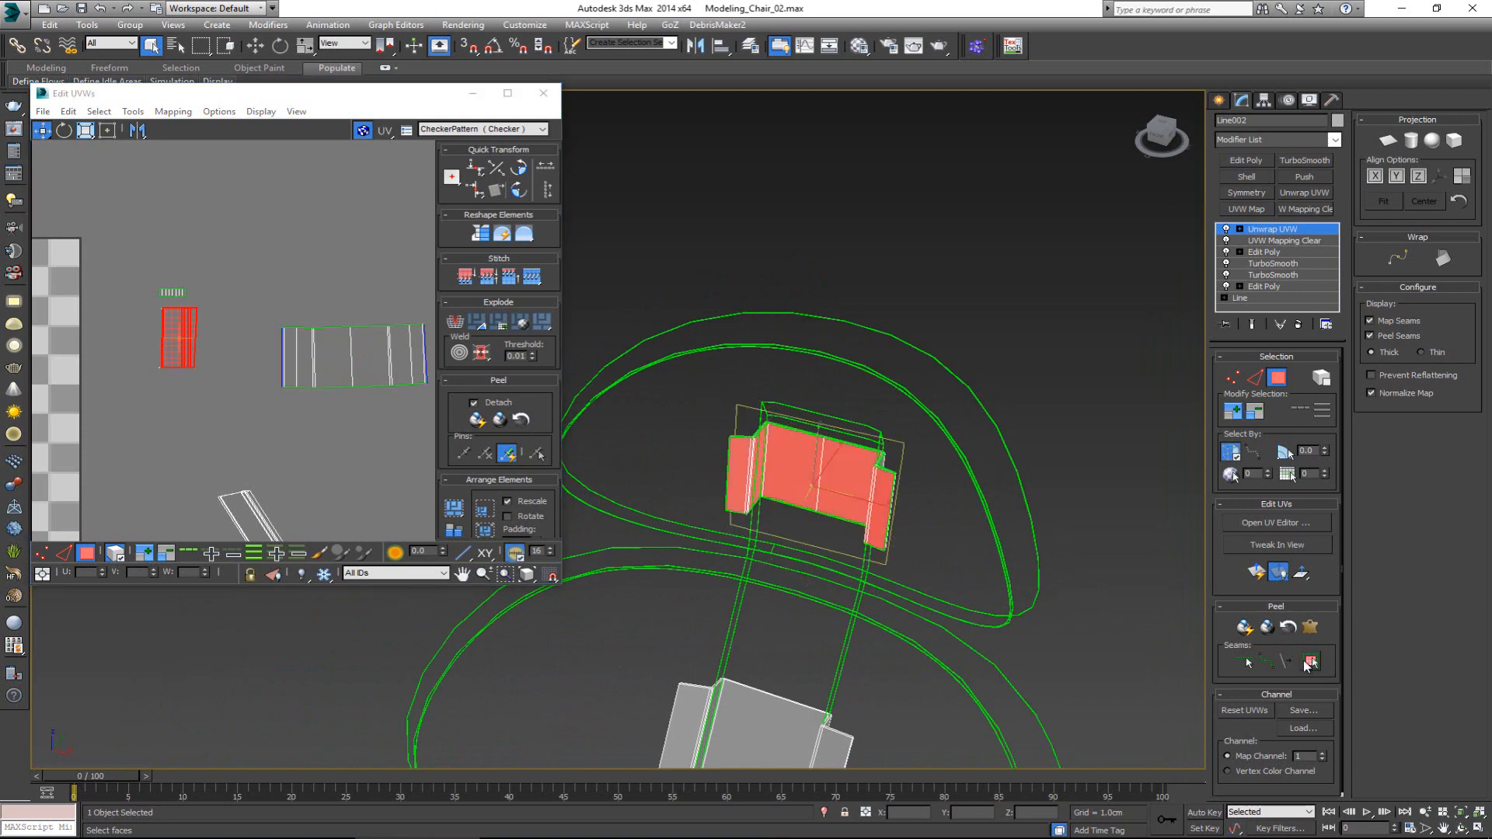
{"action": "left_click", "coordinate": [1245, 627]}
{"action": "left_click_drag", "start_coordinate": [148, 337], "coordinate": [379, 284]}
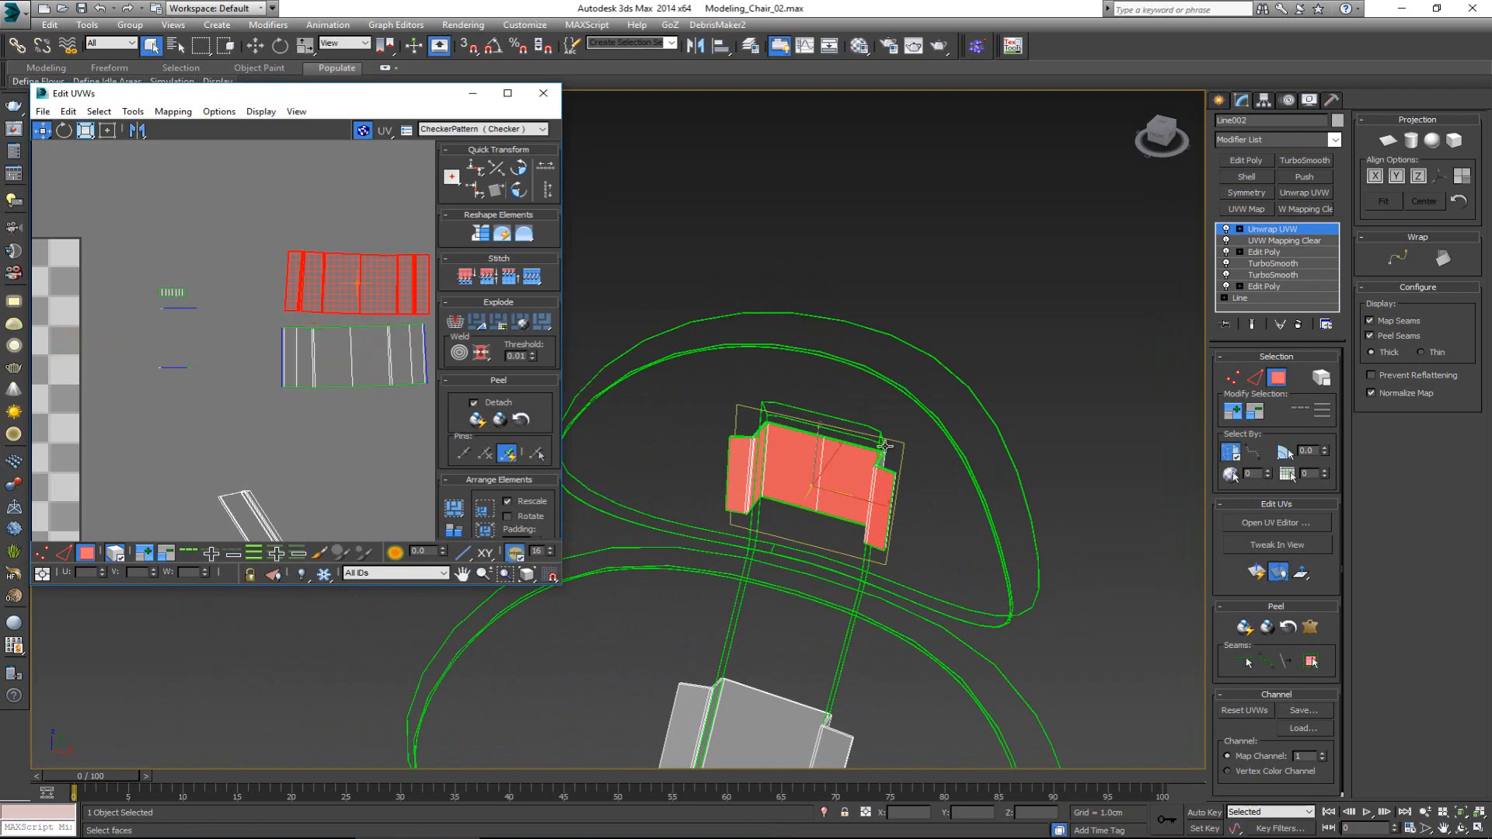
- Select the topmost bracket's upper rim strip up to its seams, quick-peel it, and rotate the island until its long section is horizontal
{"action": "middle_click_drag", "start_coordinate": [621, 420], "coordinate": [800, 476], "text": "alt"}
{"action": "scroll", "coordinate": [800, 476], "scroll_direction": "up", "scroll_amount": 3}
{"action": "scroll", "coordinate": [800, 476], "scroll_direction": "up", "scroll_amount": 5}
{"action": "left_click", "coordinate": [802, 525]}
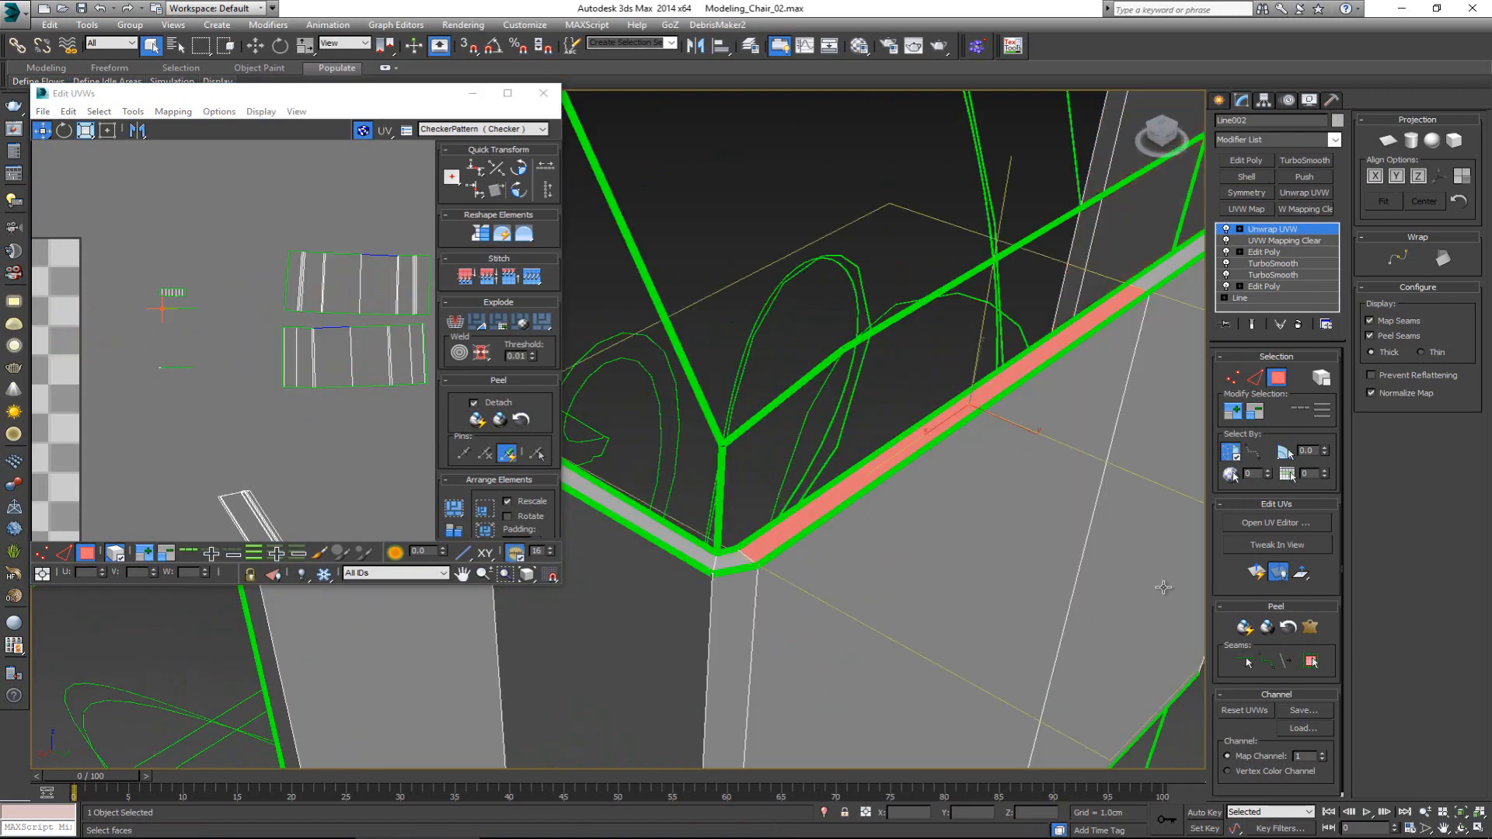
{"action": "left_click", "coordinate": [1311, 661]}
{"action": "left_click", "coordinate": [1245, 626]}
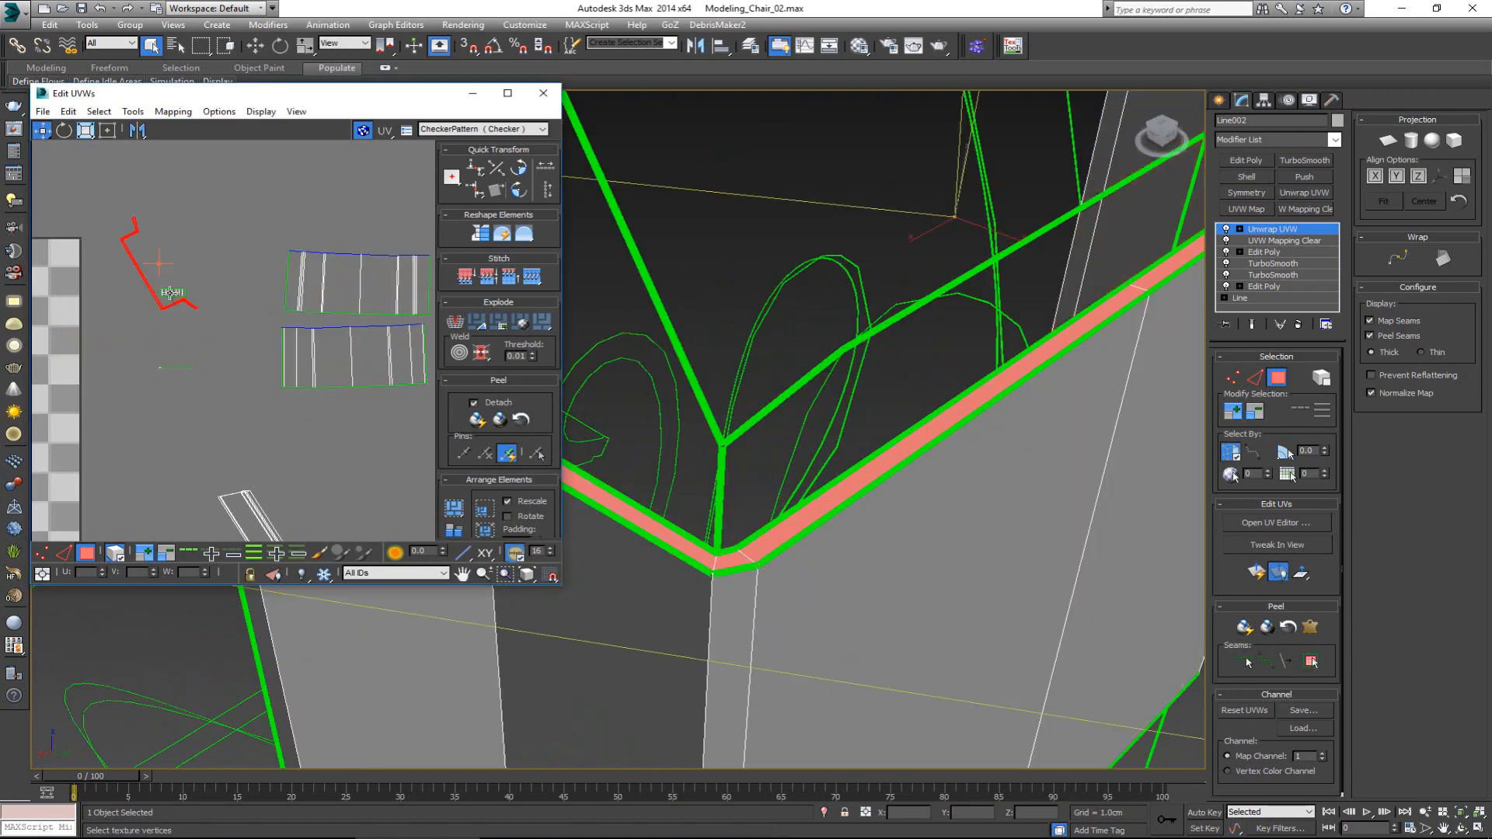
{"action": "key", "text": "e"}
{"action": "left_click", "coordinate": [185, 299]}
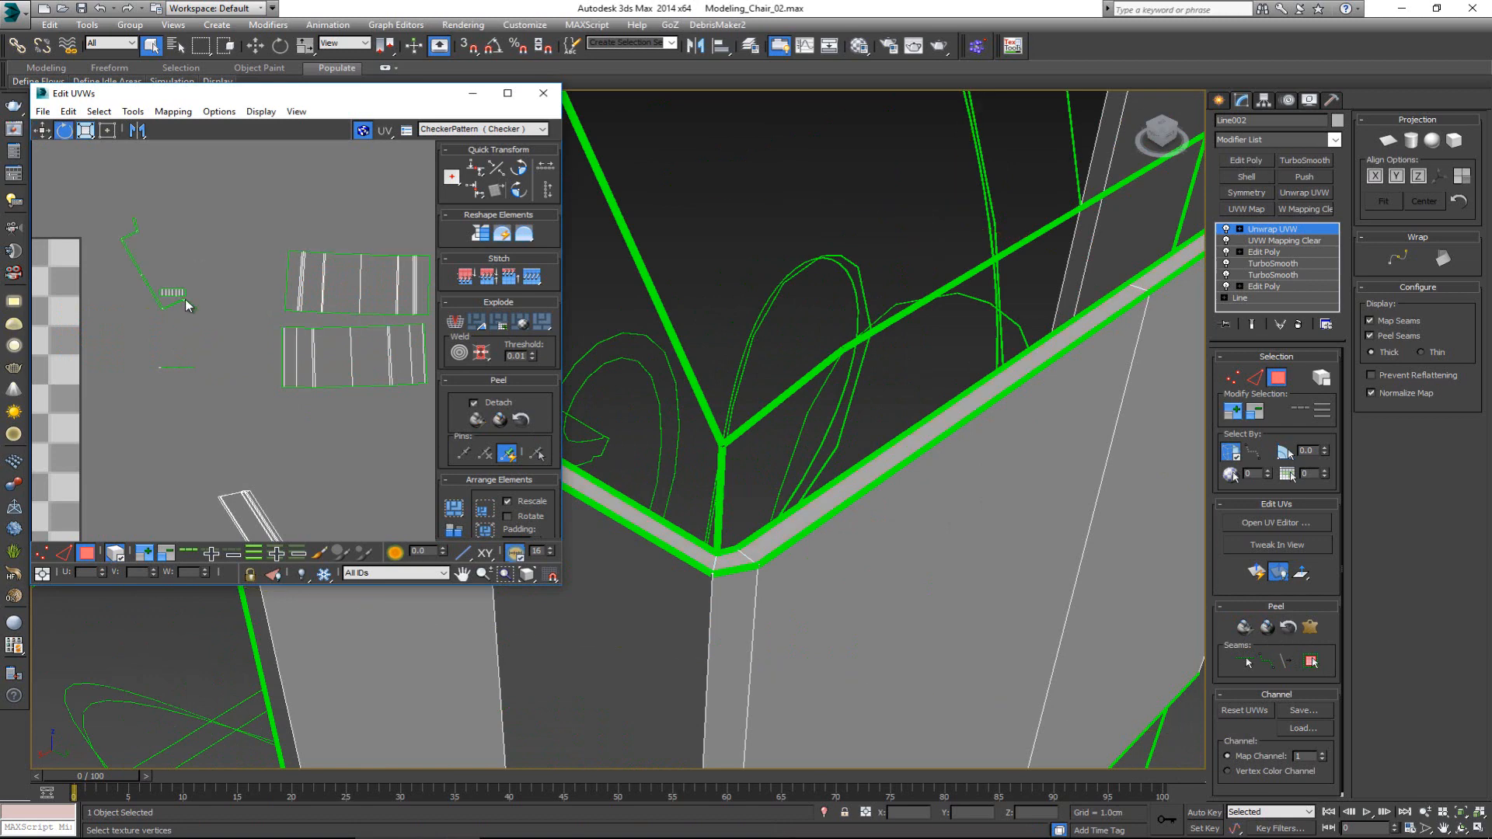
{"action": "left_click", "coordinate": [171, 311]}
{"action": "left_click_drag", "start_coordinate": [162, 307], "coordinate": [188, 281]}
- Select the topmost bracket's lower rim strip up to its seams, quick-peel it, and rotate the island until its long section is horizontal
{"action": "scroll", "coordinate": [858, 452], "scroll_direction": "up", "scroll_amount": 5}
{"action": "scroll", "coordinate": [858, 451], "scroll_direction": "down", "scroll_amount": 5}
{"action": "middle_click_drag", "start_coordinate": [858, 452], "coordinate": [839, 426], "text": "alt"}
{"action": "scroll", "coordinate": [809, 450], "scroll_direction": "up", "scroll_amount": 5}
{"action": "left_click", "coordinate": [731, 577]}
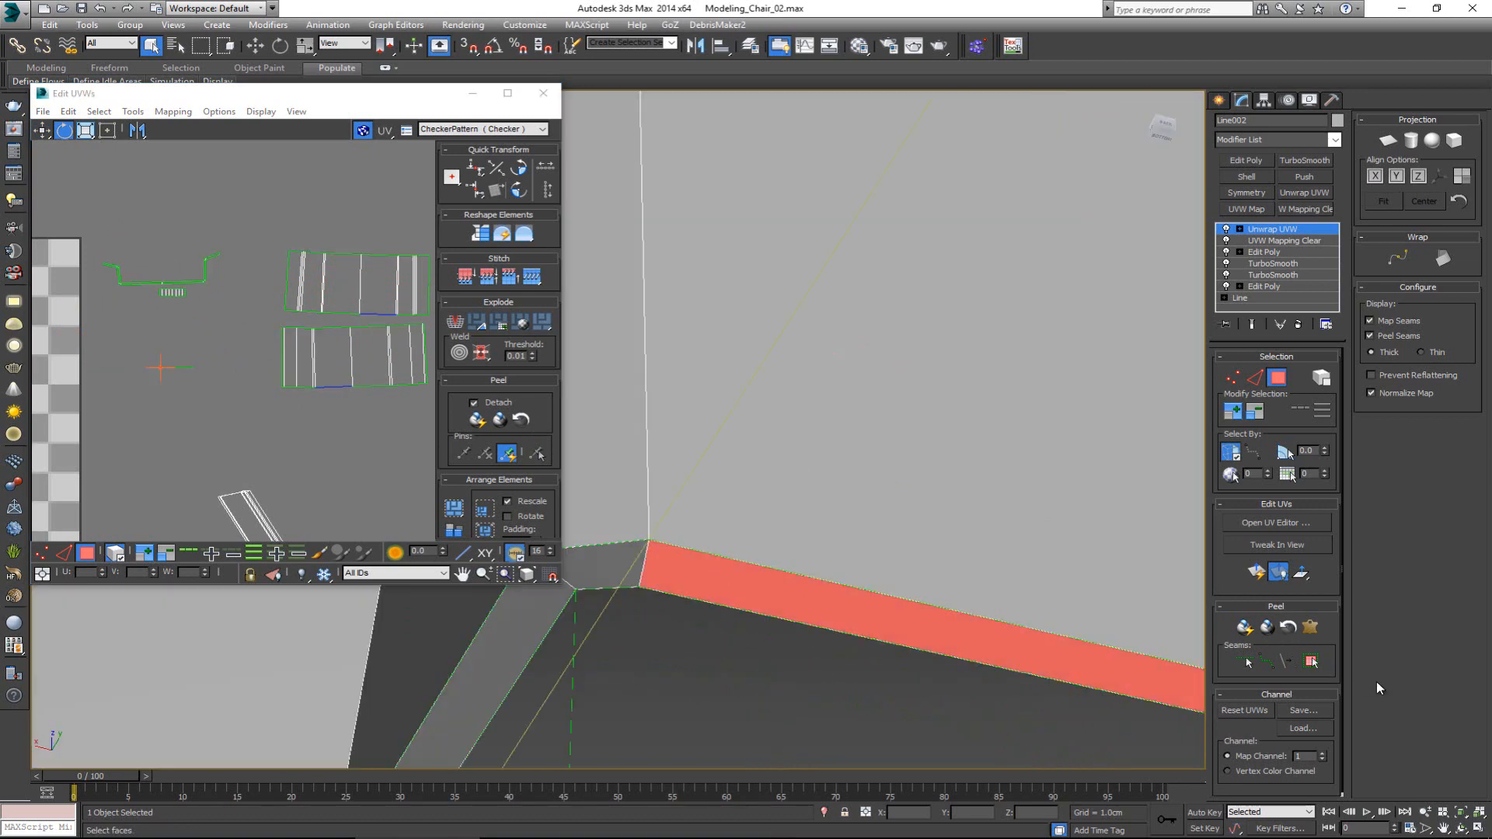
{"action": "left_click", "coordinate": [1311, 661]}
{"action": "left_click", "coordinate": [1245, 628]}
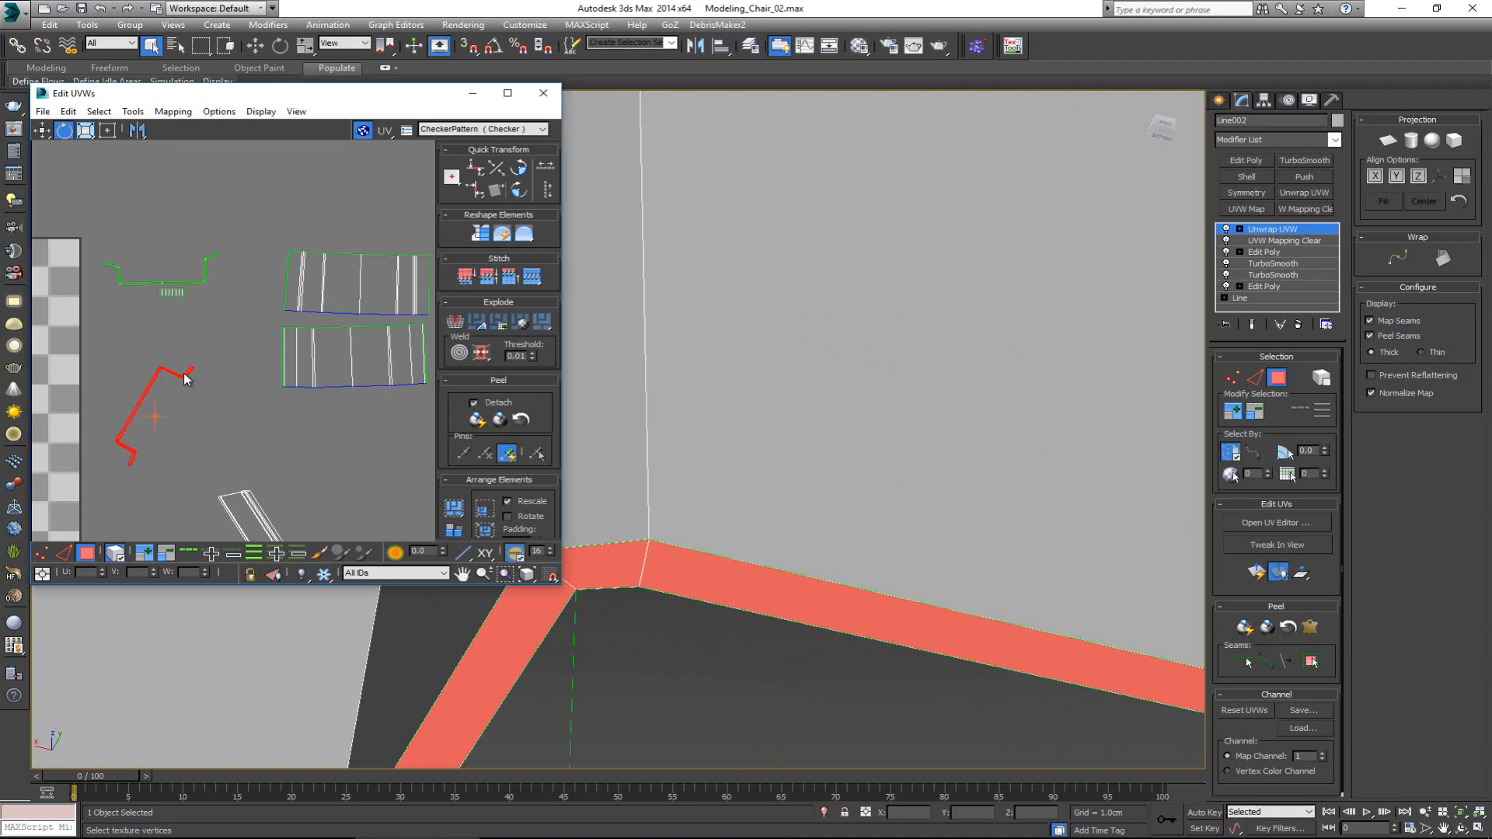
{"action": "left_click_drag", "start_coordinate": [185, 384], "coordinate": [226, 421]}
{"action": "left_click", "coordinate": [258, 418]}
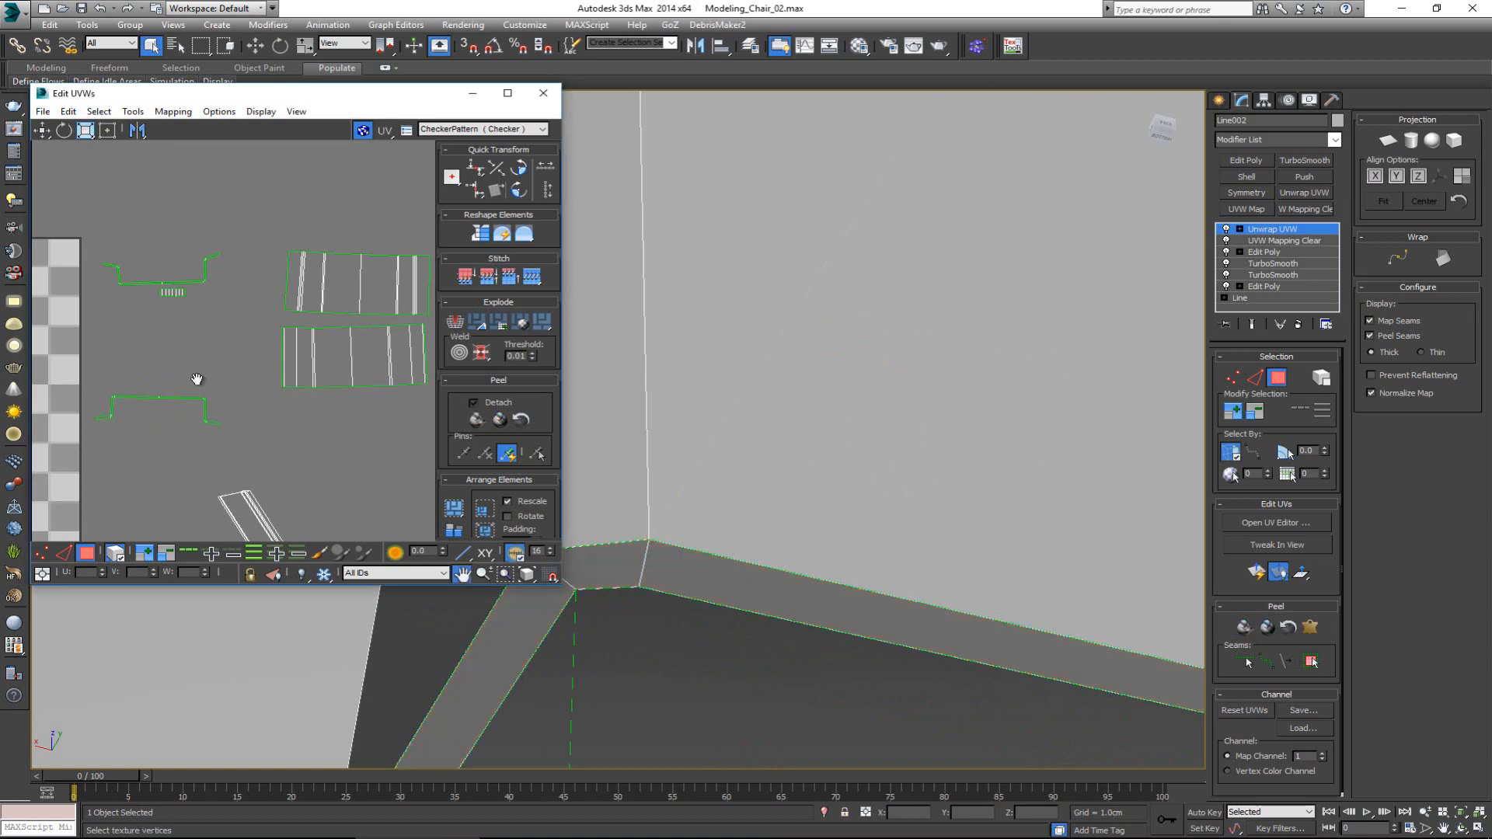
- Select the topmost bracket's two broad and two rim islands without the small strip between them, and move them below the oval pair
{"action": "scroll", "coordinate": [200, 357], "scroll_direction": "down", "scroll_amount": 3}
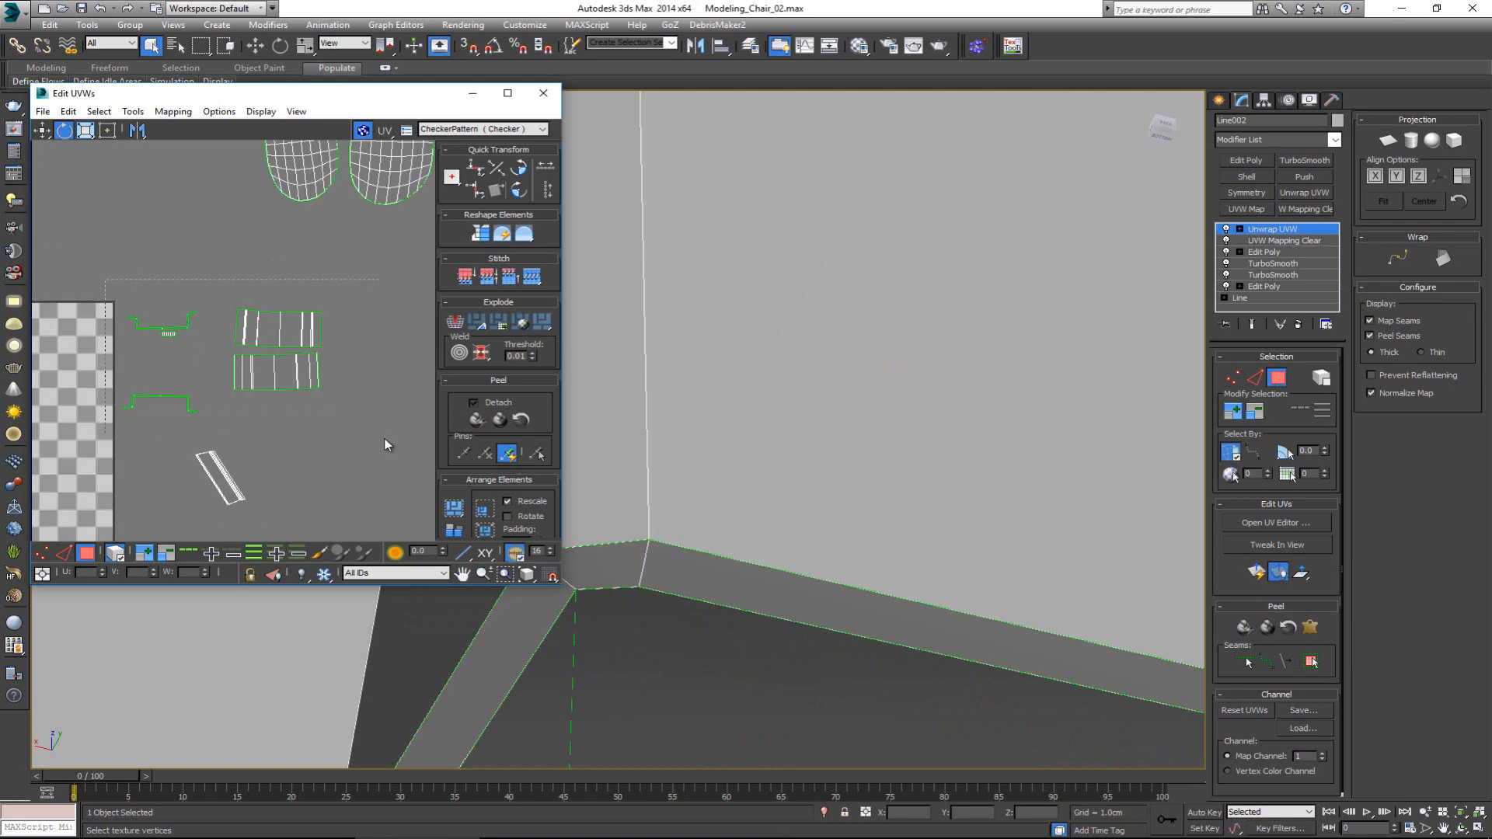
{"action": "left_click_drag", "start_coordinate": [384, 438], "coordinate": [386, 436]}
{"action": "key", "text": "w"}
{"action": "left_click", "coordinate": [169, 334], "text": "alt"}
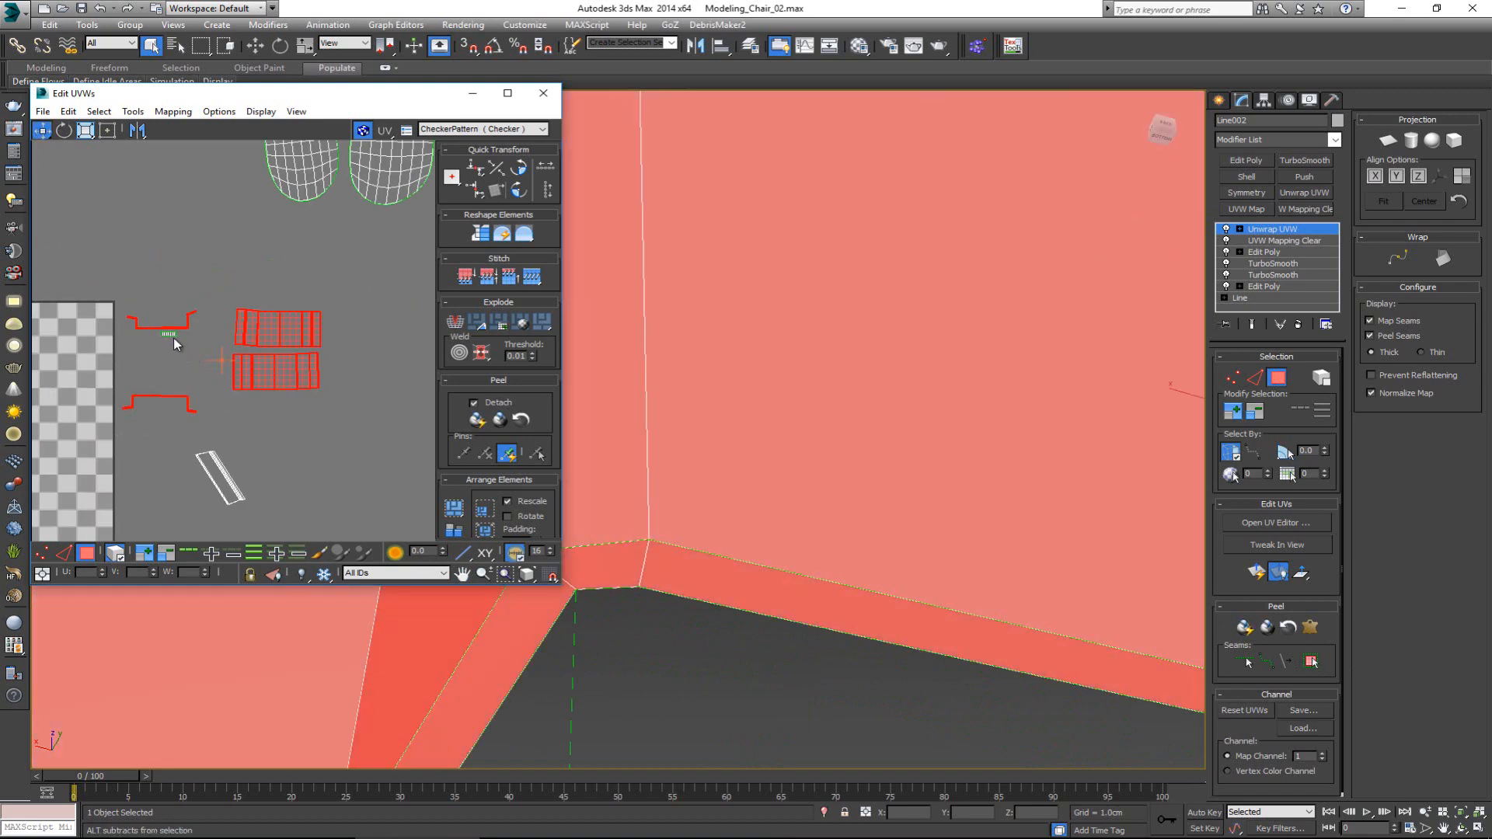
{"action": "left_click_drag", "start_coordinate": [256, 373], "coordinate": [371, 310]}
{"action": "left_click", "coordinate": [360, 396]}
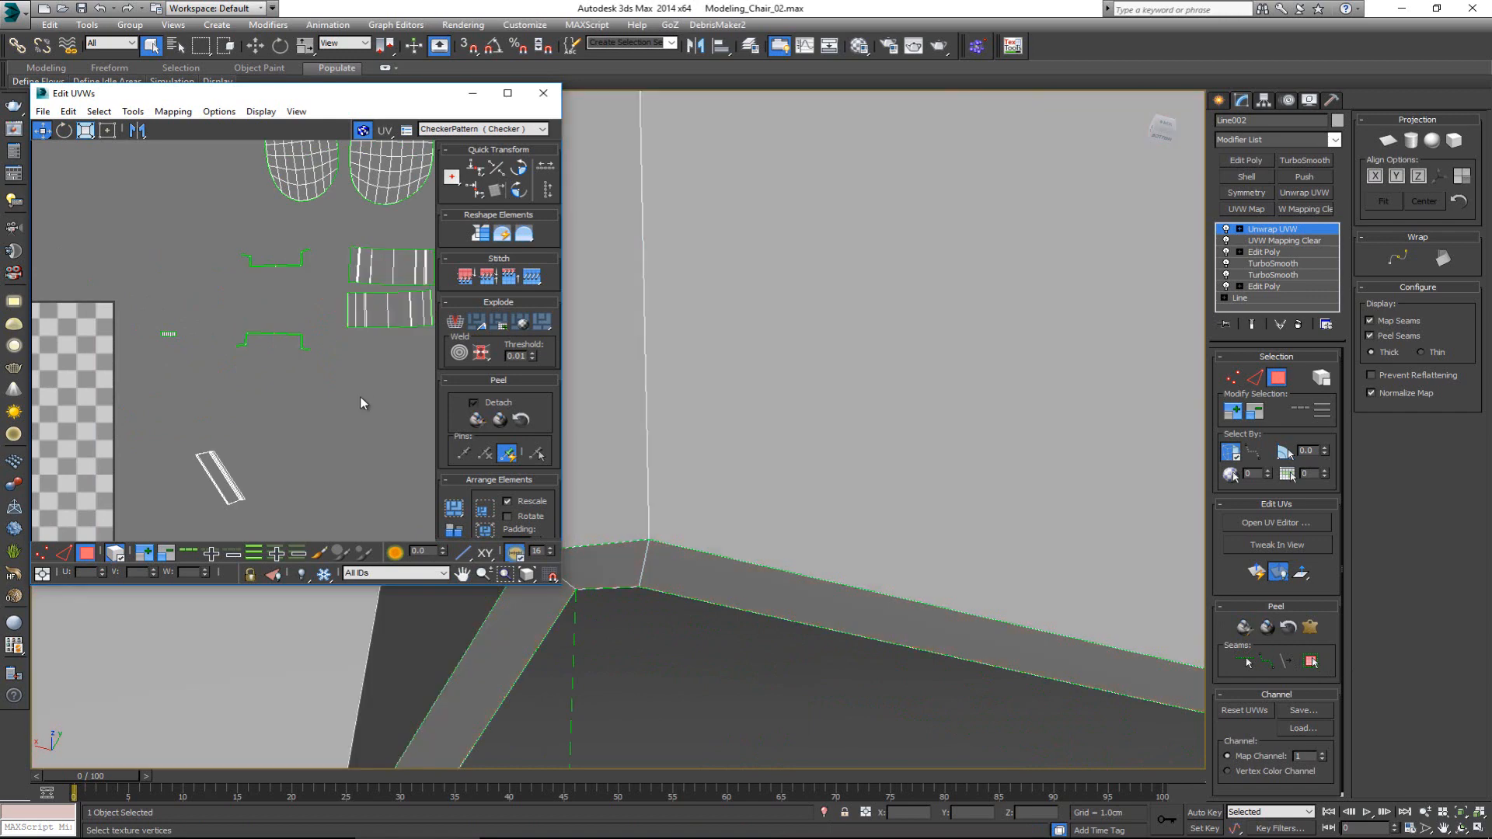
{"action": "scroll", "coordinate": [276, 412], "scroll_direction": "down", "scroll_amount": 3}
{"action": "middle_click_drag", "start_coordinate": [275, 412], "coordinate": [226, 409]}
{"action": "scroll", "coordinate": [225, 409], "scroll_direction": "down", "scroll_amount": 5}
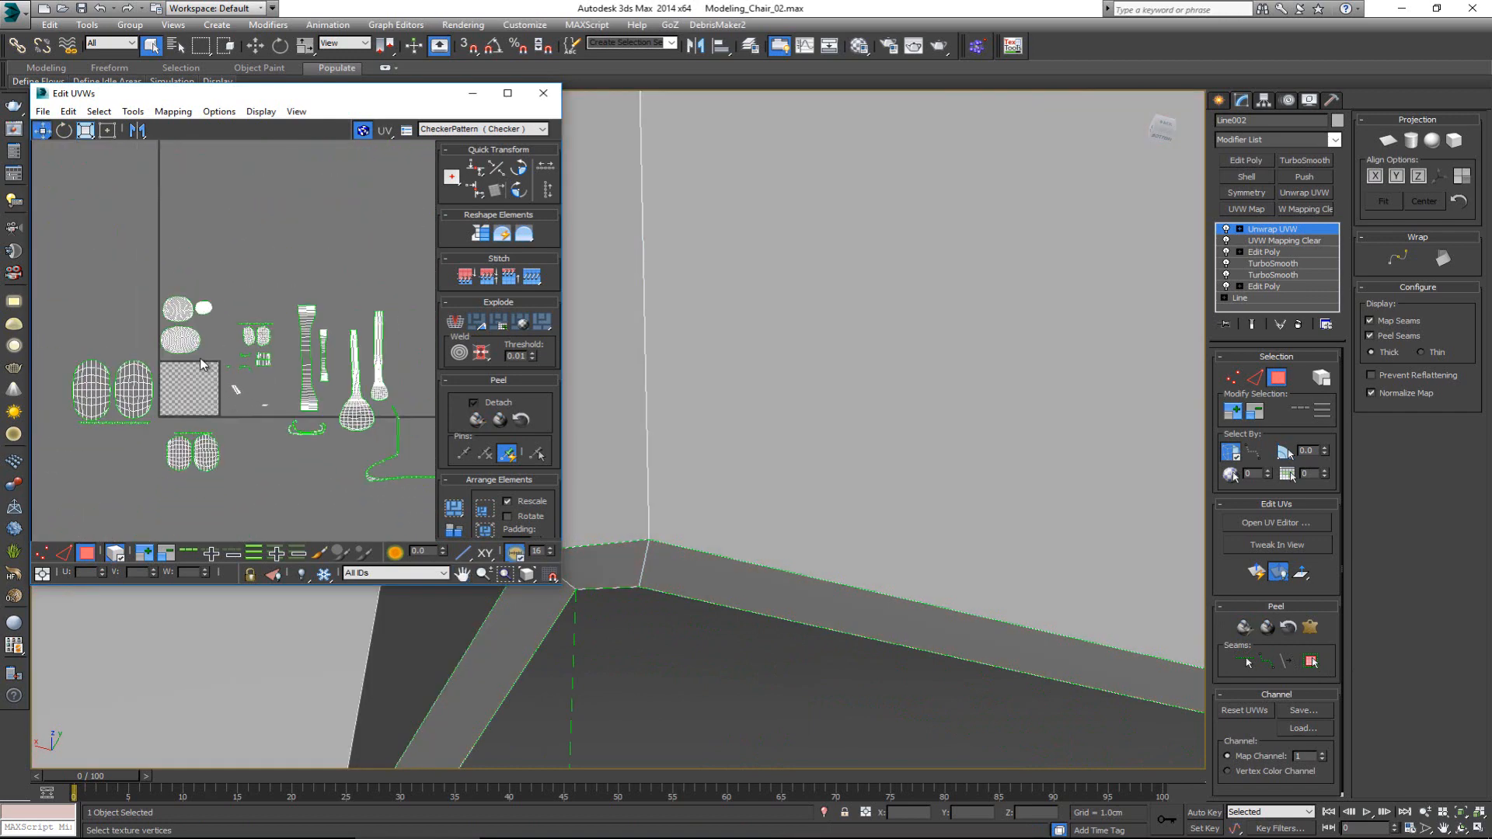
{"action": "scroll", "coordinate": [72, 281], "scroll_direction": "down", "scroll_amount": 2}
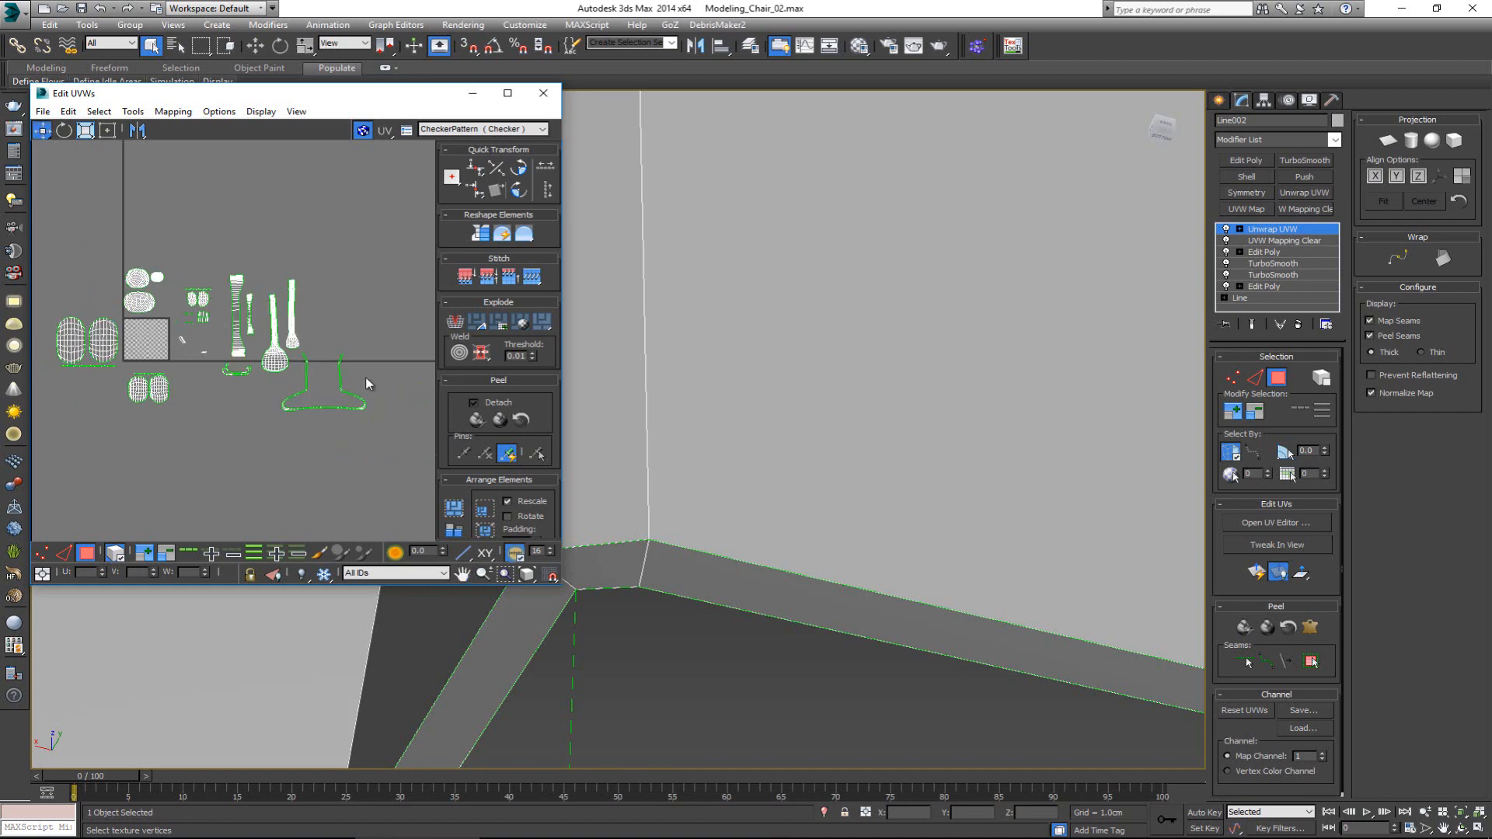
{"action": "scroll", "coordinate": [113, 330], "scroll_direction": "up", "scroll_amount": 5}
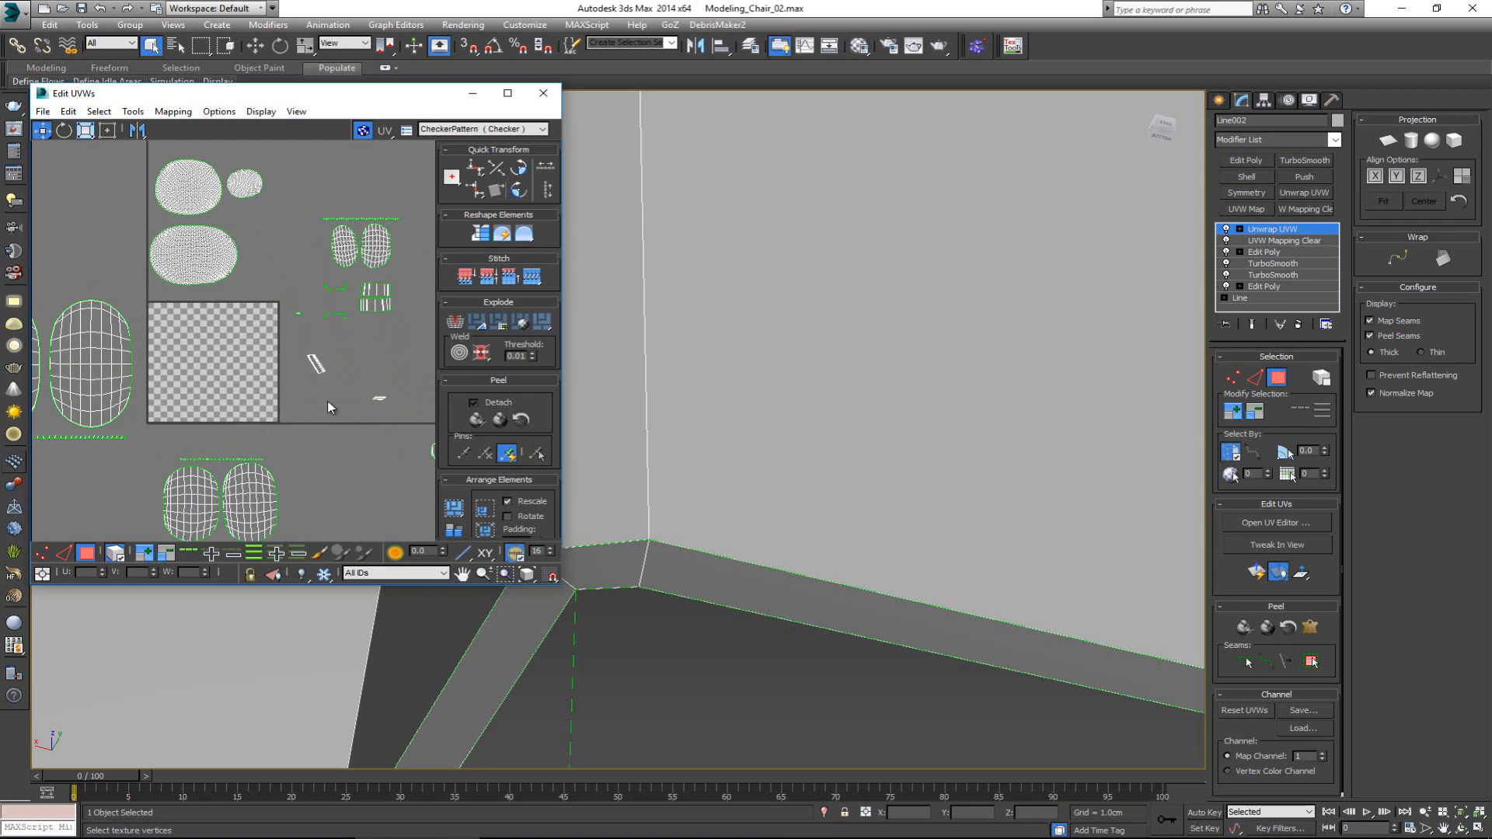
- Select an upper rim edge of the middle backrest bracket, extend it into a loop, and add the top edge of its side flange
{"action": "scroll", "coordinate": [964, 509], "scroll_direction": "down", "scroll_amount": 6}
{"action": "middle_click_drag", "start_coordinate": [878, 476], "coordinate": [843, 449], "text": "alt"}
{"action": "scroll", "coordinate": [780, 498], "scroll_direction": "up", "scroll_amount": 4}
{"action": "scroll", "coordinate": [781, 498], "scroll_direction": "down", "scroll_amount": 1}
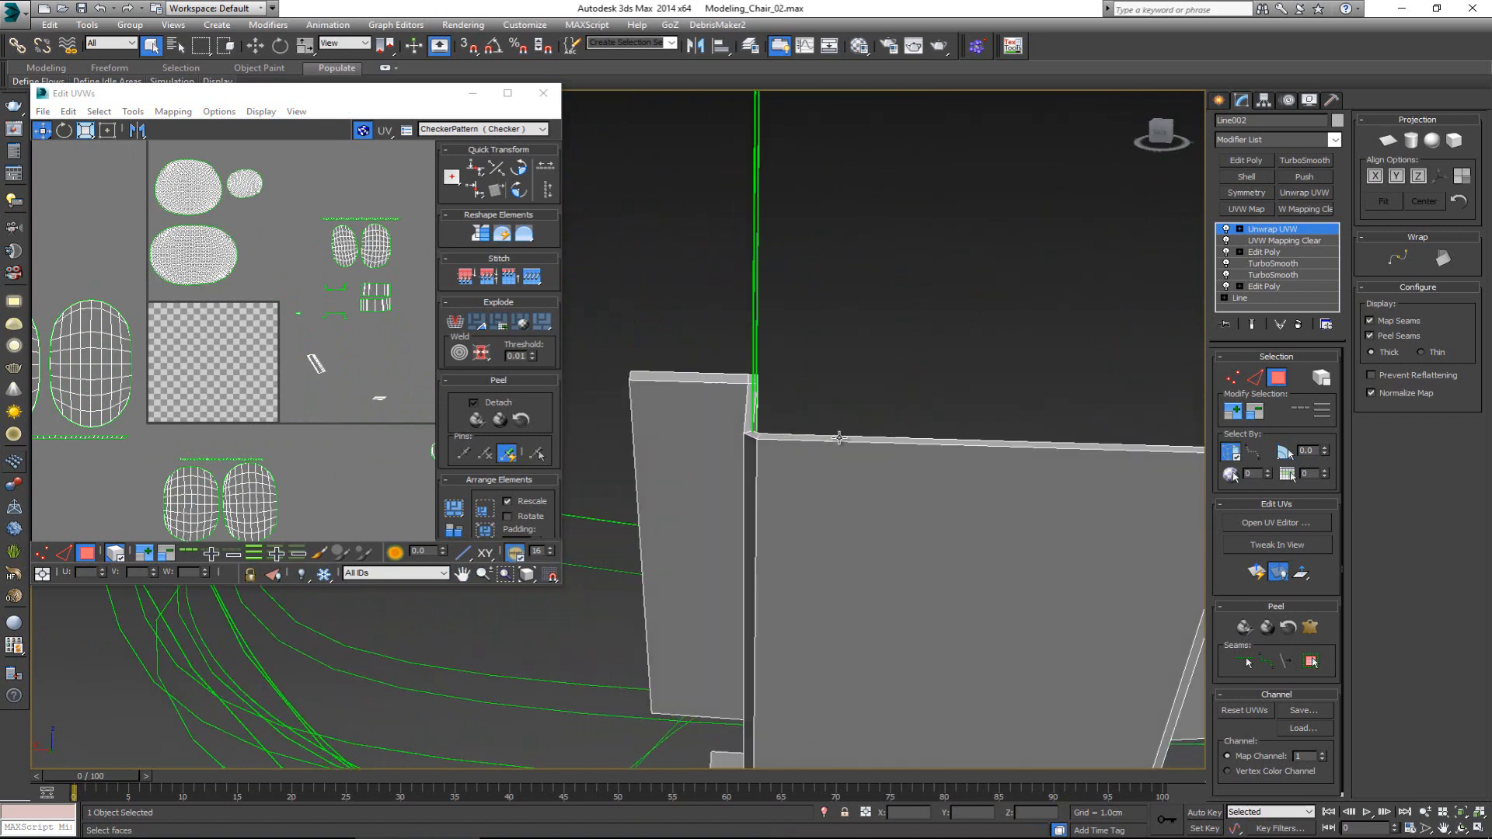
{"action": "key", "text": "2"}
{"action": "left_click", "coordinate": [827, 438]}
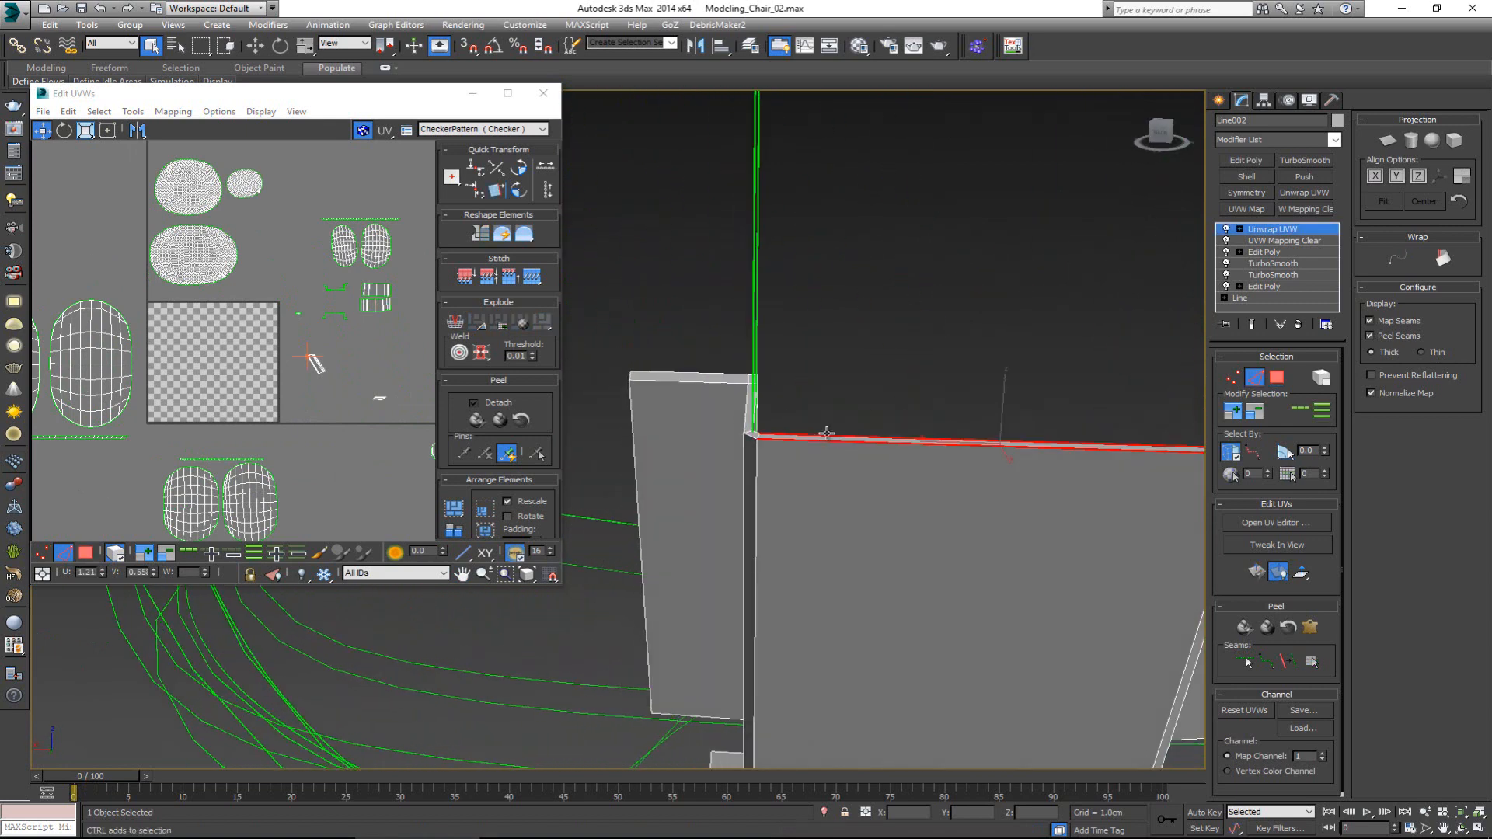
{"action": "left_click", "coordinate": [1301, 409]}
{"action": "middle_click_drag", "start_coordinate": [1023, 464], "coordinate": [856, 456], "text": "alt"}
{"action": "left_click", "coordinate": [688, 433], "text": "ctrl"}
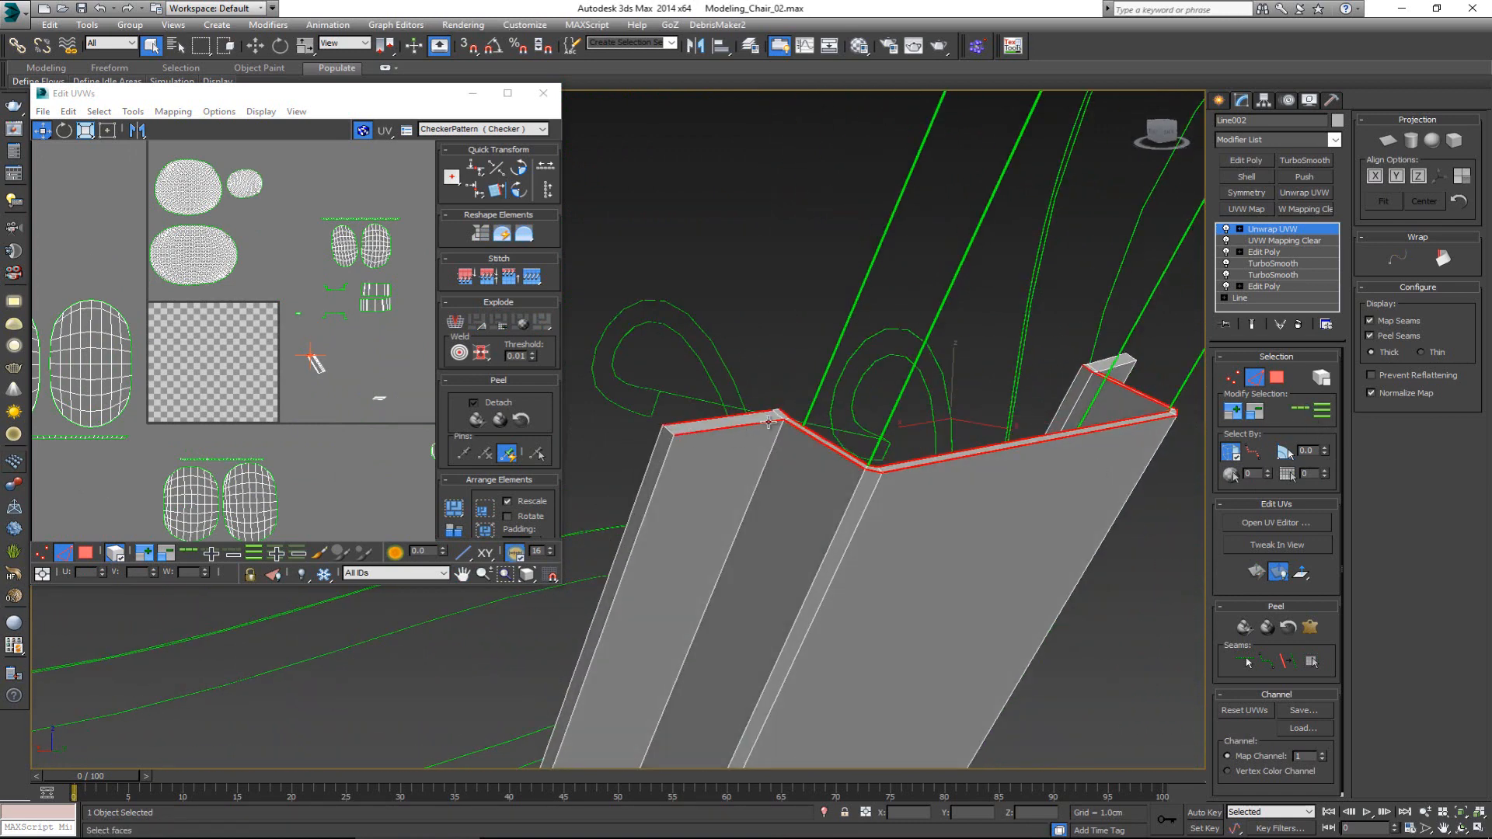
{"action": "middle_click_drag", "start_coordinate": [773, 428], "coordinate": [847, 495]}
{"action": "scroll", "coordinate": [783, 425], "scroll_direction": "down", "scroll_amount": 5}
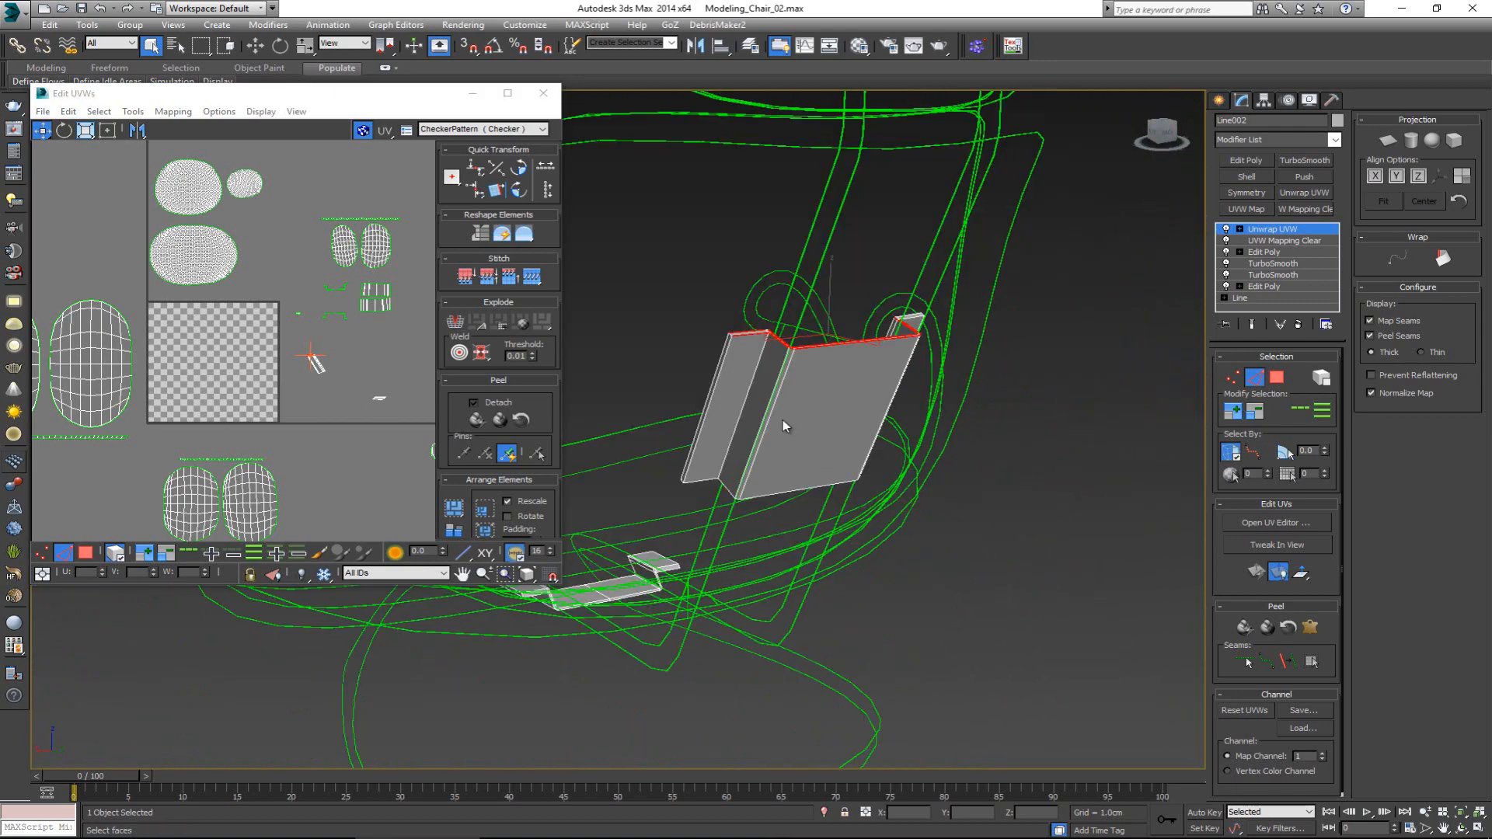
{"action": "middle_click_drag", "start_coordinate": [621, 539], "coordinate": [639, 596]}
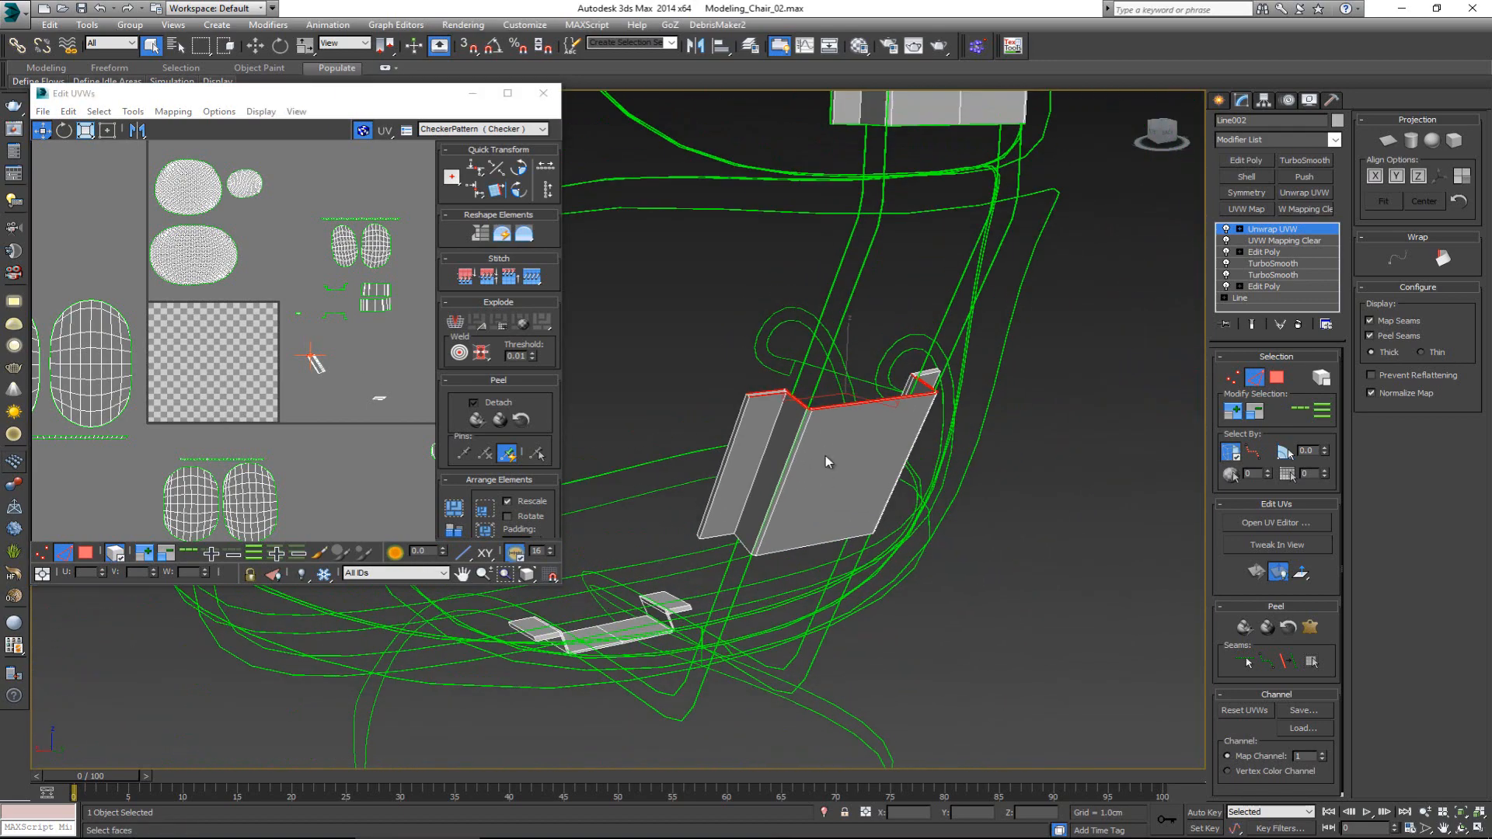
{"action": "scroll", "coordinate": [826, 434], "scroll_direction": "up", "scroll_amount": 5}
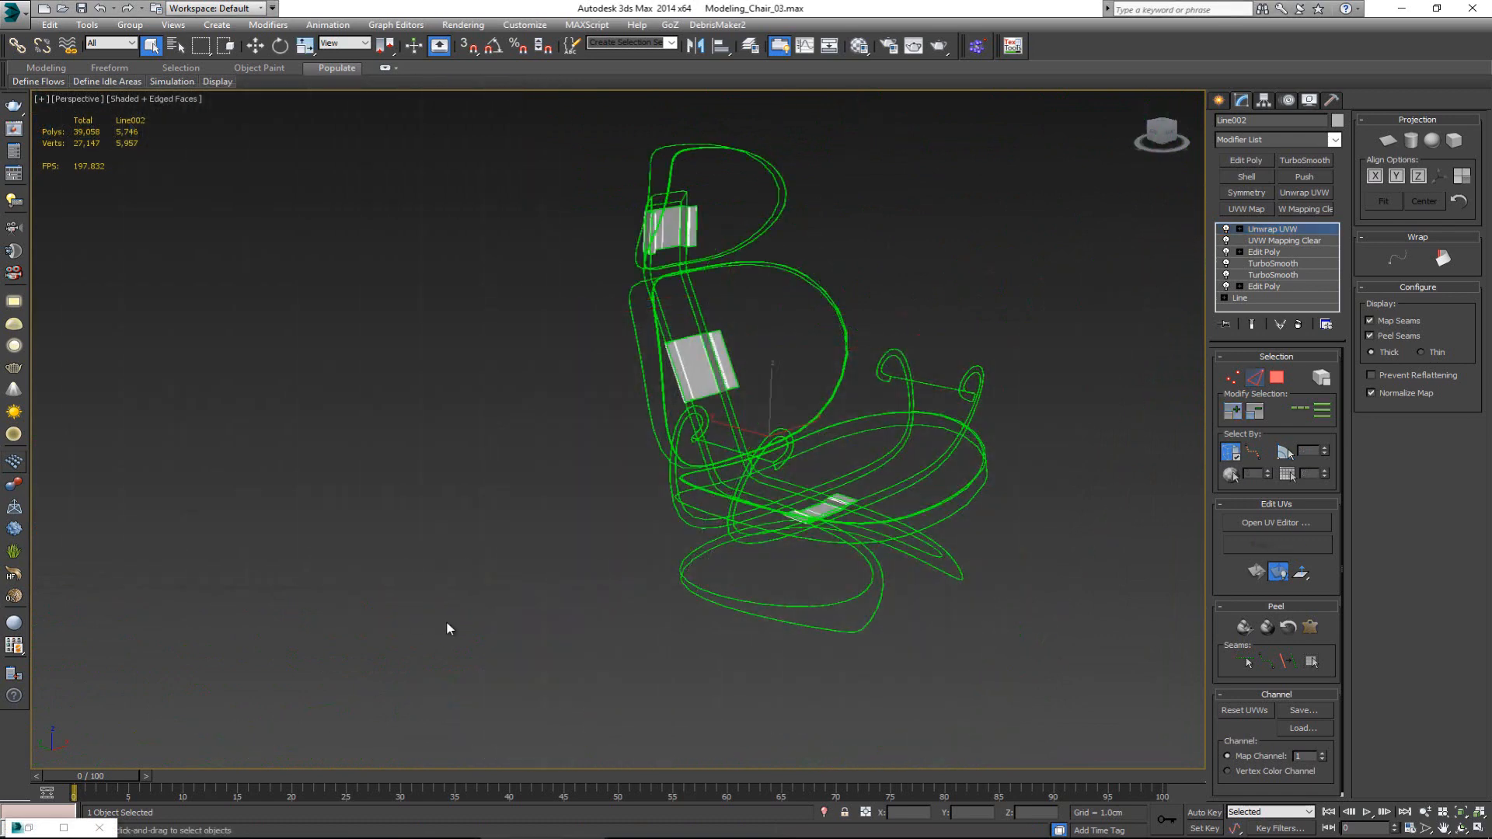
- Unhide all hidden chair parts at element level in the upper Edit Poly modifier, and leave the sub-object level
{"action": "middle_click_drag", "start_coordinate": [446, 621], "coordinate": [651, 437], "text": "alt"}
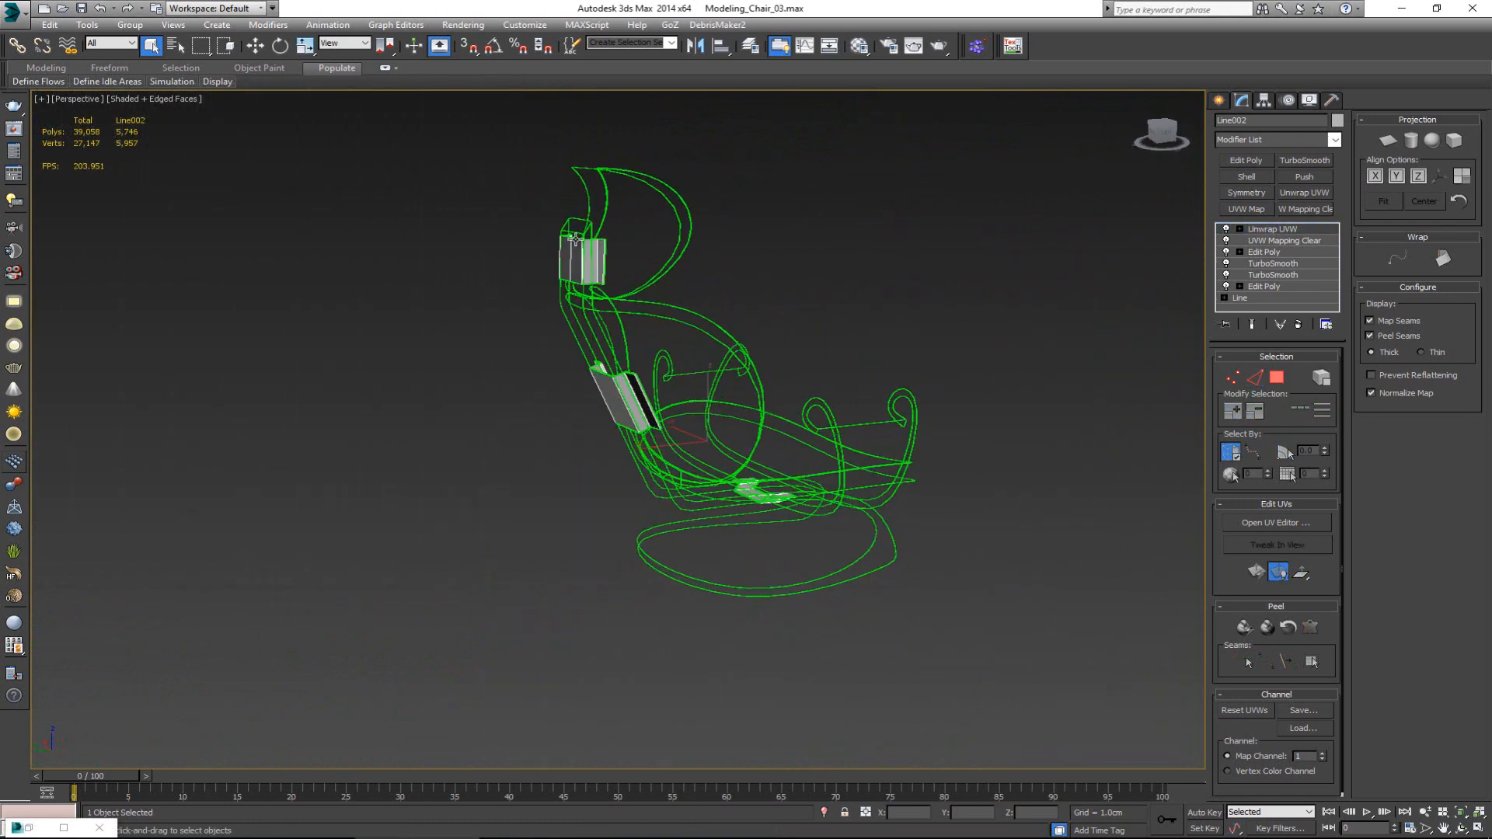
{"action": "left_click", "coordinate": [1275, 250]}
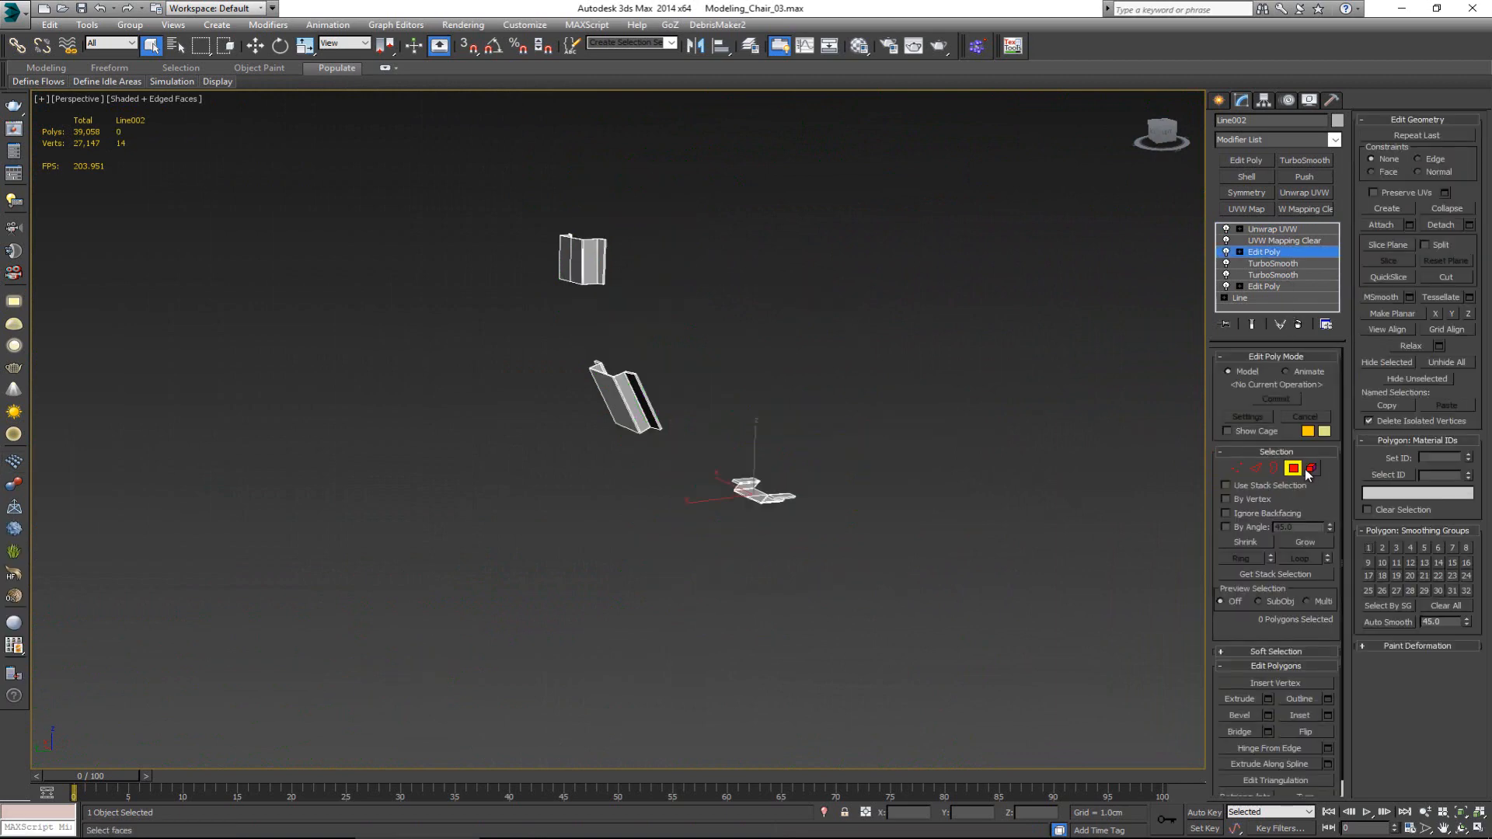
{"action": "left_click", "coordinate": [1312, 469]}
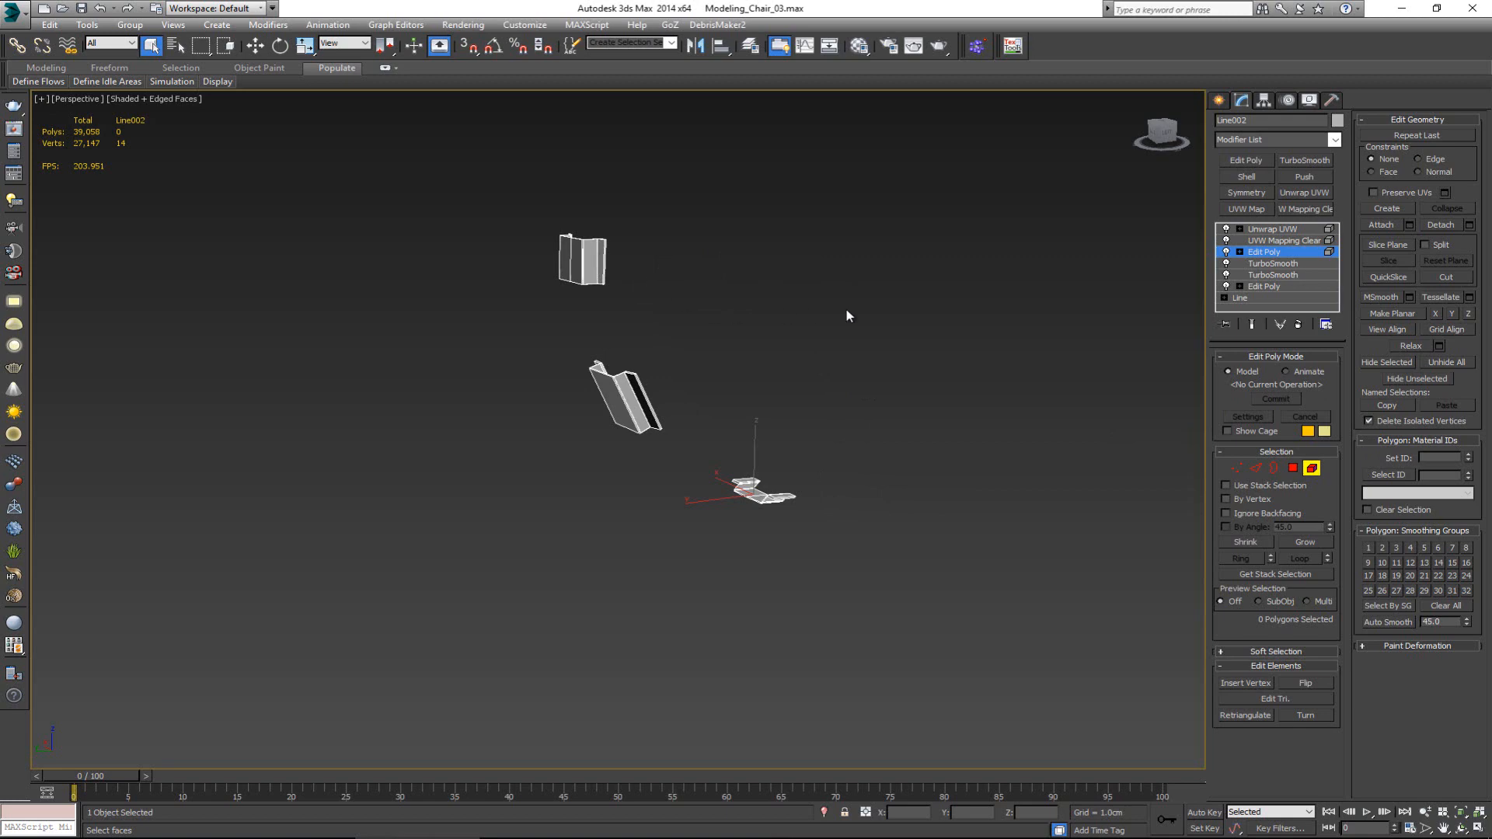
{"action": "left_click", "coordinate": [1460, 365]}
{"action": "middle_click_drag", "start_coordinate": [932, 412], "coordinate": [831, 419], "text": "alt"}
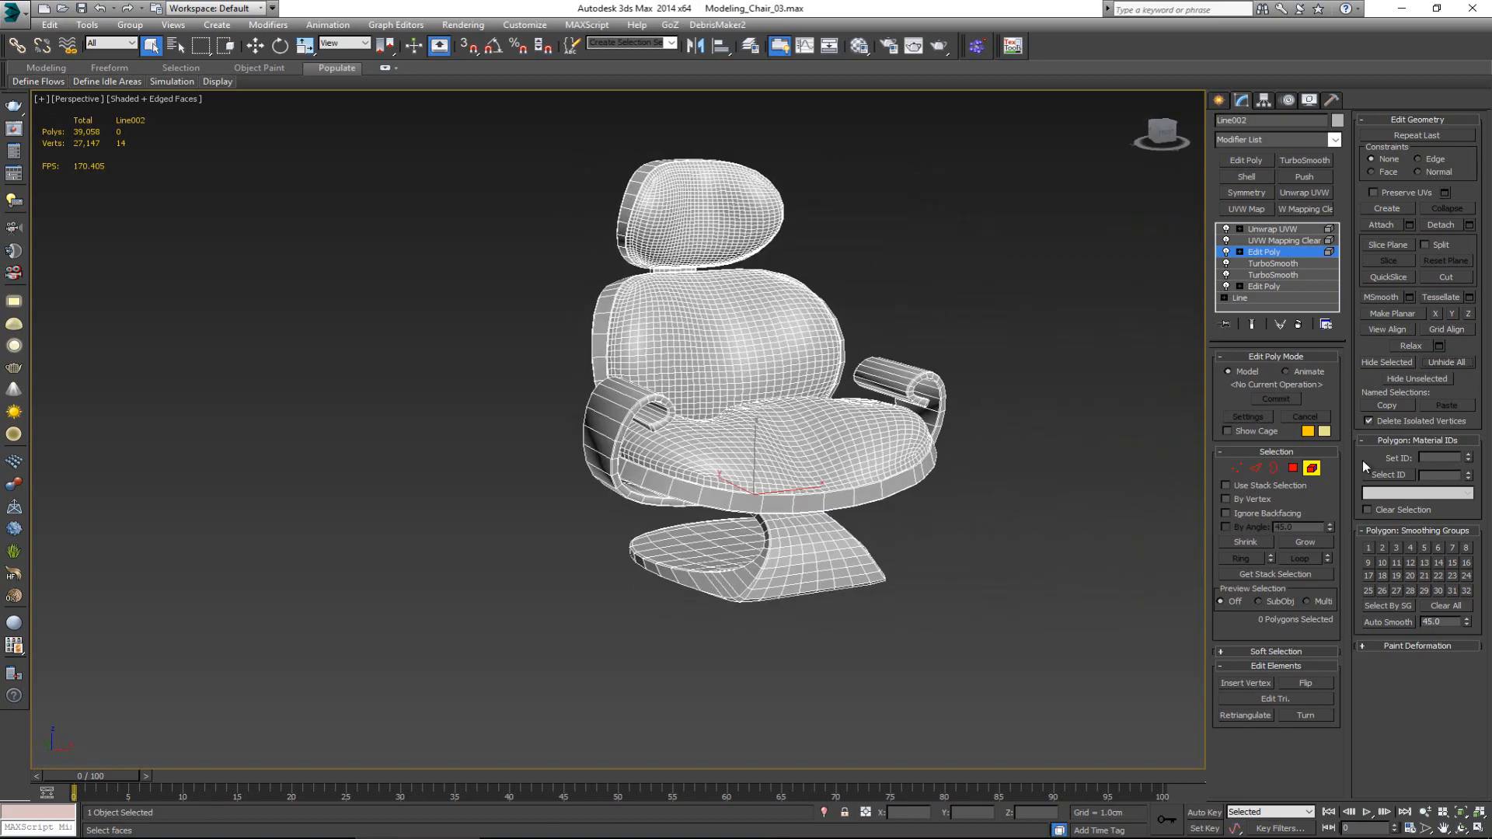
{"action": "left_click", "coordinate": [1314, 470]}
{"action": "scroll", "coordinate": [785, 386], "scroll_direction": "up", "scroll_amount": 3}
{"action": "scroll", "coordinate": [760, 386], "scroll_direction": "down", "scroll_amount": 2}
{"action": "middle_click_drag", "start_coordinate": [760, 386], "coordinate": [724, 430]}
- Return to the Unwrap UVW modifier, open the UV editor, and select all UV faces of the chair
{"action": "left_click", "coordinate": [1269, 229]}
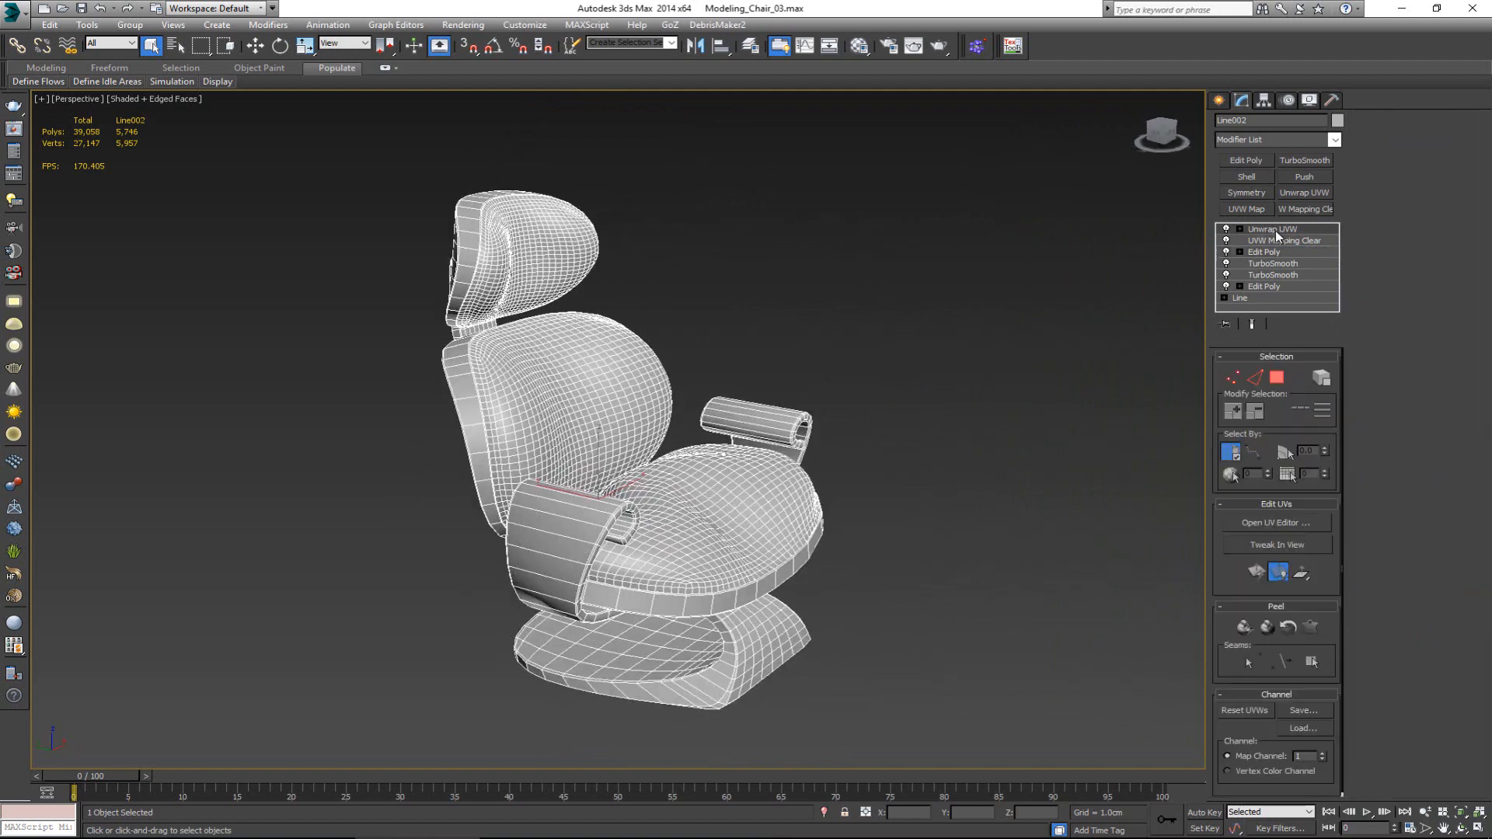
{"action": "left_click", "coordinate": [1292, 524]}
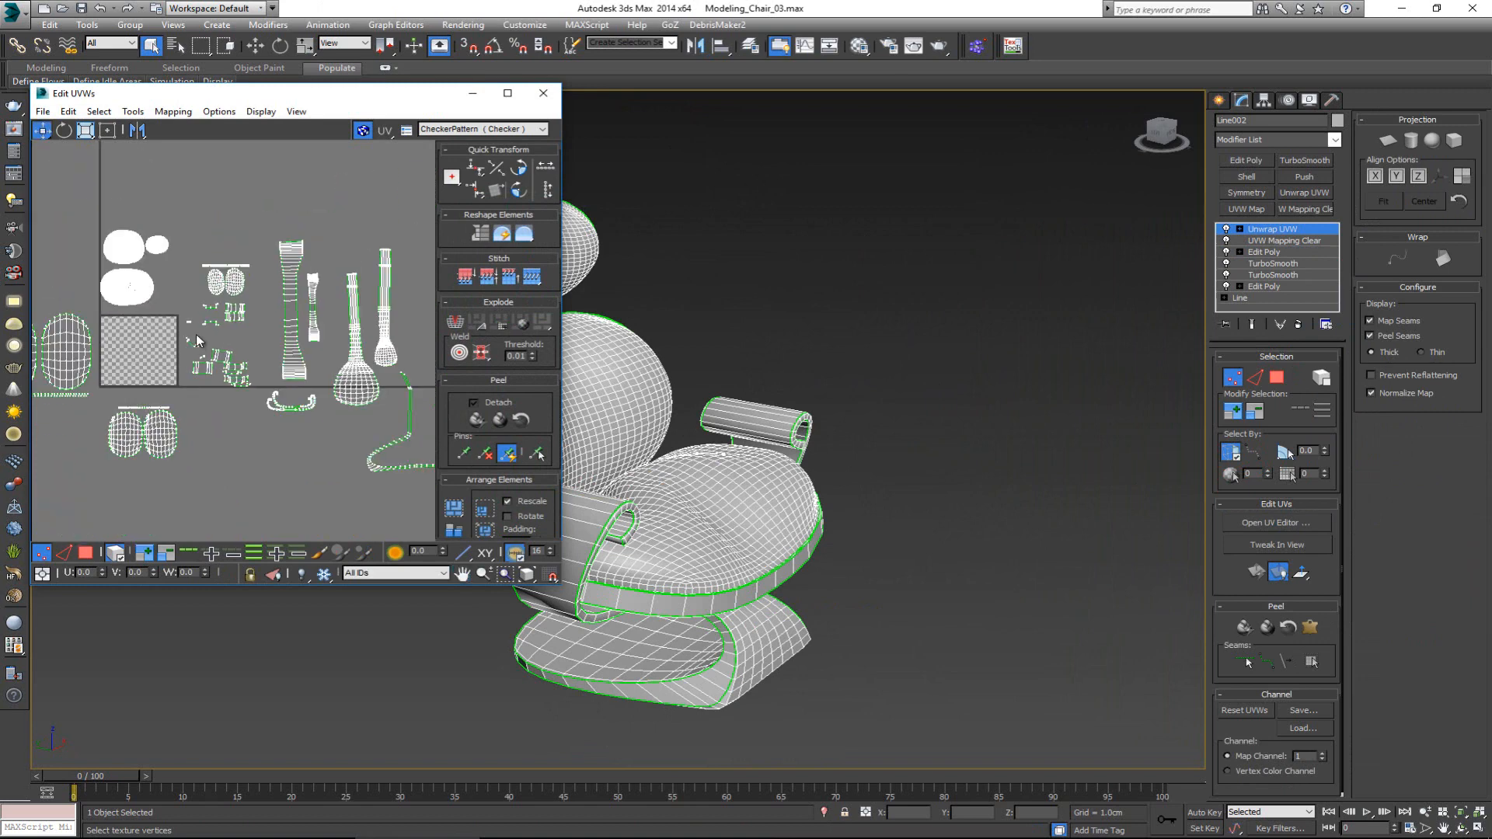
{"action": "scroll", "coordinate": [196, 339], "scroll_direction": "down", "scroll_amount": 3}
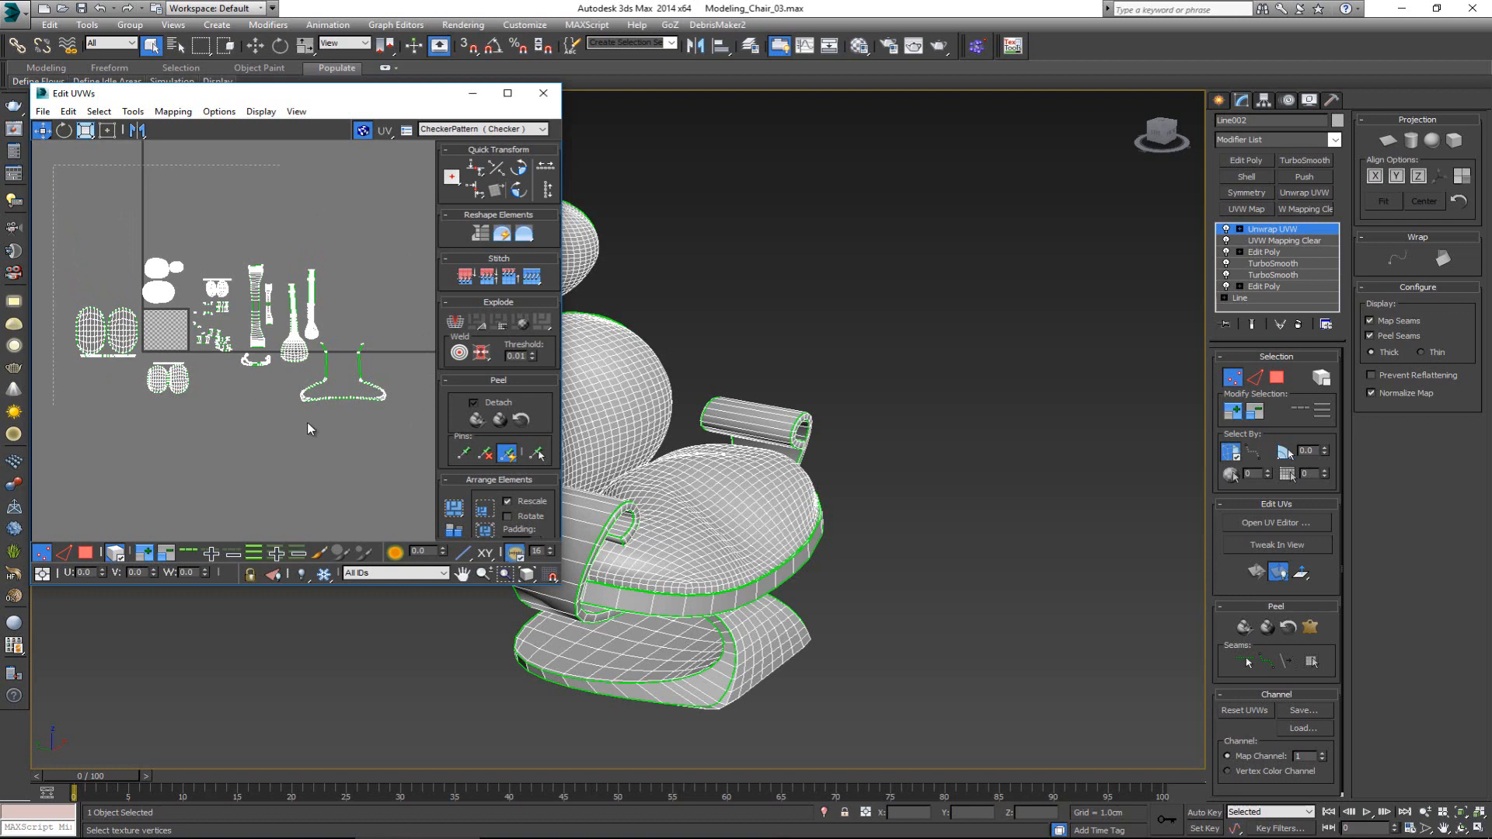
{"action": "left_click_drag", "start_coordinate": [439, 476], "coordinate": [440, 476]}
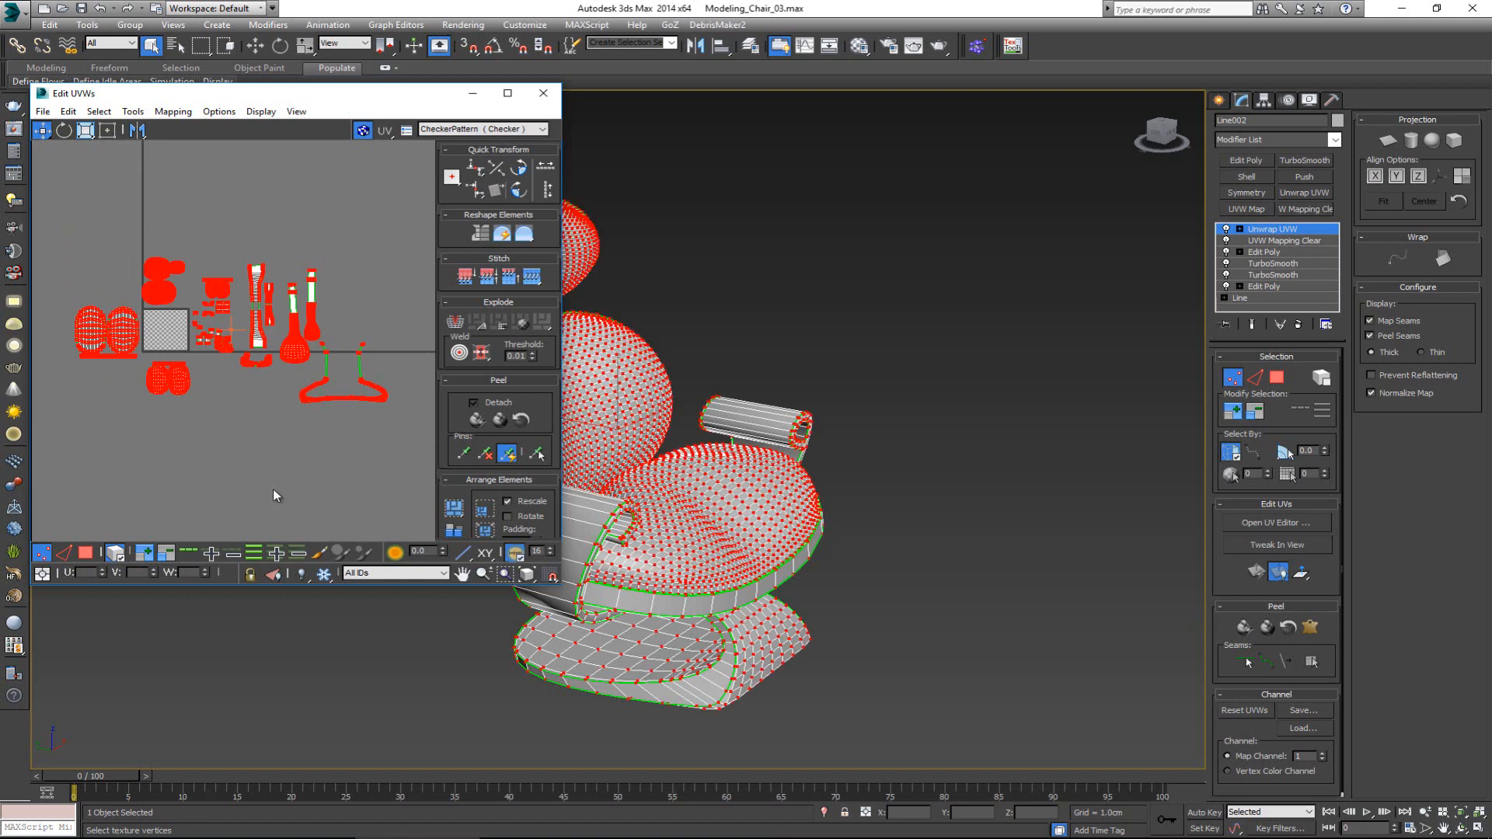
{"action": "key", "text": "3"}
{"action": "key", "text": "ctrl+a"}
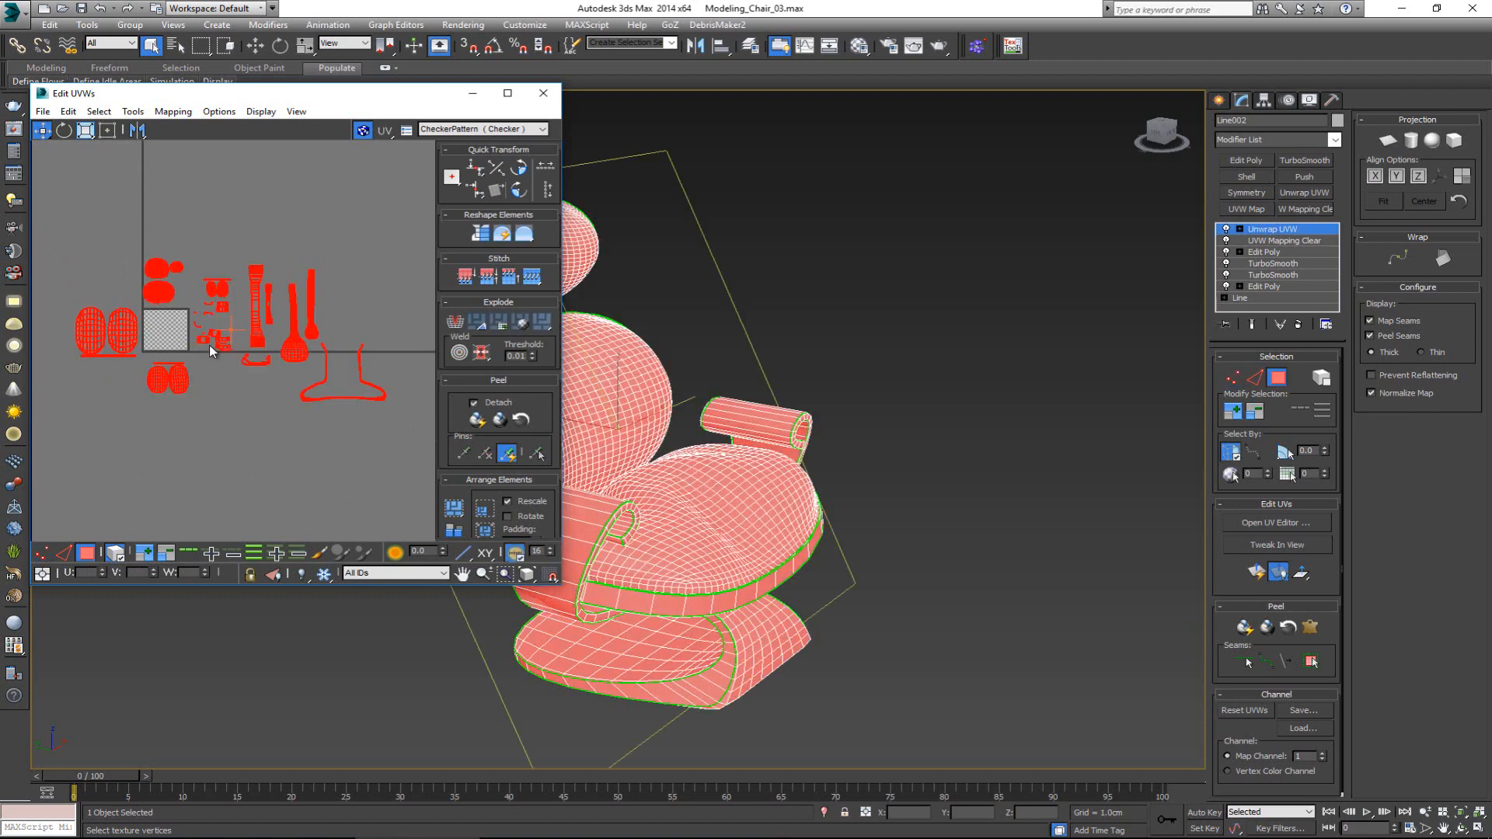
{"action": "scroll", "coordinate": [209, 345], "scroll_direction": "up", "scroll_amount": 5}
{"action": "scroll", "coordinate": [205, 344], "scroll_direction": "down", "scroll_amount": 6}
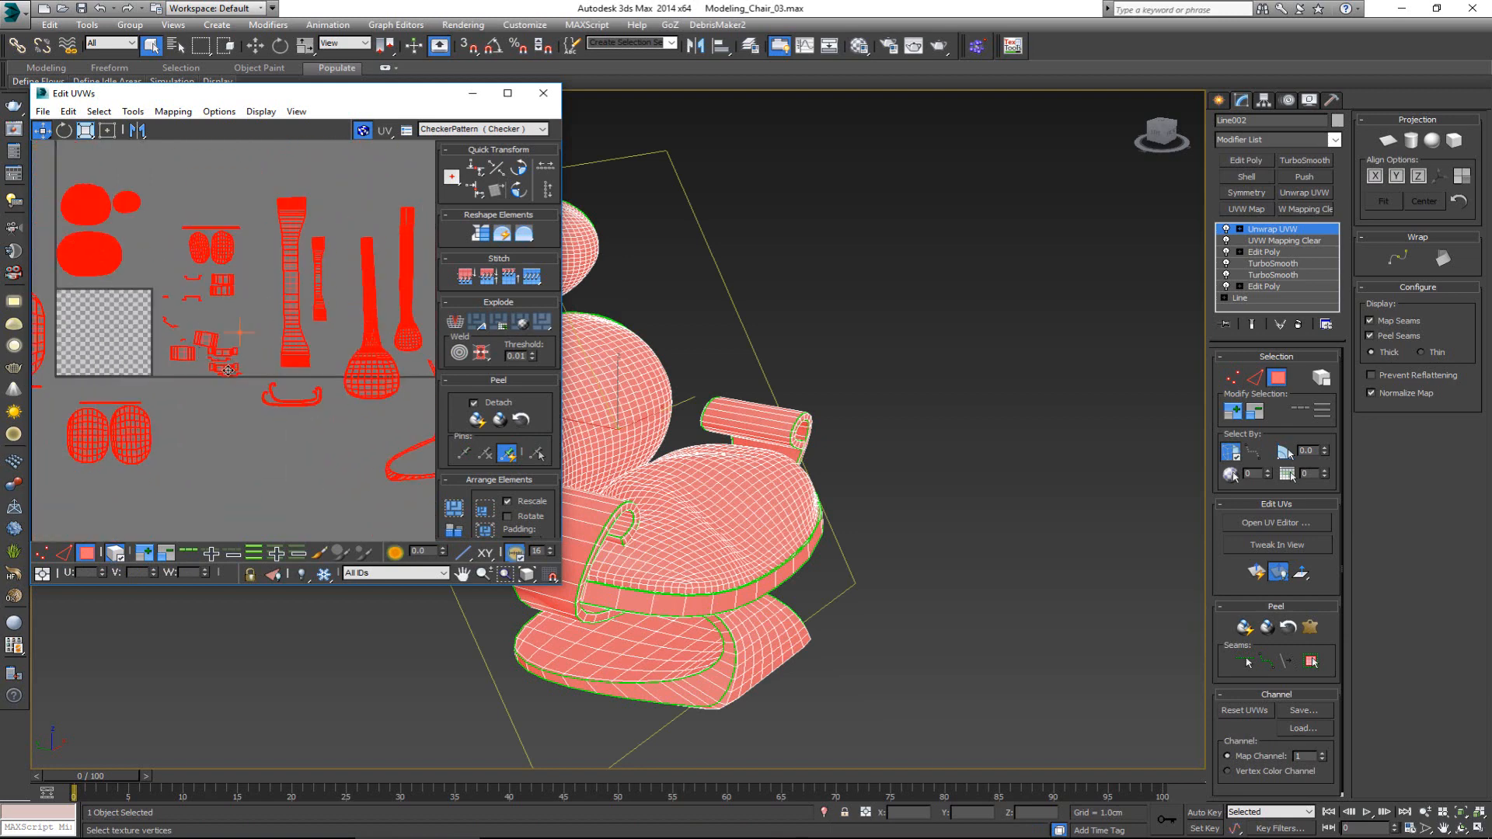
- Rescale all selected UV islands to matching proportions, pack them into the UV square, and clear the selection
{"action": "middle_click_drag", "start_coordinate": [227, 370], "coordinate": [247, 379]}
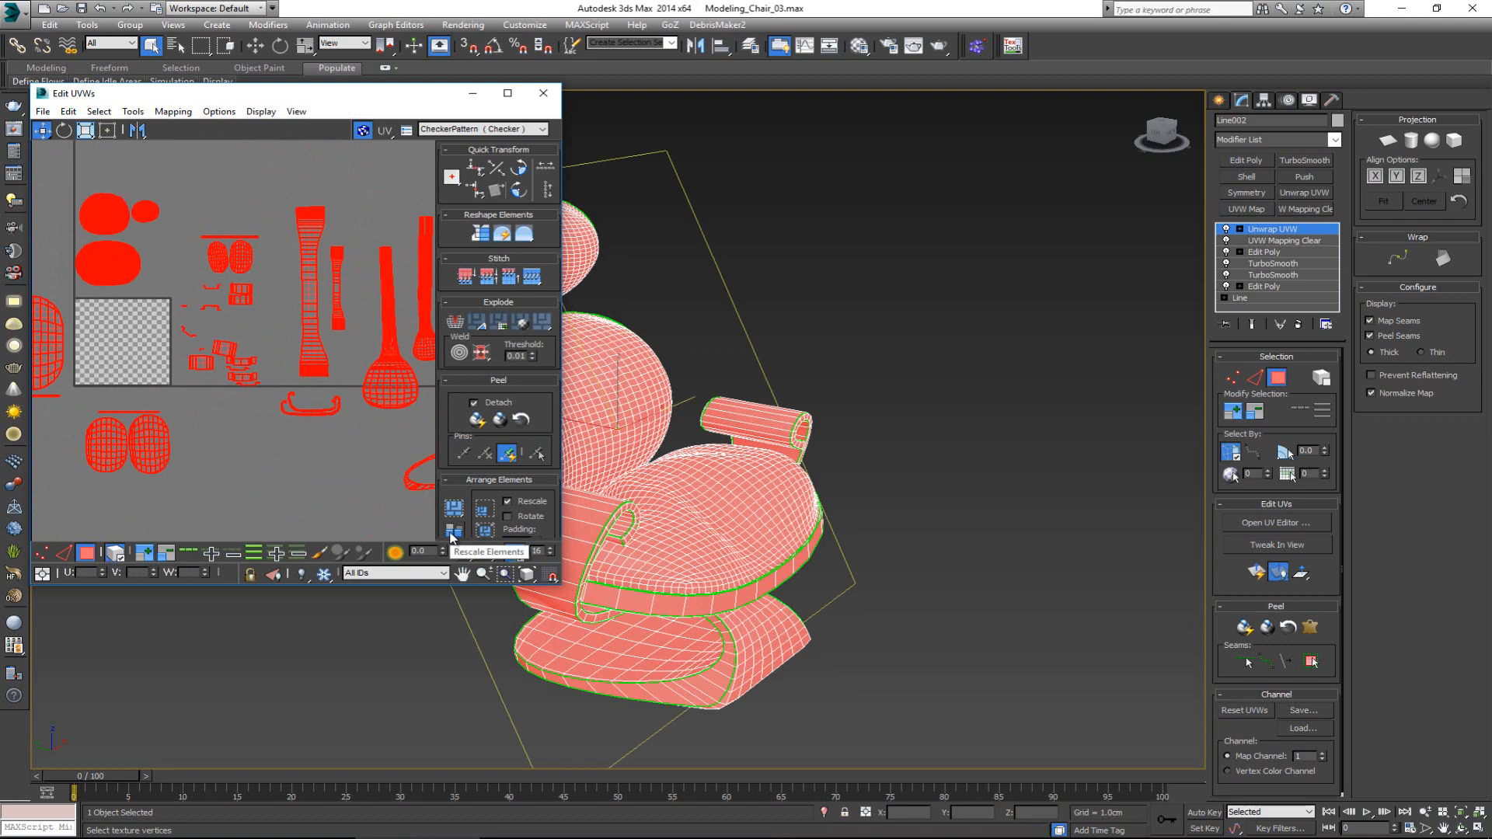
{"action": "scroll", "coordinate": [305, 435], "scroll_direction": "down", "scroll_amount": 2}
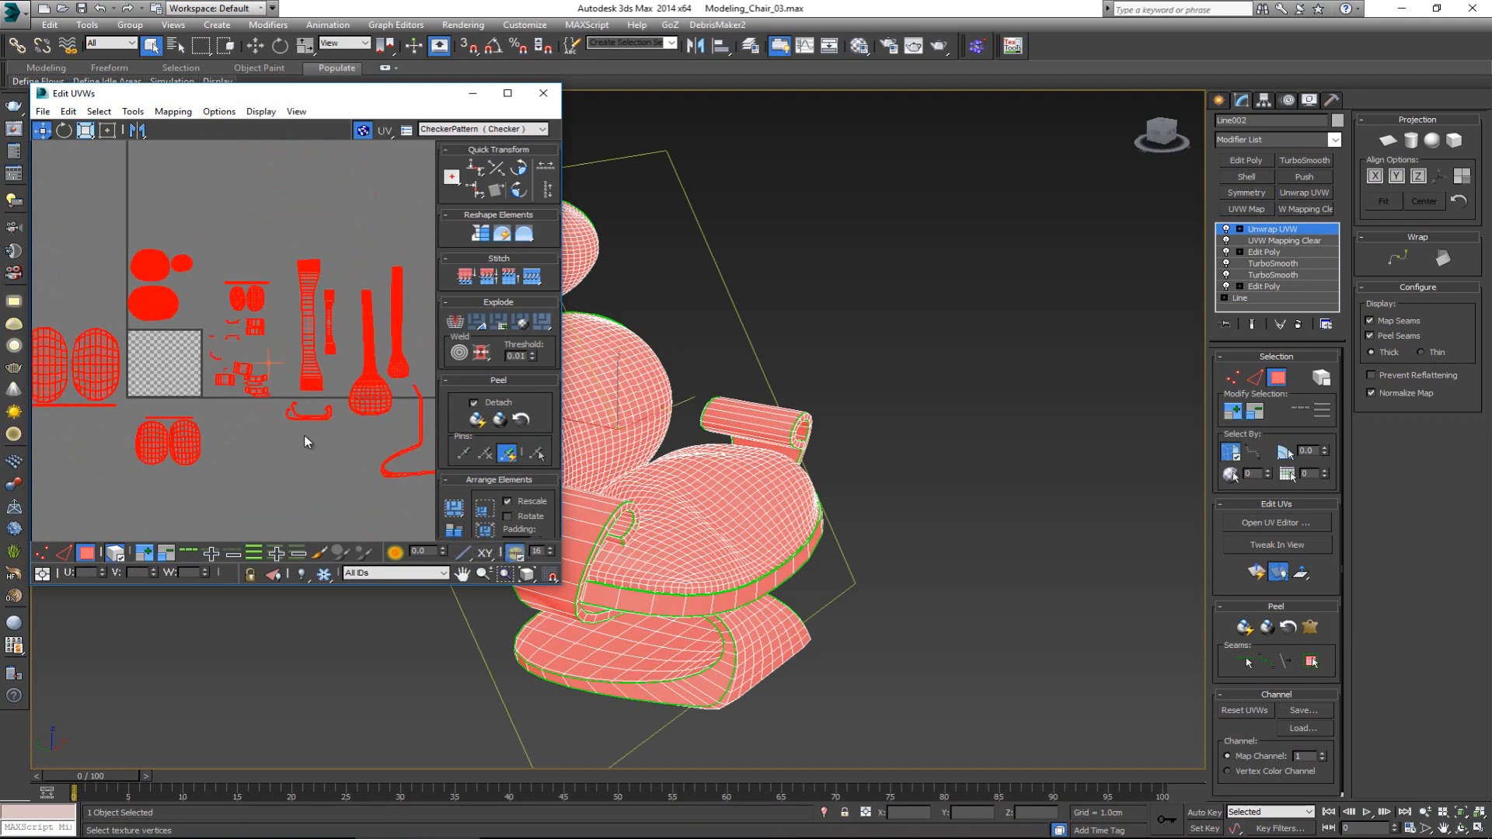
{"action": "left_click", "coordinate": [451, 533]}
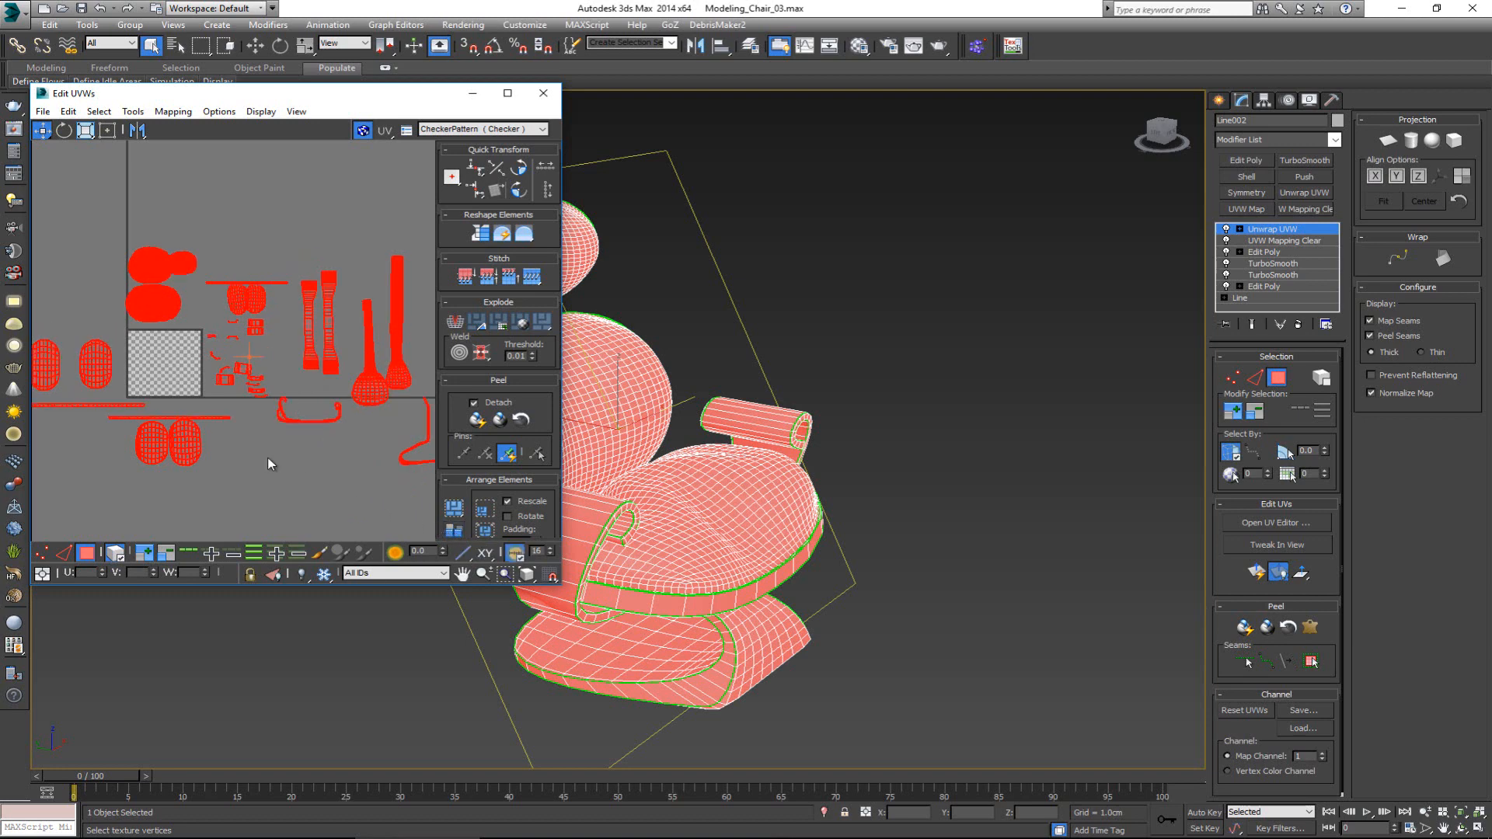
{"action": "left_click", "coordinate": [453, 509]}
{"action": "scroll", "coordinate": [138, 388], "scroll_direction": "up", "scroll_amount": 2}
{"action": "scroll", "coordinate": [138, 389], "scroll_direction": "up", "scroll_amount": 5}
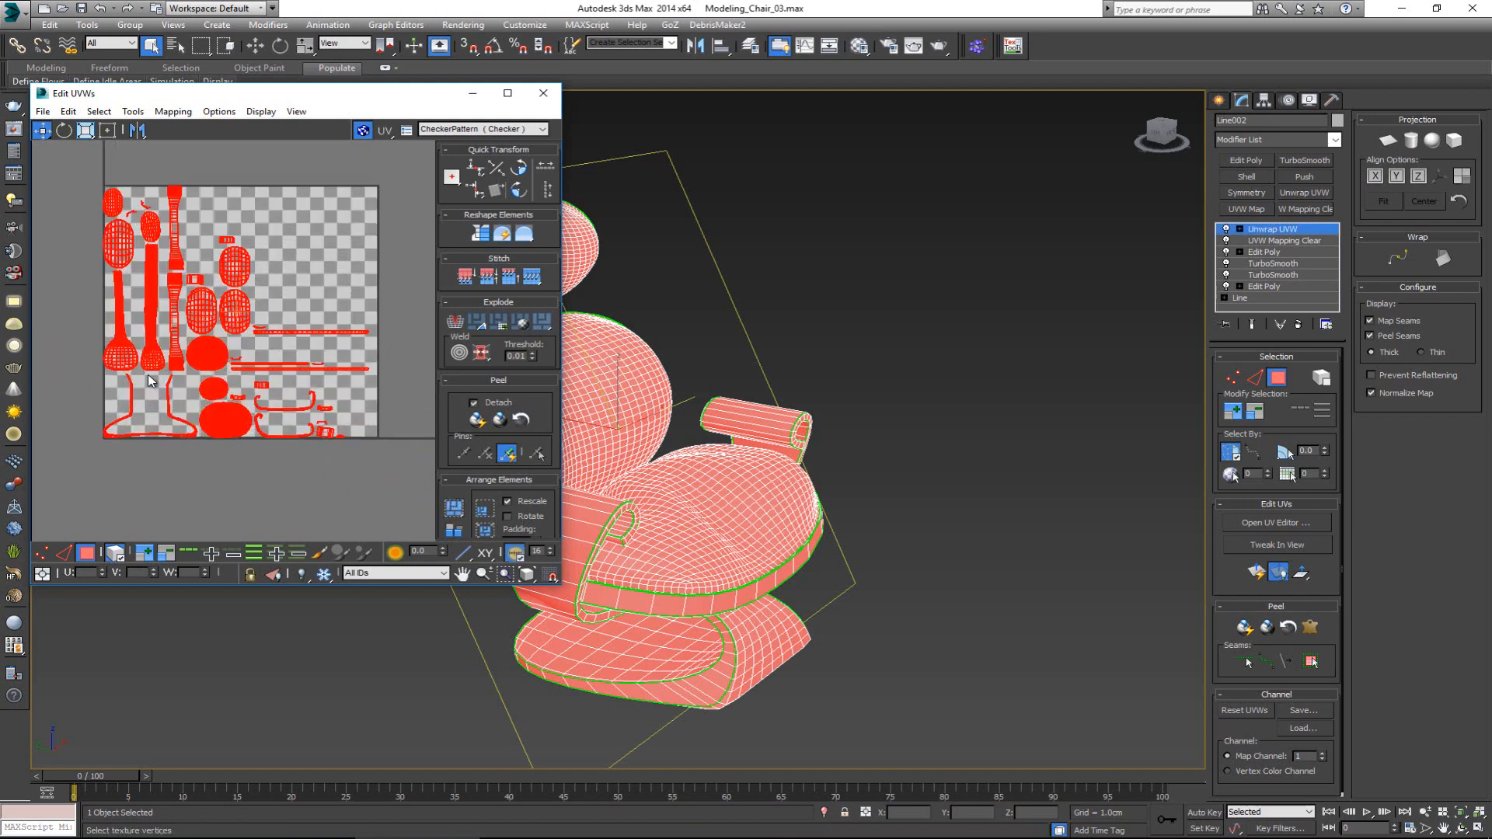
{"action": "left_click", "coordinate": [351, 216]}
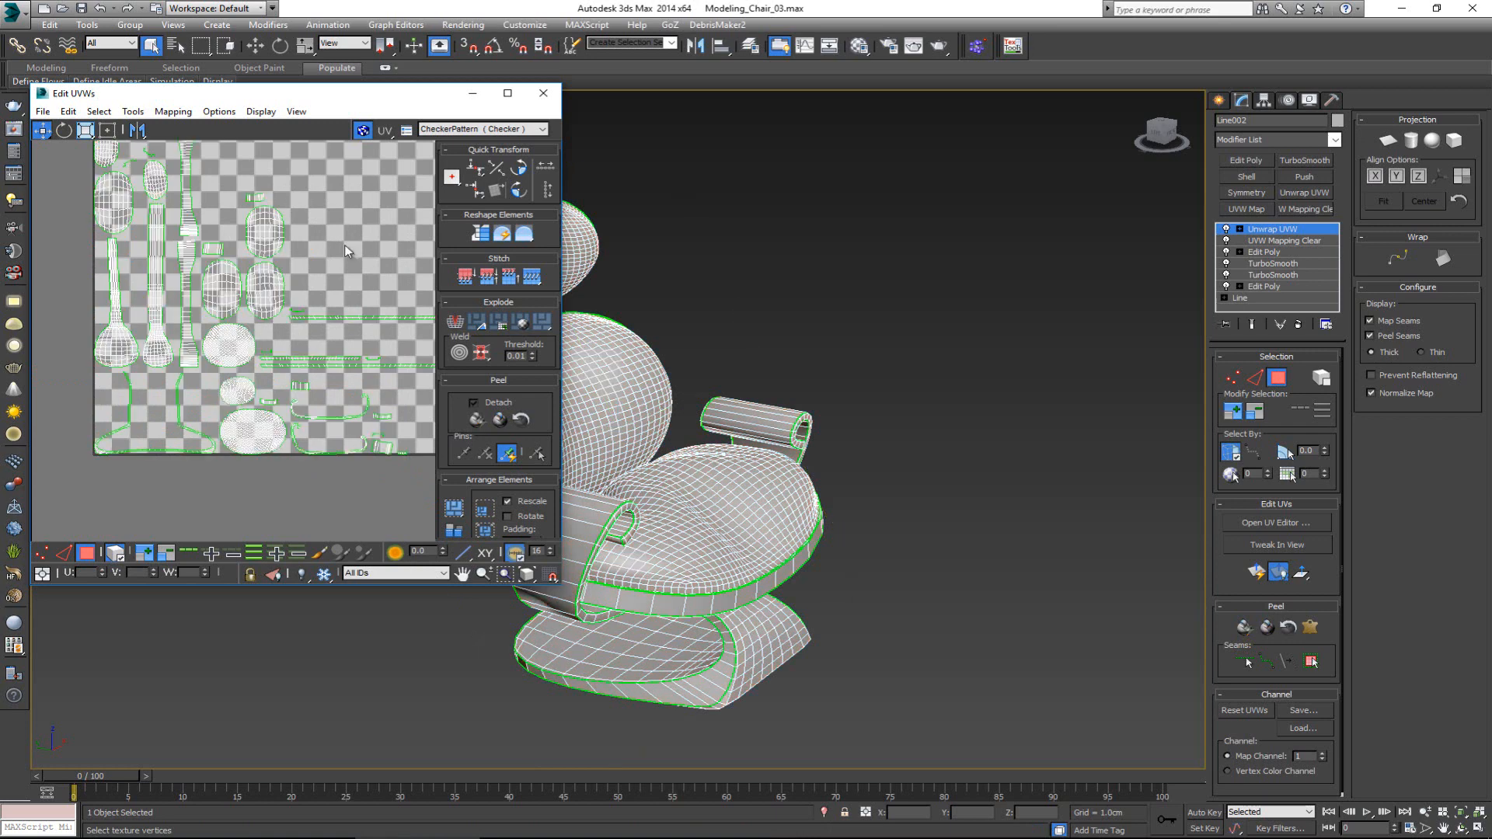
{"action": "middle_click_drag", "start_coordinate": [256, 302], "coordinate": [234, 337]}
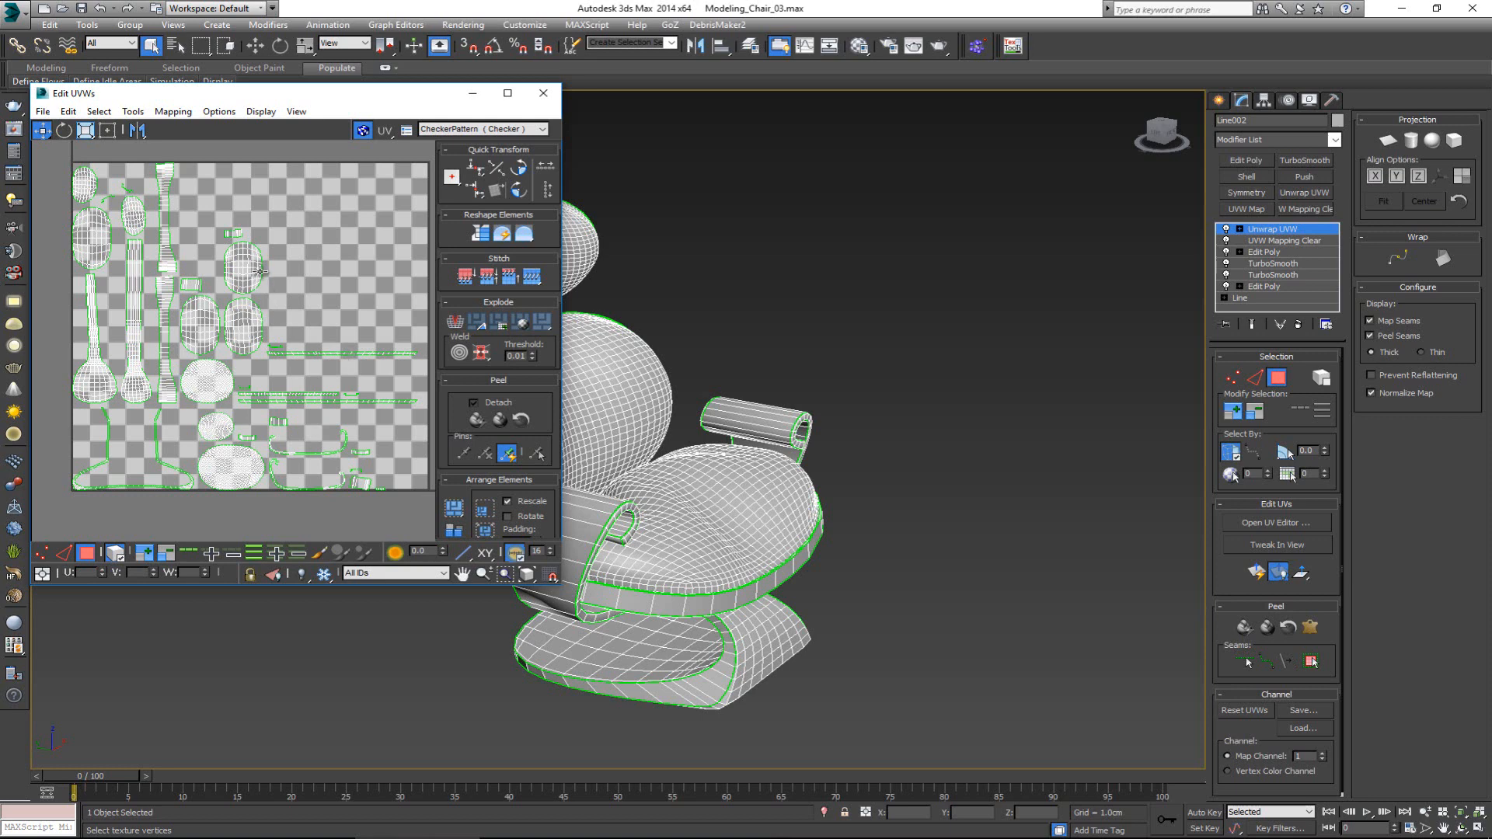
{"action": "middle_click_drag", "start_coordinate": [336, 293], "coordinate": [330, 285]}
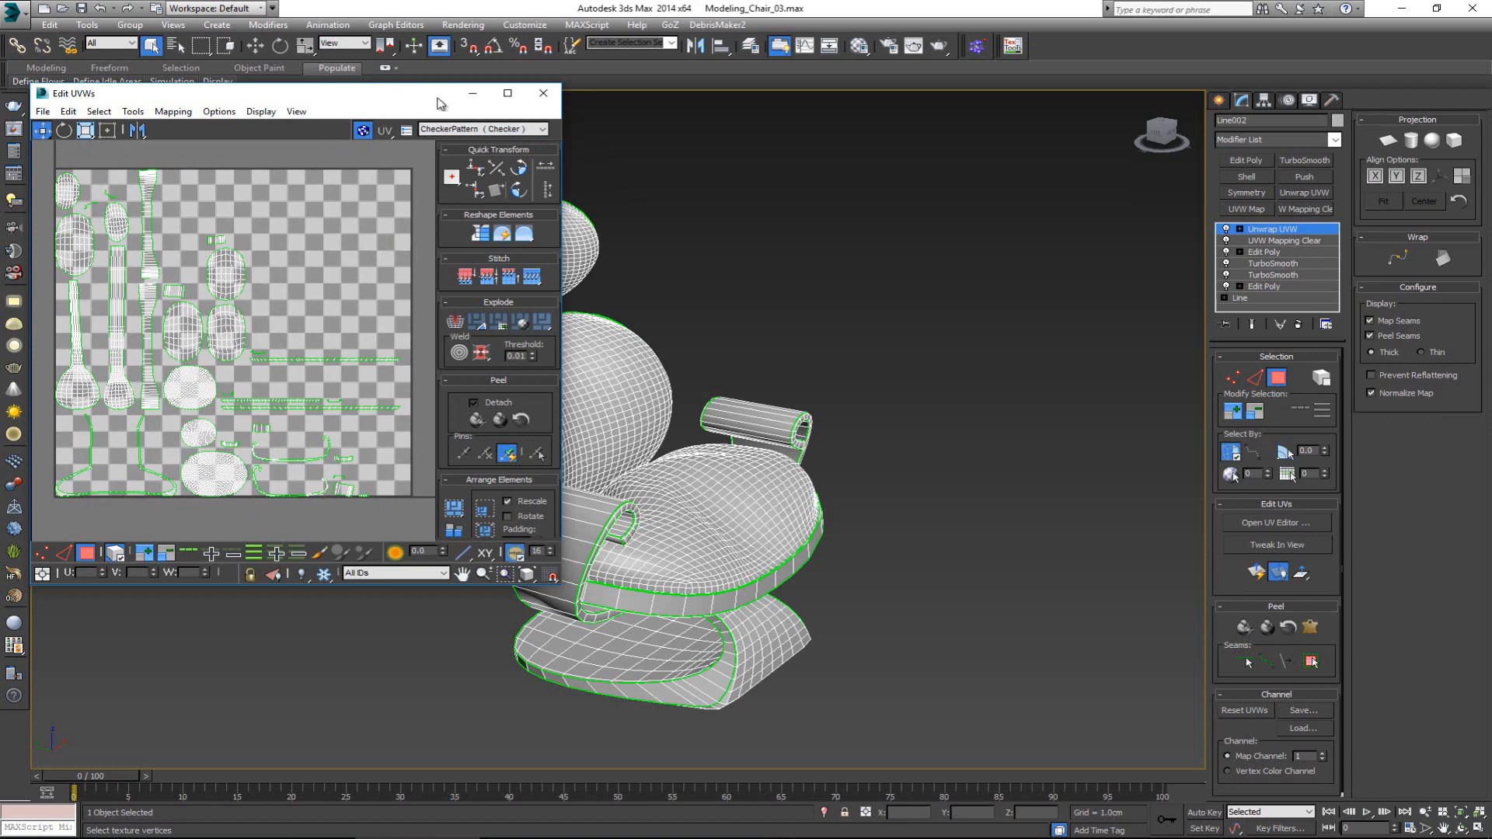
- Close the UV editor and leave the face sub-object level of the Unwrap UVW modifier
{"action": "left_click_drag", "start_coordinate": [439, 104], "coordinate": [494, 164]}
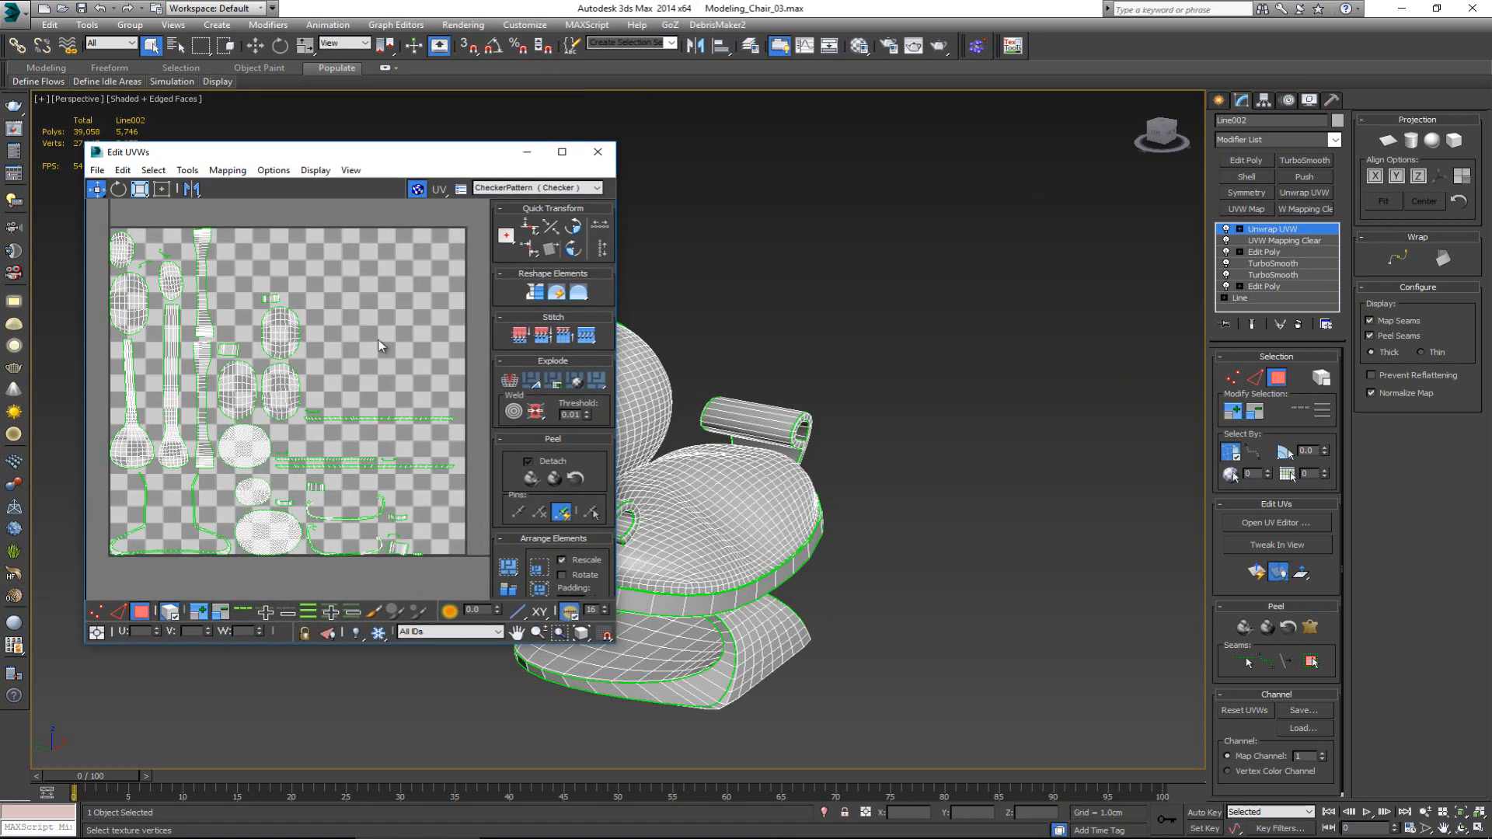
{"action": "scroll", "coordinate": [381, 345], "scroll_direction": "down", "scroll_amount": 2}
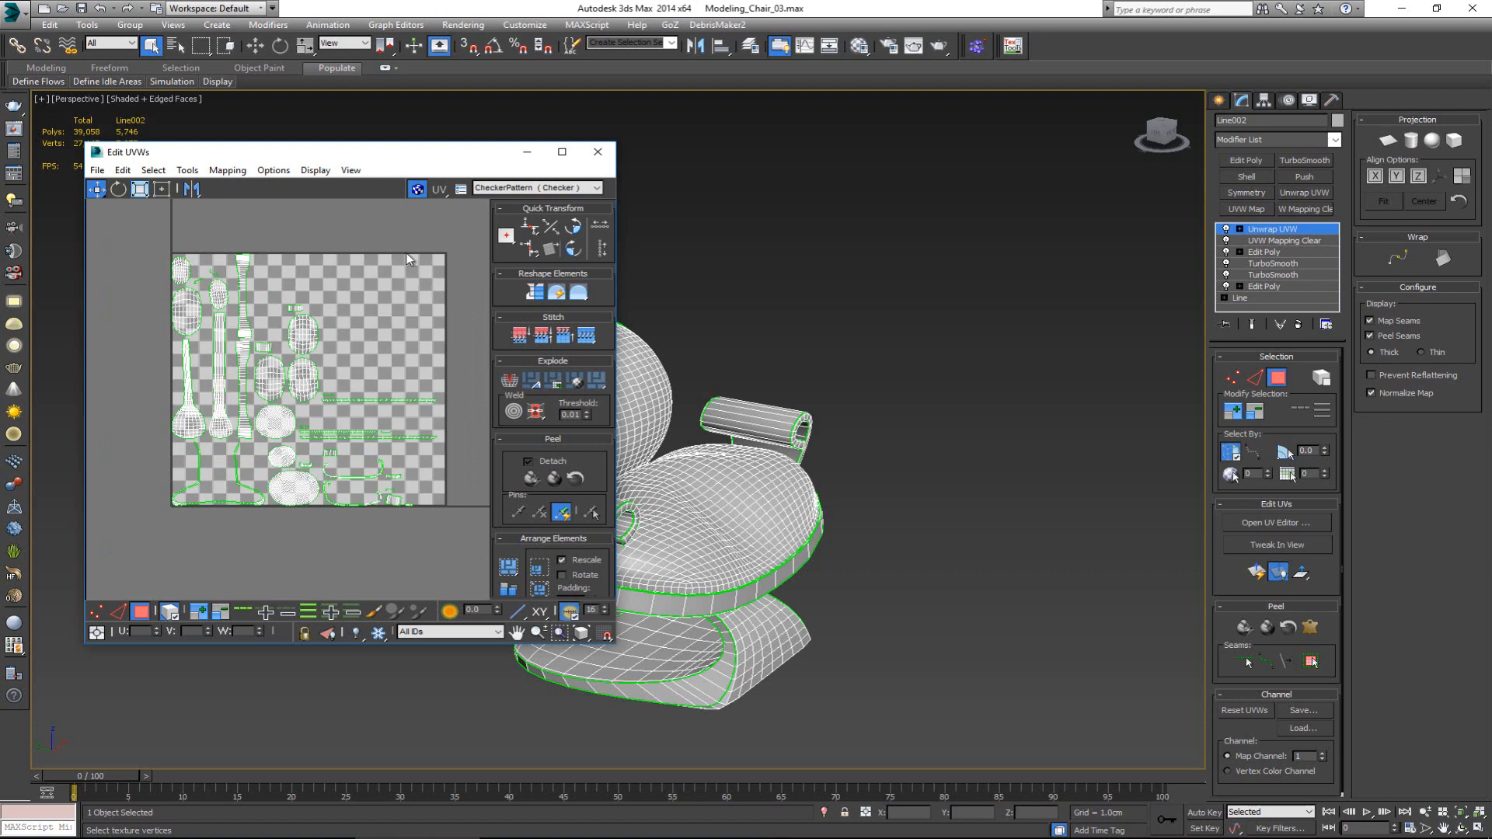
{"action": "left_click_drag", "start_coordinate": [404, 153], "coordinate": [0, 138]}
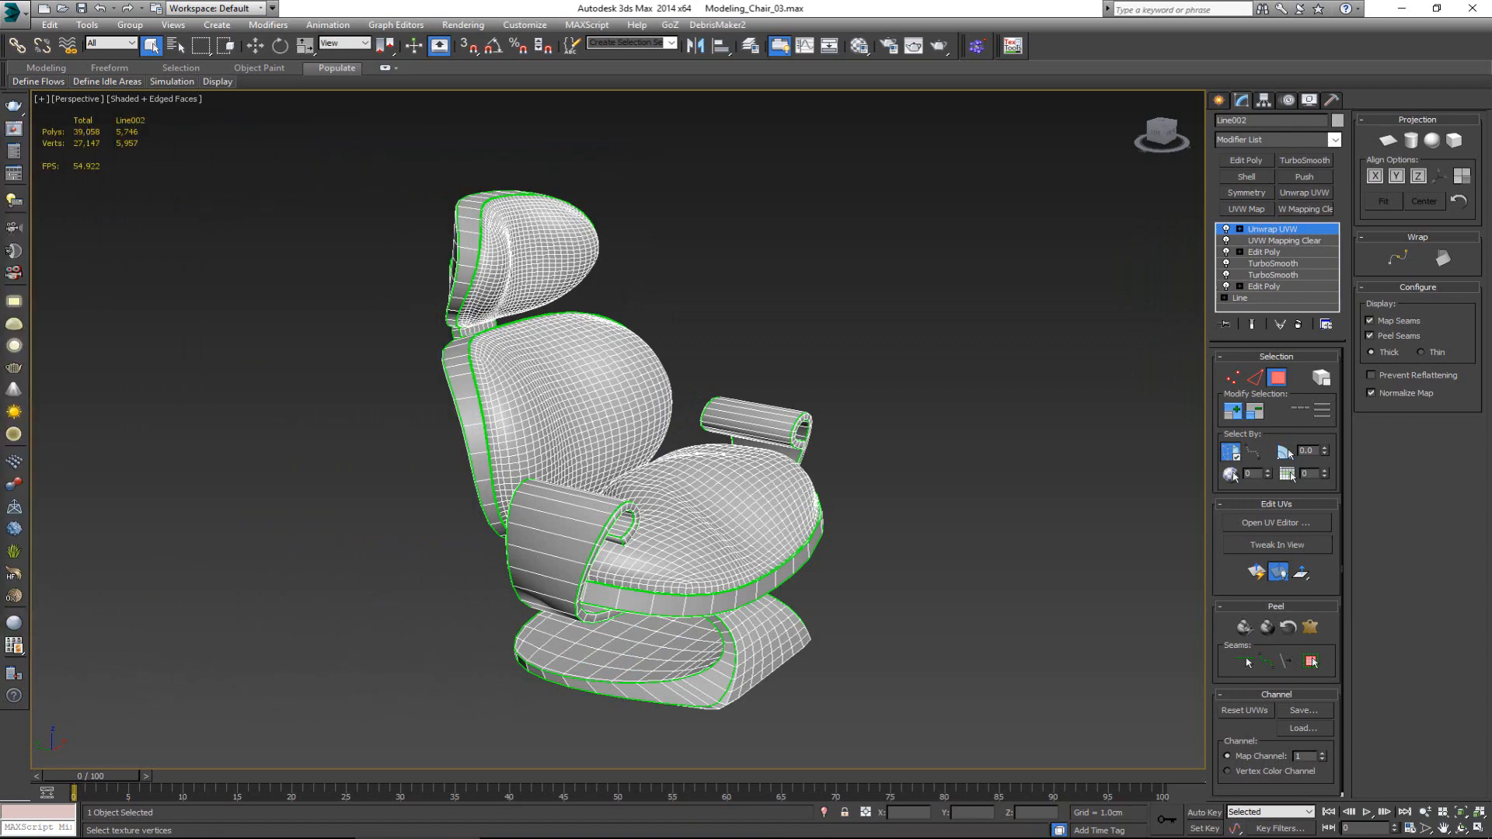
{"action": "middle_click_drag", "start_coordinate": [575, 364], "coordinate": [537, 334], "text": "alt"}
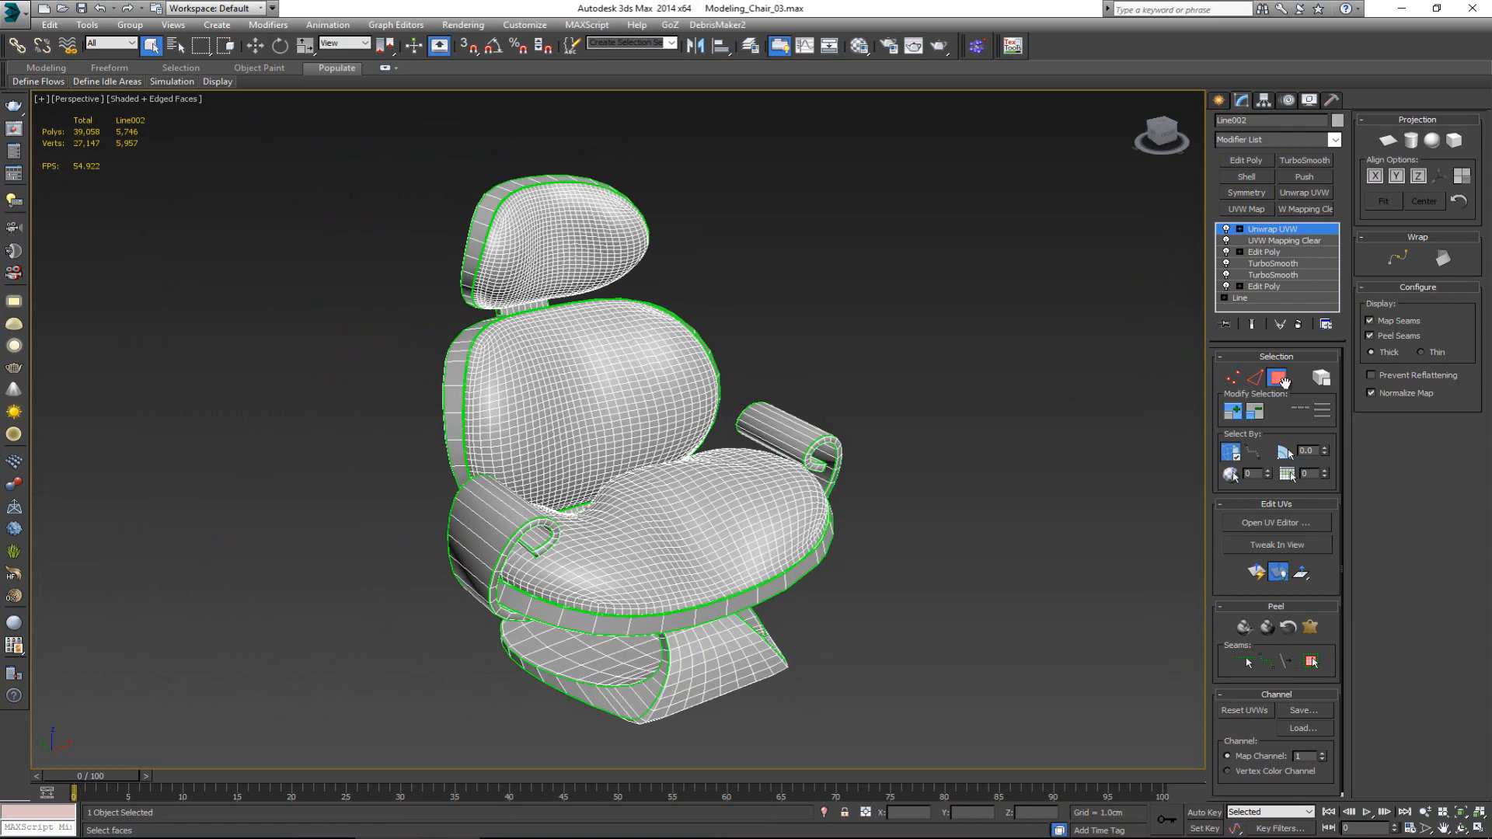
{"action": "left_click", "coordinate": [1277, 378]}
{"action": "middle_click_drag", "start_coordinate": [595, 441], "coordinate": [623, 425], "text": "alt"}
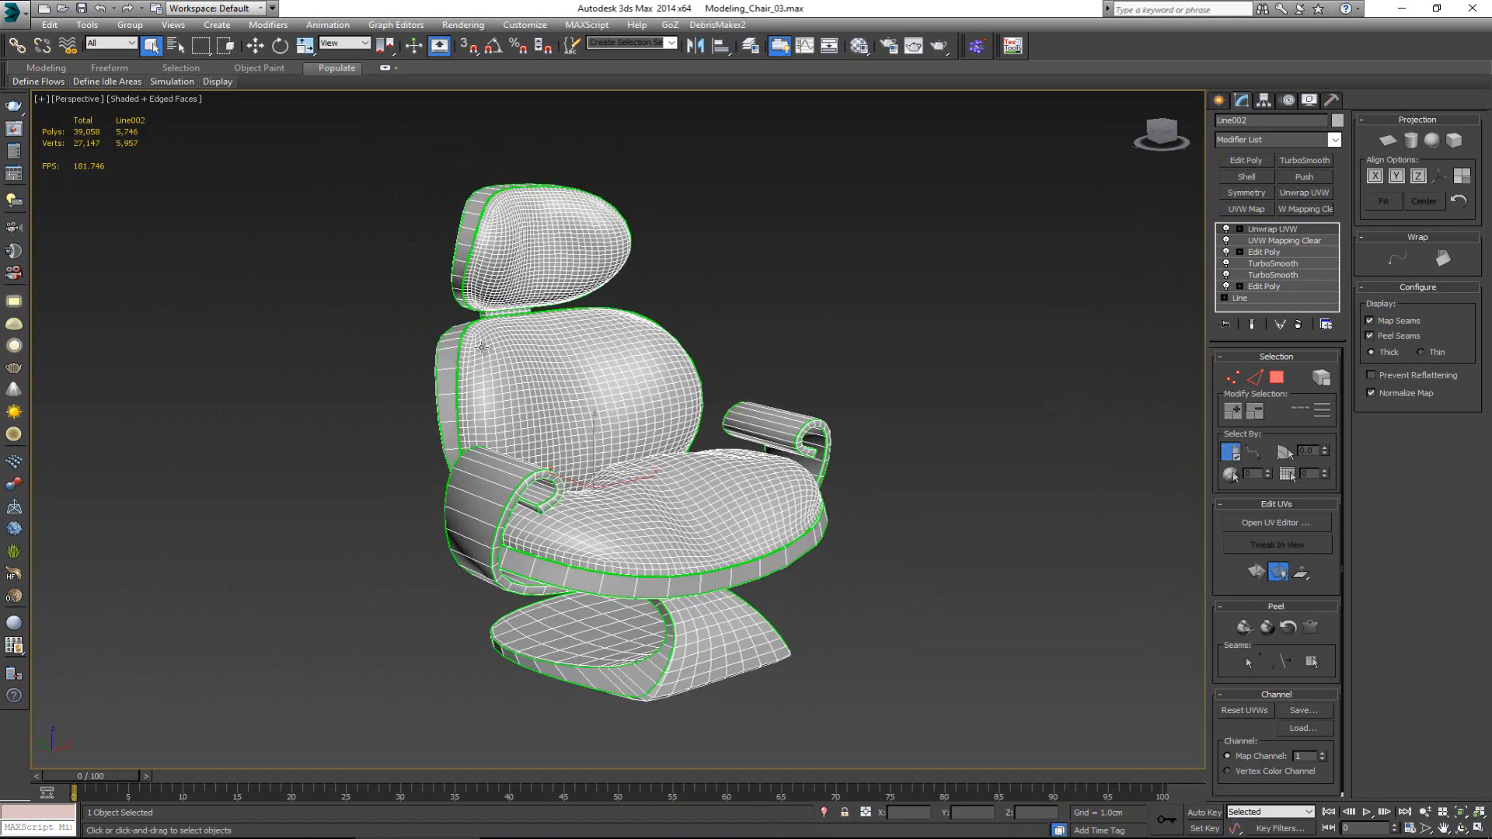
{"action": "middle_click_drag", "start_coordinate": [464, 376], "coordinate": [619, 380], "text": "alt"}
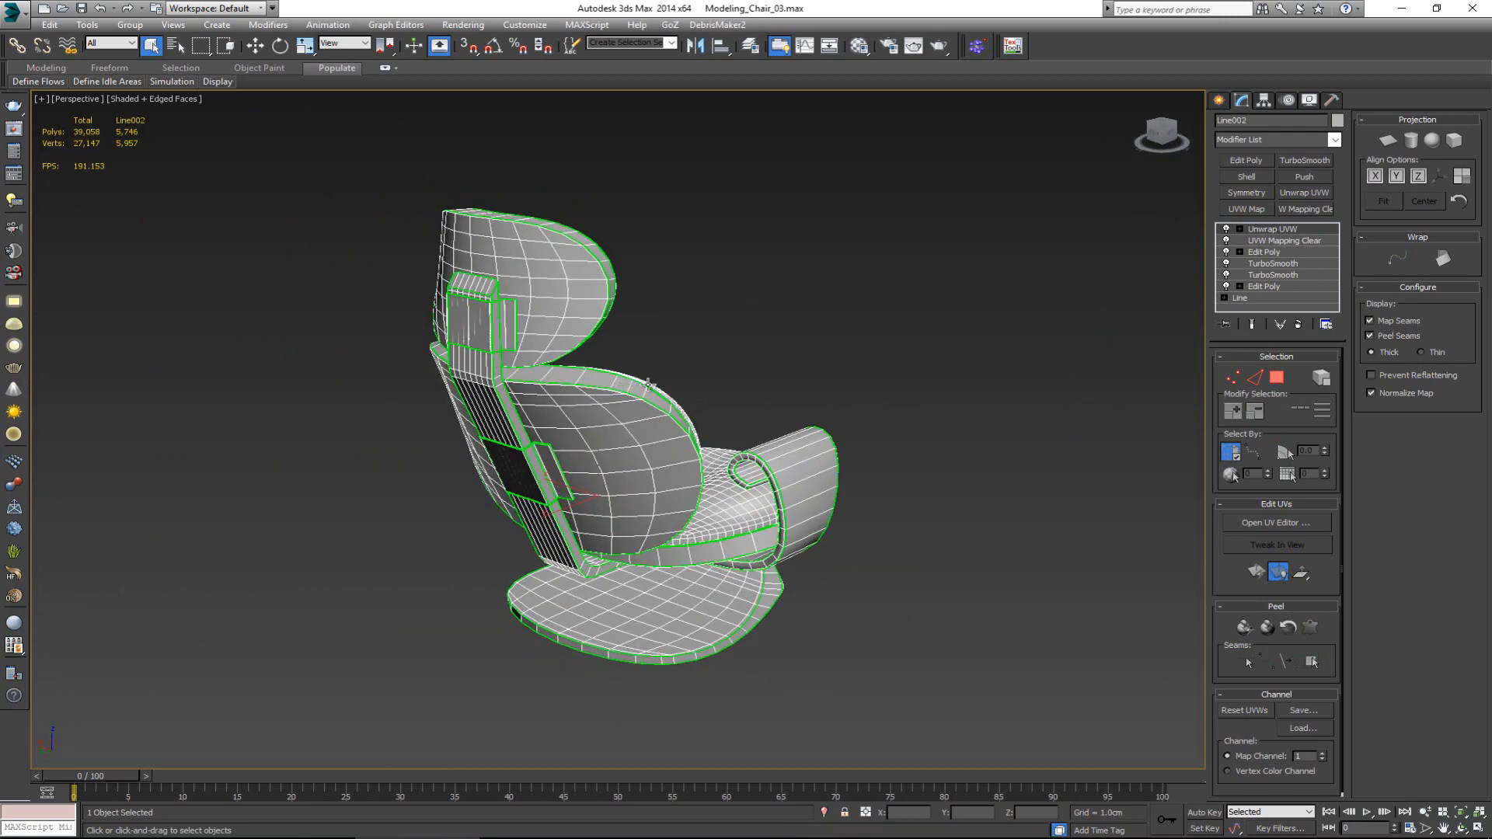
- Open the Material Editor and assign Material #1 to the chair
{"action": "key", "text": "m"}
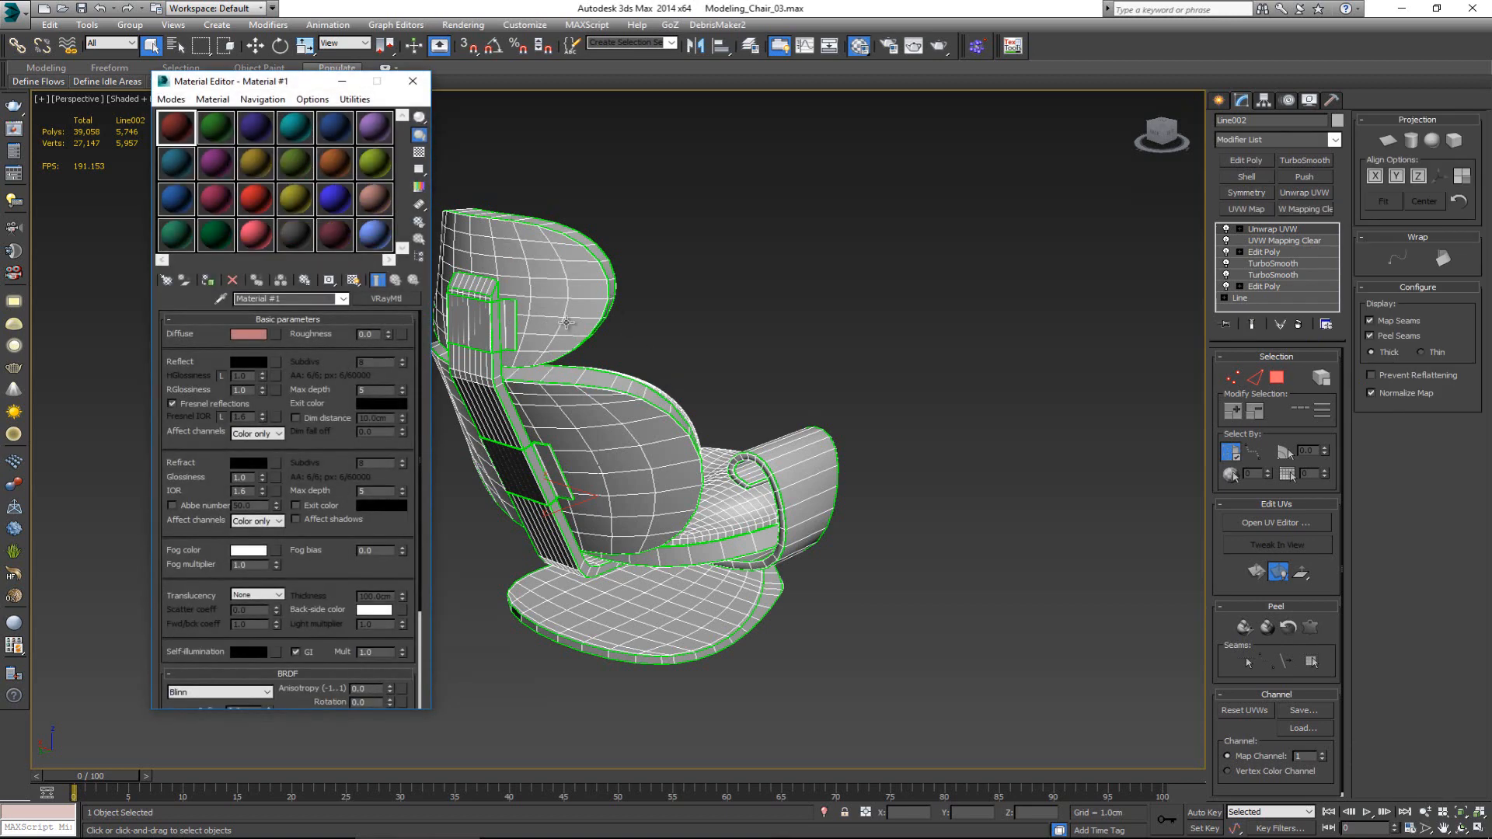
{"action": "middle_click_drag", "start_coordinate": [587, 404], "coordinate": [534, 327], "text": "alt"}
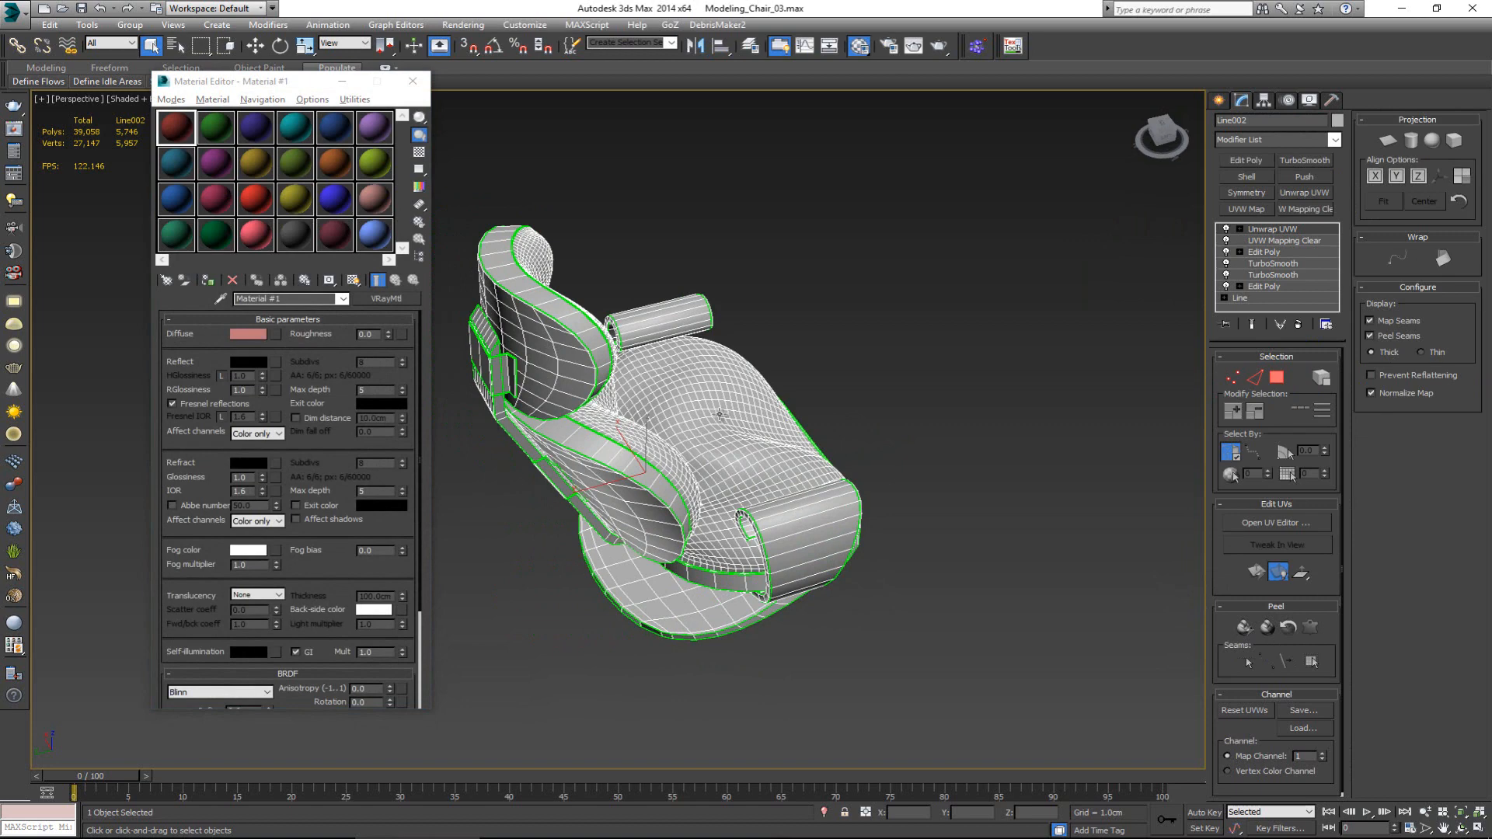
{"action": "middle_click_drag", "start_coordinate": [522, 313], "coordinate": [440, 207], "text": "alt"}
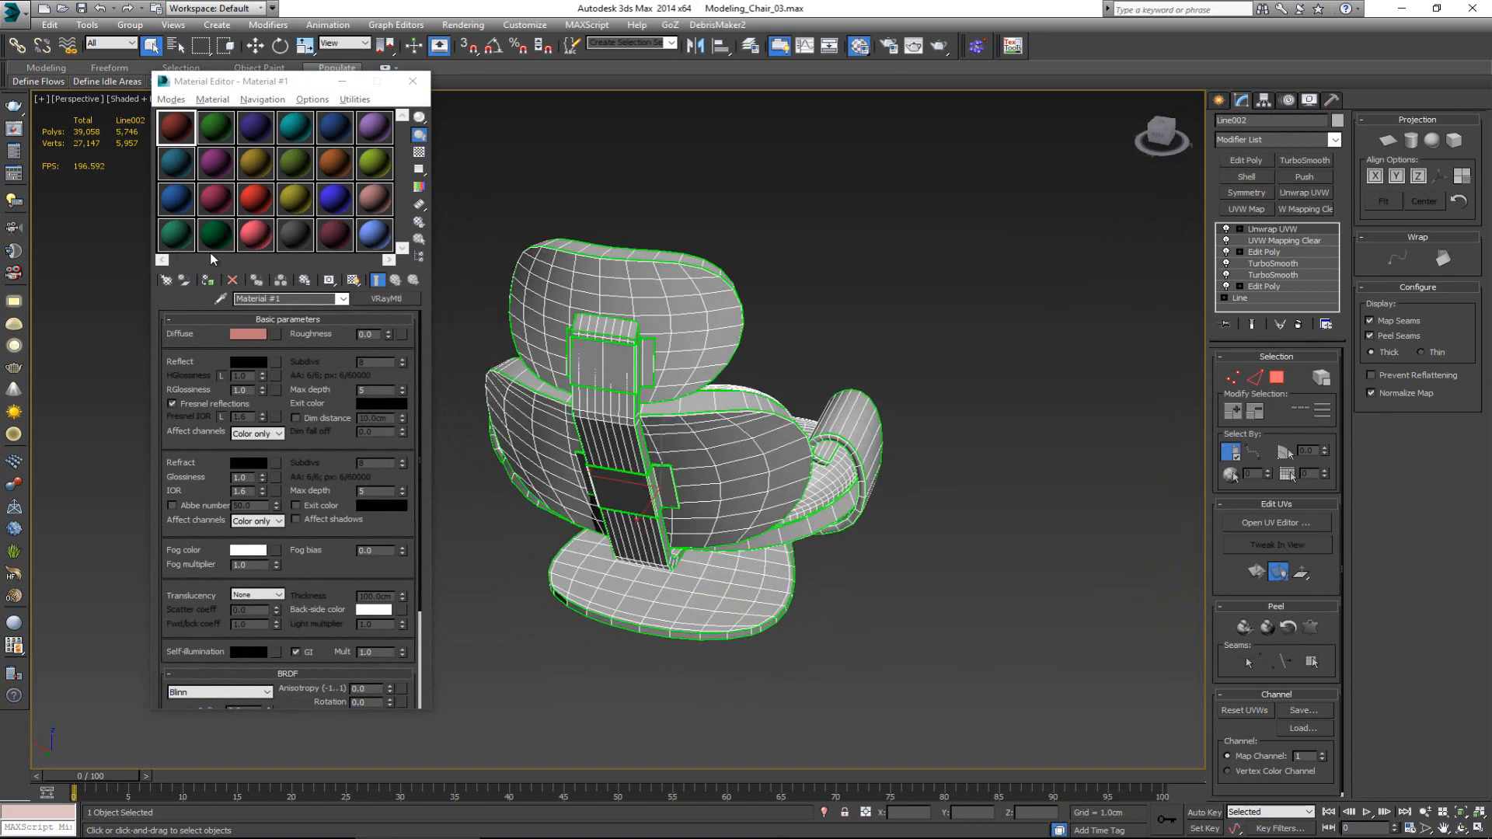
{"action": "left_click", "coordinate": [208, 281]}
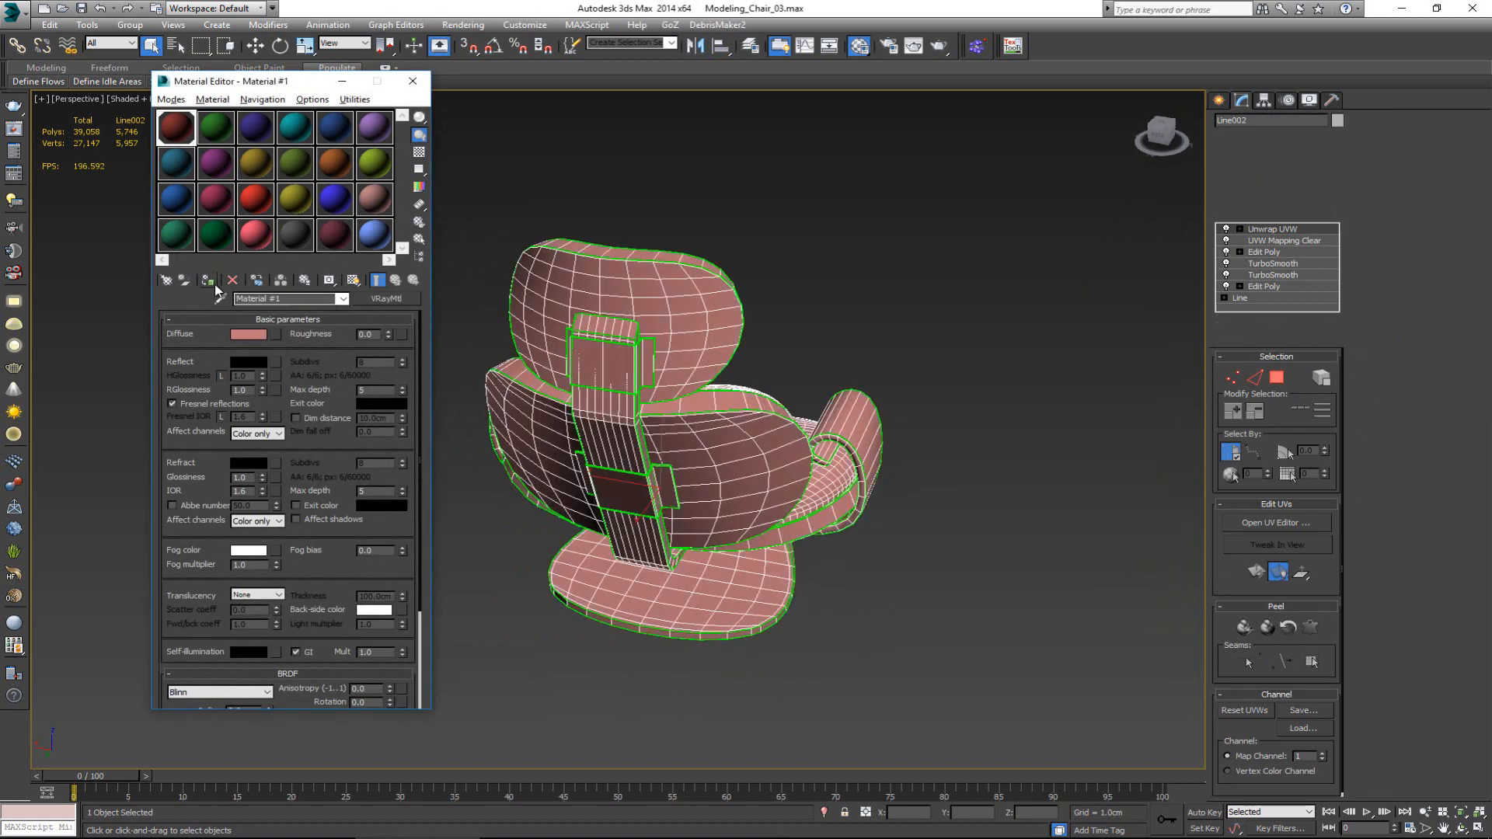
{"action": "middle_click_drag", "start_coordinate": [720, 393], "coordinate": [568, 386], "text": "alt"}
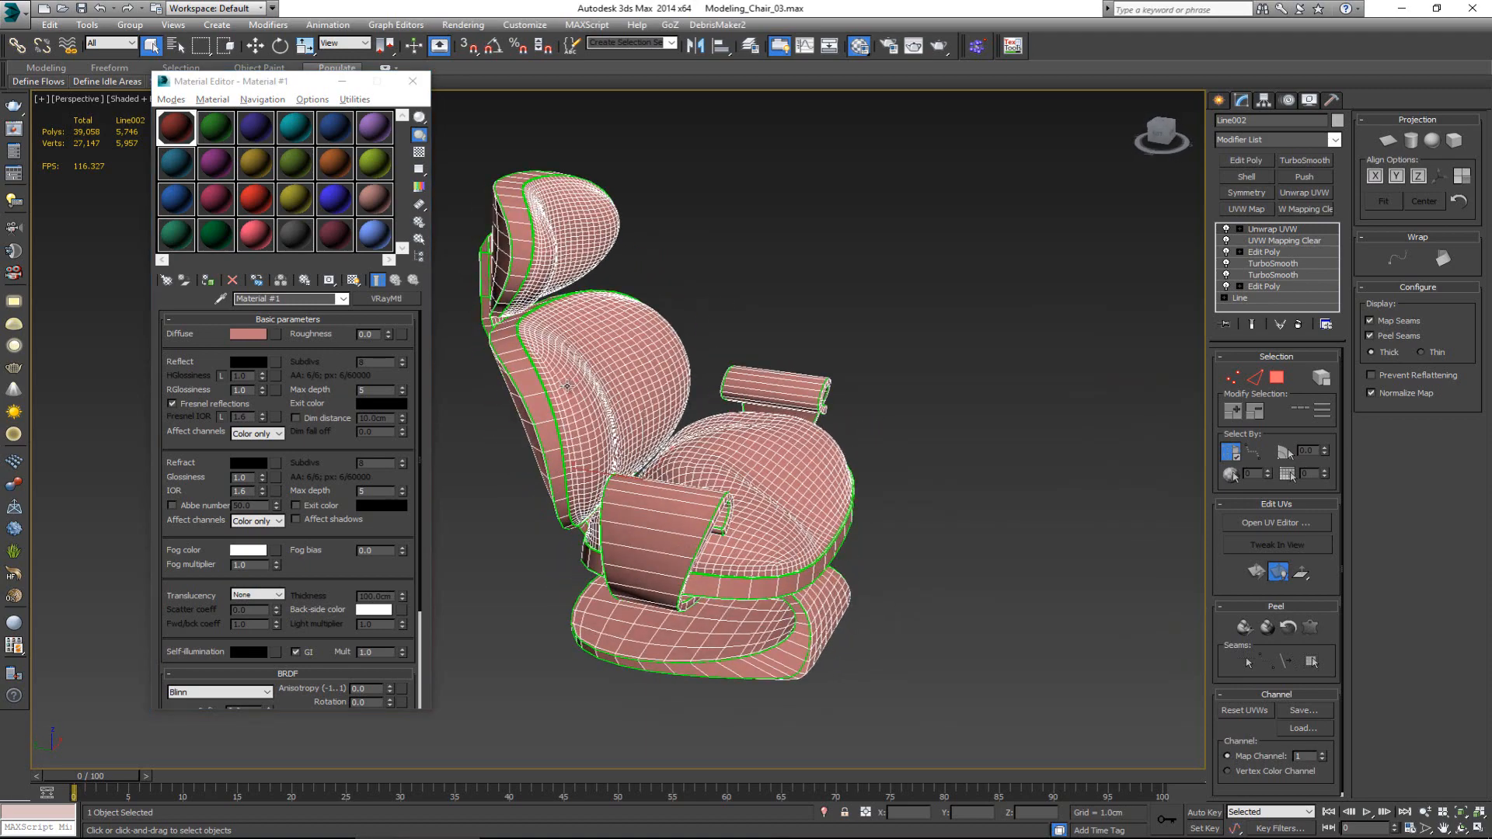
- Add the wood texture as Material #1's diffuse map and show the textured material in the viewport
{"action": "left_click", "coordinate": [275, 334]}
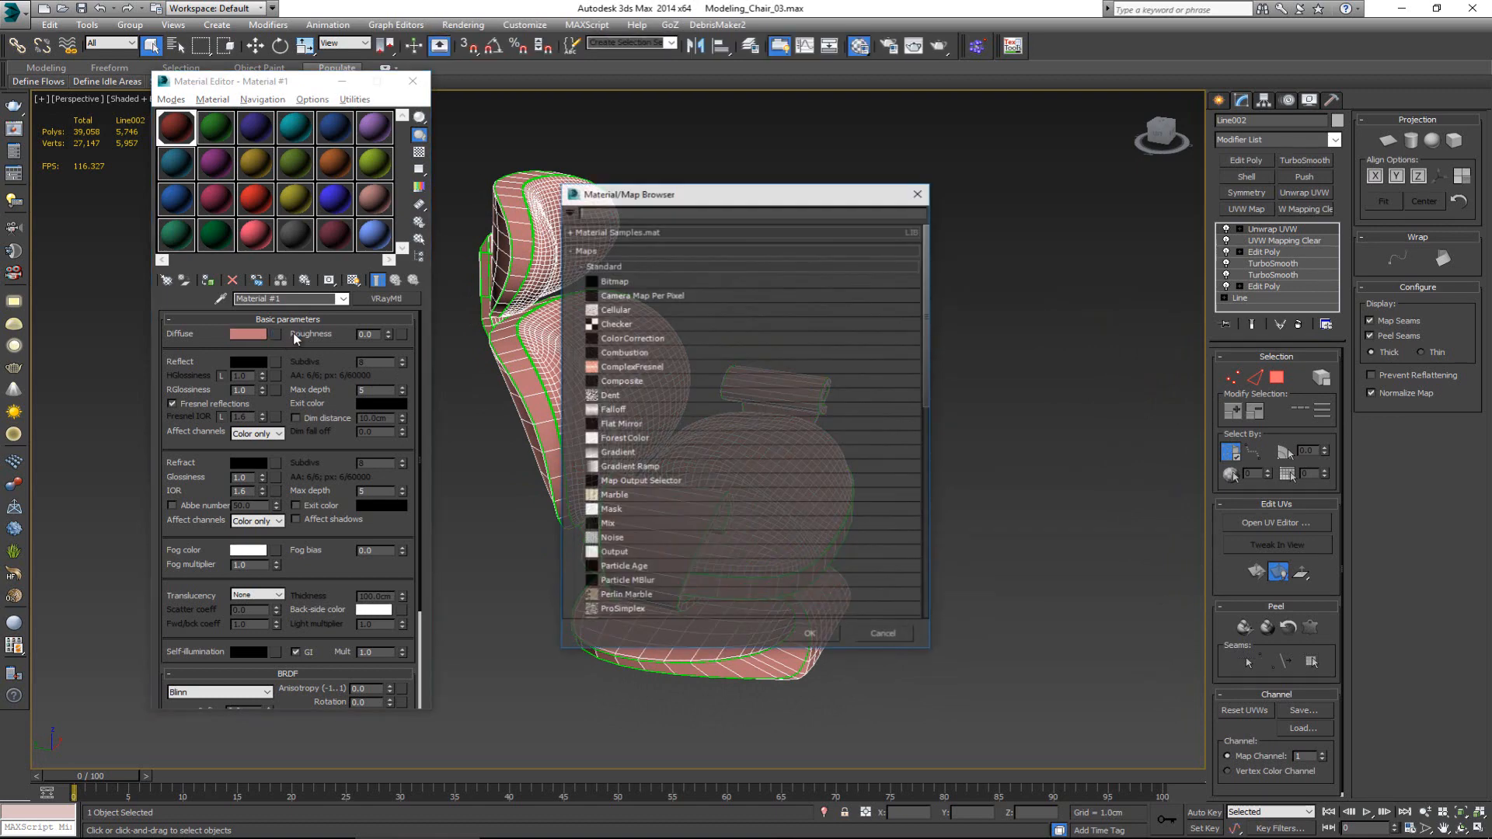
{"action": "left_click", "coordinate": [918, 193]}
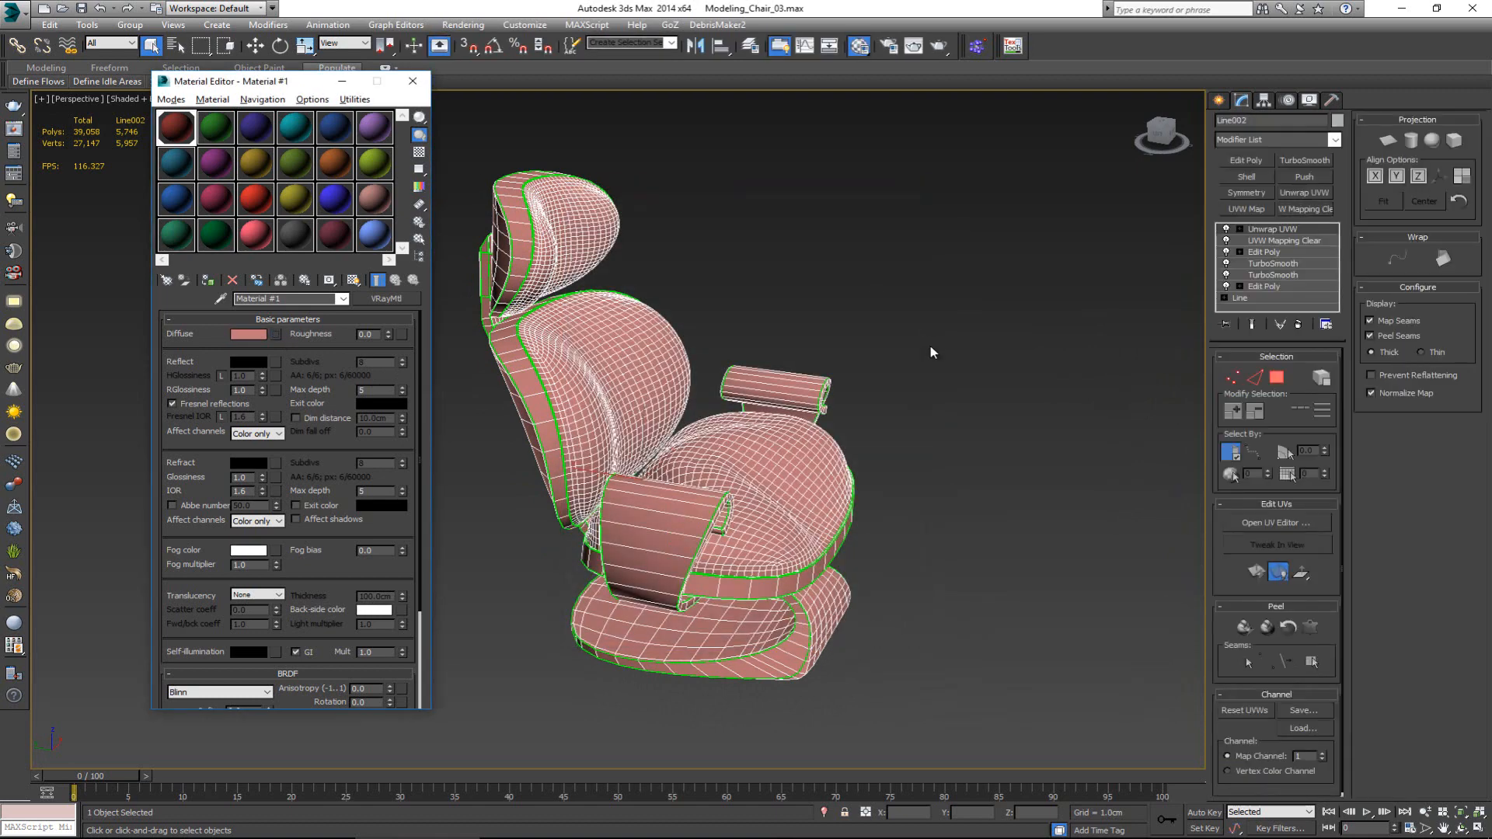
{"action": "middle_click_drag", "start_coordinate": [683, 399], "coordinate": [774, 405], "text": "alt"}
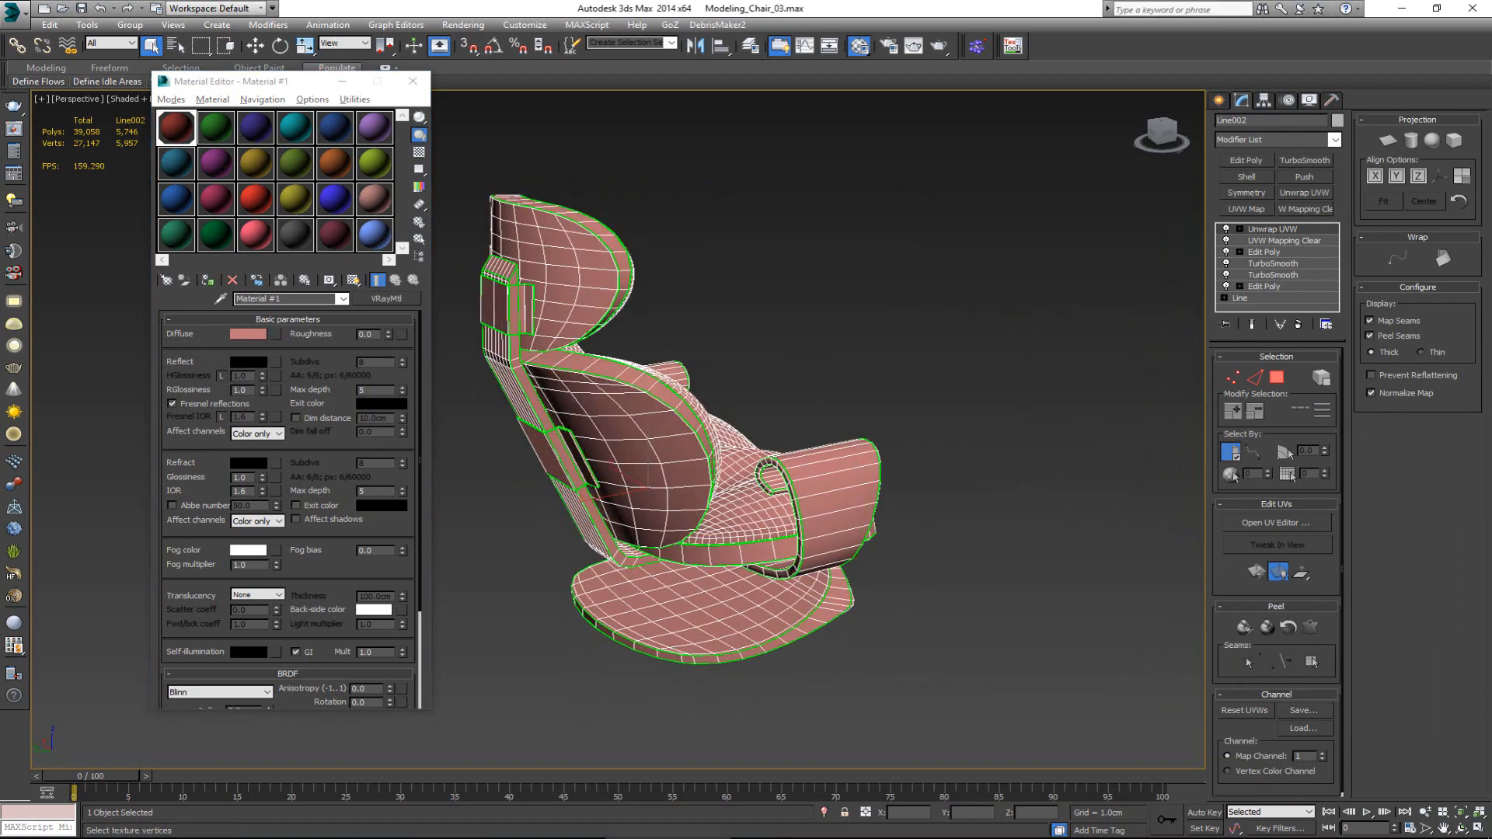
{"action": "left_click_drag", "start_coordinate": [168, 374], "coordinate": [267, 339]}
{"action": "left_click", "coordinate": [353, 279]}
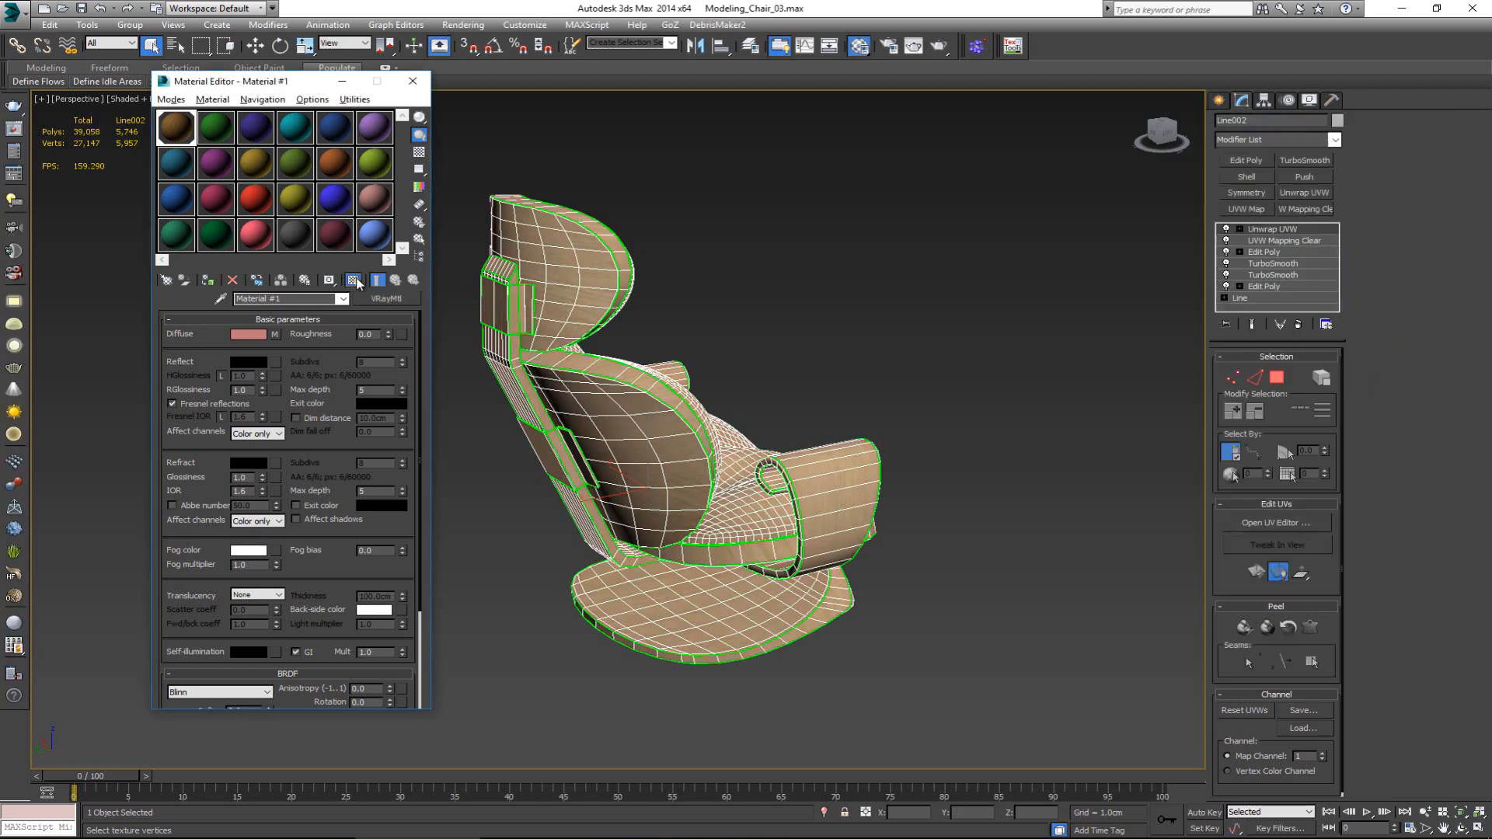
- Deselect the chair, hide its edges, and examine the wood grain direction on the backrest, armrests, seat and base
{"action": "scroll", "coordinate": [614, 424], "scroll_direction": "up", "scroll_amount": 3}
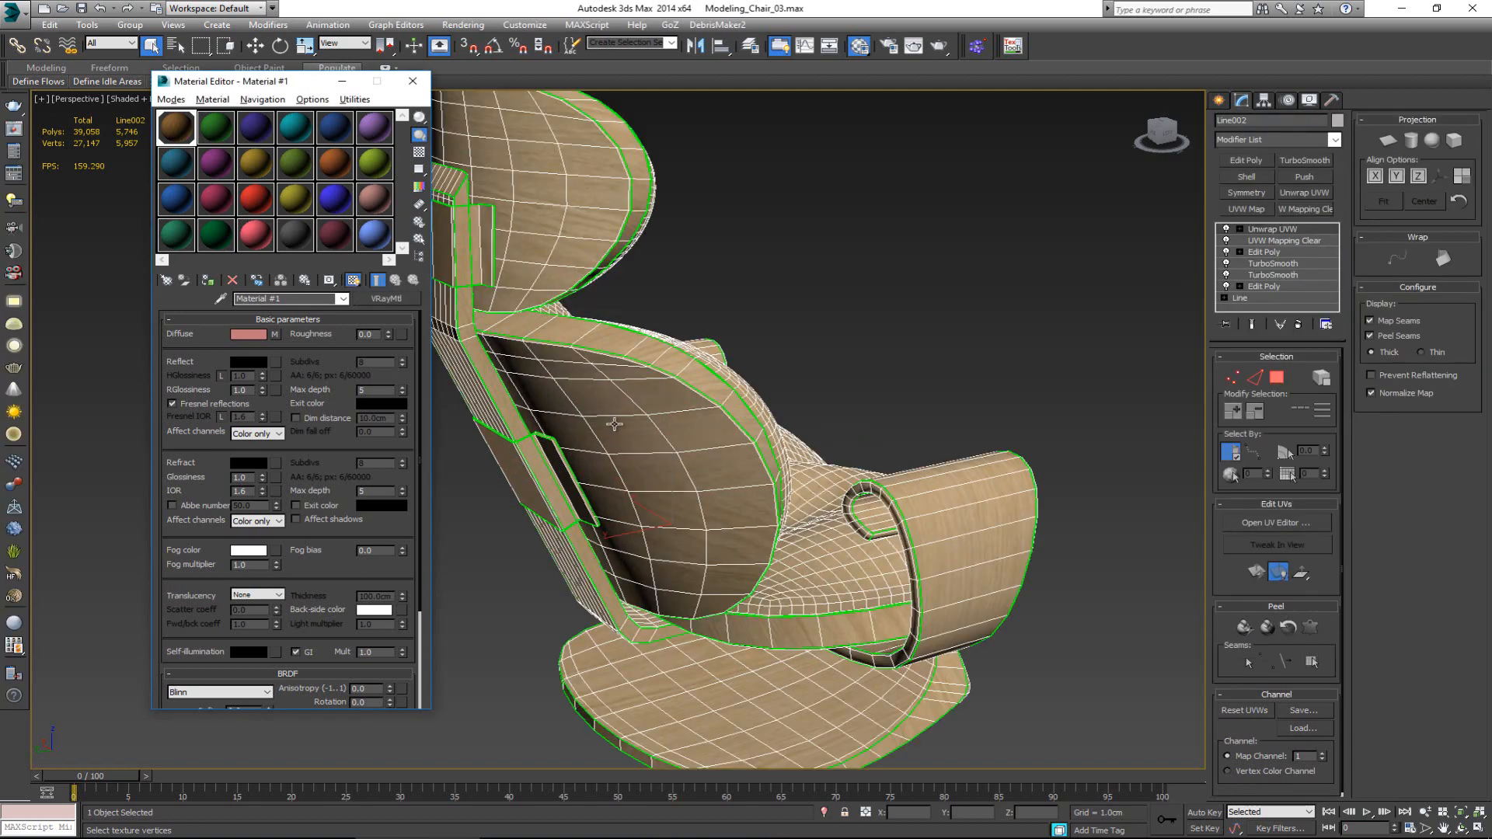
{"action": "left_click", "coordinate": [842, 327]}
{"action": "middle_click_drag", "start_coordinate": [759, 416], "coordinate": [650, 499], "text": "alt"}
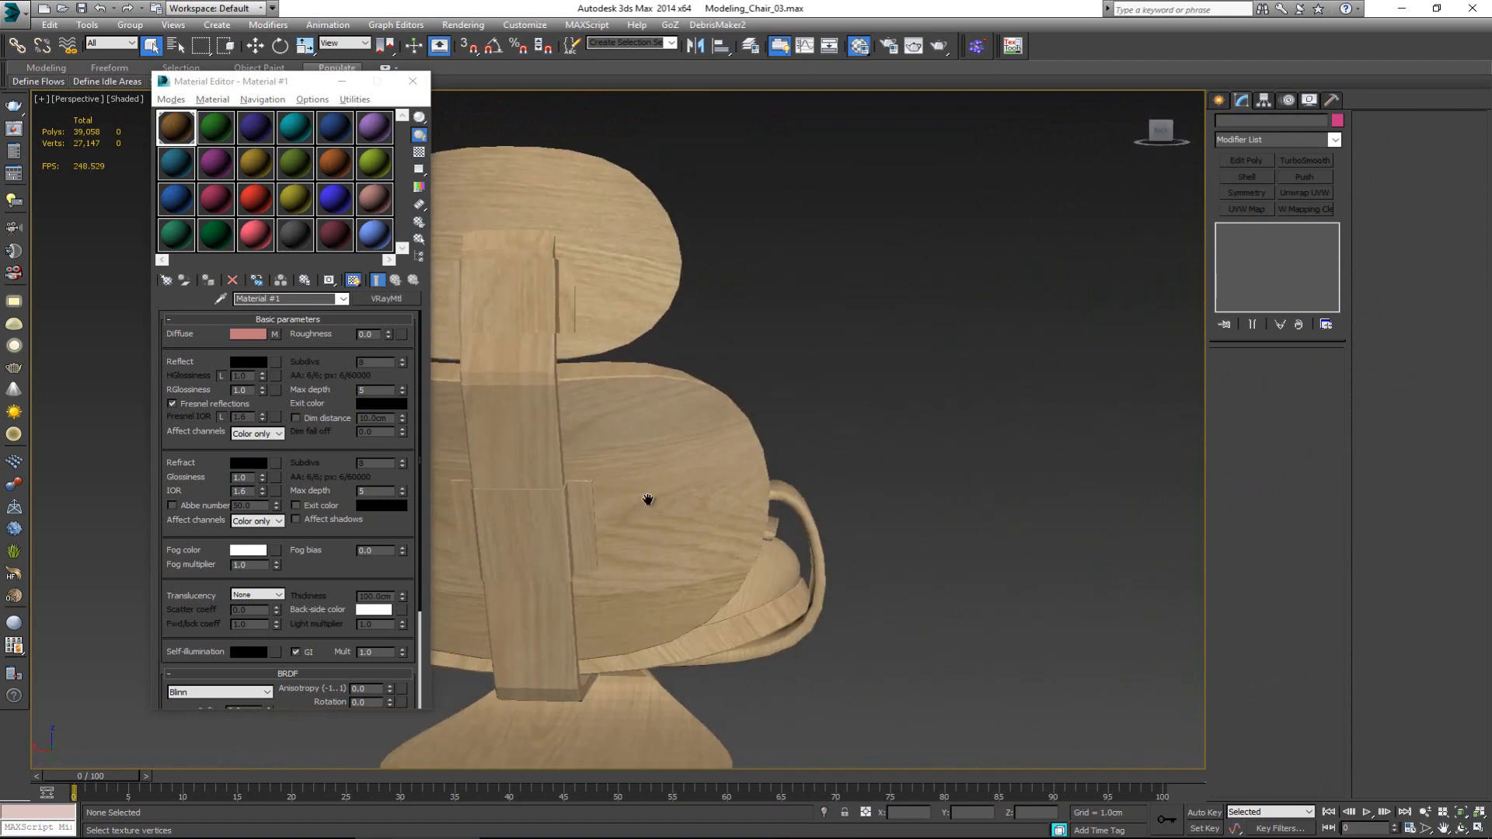
{"action": "middle_click_drag", "start_coordinate": [467, 494], "coordinate": [627, 380]}
{"action": "middle_click_drag", "start_coordinate": [878, 451], "coordinate": [652, 428], "text": "alt"}
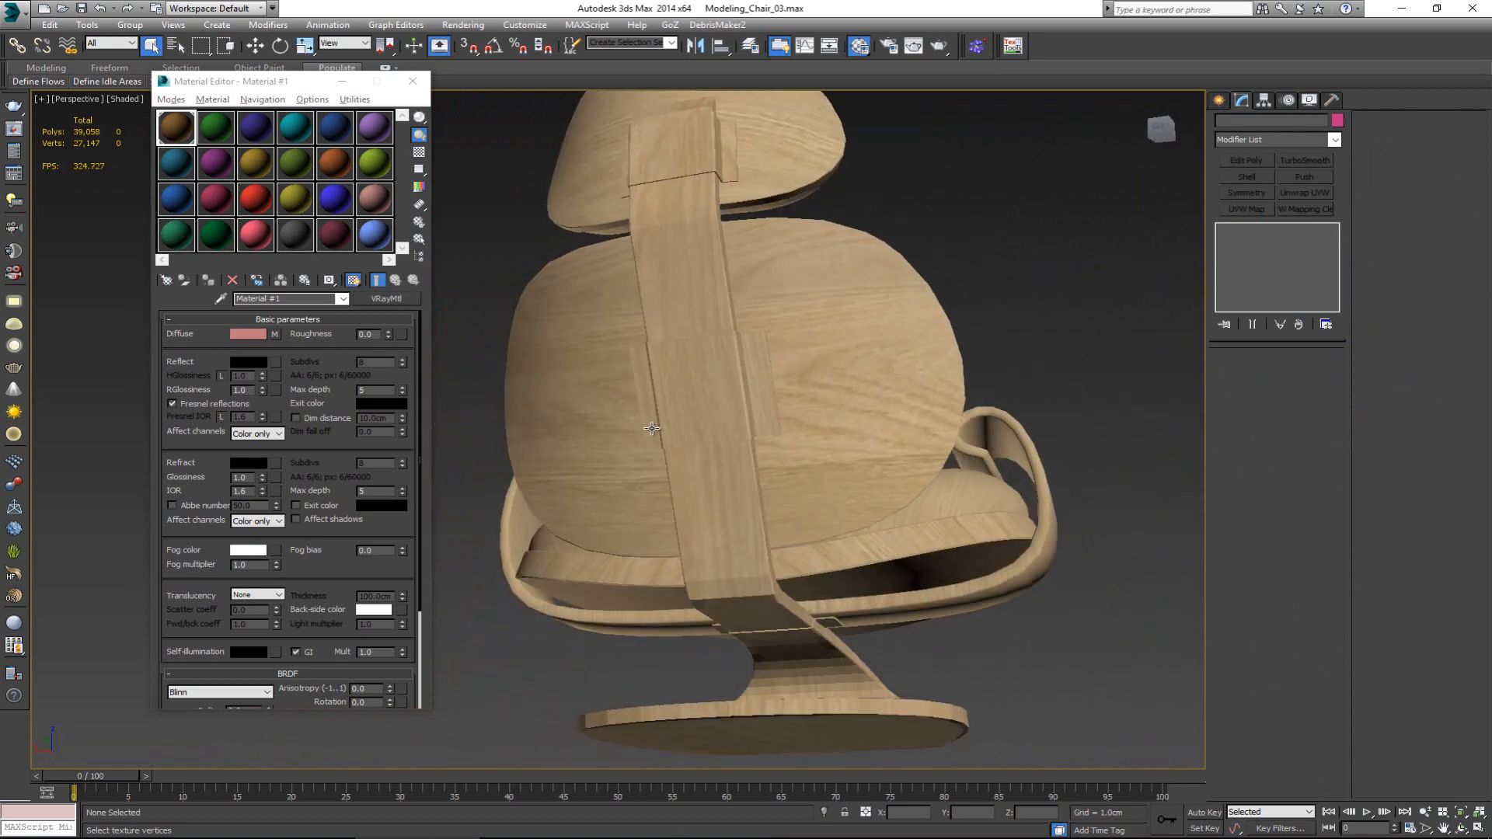
{"action": "middle_click_drag", "start_coordinate": [756, 584], "coordinate": [540, 503]}
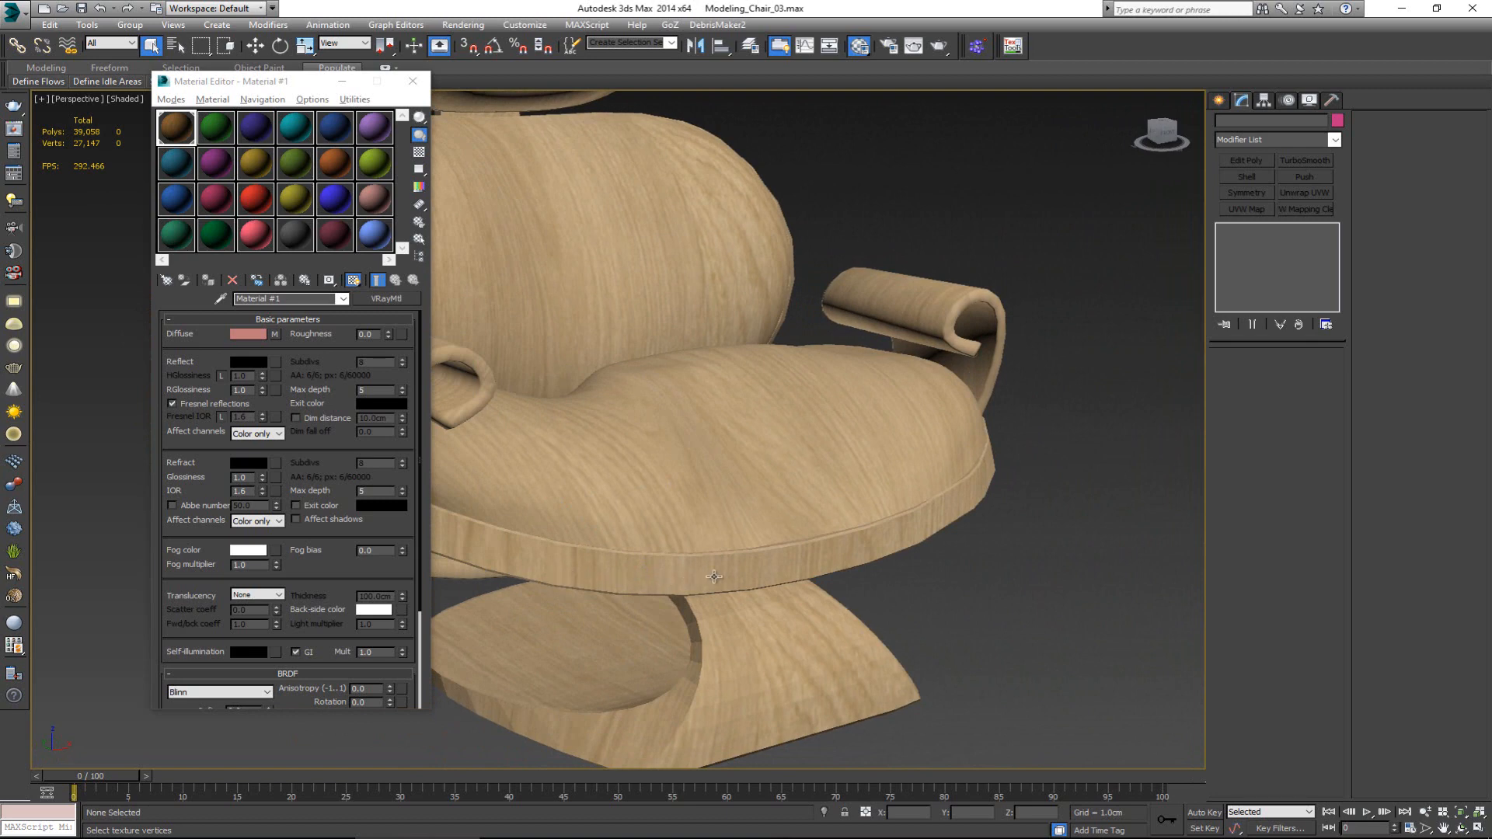
{"action": "scroll", "coordinate": [809, 509], "scroll_direction": "down", "scroll_amount": 3}
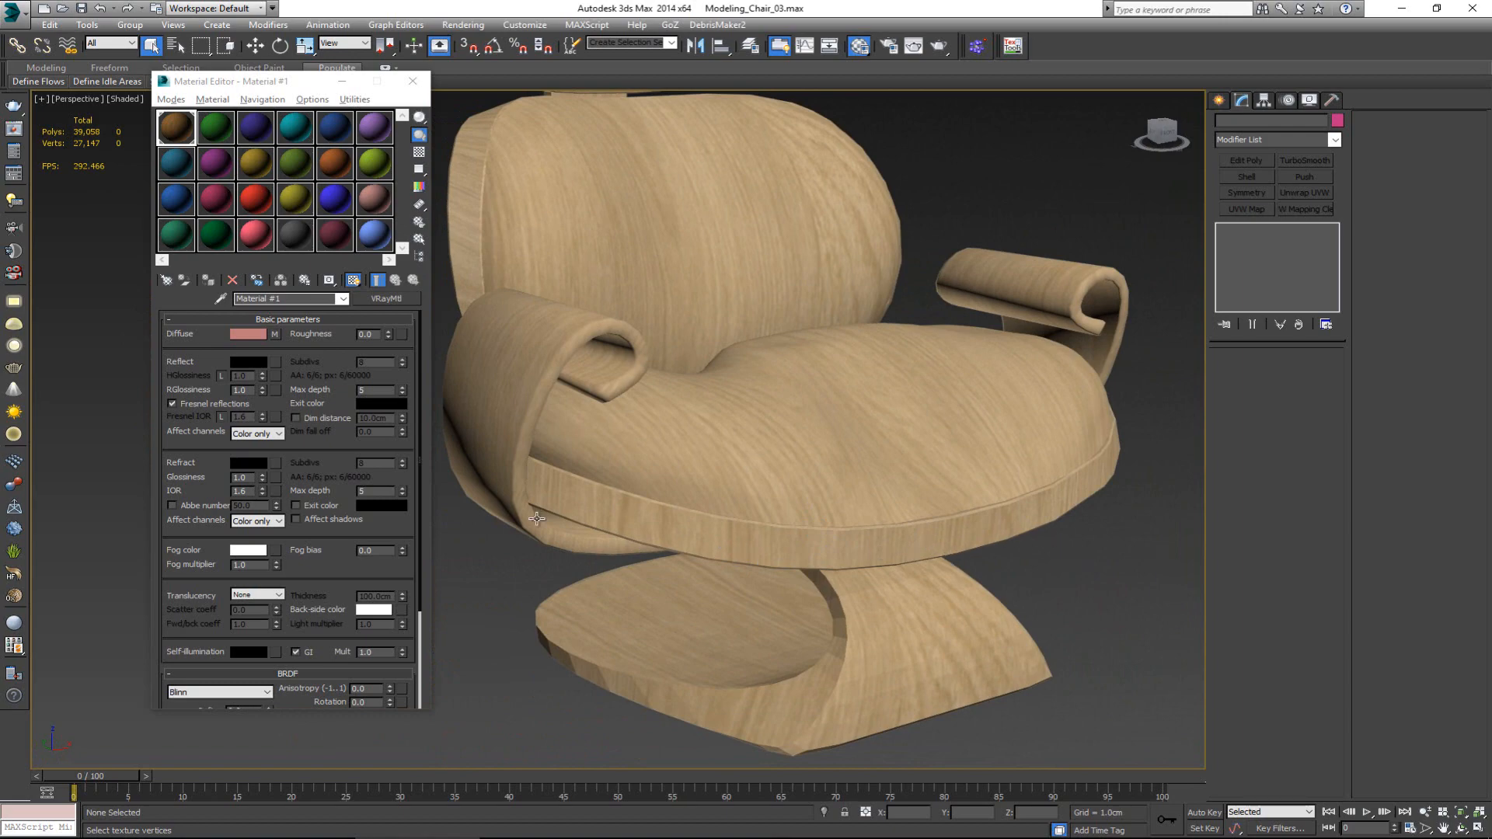
- Reselect the chair, reopen its UV editor, and close the Material Editor
{"action": "left_click", "coordinate": [772, 373]}
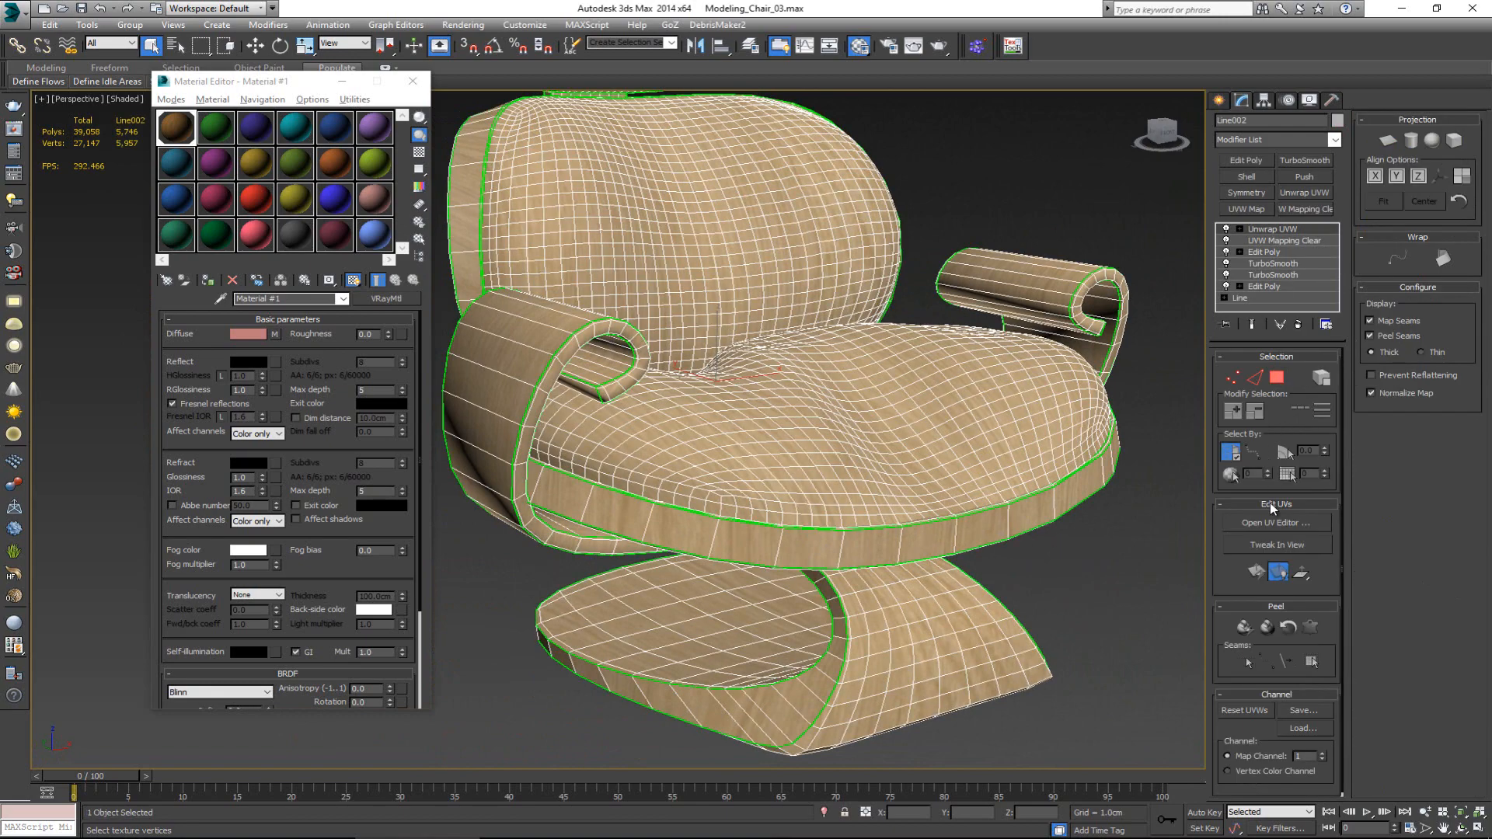
{"action": "left_click", "coordinate": [1270, 523]}
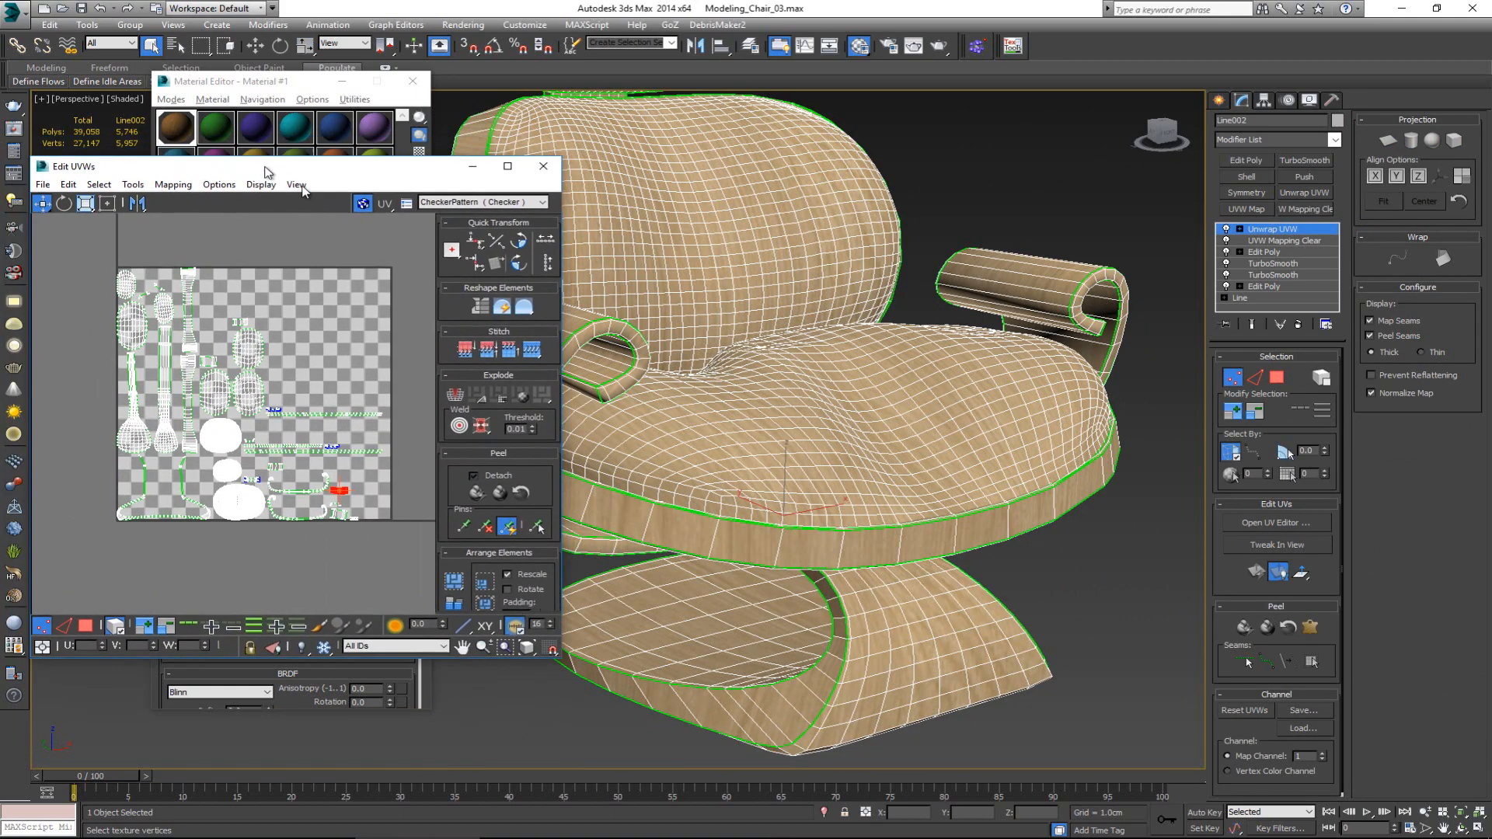
{"action": "left_click", "coordinate": [412, 82]}
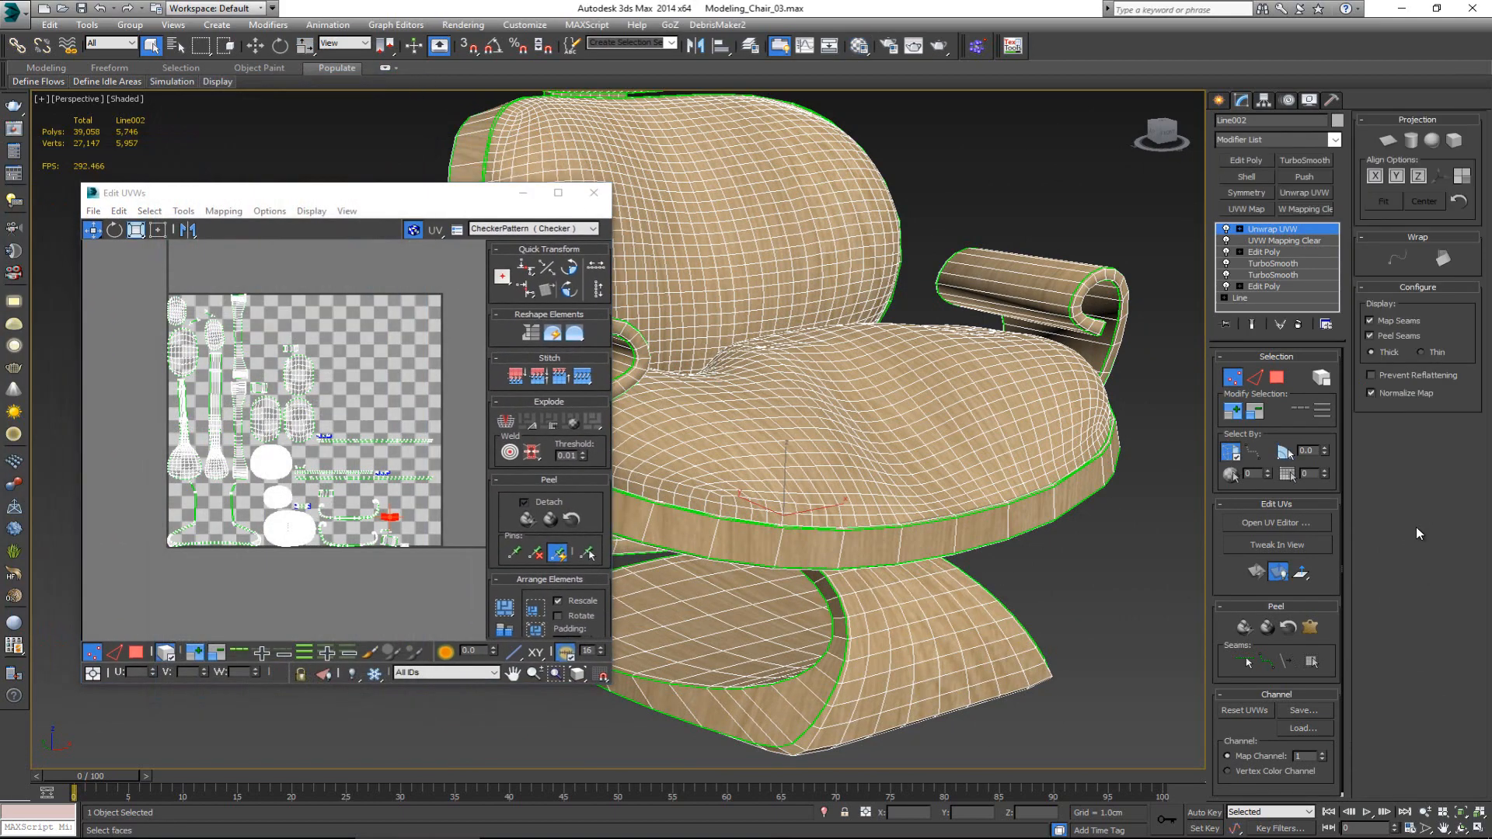
- Select a face on the seat's side rim and expand the selection to the entire rim strip within its seams
{"action": "left_click", "coordinate": [1276, 377]}
{"action": "left_click", "coordinate": [1029, 514]}
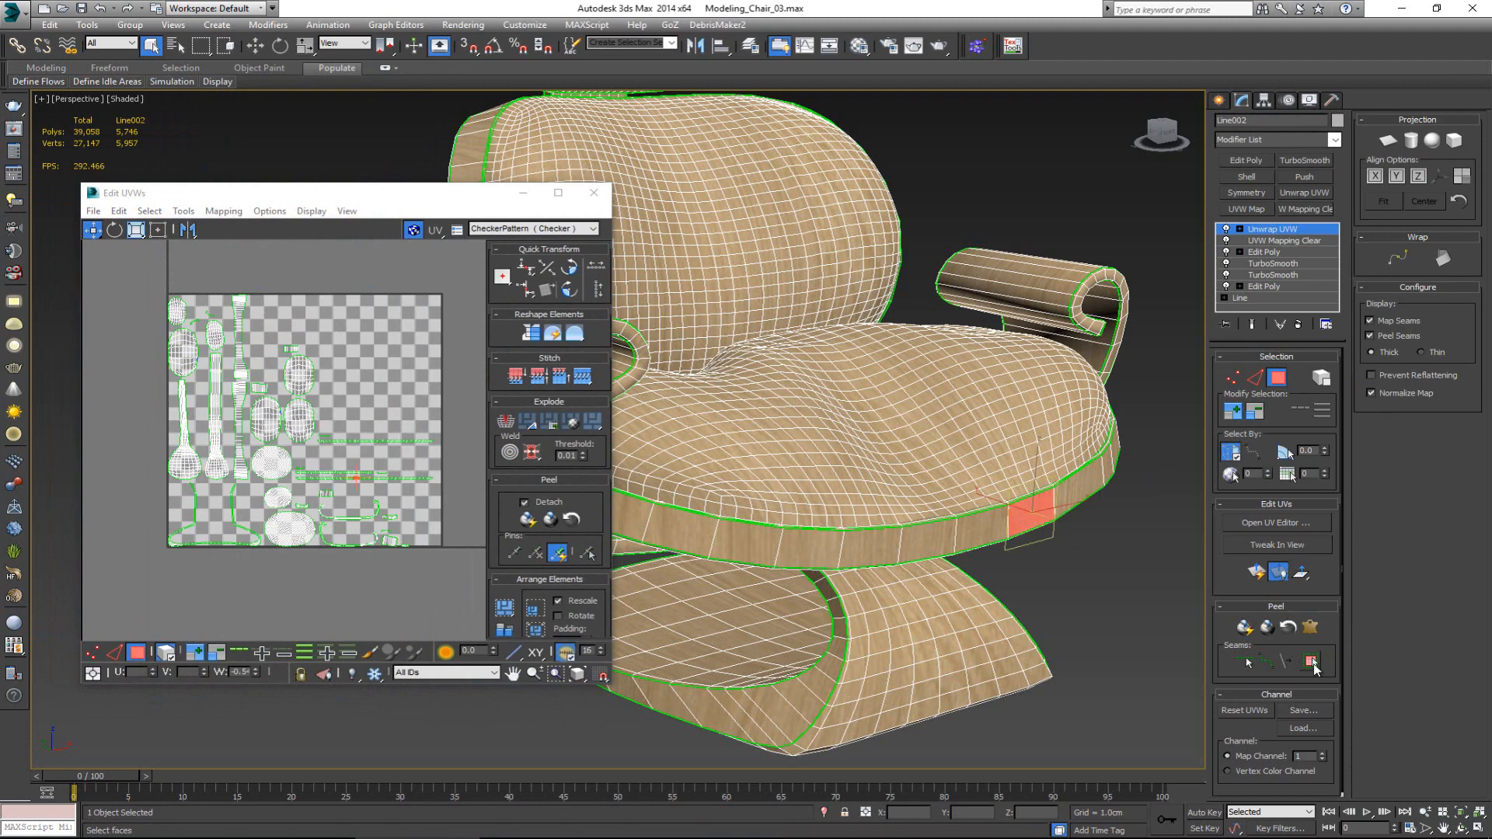
{"action": "left_click", "coordinate": [1312, 662]}
{"action": "scroll", "coordinate": [357, 482], "scroll_direction": "up", "scroll_amount": 5}
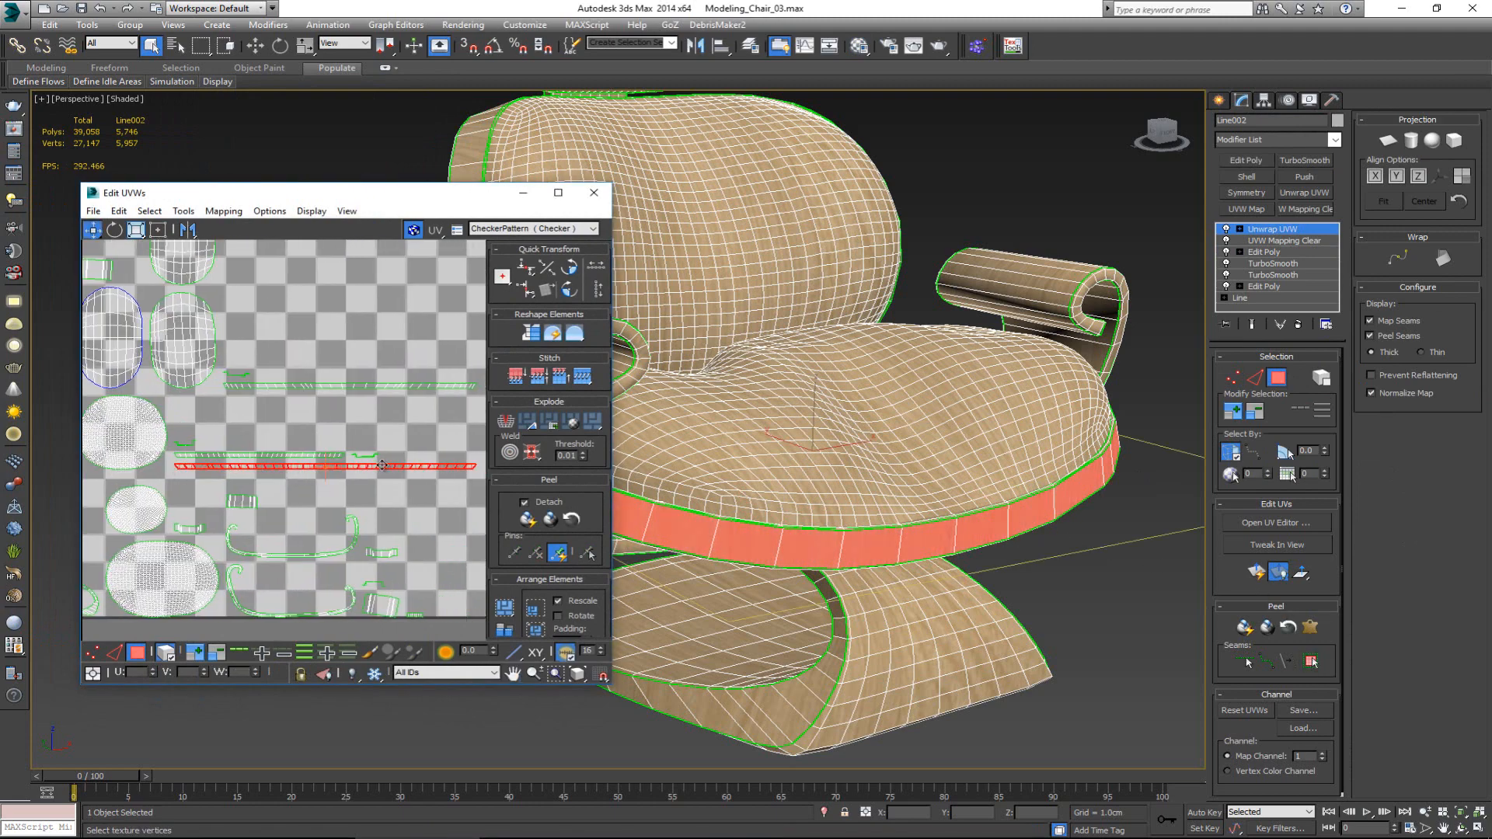
- Rotate the seat rim's UV strip to vertical with angle snap, move it to the UV square's right side, and deselect it
{"action": "key", "text": "e"}
{"action": "left_click_drag", "start_coordinate": [437, 467], "coordinate": [334, 584]}
{"action": "key", "text": "a"}
{"action": "key", "text": "w"}
{"action": "left_click_drag", "start_coordinate": [328, 531], "coordinate": [483, 459]}
{"action": "left_click", "coordinate": [463, 477]}
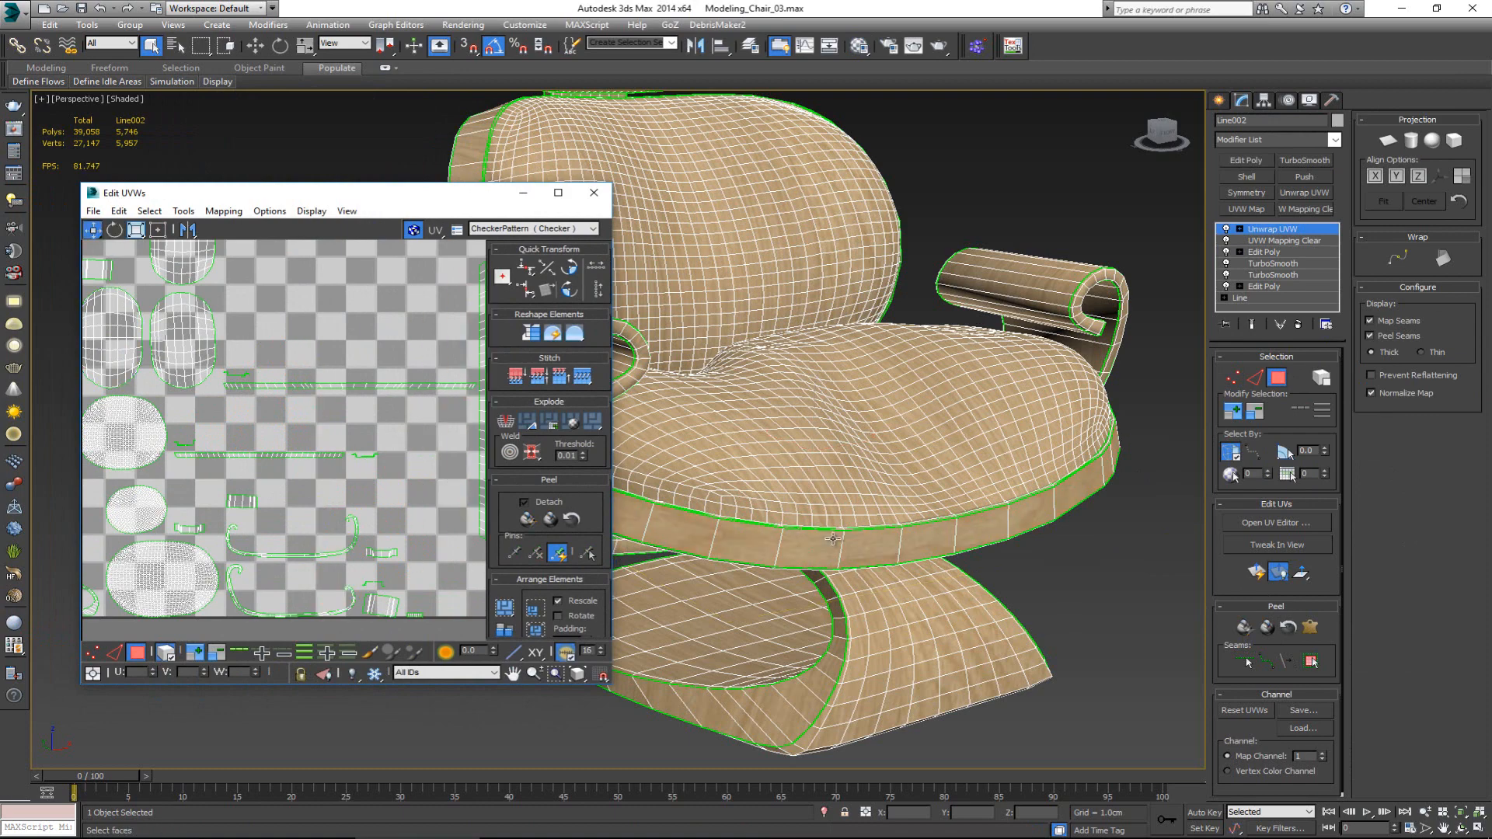
- Turn on edged faces and examine the chair's rear rims alongside the remaining horizontal UV strips
{"action": "scroll", "coordinate": [834, 545], "scroll_direction": "up", "scroll_amount": 5}
{"action": "key", "text": "F4"}
{"action": "scroll", "coordinate": [835, 545], "scroll_direction": "down", "scroll_amount": 5}
{"action": "middle_click_drag", "start_coordinate": [971, 529], "coordinate": [637, 503], "text": "alt"}
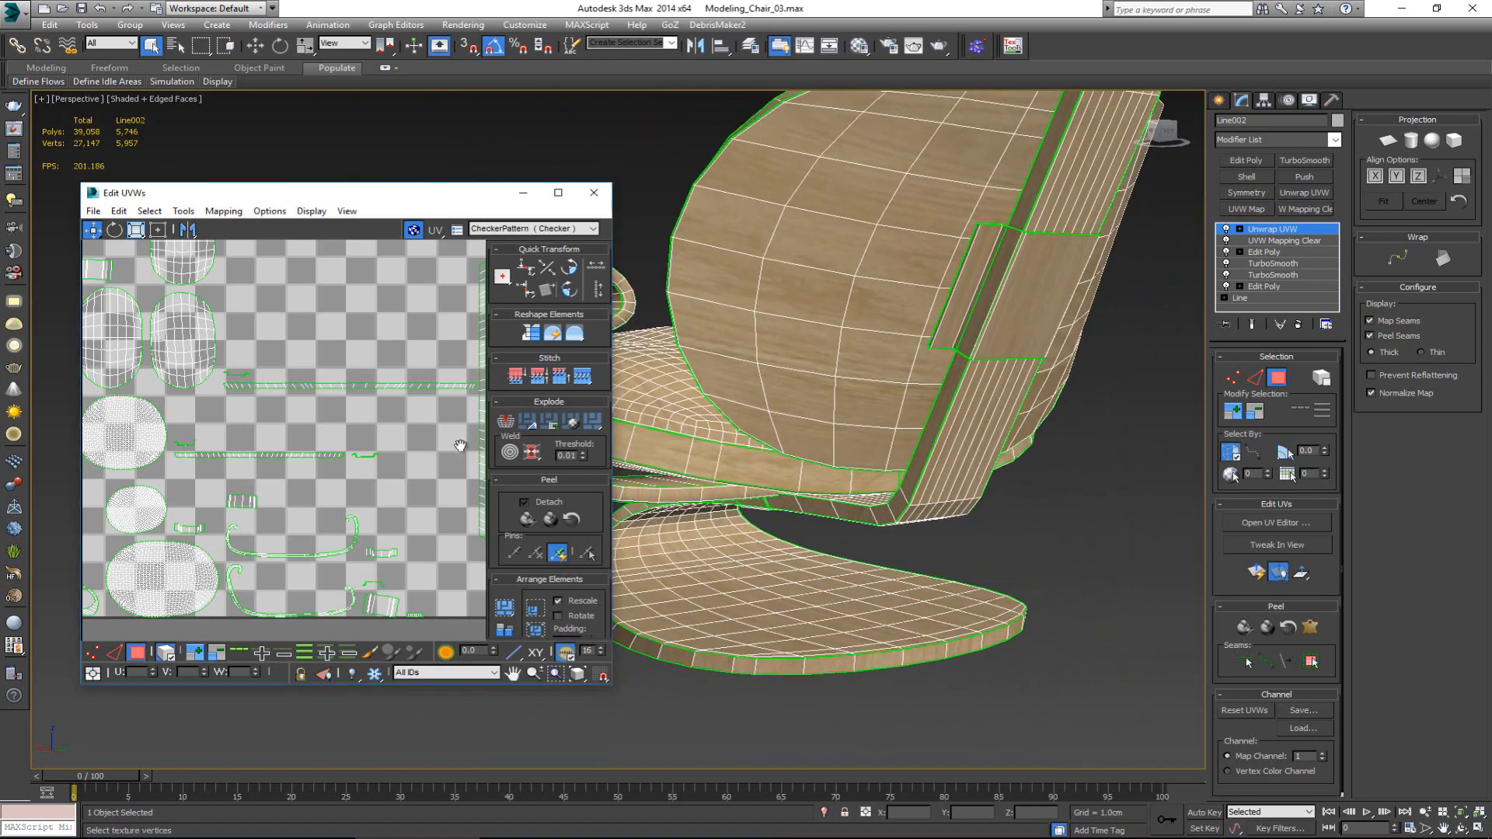
{"action": "middle_click_drag", "start_coordinate": [460, 437], "coordinate": [394, 446]}
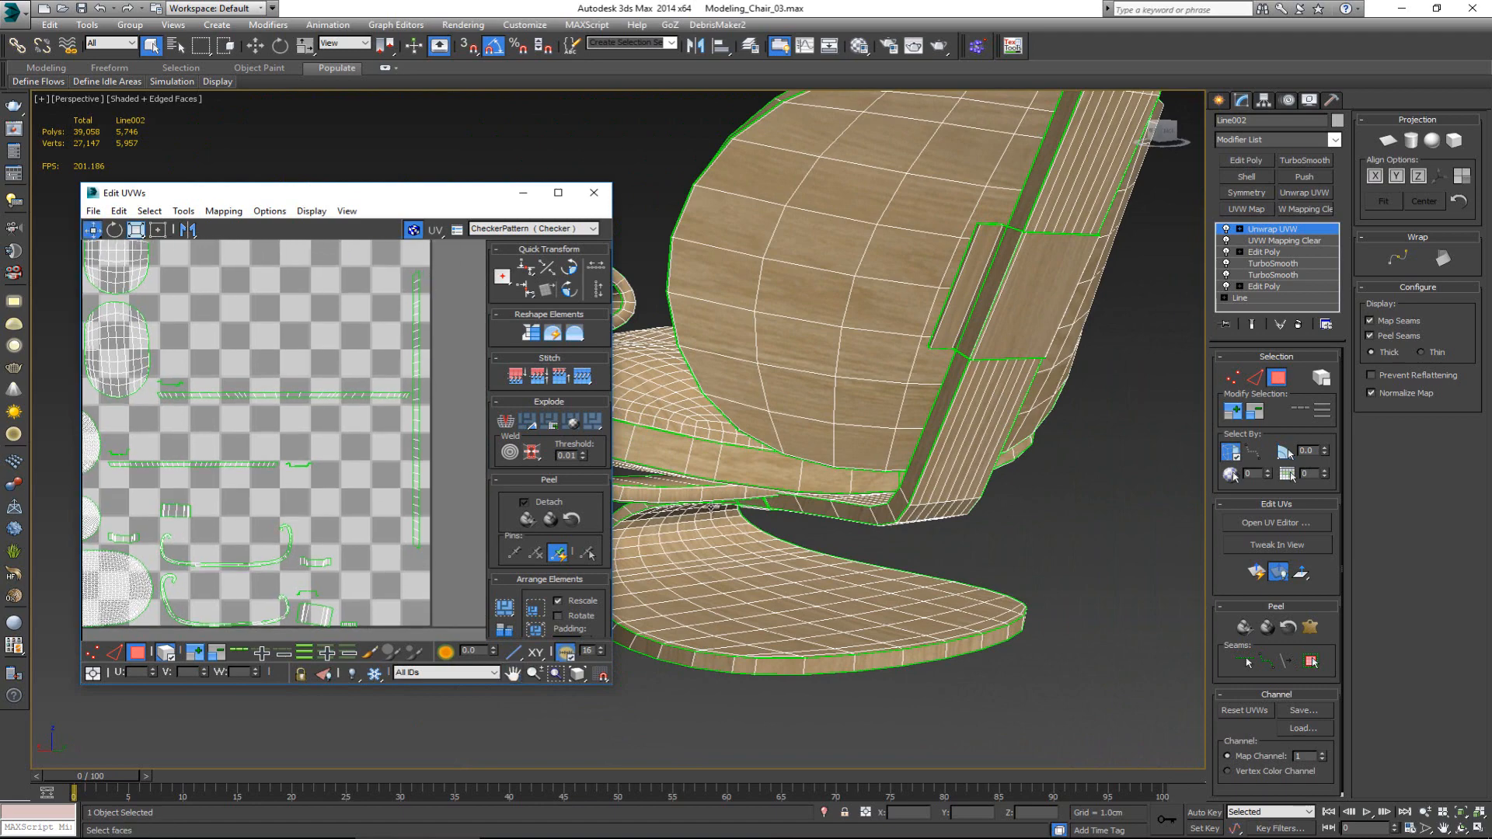
- Select the long horizontal UV strip of the backrest's rim and inspect its faces on the chair
{"action": "scroll", "coordinate": [750, 477], "scroll_direction": "up", "scroll_amount": 5}
{"action": "scroll", "coordinate": [750, 477], "scroll_direction": "down", "scroll_amount": 2}
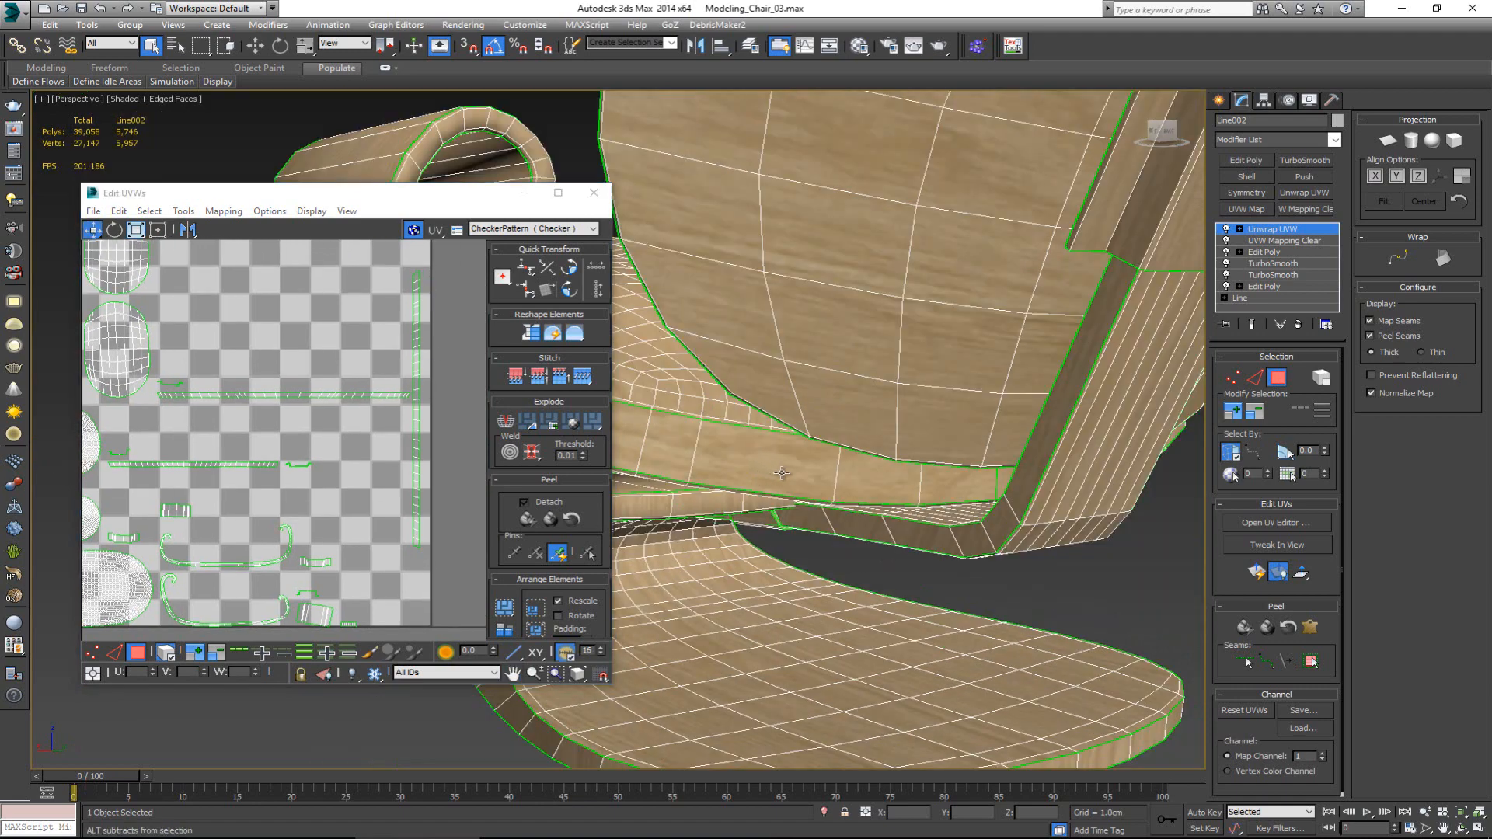
{"action": "middle_click_drag", "start_coordinate": [766, 475], "coordinate": [1092, 523], "text": "alt"}
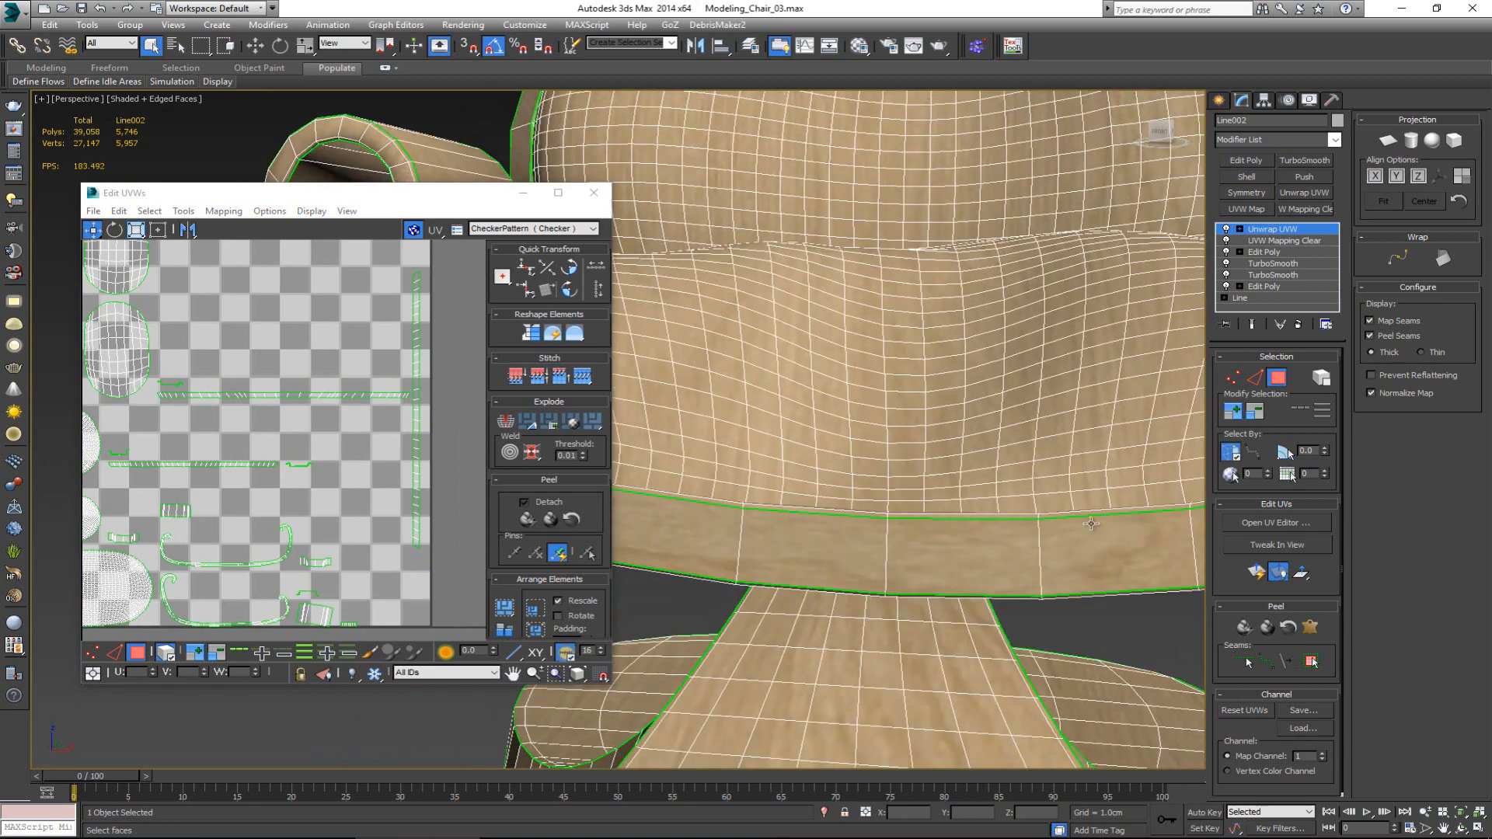
{"action": "middle_click_drag", "start_coordinate": [833, 561], "coordinate": [783, 407], "text": "alt"}
{"action": "left_click_drag", "start_coordinate": [334, 360], "coordinate": [286, 426]}
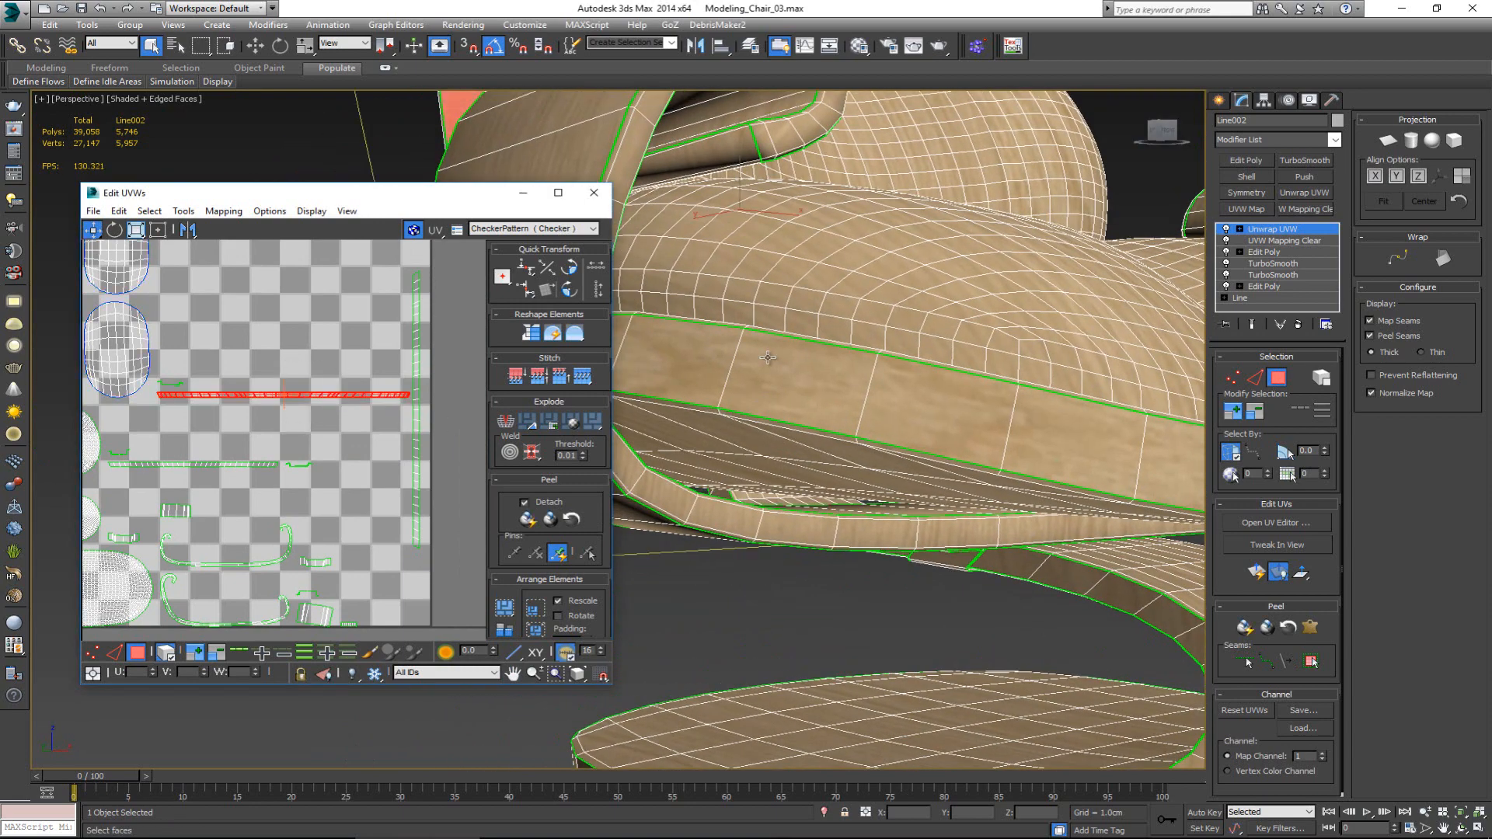
{"action": "middle_click_drag", "start_coordinate": [892, 248], "coordinate": [863, 361]}
{"action": "scroll", "coordinate": [863, 361], "scroll_direction": "down", "scroll_amount": 5}
{"action": "middle_click_drag", "start_coordinate": [742, 342], "coordinate": [836, 350], "text": "alt"}
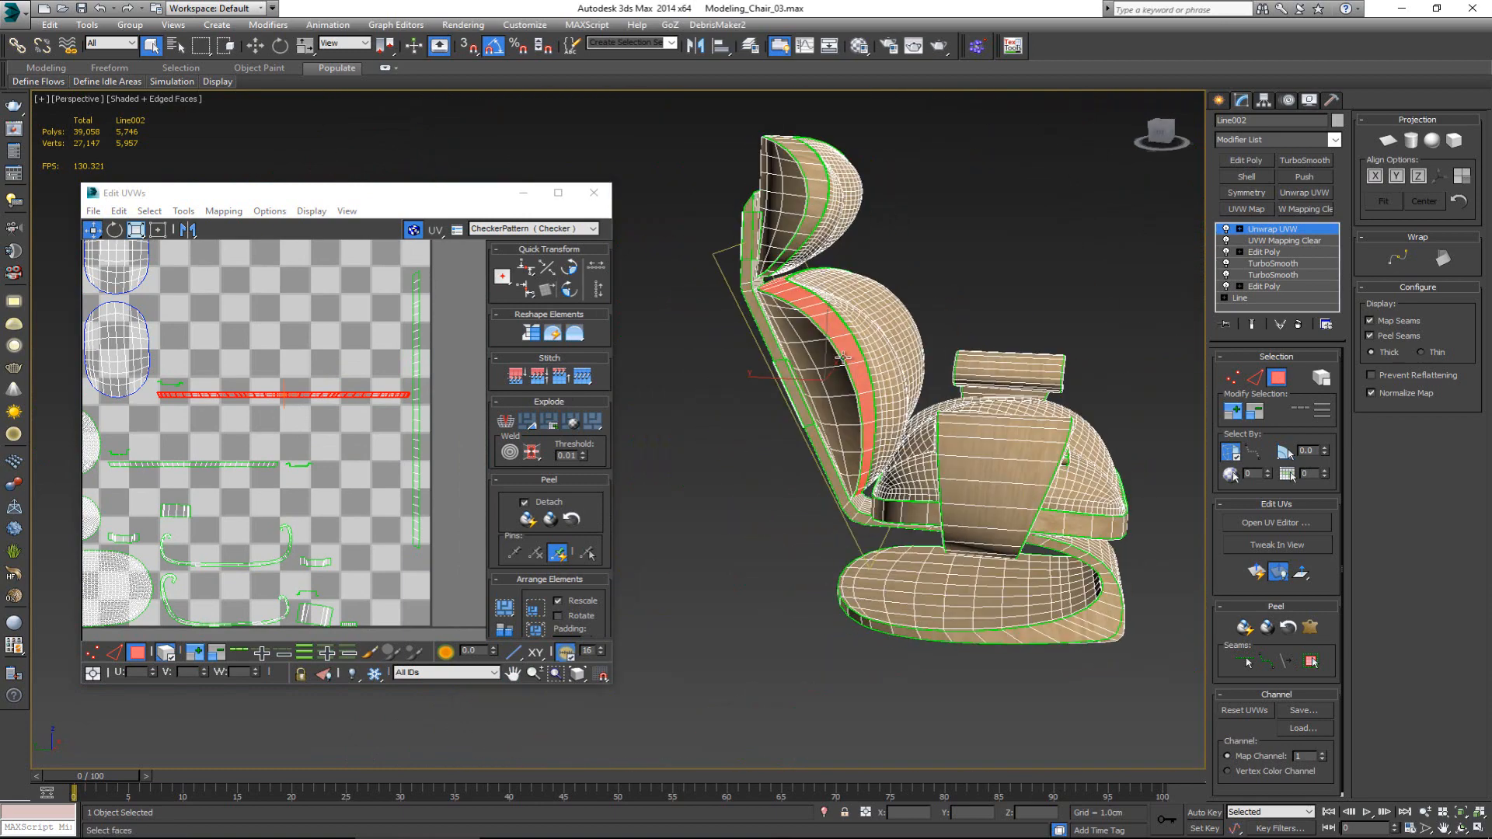
{"action": "scroll", "coordinate": [836, 349], "scroll_direction": "up", "scroll_amount": 5}
{"action": "left_click", "coordinate": [836, 349]}
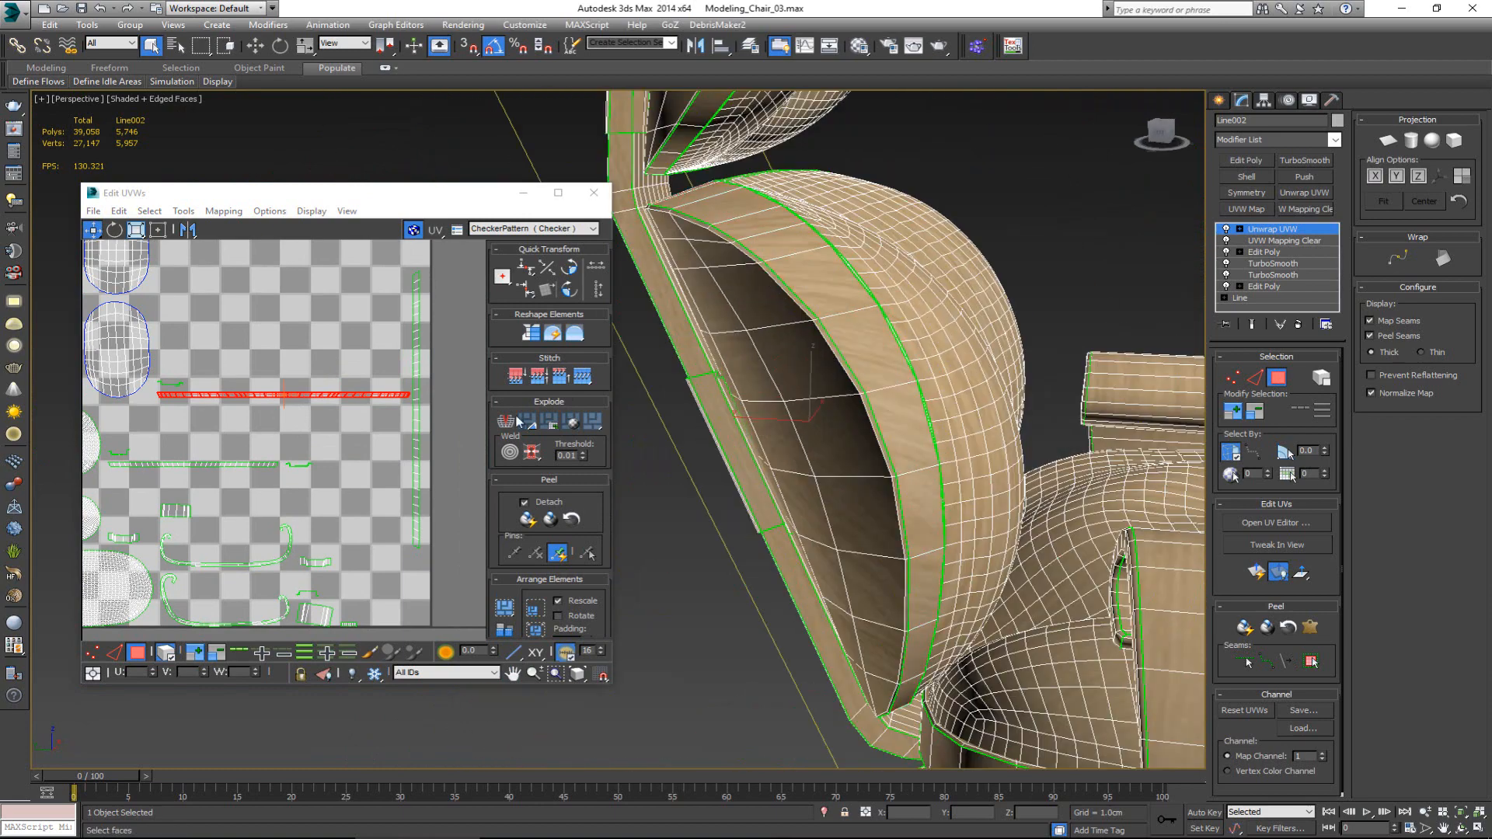
- Rotate the backrest rim's UV strip to vertical and place it beside the seat rim's vertical strip
{"action": "key", "text": "e"}
{"action": "left_click_drag", "start_coordinate": [356, 401], "coordinate": [406, 446]}
{"action": "key", "text": "w"}
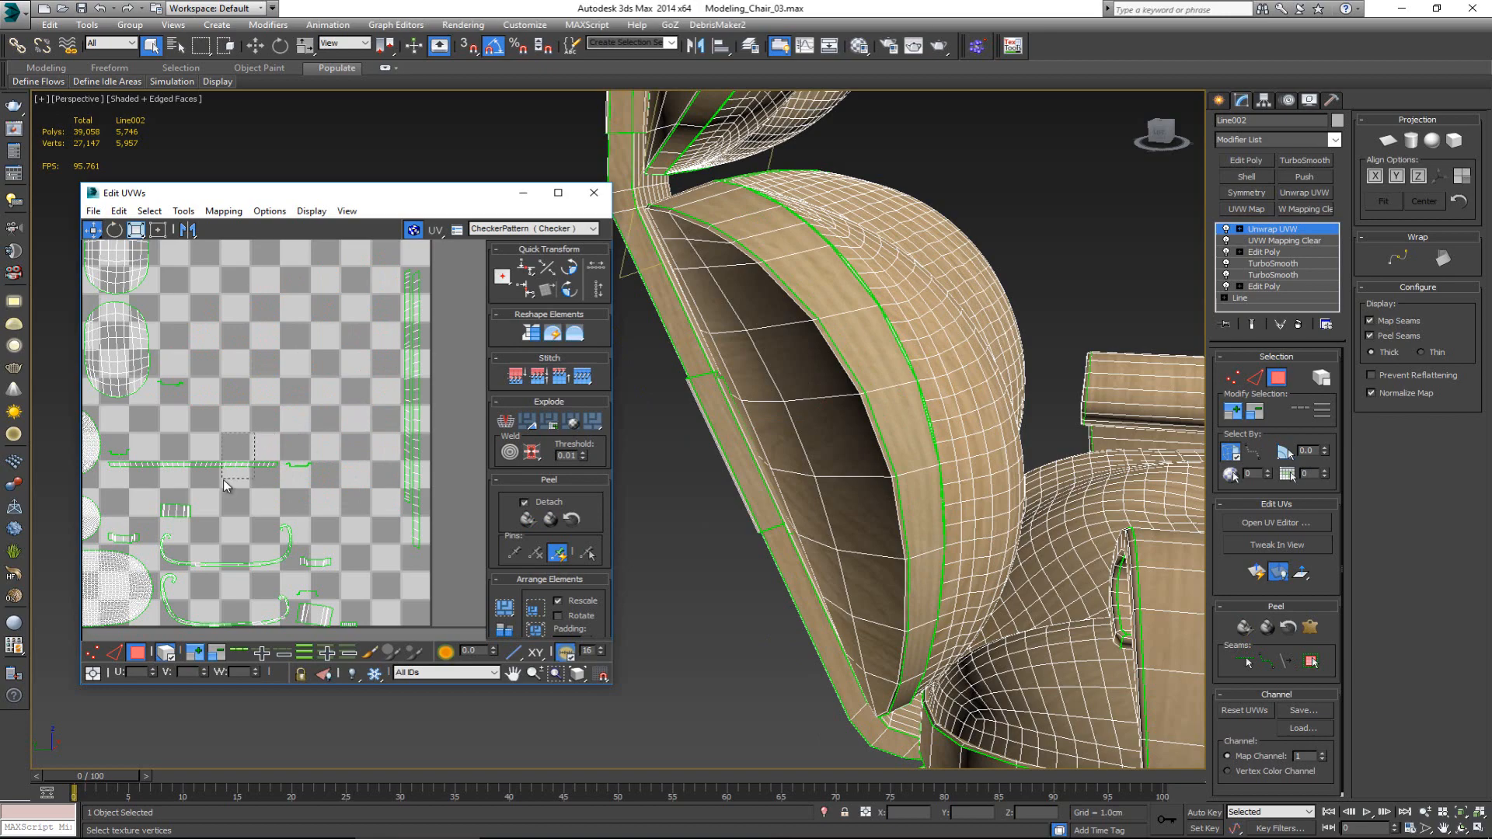
- Select a face in the headrest rim's horizontal UV strip and expand the selection to the entire strip within its seams
{"action": "left_click", "coordinate": [198, 464]}
{"action": "middle_click_drag", "start_coordinate": [814, 188], "coordinate": [847, 416], "text": "alt"}
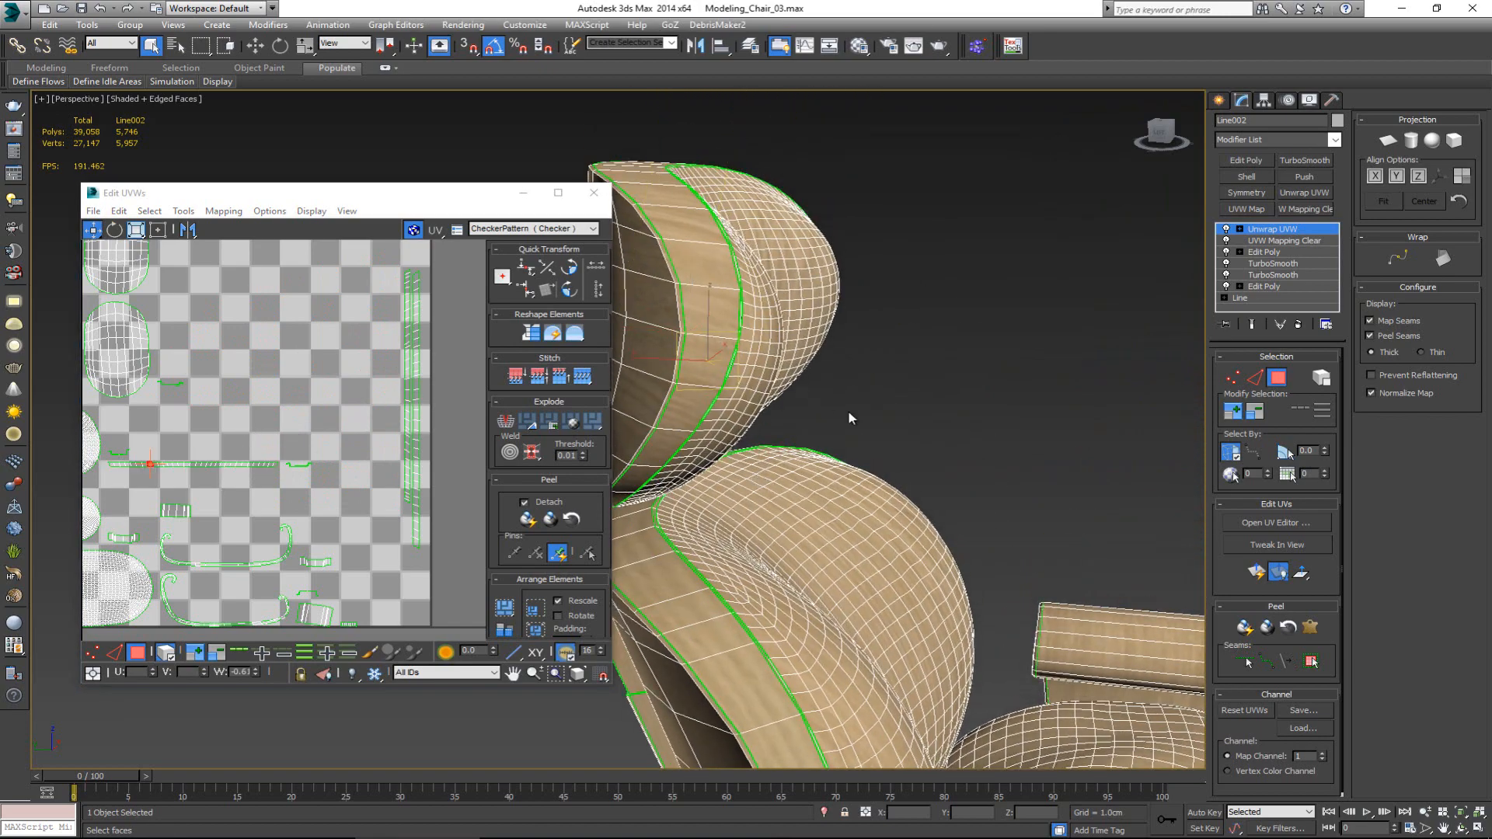
{"action": "left_click", "coordinate": [1307, 659]}
{"action": "middle_click_drag", "start_coordinate": [753, 351], "coordinate": [566, 363], "text": "alt"}
{"action": "key", "text": "F2"}
{"action": "key", "text": "F2"}
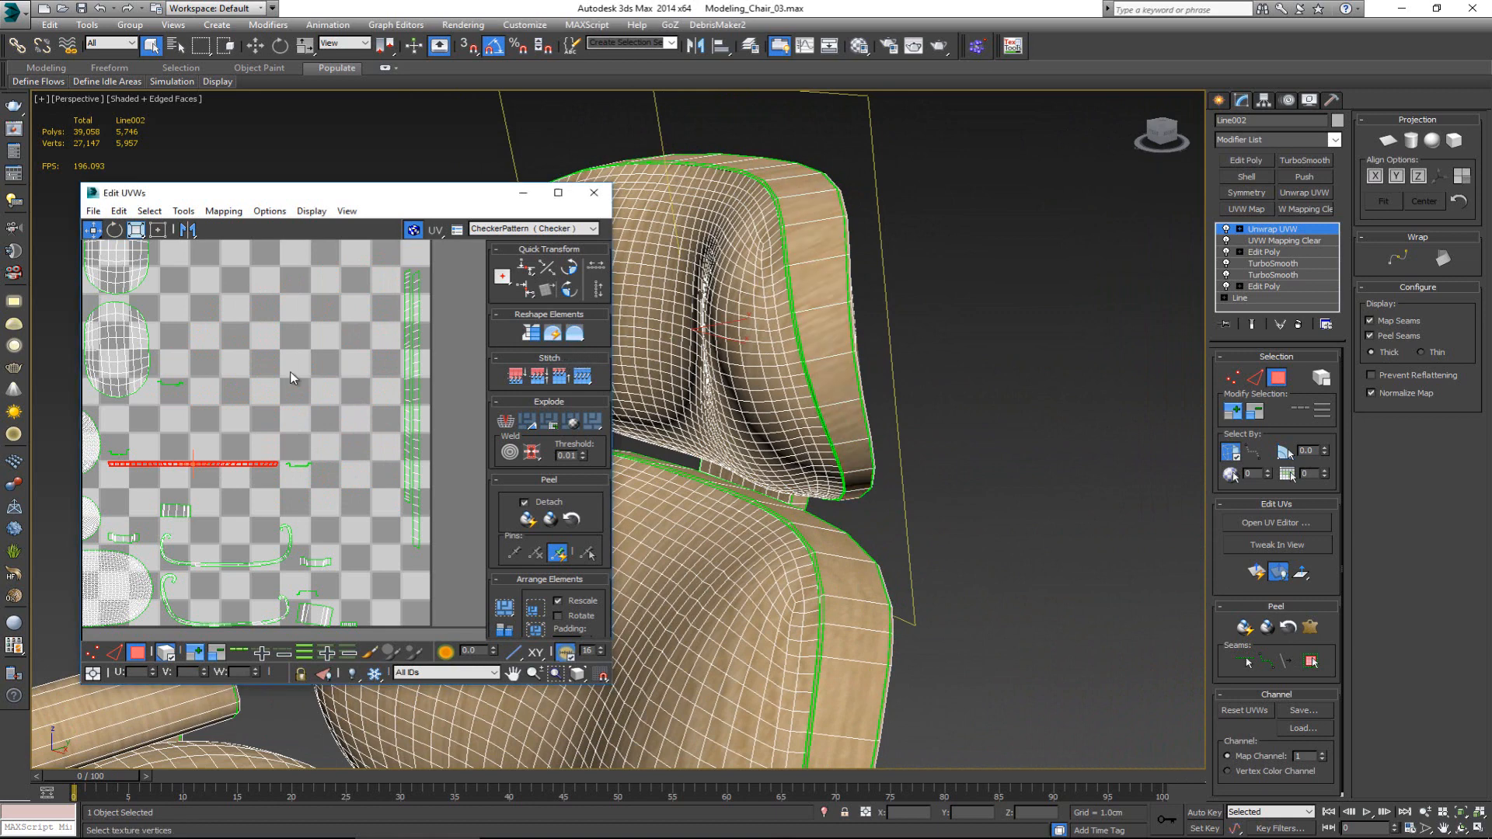
- Rotate the headrest rim's UV strip to vertical, move it toward the other vertical strips, and deselect it
{"action": "key", "text": "e"}
{"action": "left_click_drag", "start_coordinate": [260, 479], "coordinate": [401, 387]}
{"action": "key", "text": "w"}
{"action": "middle_click_drag", "start_coordinate": [912, 438], "coordinate": [915, 345]}
{"action": "key", "text": "F2"}
{"action": "left_click", "coordinate": [936, 356]}
- Close the UV editor, leave face selection, deselect the chair, and turn off edged faces
{"action": "middle_click_drag", "start_coordinate": [801, 407], "coordinate": [849, 386]}
{"action": "scroll", "coordinate": [845, 377], "scroll_direction": "down", "scroll_amount": 4}
{"action": "left_click", "coordinate": [594, 192]}
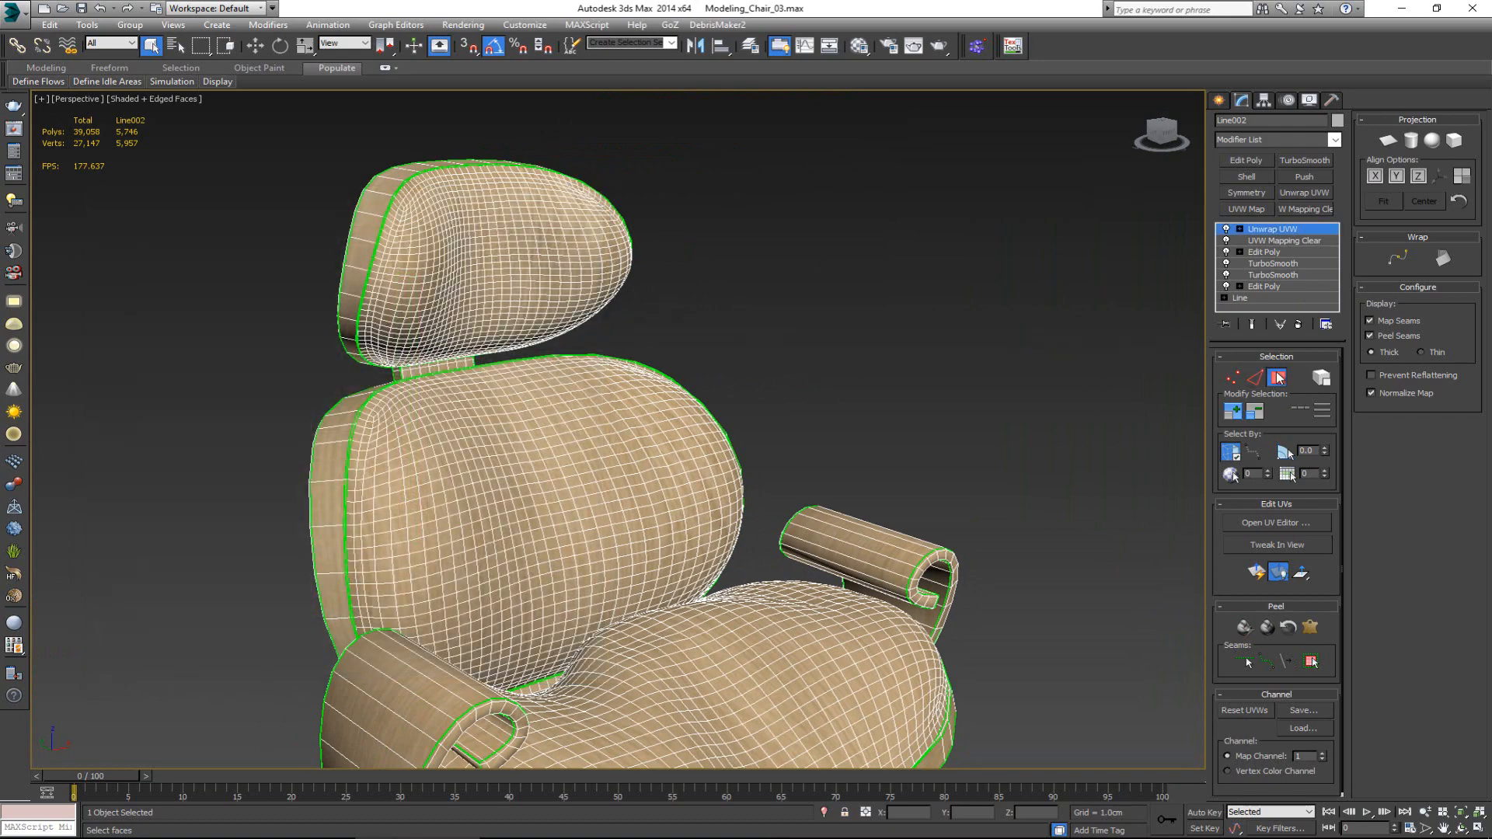
{"action": "left_click", "coordinate": [908, 370]}
{"action": "key", "text": "F4"}
- Examine the wood grain direction on the chair's headrest, backrest, armrests, seat and base
{"action": "middle_click_drag", "start_coordinate": [695, 512], "coordinate": [732, 396]}
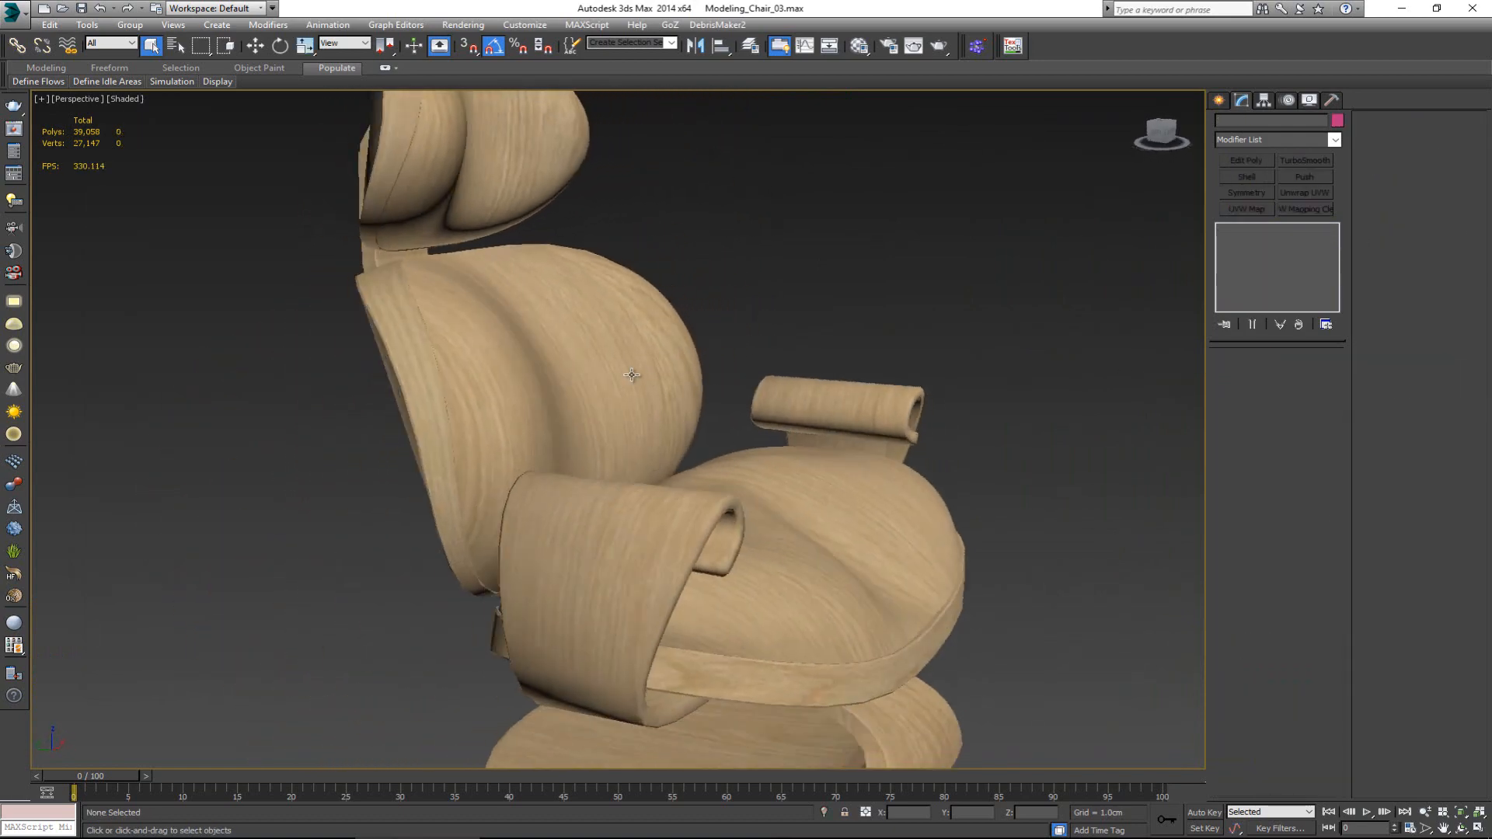
{"action": "left_click", "coordinate": [848, 513]}
{"action": "left_click", "coordinate": [1121, 516]}
{"action": "middle_click_drag", "start_coordinate": [900, 534], "coordinate": [733, 454]}
{"action": "scroll", "coordinate": [776, 436], "scroll_direction": "down", "scroll_amount": 3}
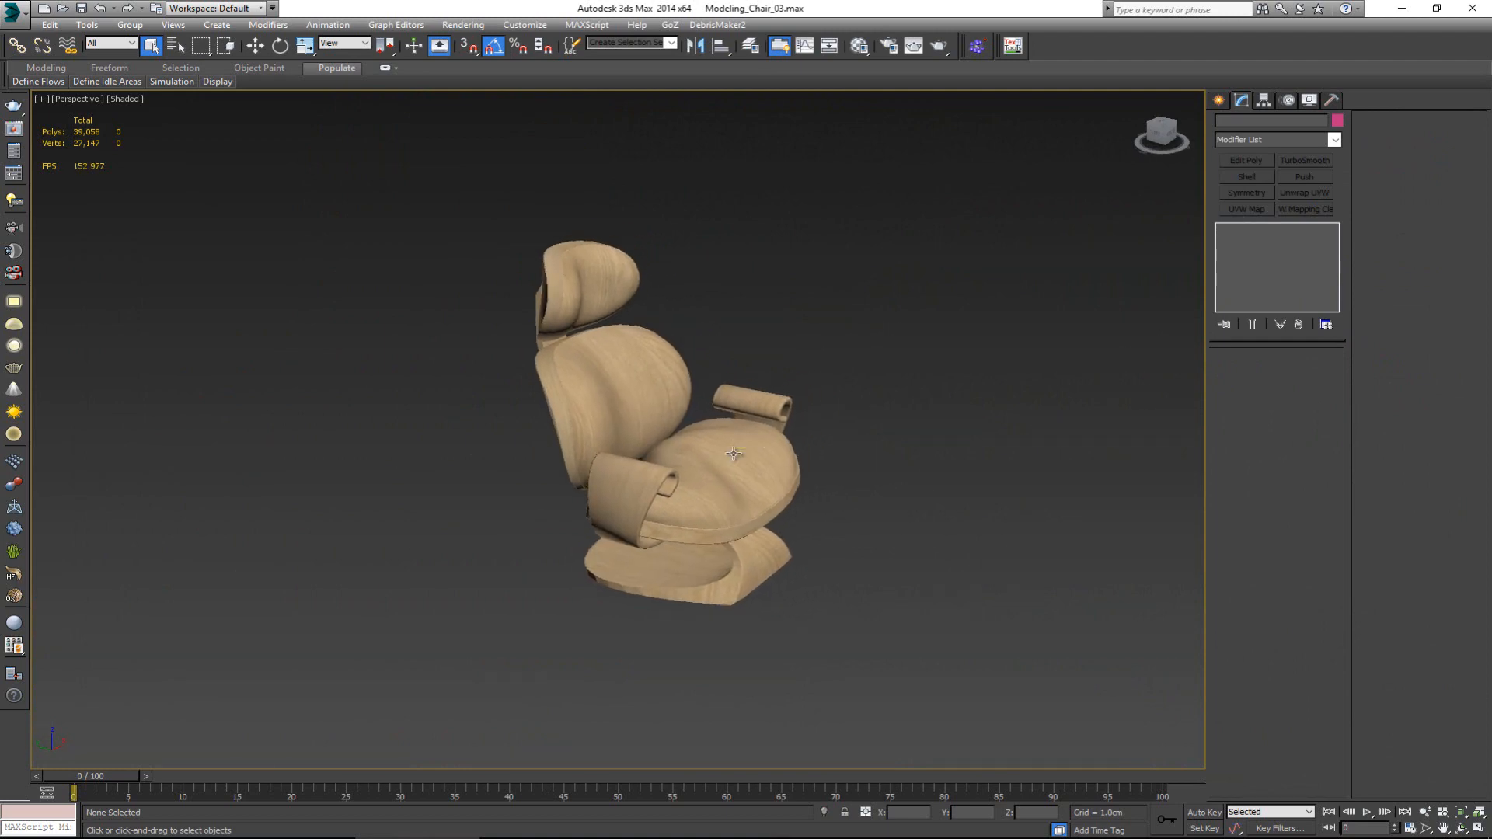
{"action": "scroll", "coordinate": [733, 454], "scroll_direction": "up", "scroll_amount": 3}
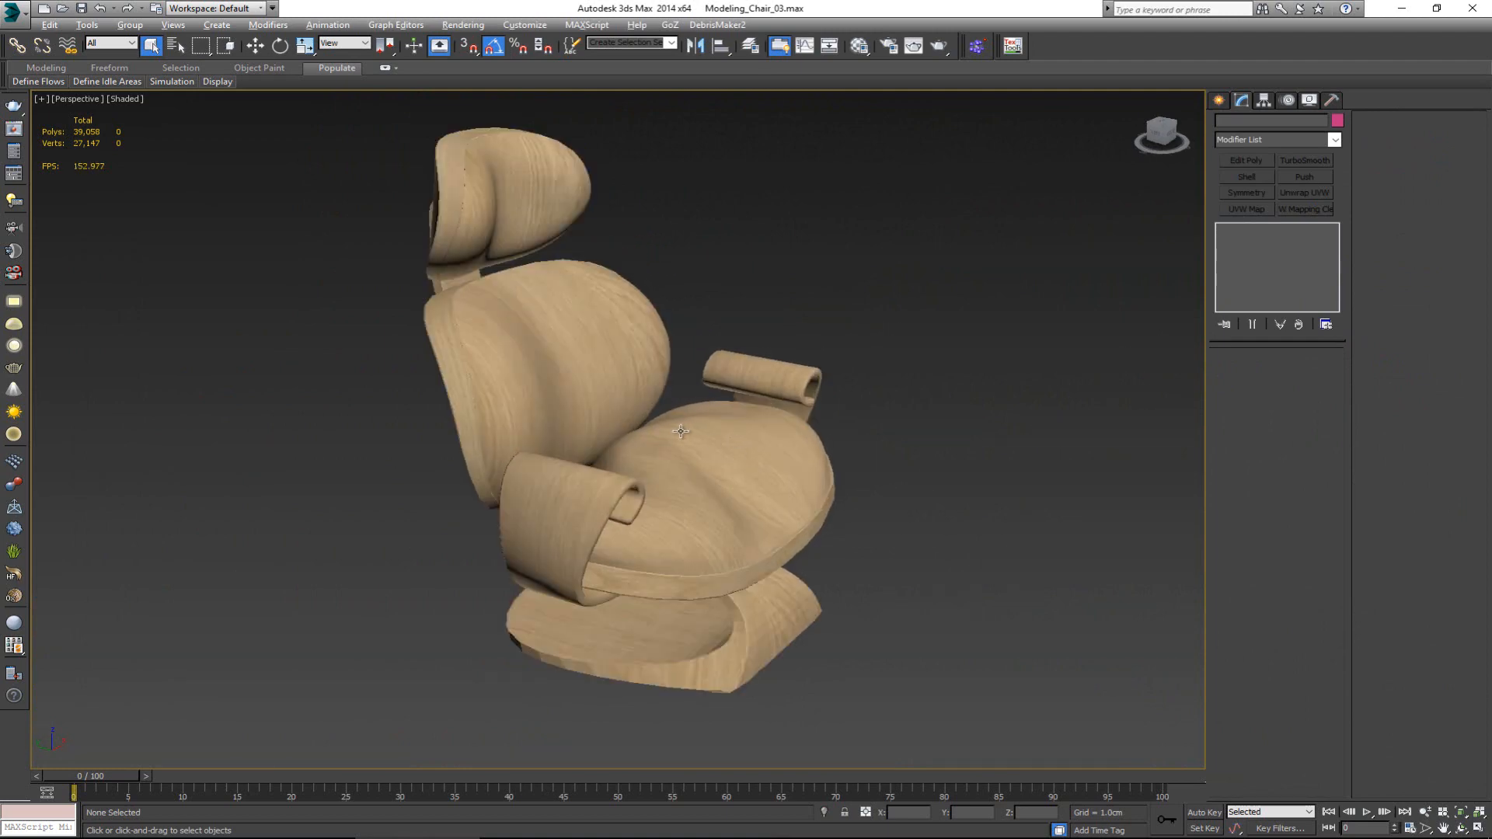
{"action": "middle_click_drag", "start_coordinate": [664, 429], "coordinate": [711, 442]}
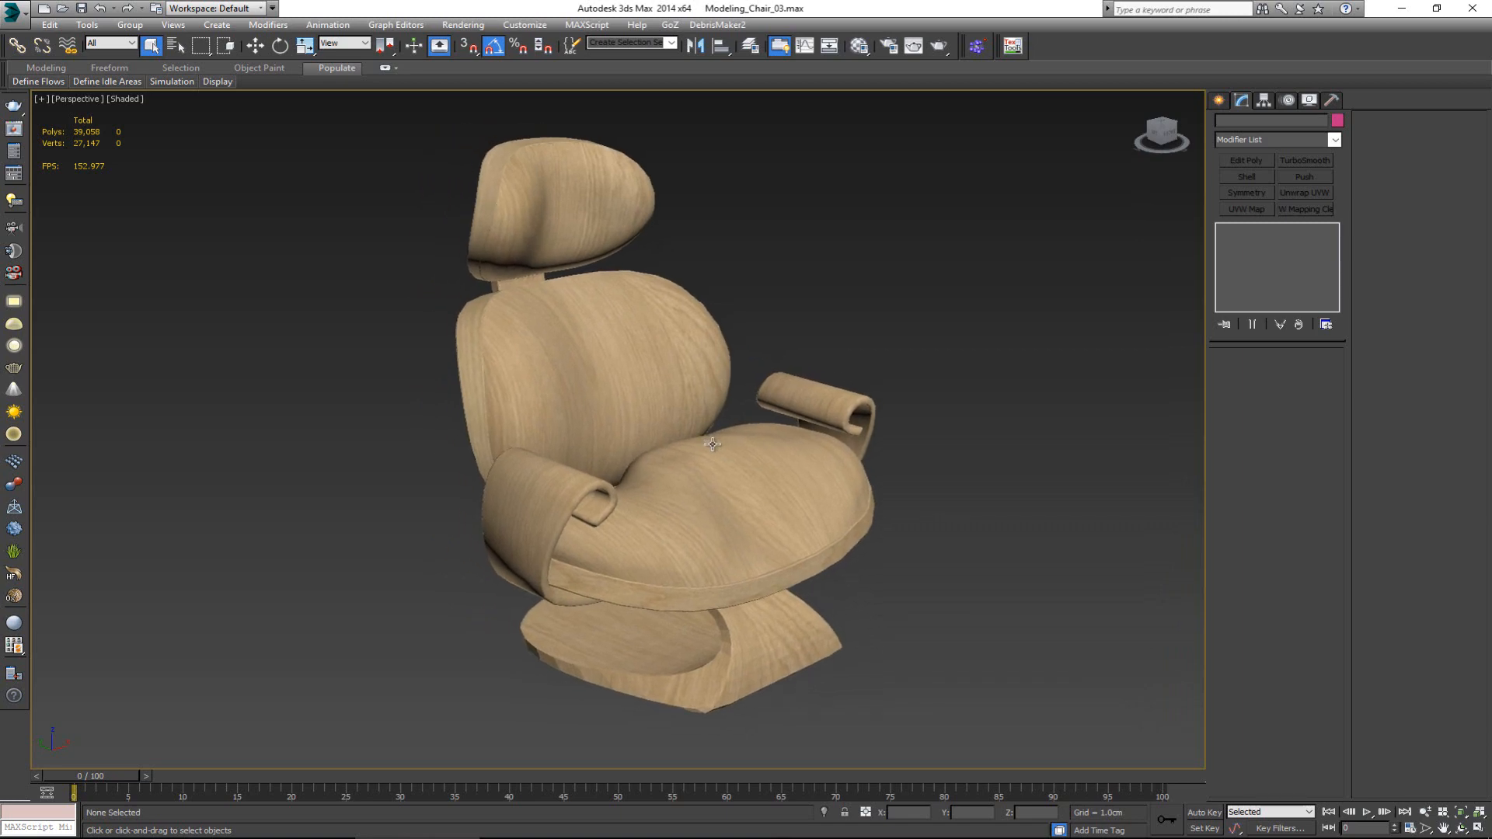
{"action": "middle_click_drag", "start_coordinate": [713, 444], "coordinate": [712, 450]}
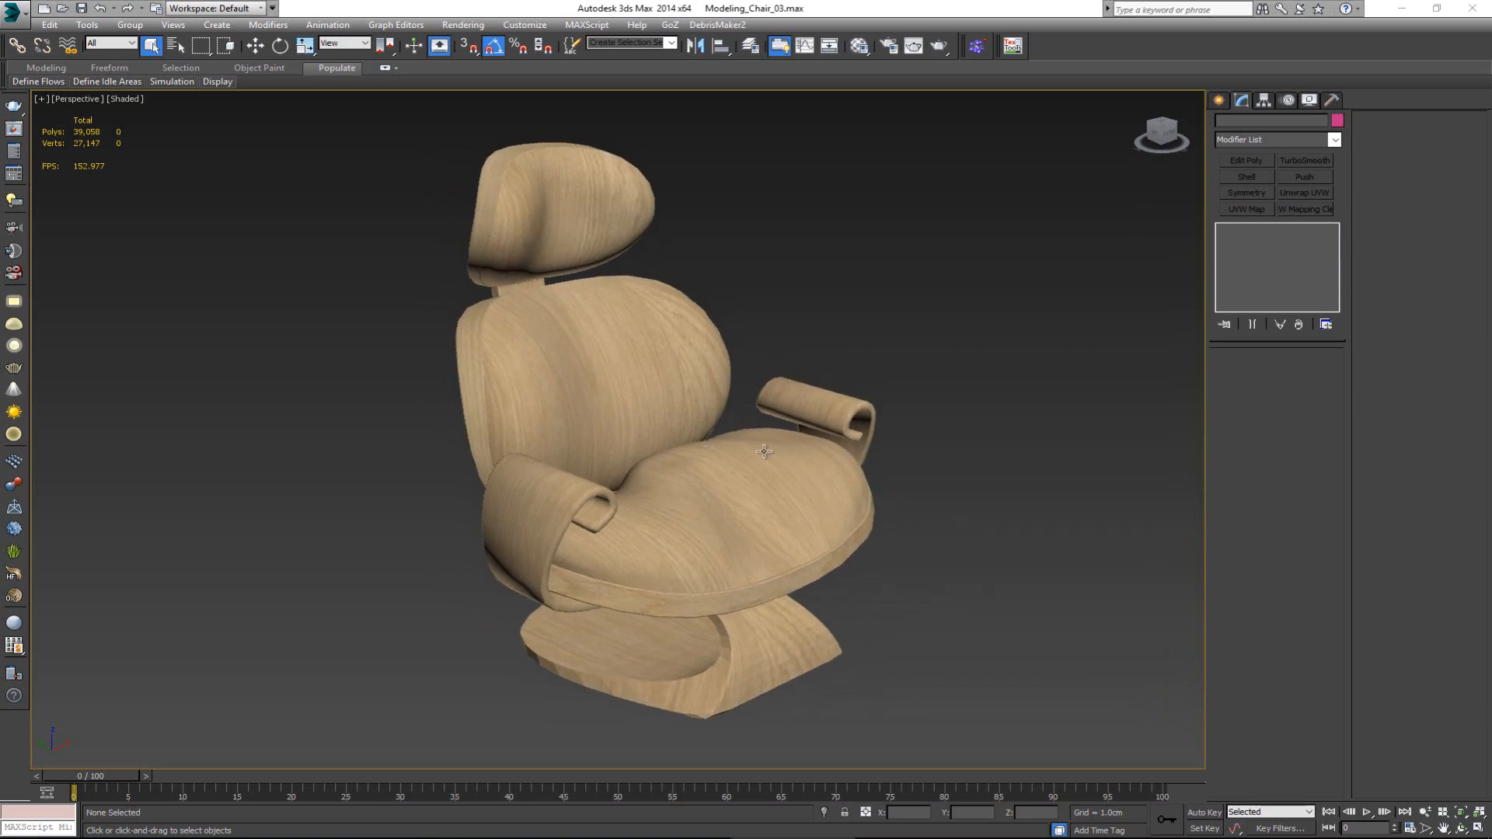